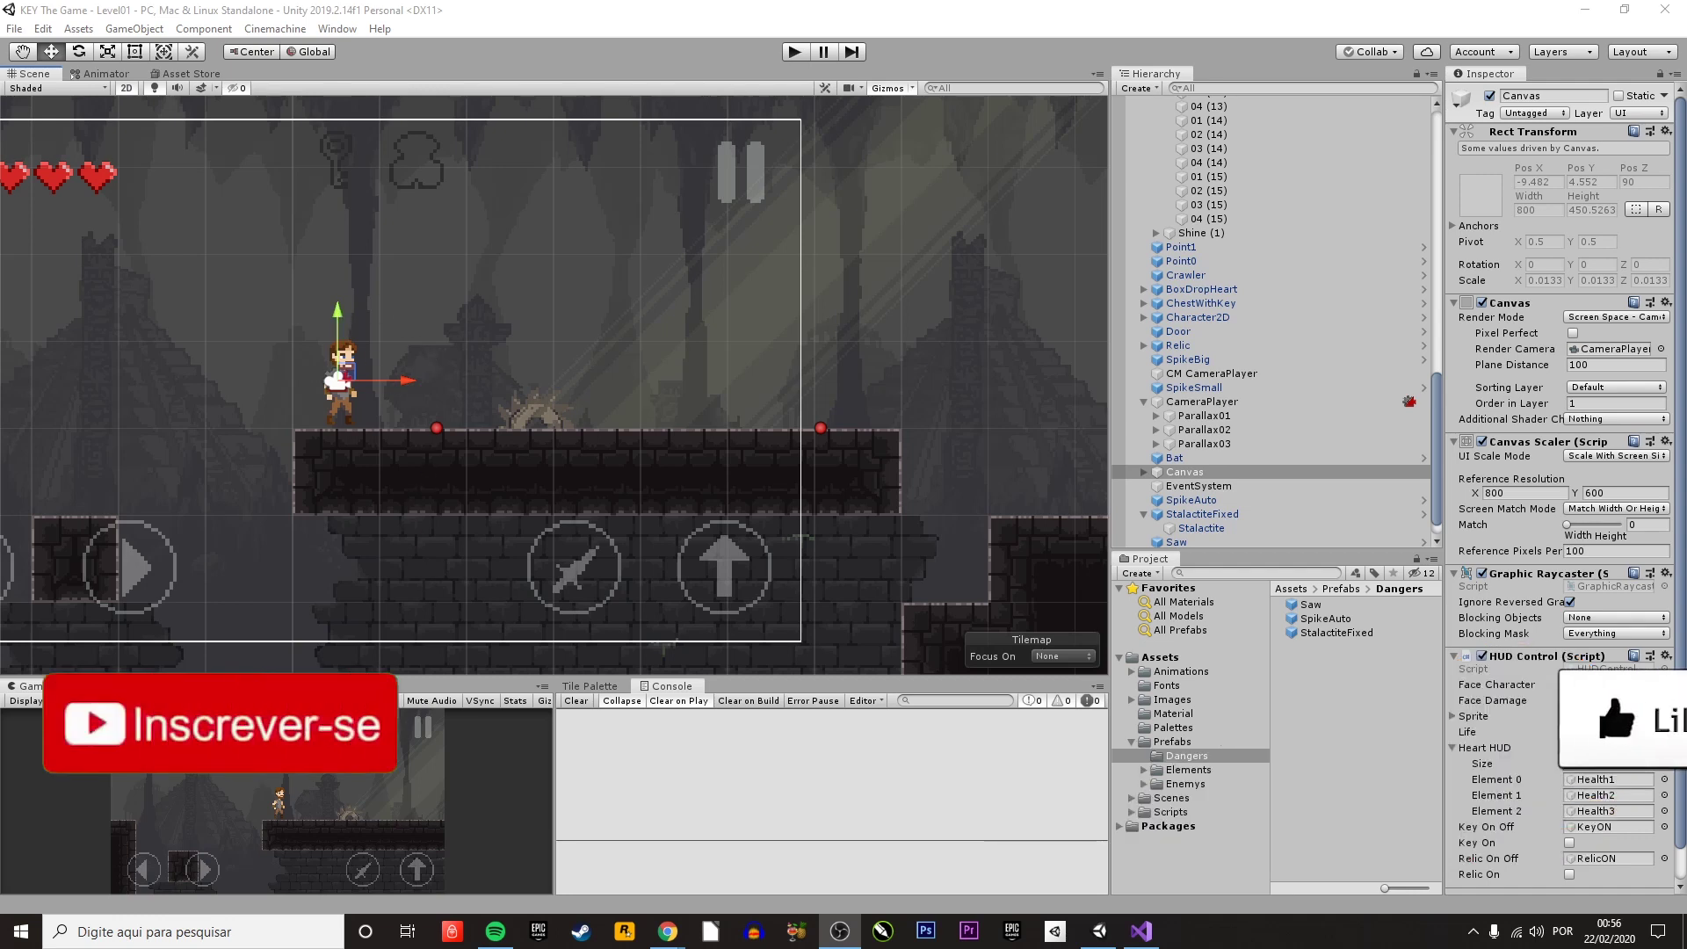
# - Play-test the level, running right and jumping over the rolling saw, then stop with Ctrl+P
pyautogui.click(793, 51)
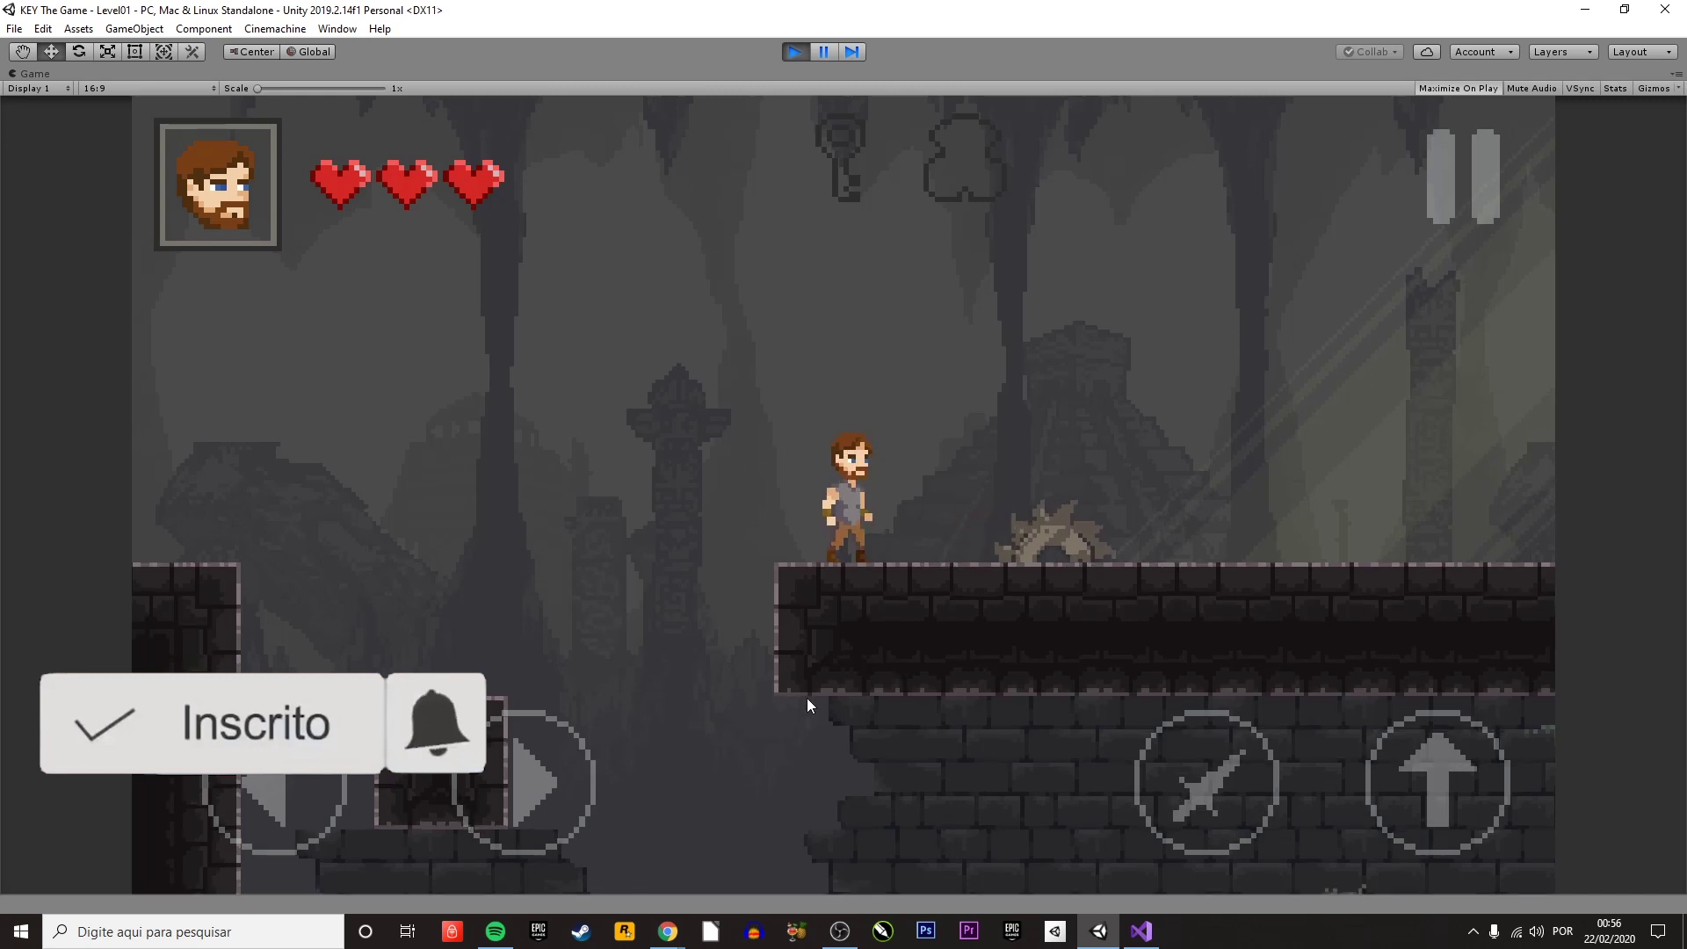
pyautogui.press('Right')
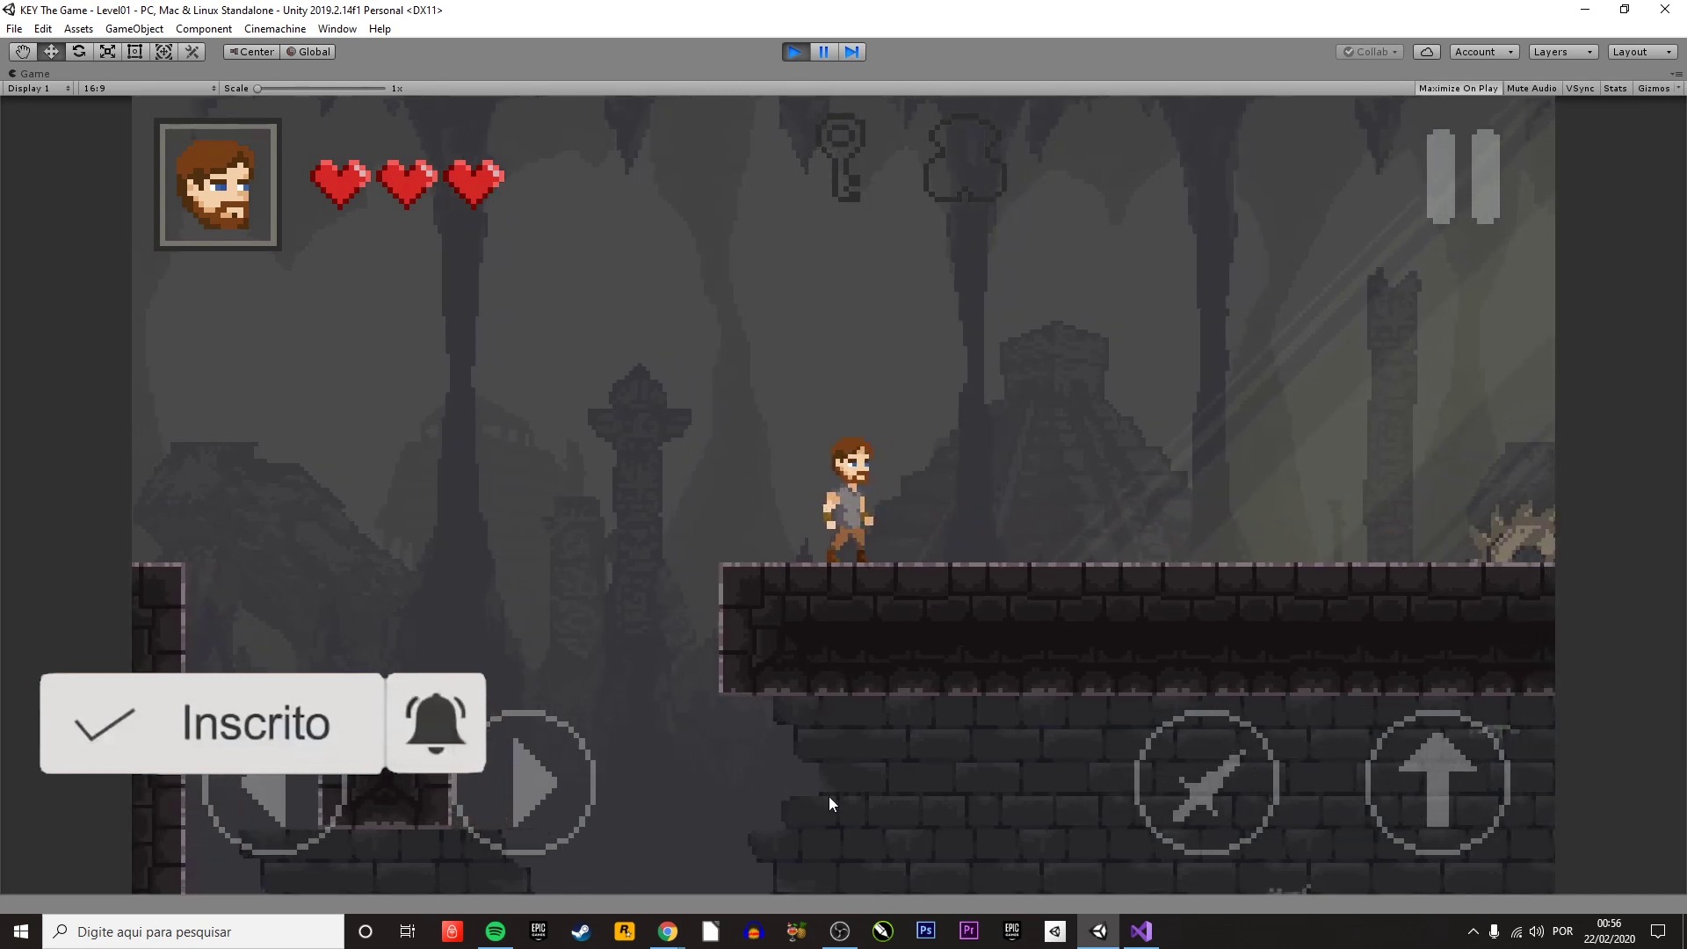
pyautogui.press('Right')
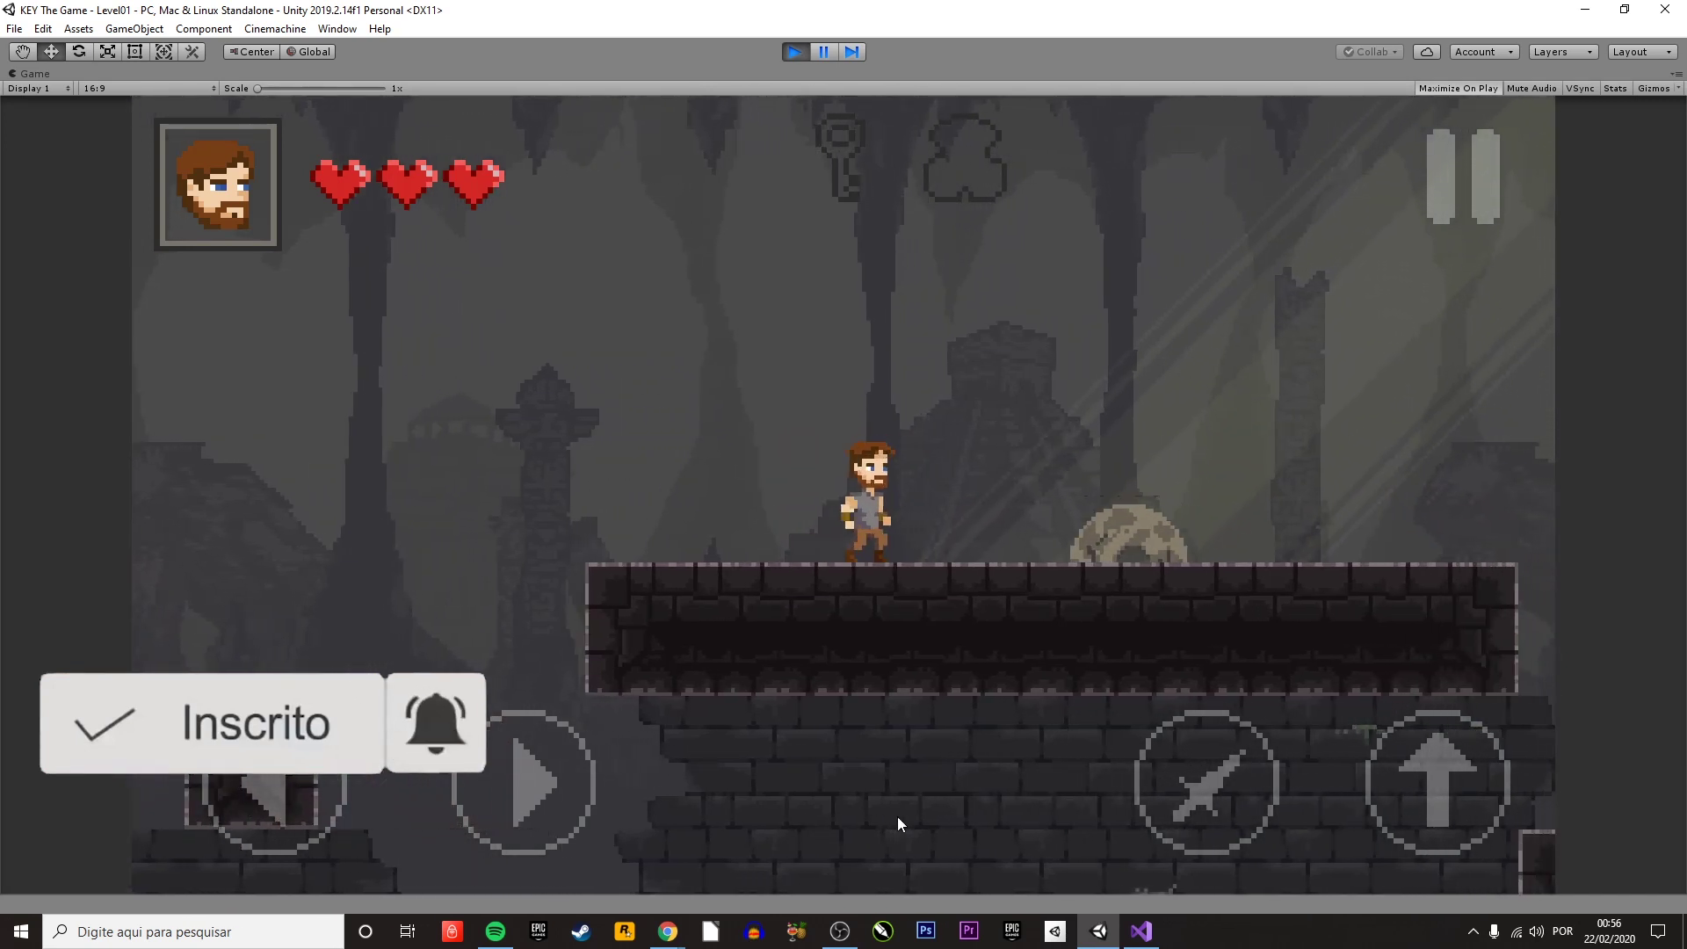
pyautogui.press('space')
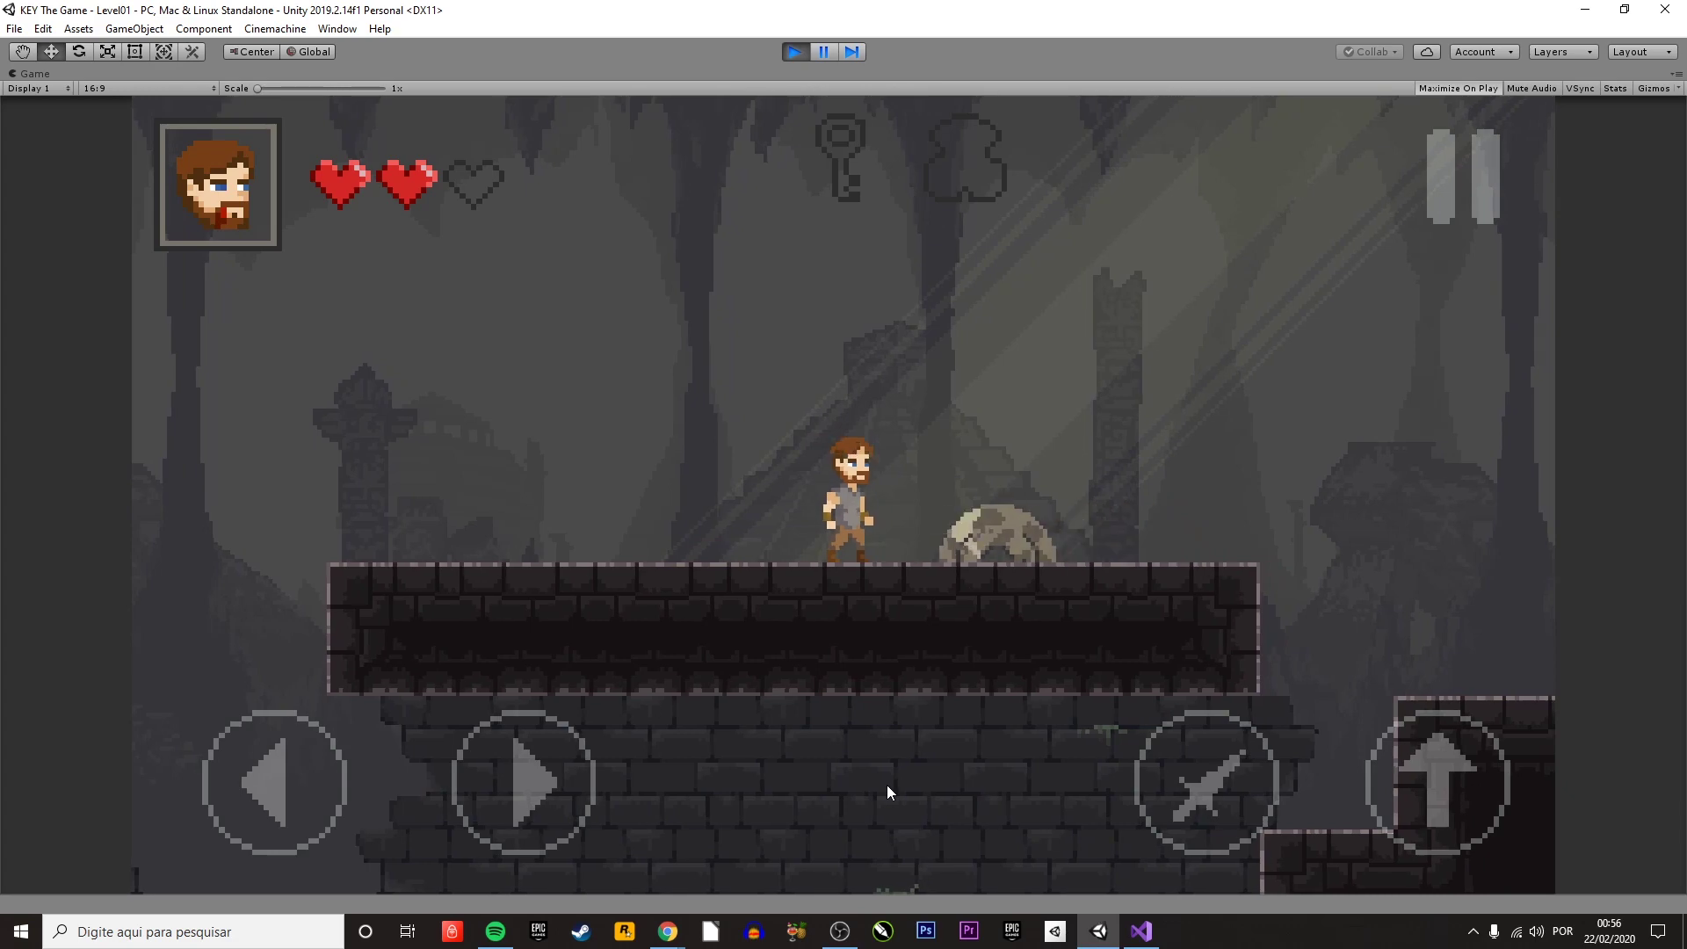
pyautogui.press('Right')
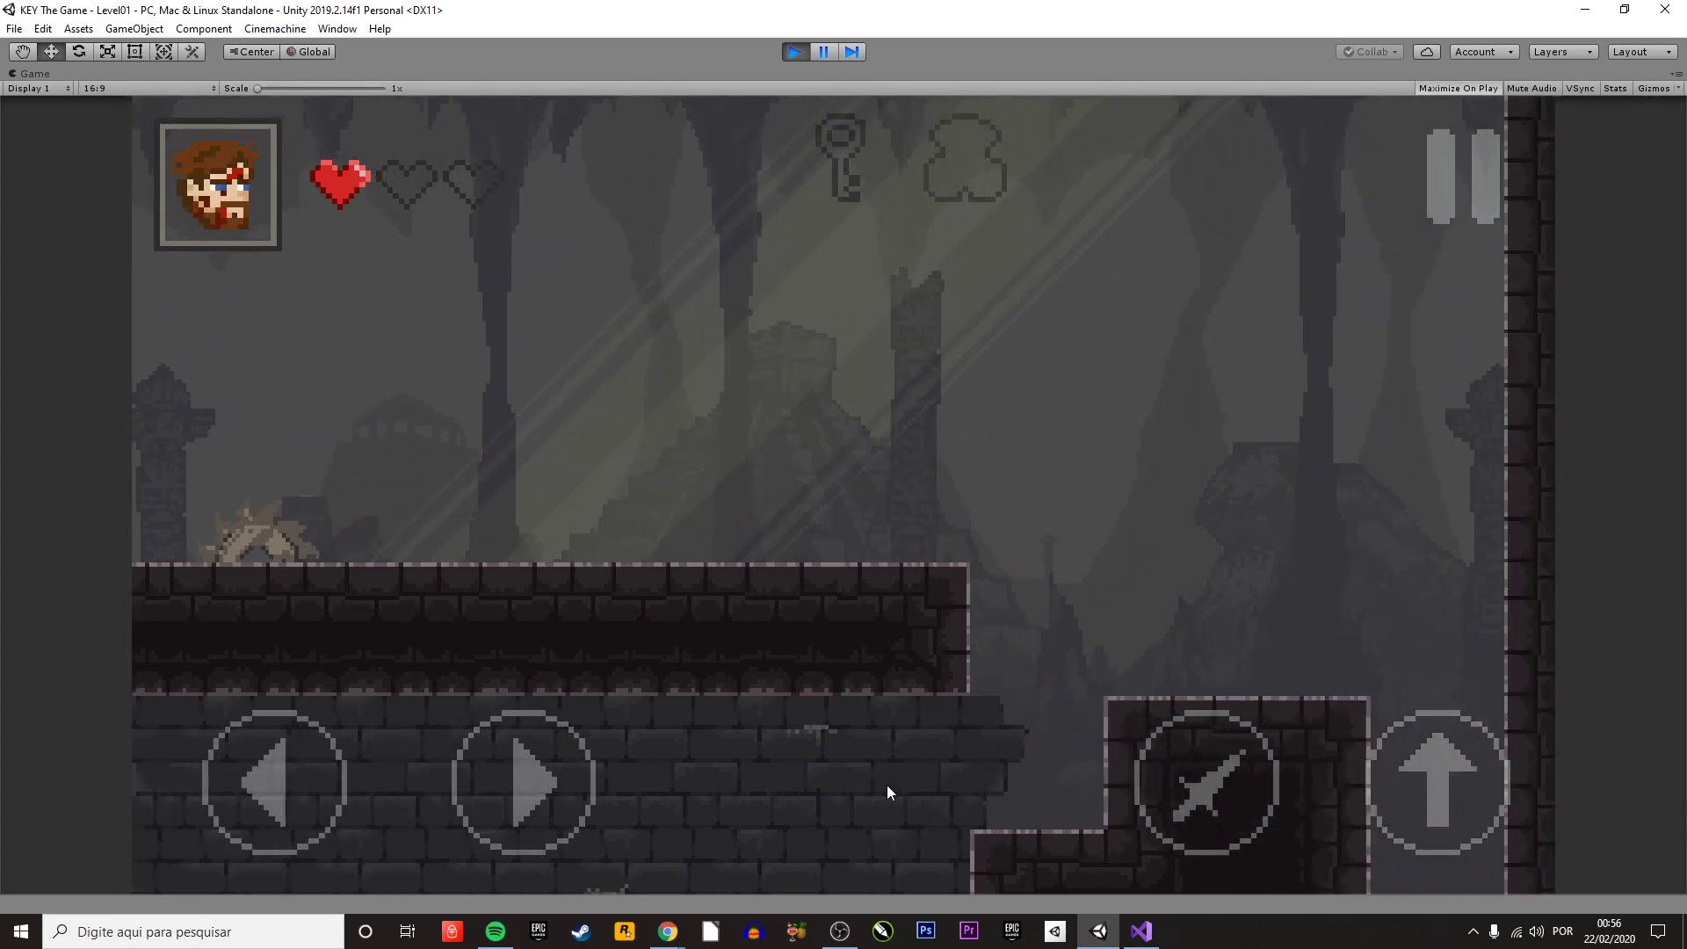
pyautogui.hotkey('ctrl', 'p')
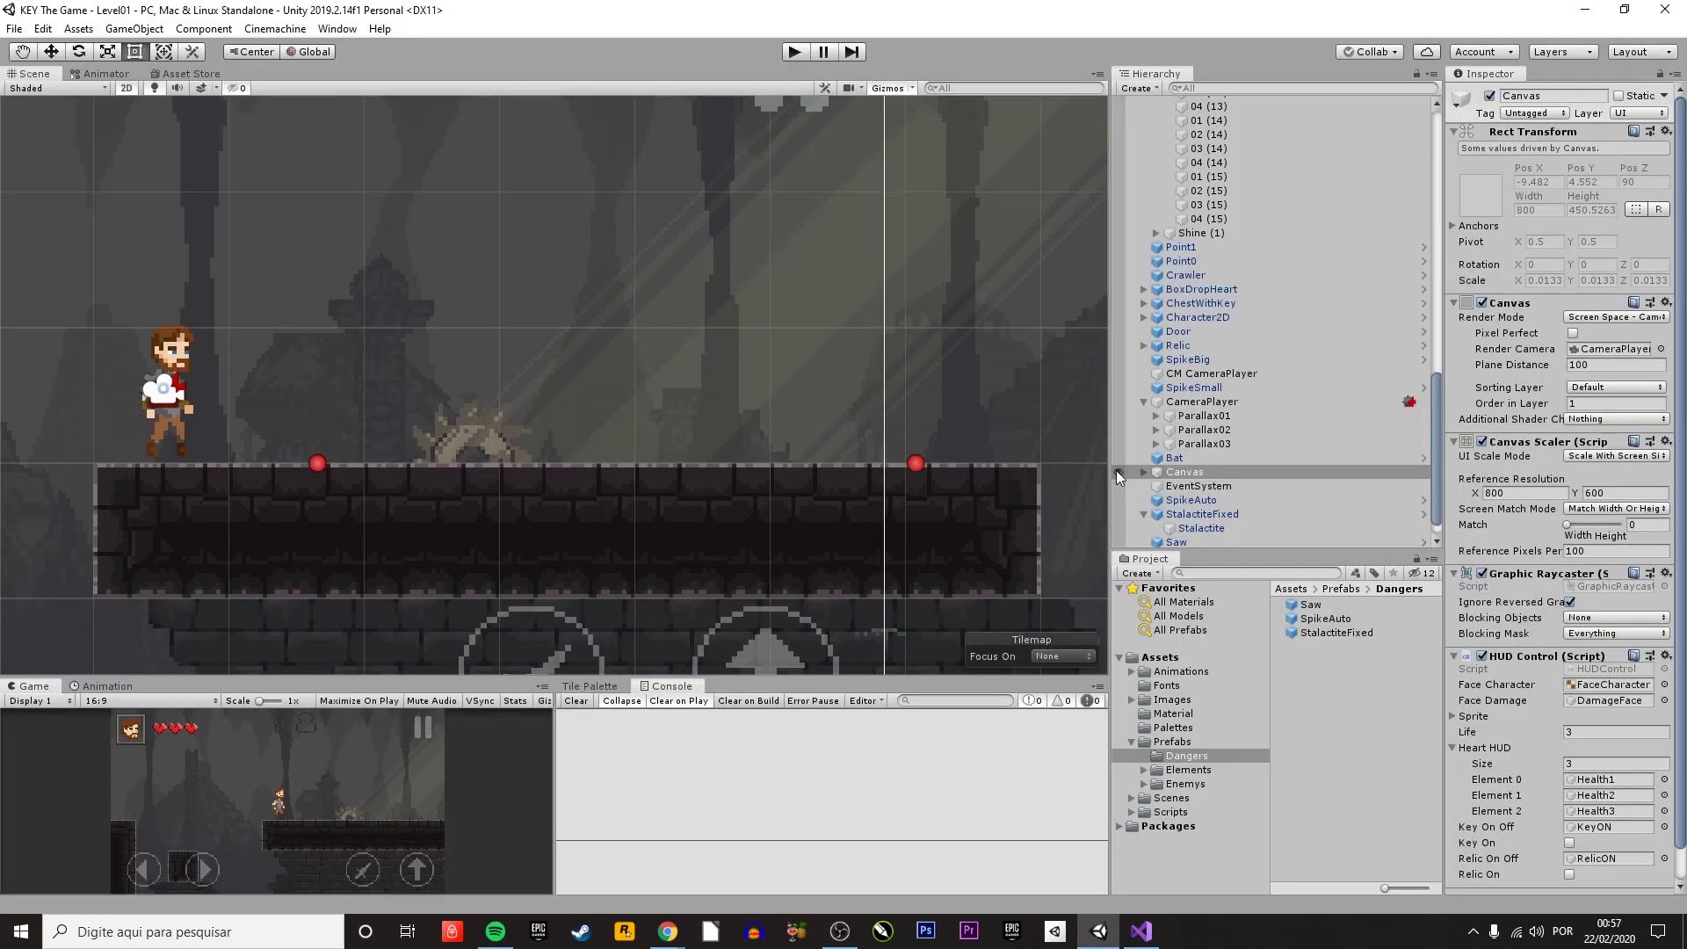
# - Select the Saw object and locate its sprite among the project assets
pyautogui.click(1379, 709)
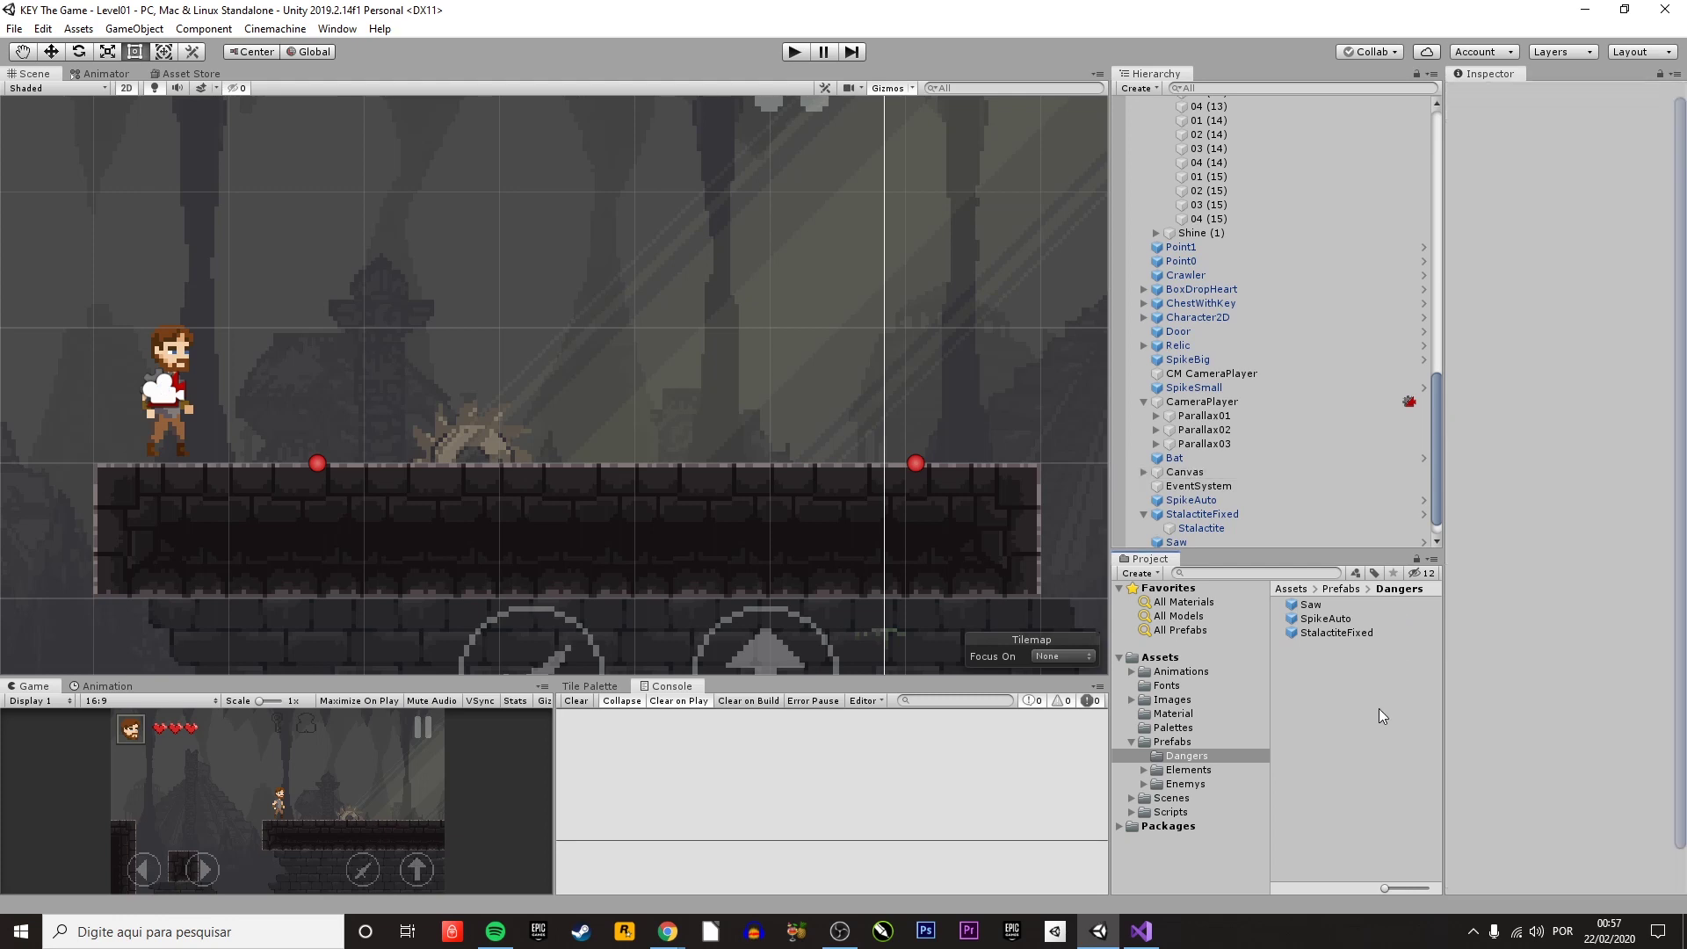
pyautogui.scroll(-1, 1200, 519)
pyautogui.click(1193, 515)
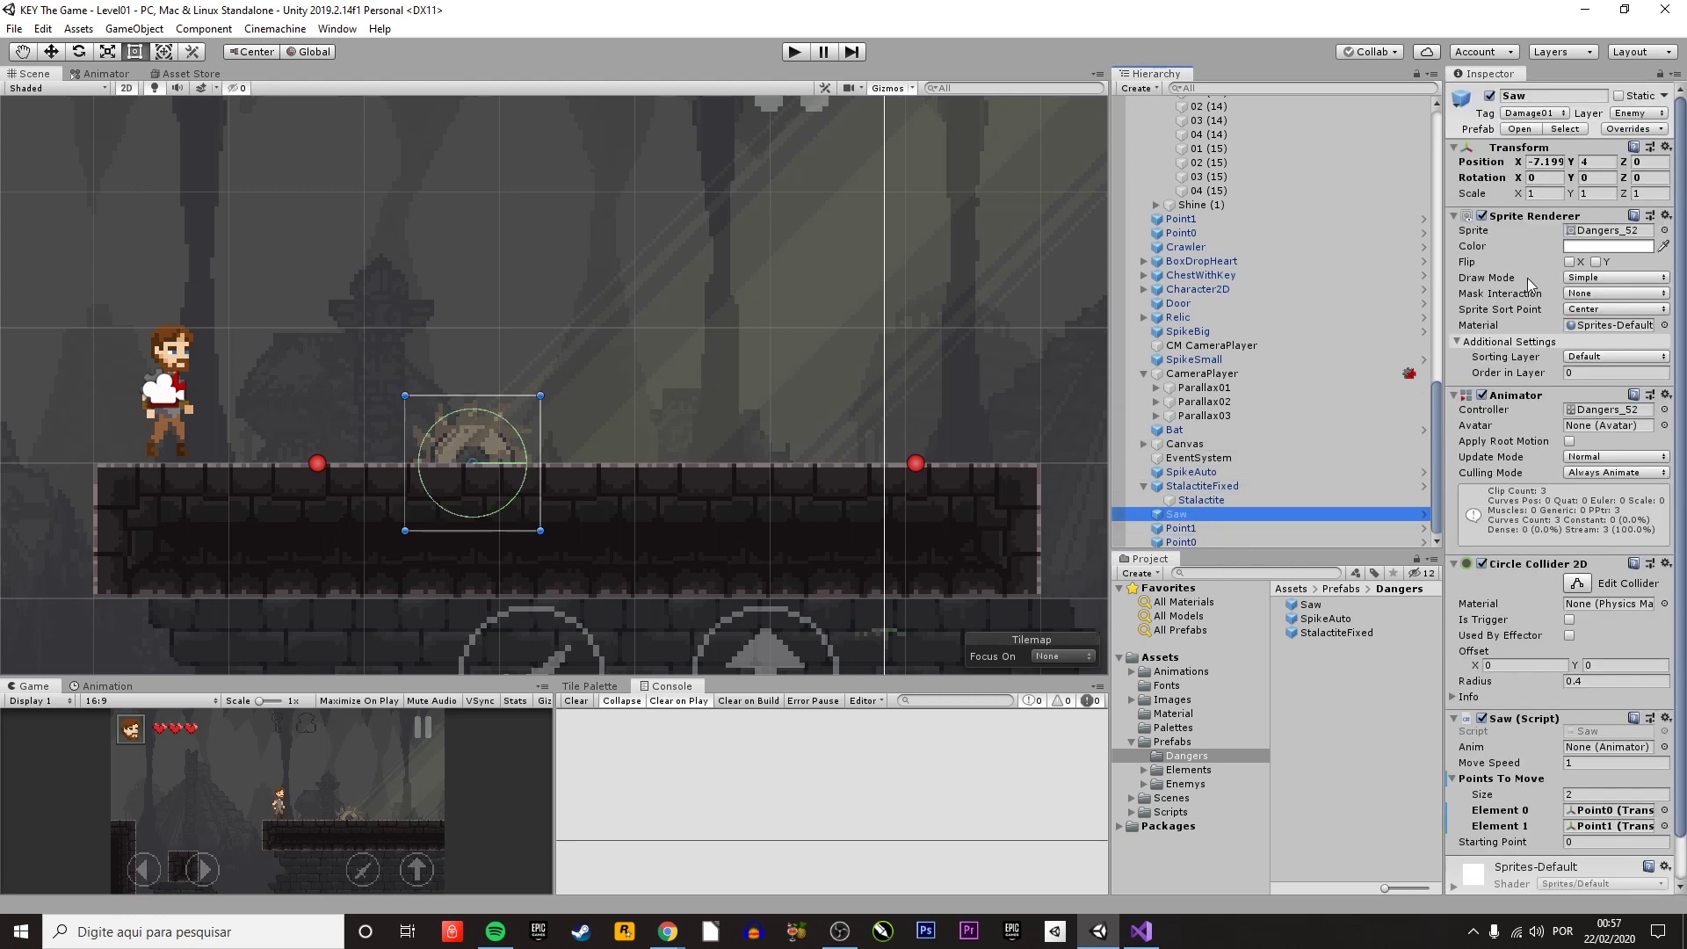
pyautogui.click(1606, 230)
# - Open the Dangers sprite sheet texture in the Sprite Editor
pyautogui.scroll(3, 1318, 623)
pyautogui.scroll(5, 1327, 638)
pyautogui.scroll(2, 1334, 648)
pyautogui.click(1318, 610)
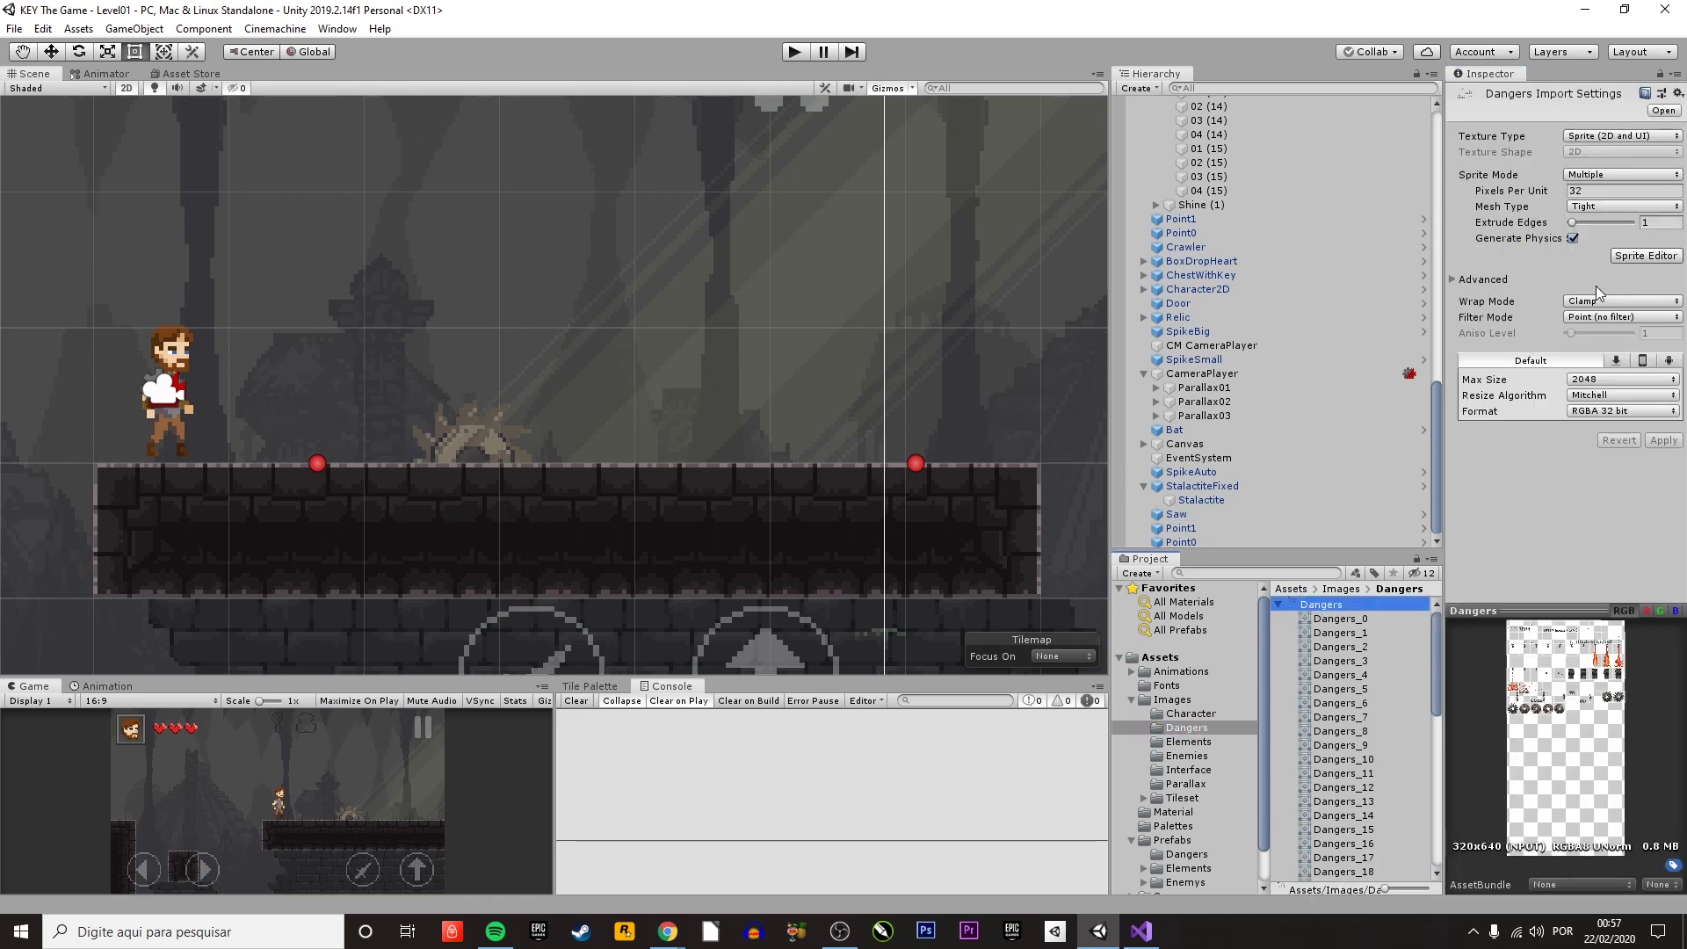
pyautogui.click(1627, 259)
pyautogui.scroll(4, 837, 610)
pyautogui.scroll(1, 725, 420)
pyautogui.scroll(2, 1049, 362)
# - Inspect the right and left saw blade frames, Dangers_53 and Dangers_54
pyautogui.click(1125, 264)
pyautogui.click(1255, 263)
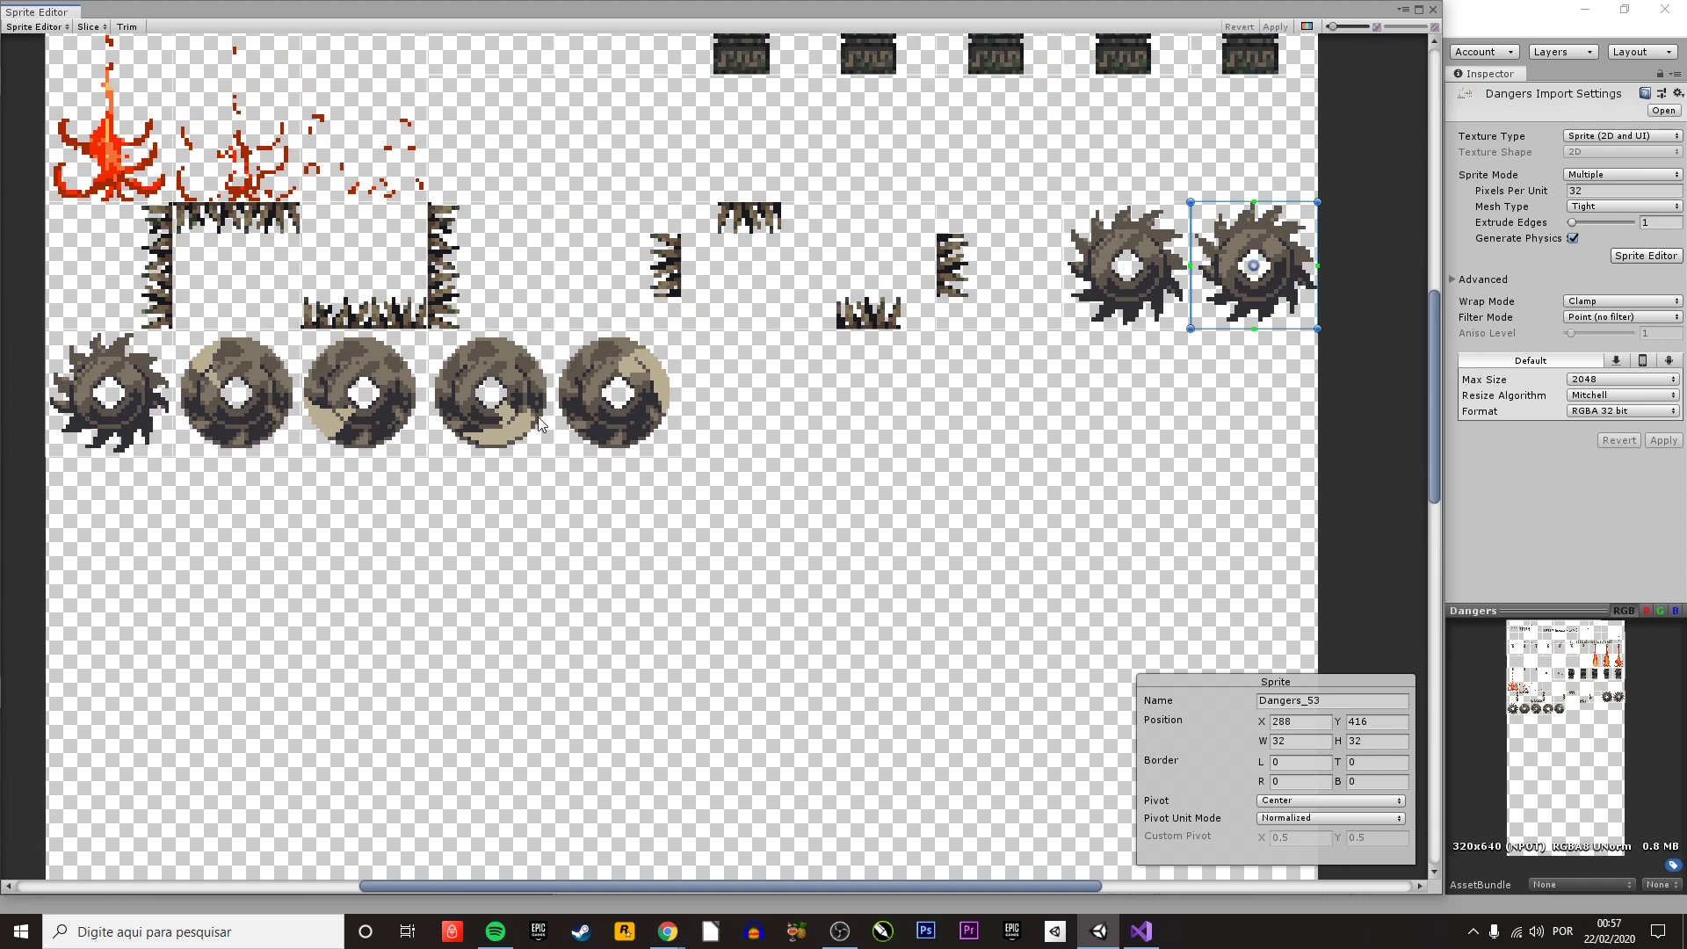
pyautogui.hscroll(-3, 708, 351)
pyautogui.hscroll(3, 1051, 260)
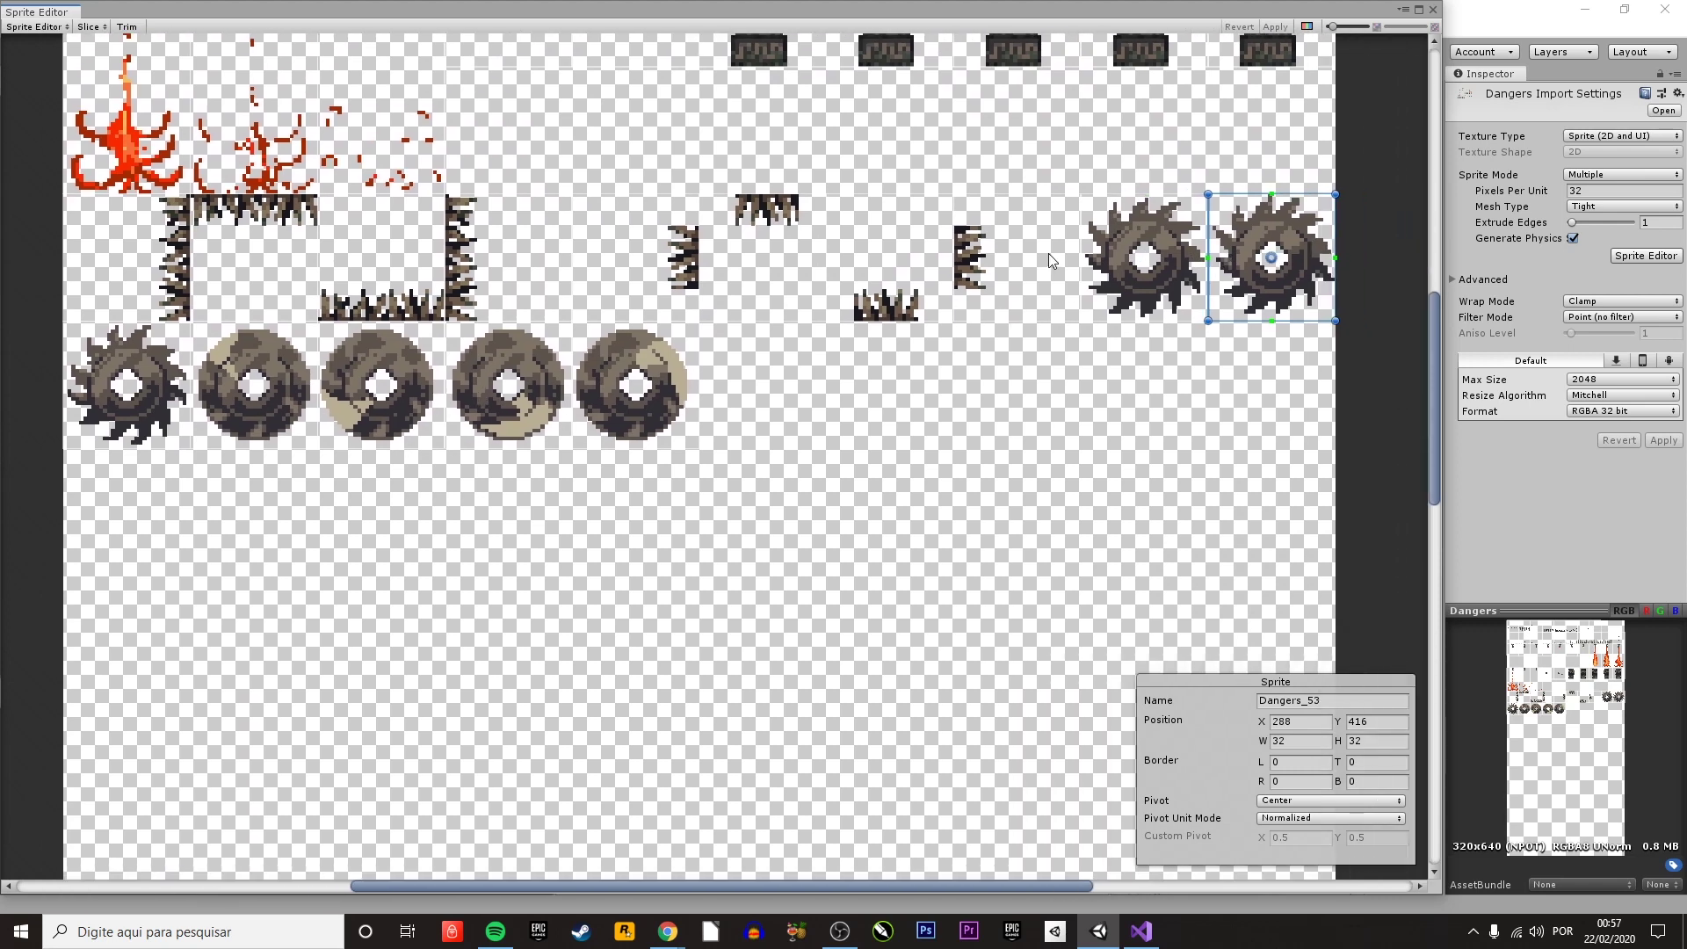
pyautogui.hscroll(-2, 357, 462)
pyautogui.click(257, 386)
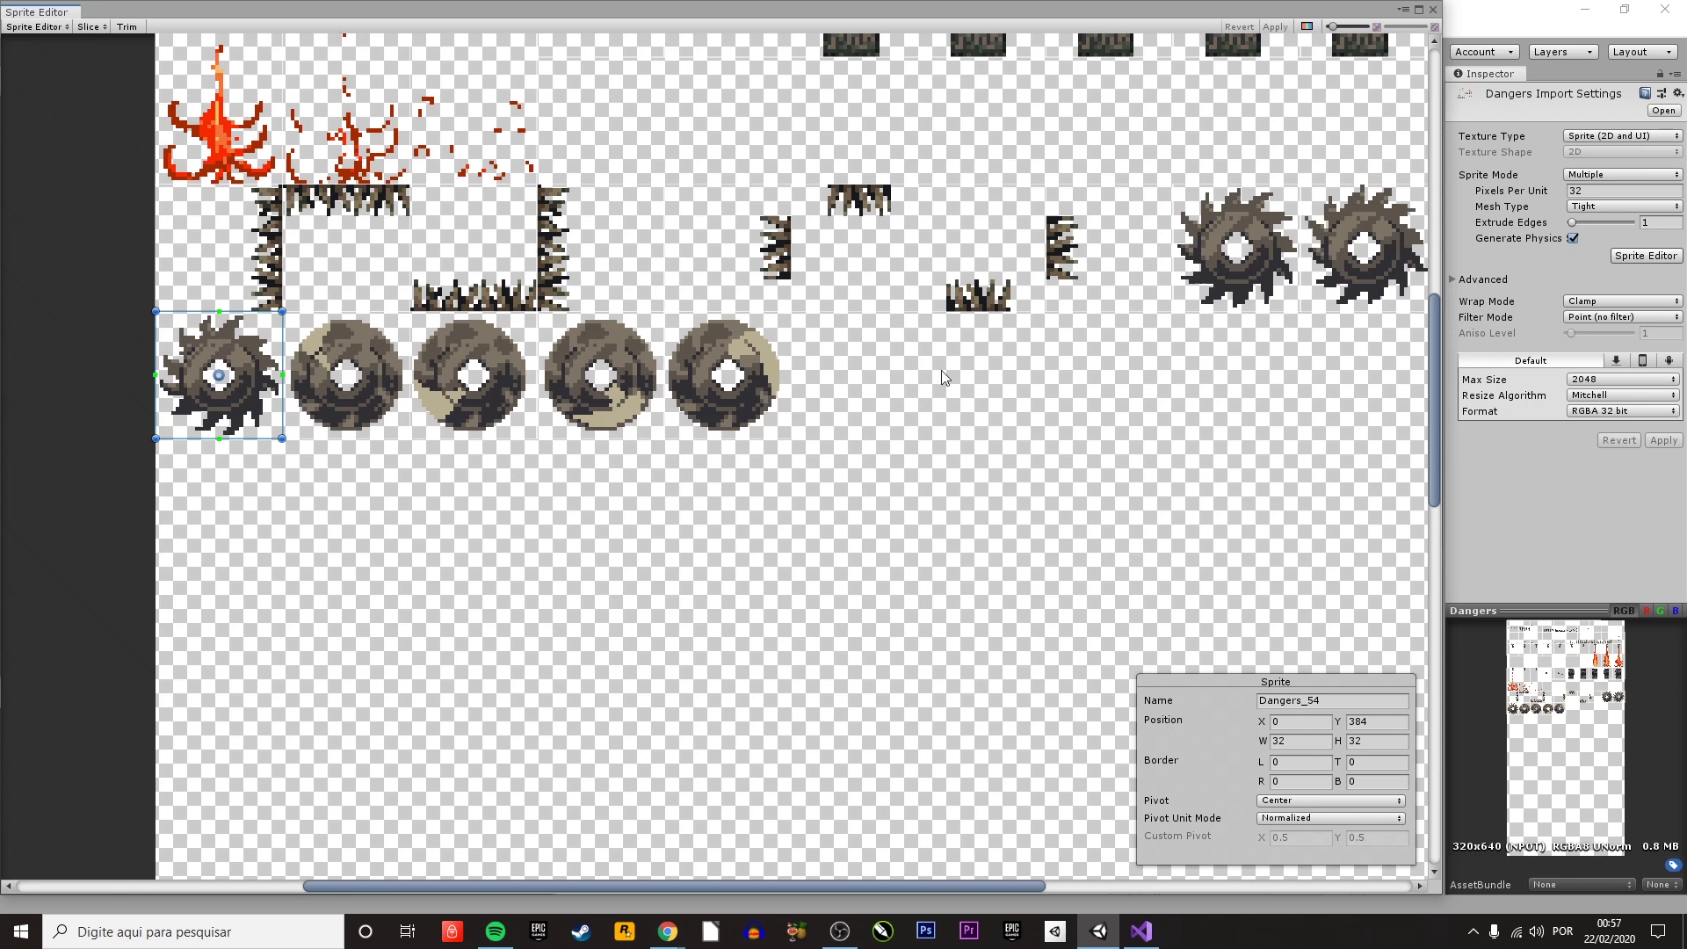
pyautogui.hscroll(2, 857, 390)
pyautogui.scroll(1, 857, 390)
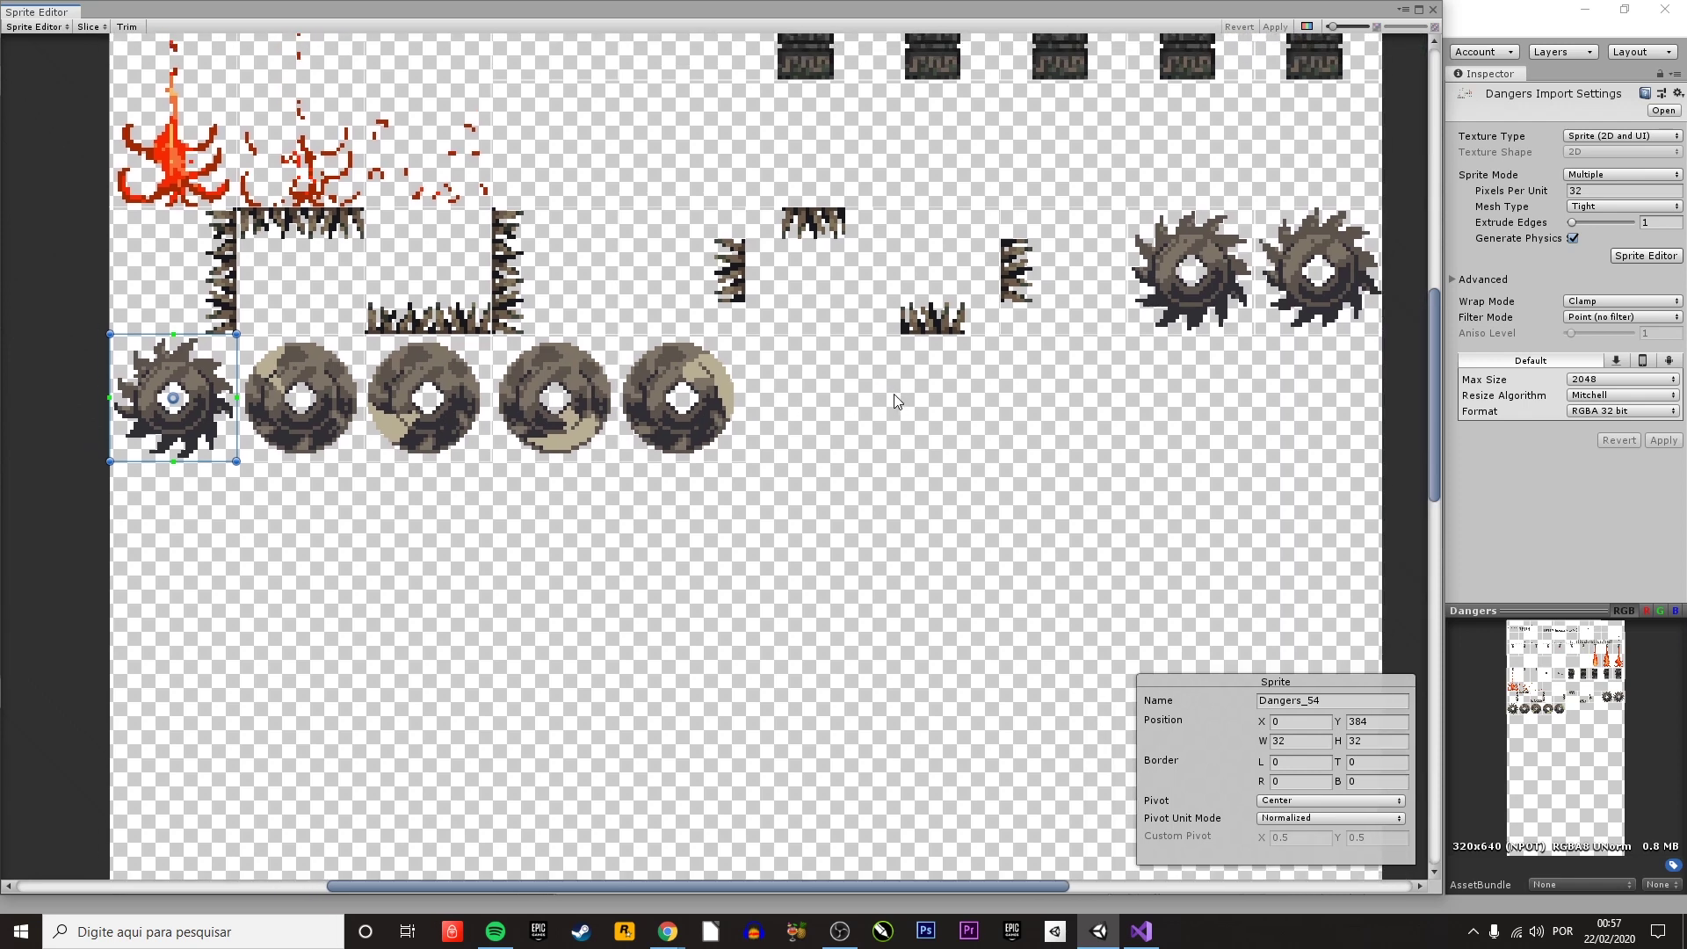
# - Step through the saw disc frames, ending on Dangers_56
pyautogui.click(300, 432)
pyautogui.click(430, 413)
pyautogui.click(558, 404)
pyautogui.click(691, 414)
pyautogui.click(295, 423)
pyautogui.click(428, 409)
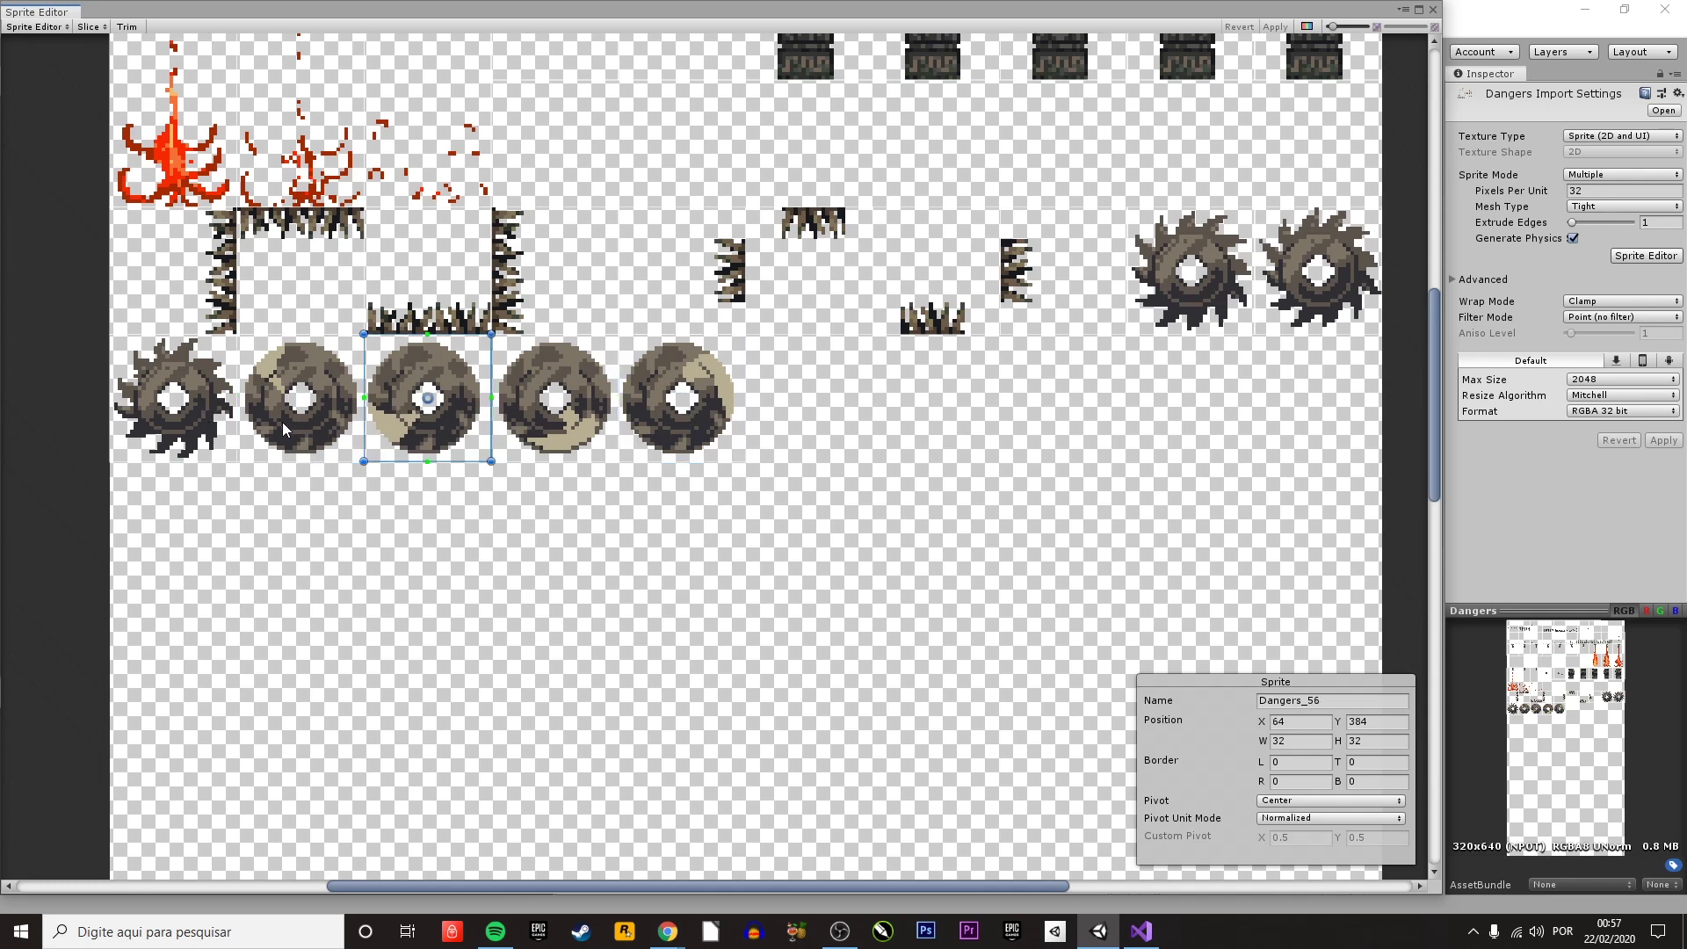
# - Compare the saw blade frames, then select disc frames Dangers_55 through Dangers_57
pyautogui.click(1169, 277)
pyautogui.click(1288, 266)
pyautogui.click(167, 441)
pyautogui.click(1178, 277)
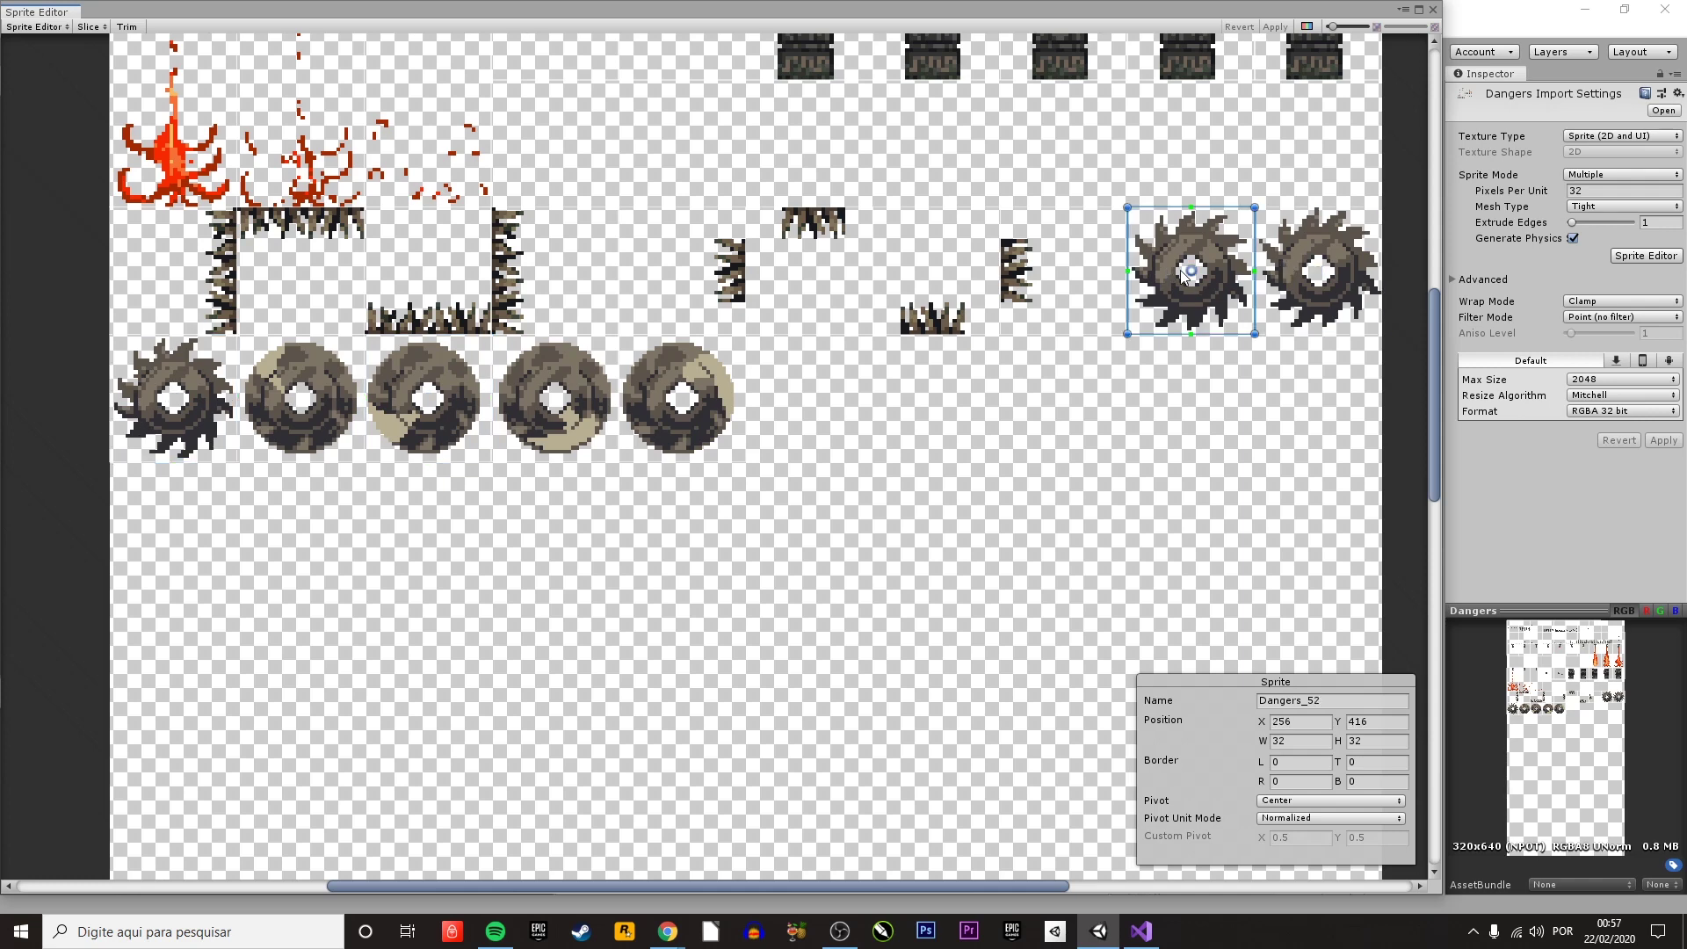
pyautogui.click(1265, 268)
pyautogui.click(342, 404)
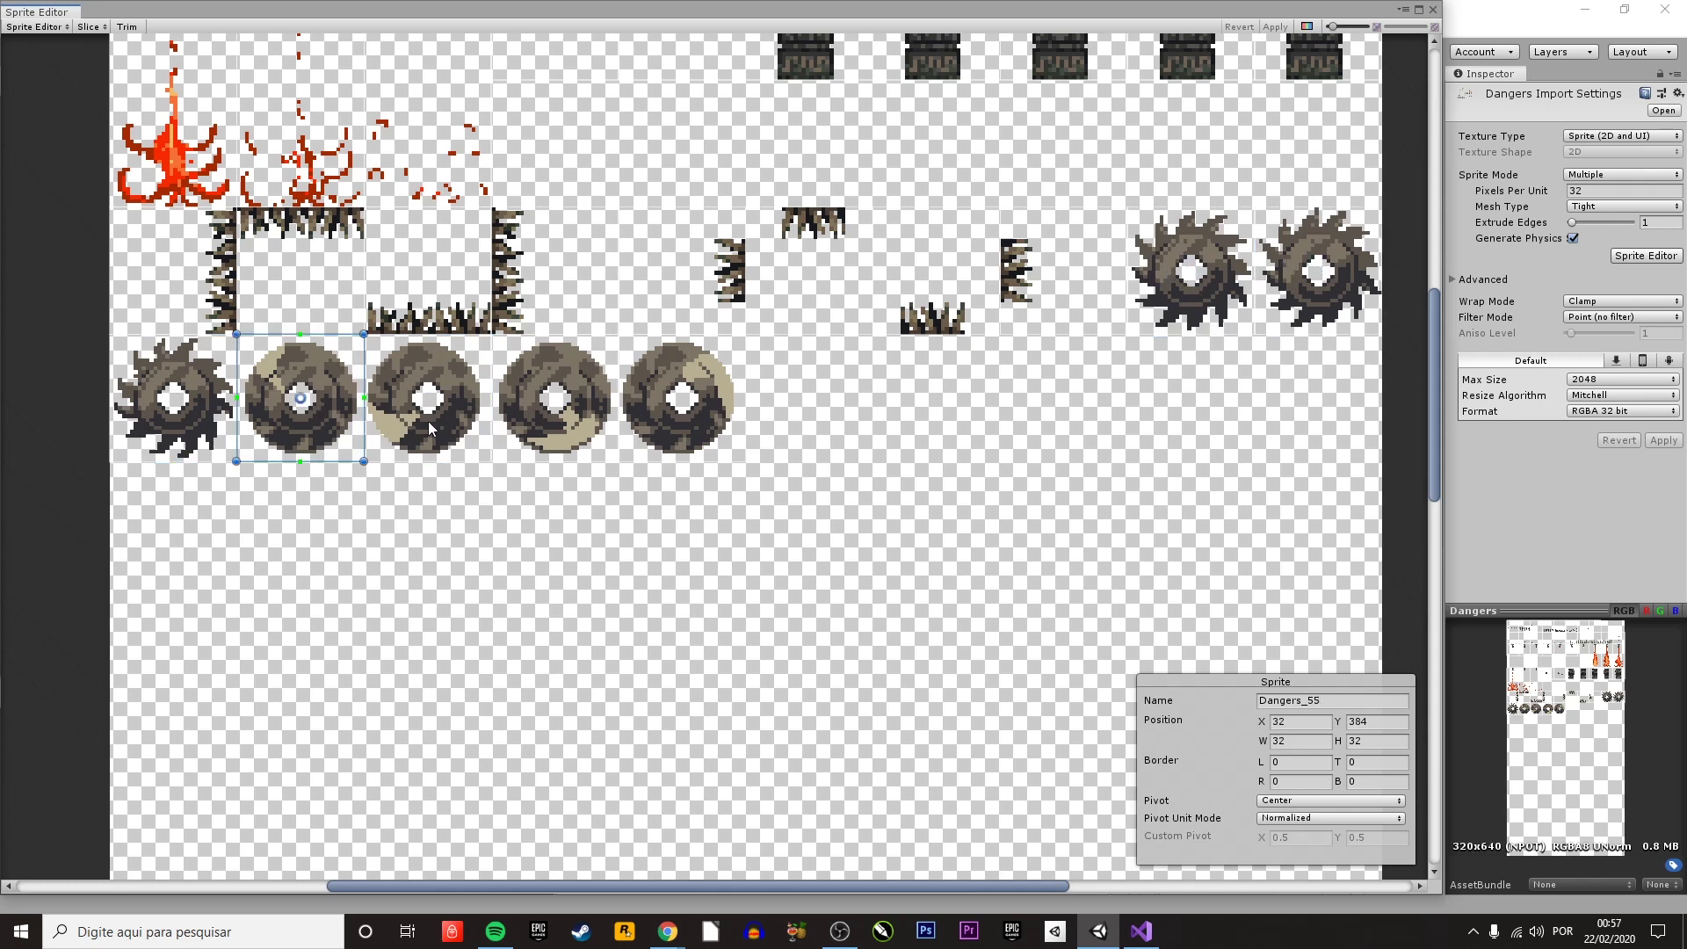
pyautogui.click(430, 429)
pyautogui.click(589, 409)
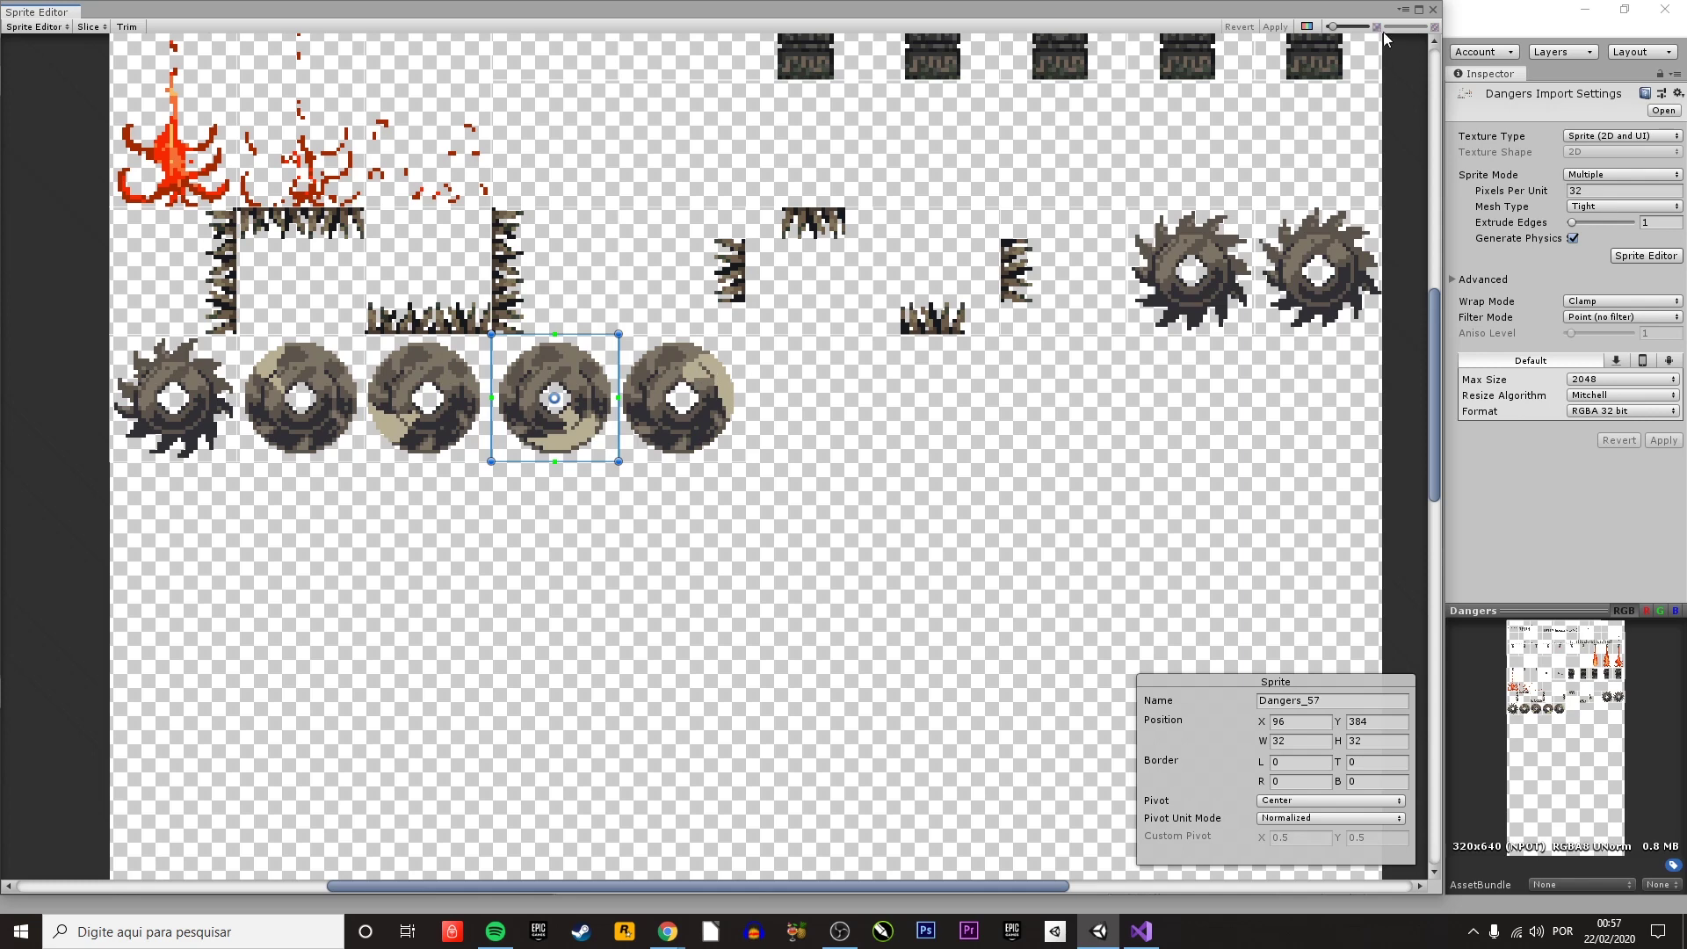
# - Close the Sprite Editor, run the level, and stop it again
pyautogui.click(1433, 11)
pyautogui.click(793, 52)
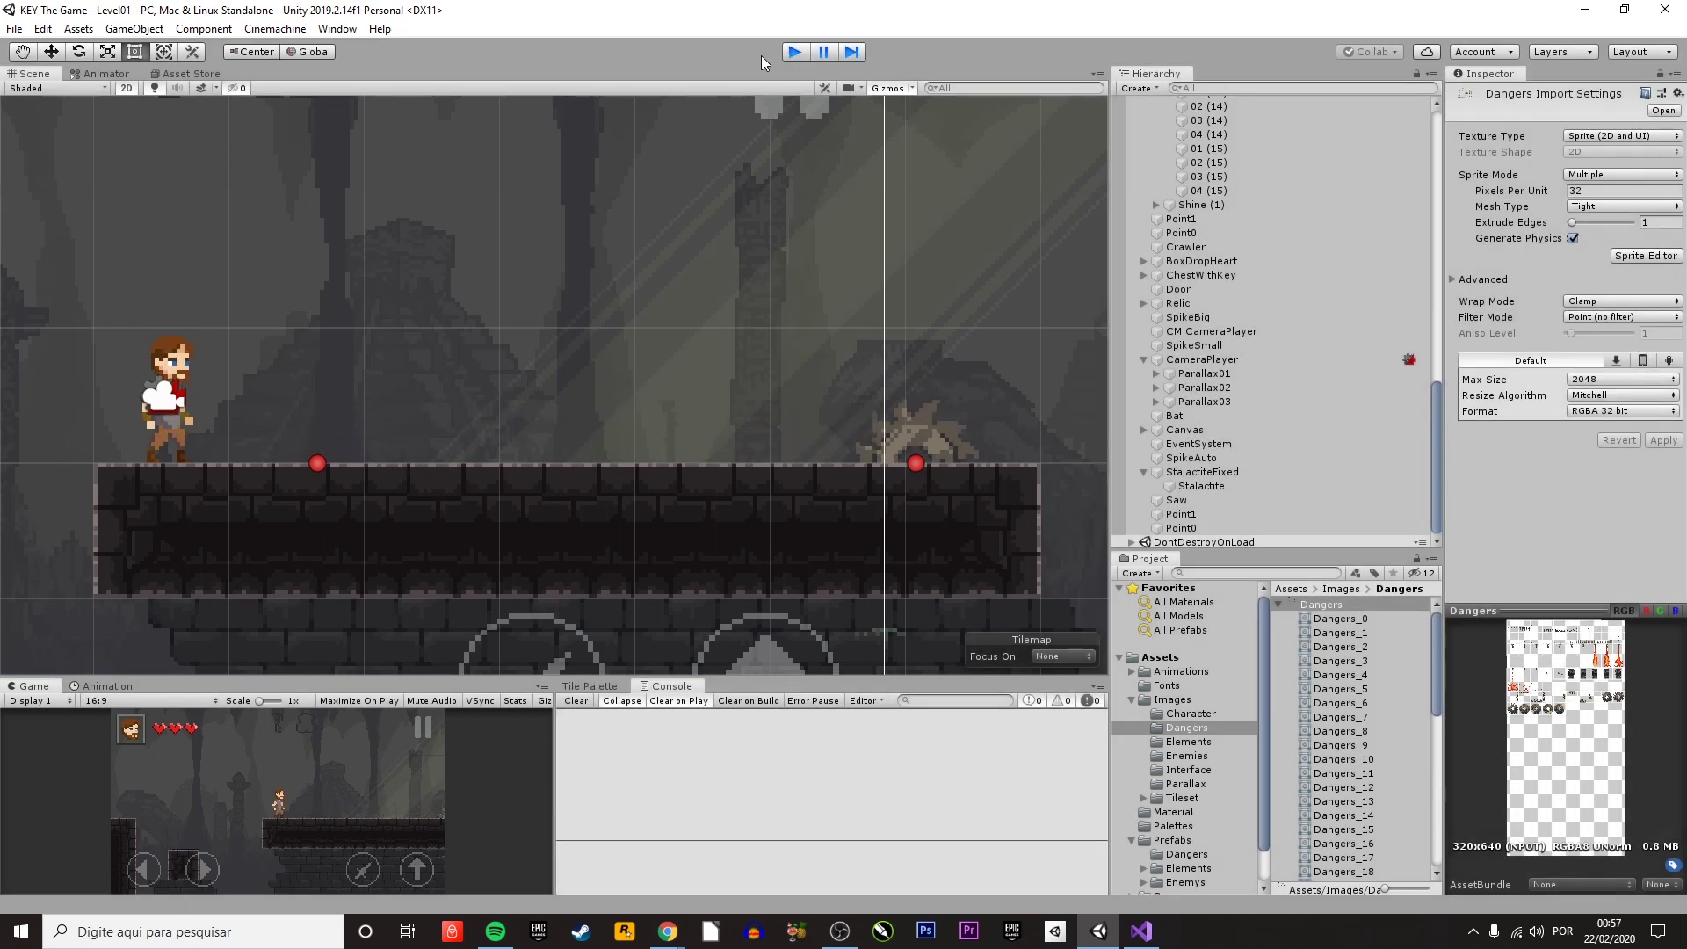
pyautogui.click(791, 51)
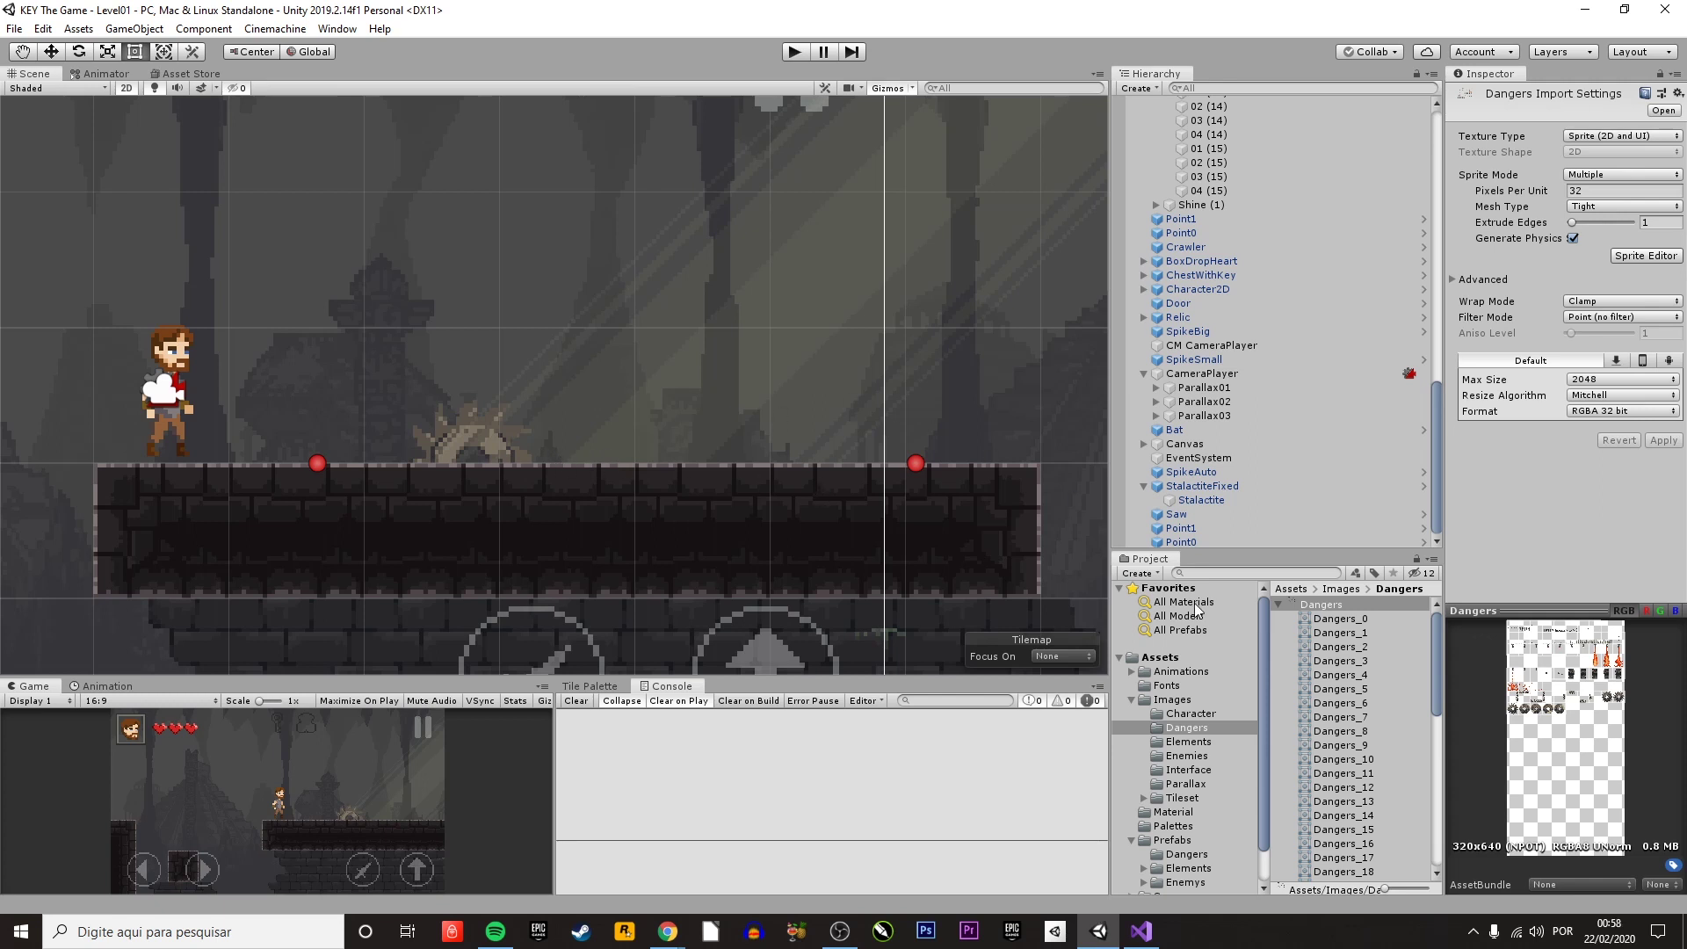
# - Drag saw frames Dangers_52 through Dangers_54 from the assets into the scene
pyautogui.click(1348, 645)
pyautogui.scroll(-10, 1377, 768)
pyautogui.click(1373, 777)
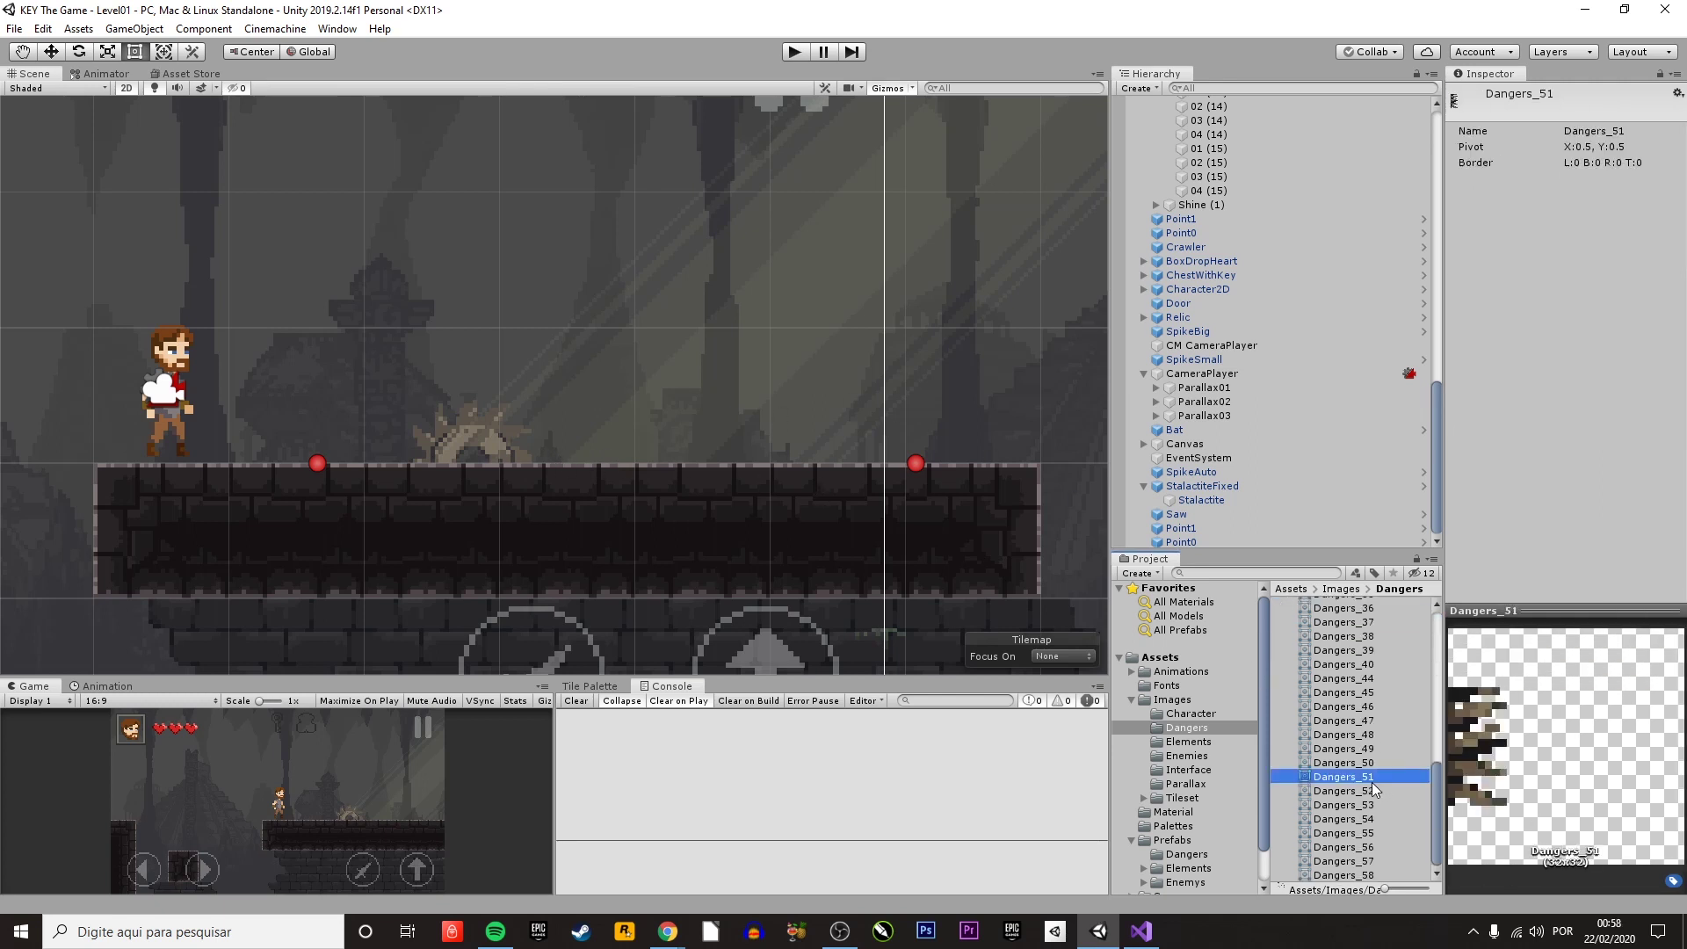
pyautogui.press('Down')
pyautogui.press('Down')
pyautogui.press('Down')
pyautogui.press('Down')
pyautogui.press('Up')
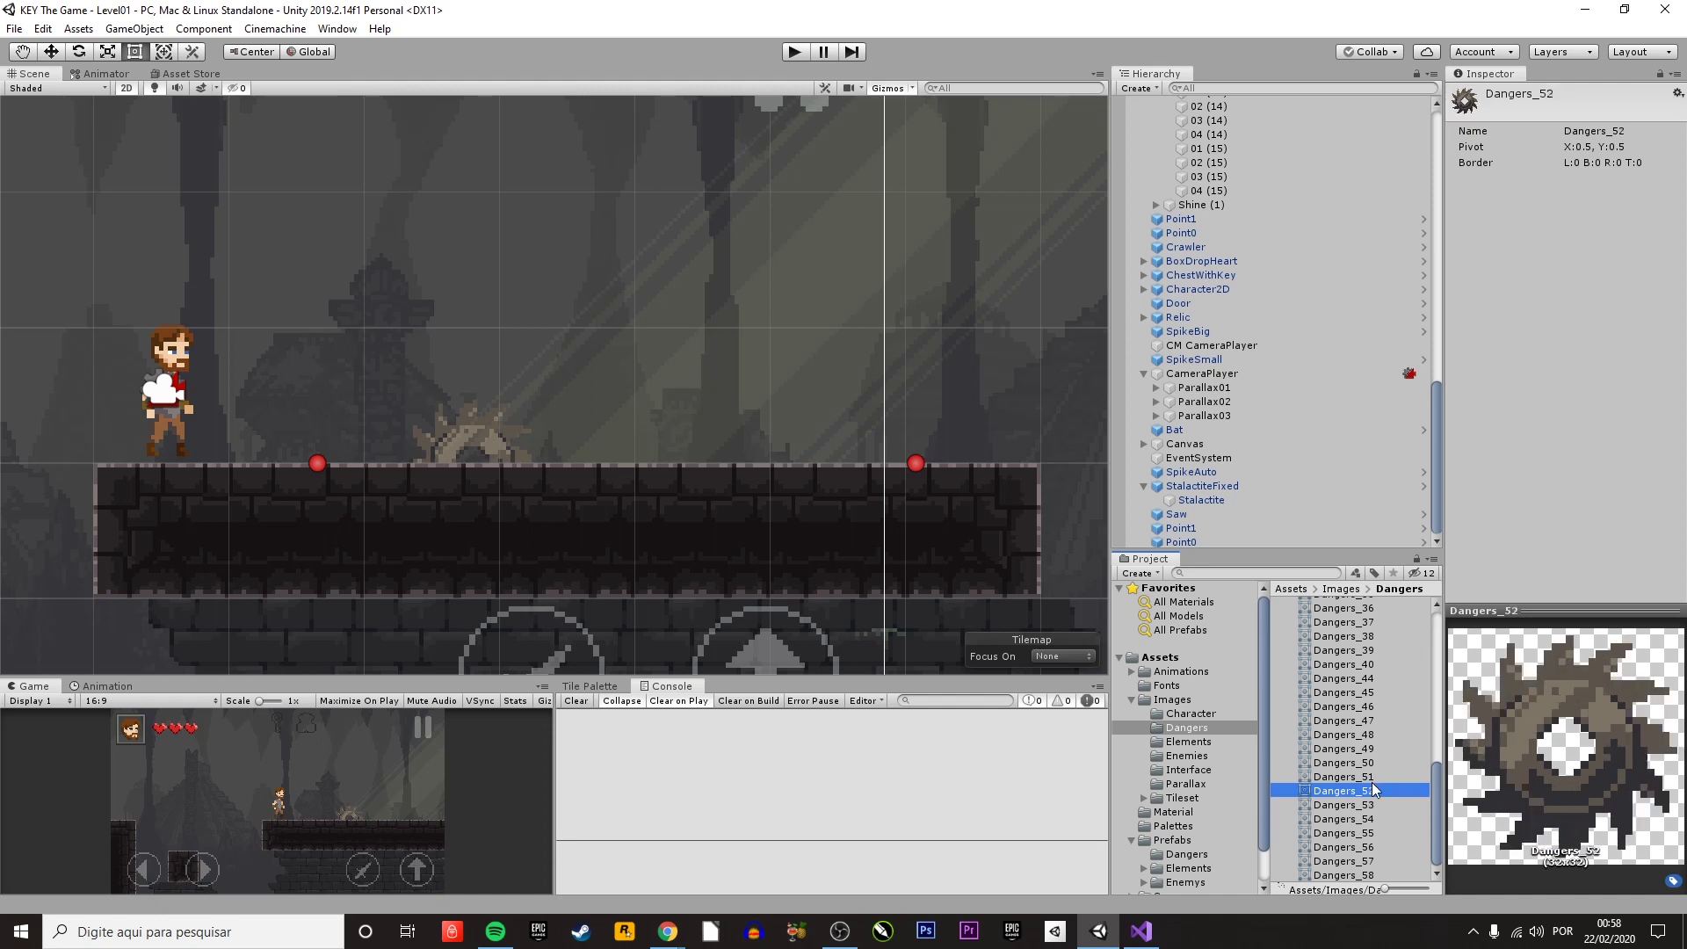
pyautogui.hotkey('shift', 'Up')
pyautogui.hotkey('shift', 'Up')
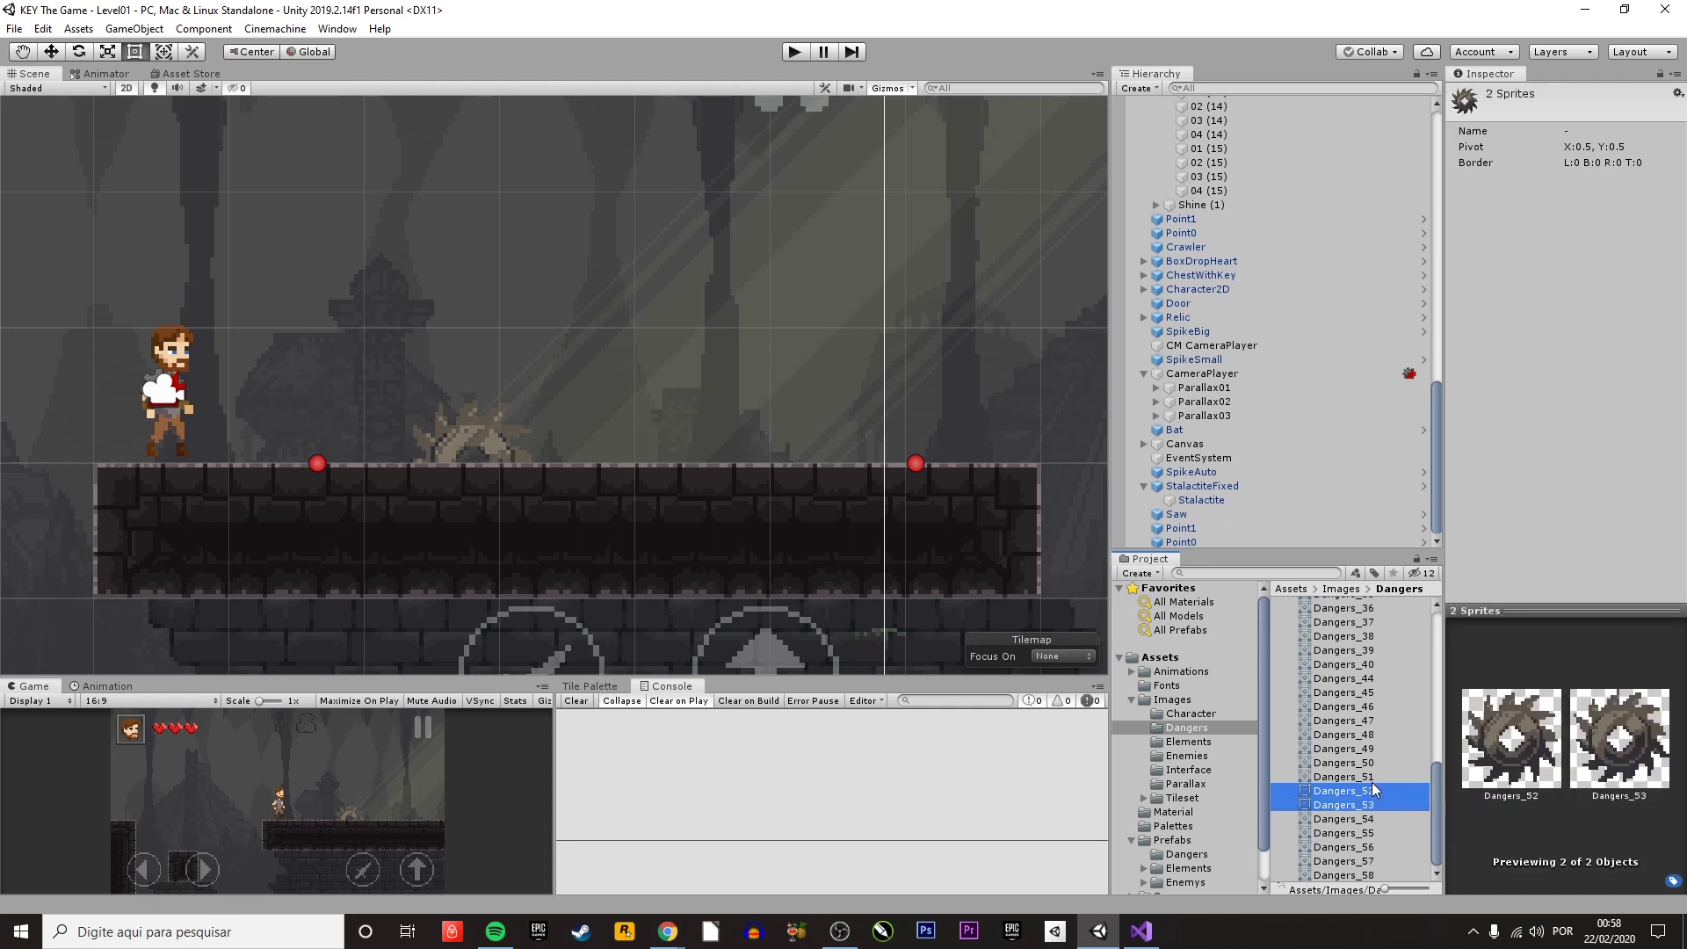
pyautogui.moveTo(1373, 782)
pyautogui.mouseDown()
pyautogui.moveTo(609, 362)
pyautogui.moveTo(635, 366)
pyautogui.mouseUp()
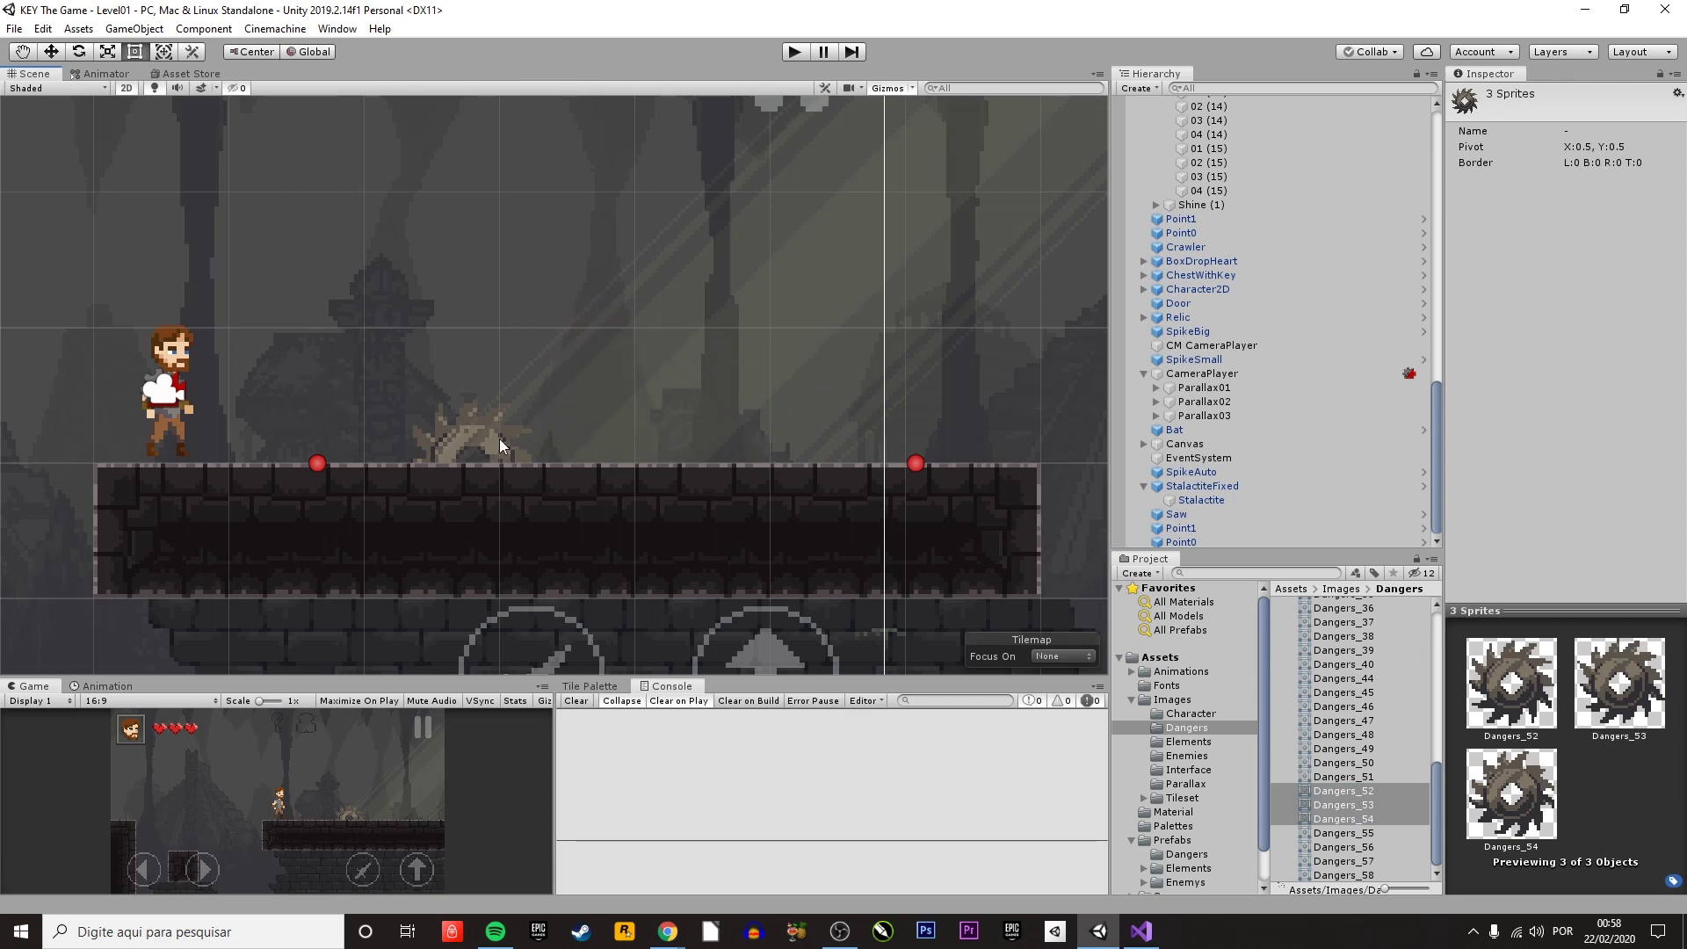
# - Raise the saw and both waypoints above the platform with the Move tool
pyautogui.moveTo(499, 440); pyautogui.dragTo(497, 435)
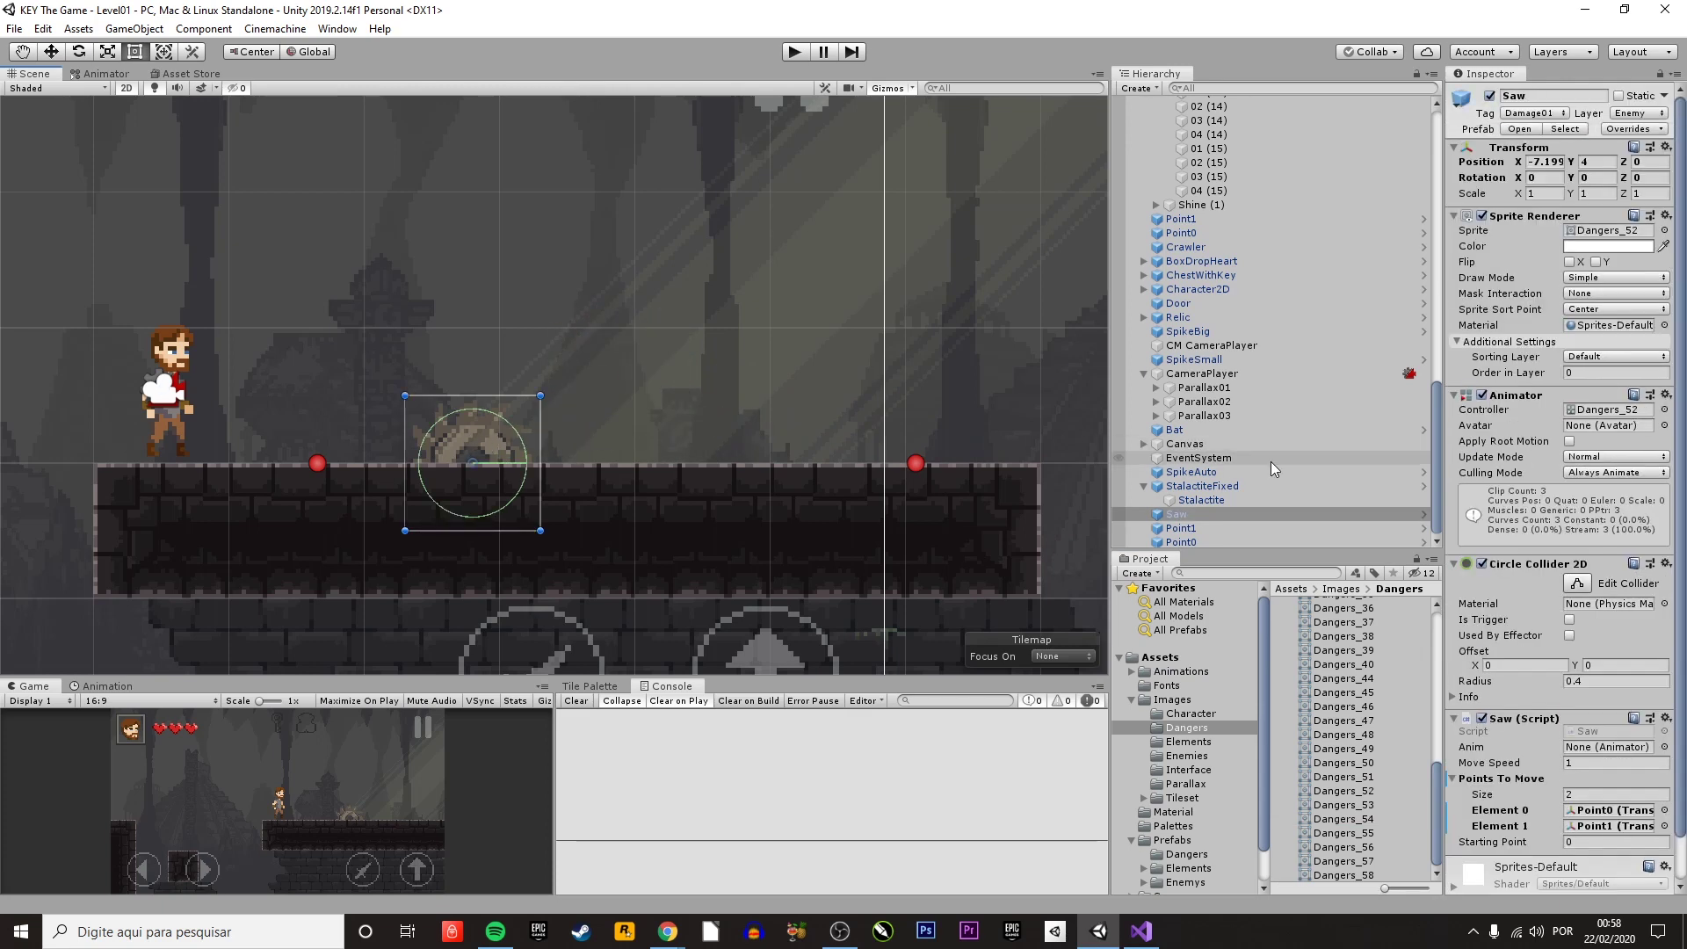
pyautogui.keyDown('shift'); pyautogui.click(1182, 541); pyautogui.keyUp('shift')
pyautogui.click(37, 79)
pyautogui.press('w')
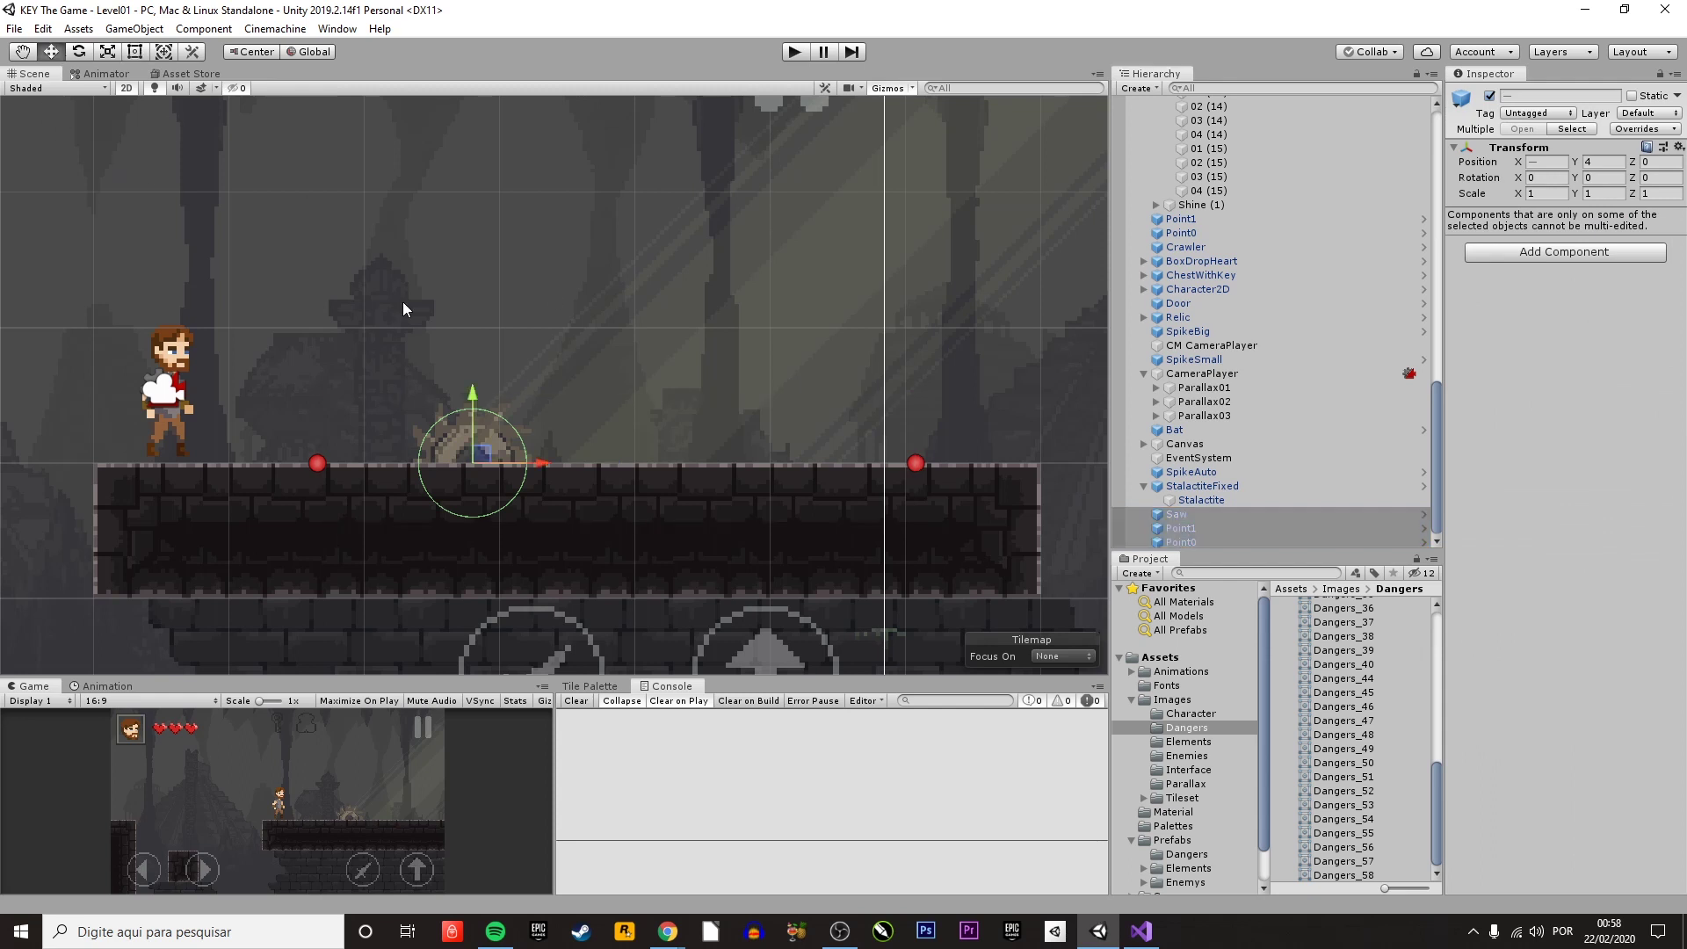
pyautogui.moveTo(473, 396); pyautogui.dragTo(472, 318)
pyautogui.click(610, 334)
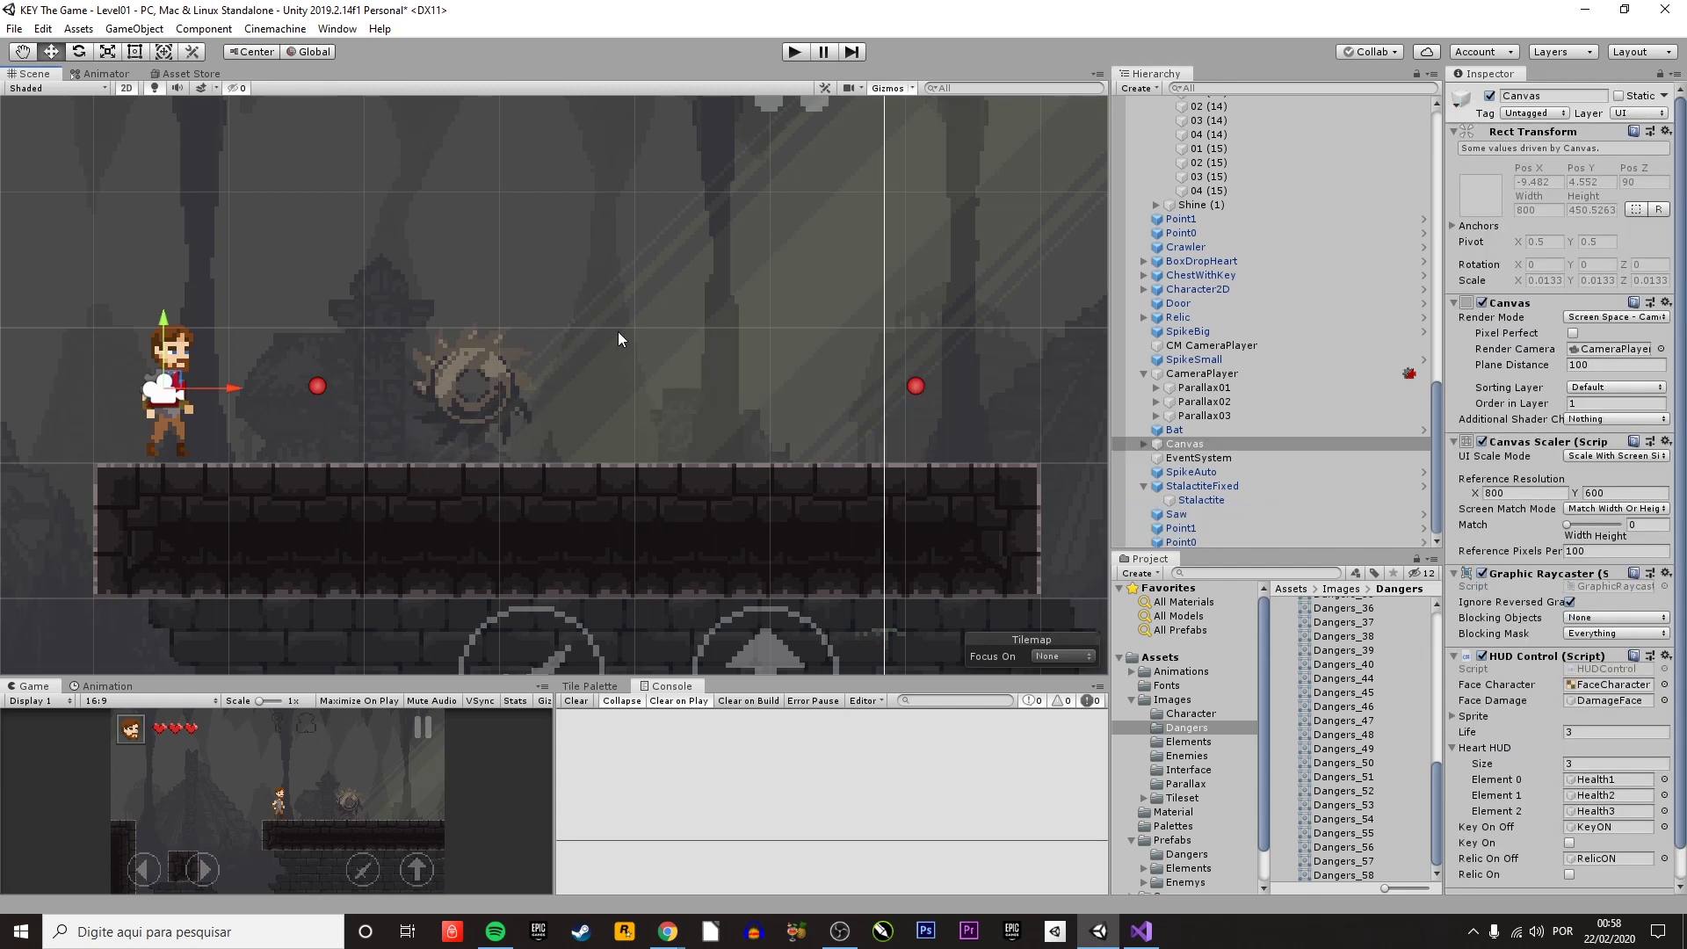
pyautogui.scroll(2, 458, 431)
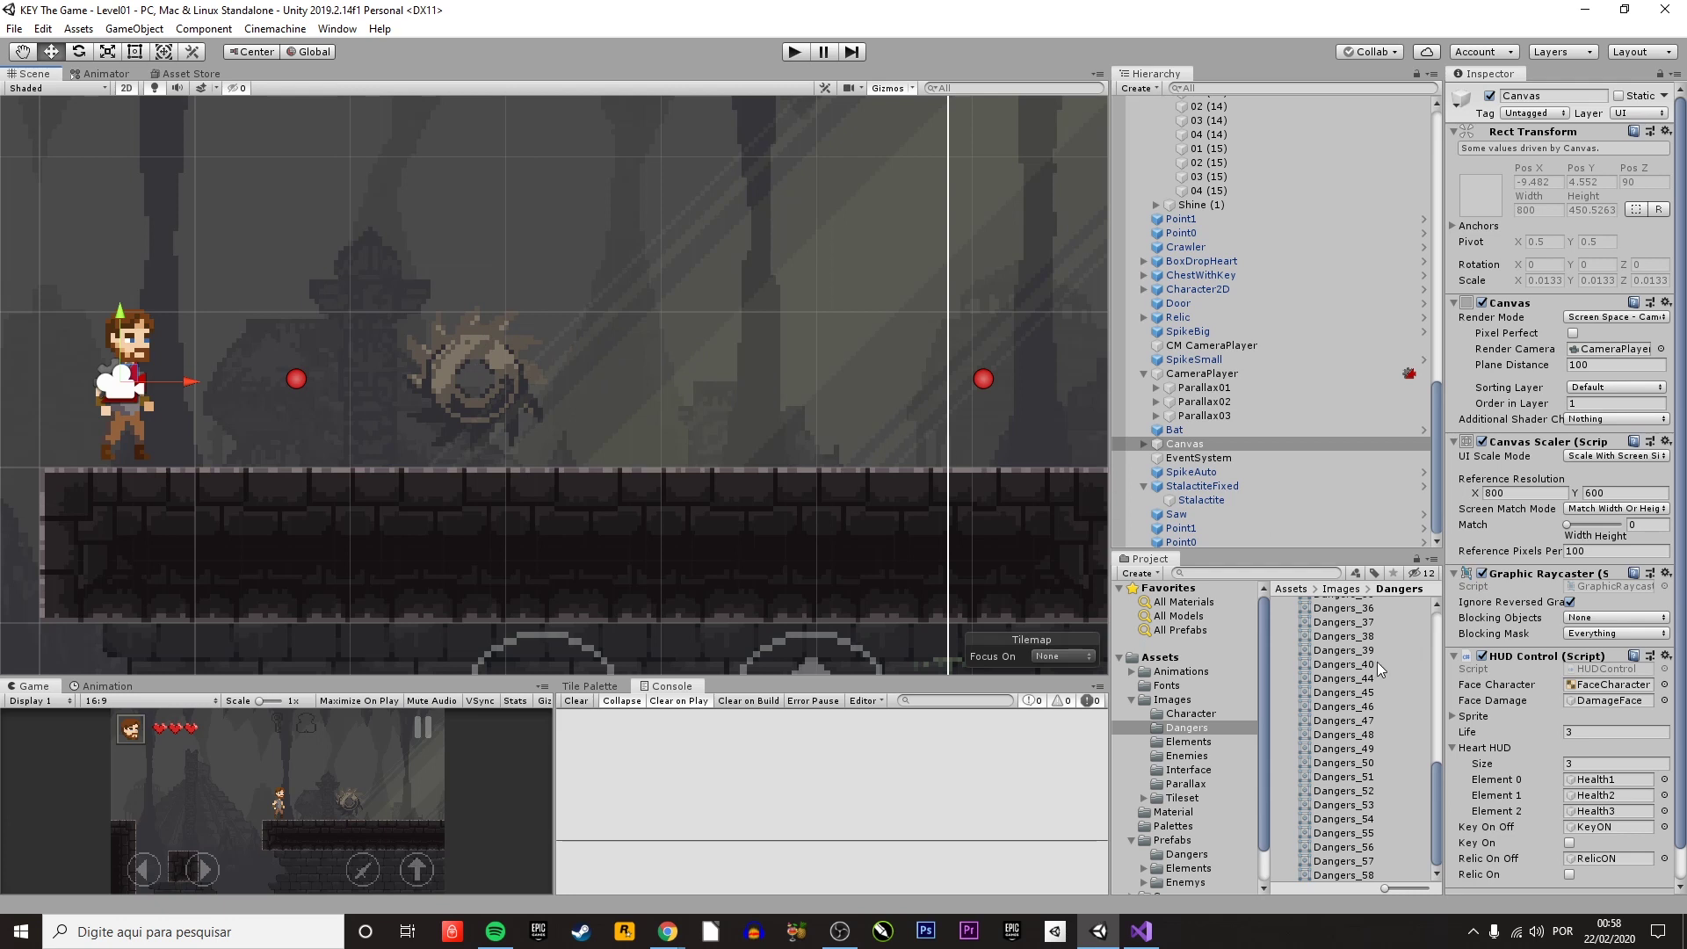
pyautogui.click(1354, 777)
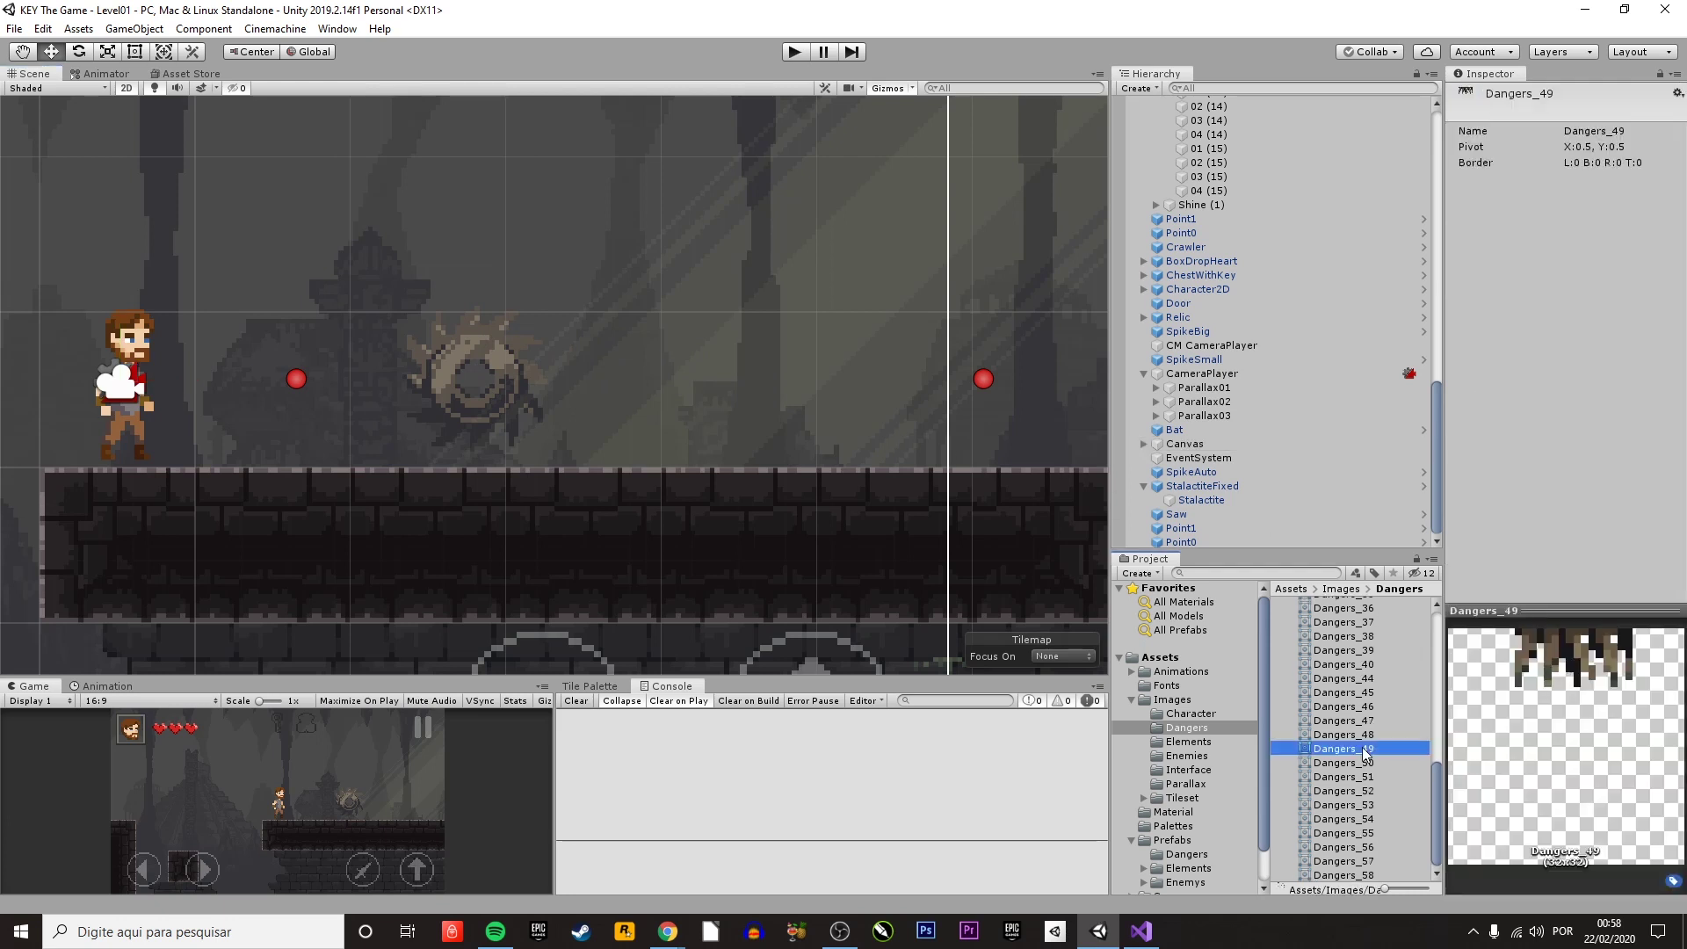
# - Drag Dangers_52–54 into the scene as an animated saw and name it Saw
pyautogui.press('Down')
pyautogui.press('Down')
pyautogui.press('Down')
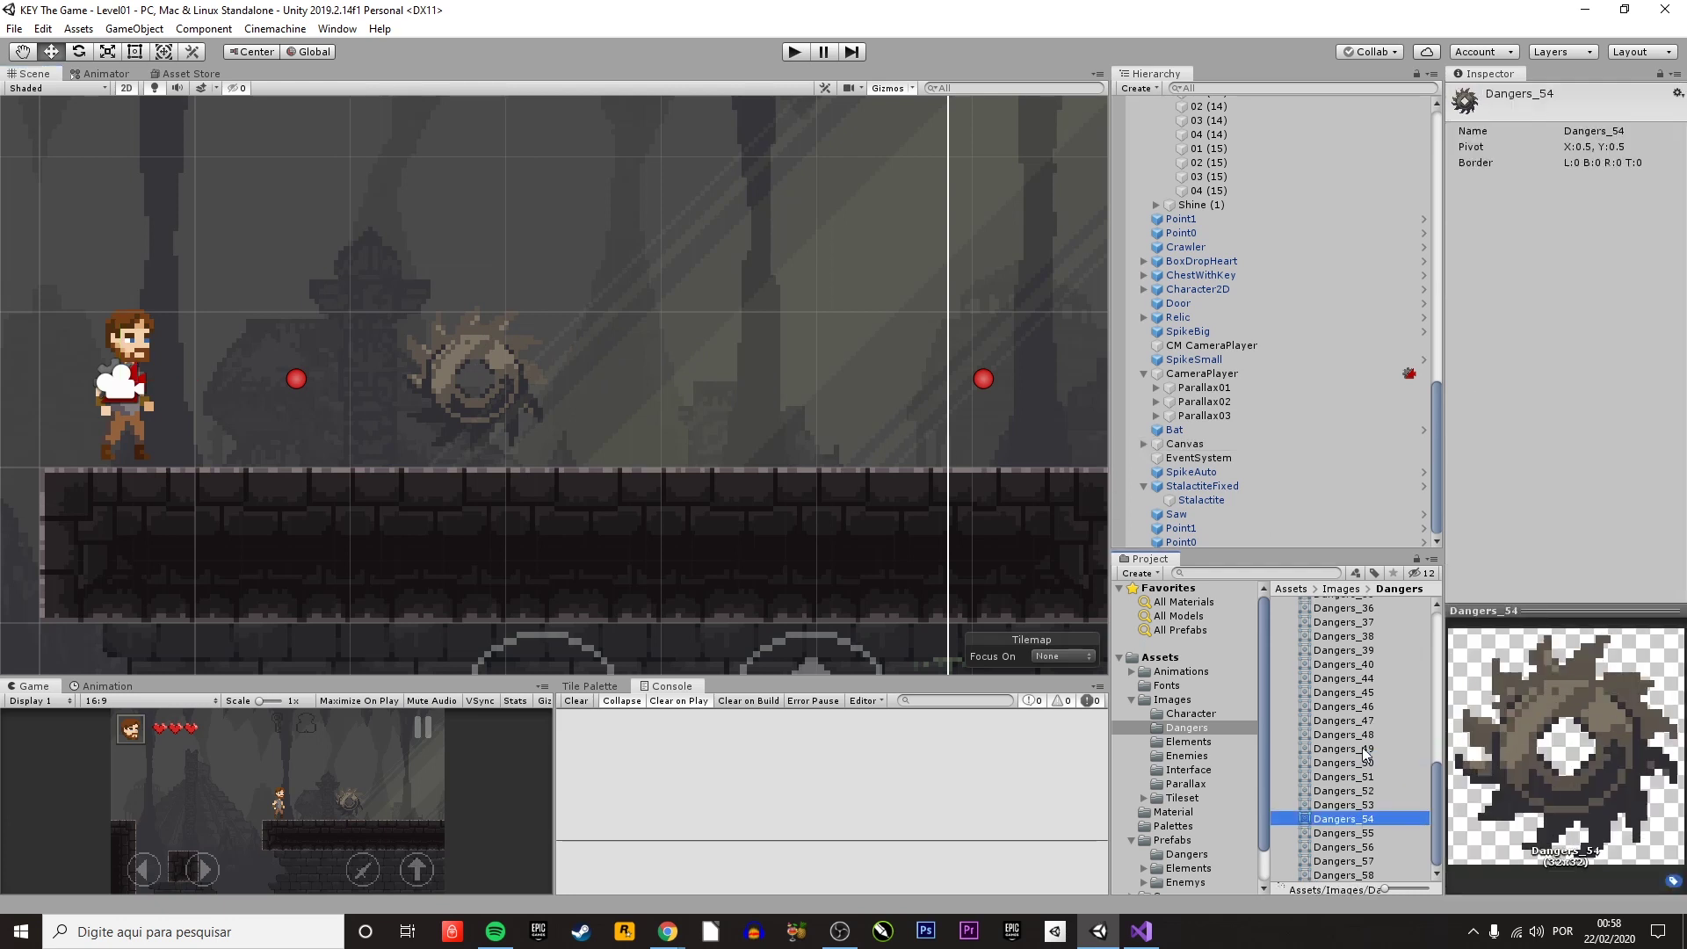
pyautogui.hotkey('shift', 'Up')
pyautogui.hotkey('shift', 'Up')
pyautogui.moveTo(1345, 788); pyautogui.dragTo(1142, 514)
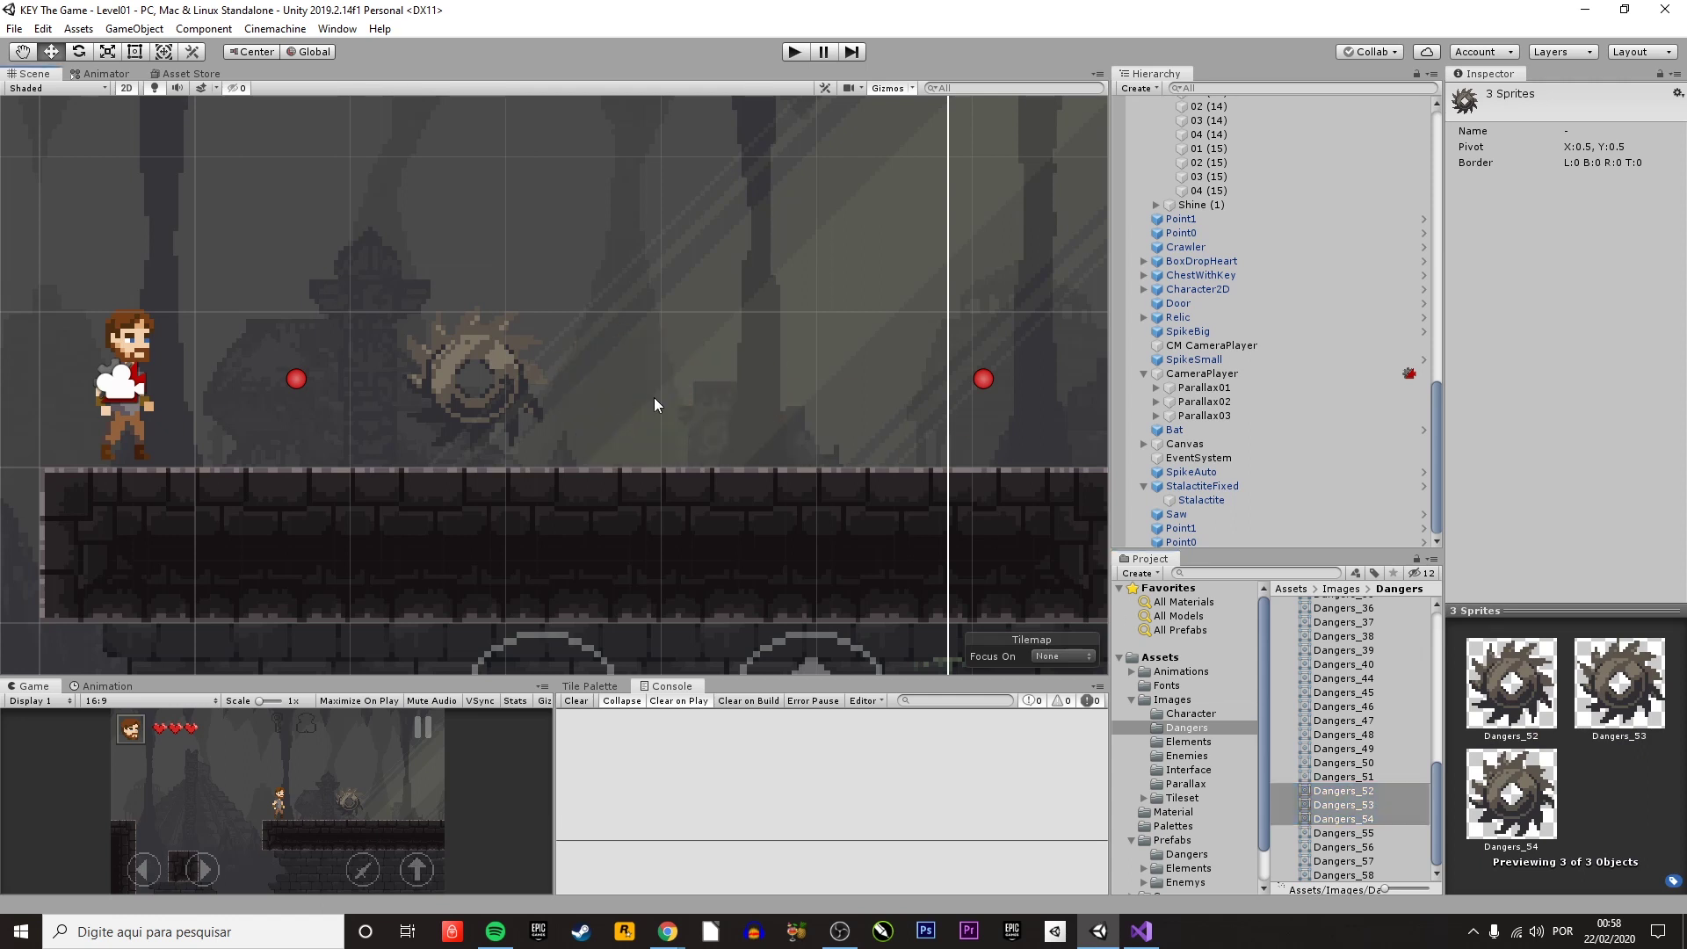
pyautogui.click(1191, 514)
pyautogui.press('Return')
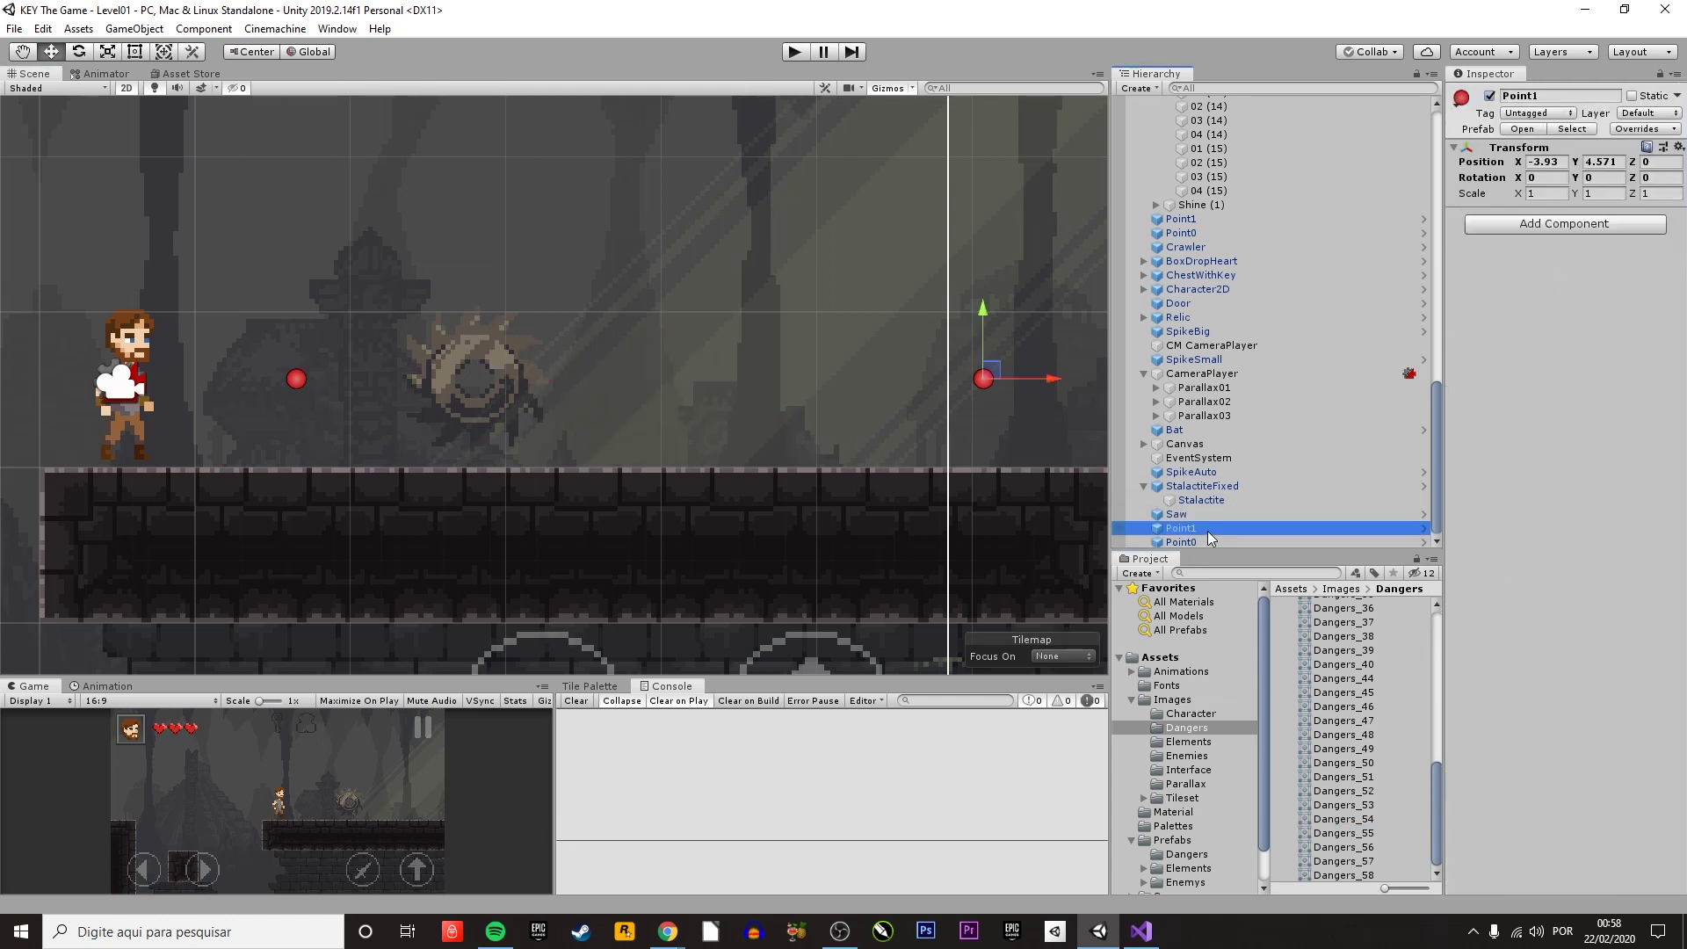
pyautogui.scroll(-1, 1670, 399)
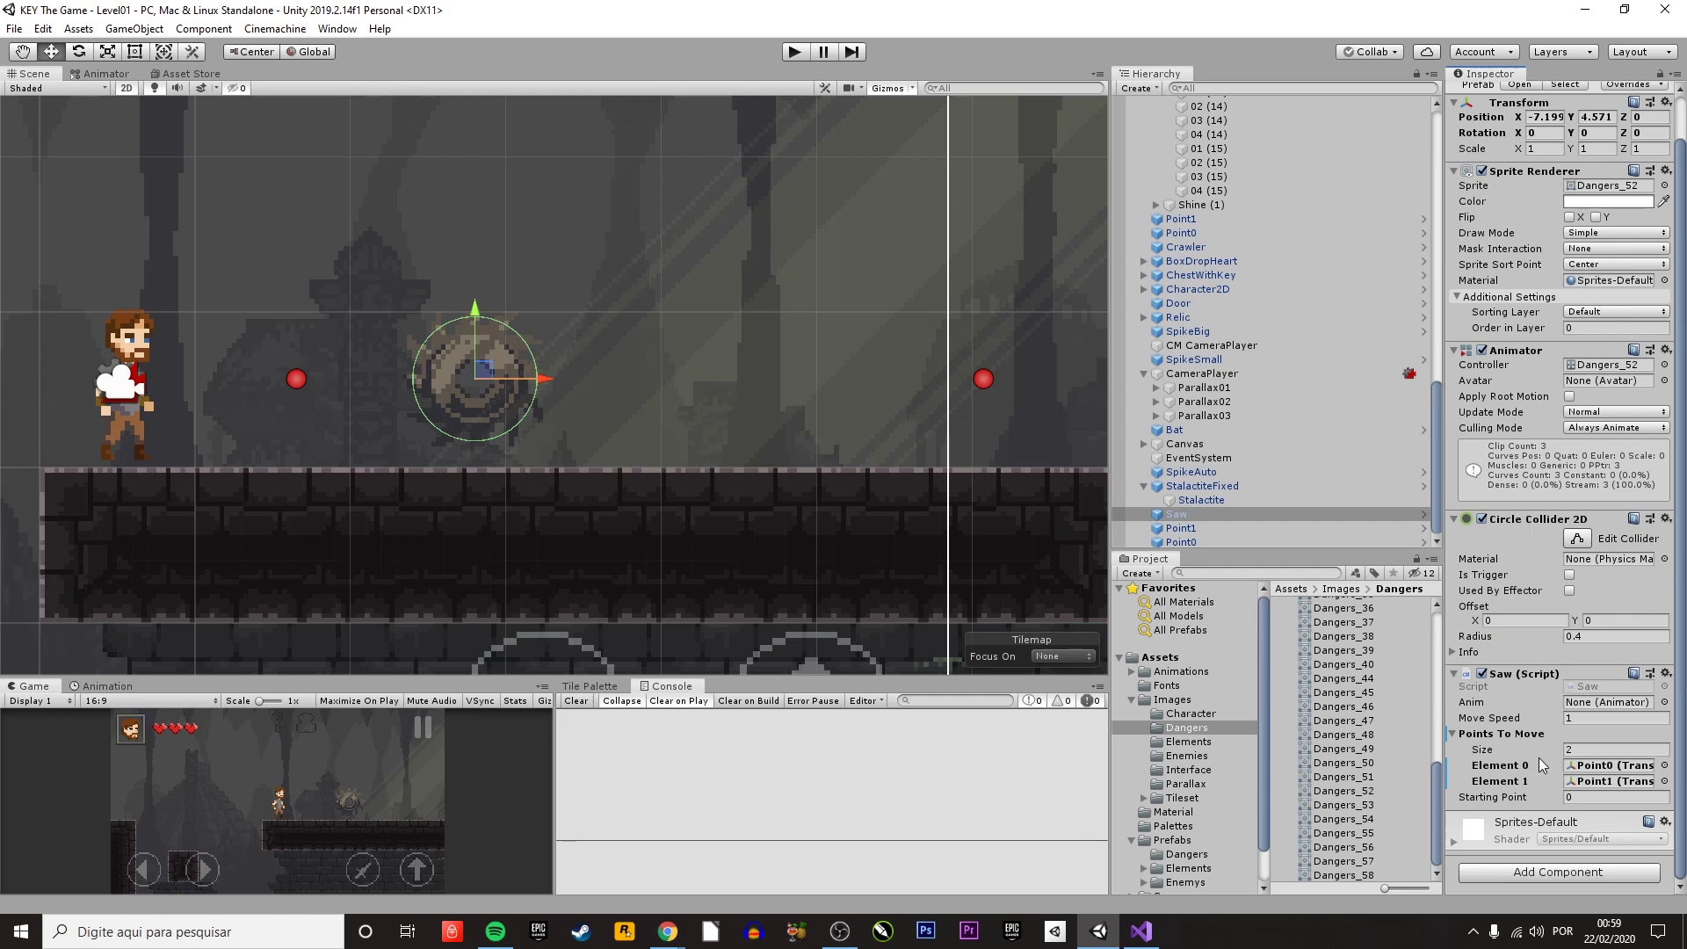
# - Check the Saw's Circle Collider 2D radius of 0.4 and save the scene
pyautogui.click(1556, 872)
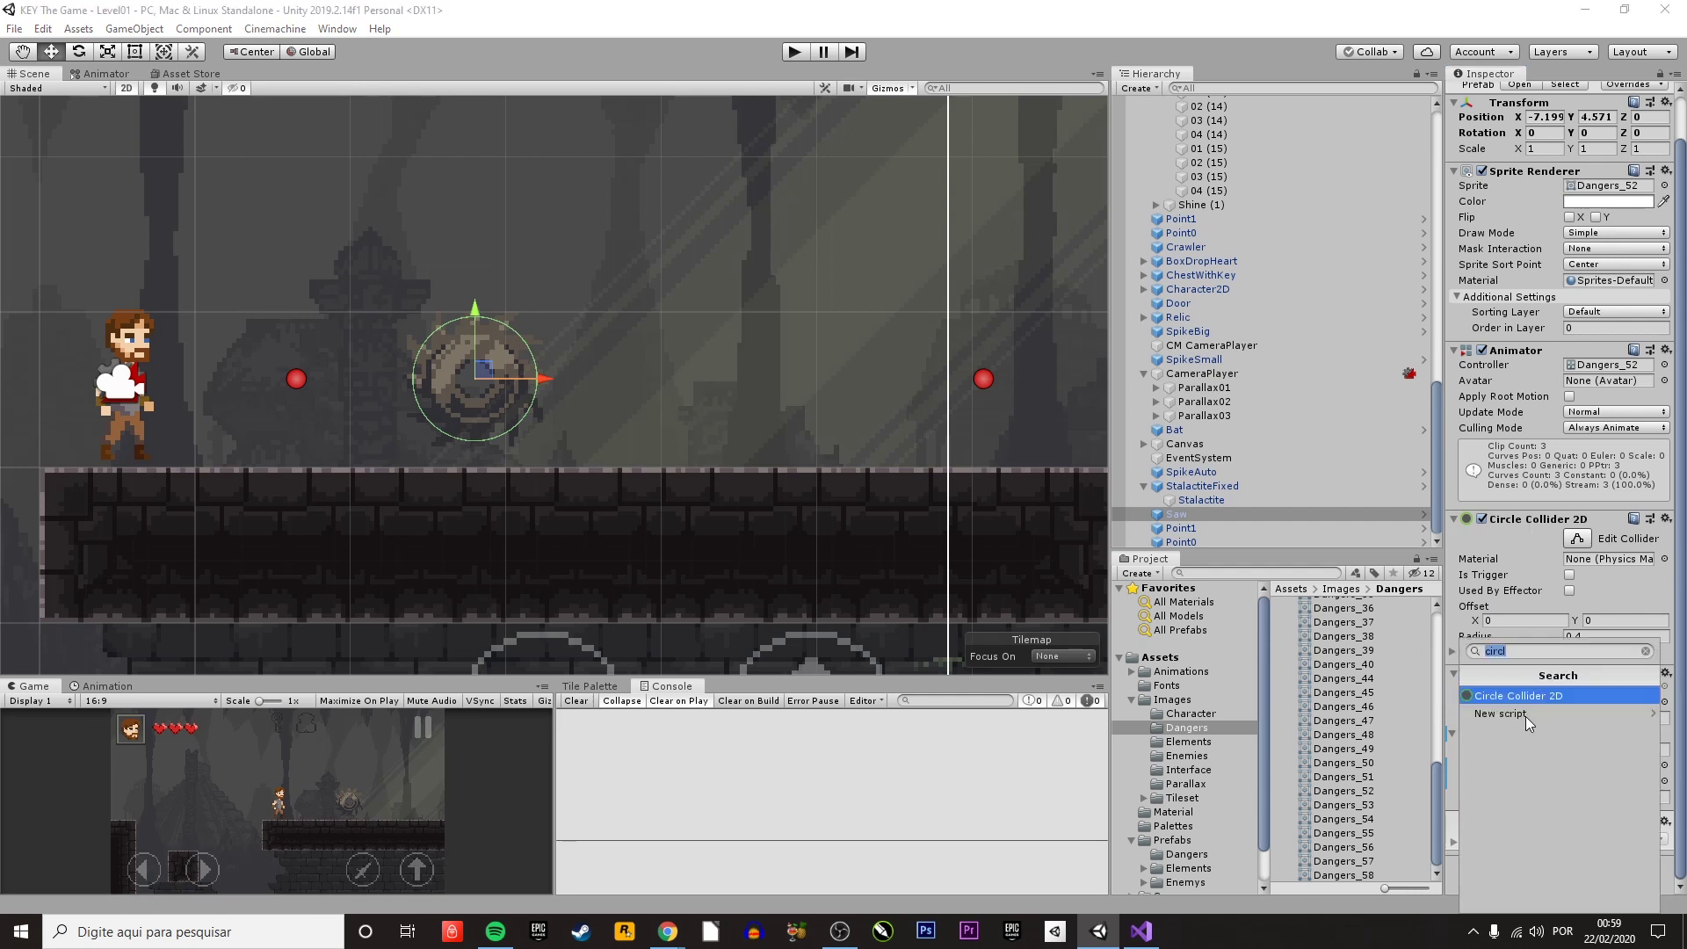
pyautogui.click(1523, 559)
pyautogui.moveTo(1564, 644); pyautogui.dragTo(1578, 643)
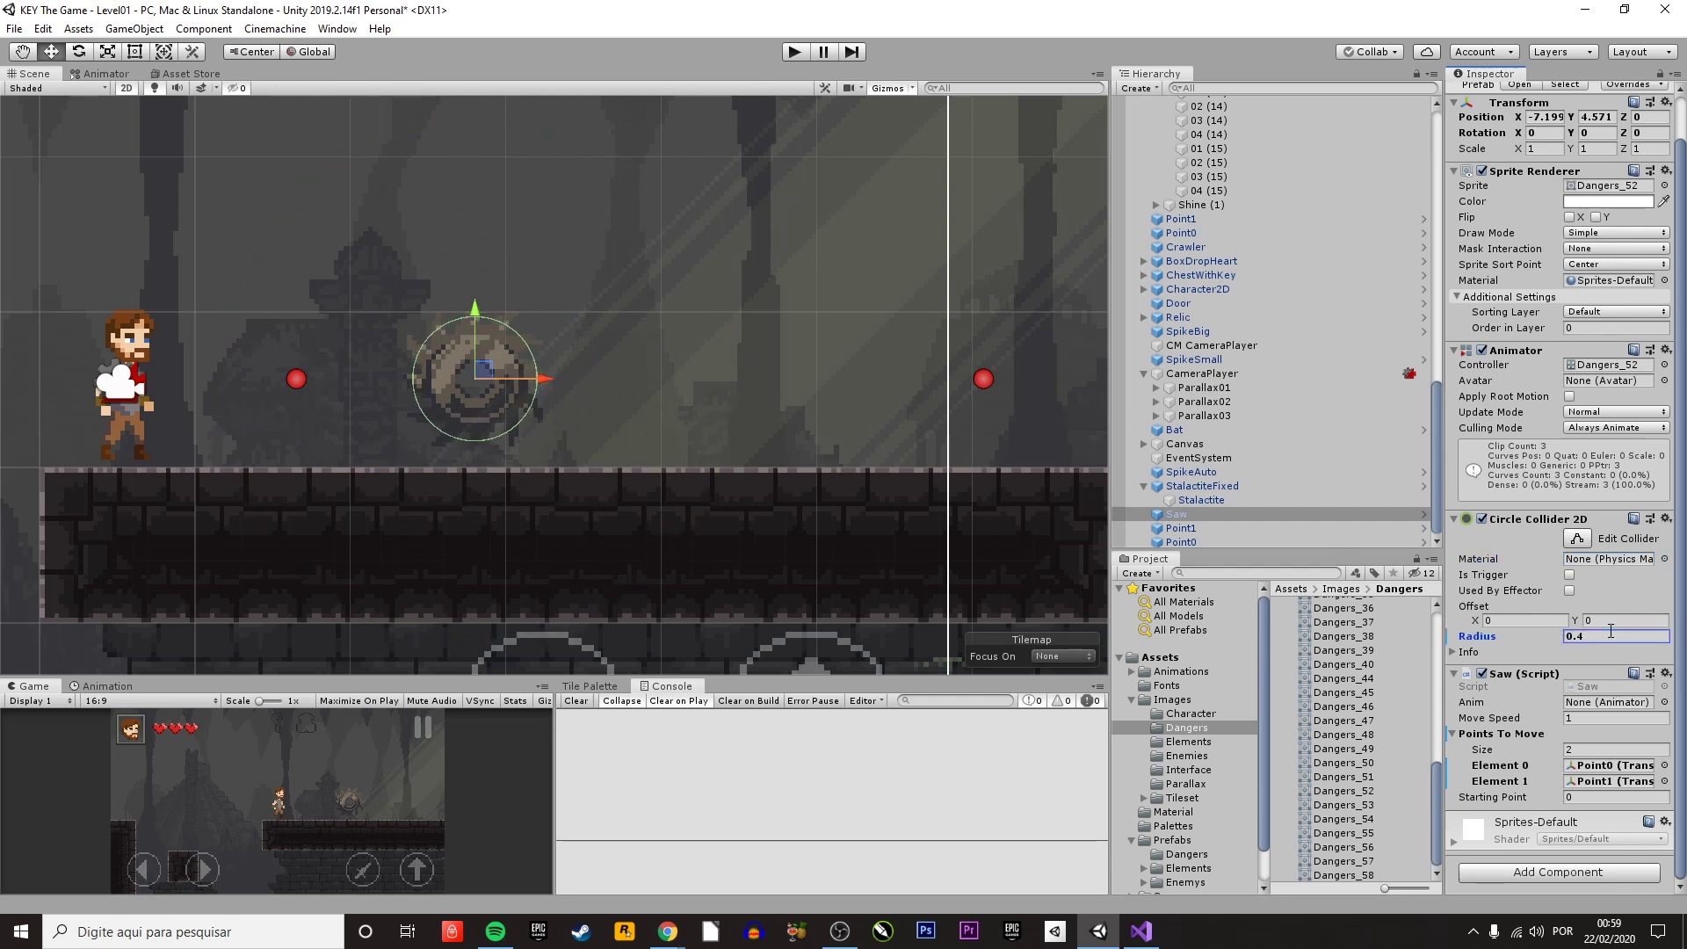
pyautogui.hotkey('ctrl', 's')
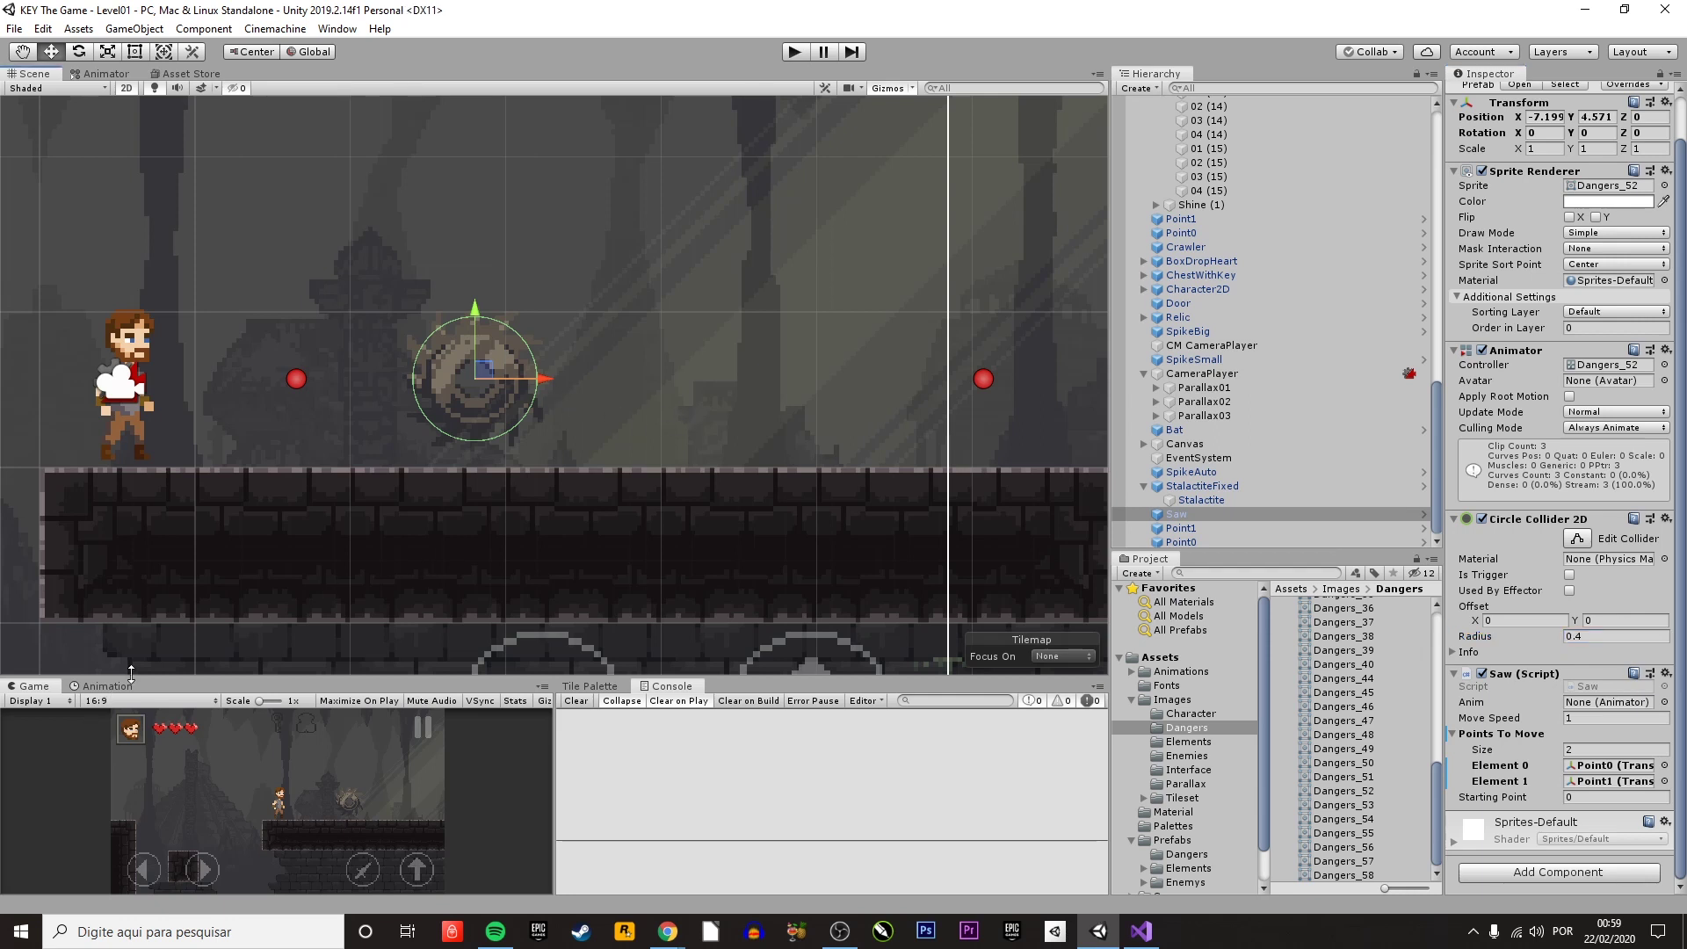
pyautogui.moveTo(132, 678); pyautogui.dragTo(143, 606)
# - Open the Saw's Animation timeline and preview the SawStoping clip
pyautogui.click(108, 617)
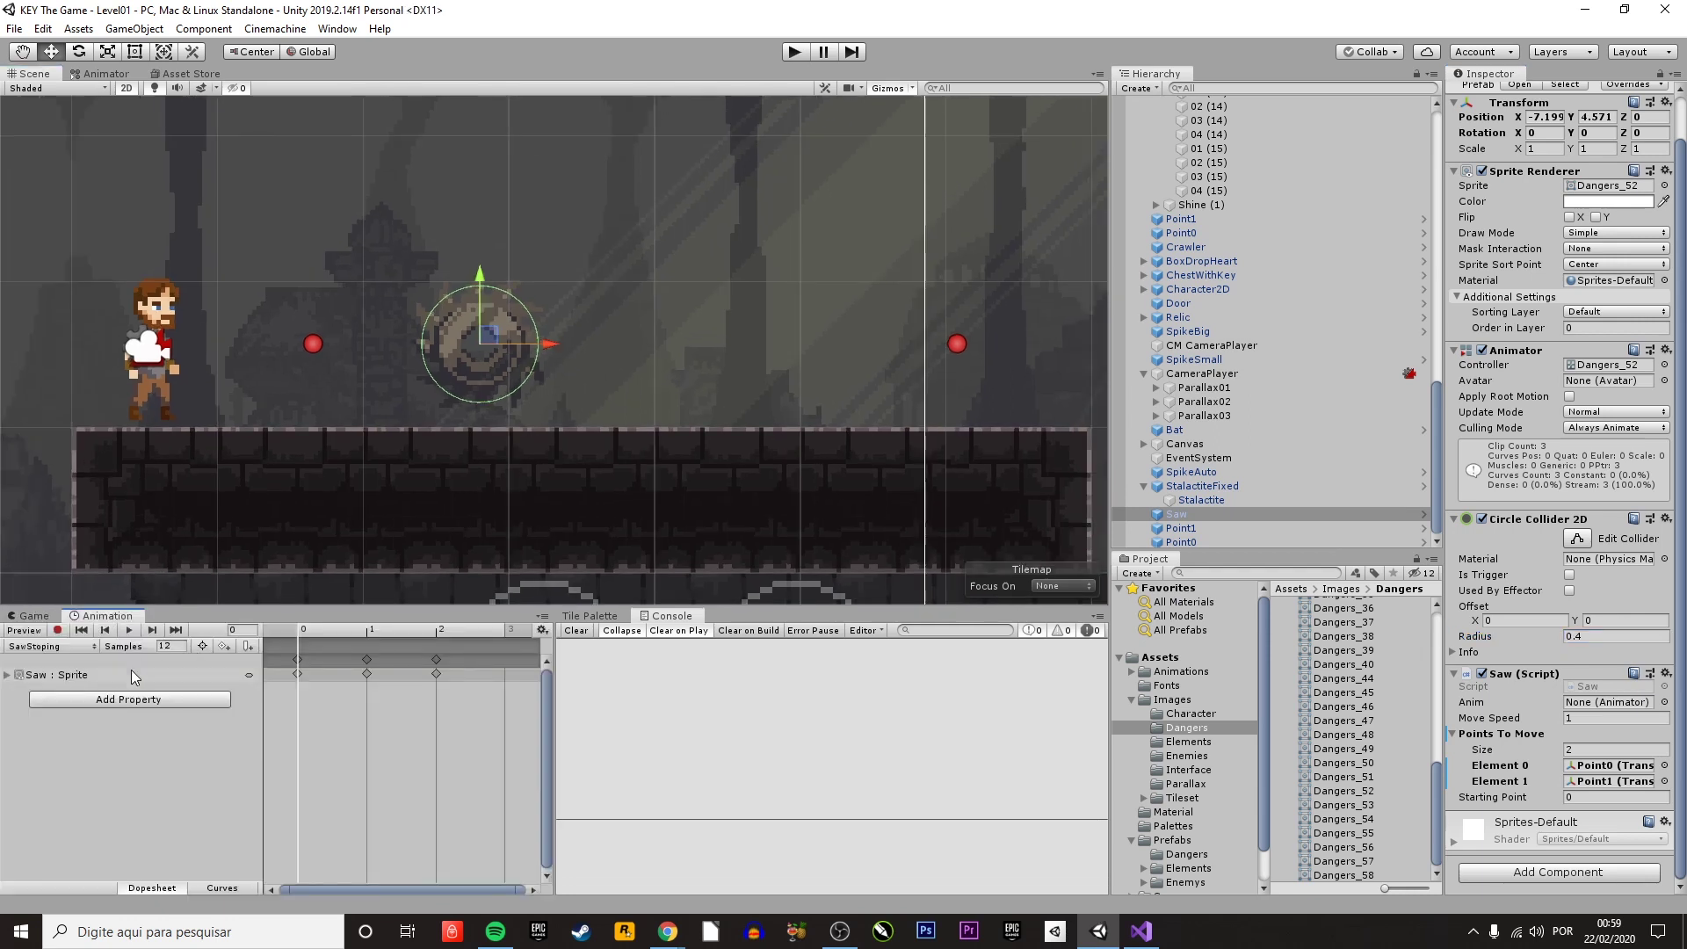
pyautogui.click(60, 646)
pyautogui.click(55, 685)
pyautogui.moveTo(369, 630); pyautogui.dragTo(431, 654)
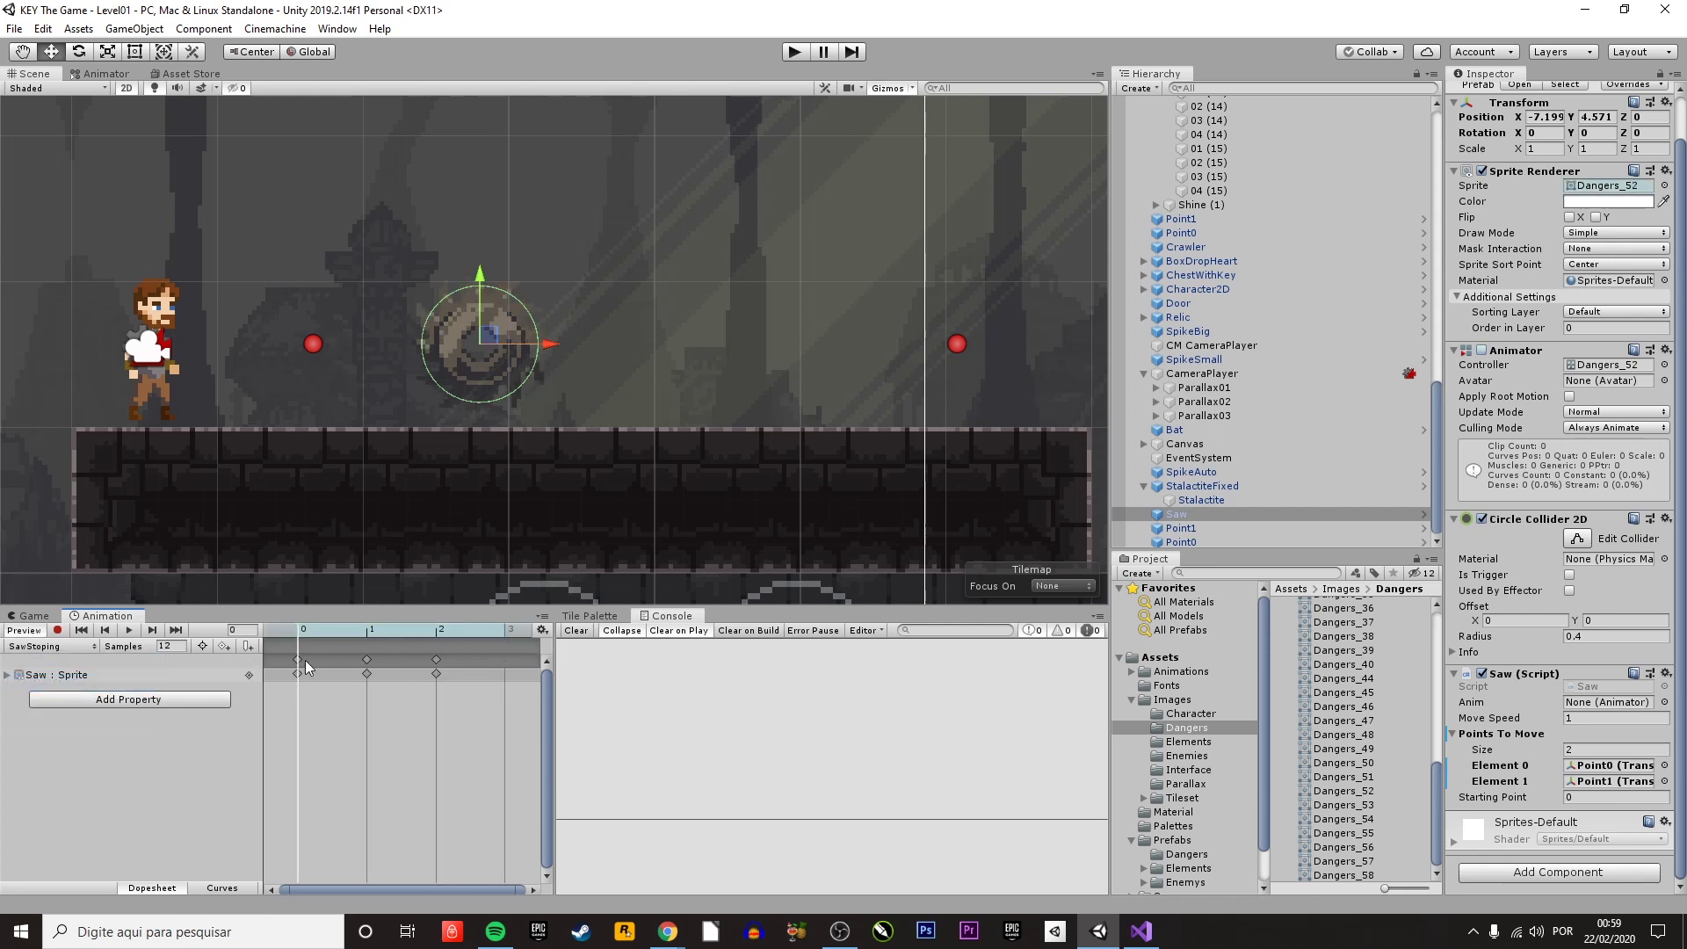
pyautogui.click(130, 631)
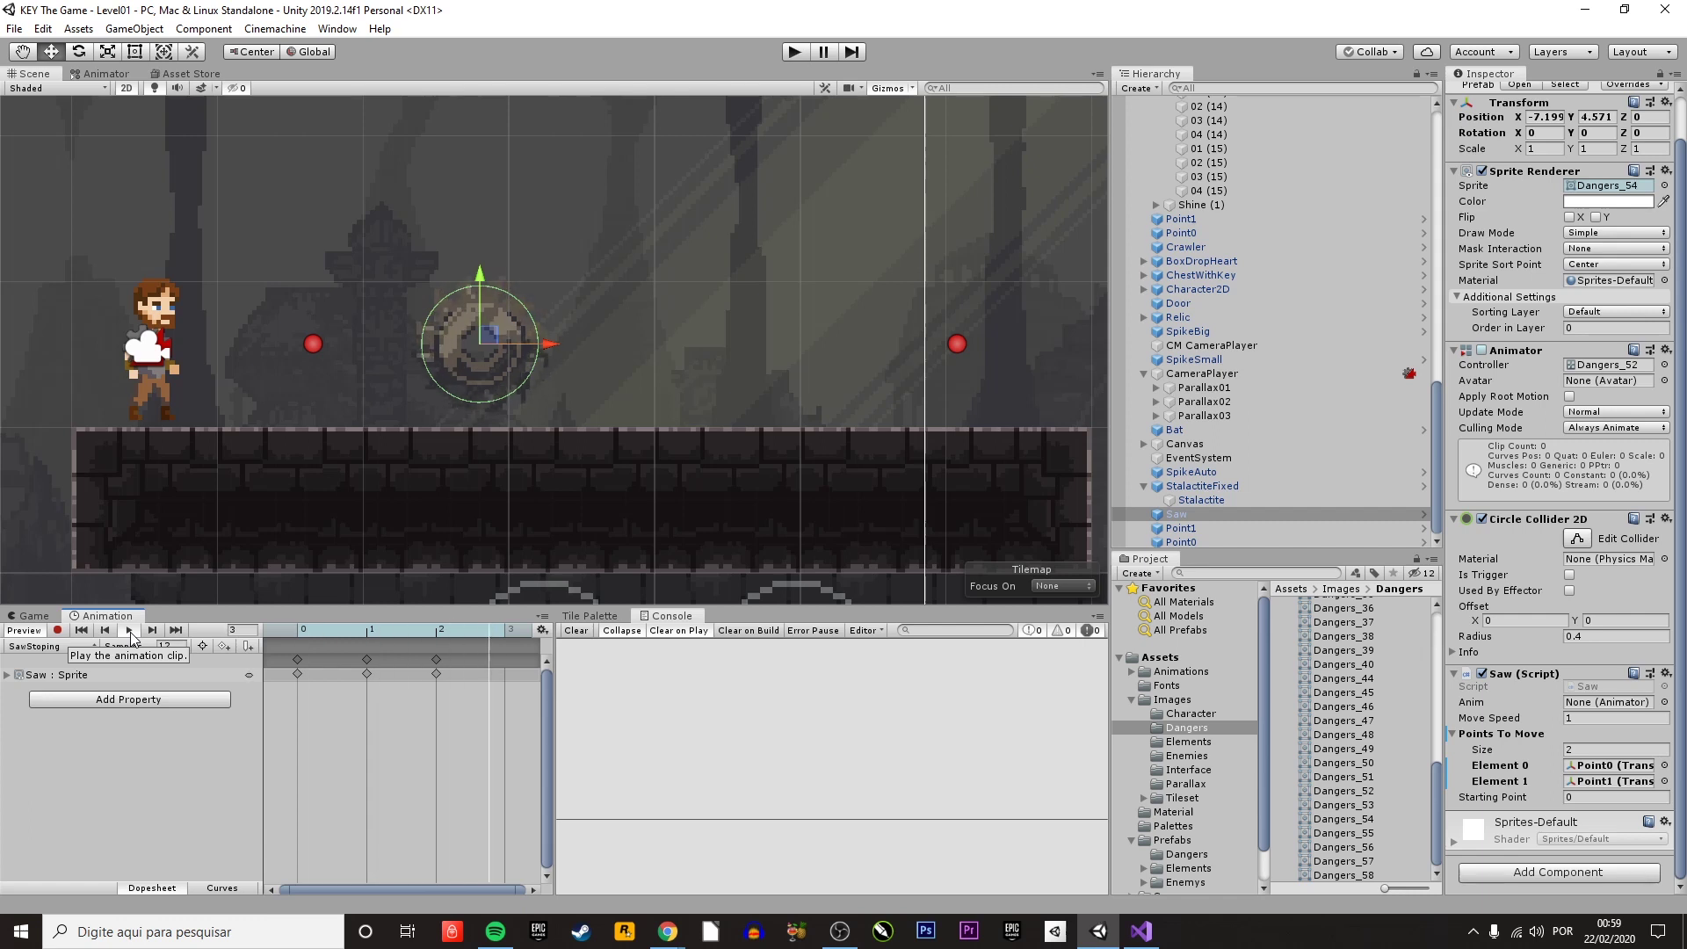
pyautogui.click(131, 631)
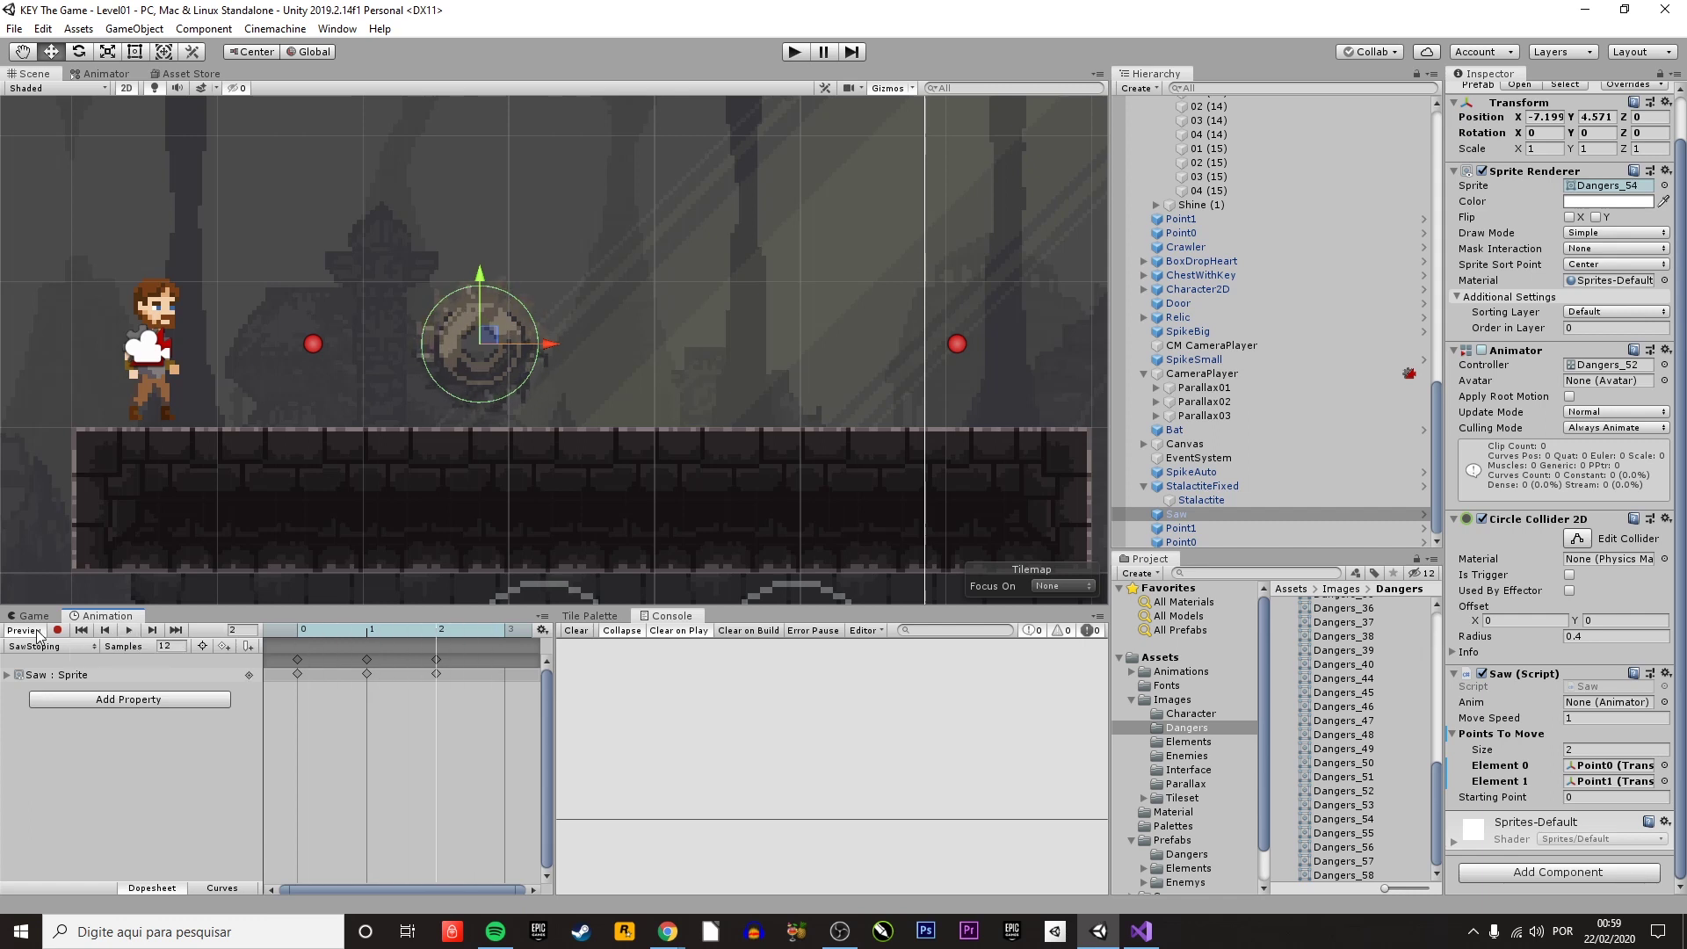
# - Switch to the SawMoving clip and add sprites Dangers_55–58 as its keyframes
pyautogui.click(93, 647)
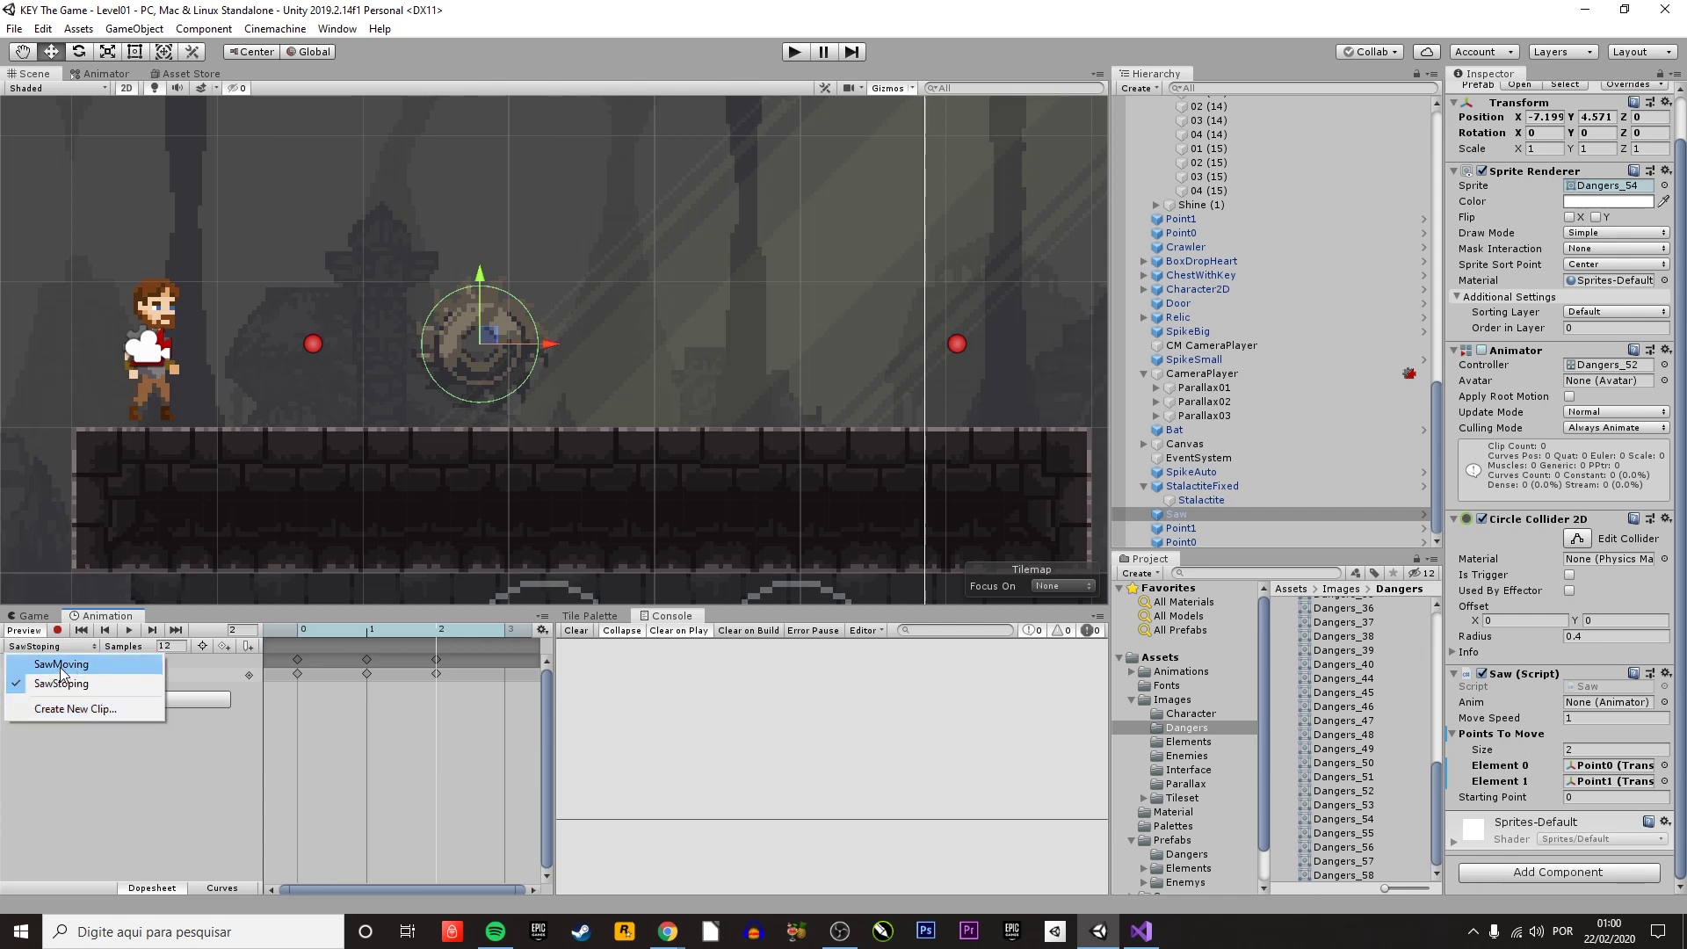
pyautogui.click(61, 665)
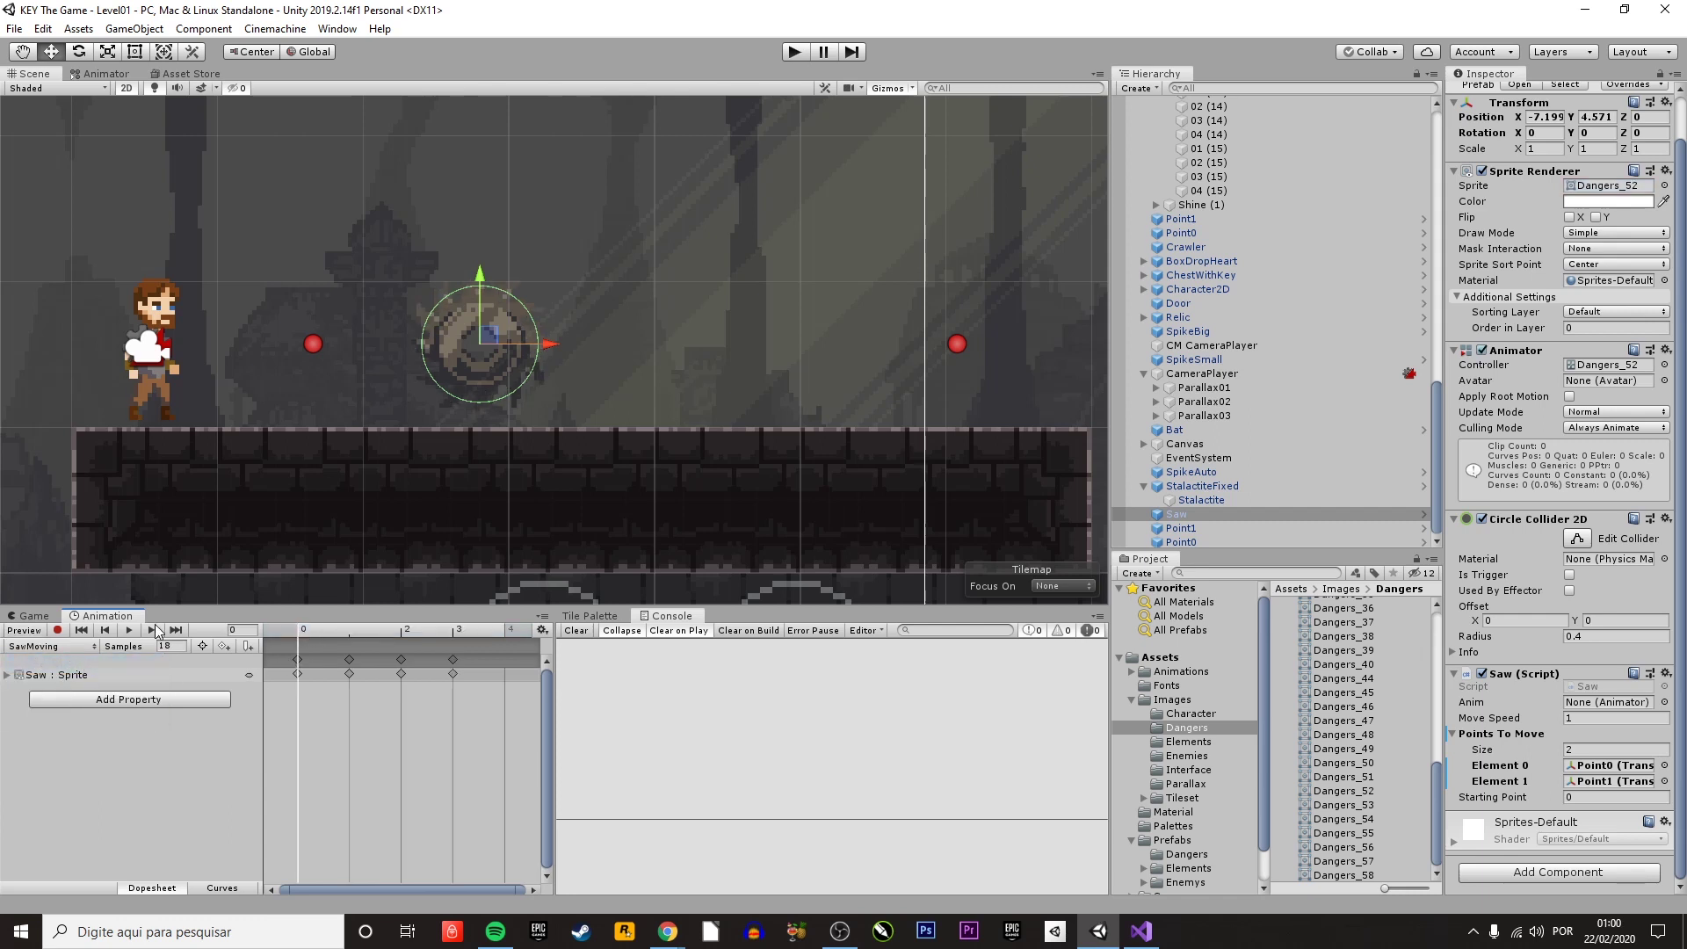
pyautogui.click(129, 631)
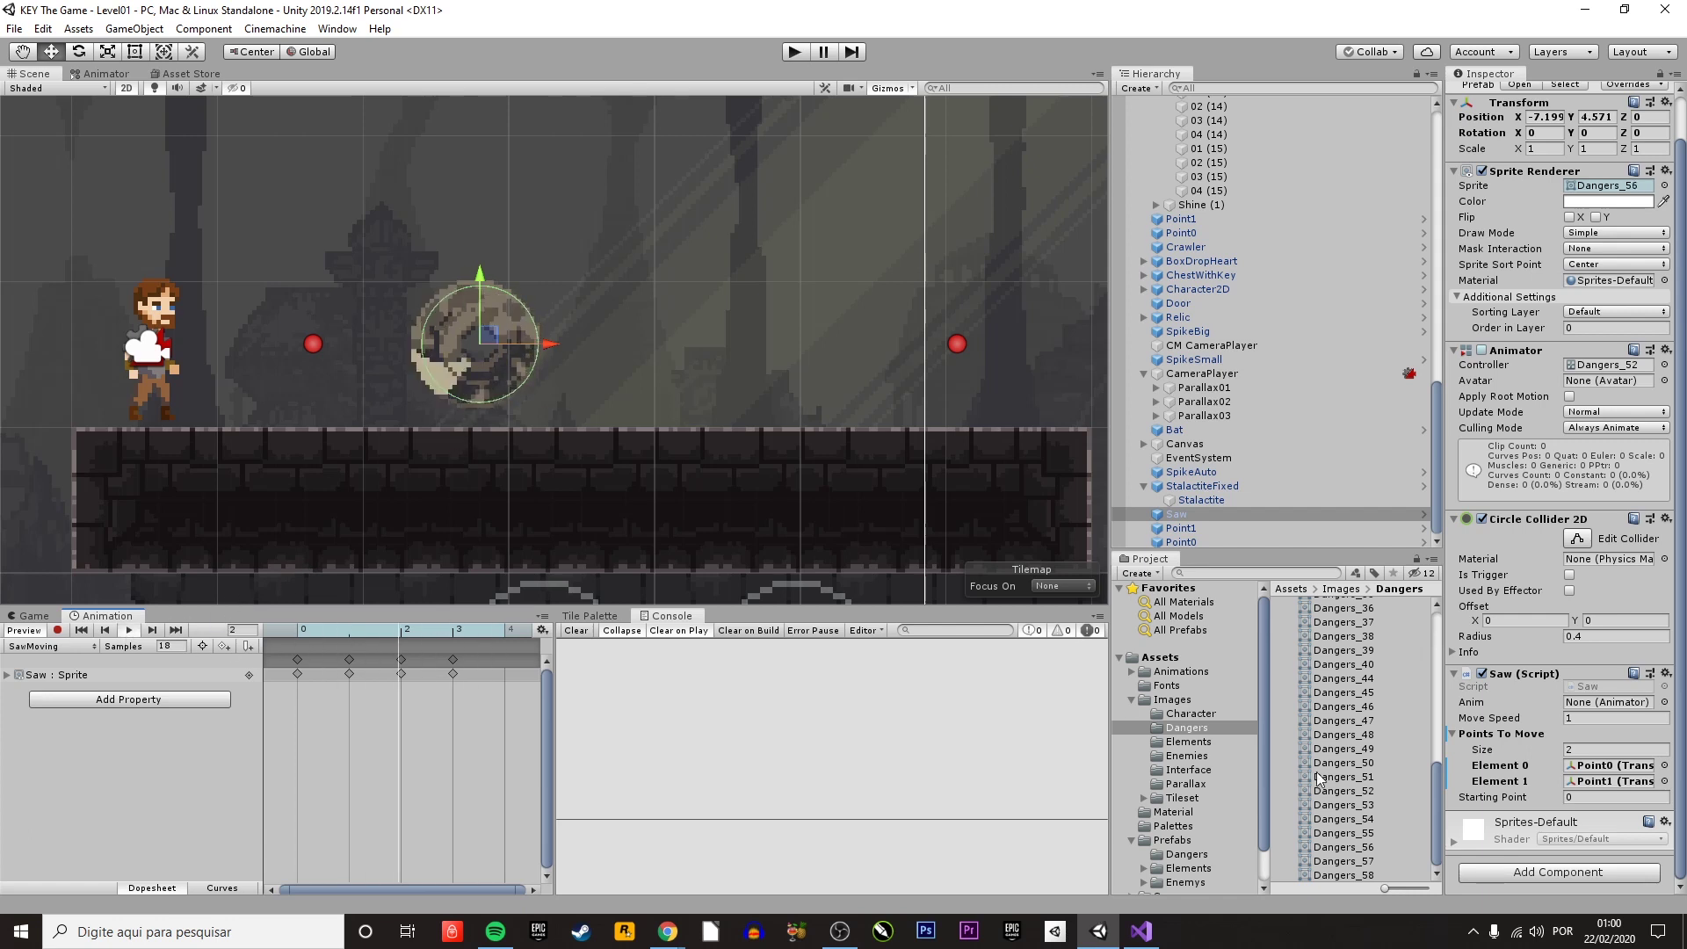
pyautogui.click(1371, 833)
pyautogui.press('Down')
pyautogui.press('Down')
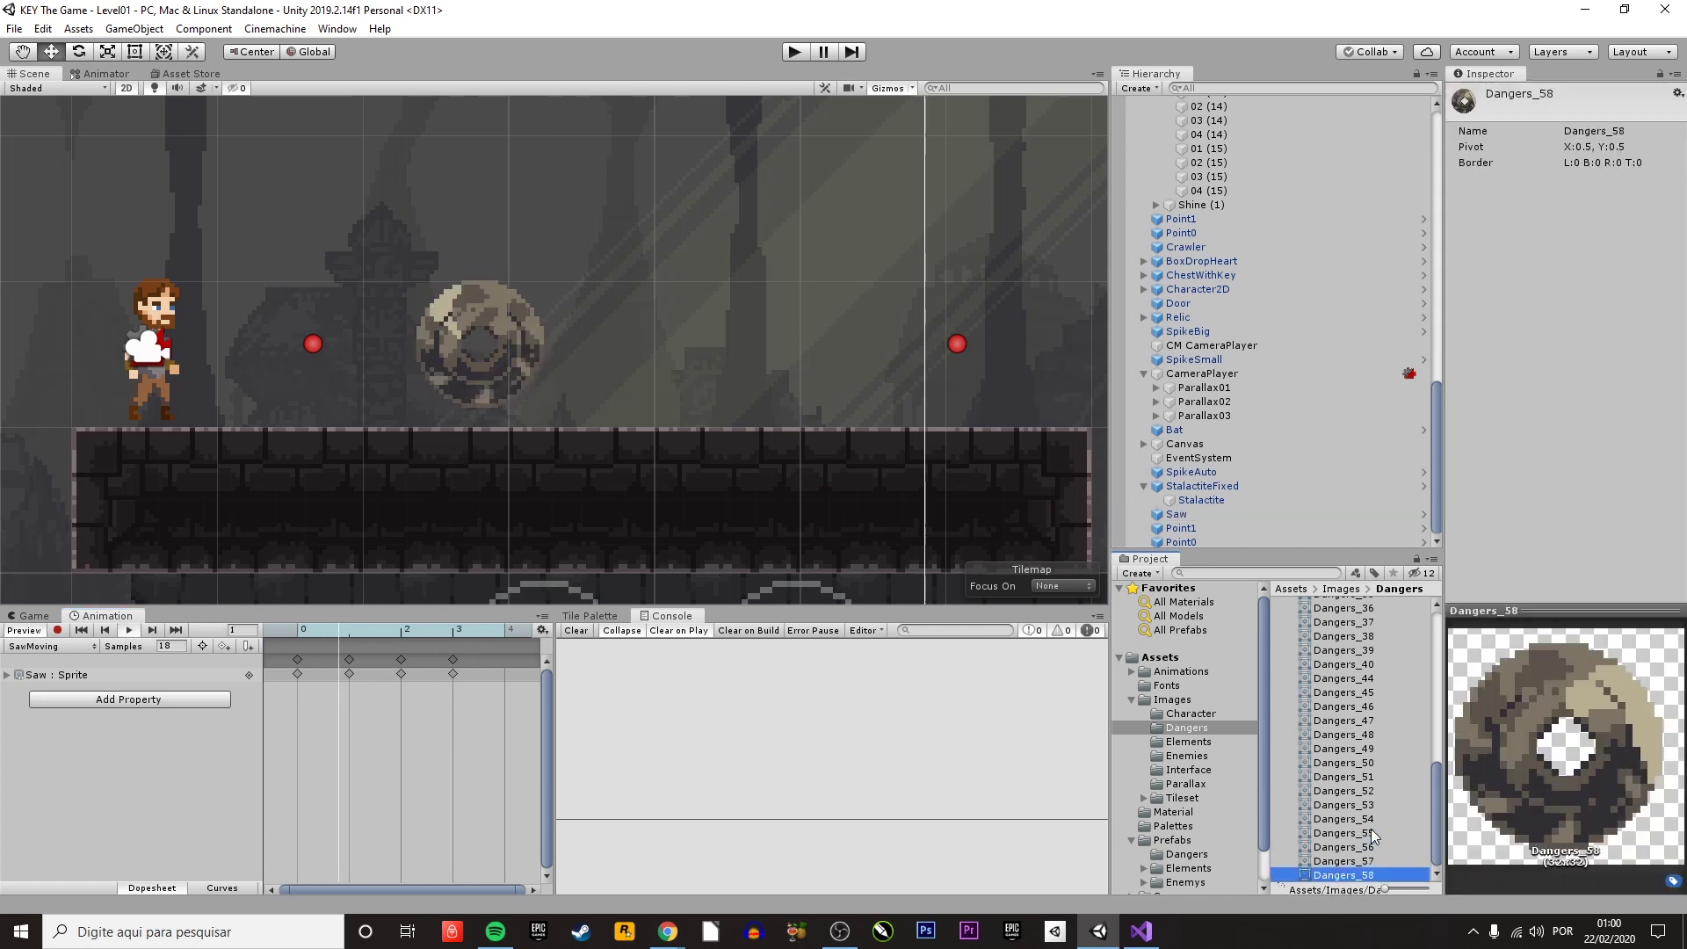
pyautogui.keyDown('shift'); pyautogui.click(1371, 834); pyautogui.keyUp('shift')
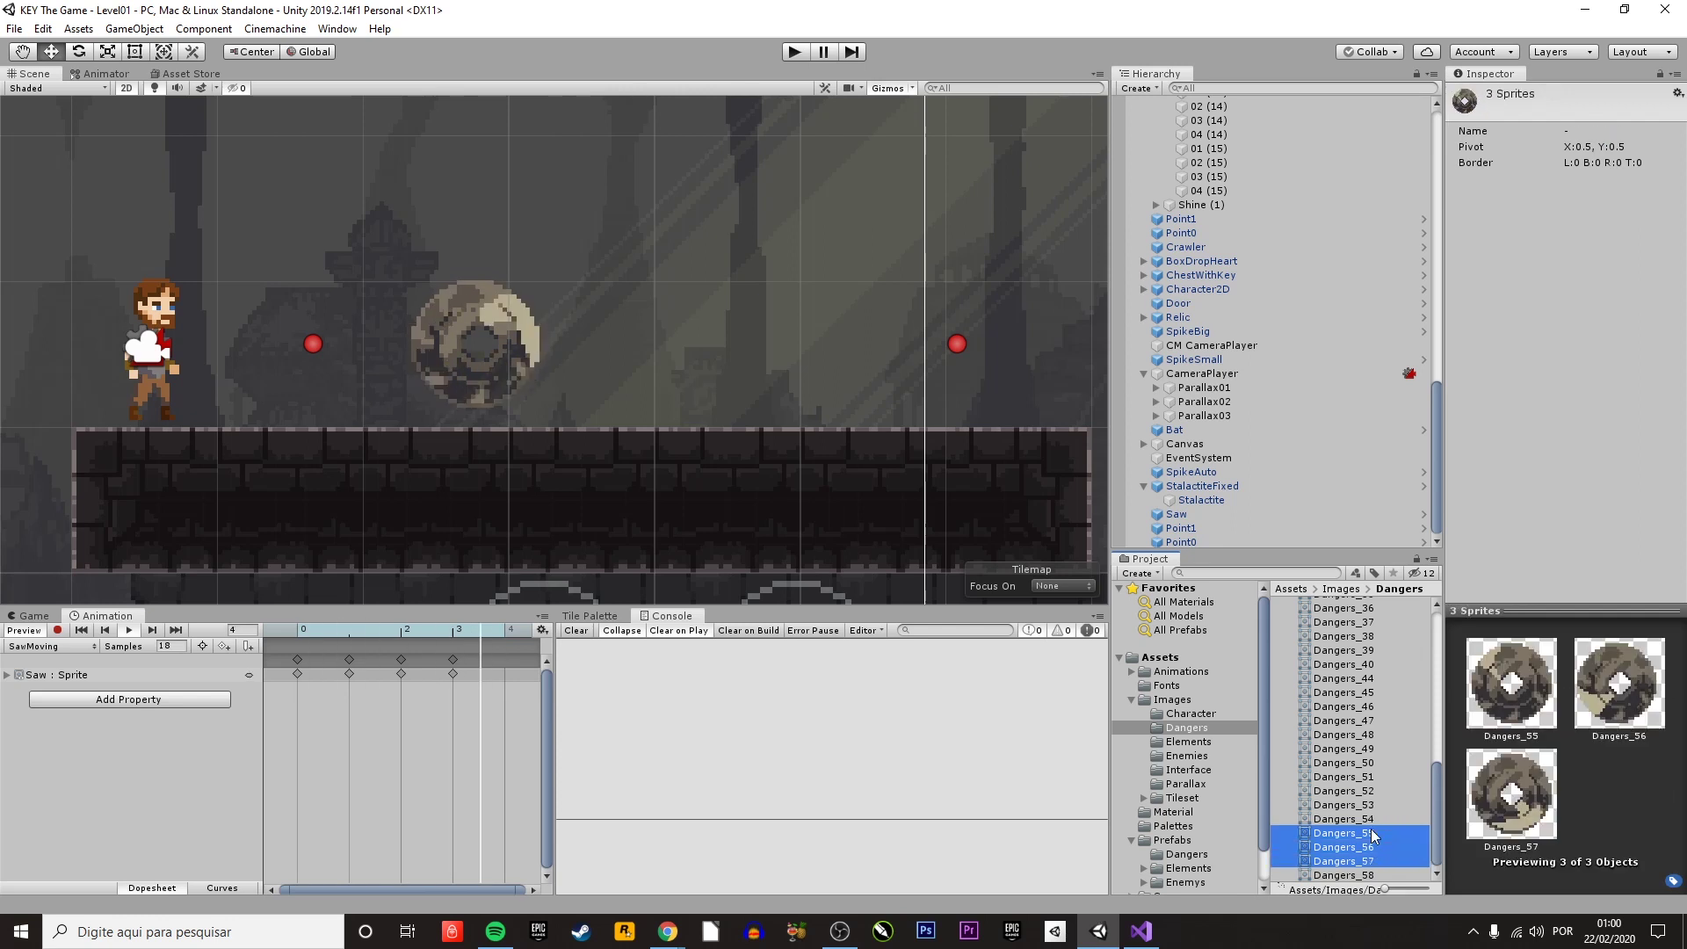
pyautogui.hotkey('shift', 'Down')
pyautogui.moveTo(1374, 835); pyautogui.dragTo(348, 688)
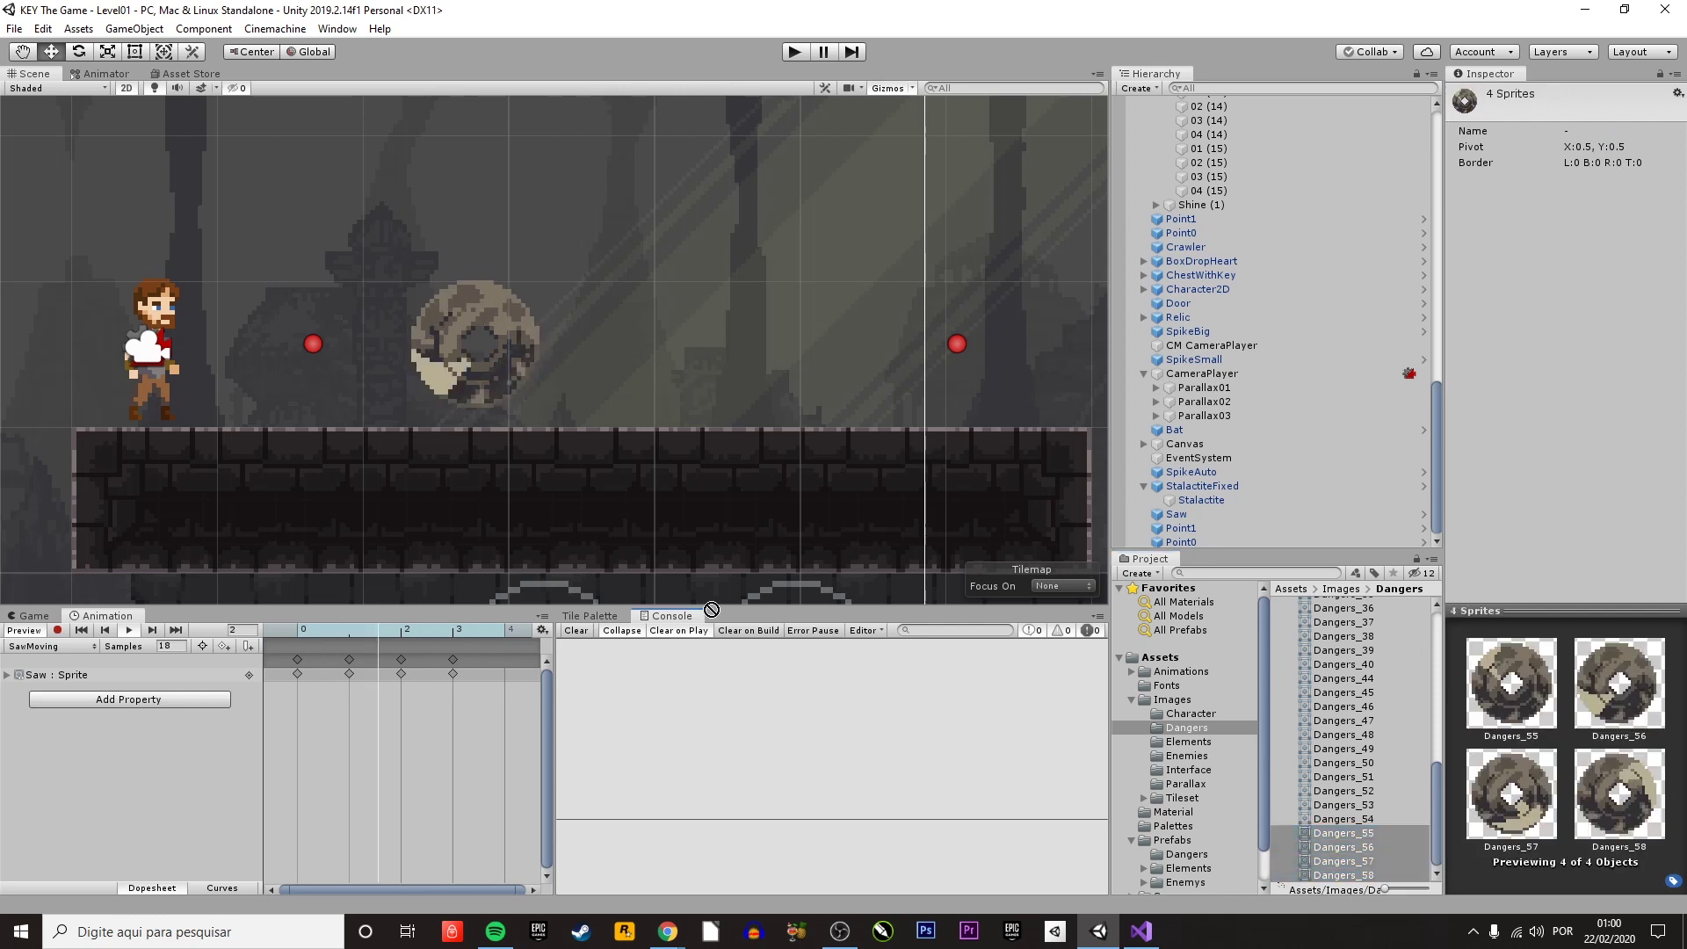
# - Preview the SawMoving clip from frame 1 and adjust its samples rate
pyautogui.click(335, 684)
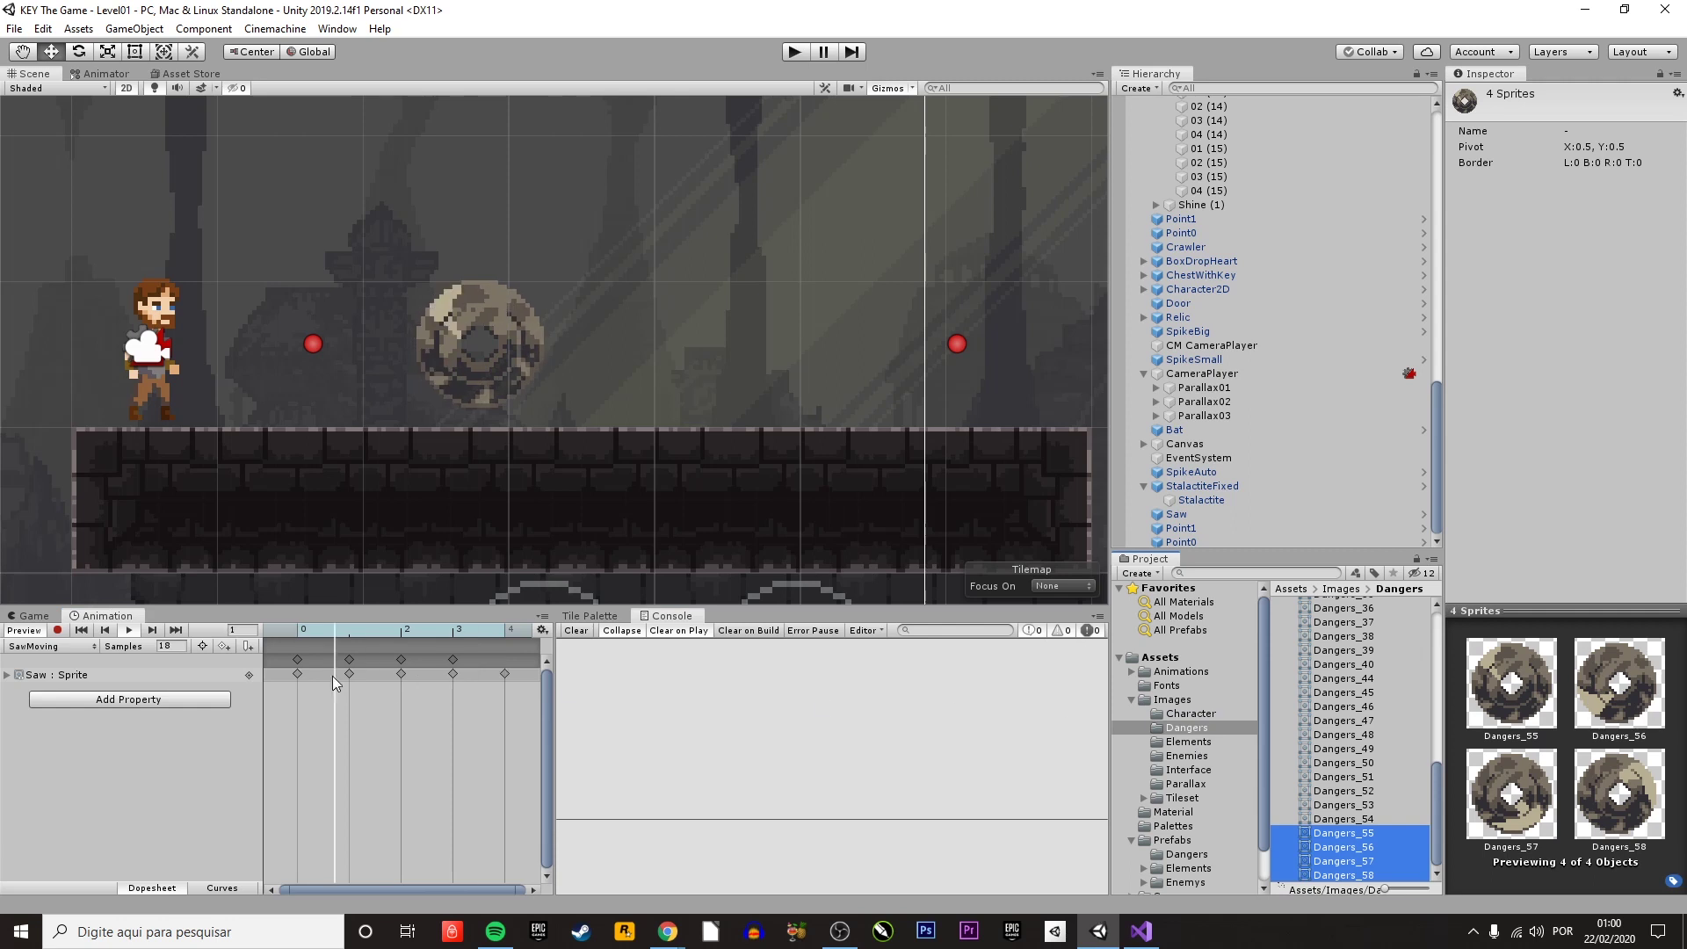
pyautogui.press('space')
pyautogui.click(166, 646)
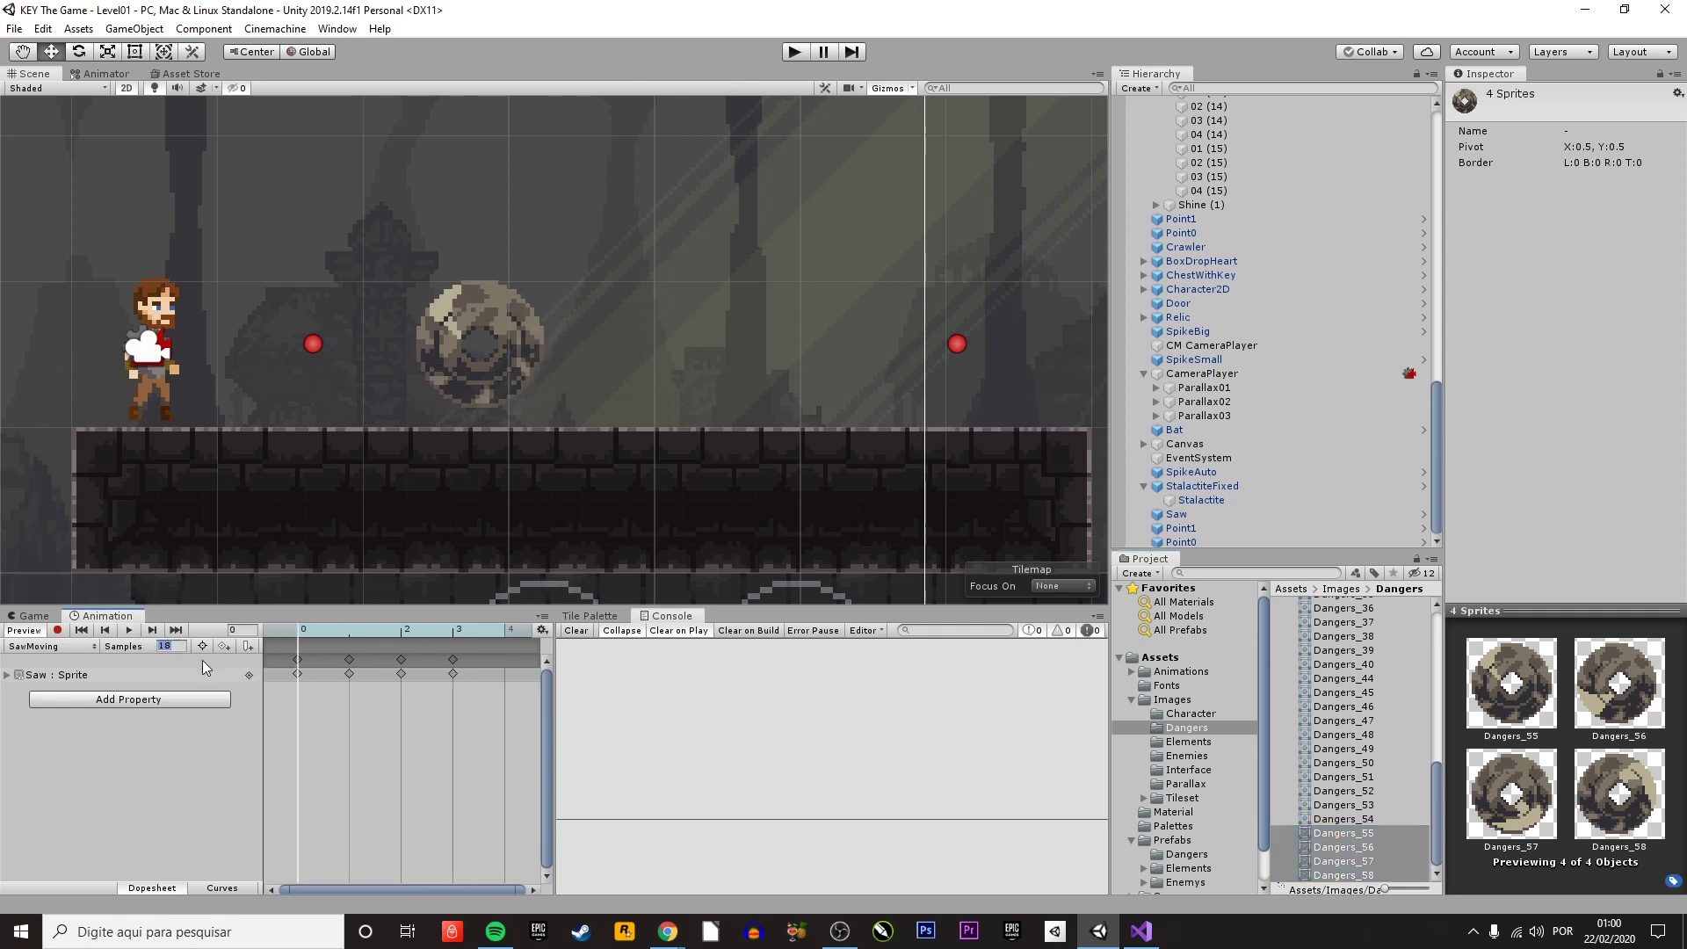
pyautogui.click(128, 630)
# - Reselect the Saw and open its Dangers_52 animator controller graph
pyautogui.click(473, 395)
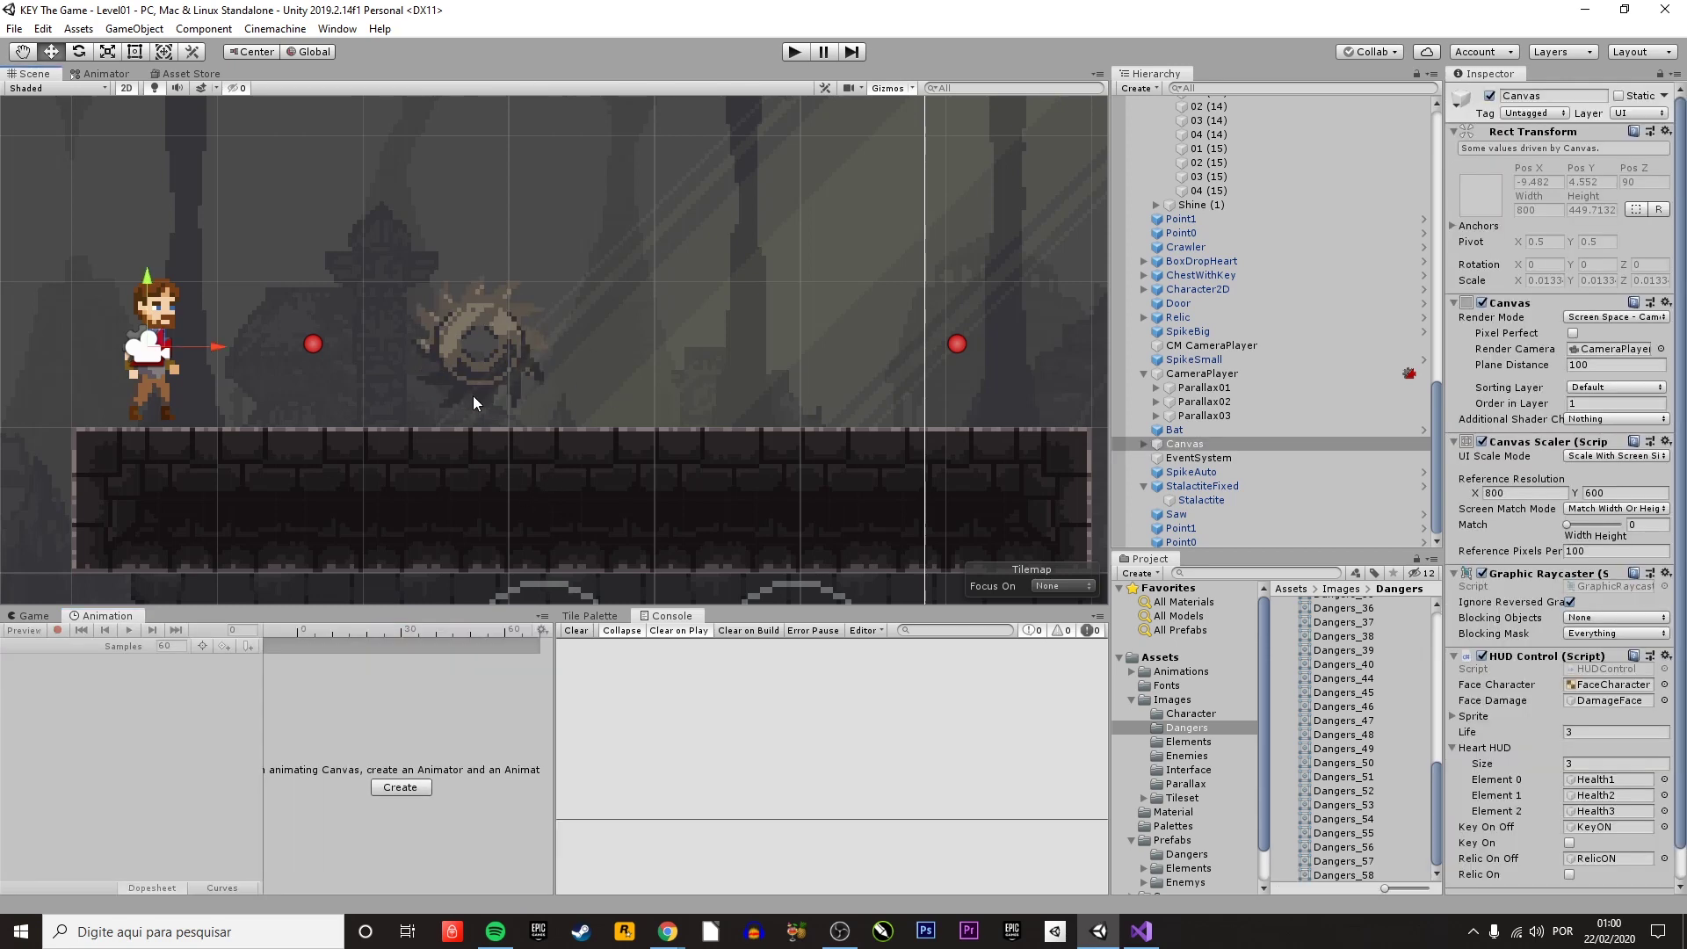
pyautogui.click(474, 387)
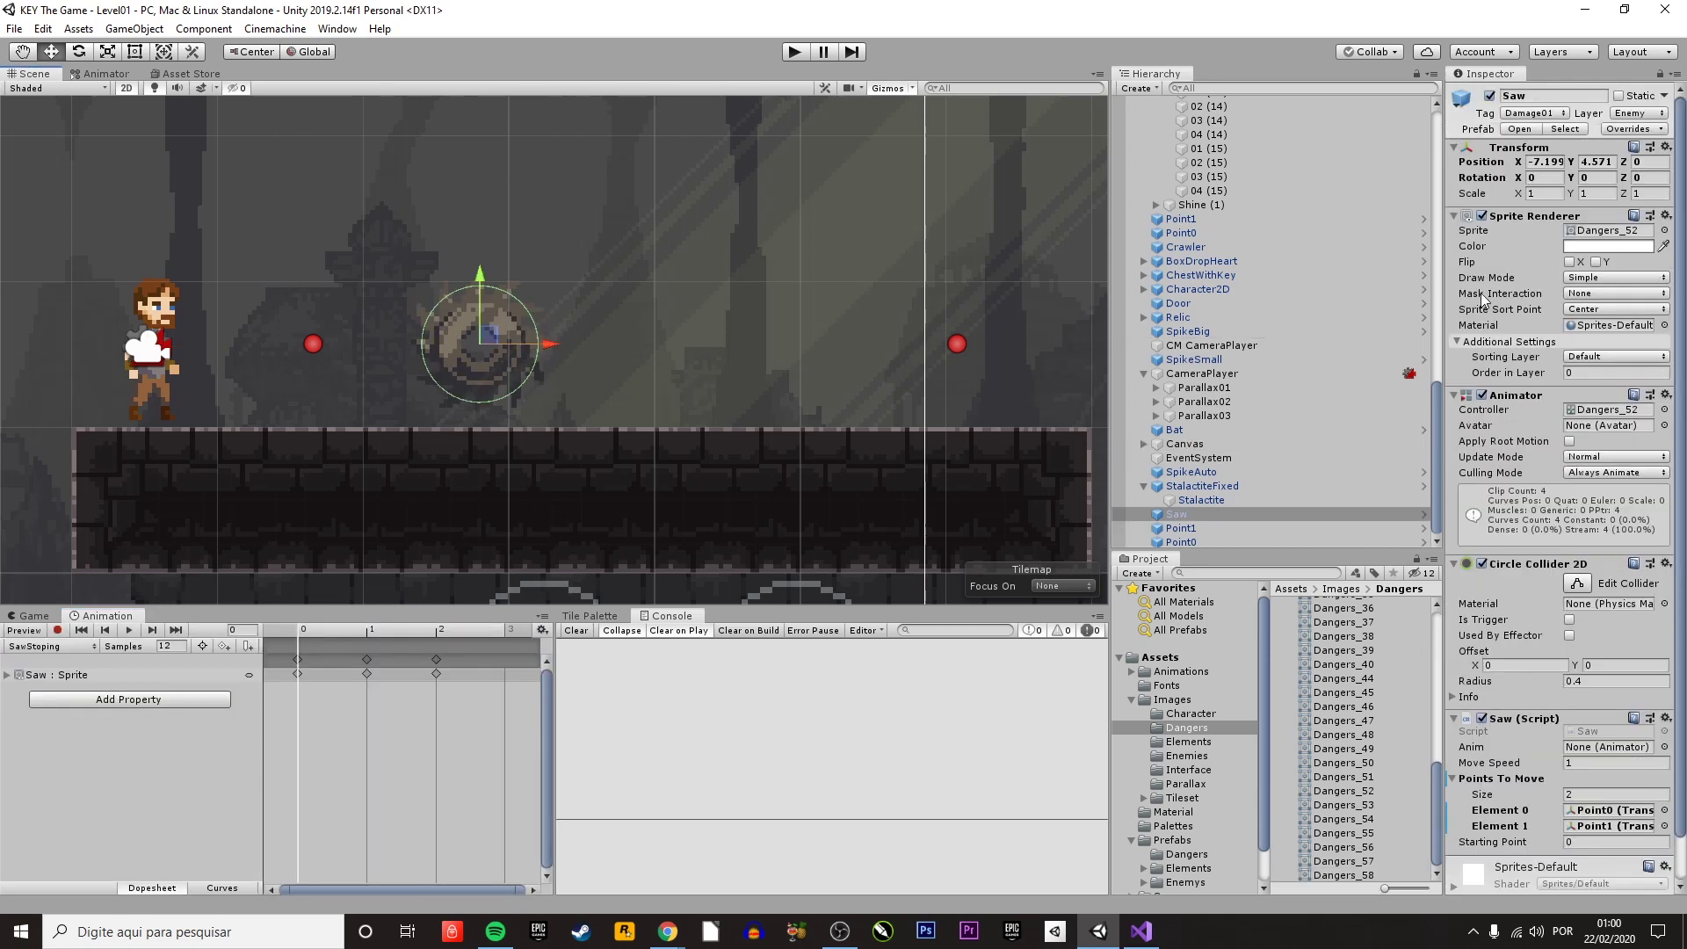
pyautogui.click(1620, 232)
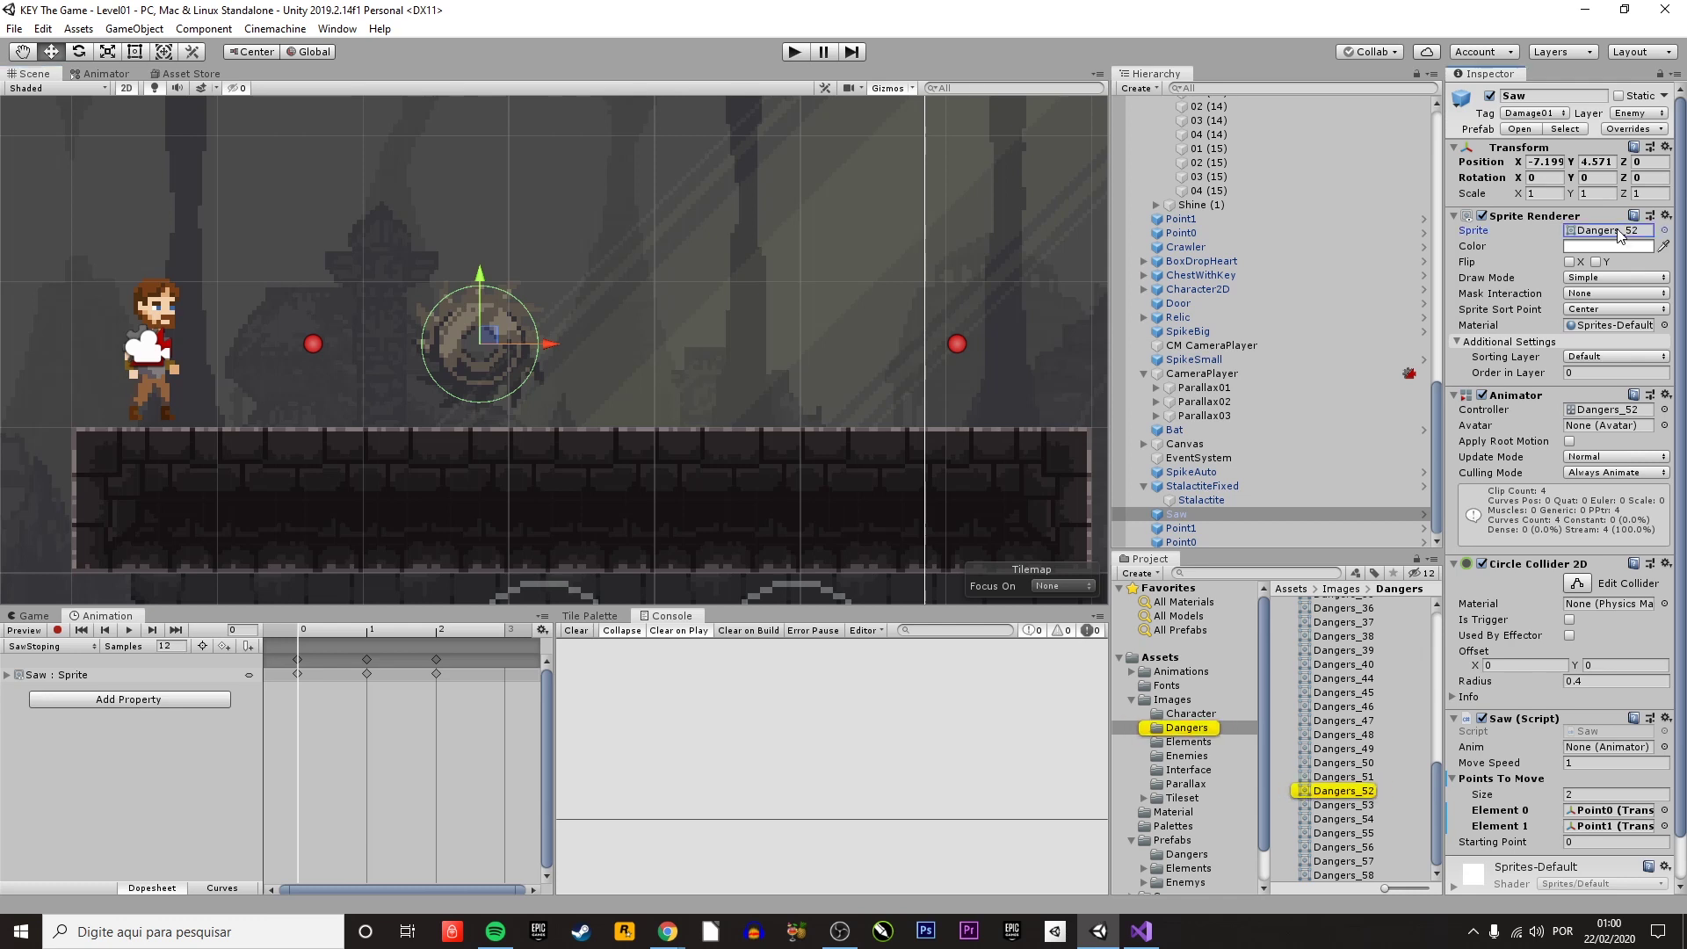
pyautogui.doubleClick(1605, 415)
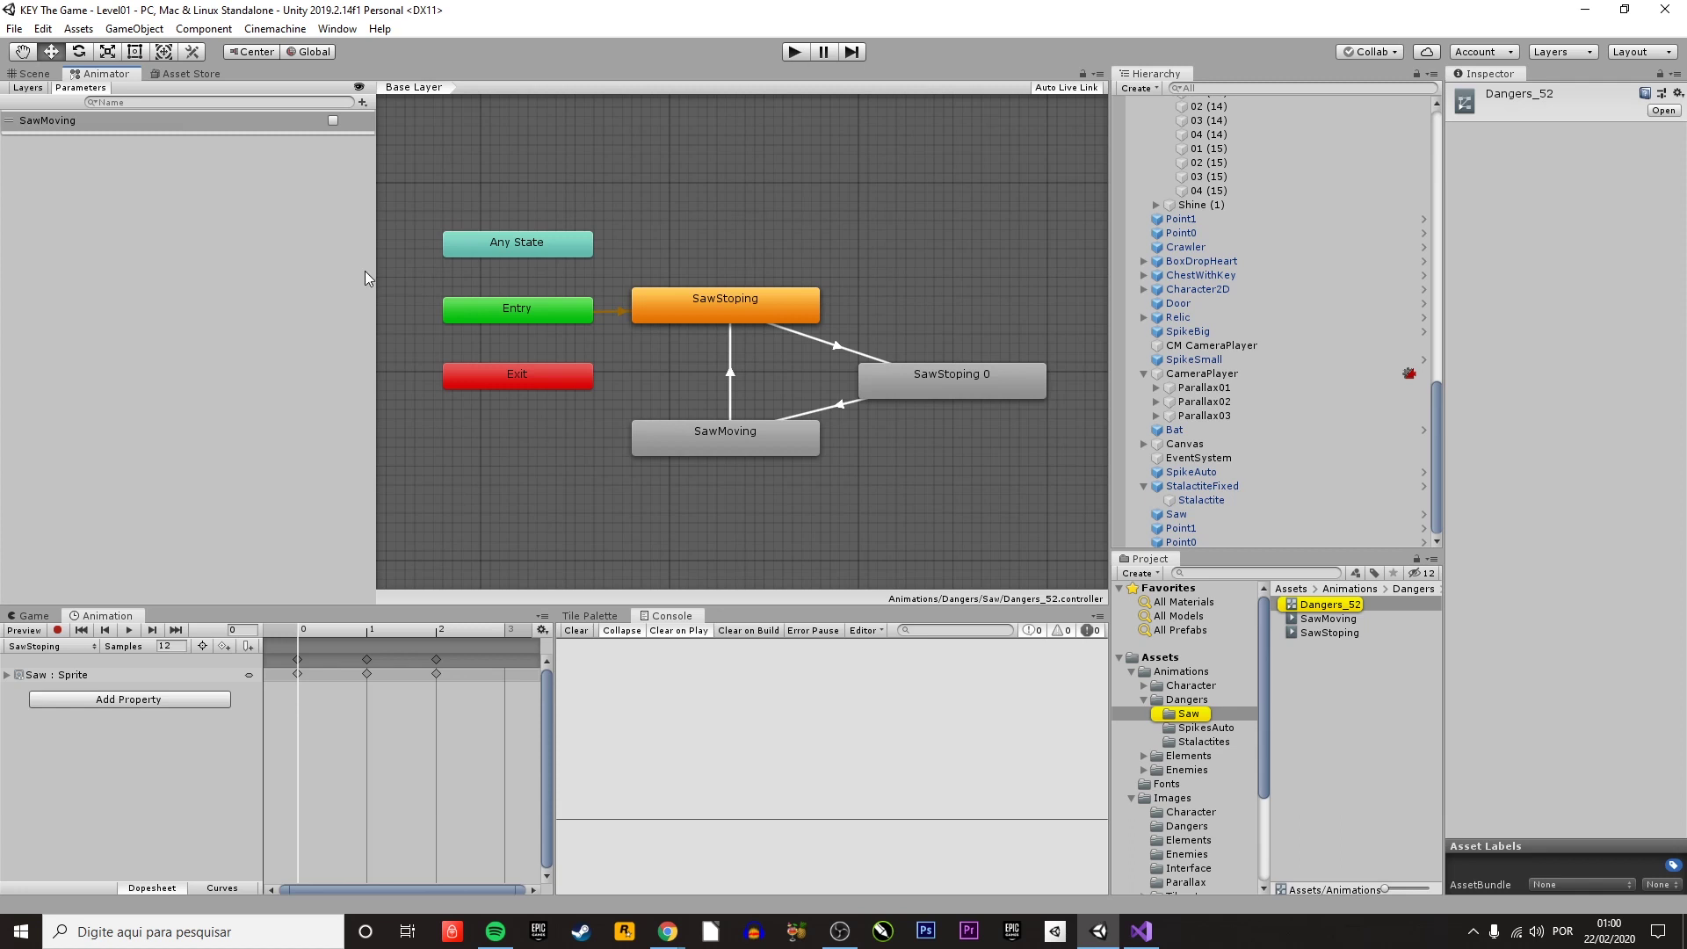
# - Widen and pan the Animator graph and parameters list, browsing the parameter types
pyautogui.moveTo(375, 277); pyautogui.dragTo(186, 307)
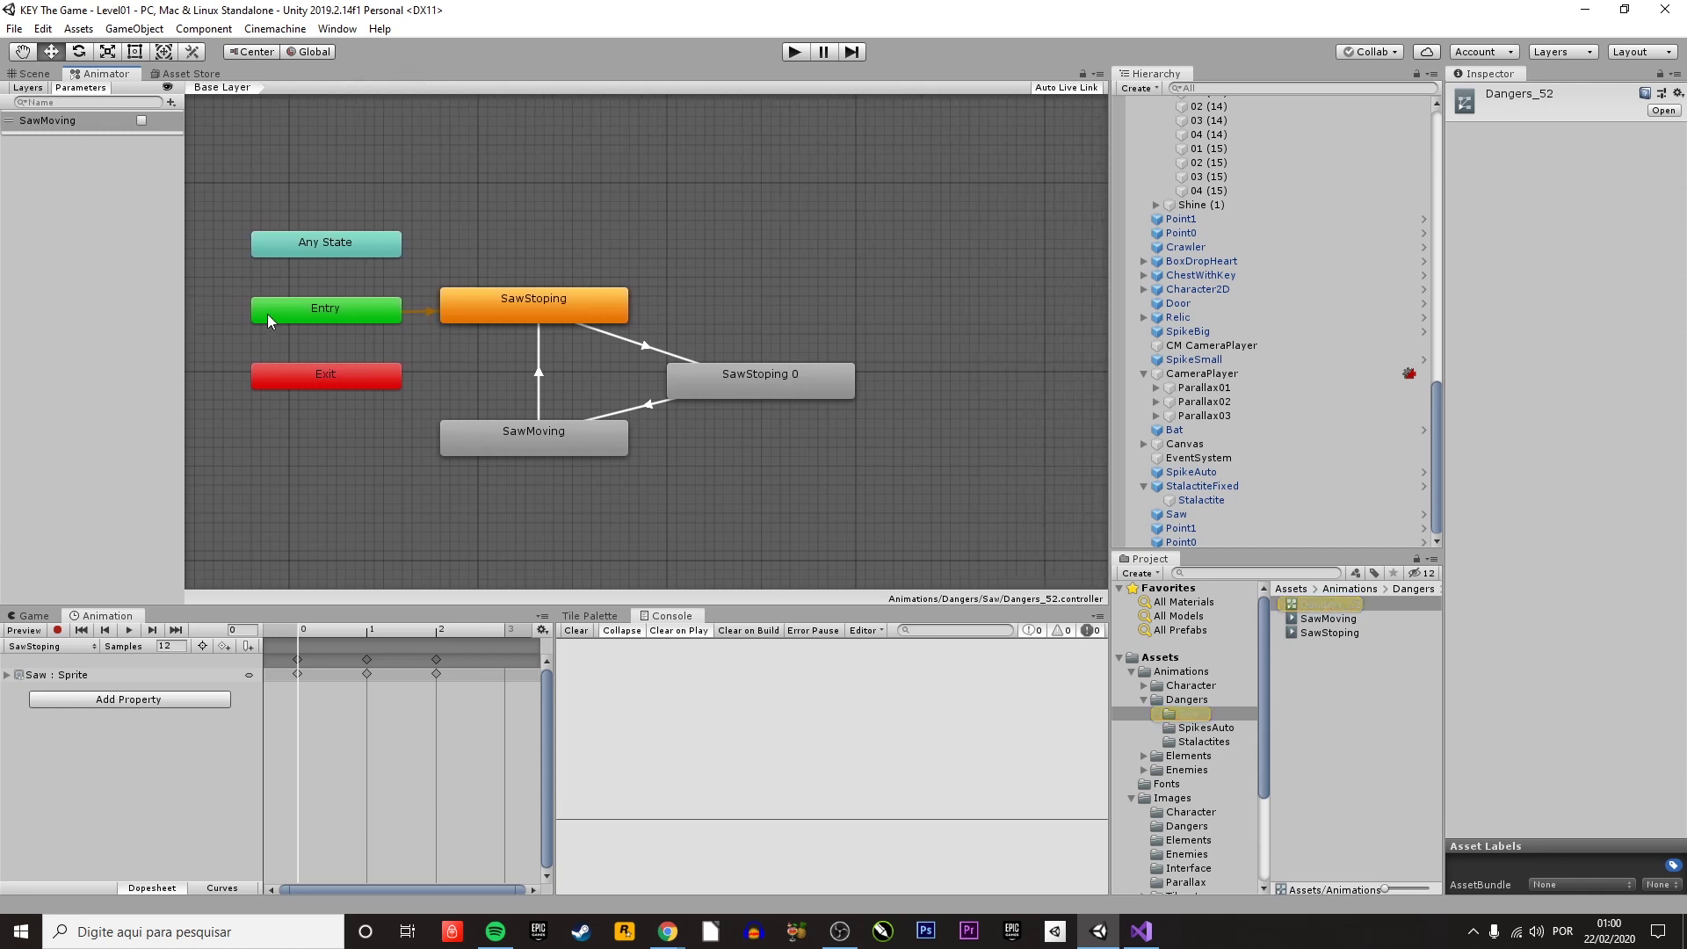
pyautogui.moveTo(617, 376); pyautogui.dragTo(667, 412, button='middle')
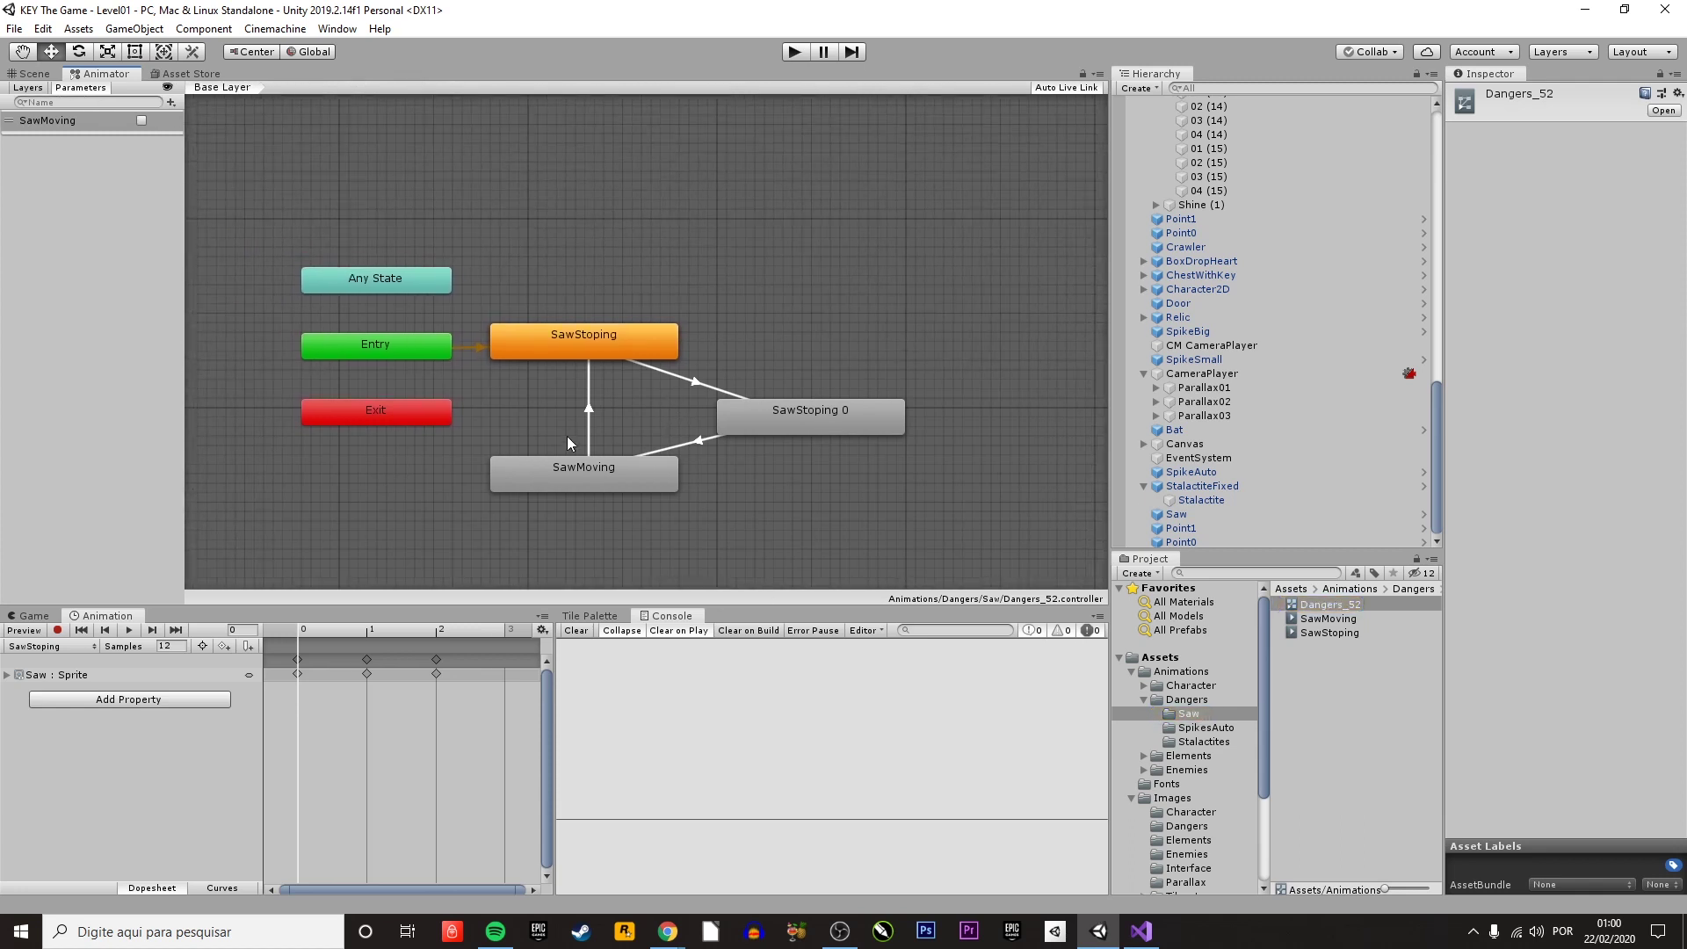
pyautogui.scroll(-3, 606, 450)
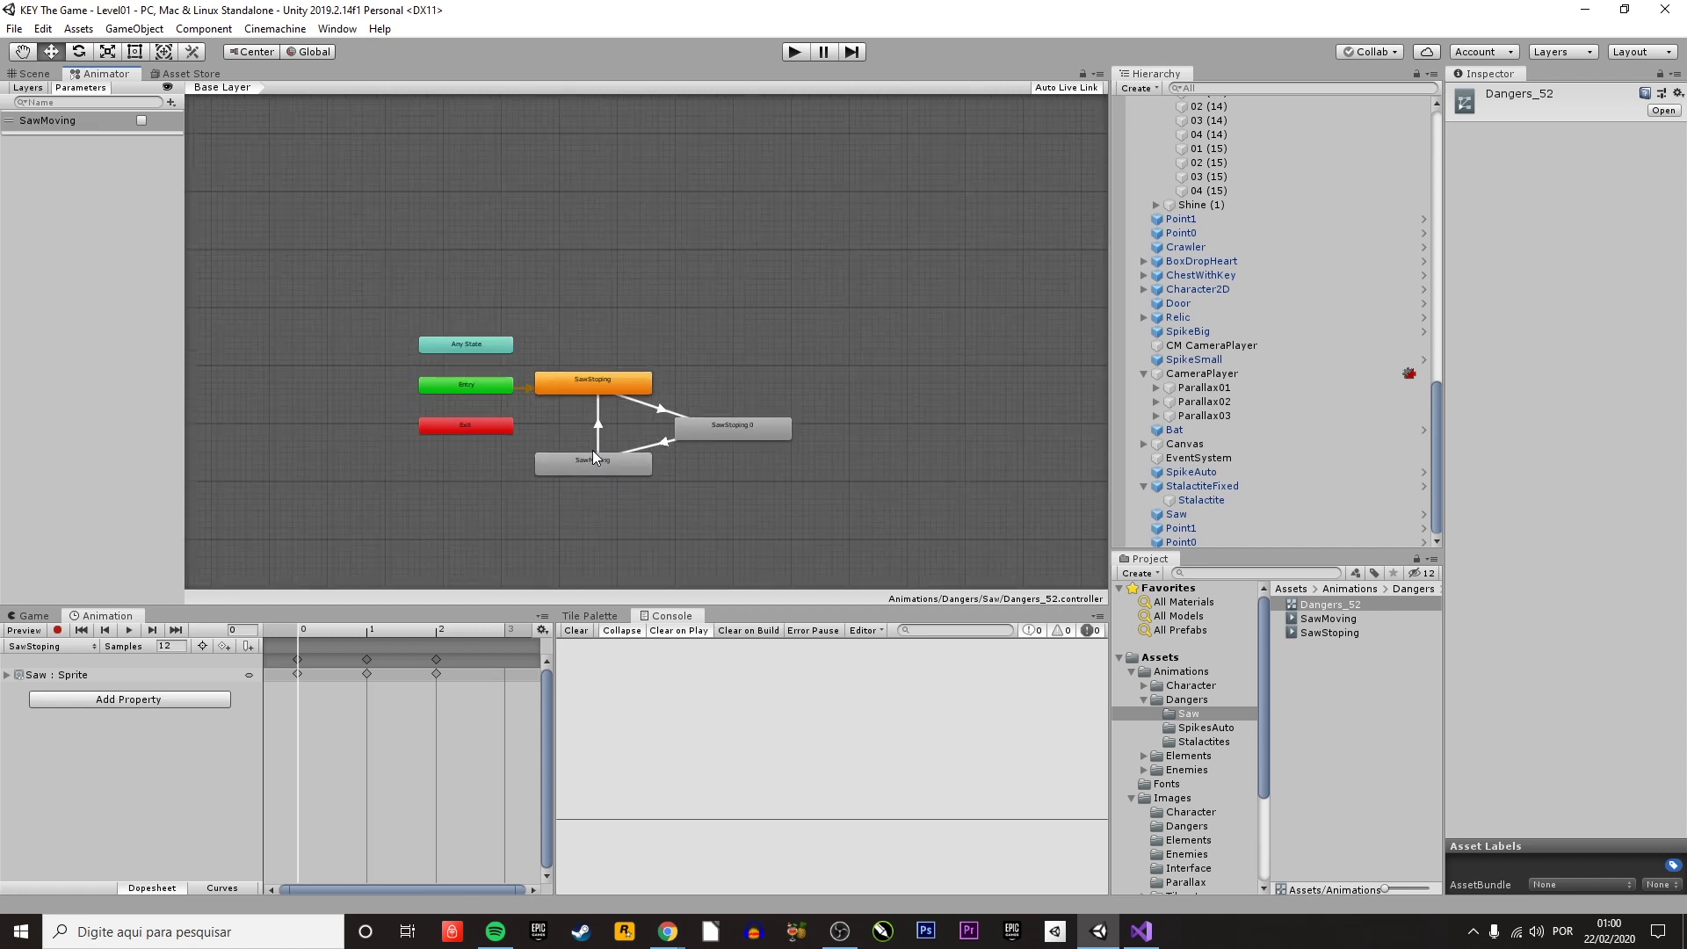
pyautogui.moveTo(185, 154); pyautogui.dragTo(255, 154)
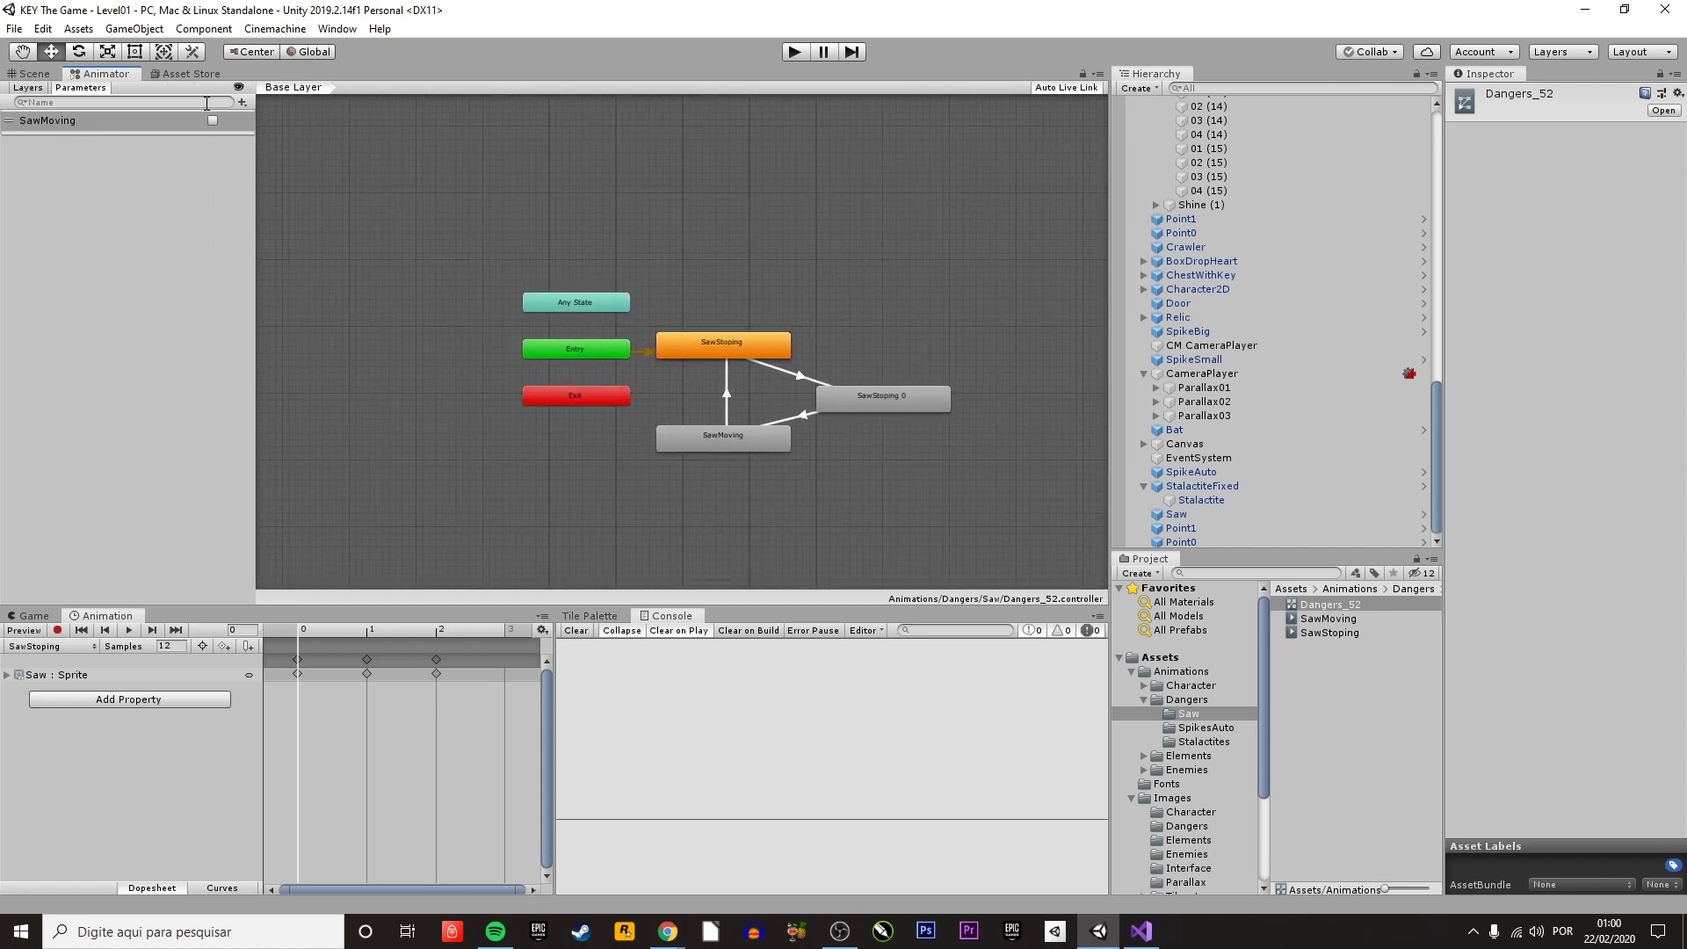
pyautogui.click(243, 101)
pyautogui.click(105, 153)
pyautogui.scroll(3, 705, 322)
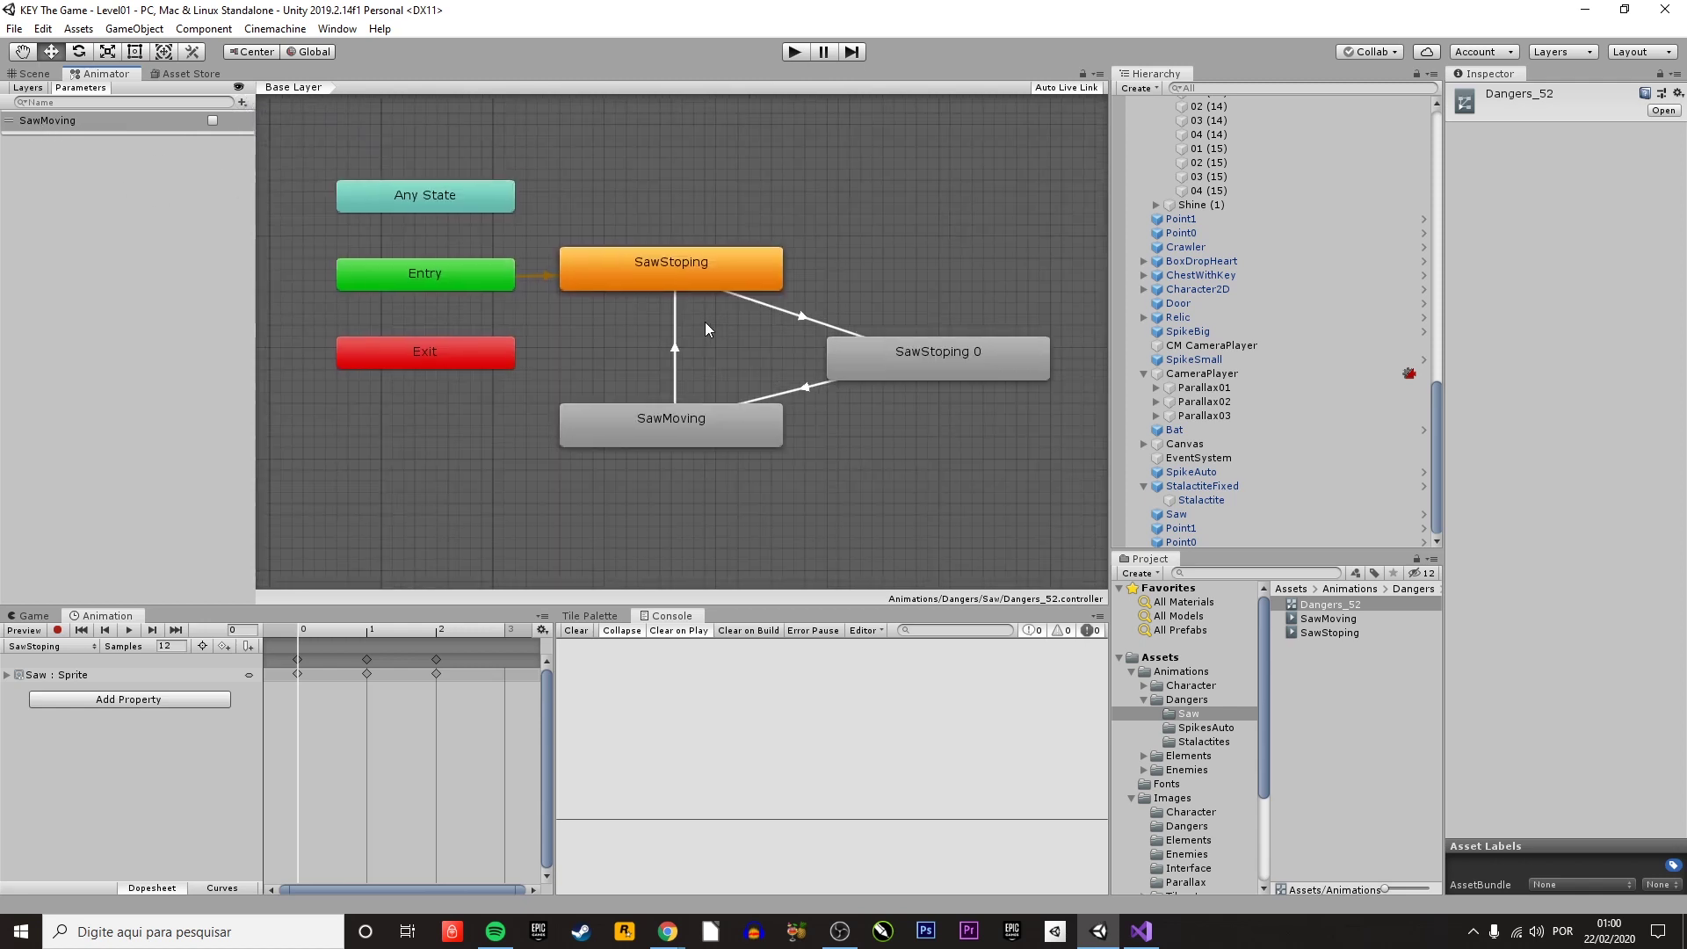
# - Select the SawMoving and SawStoping states and copy the SawStoping state
pyautogui.click(642, 425)
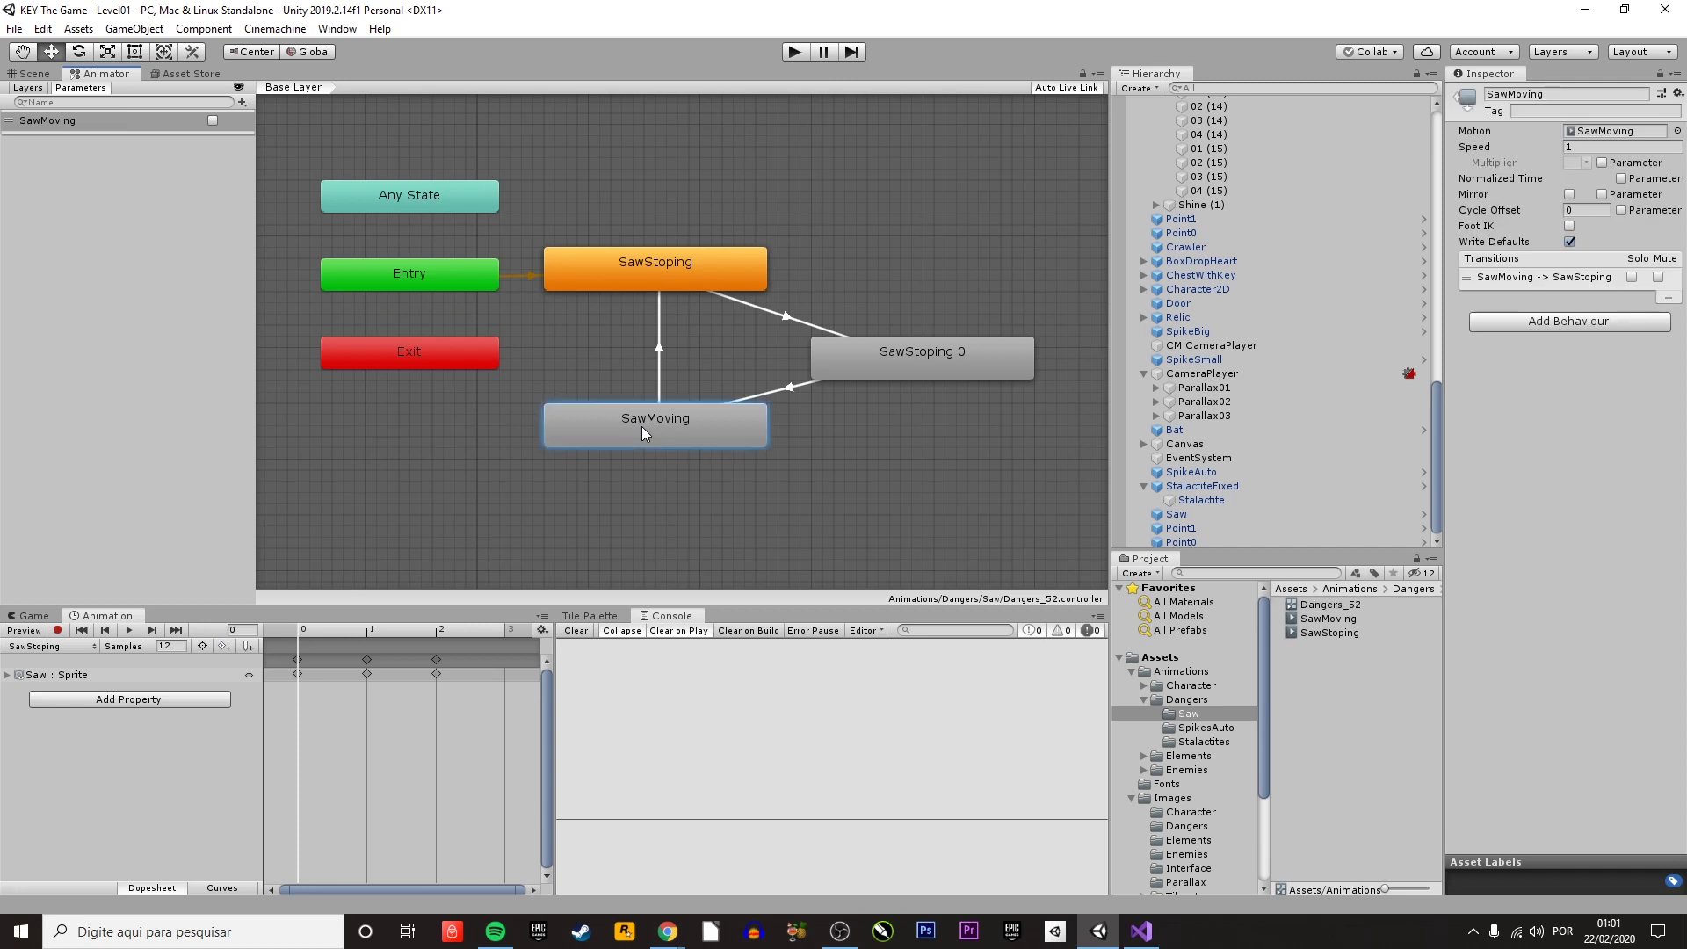
pyautogui.keyDown('shift'); pyautogui.click(661, 274); pyautogui.keyUp('shift')
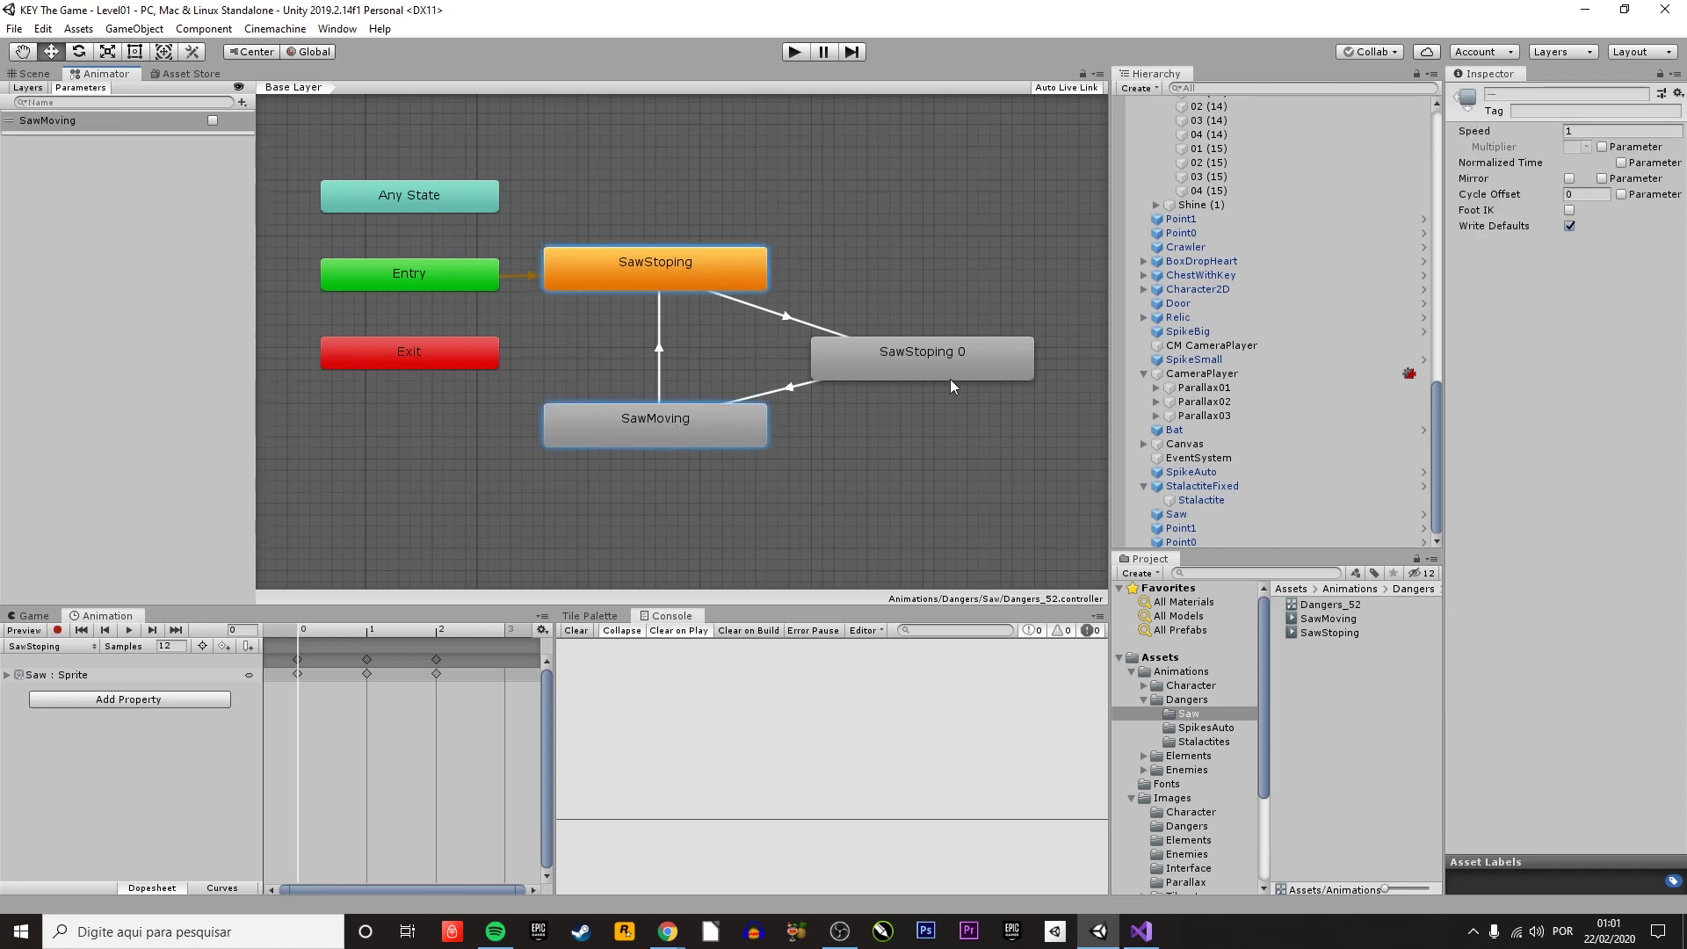
pyautogui.click(677, 357)
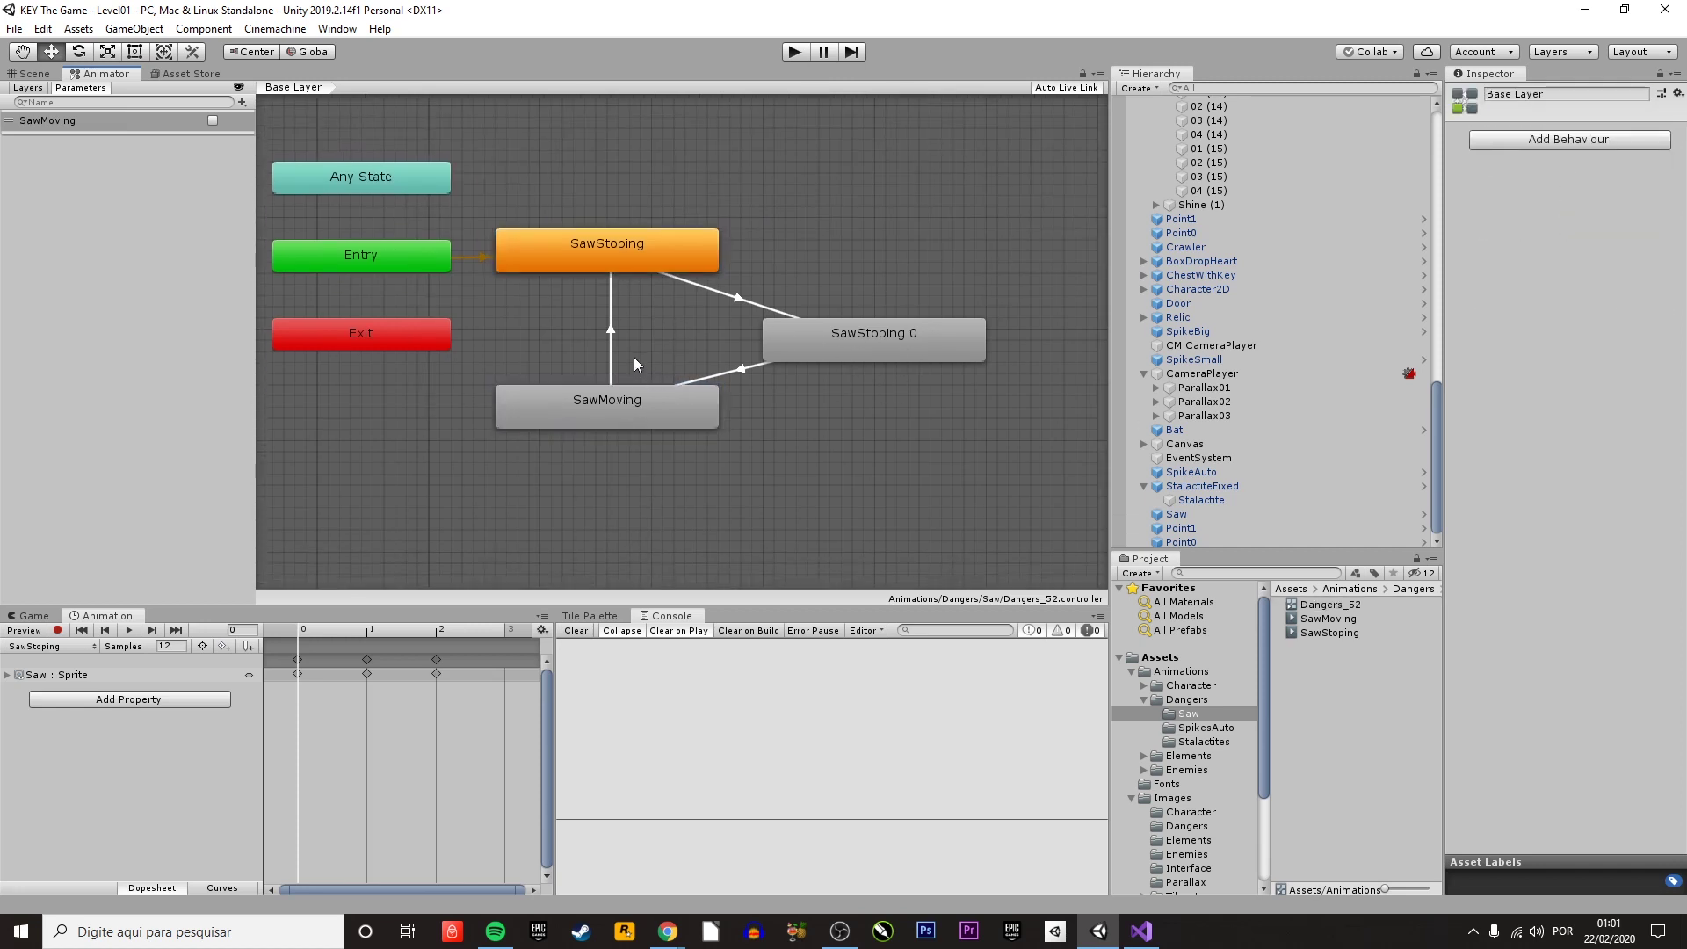
pyautogui.click(618, 407)
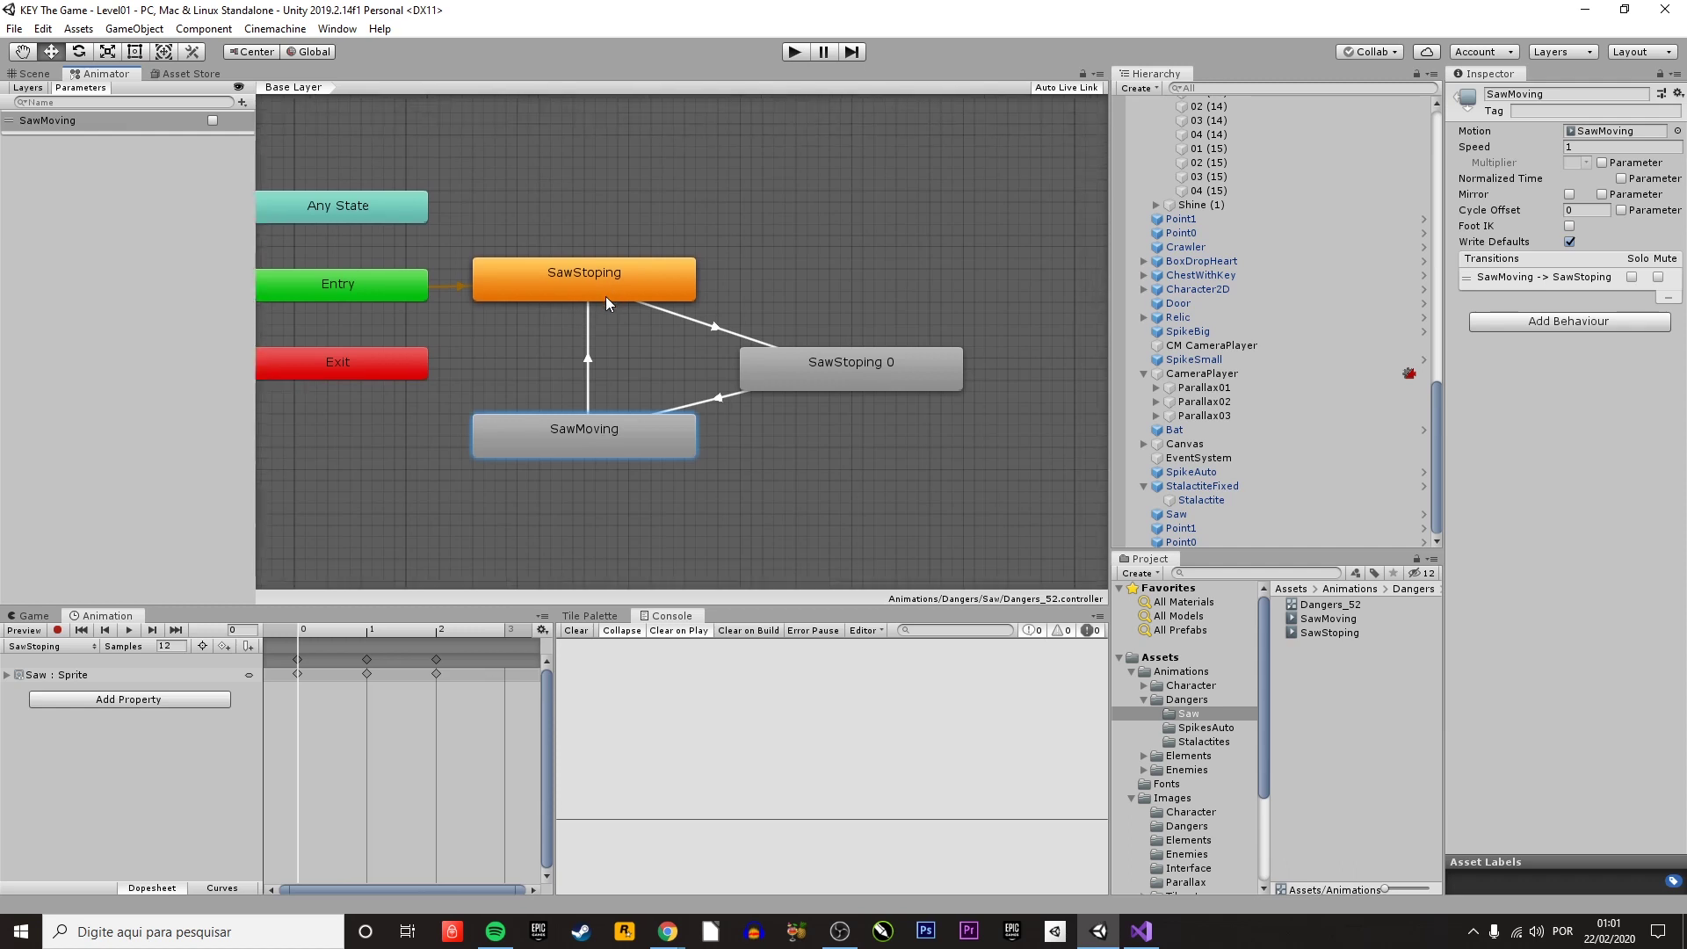
pyautogui.rightClick(594, 293)
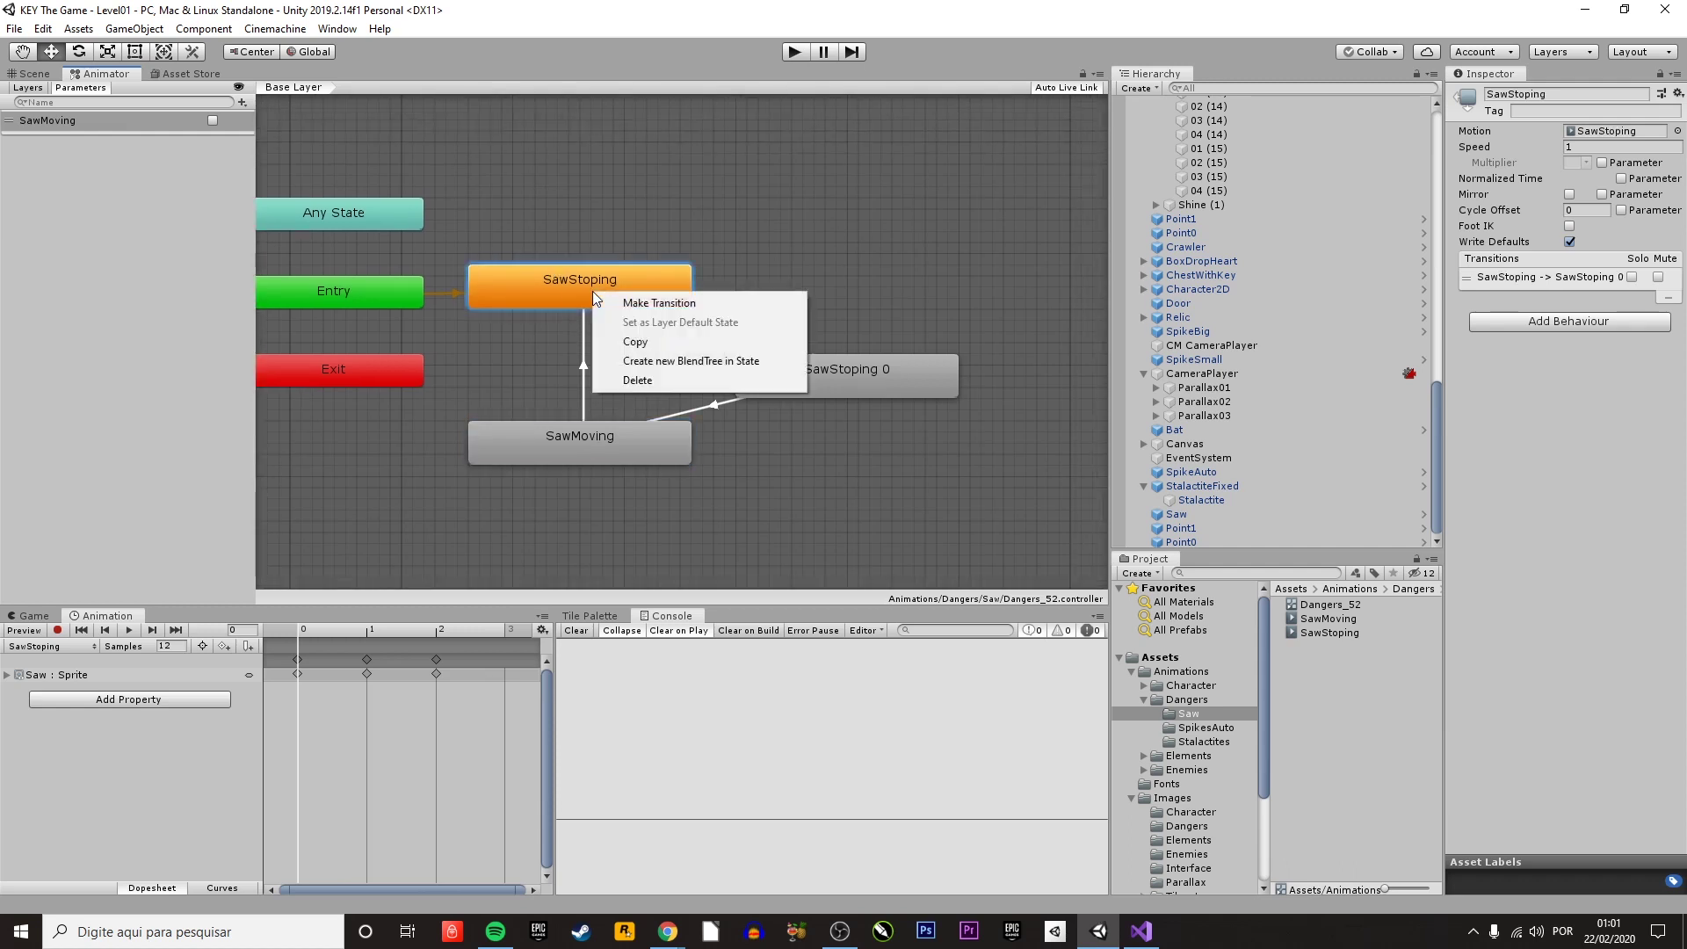
pyautogui.click(634, 342)
# - Inspect the SawStoping 0 and SawStoping states, then select the saw in the Scene view
pyautogui.rightClick(837, 226)
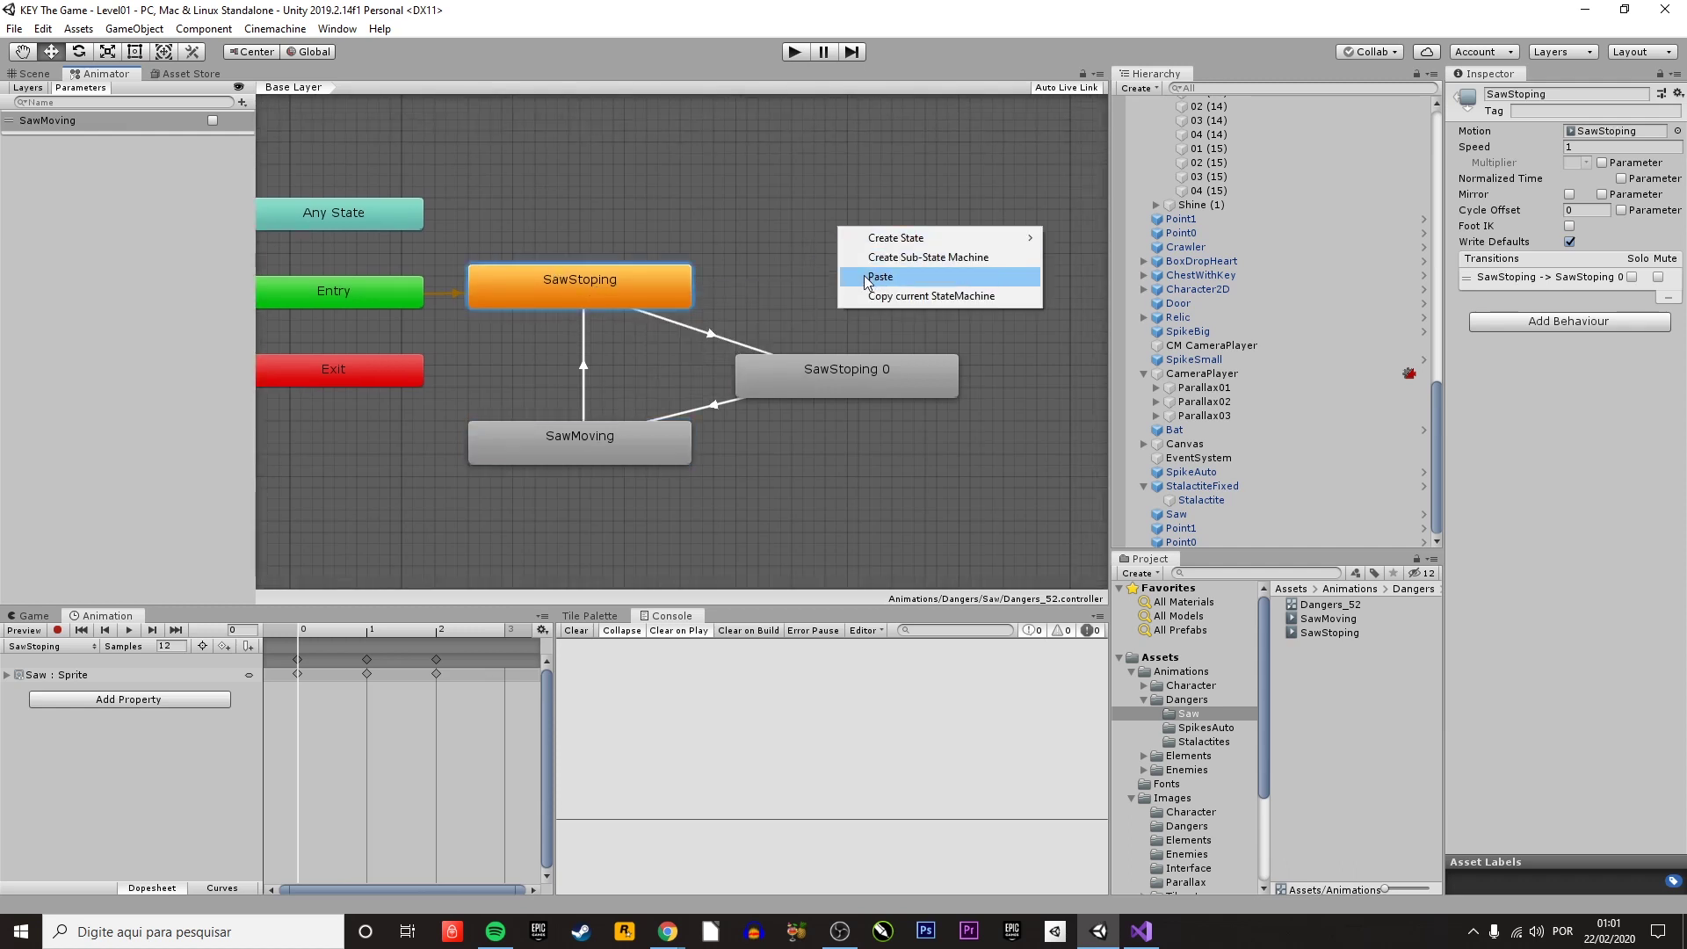
pyautogui.rightClick(618, 283)
pyautogui.click(560, 292)
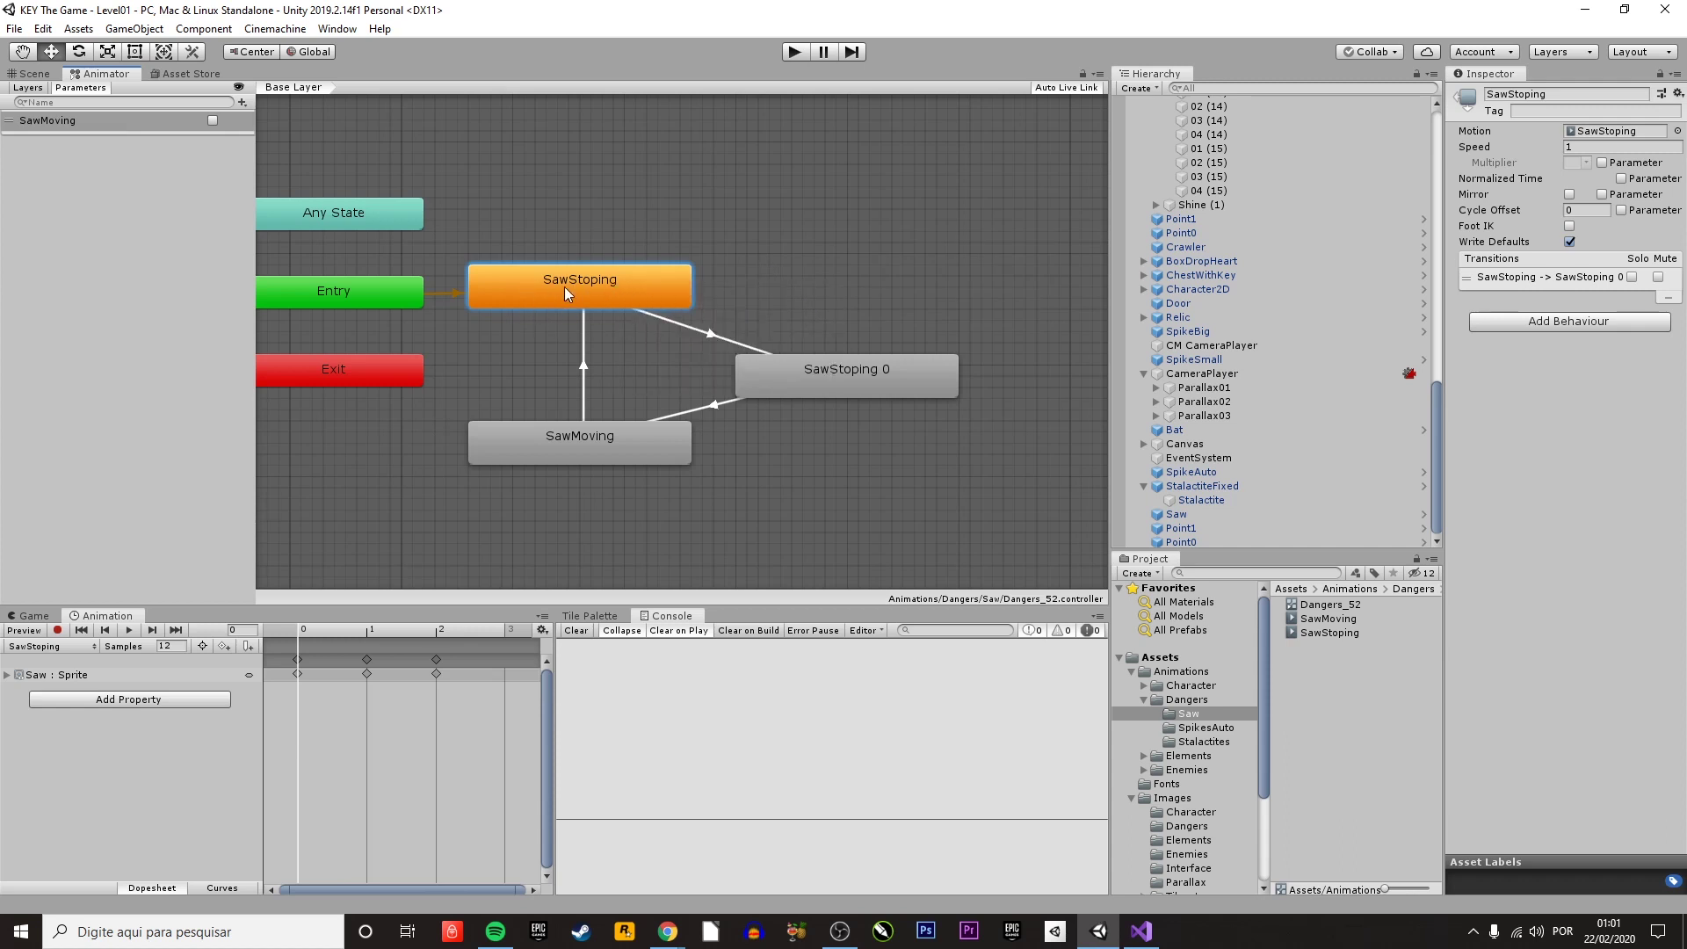
pyautogui.click(854, 387)
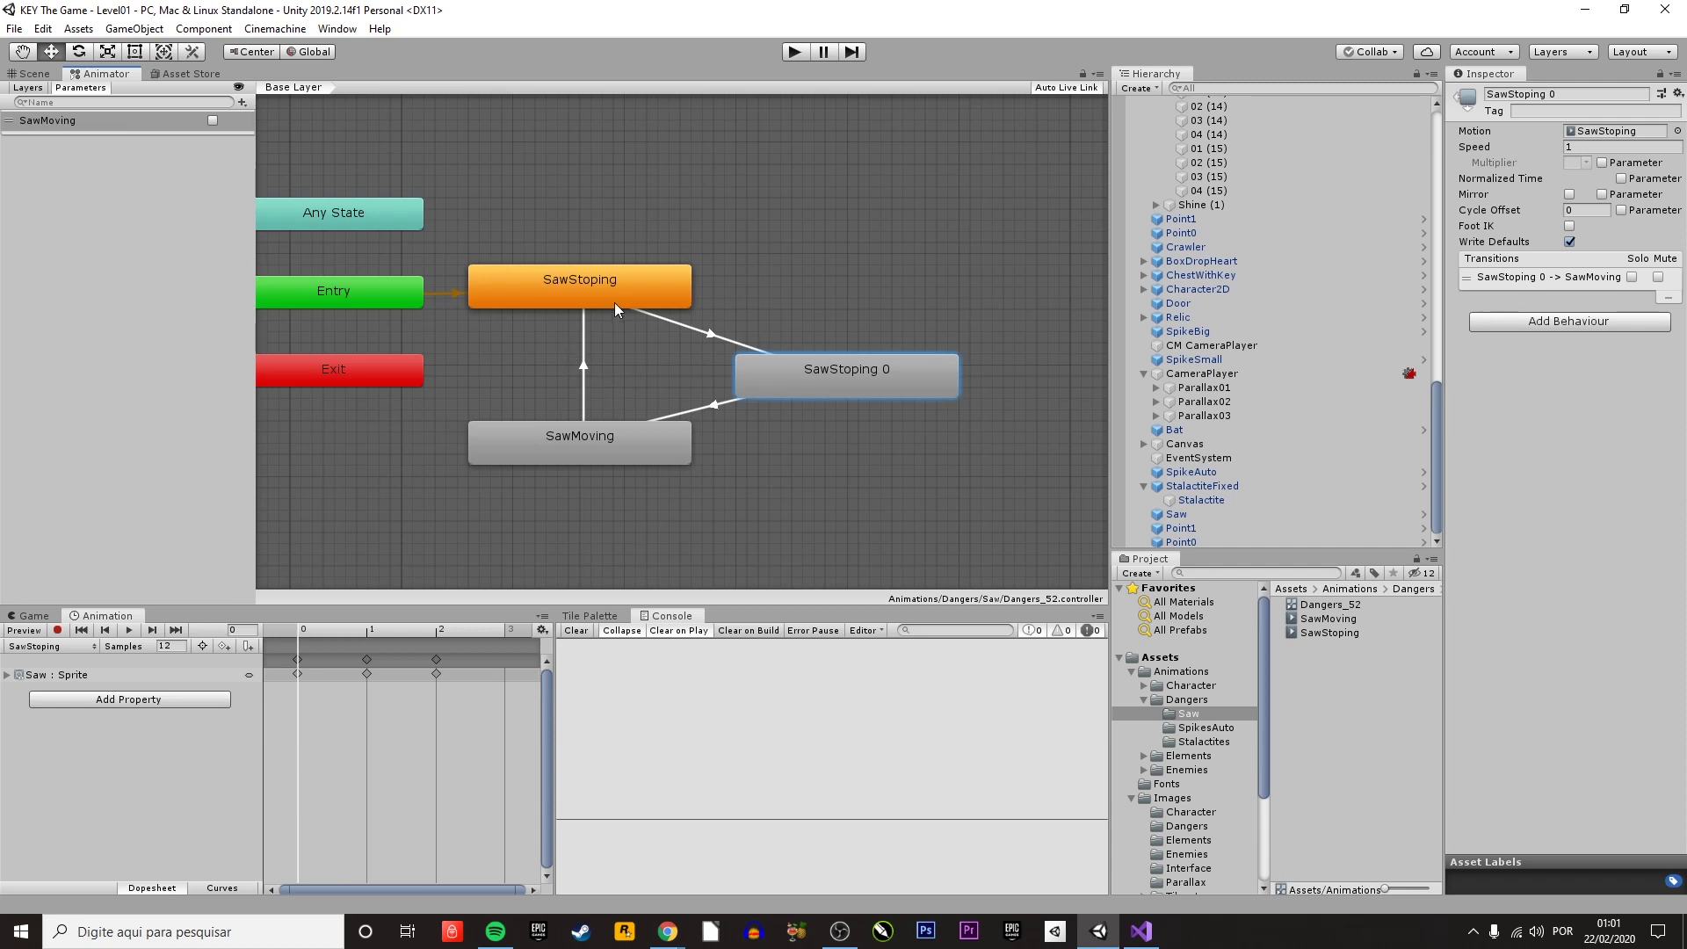
pyautogui.click(601, 283)
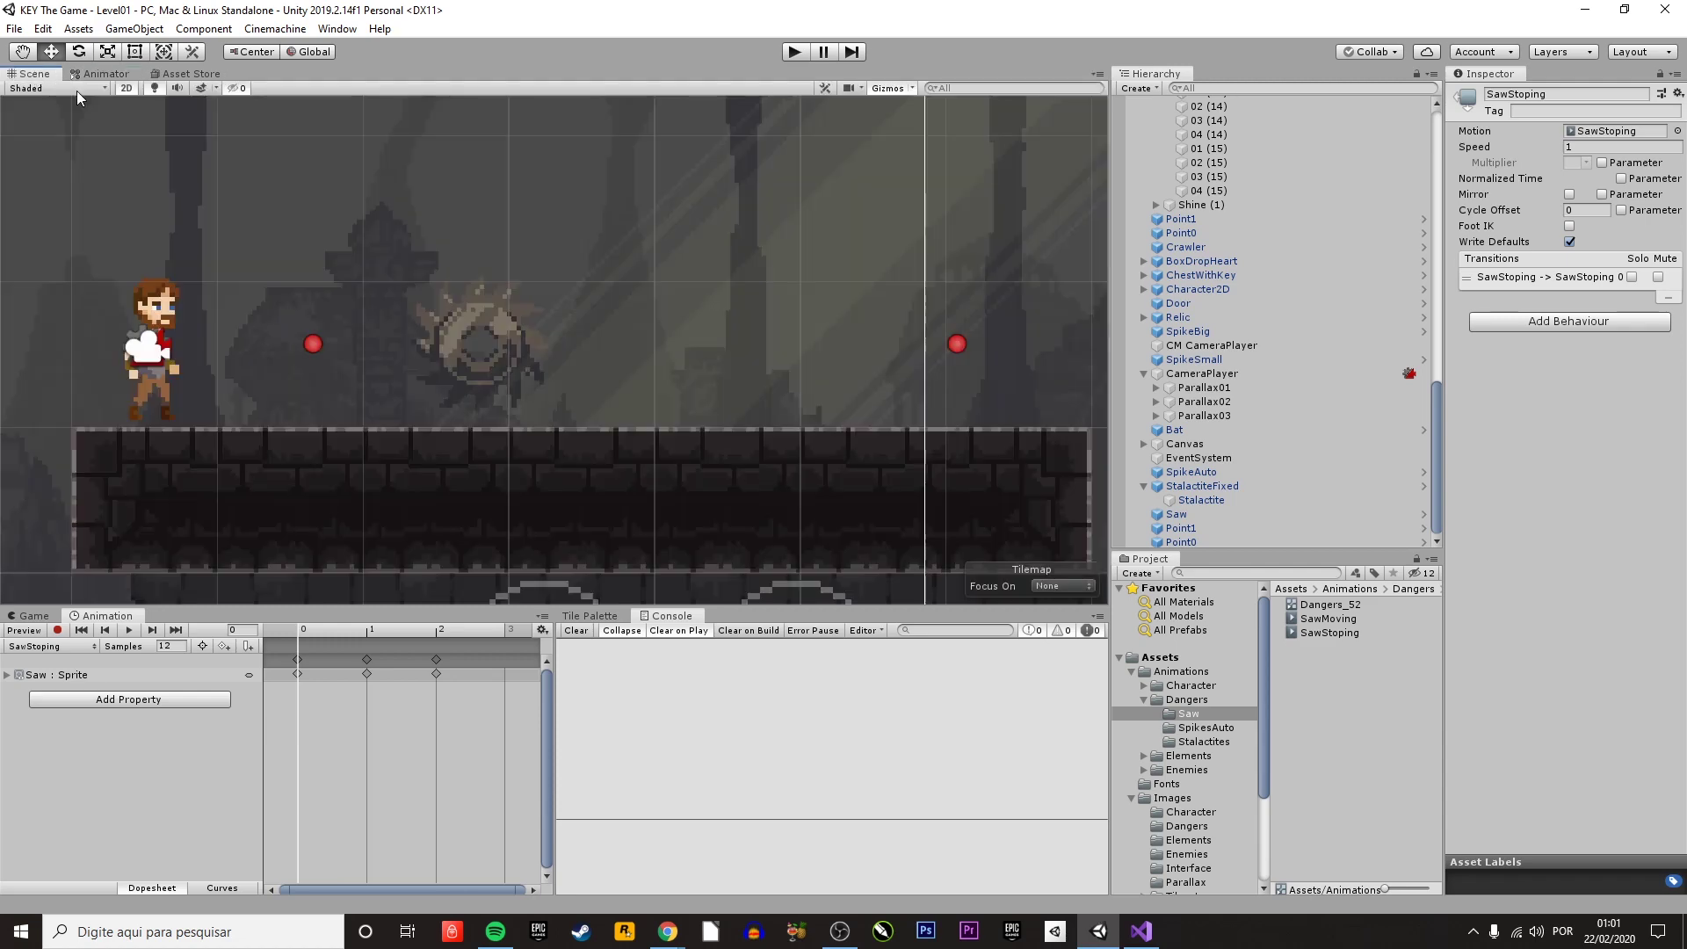
pyautogui.click(35, 73)
pyautogui.click(493, 377)
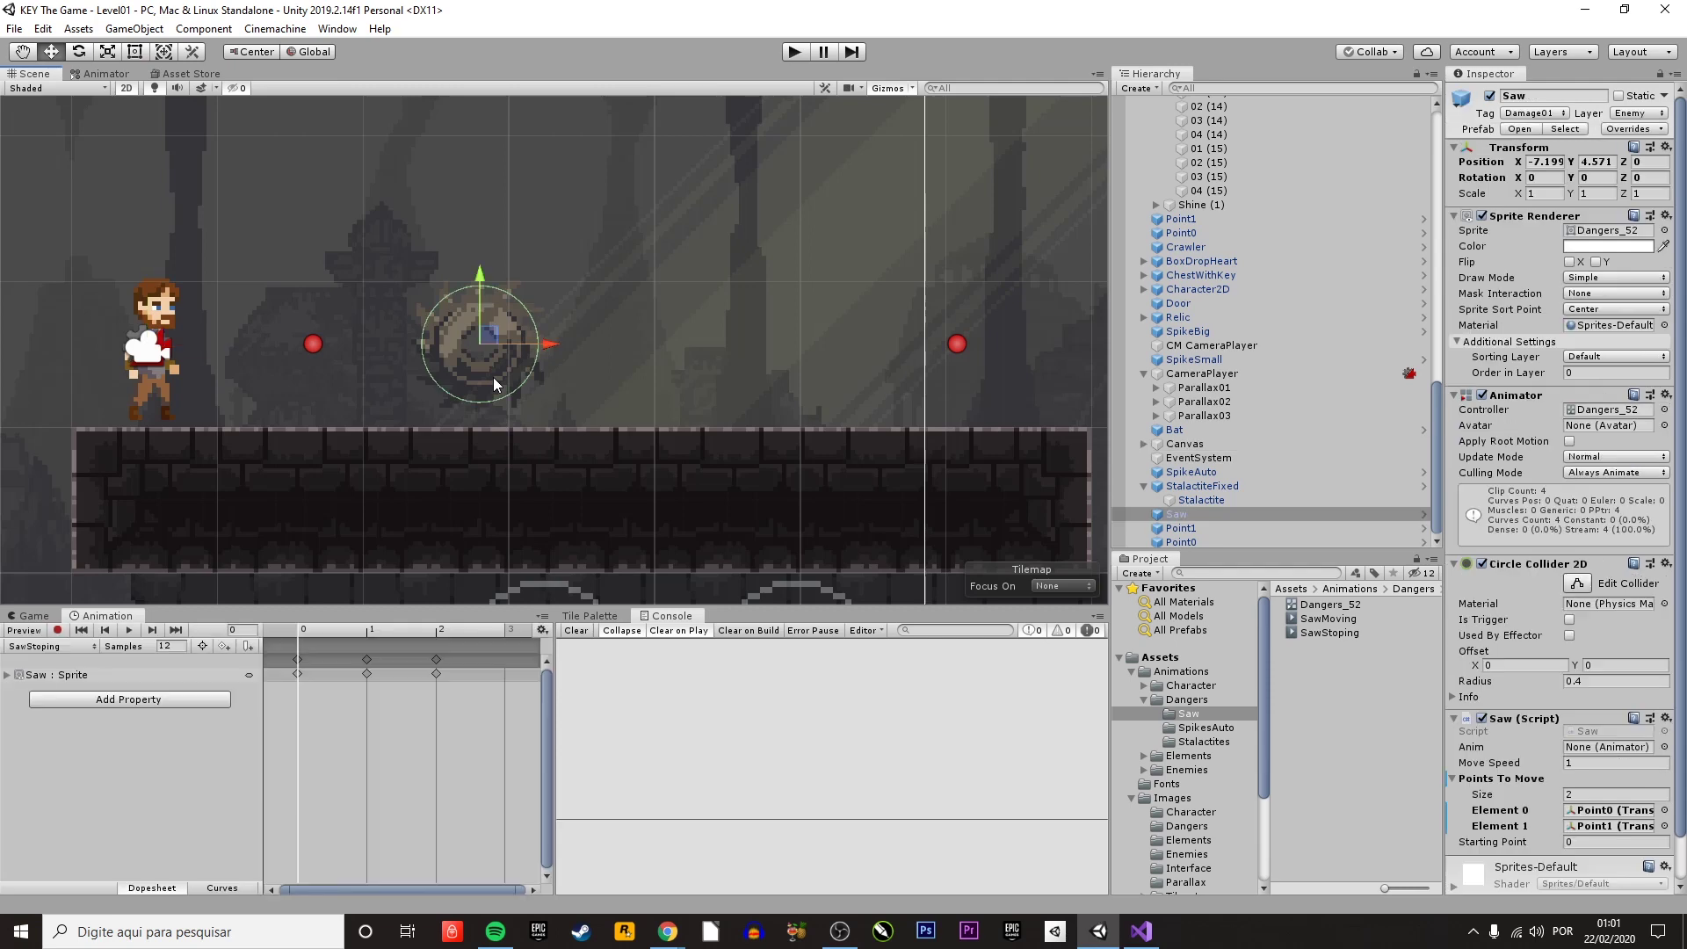
# - Run play mode with Ctrl+P to watch the saw pause at each waypoint, then reopen the Animator
pyautogui.hotkey('ctrl', 'p')
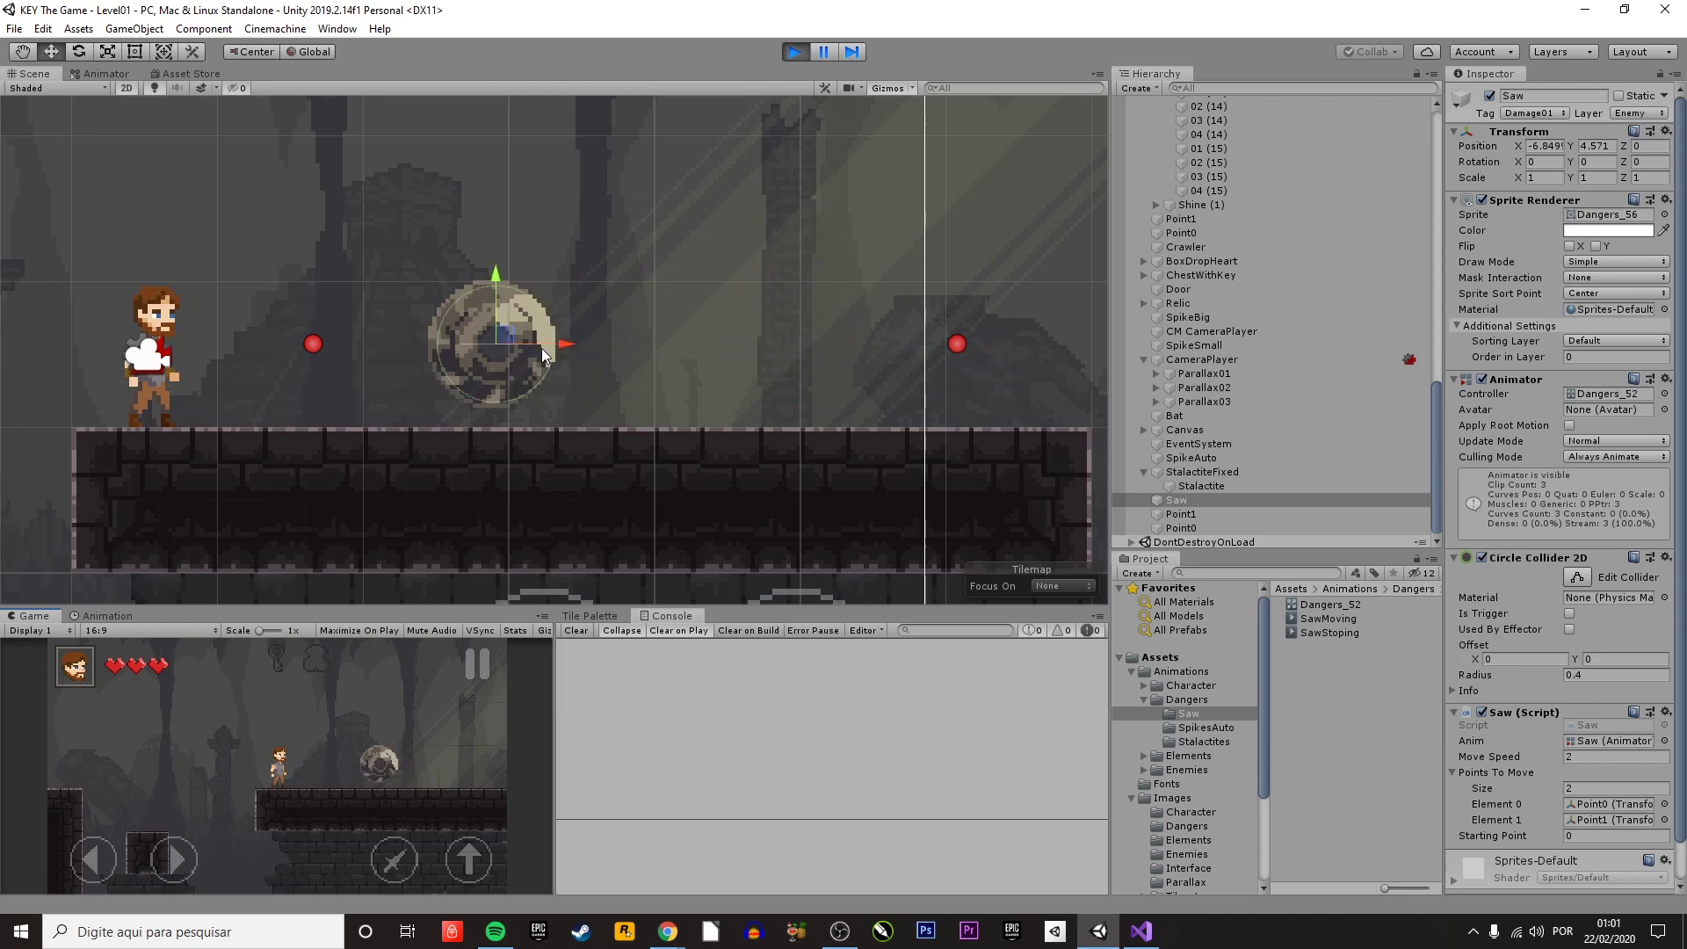
pyautogui.click(792, 54)
pyautogui.click(101, 74)
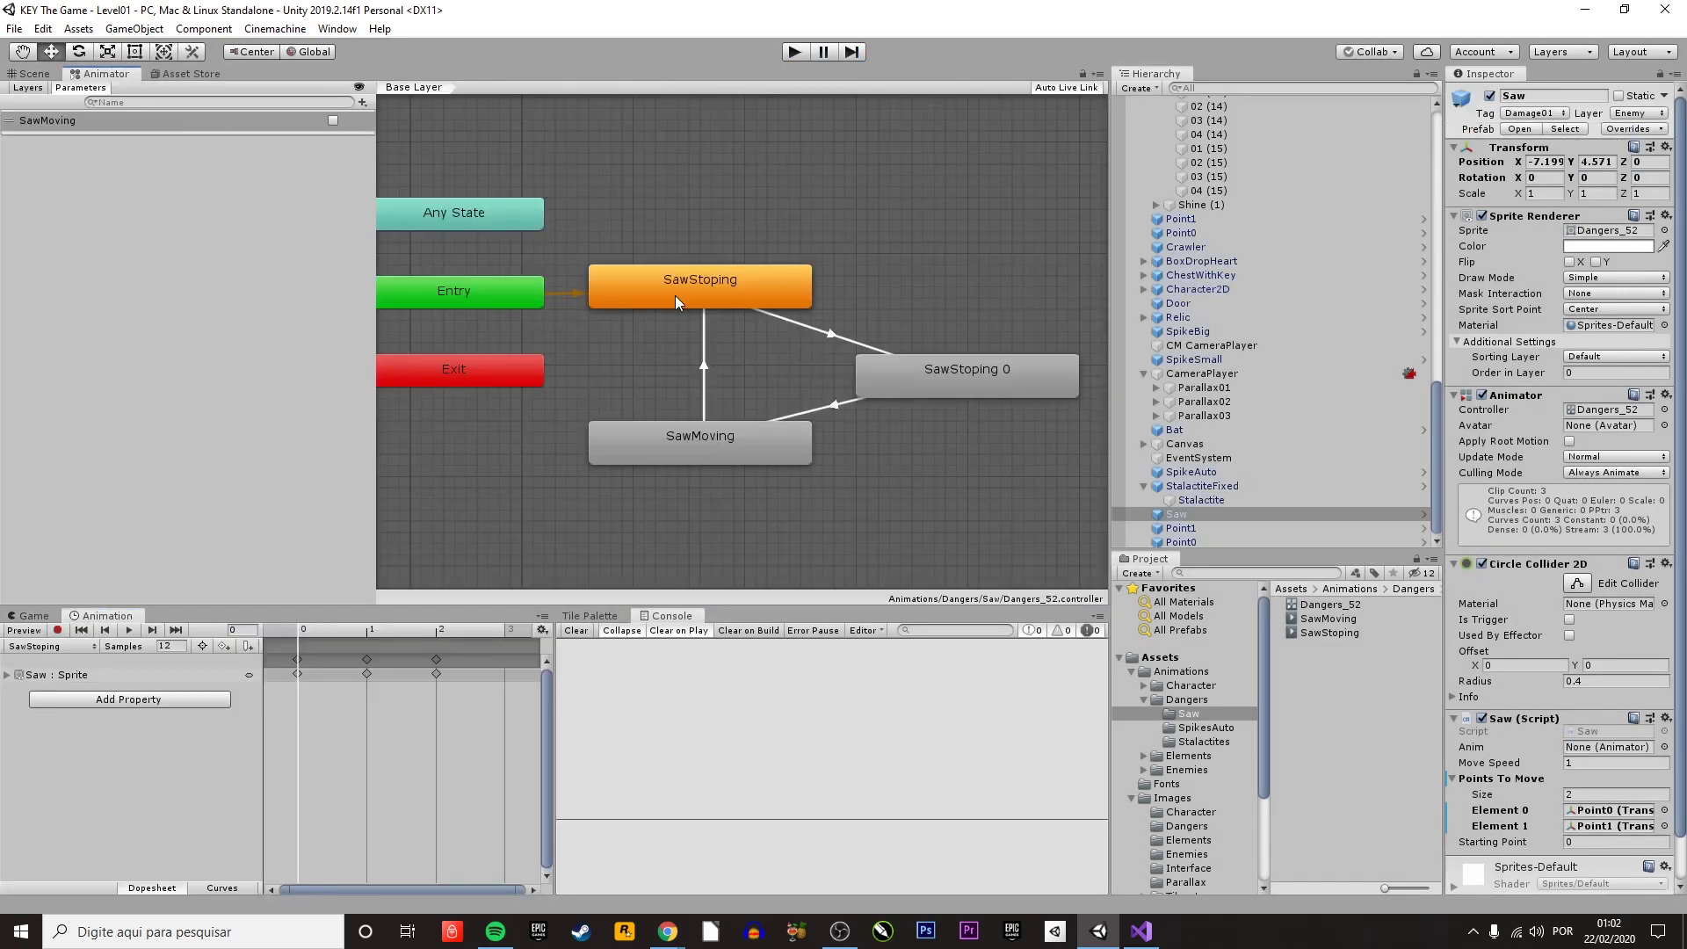
pyautogui.scroll(2, 738, 351)
pyautogui.click(656, 260)
pyautogui.click(886, 350)
pyautogui.click(649, 428)
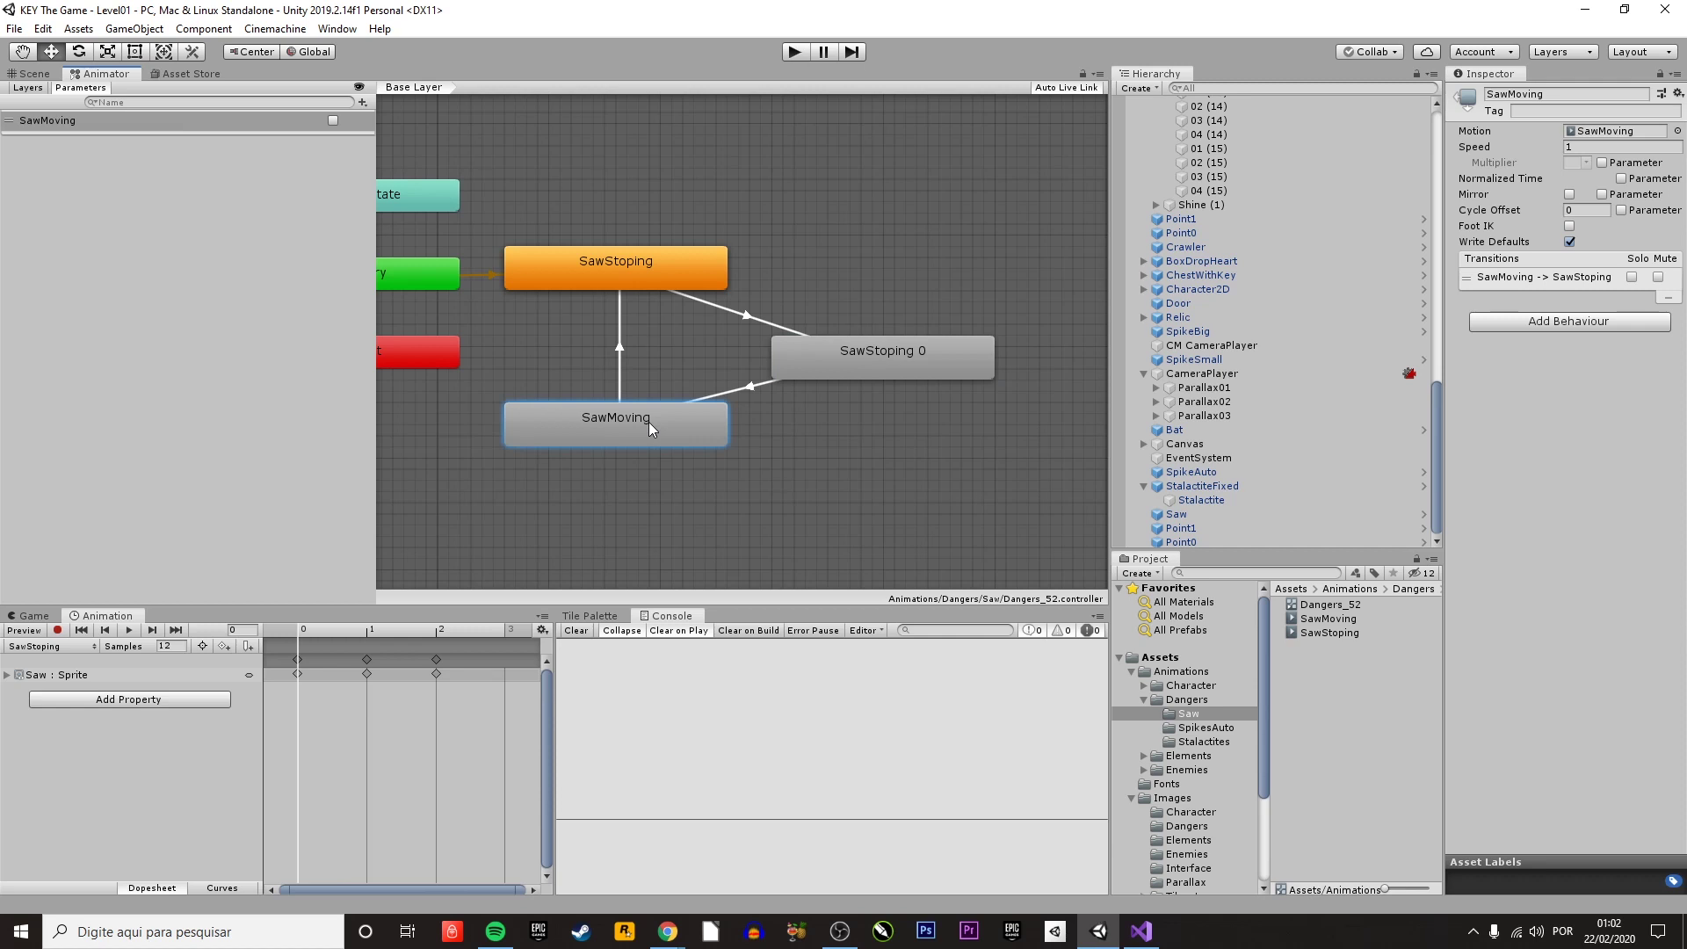
pyautogui.click(639, 273)
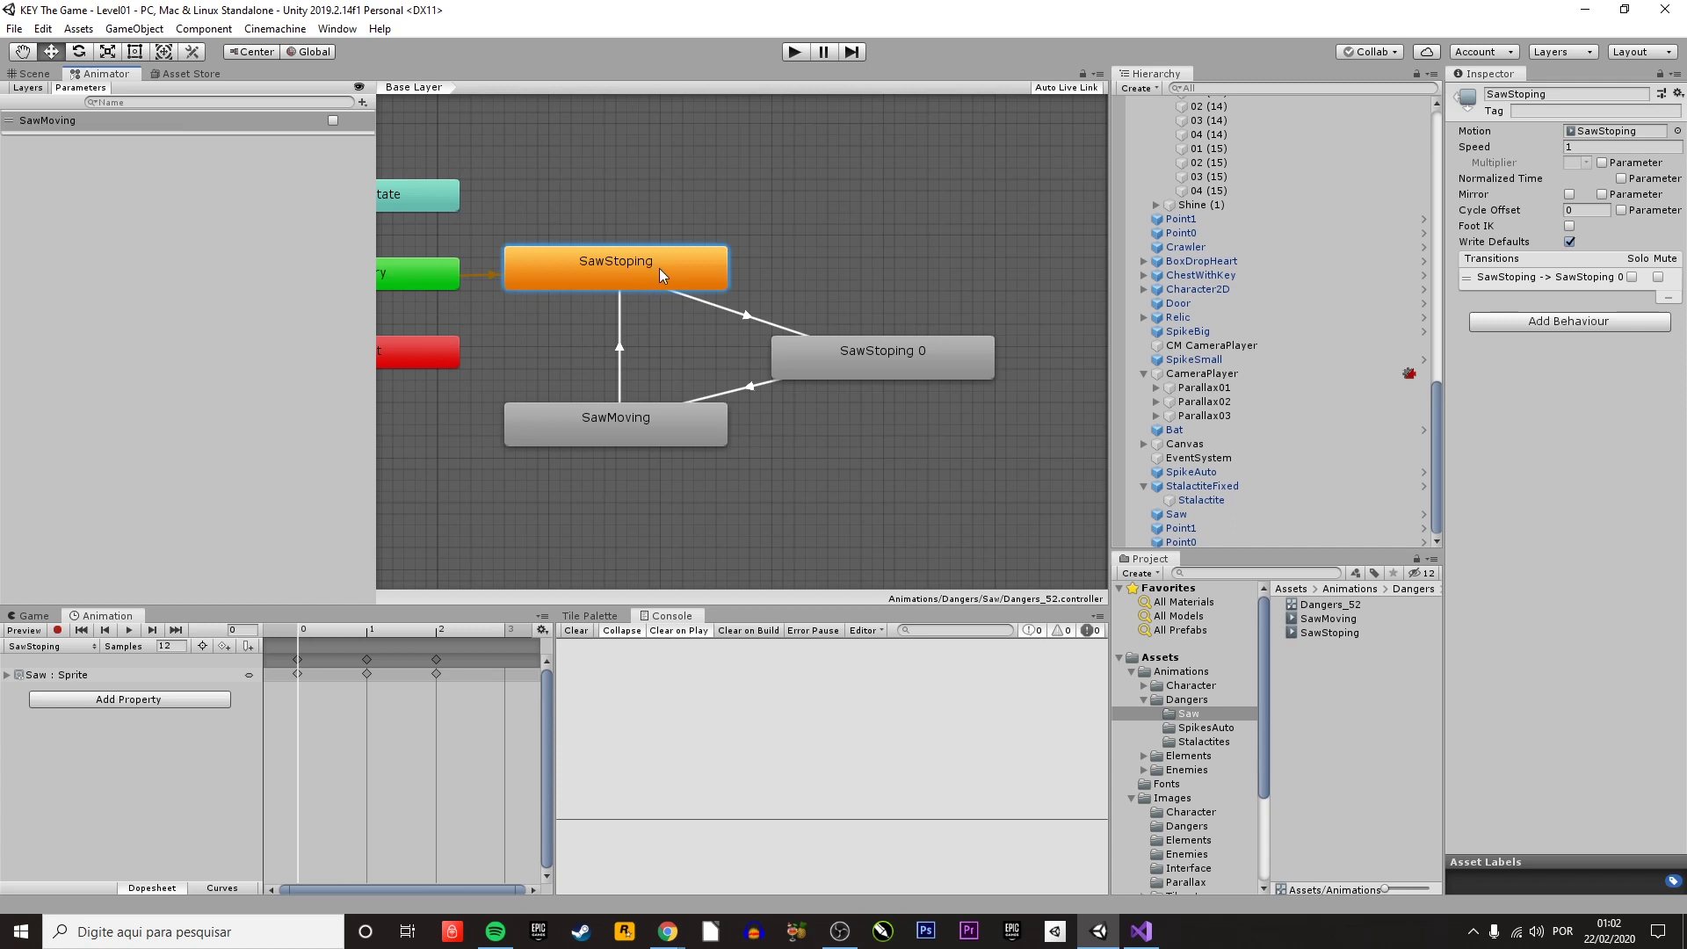
pyautogui.click(688, 297)
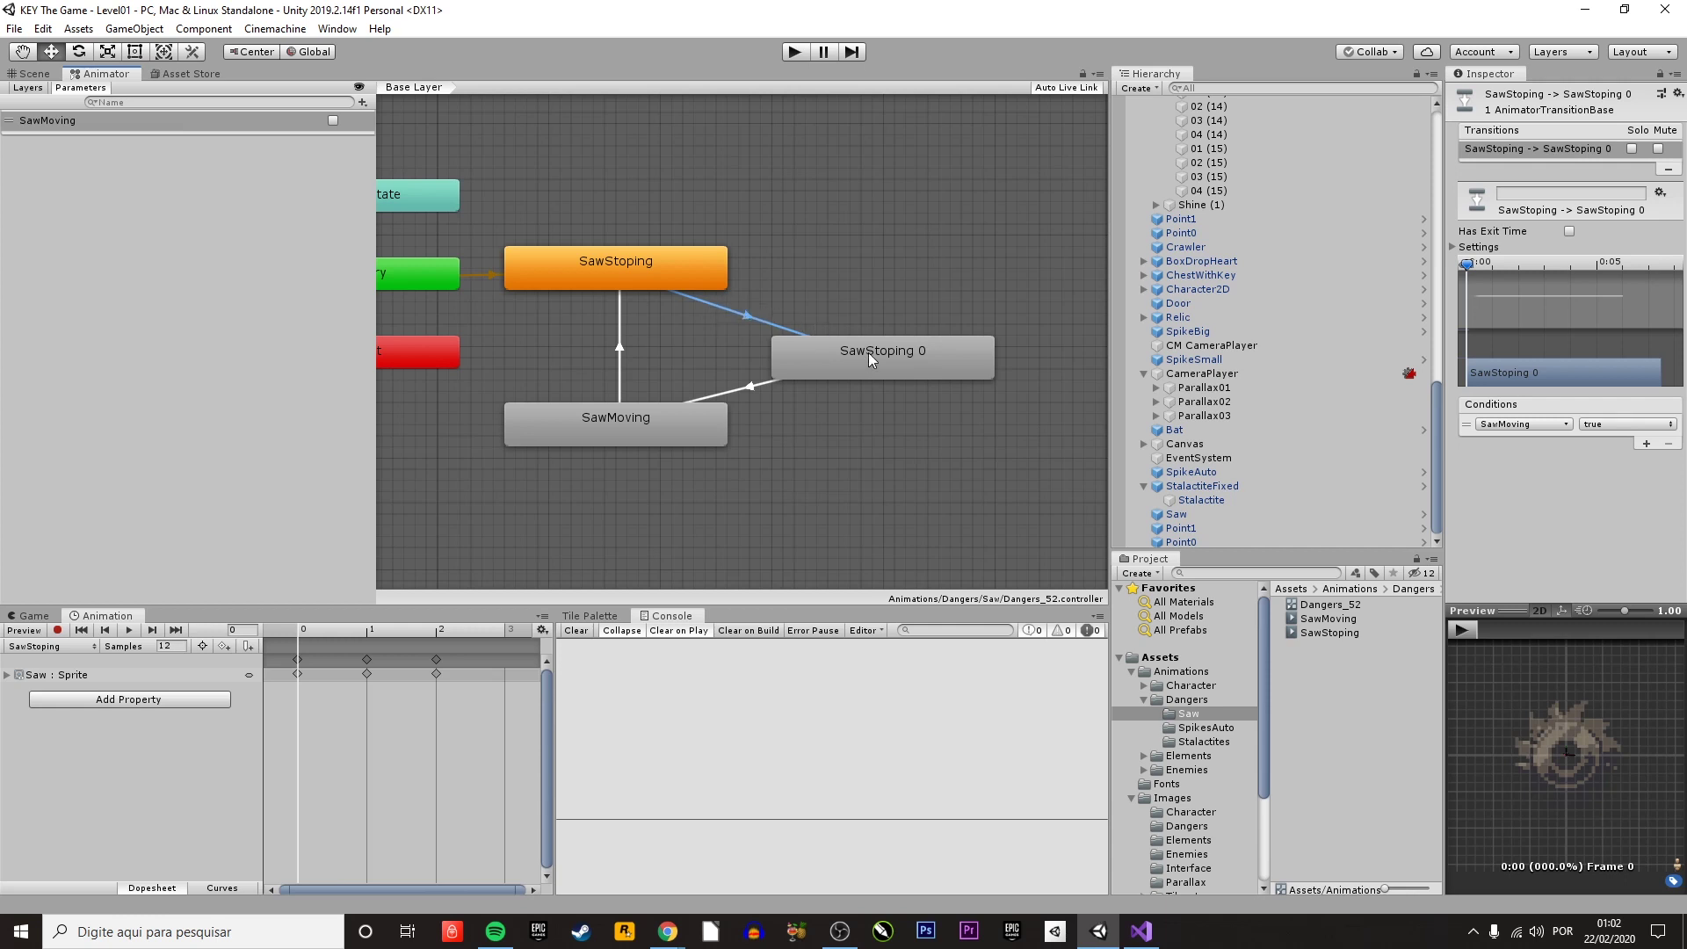
pyautogui.click(898, 356)
pyautogui.click(660, 429)
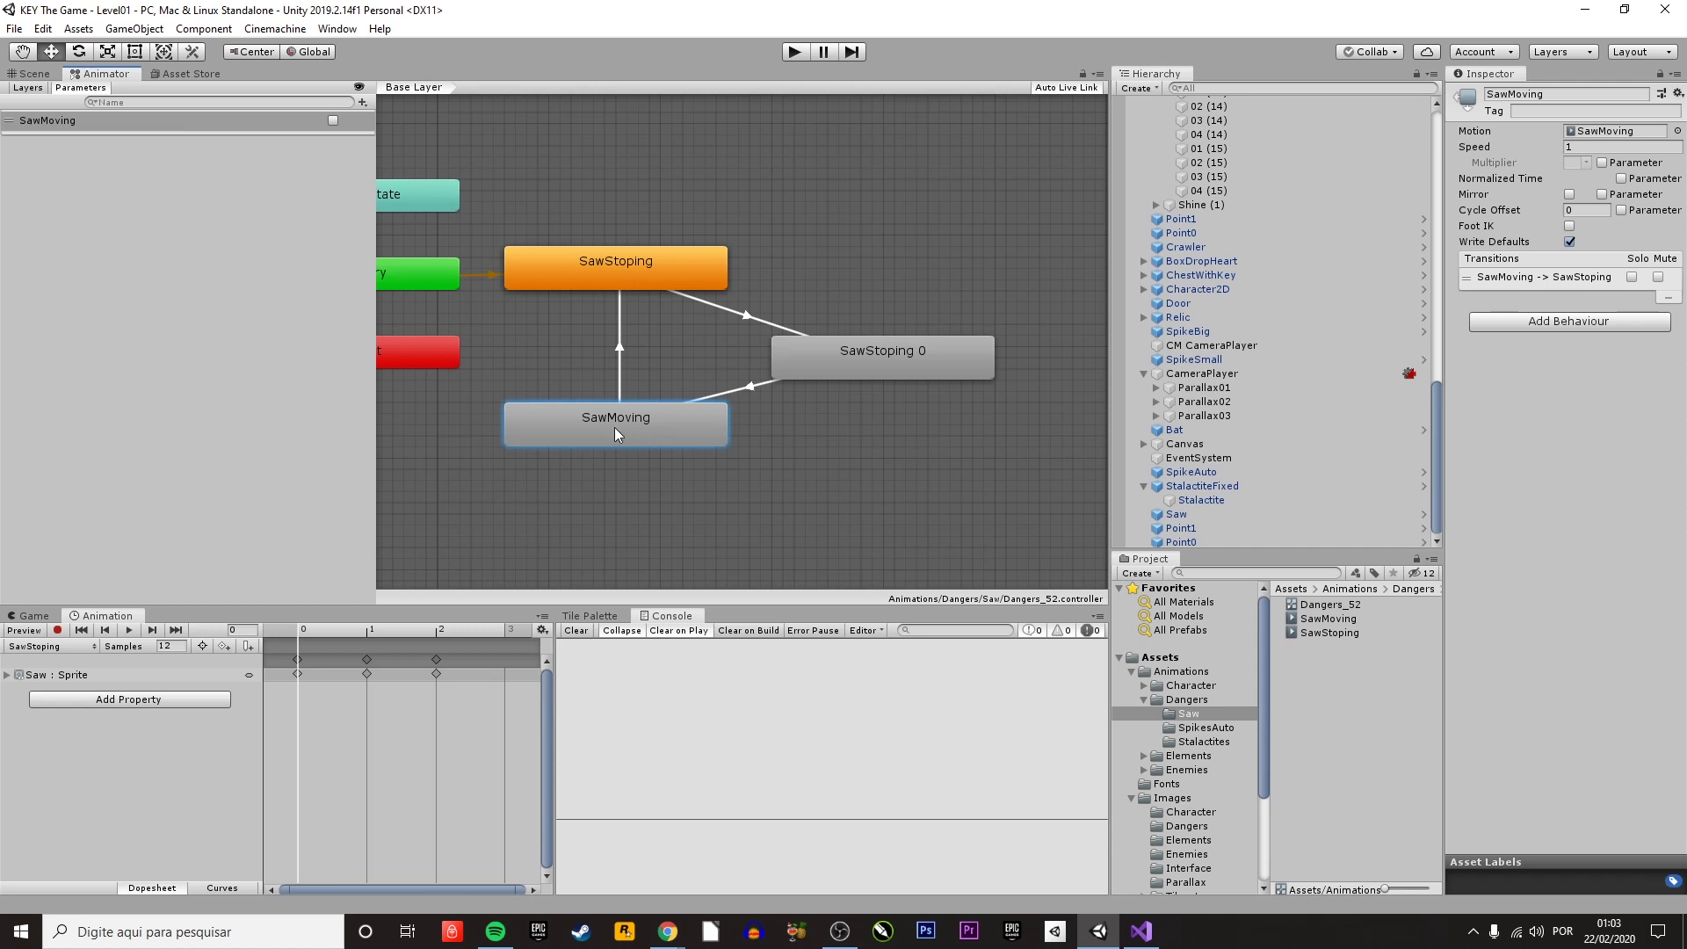
pyautogui.click(618, 373)
pyautogui.click(625, 278)
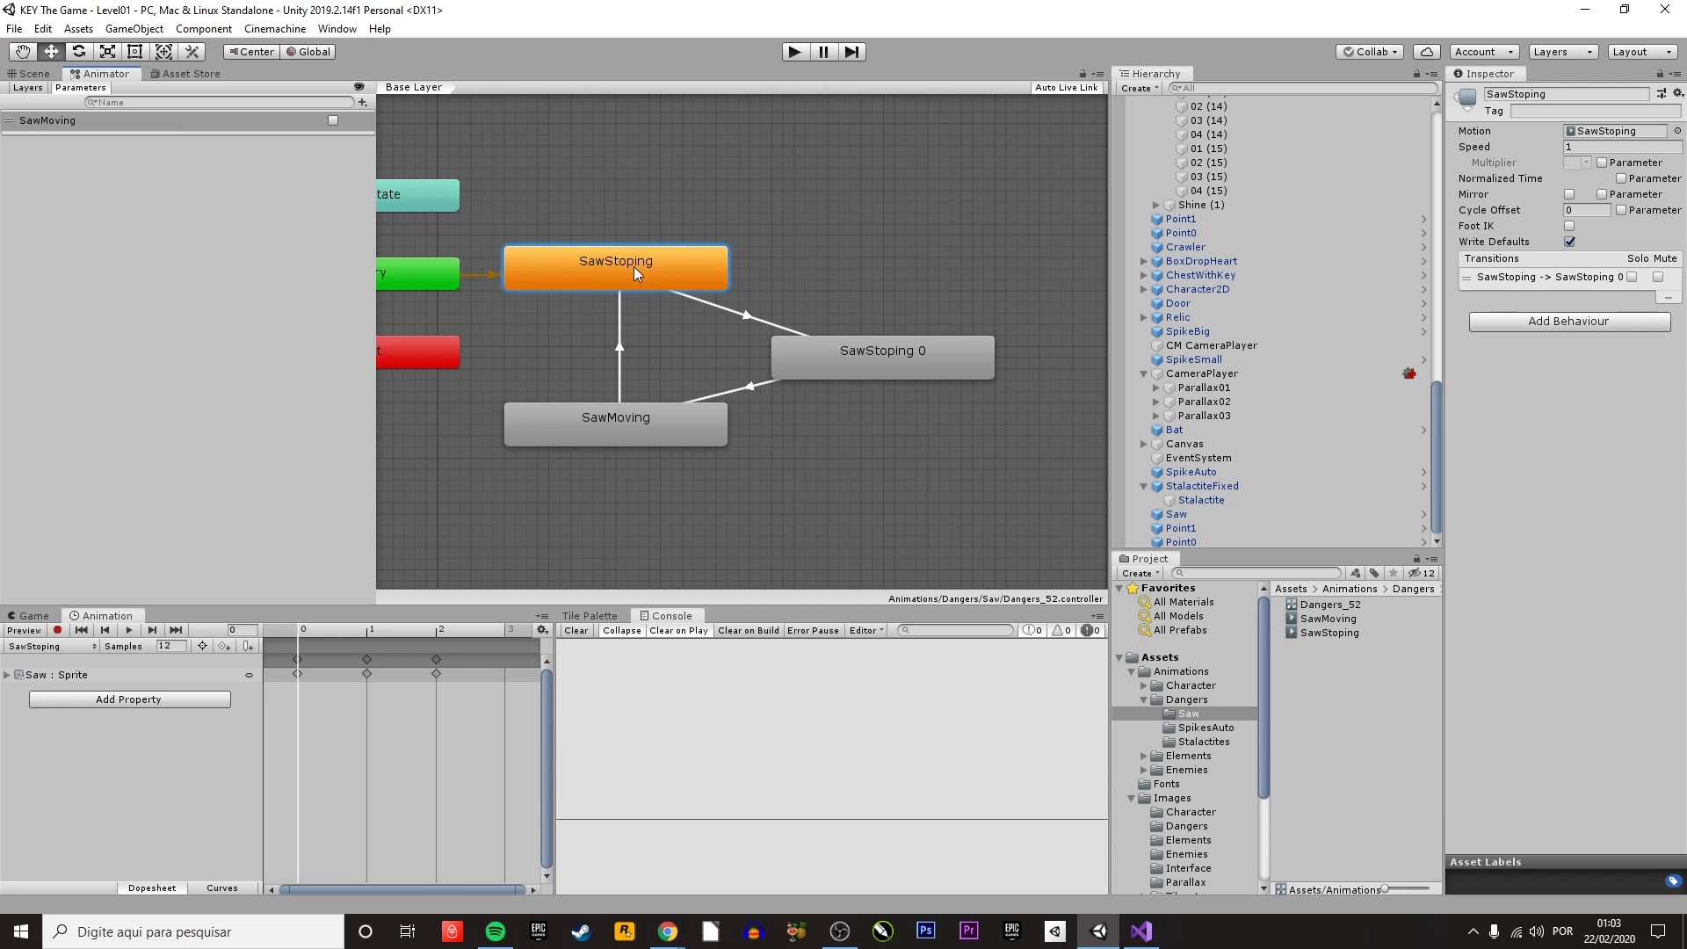
pyautogui.click(690, 296)
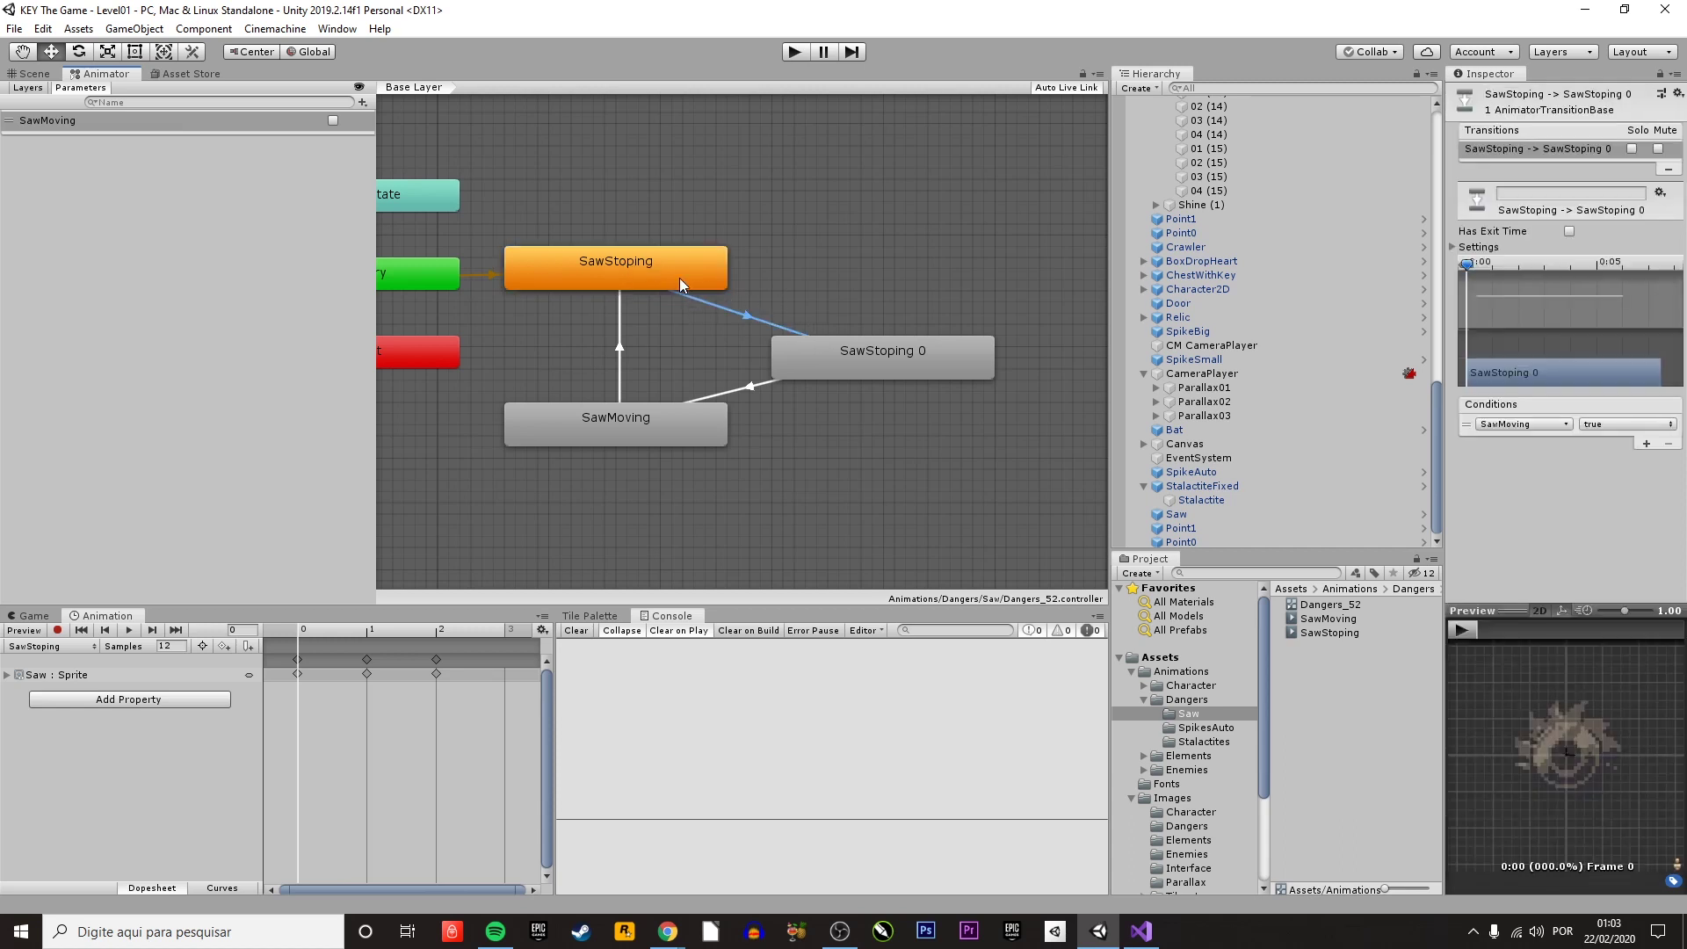
pyautogui.click(884, 355)
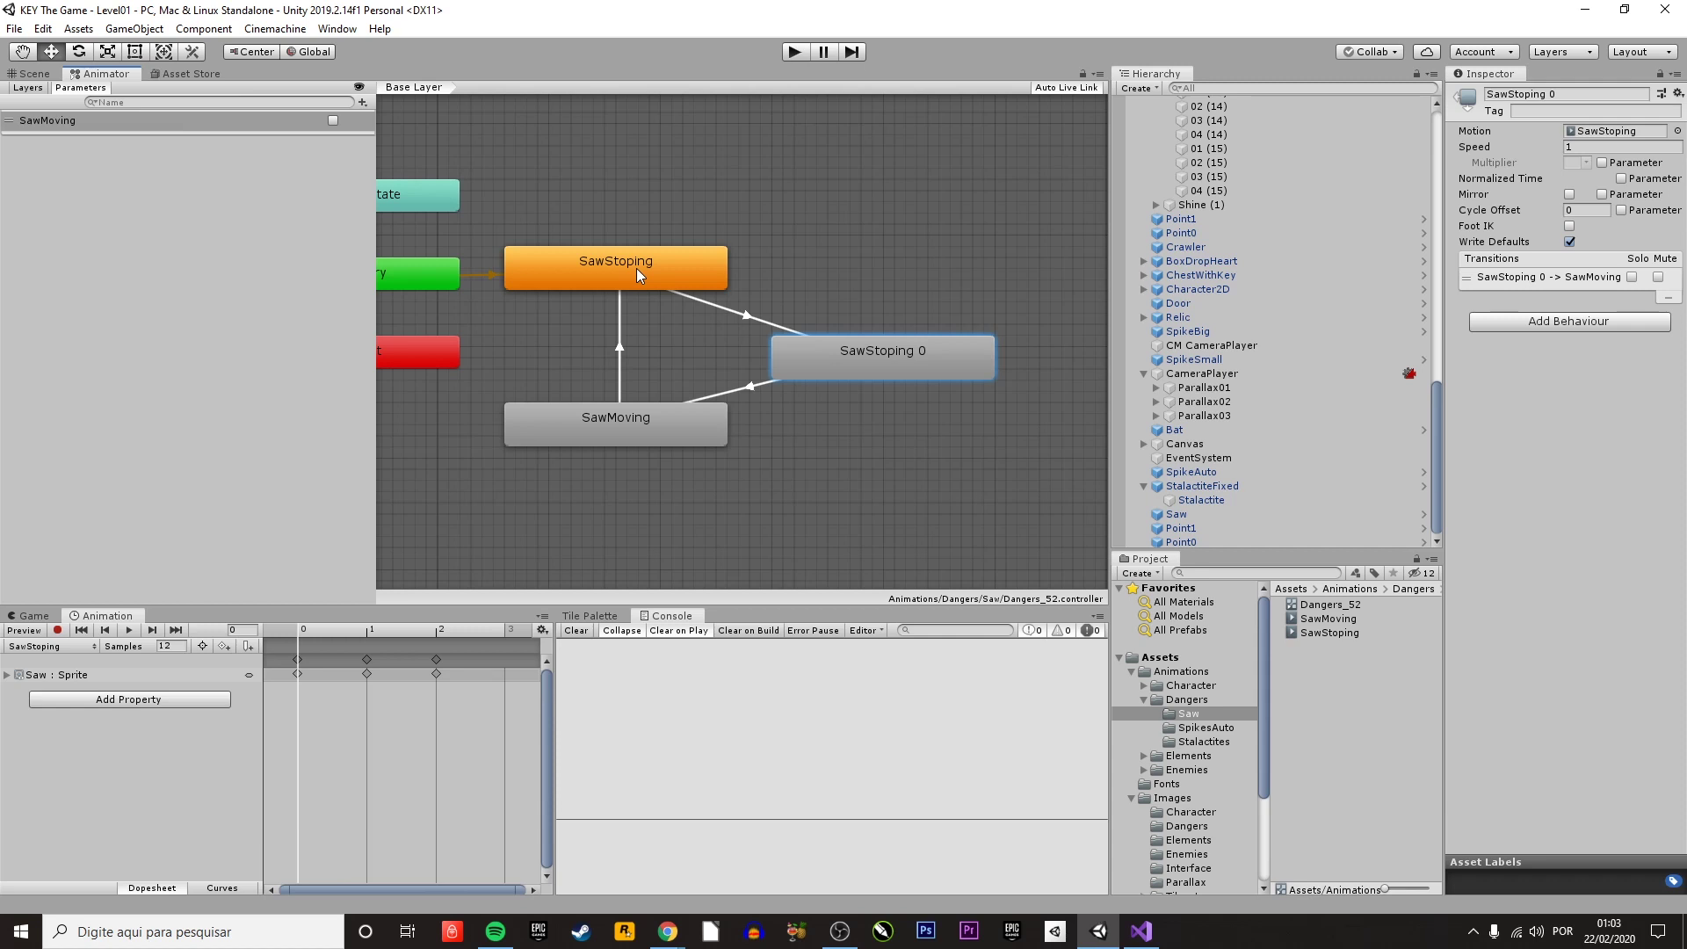
pyautogui.scroll(-2, 709, 339)
# - Inspect the SawStoping to SawStoping 0 transition and its timing settings in the Animator
pyautogui.scroll(4, 718, 374)
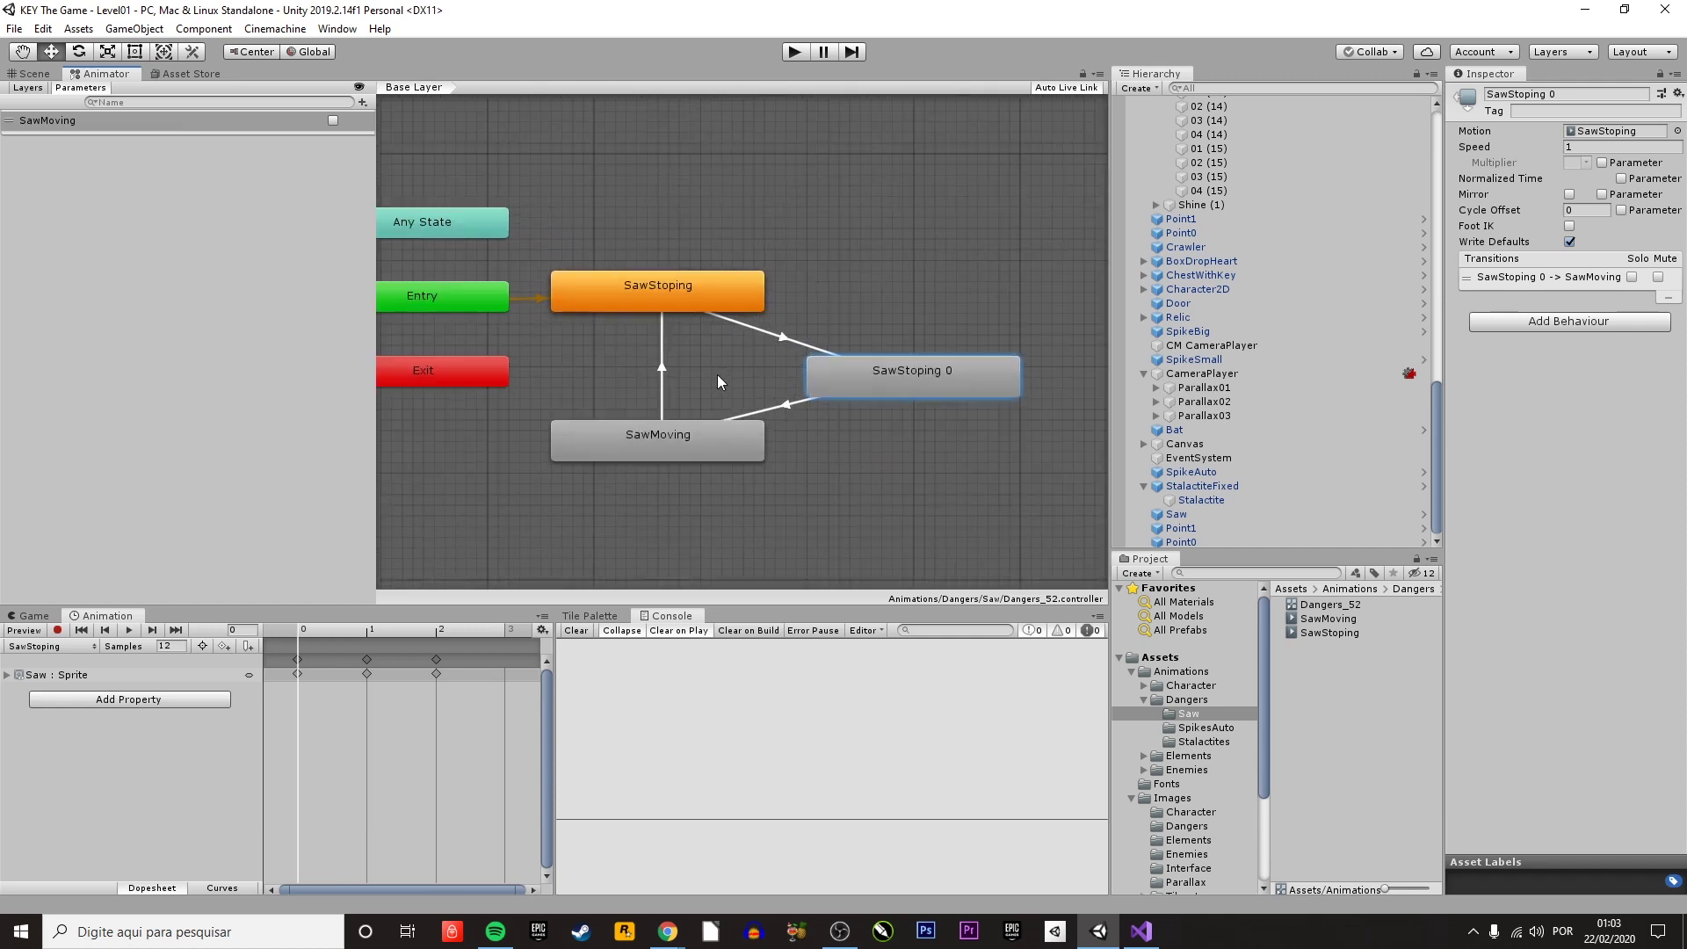
pyautogui.moveTo(672, 309); pyautogui.dragTo(667, 291, button='middle')
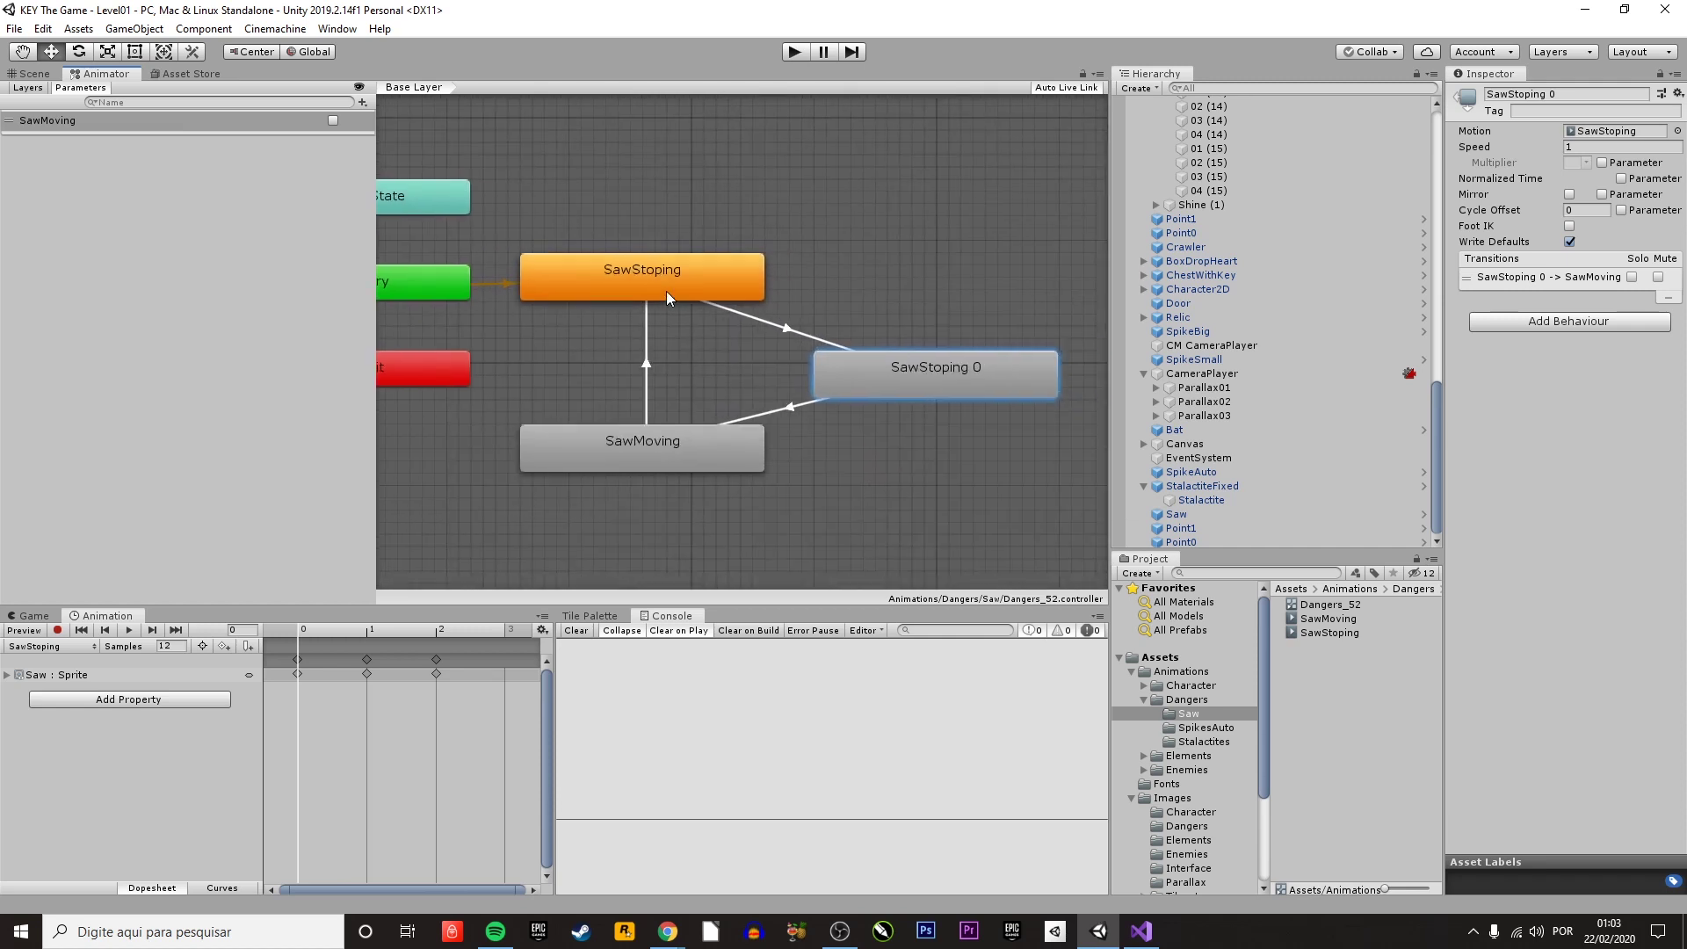
pyautogui.click(640, 270)
pyautogui.rightClick(652, 266)
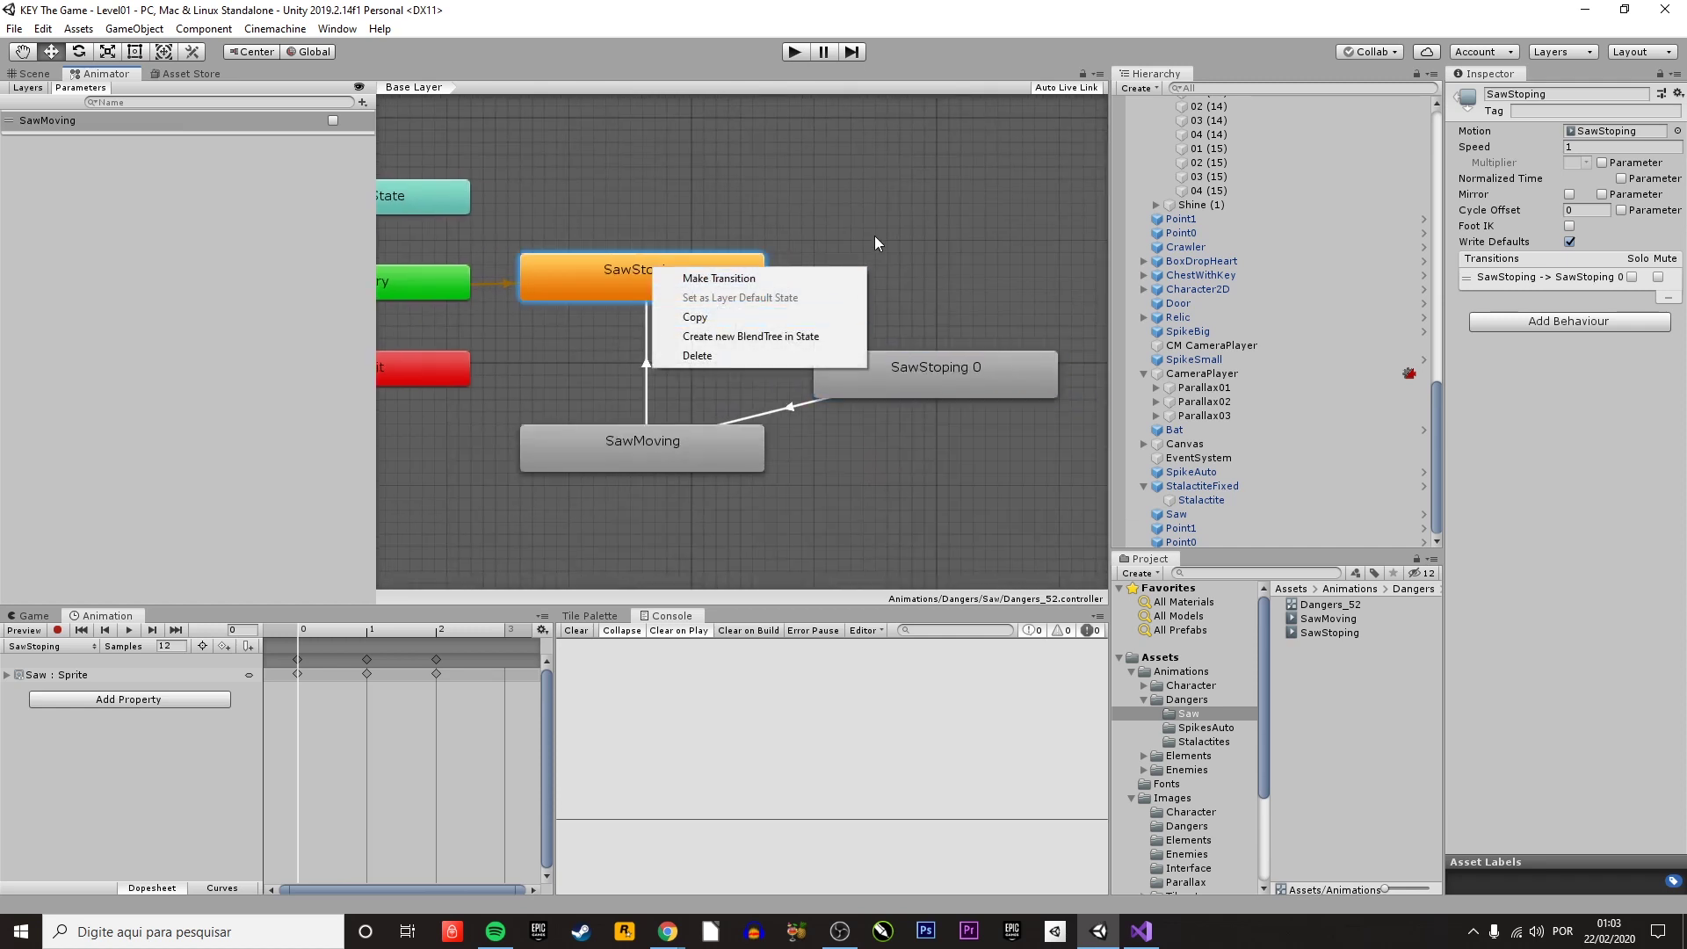
pyautogui.rightClick(901, 286)
pyautogui.click(911, 372)
pyautogui.click(942, 372)
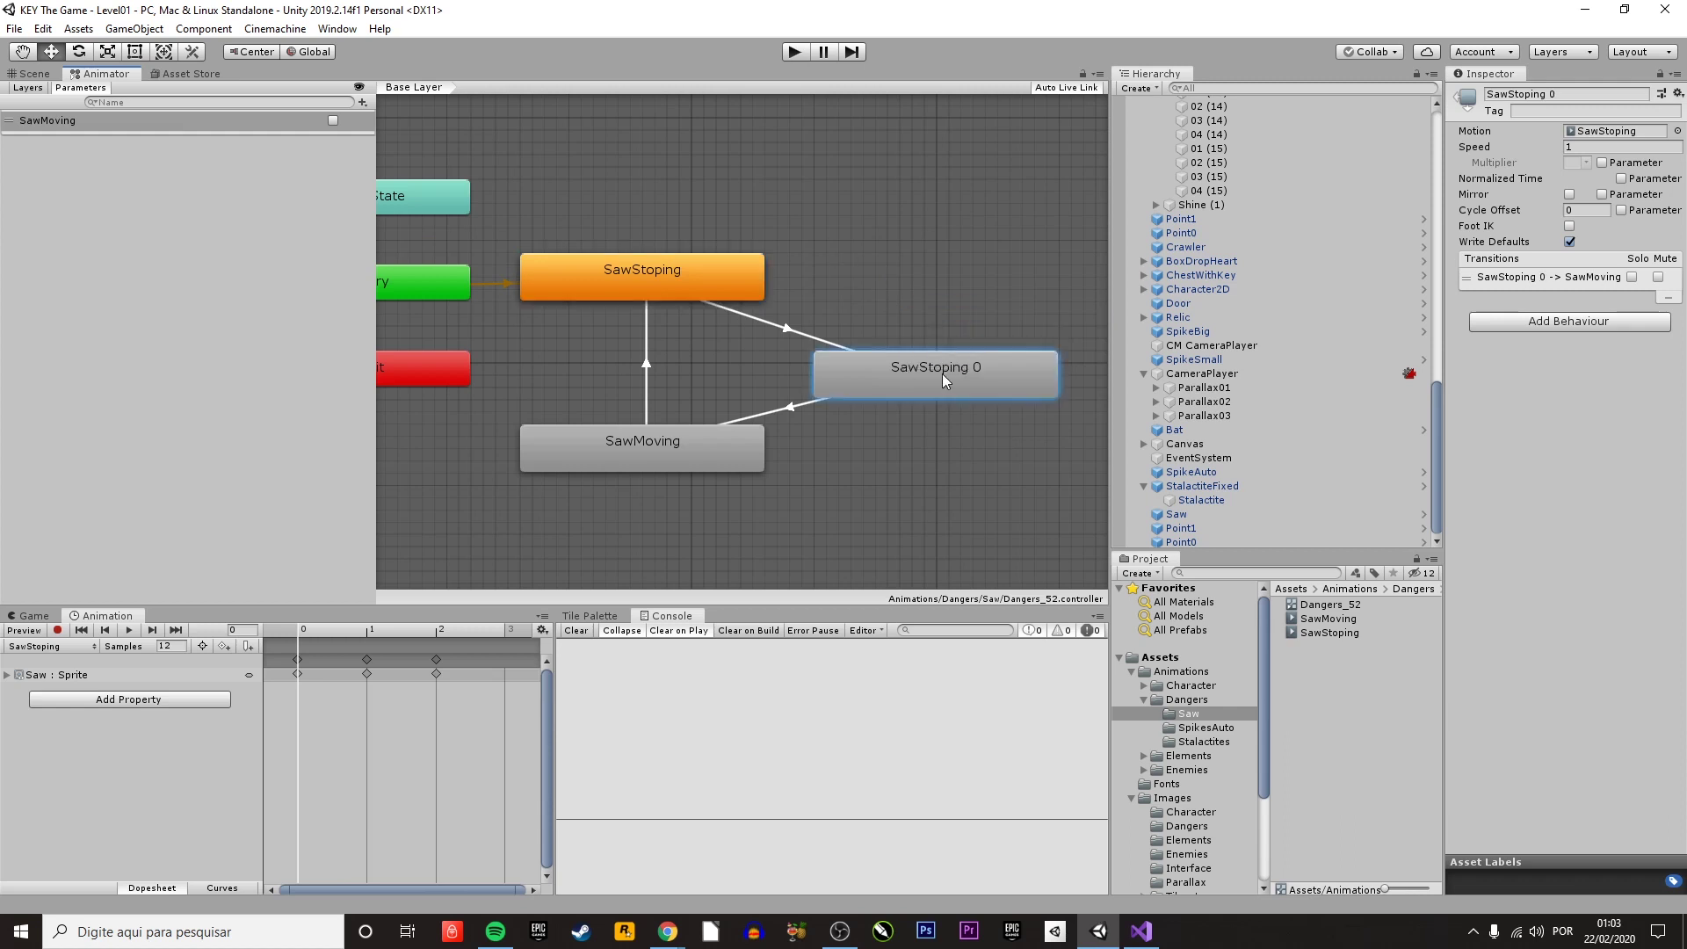
pyautogui.click(699, 284)
pyautogui.click(751, 313)
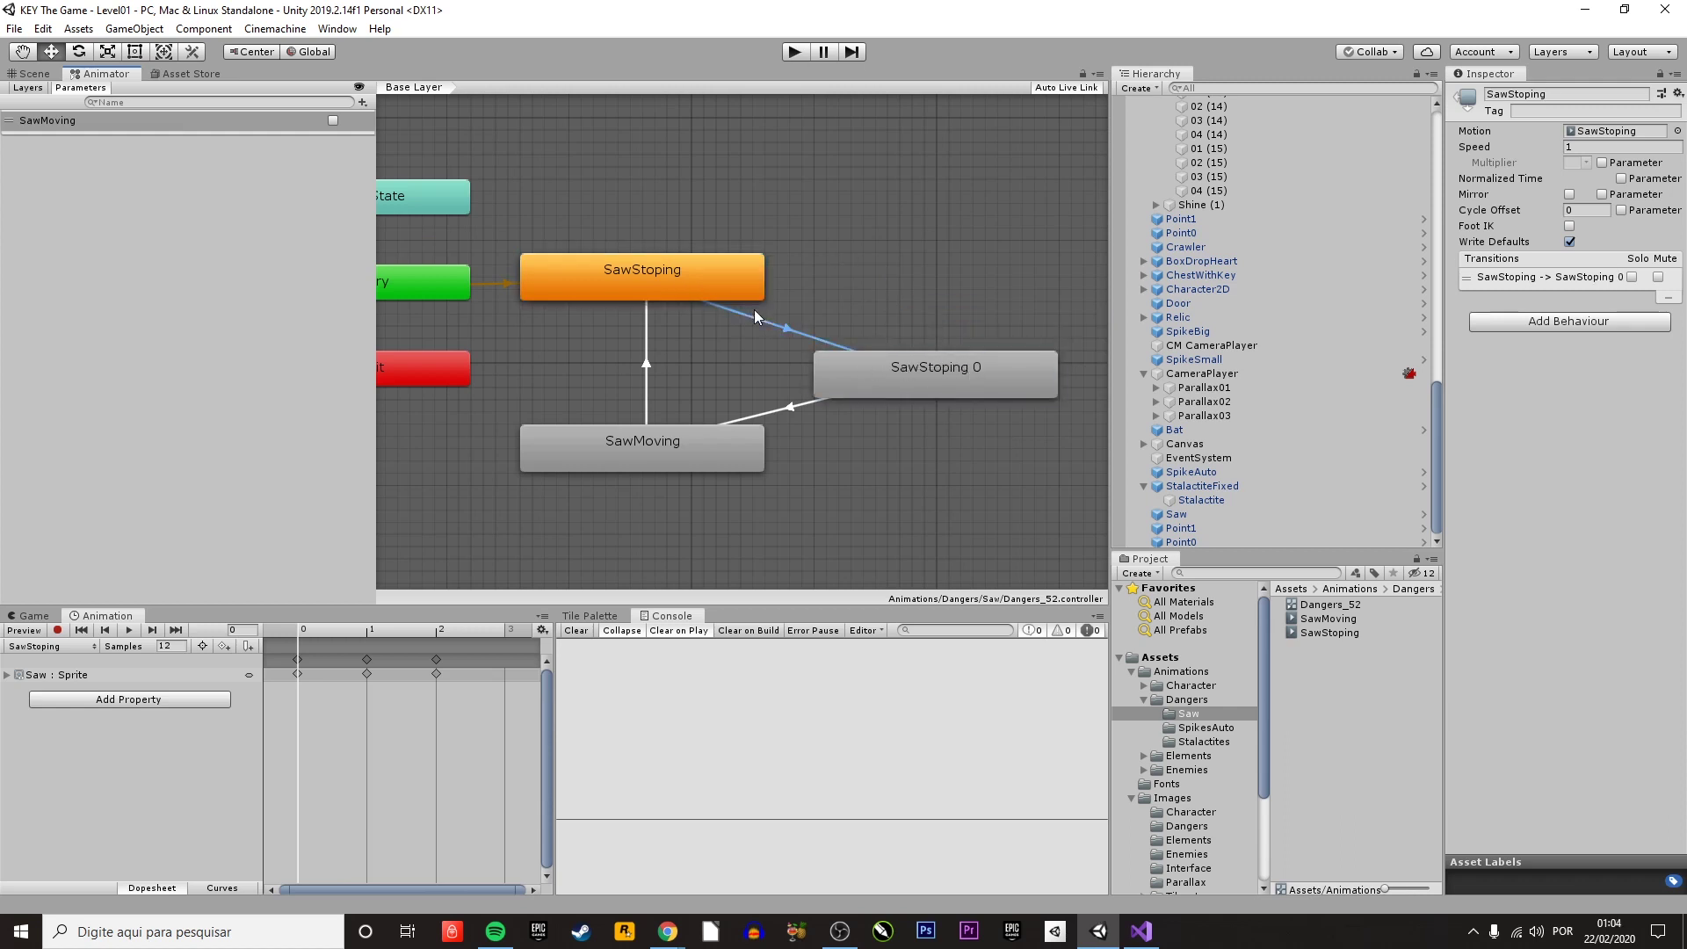
pyautogui.click(947, 376)
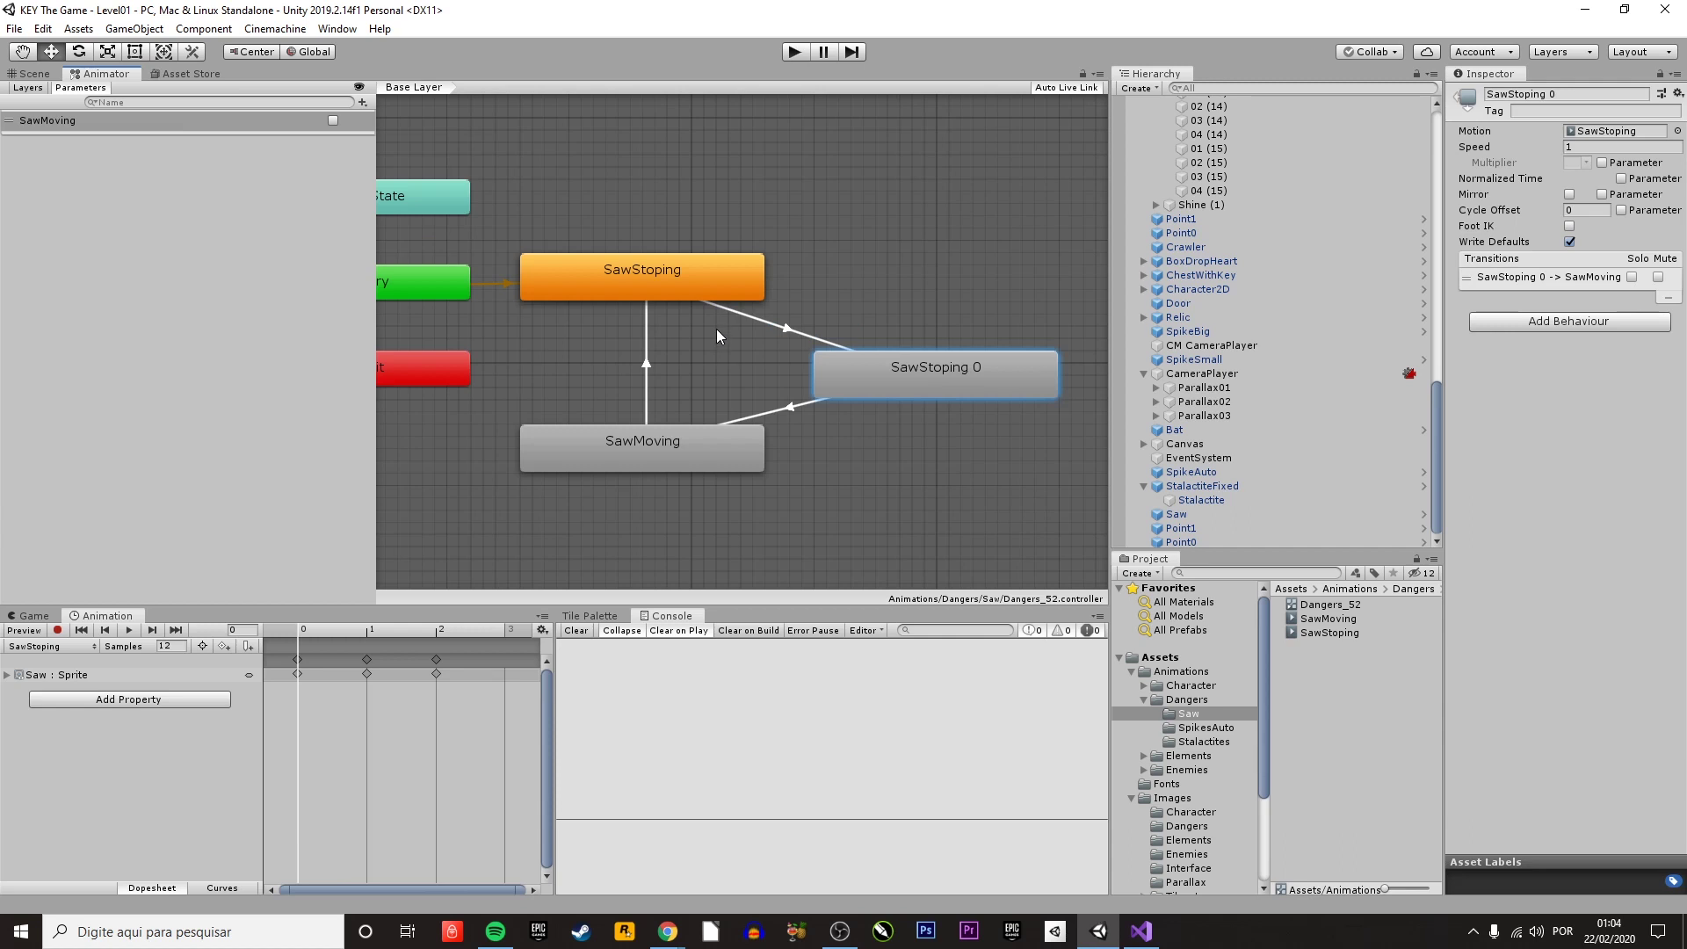
pyautogui.click(787, 330)
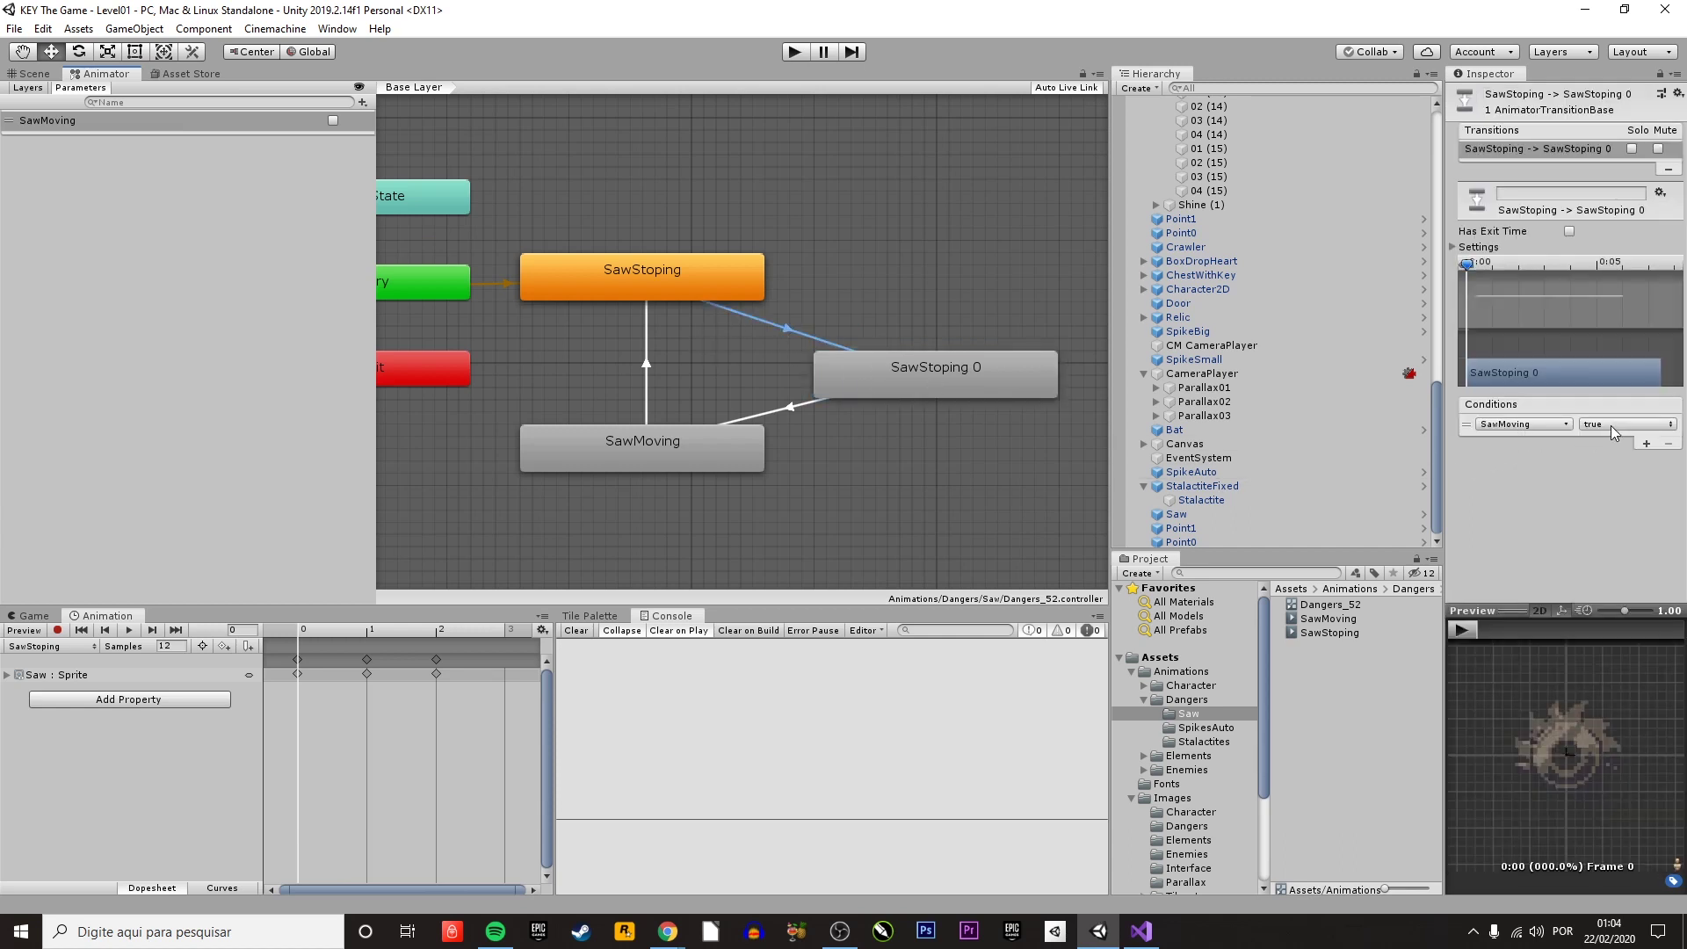
pyautogui.click(1458, 248)
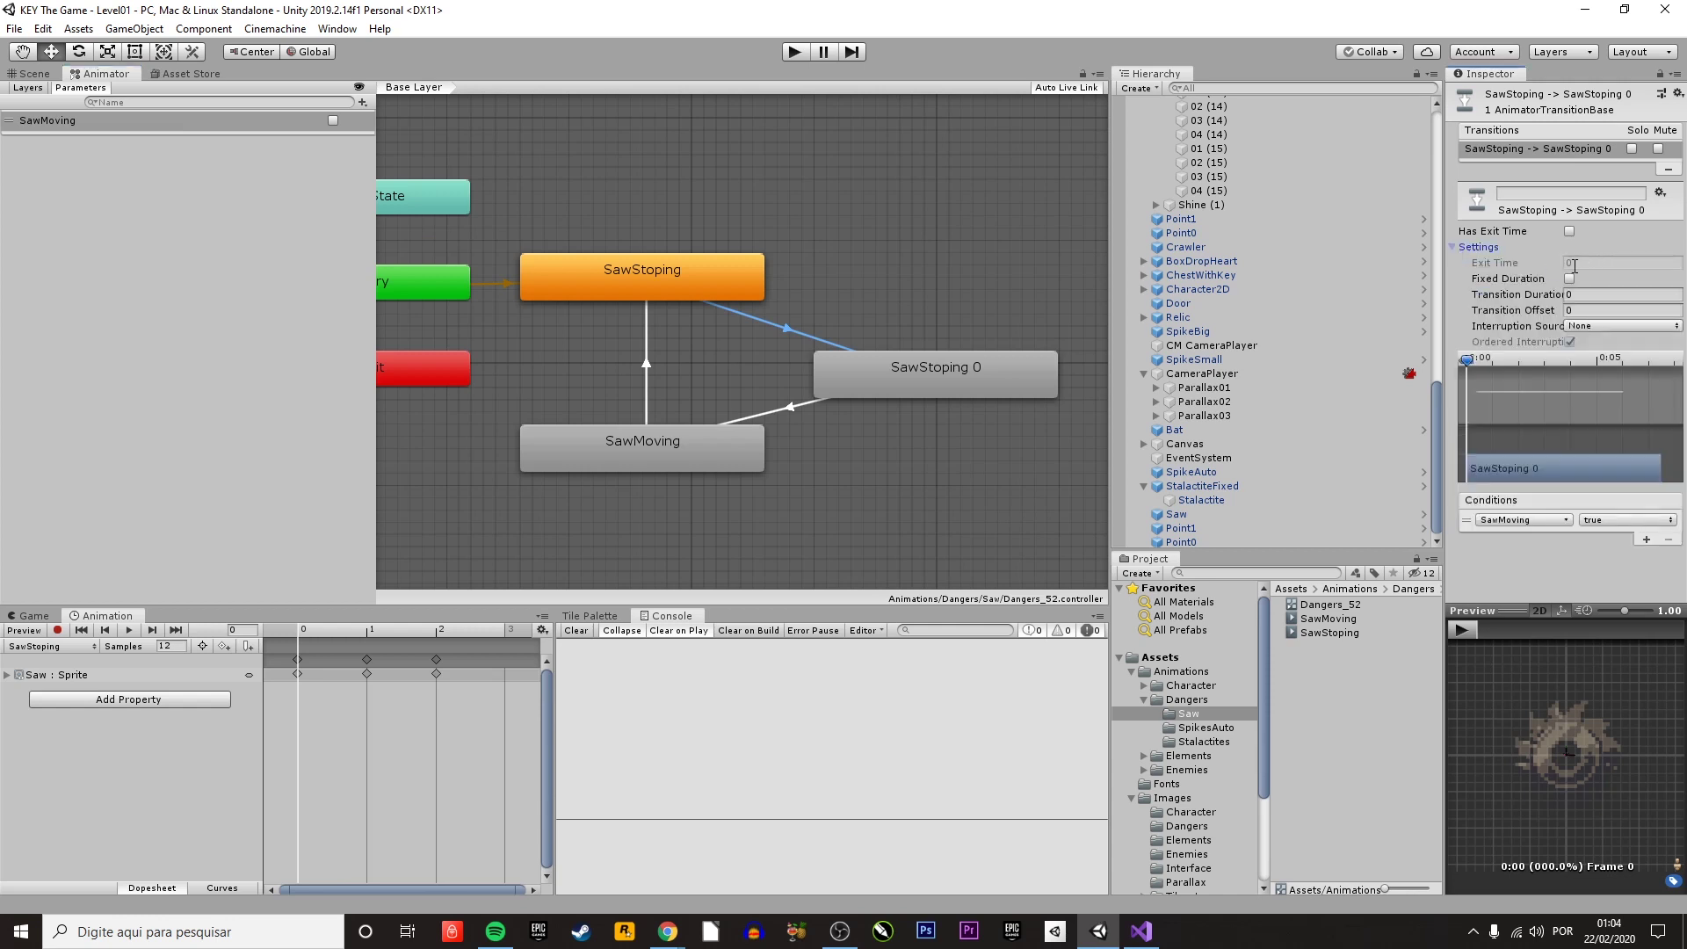
# - Check the SawStoping 0 to SawMoving transition alongside the SawStoping 0 and SawMoving states
pyautogui.click(893, 386)
pyautogui.click(677, 445)
pyautogui.click(781, 413)
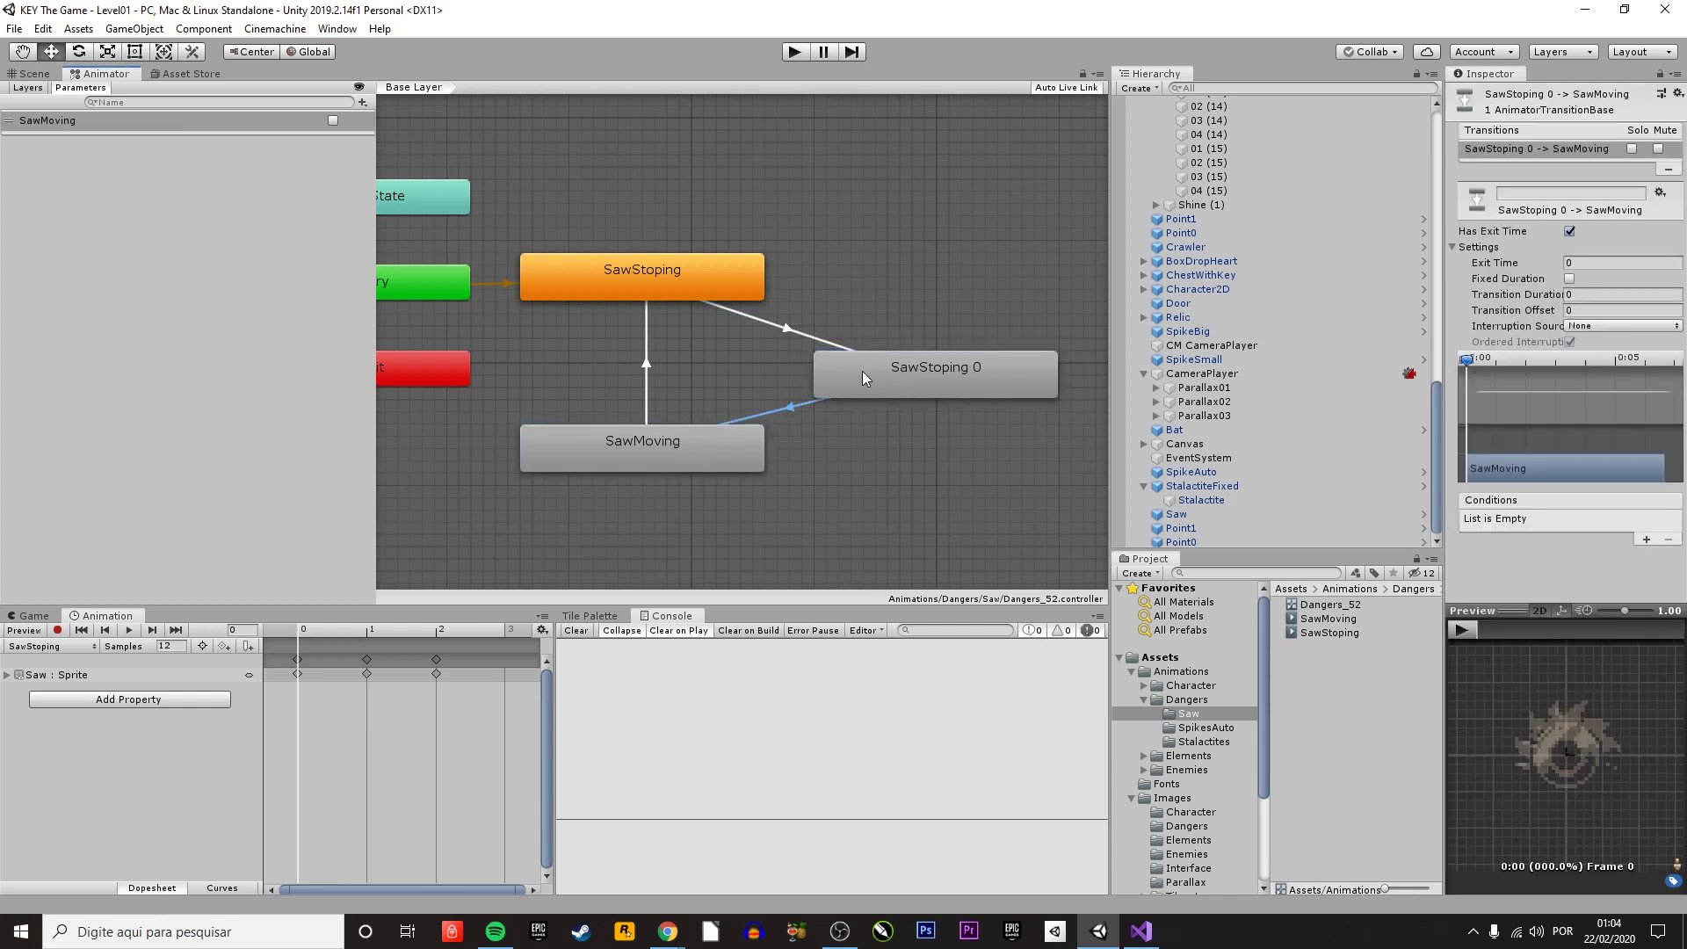
pyautogui.rightClick(863, 373)
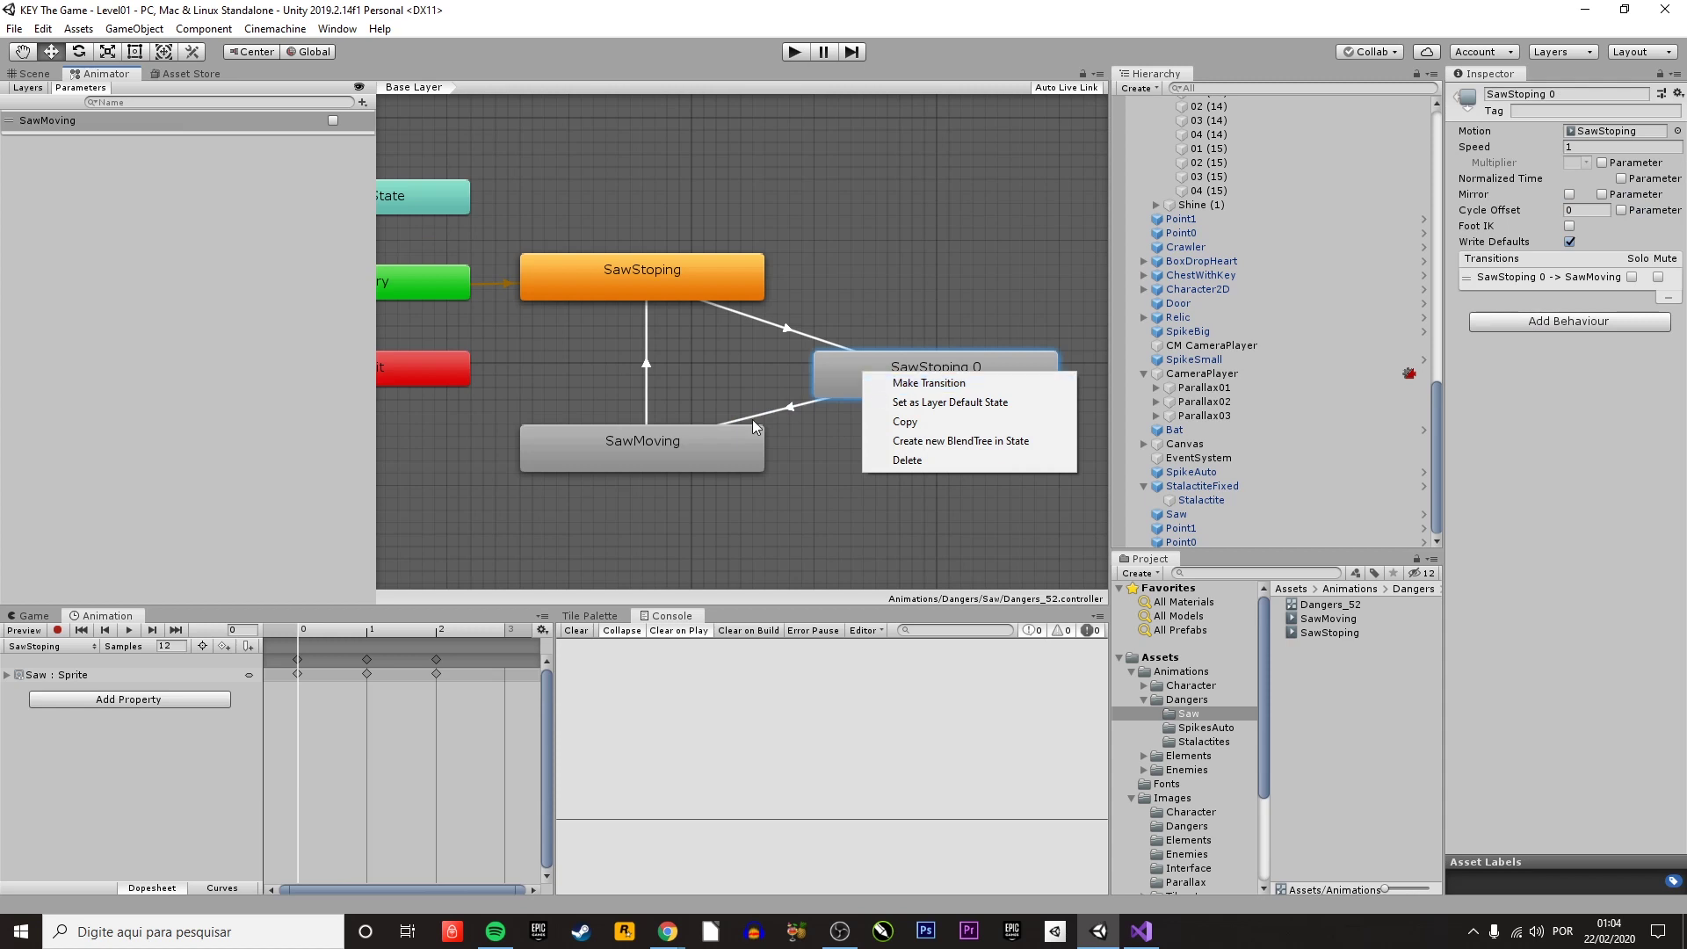
pyautogui.click(906, 391)
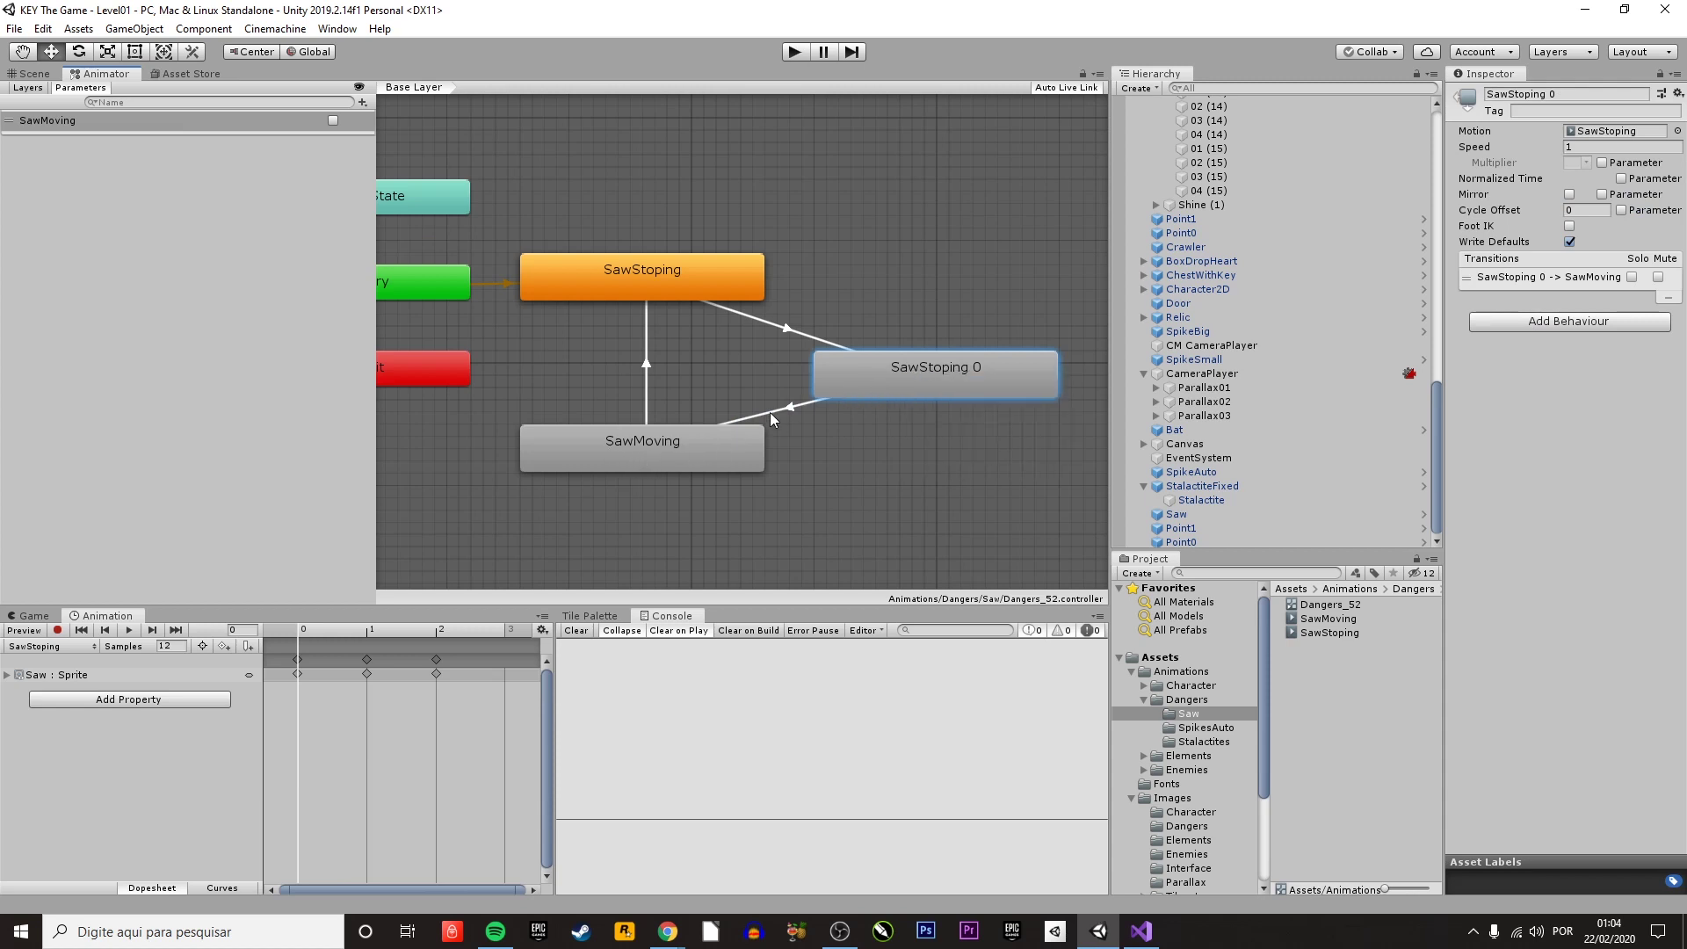
pyautogui.click(770, 413)
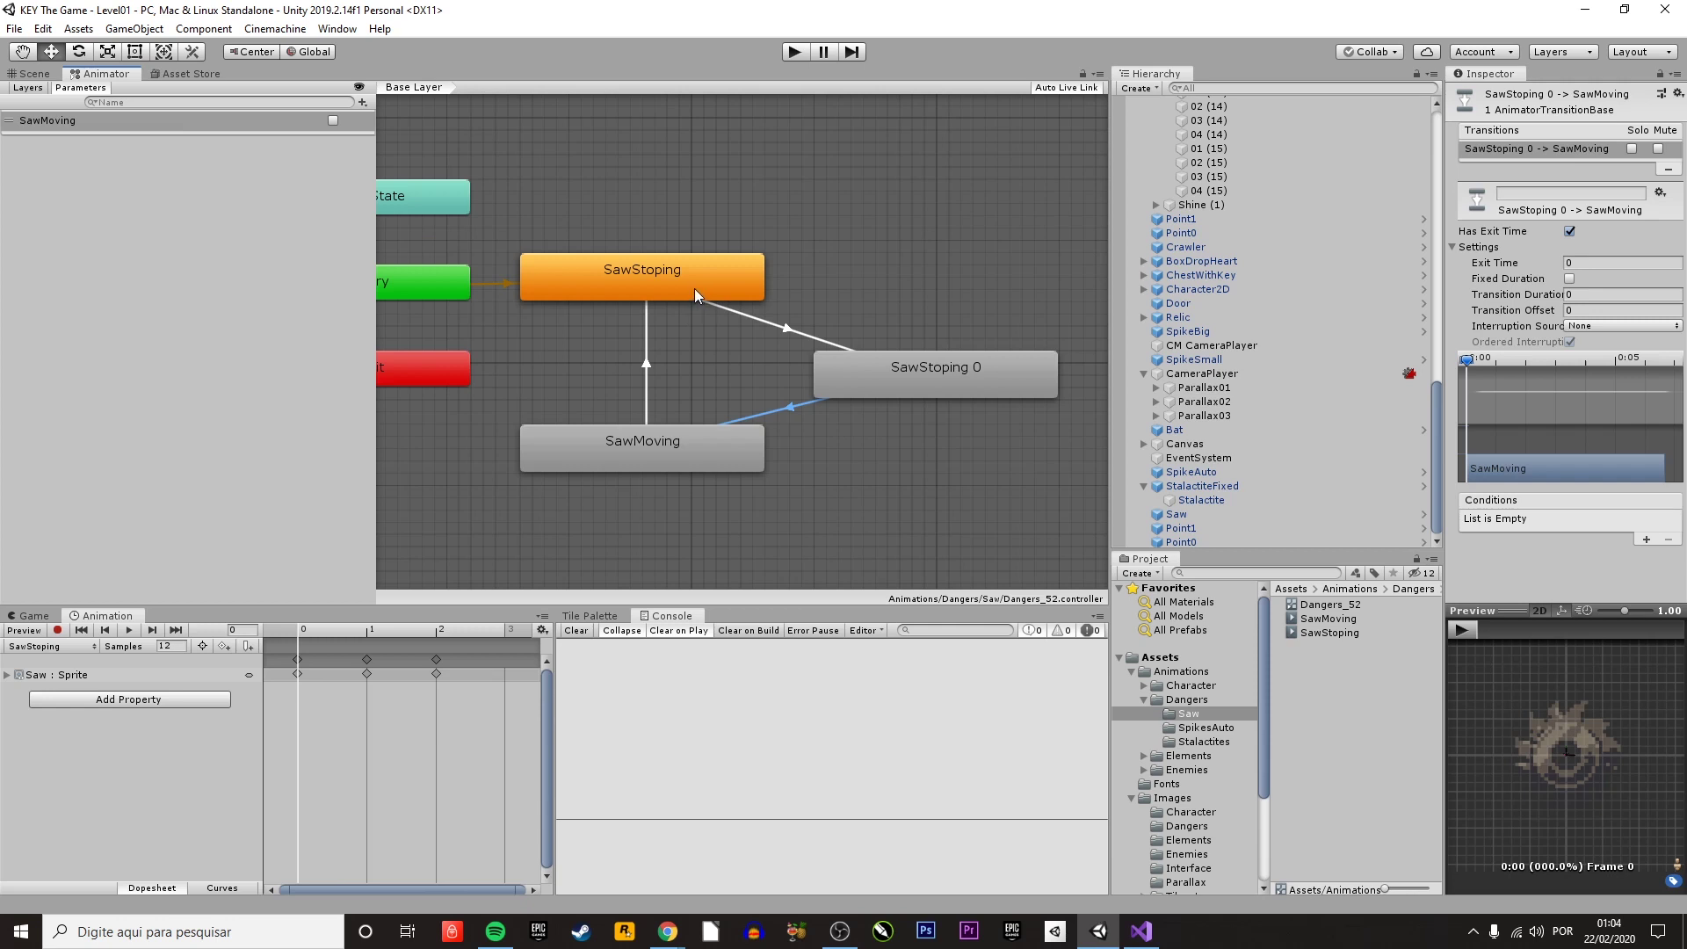
pyautogui.click(730, 311)
pyautogui.click(903, 366)
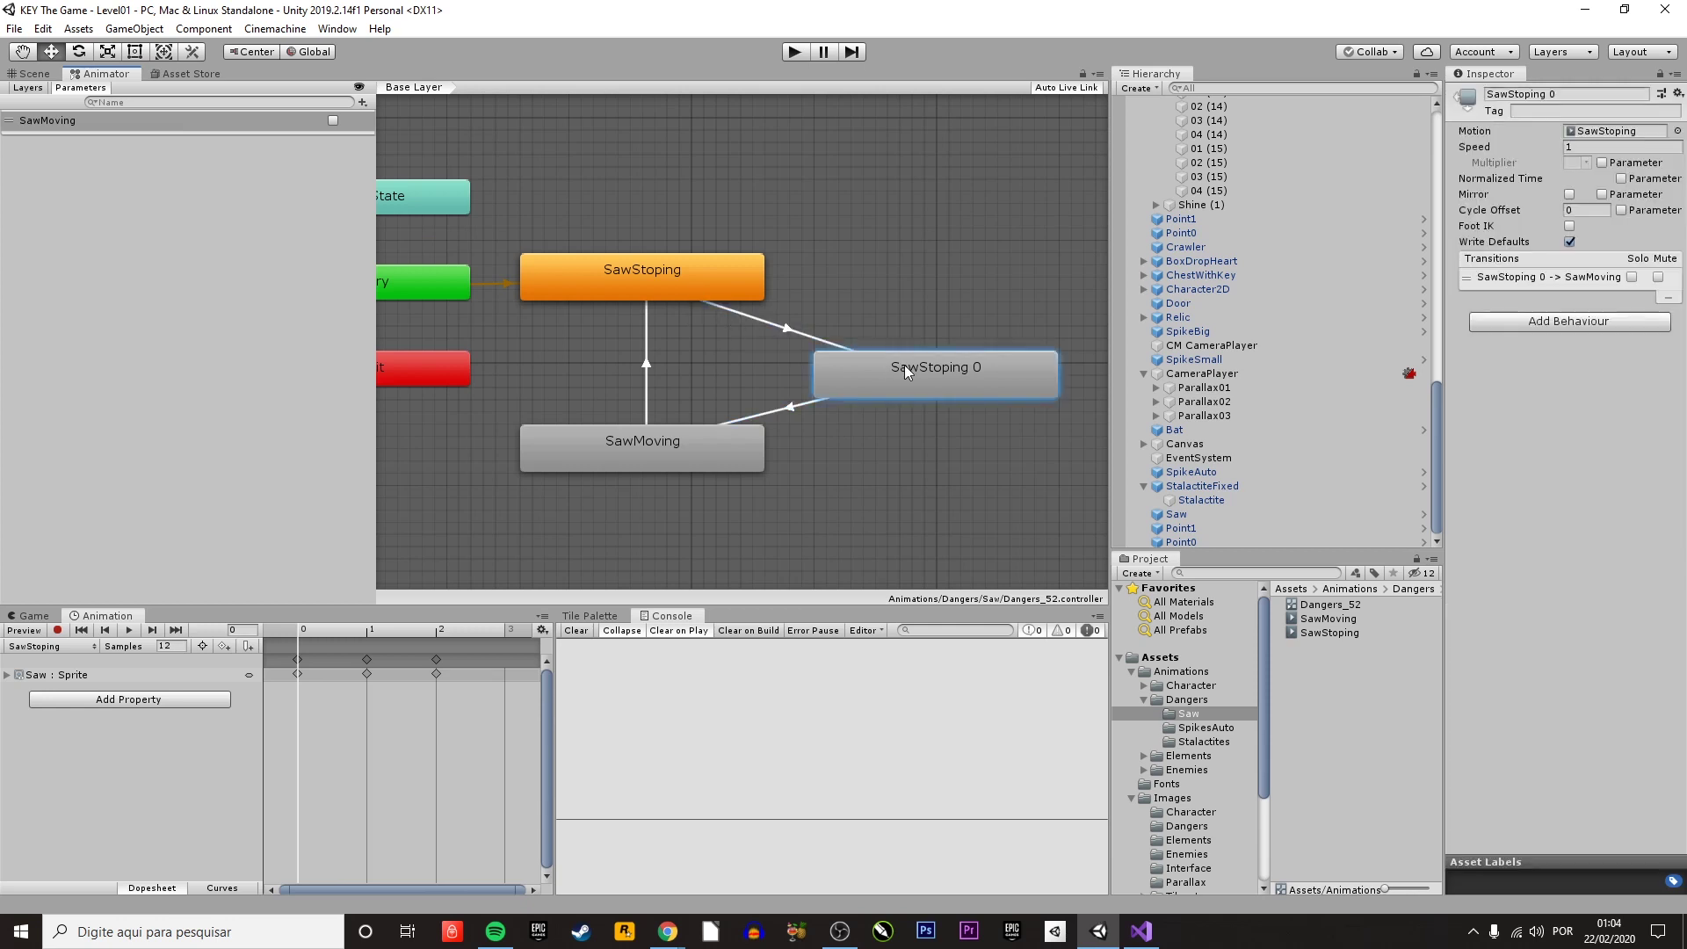
pyautogui.click(638, 455)
pyautogui.click(941, 387)
# - Confirm SawStoping 0 → SawMoving has exit time 0, zero duration, no conditions; frame the Saw
pyautogui.click(800, 335)
pyautogui.click(752, 415)
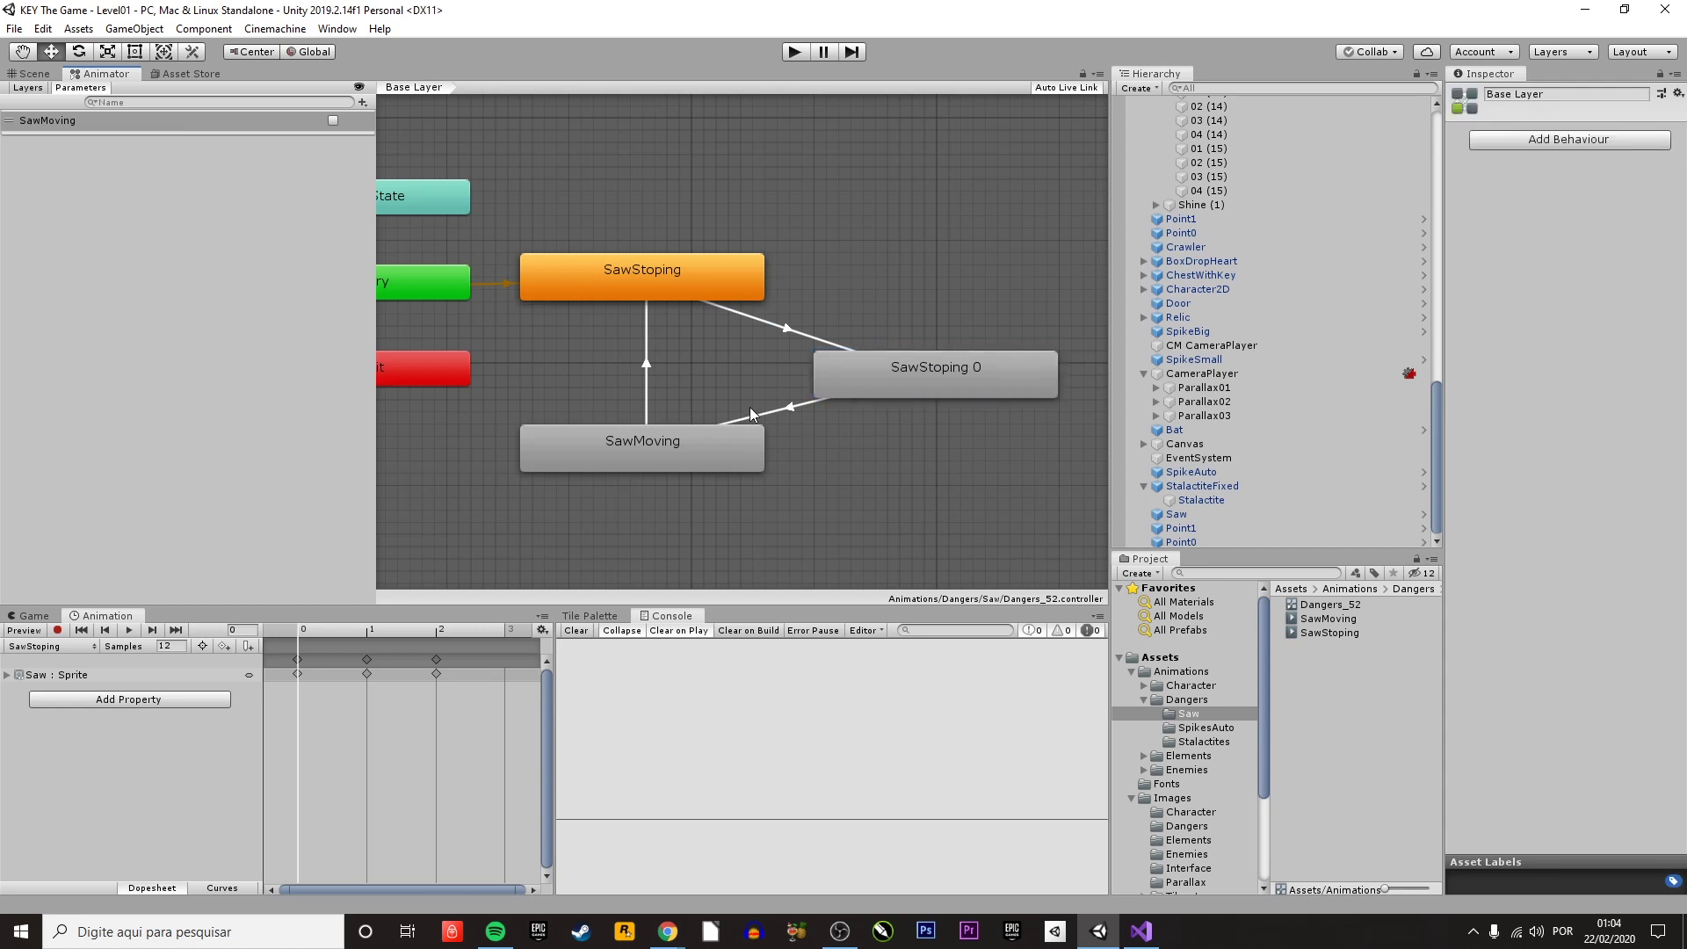
pyautogui.click(634, 447)
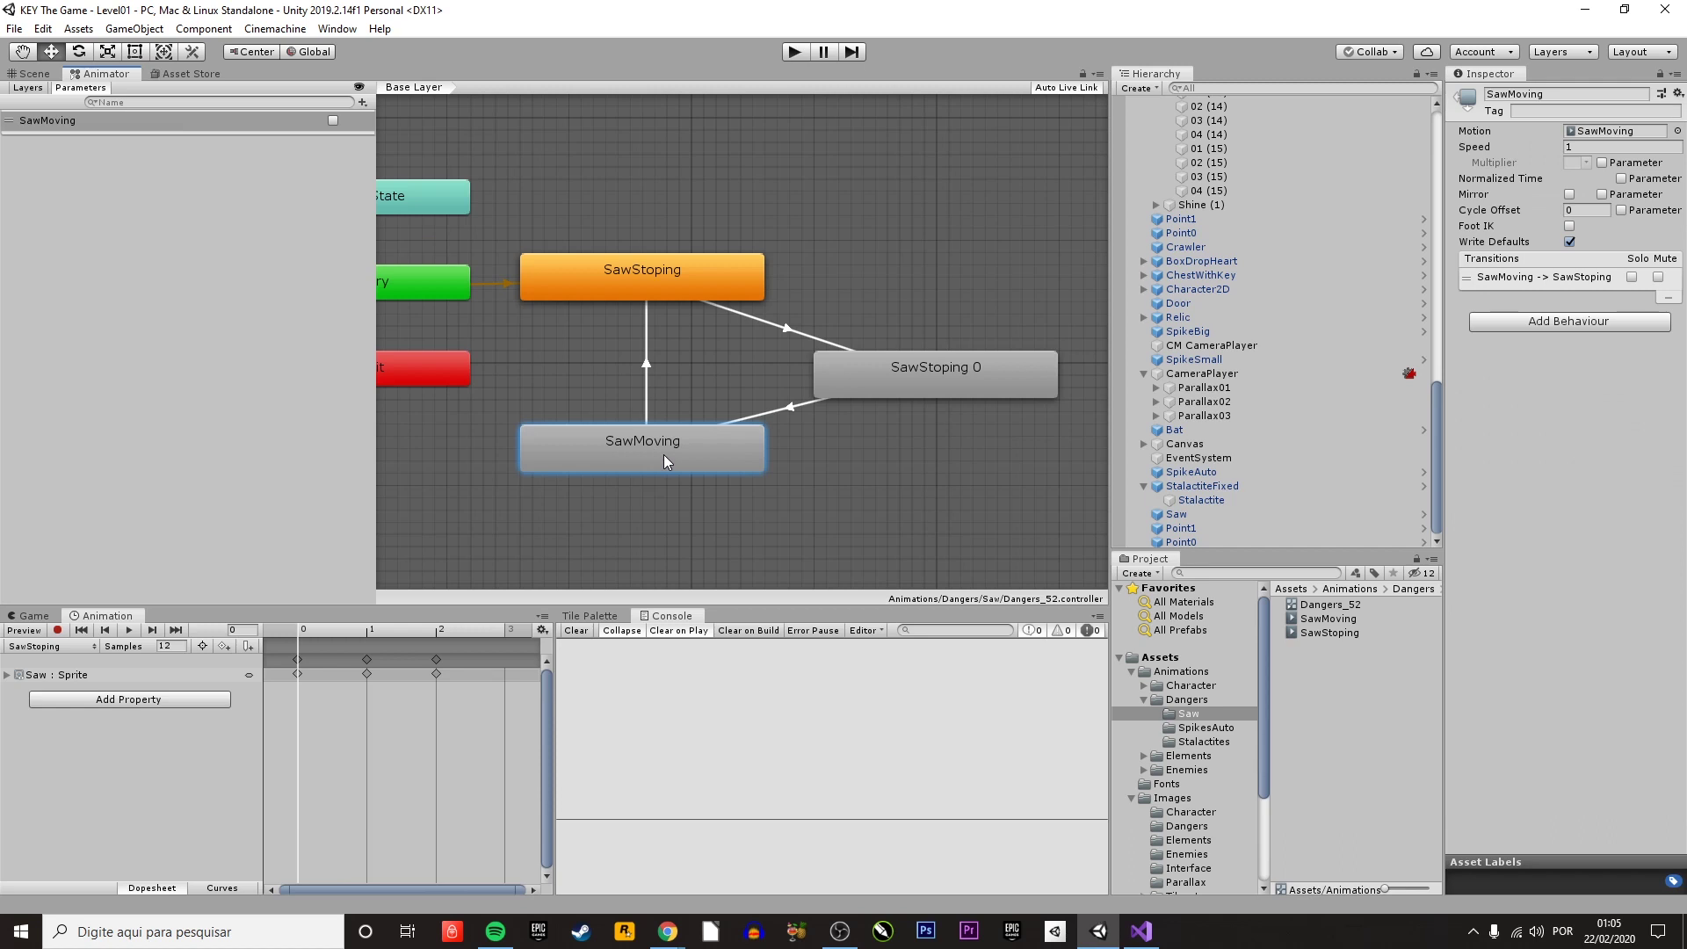
pyautogui.click(755, 417)
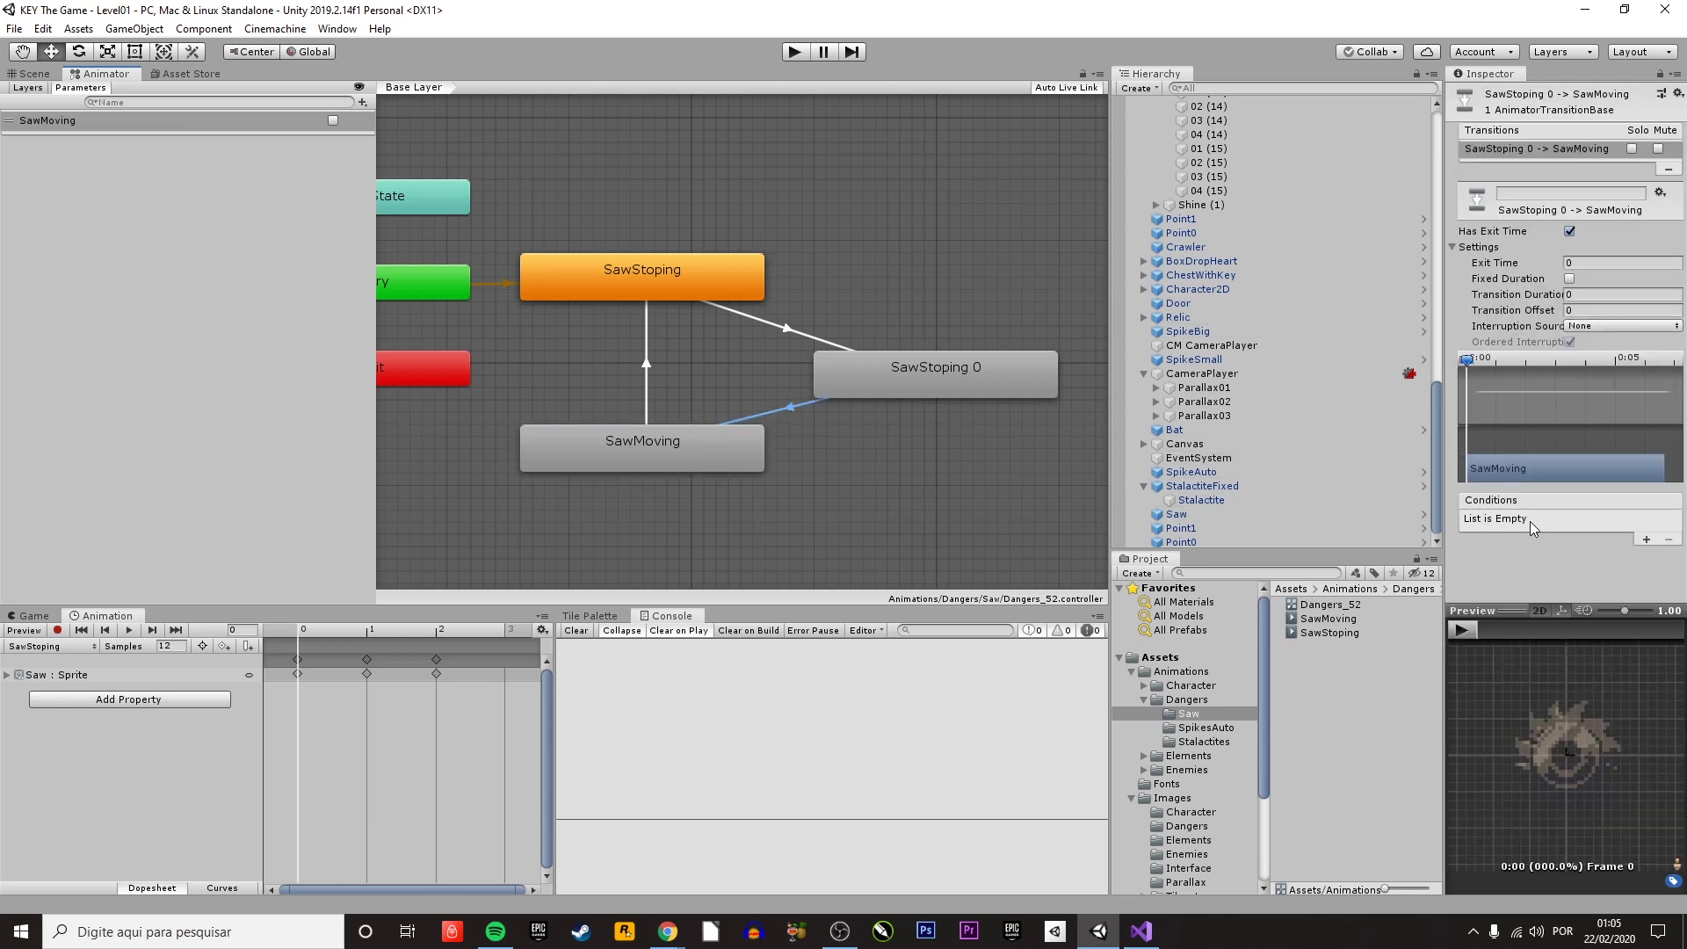
pyautogui.click(804, 330)
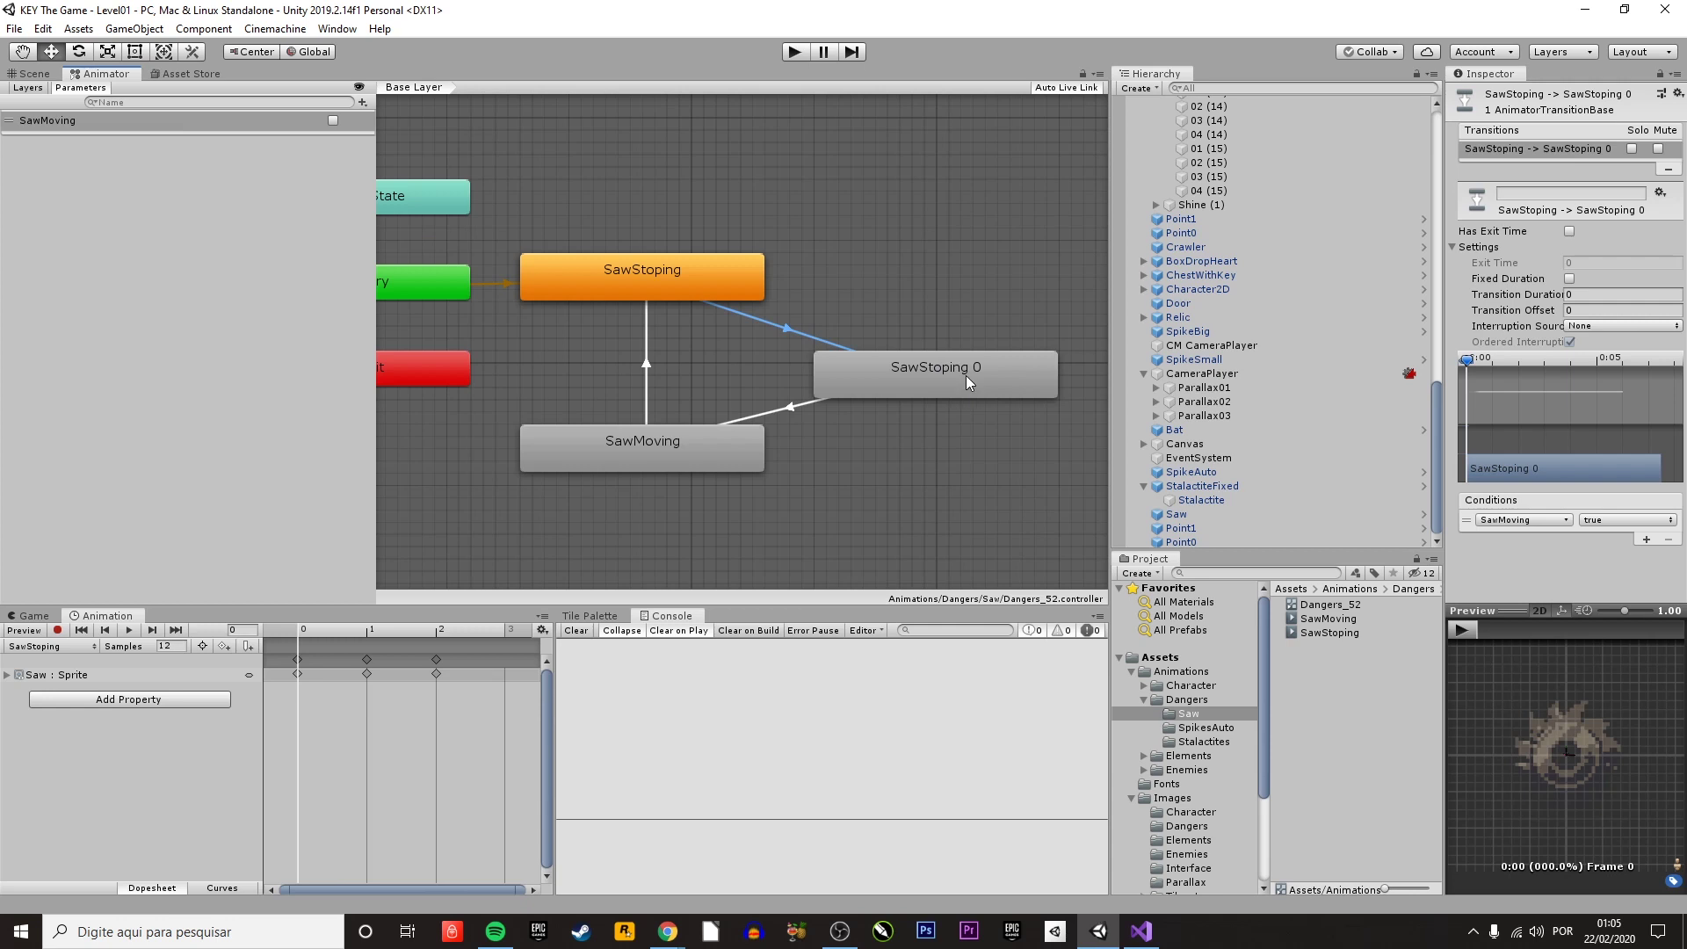
pyautogui.click(891, 378)
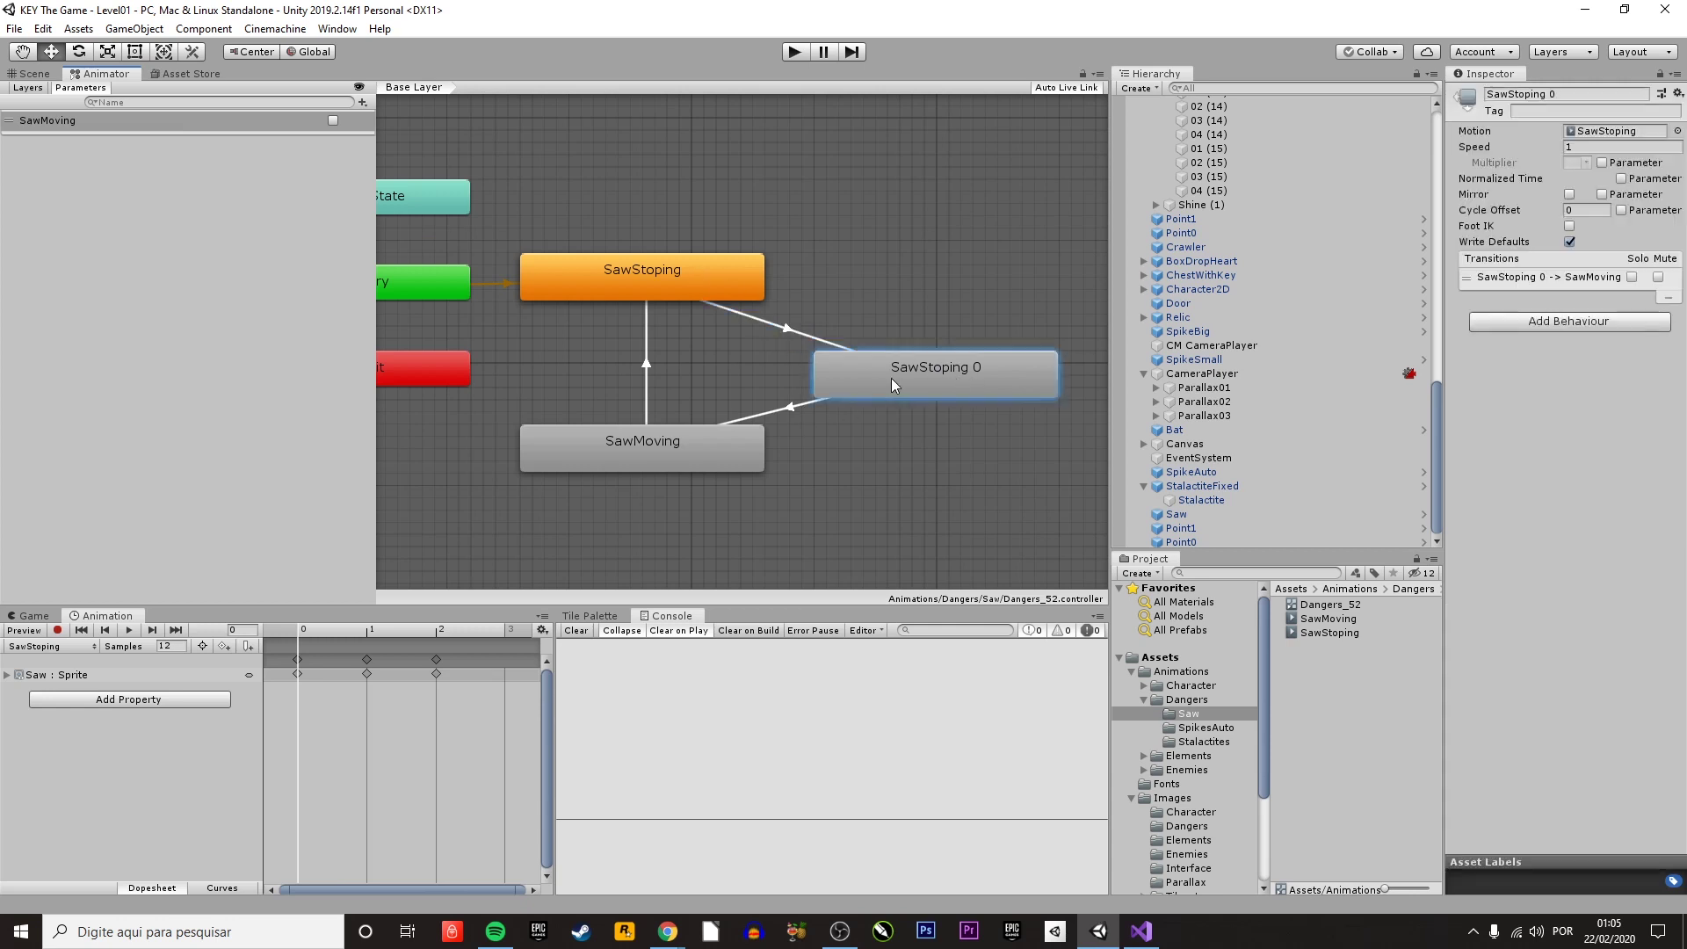
pyautogui.click(717, 424)
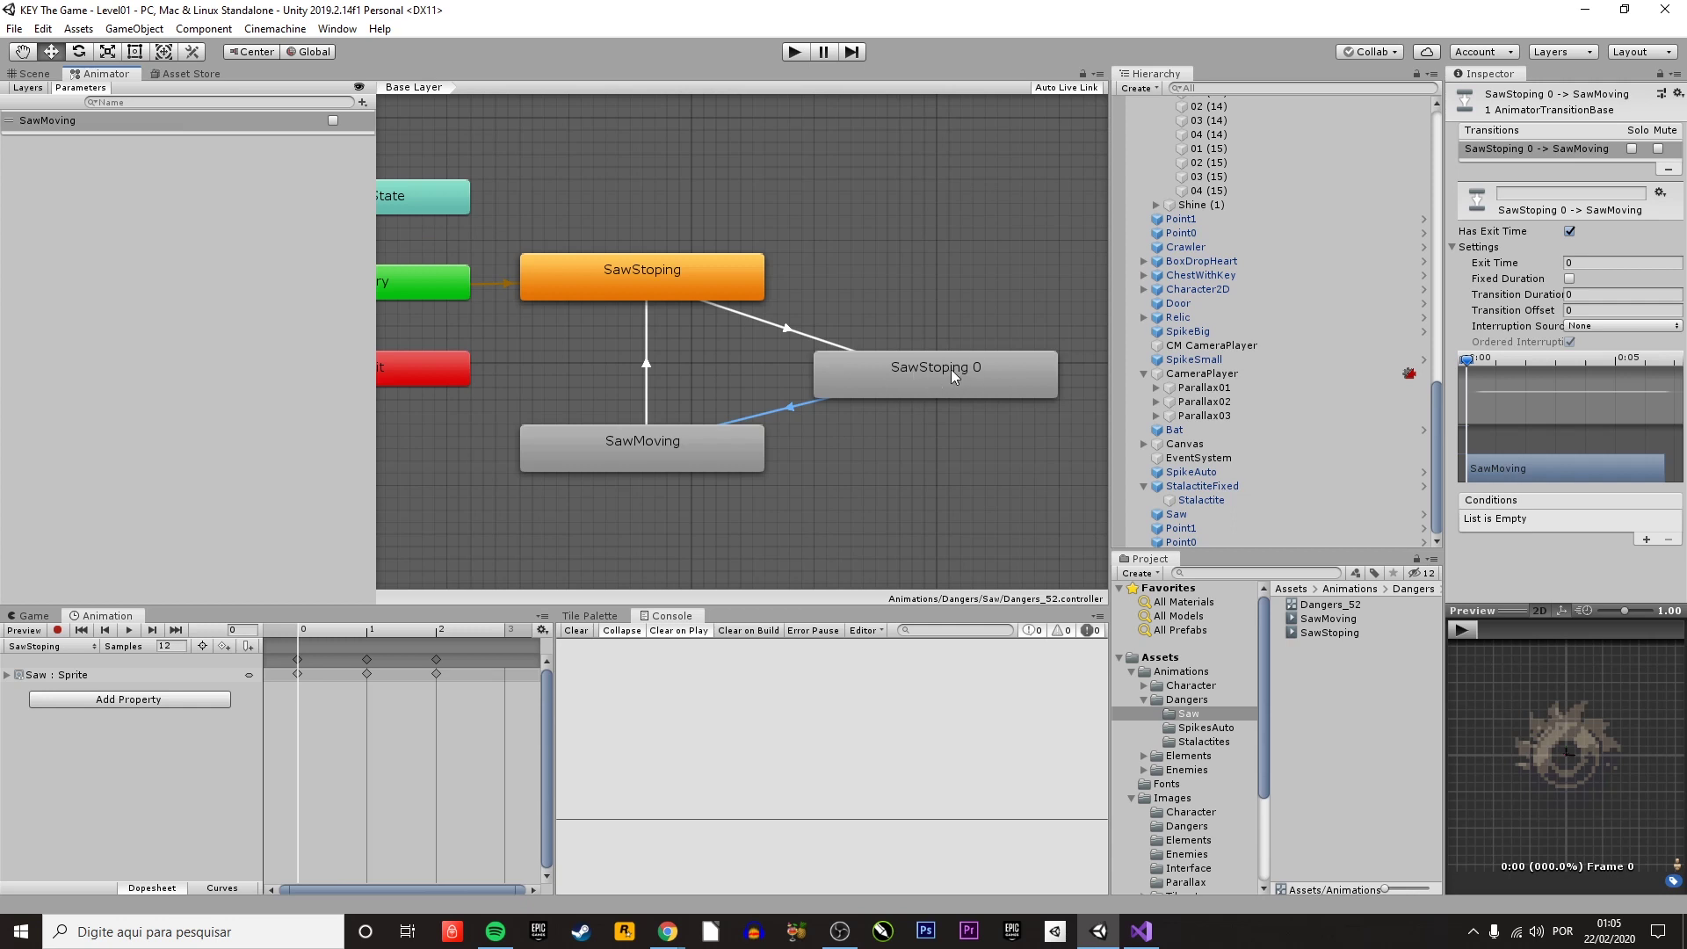
pyautogui.click(660, 451)
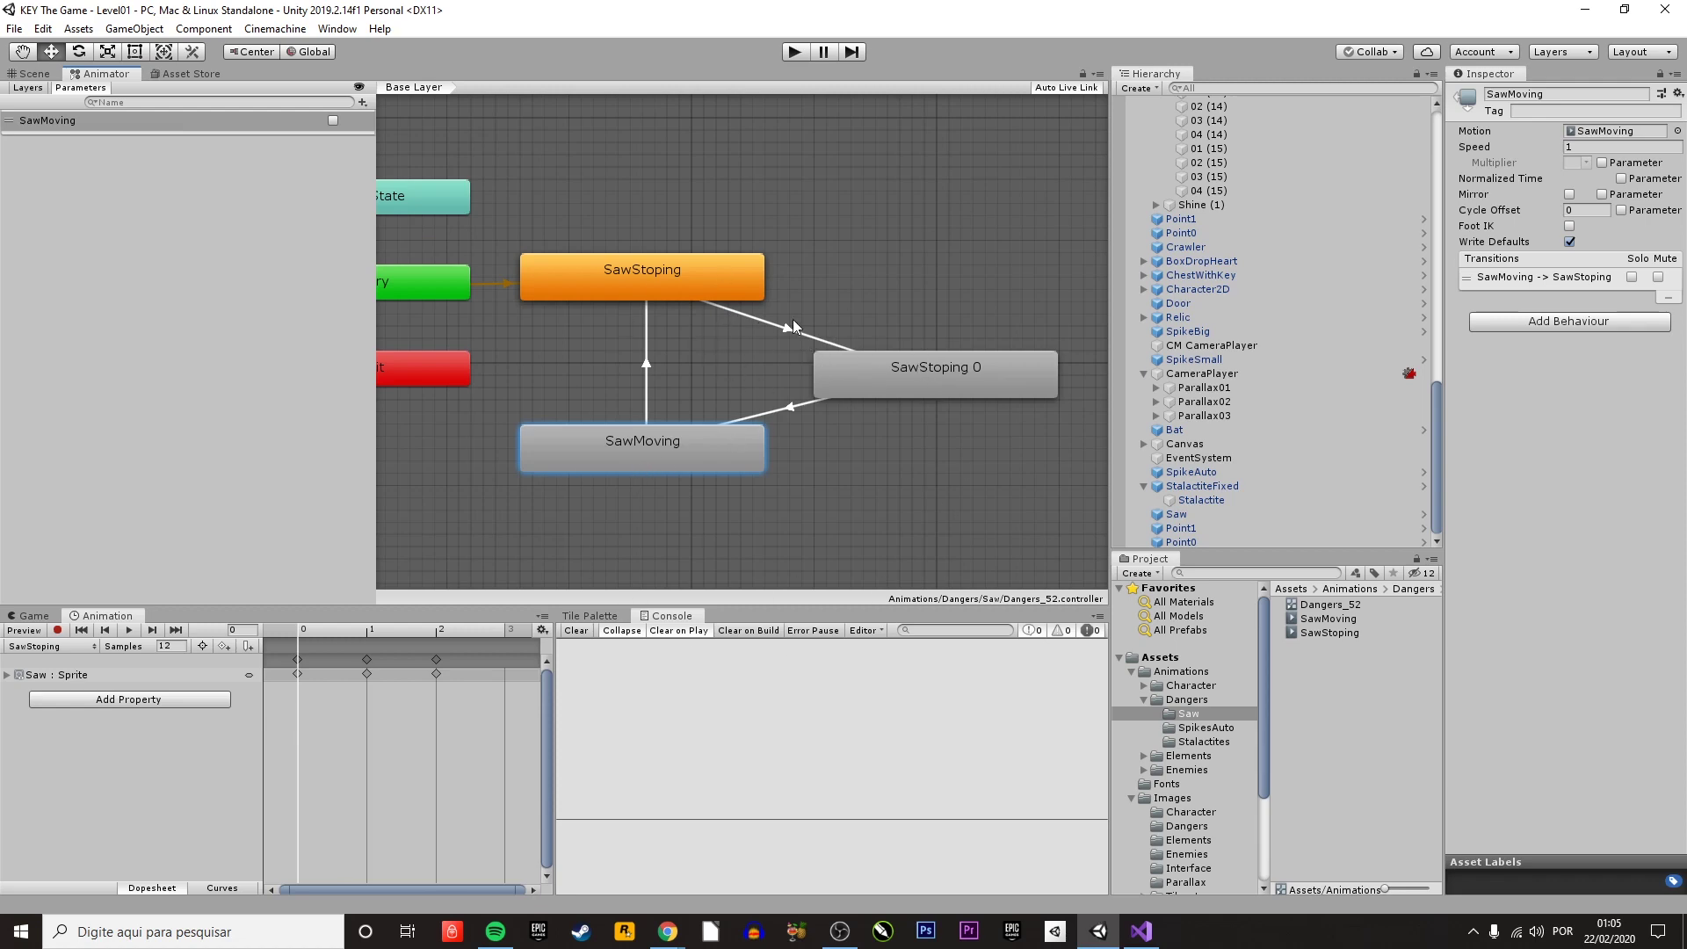
pyautogui.doubleClick(1176, 514)
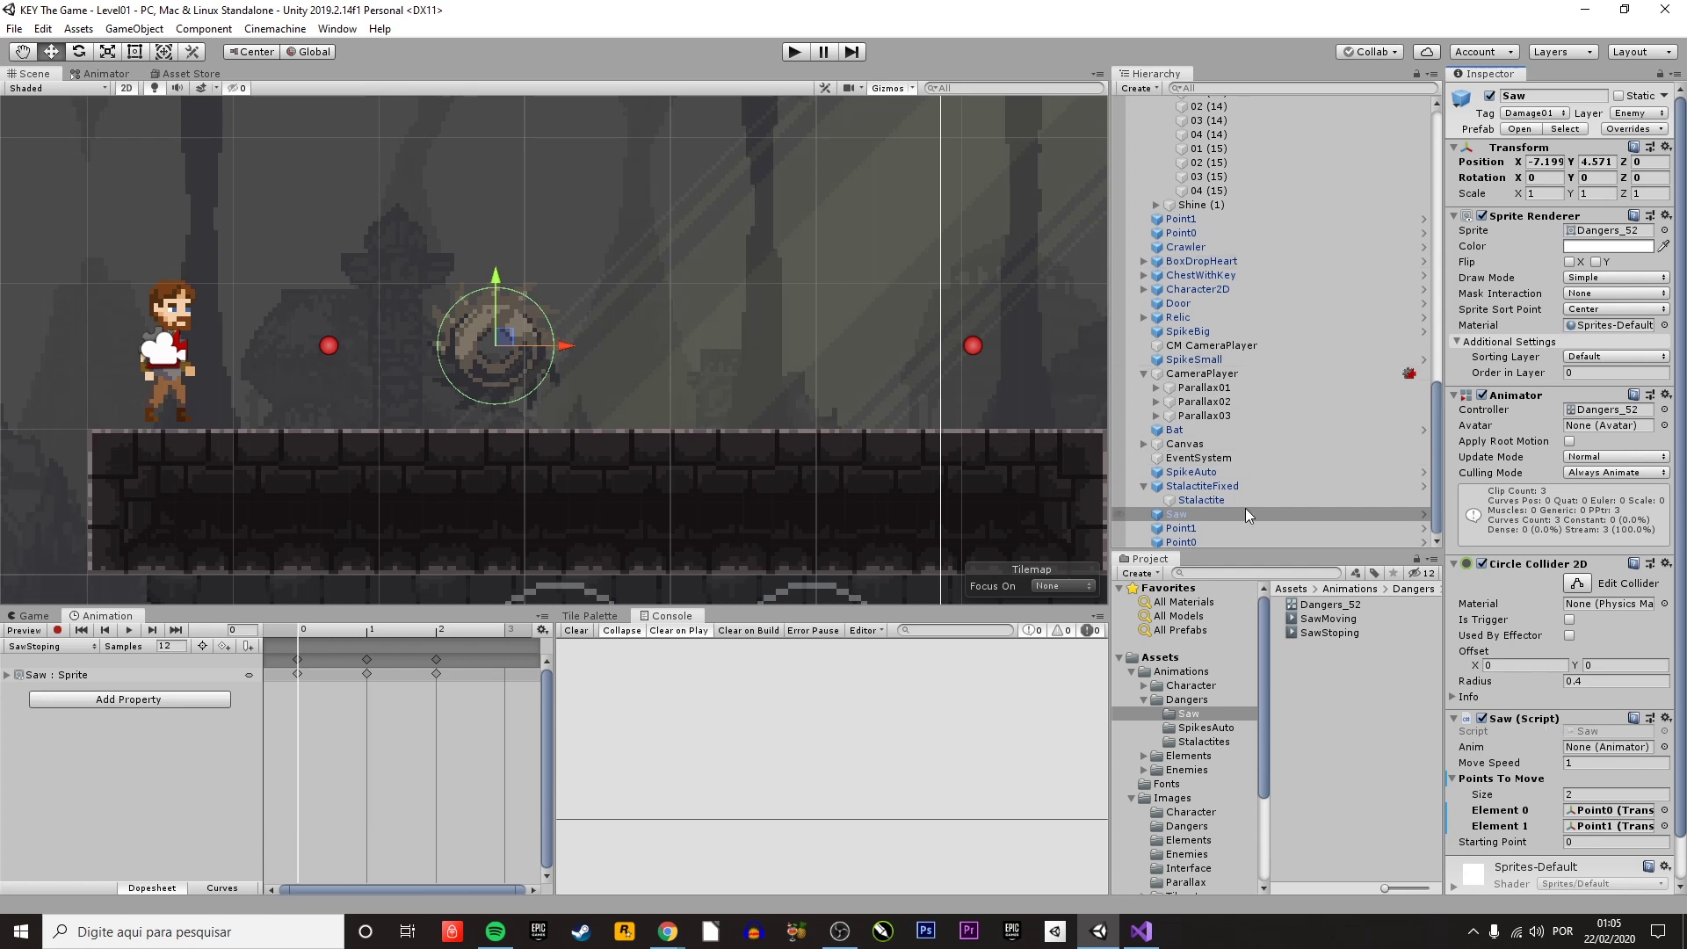
# - Leave the Saw's tag as Damage01 and put it on the Enemy layer
pyautogui.click(1529, 114)
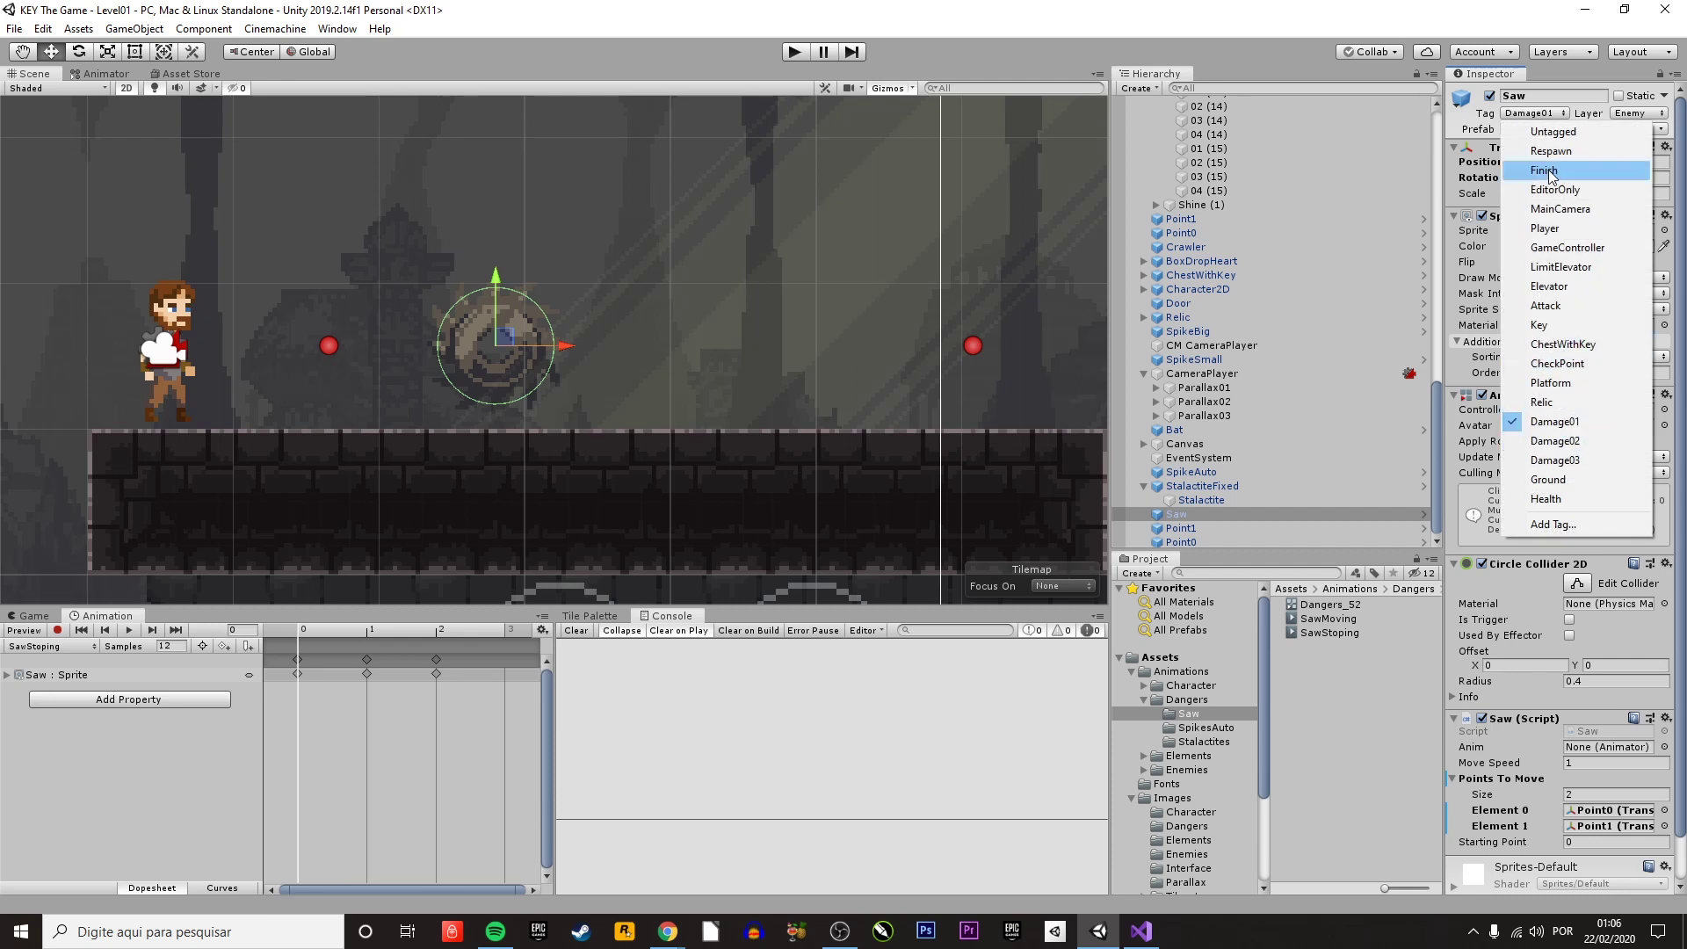
pyautogui.click(1541, 120)
pyautogui.click(1632, 115)
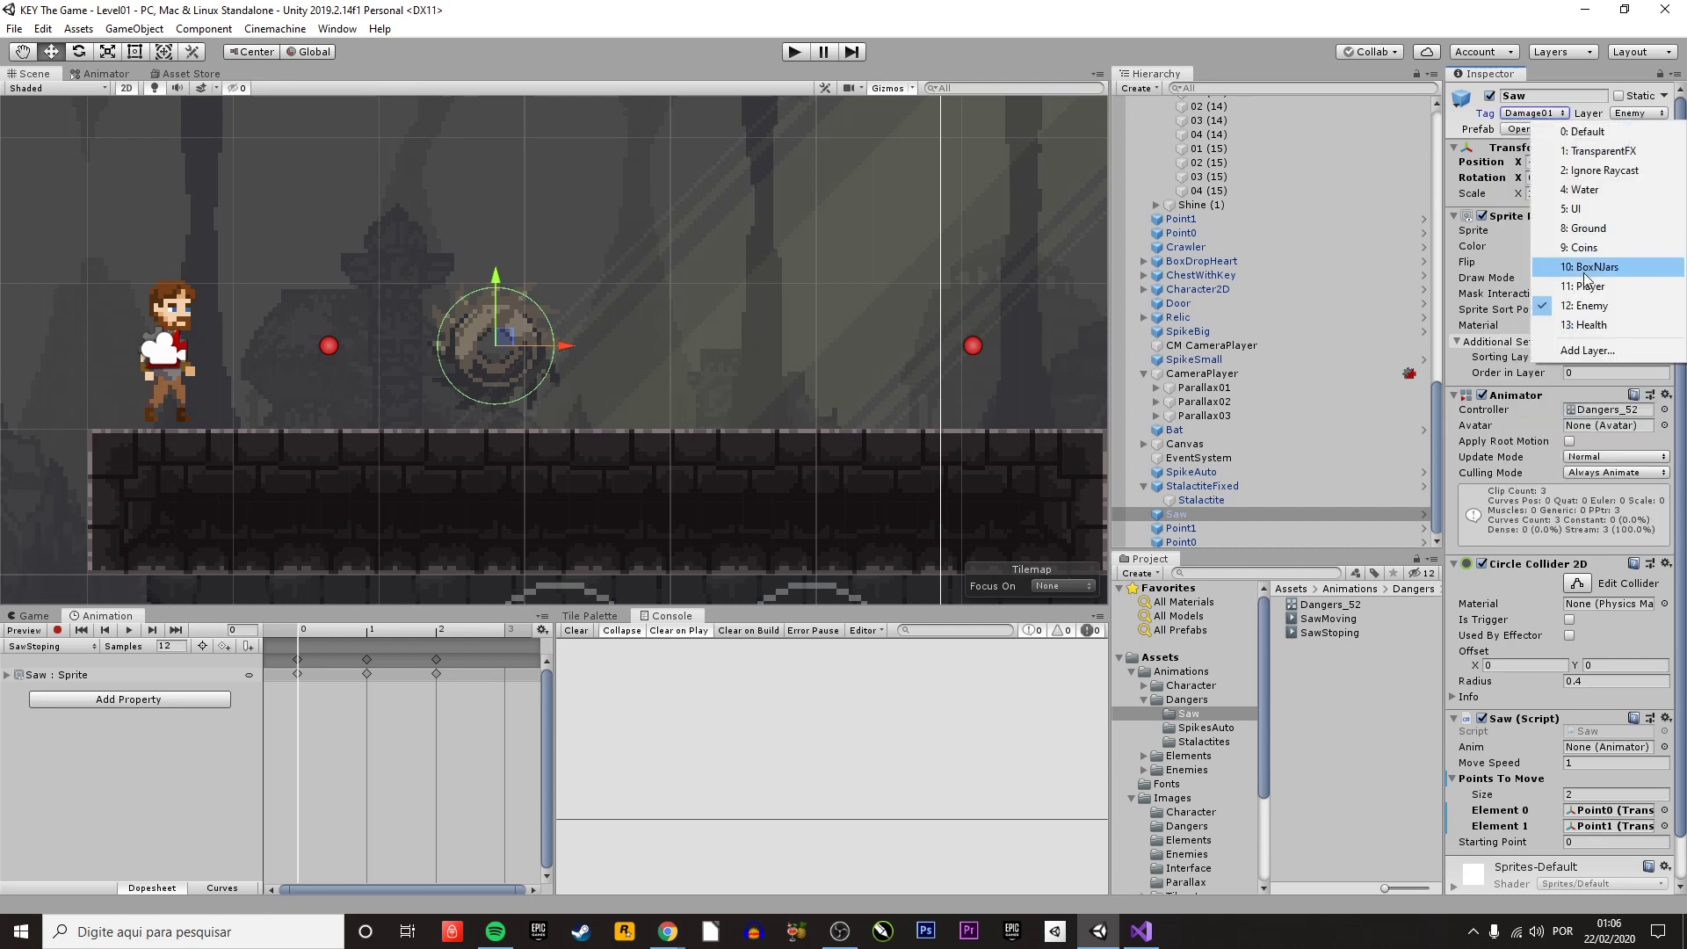
pyautogui.click(1589, 308)
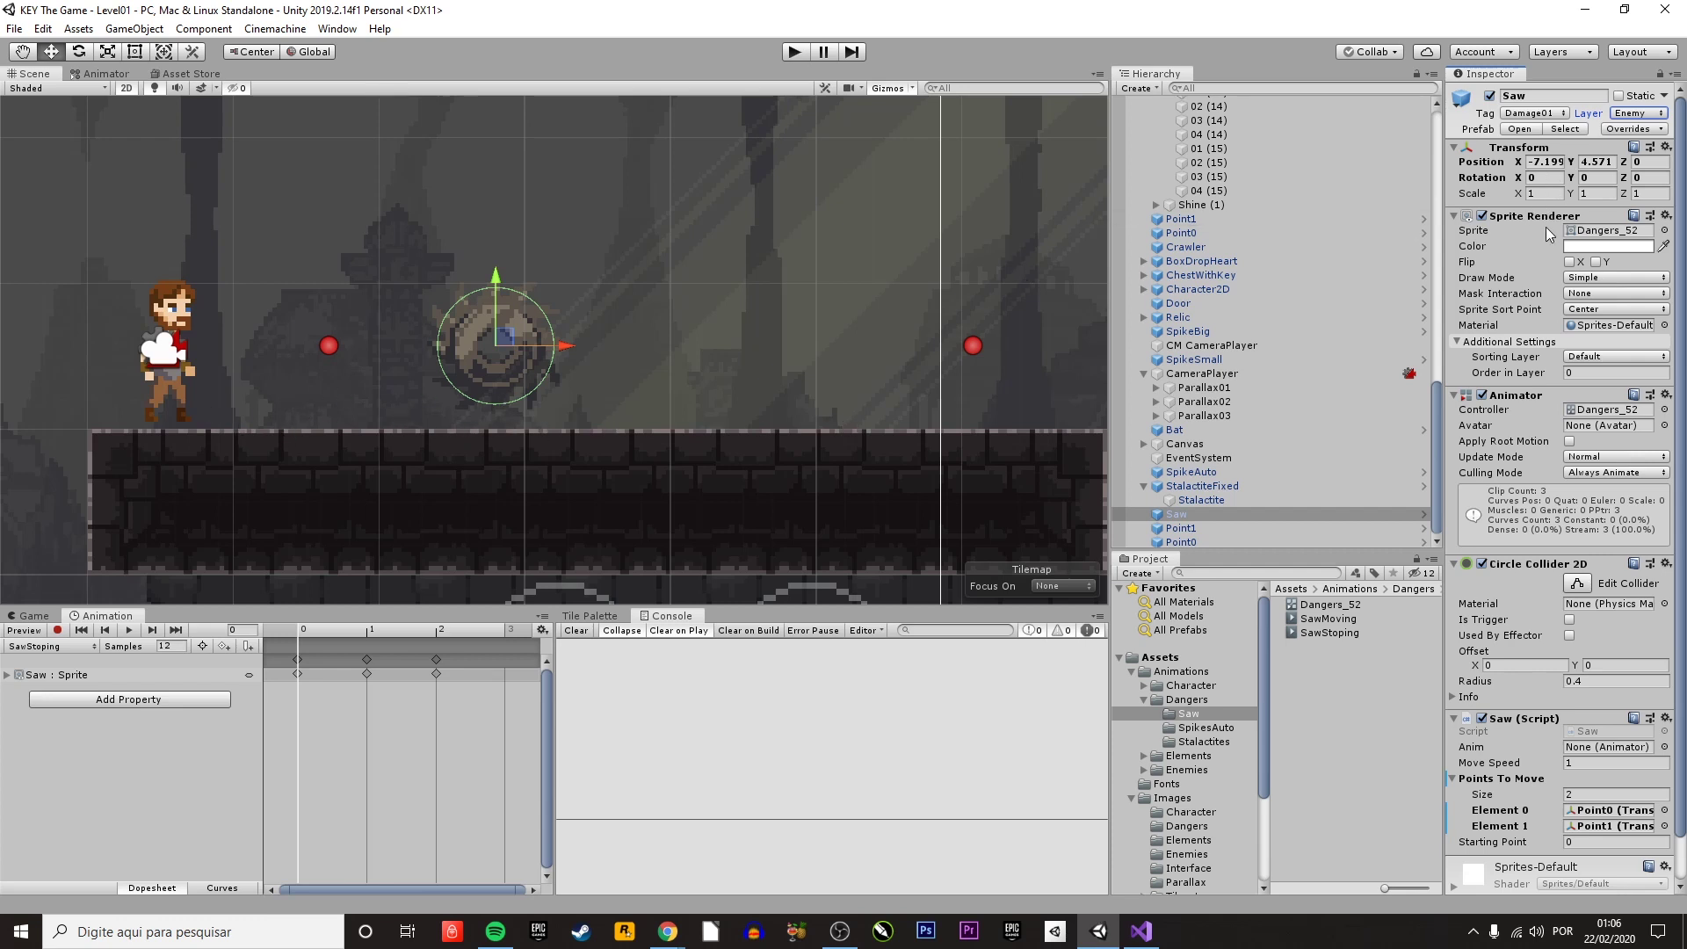
pyautogui.scroll(-3, 1559, 572)
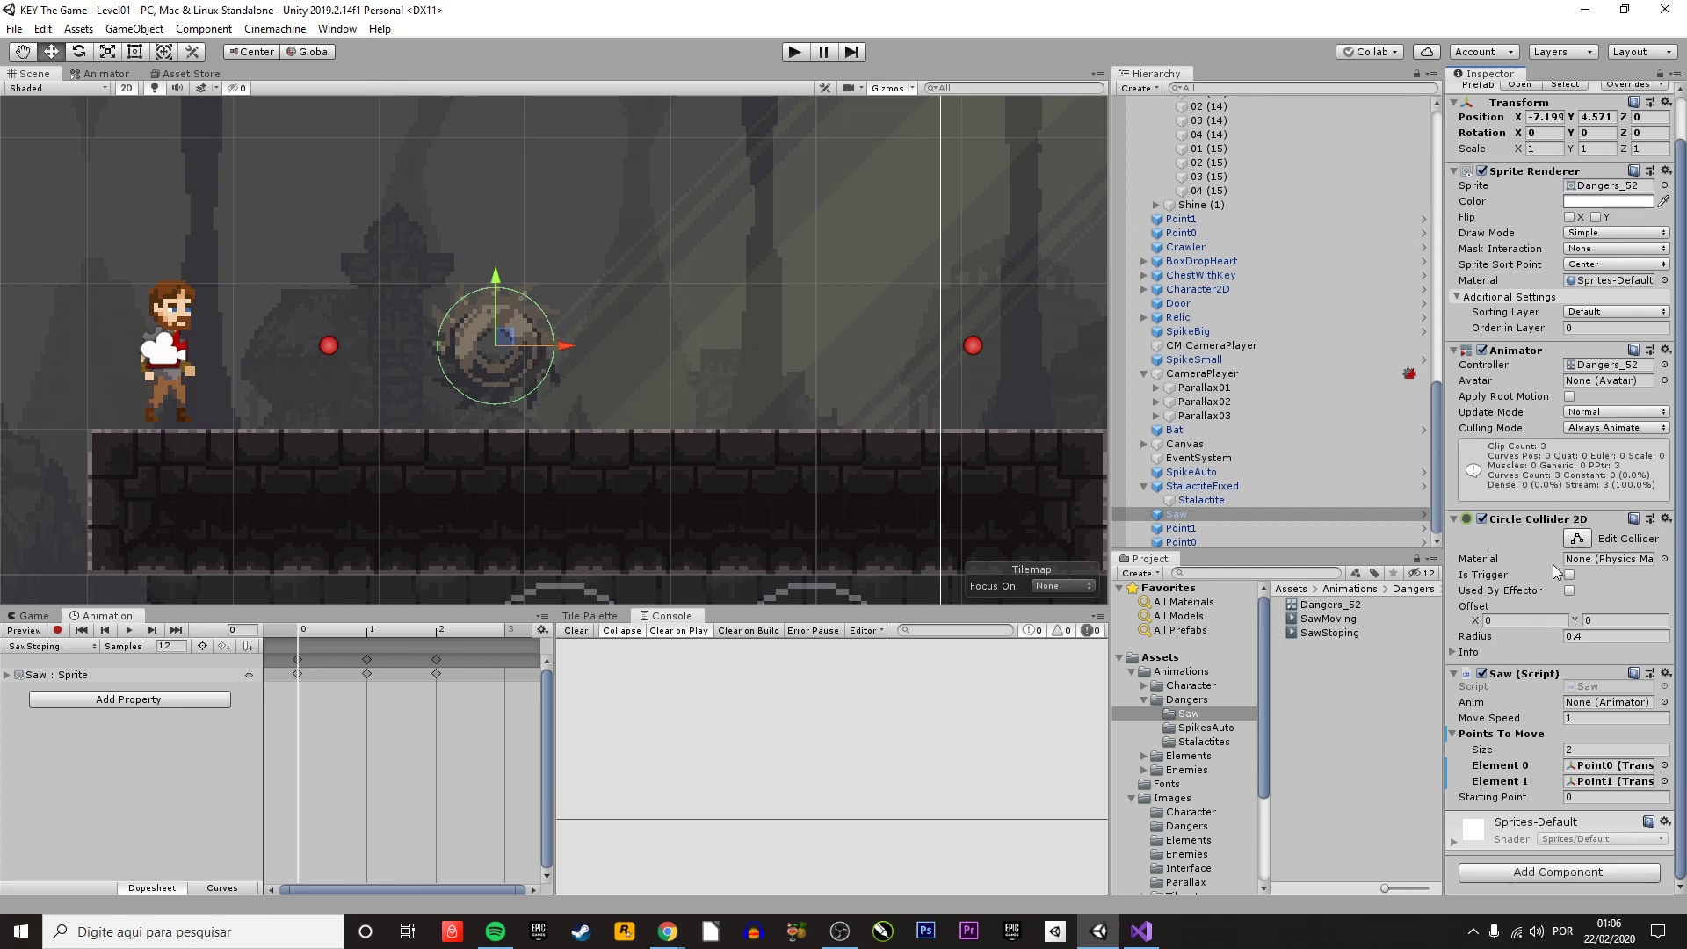
pyautogui.click(1603, 783)
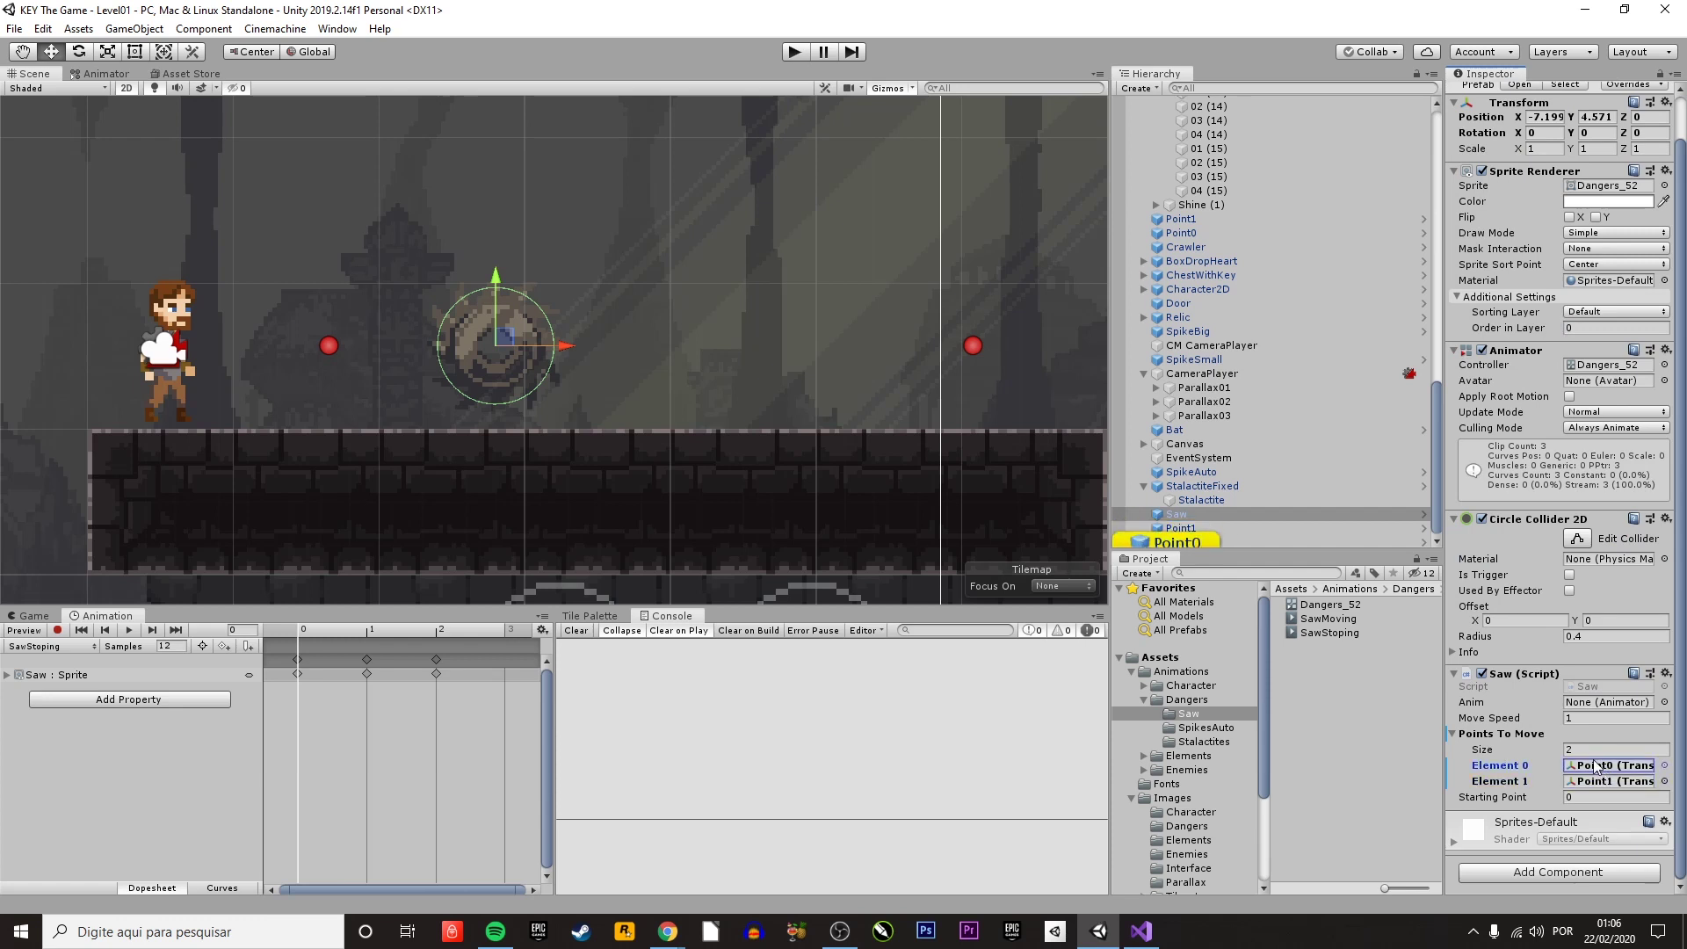
pyautogui.click(1180, 528)
pyautogui.click(1178, 542)
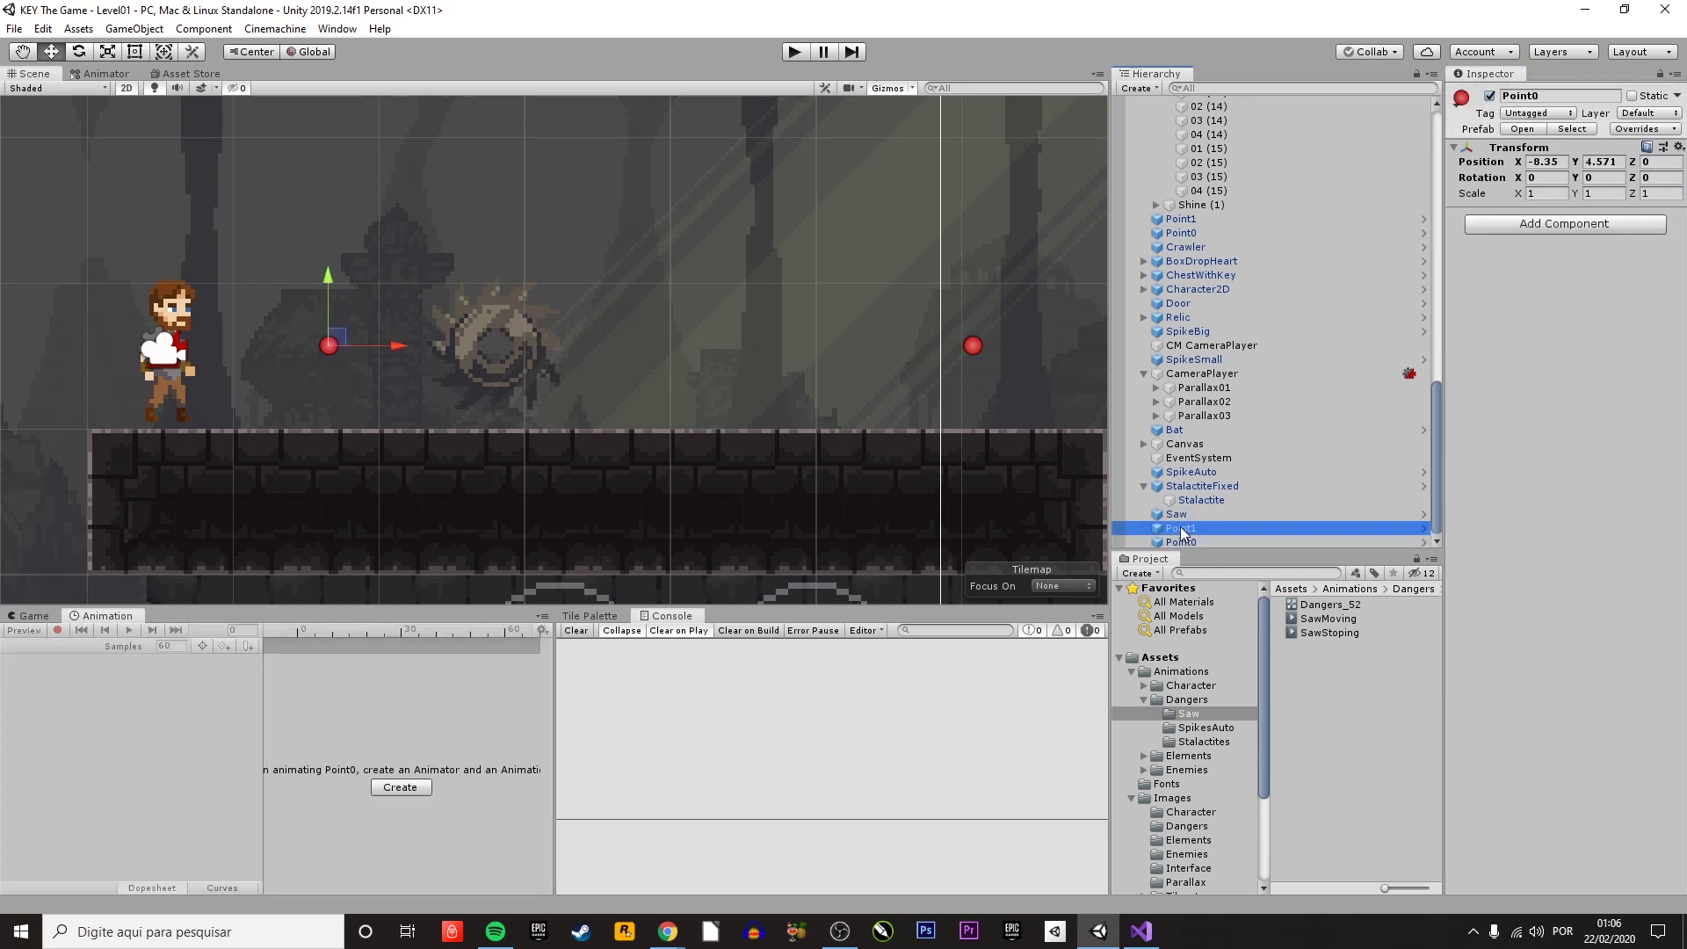
pyautogui.click(1179, 531)
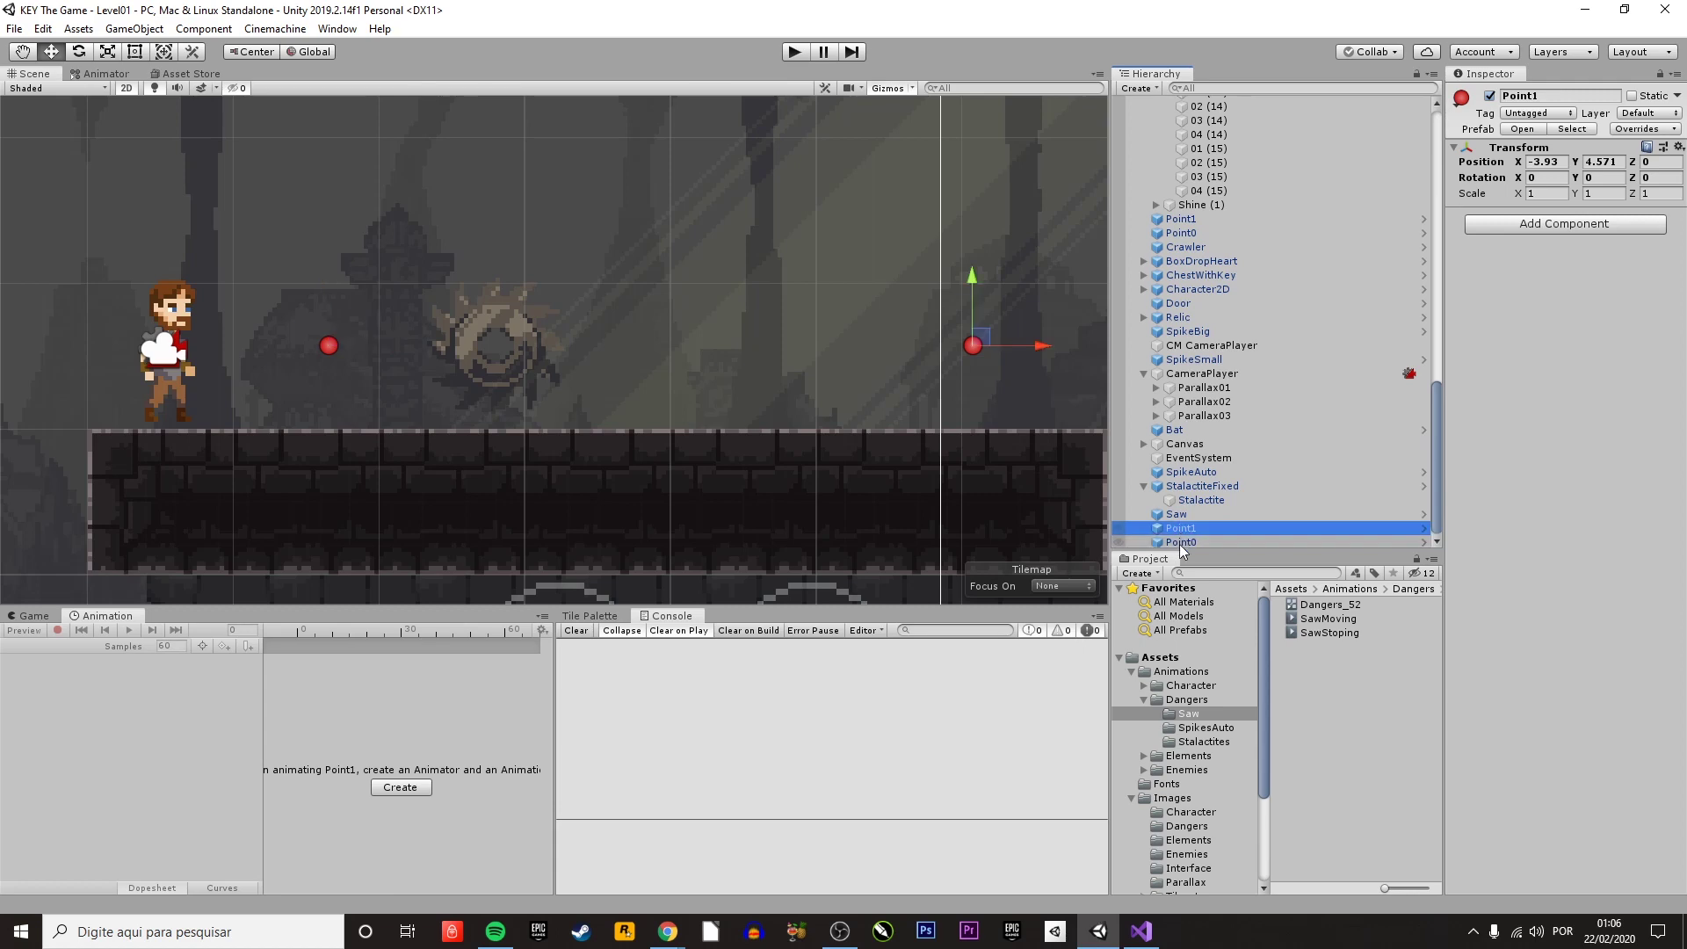
pyautogui.click(1180, 542)
pyautogui.scroll(-5, 650, 404)
pyautogui.scroll(-3, 498, 453)
pyautogui.scroll(8, 905, 304)
pyautogui.moveTo(906, 303); pyautogui.dragTo(563, 391, button='middle')
pyautogui.scroll(5, 722, 394)
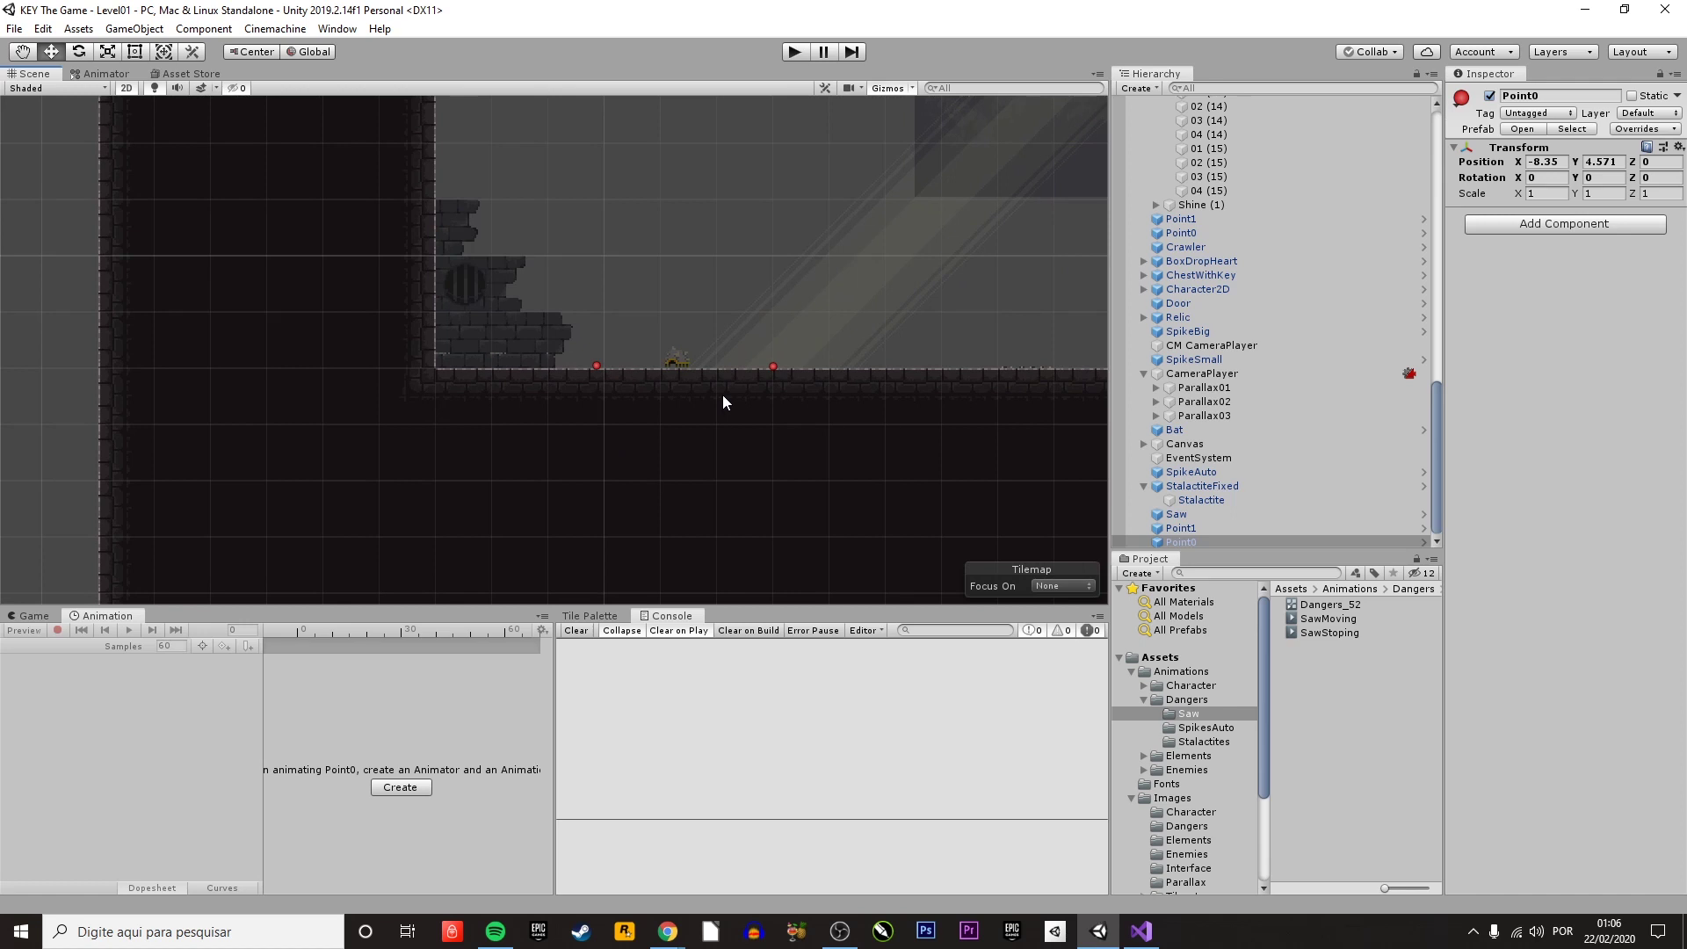
pyautogui.scroll(3, 677, 346)
pyautogui.scroll(2, 624, 335)
pyautogui.click(625, 335)
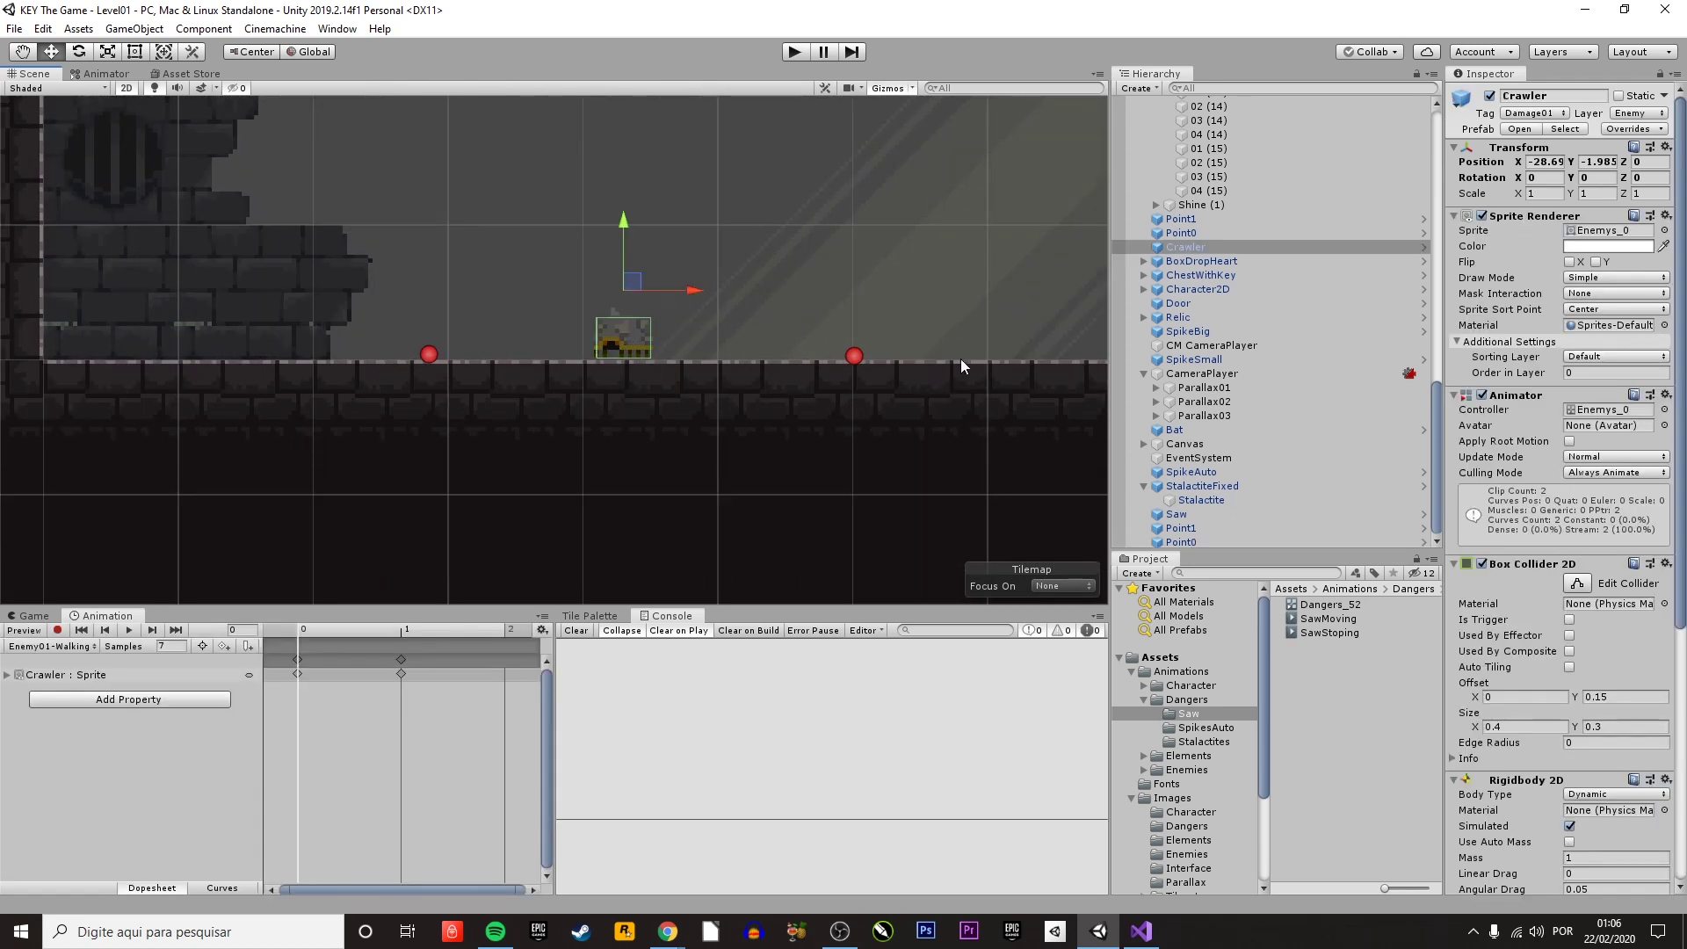
pyautogui.click(388, 364)
pyautogui.click(808, 364)
pyautogui.click(374, 362)
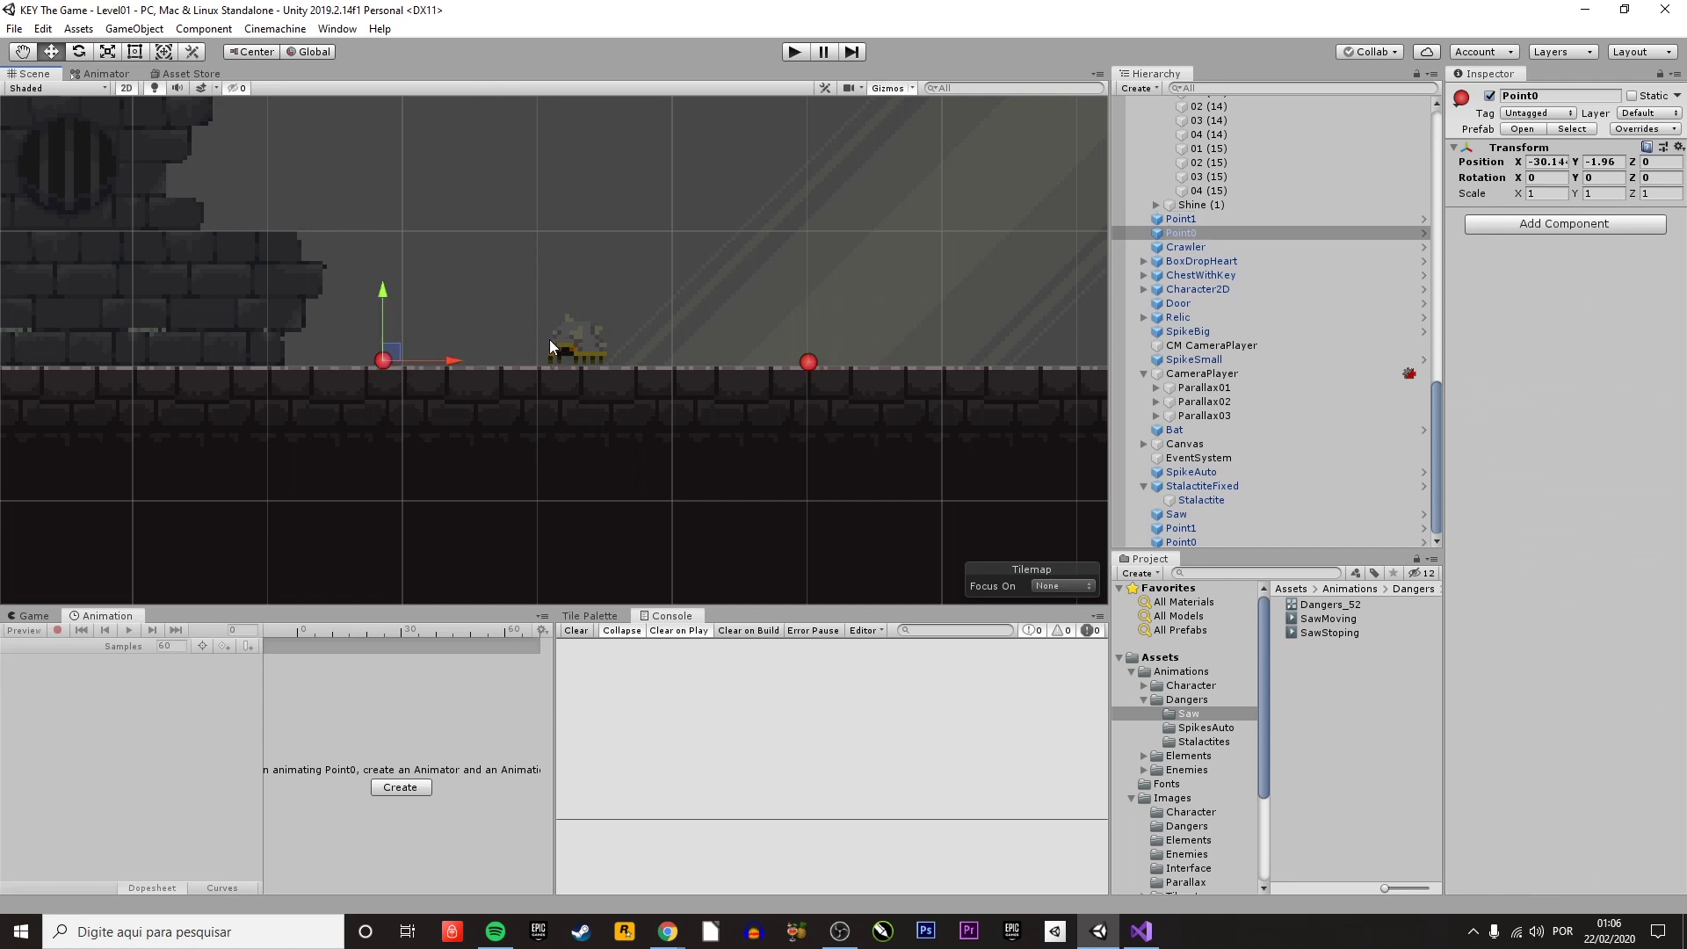
pyautogui.scroll(-2, 541, 357)
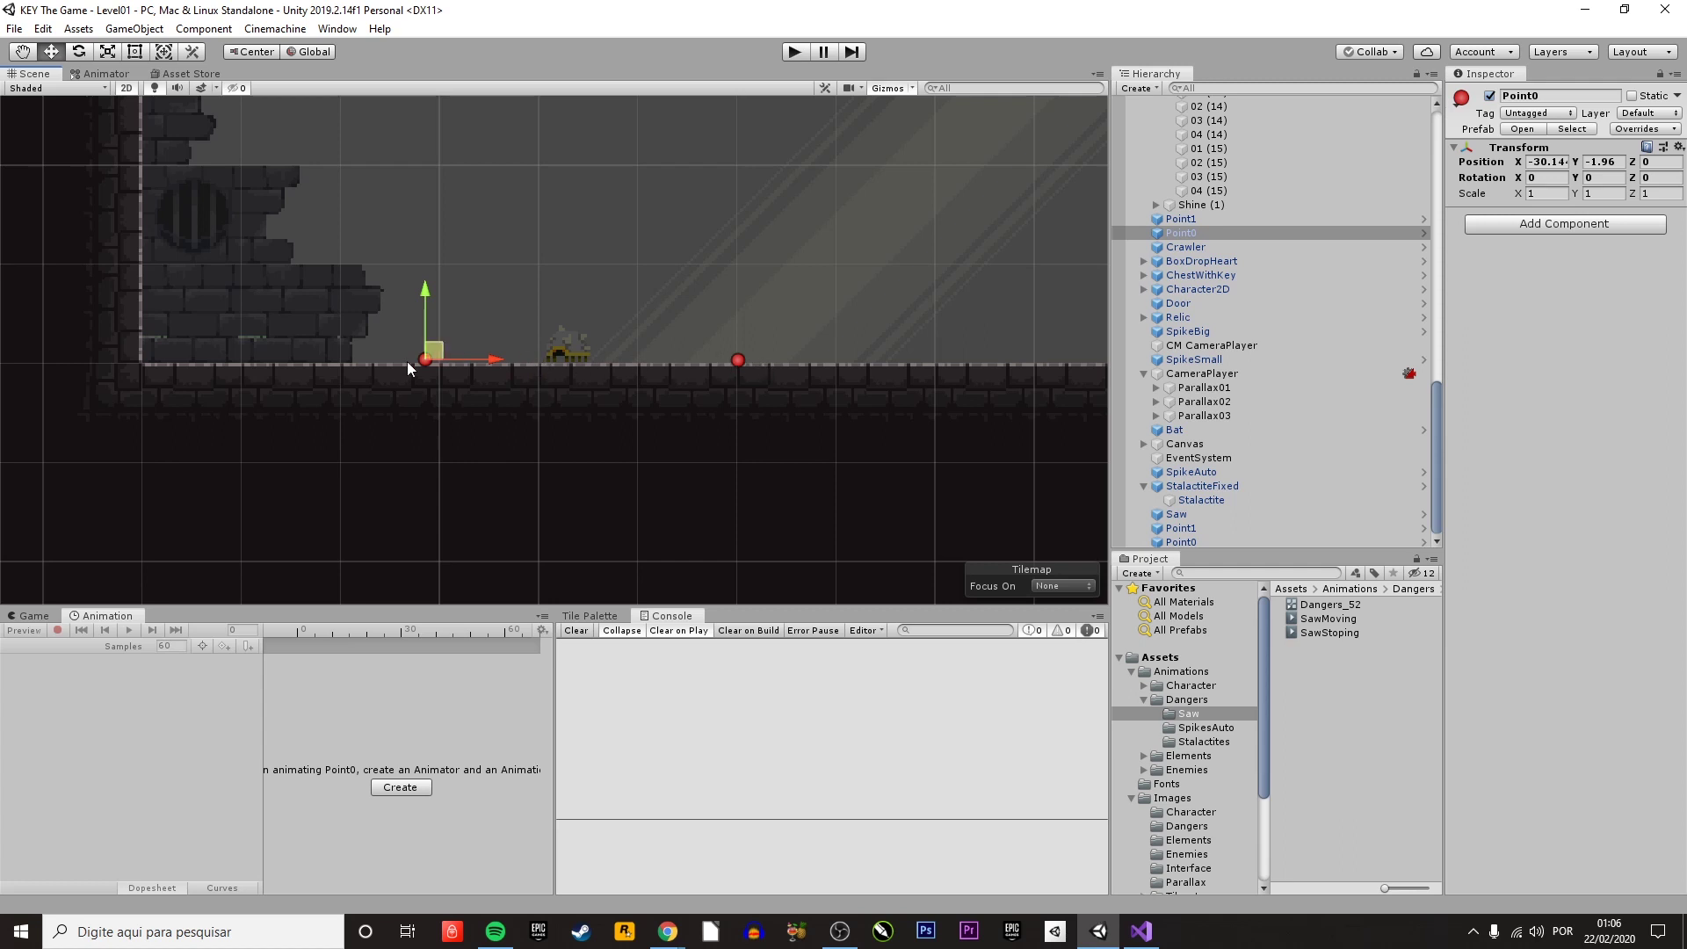
pyautogui.scroll(-2, 438, 377)
pyautogui.moveTo(564, 396); pyautogui.dragTo(566, 461, button='middle')
pyautogui.scroll(2, 567, 463)
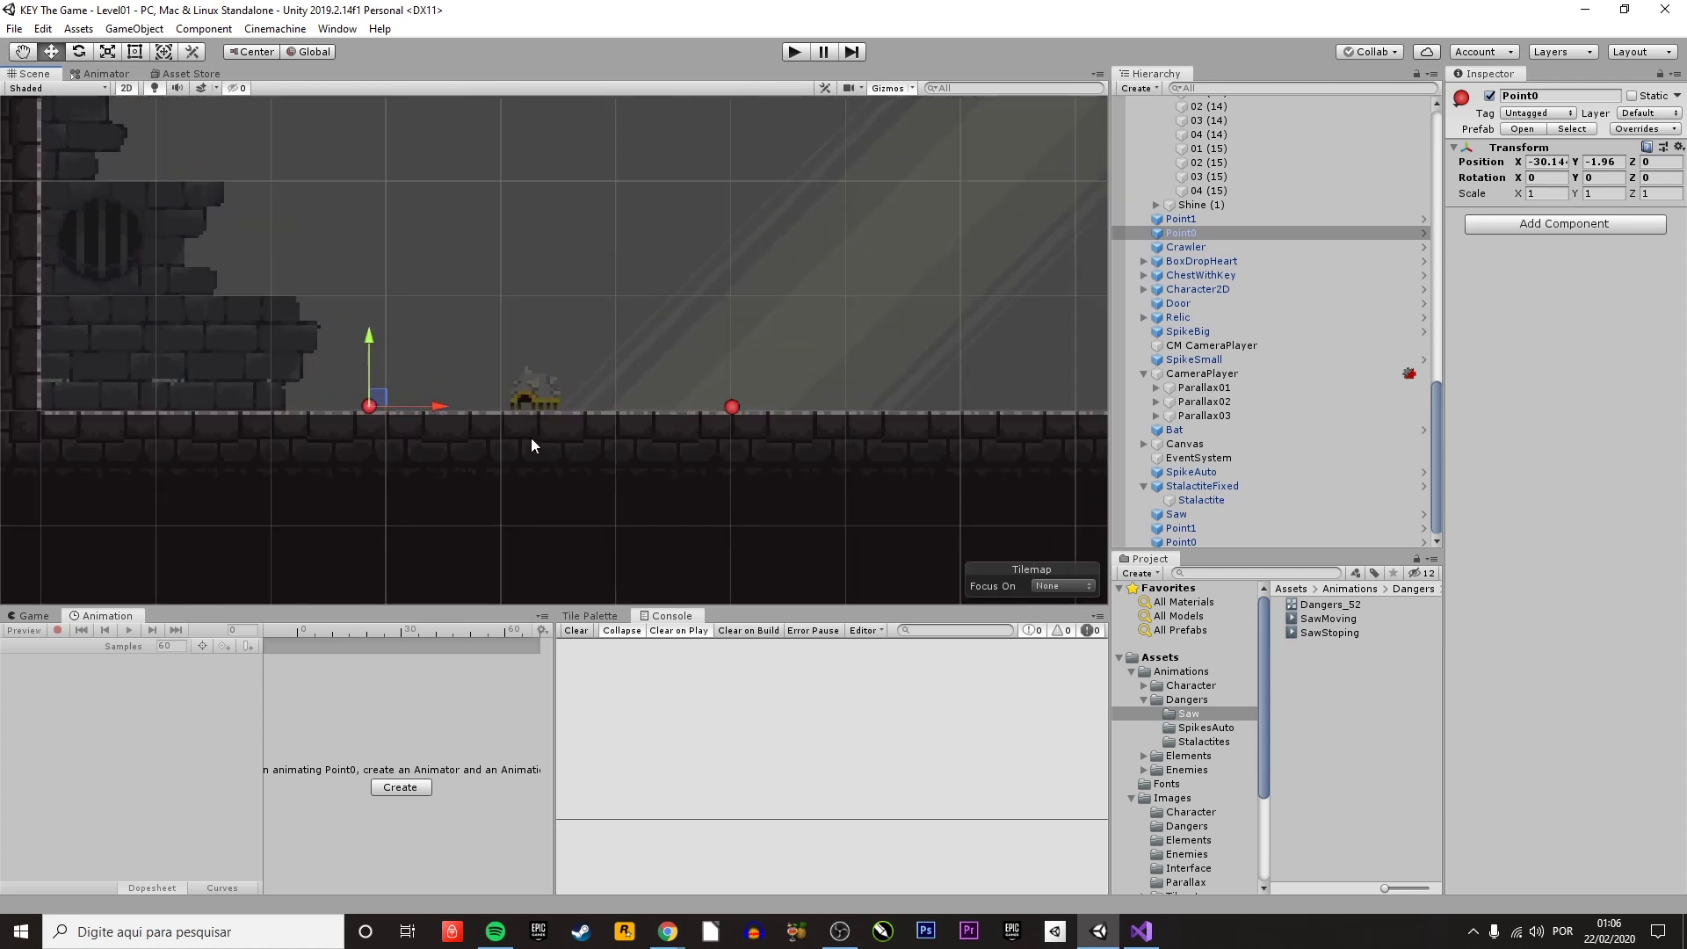
pyautogui.moveTo(429, 429); pyautogui.dragTo(139, 431)
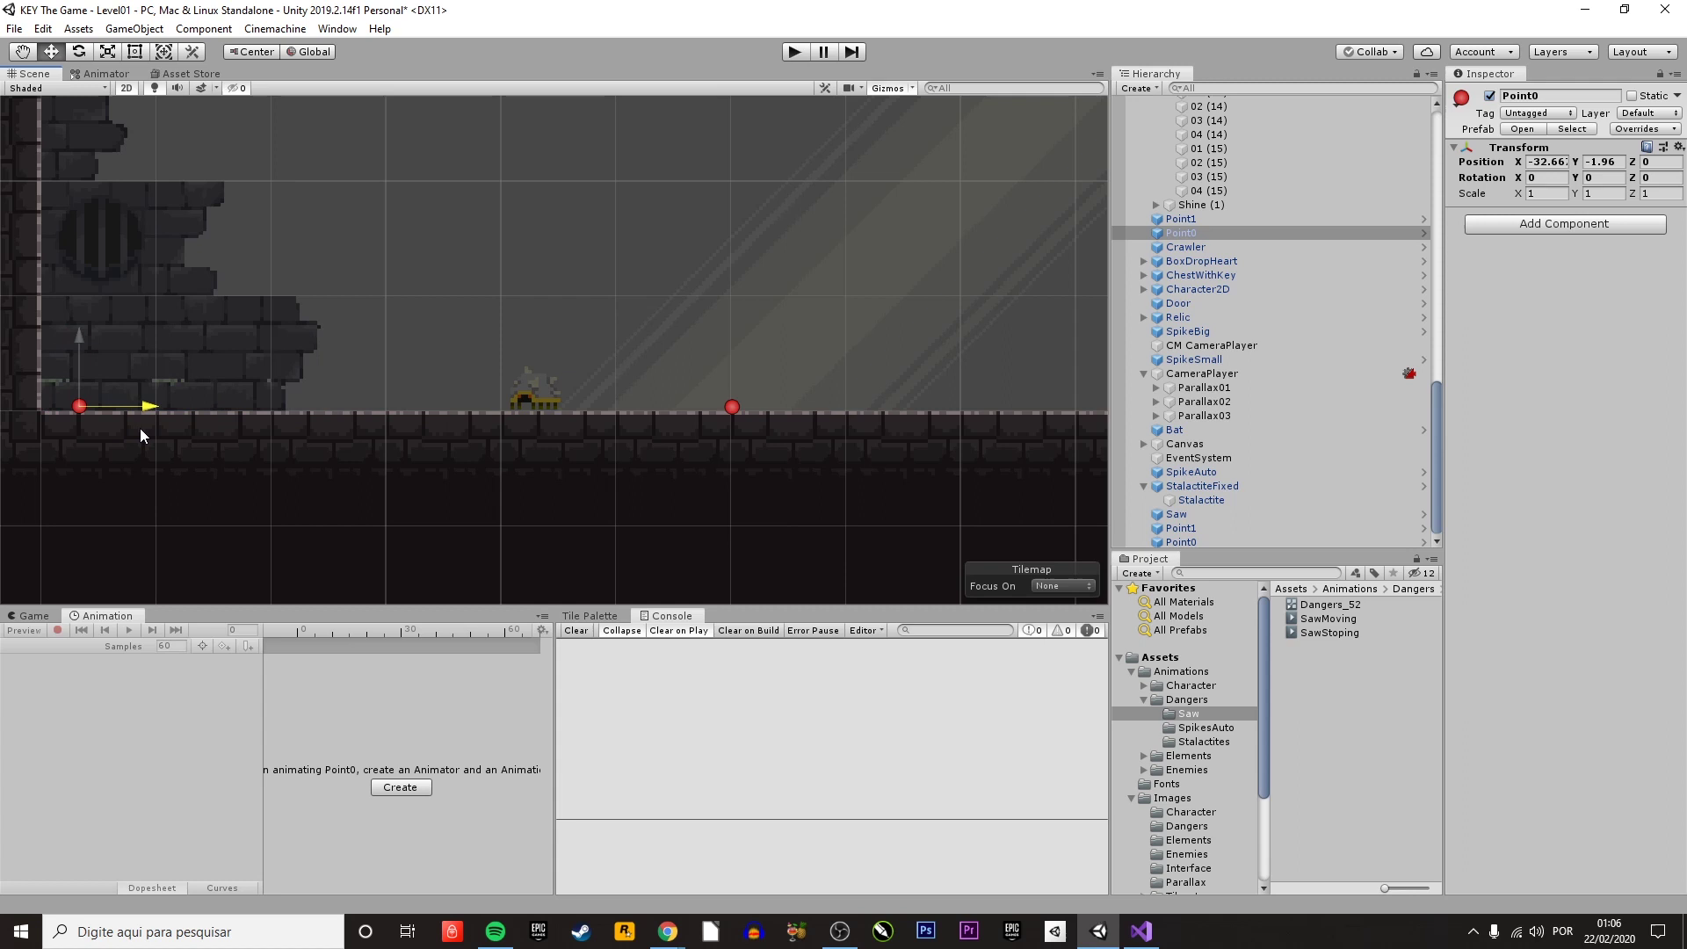
pyautogui.scroll(-3, 655, 444)
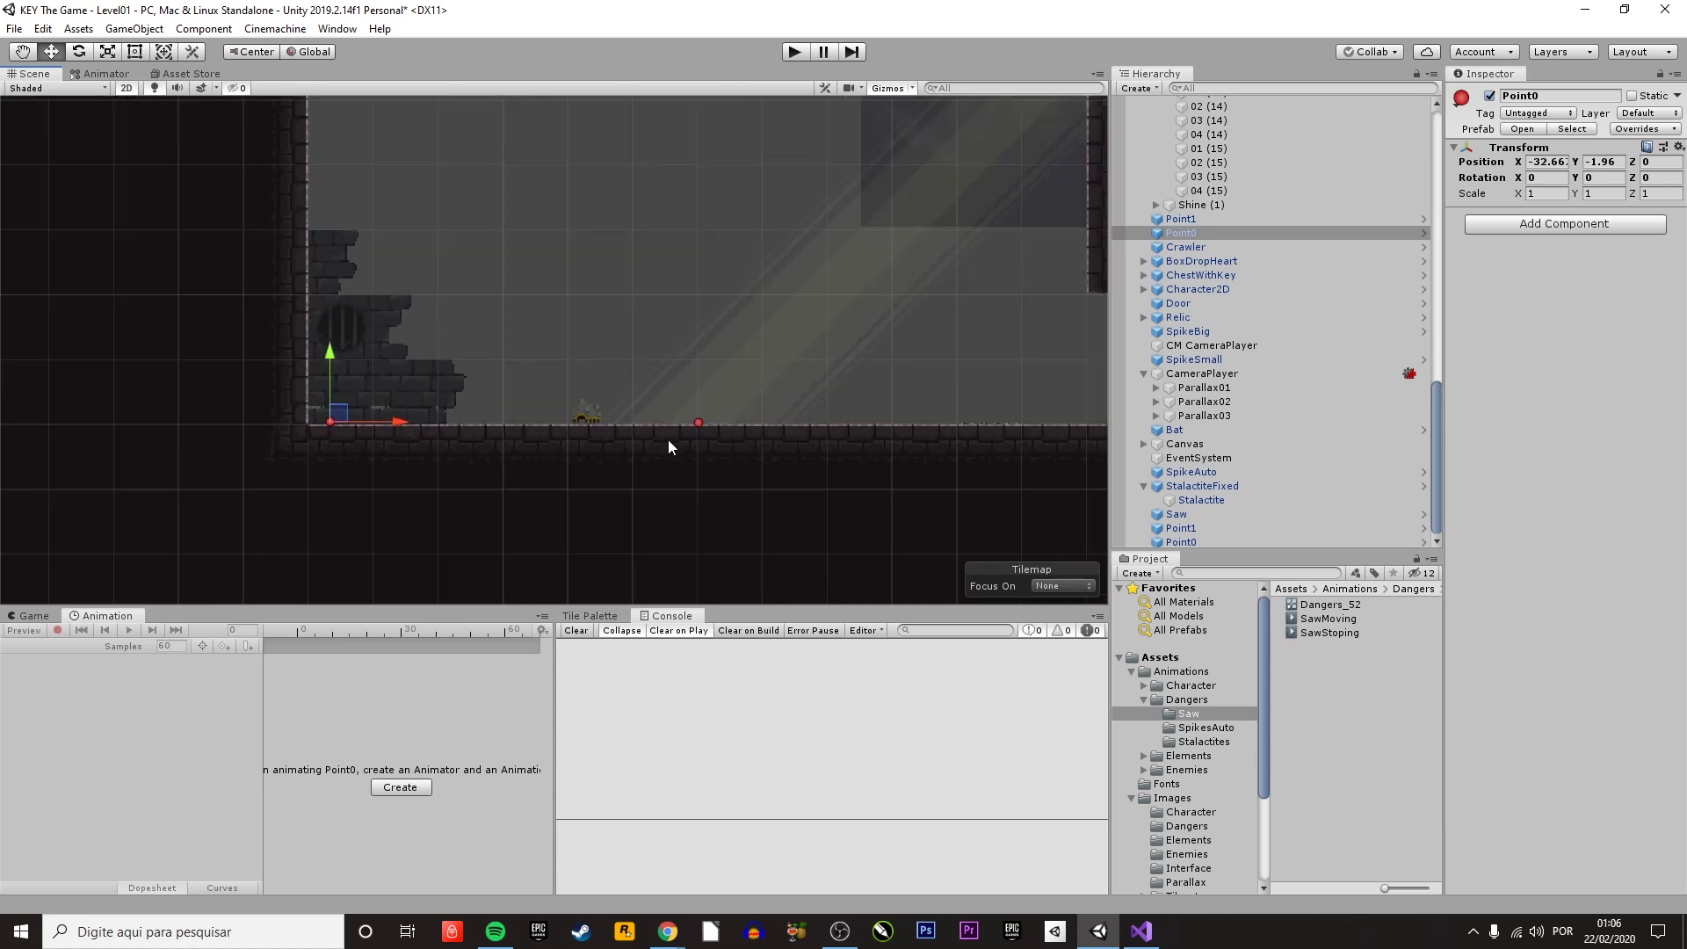
pyautogui.hotkey('ctrl', 'z')
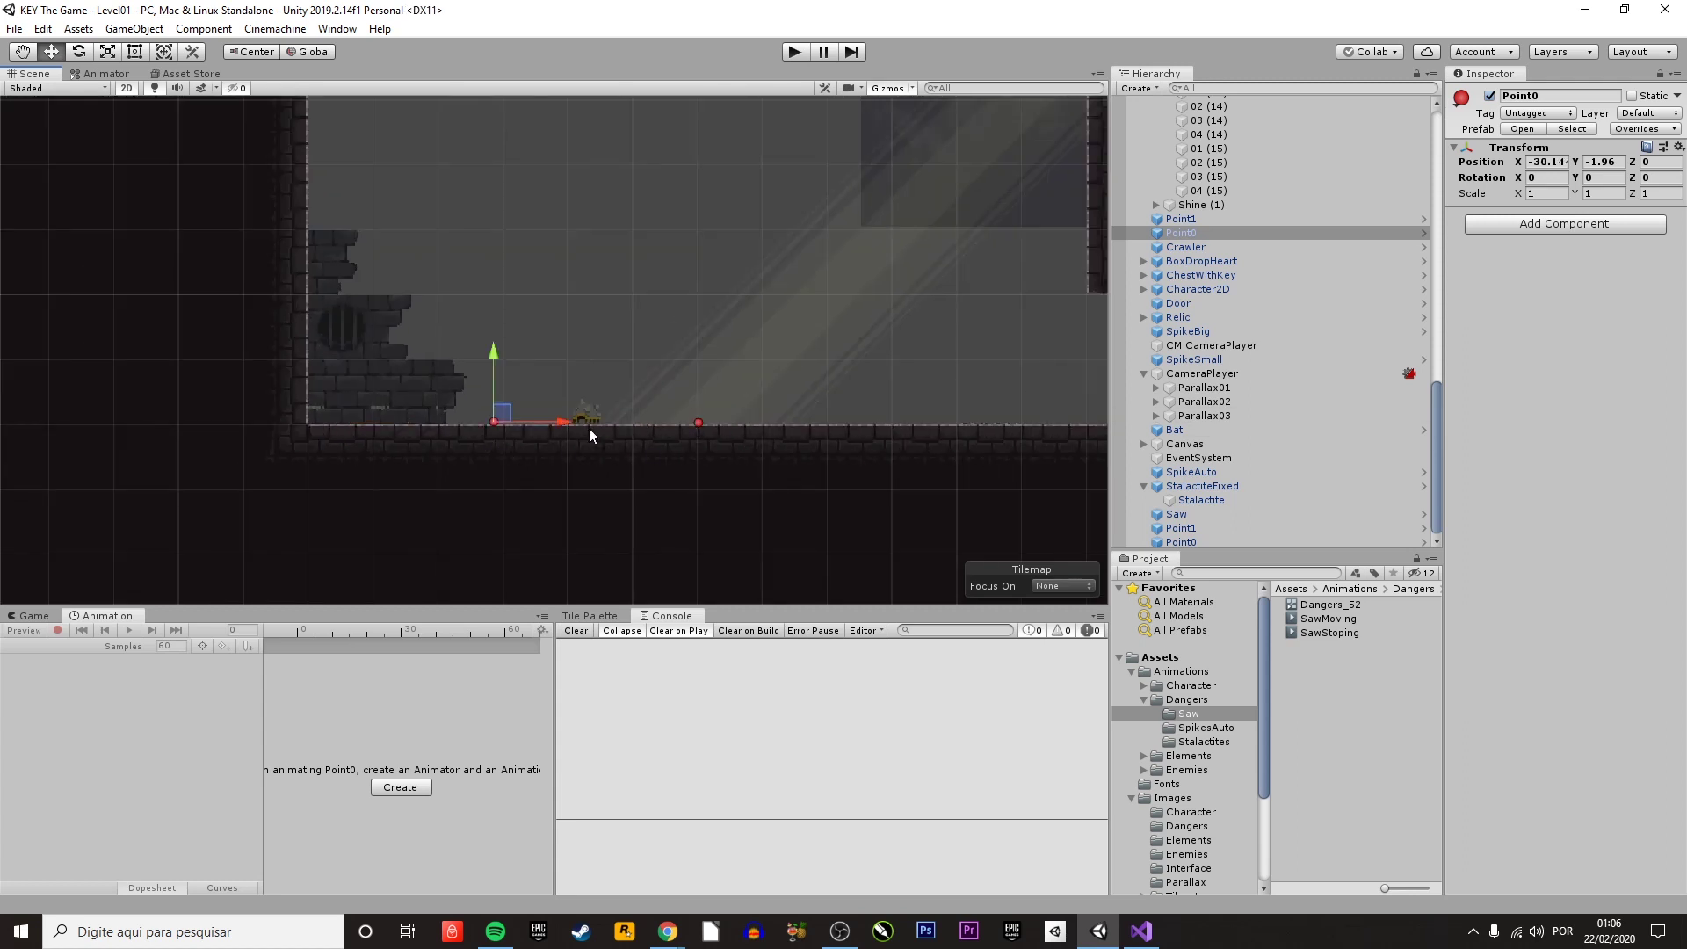
pyautogui.scroll(-2, 757, 423)
pyautogui.moveTo(983, 293); pyautogui.dragTo(661, 351, button='middle')
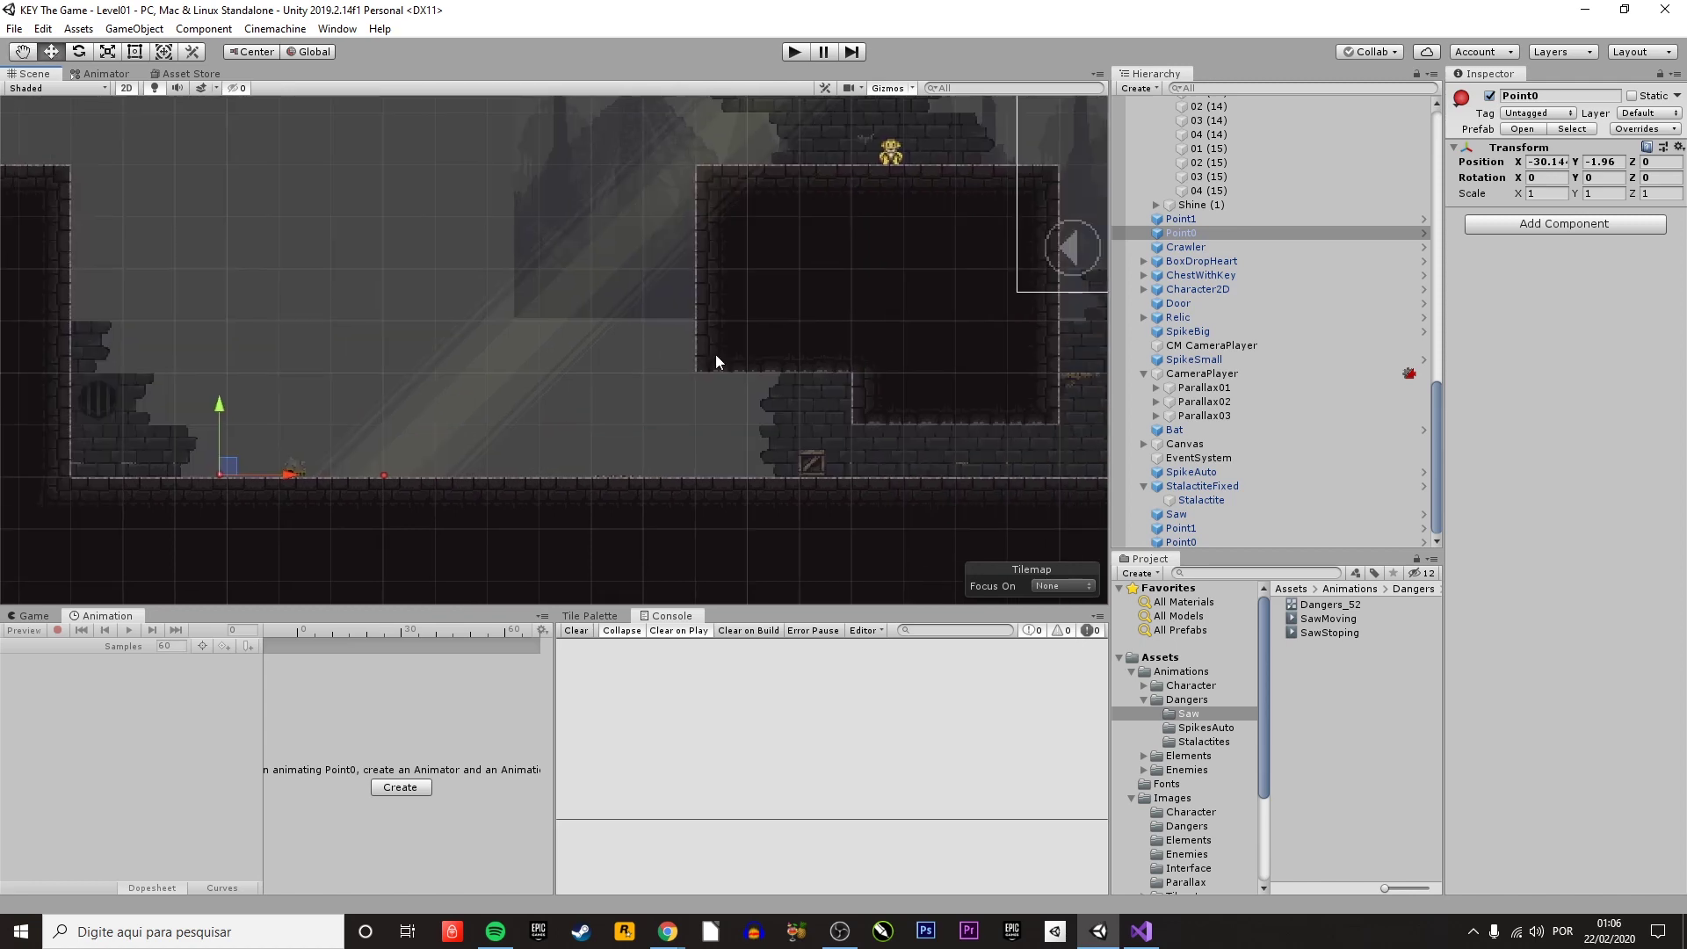
pyautogui.scroll(5, 844, 402)
pyautogui.scroll(3, 844, 358)
pyautogui.scroll(3, 884, 252)
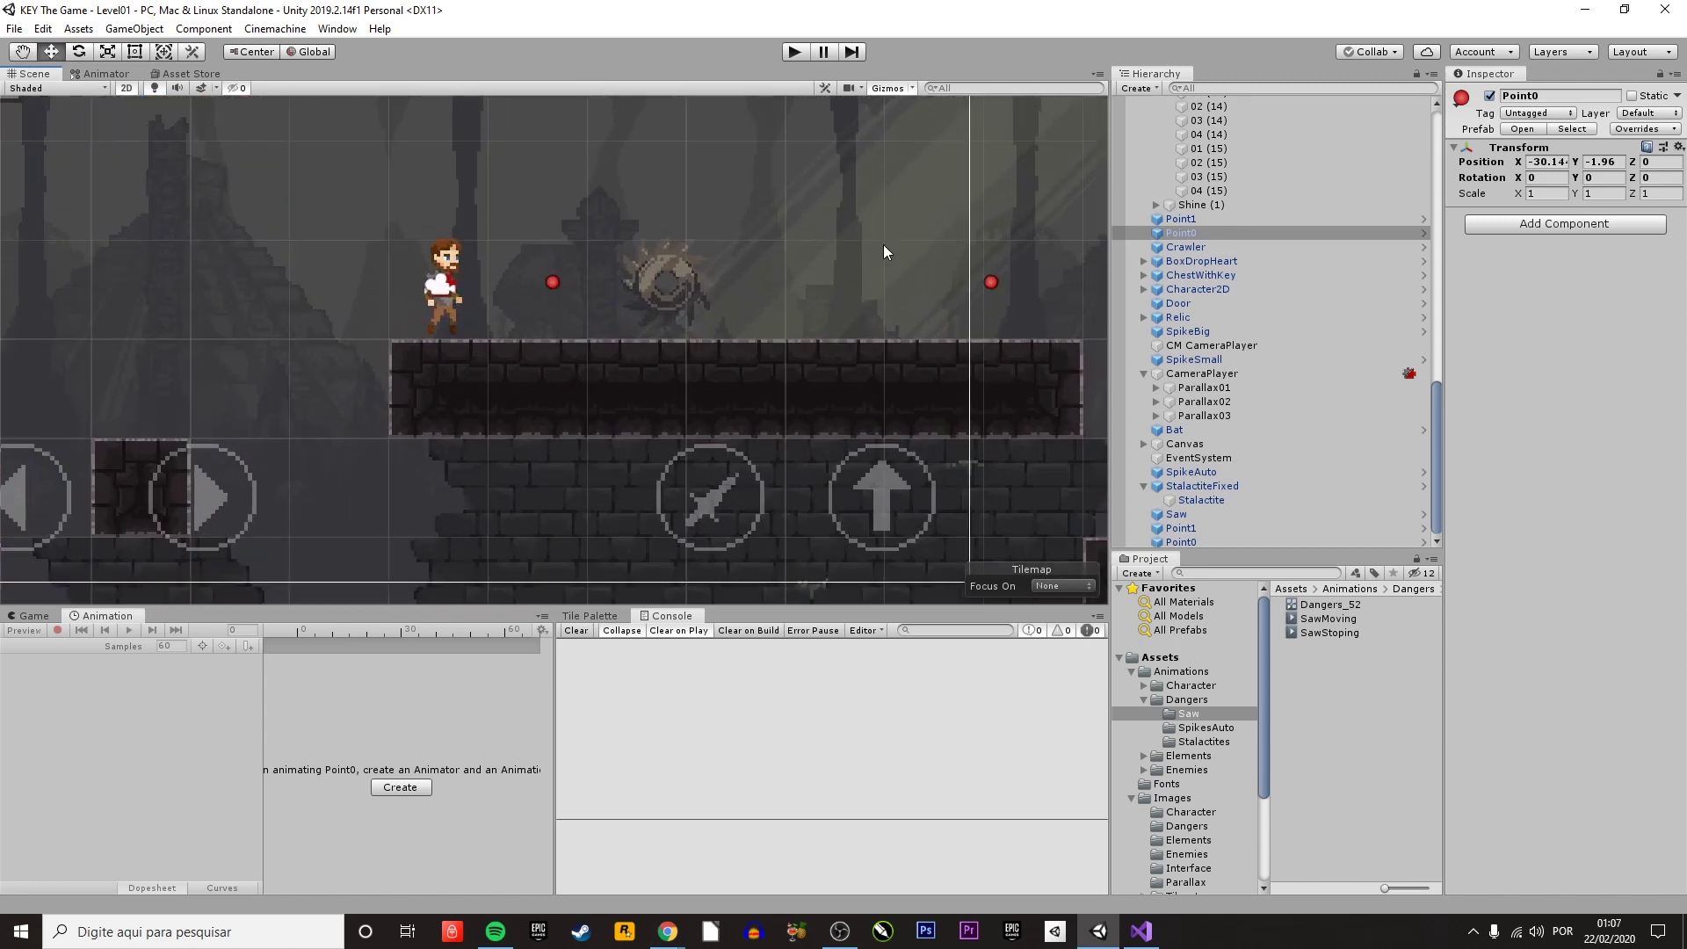
pyautogui.moveTo(845, 268); pyautogui.dragTo(674, 324, button='middle')
pyautogui.click(353, 342)
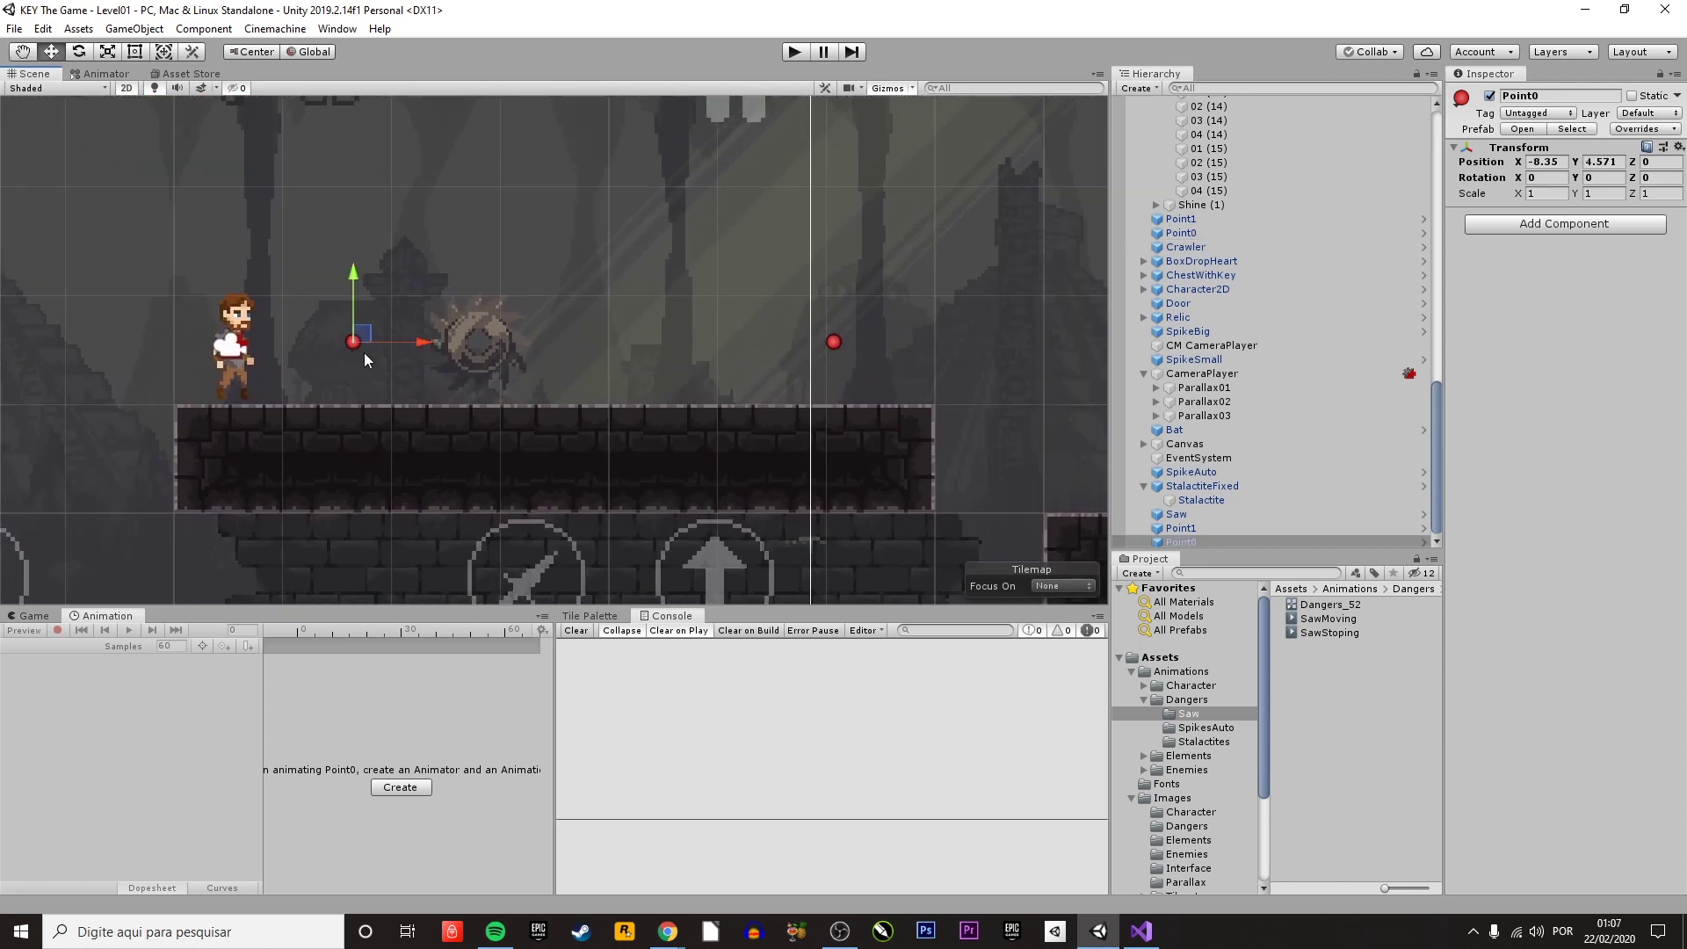
pyautogui.moveTo(656, 347); pyautogui.dragTo(617, 357, button='middle')
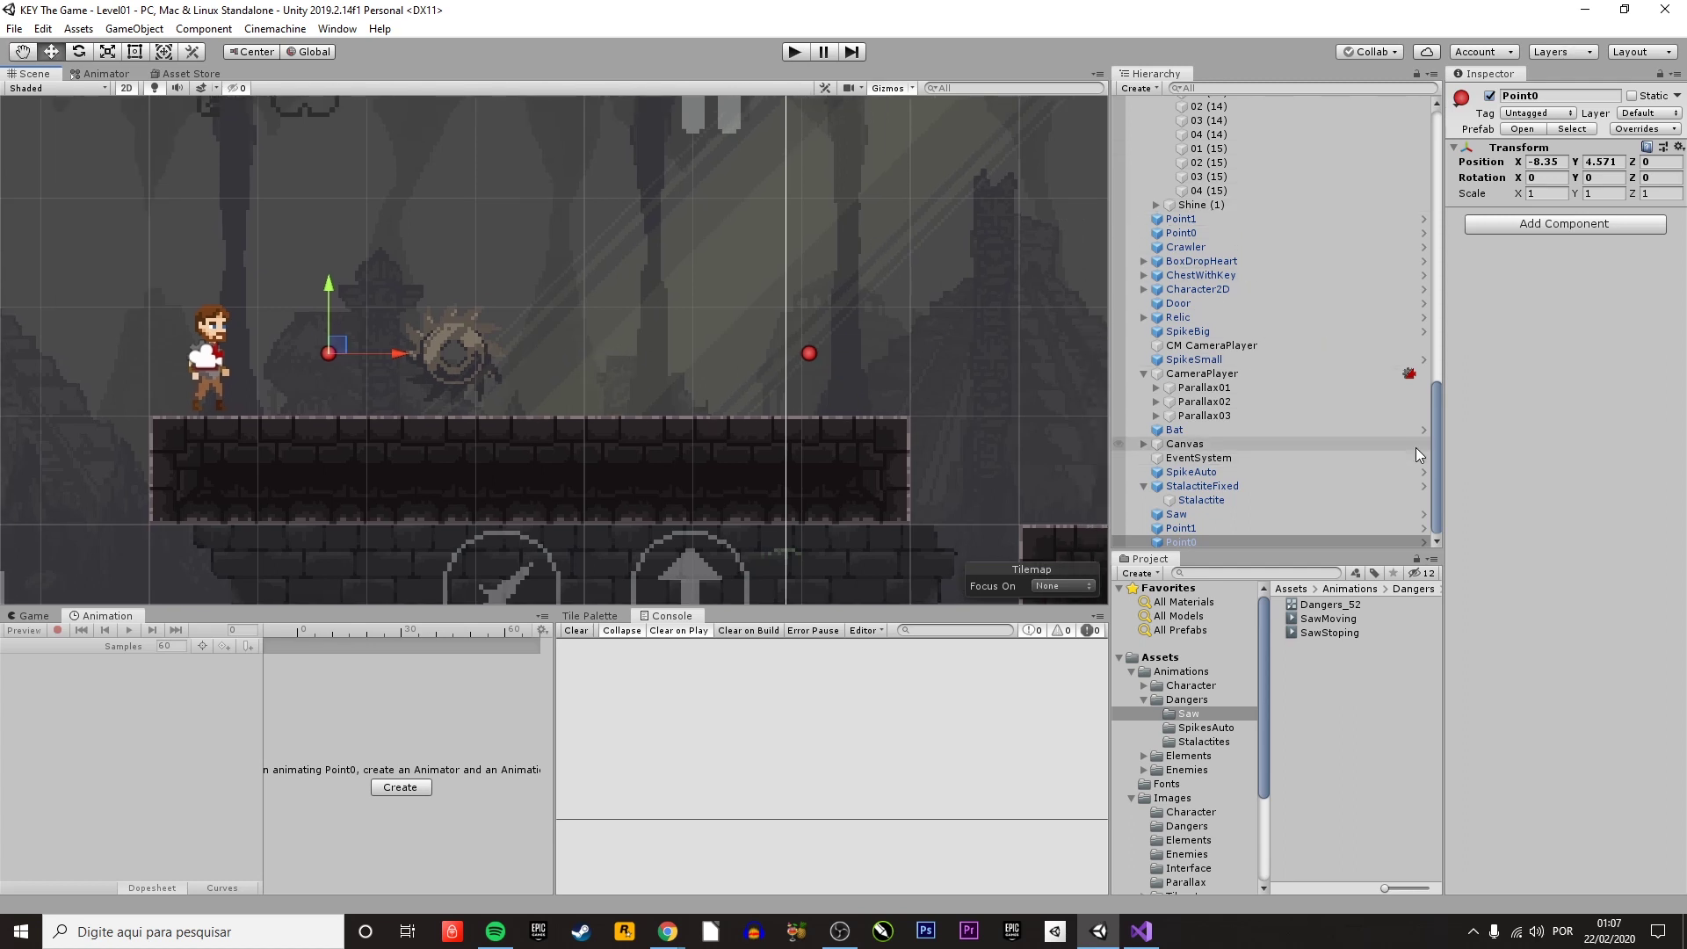
pyautogui.moveTo(1438, 439); pyautogui.dragTo(1438, 153)
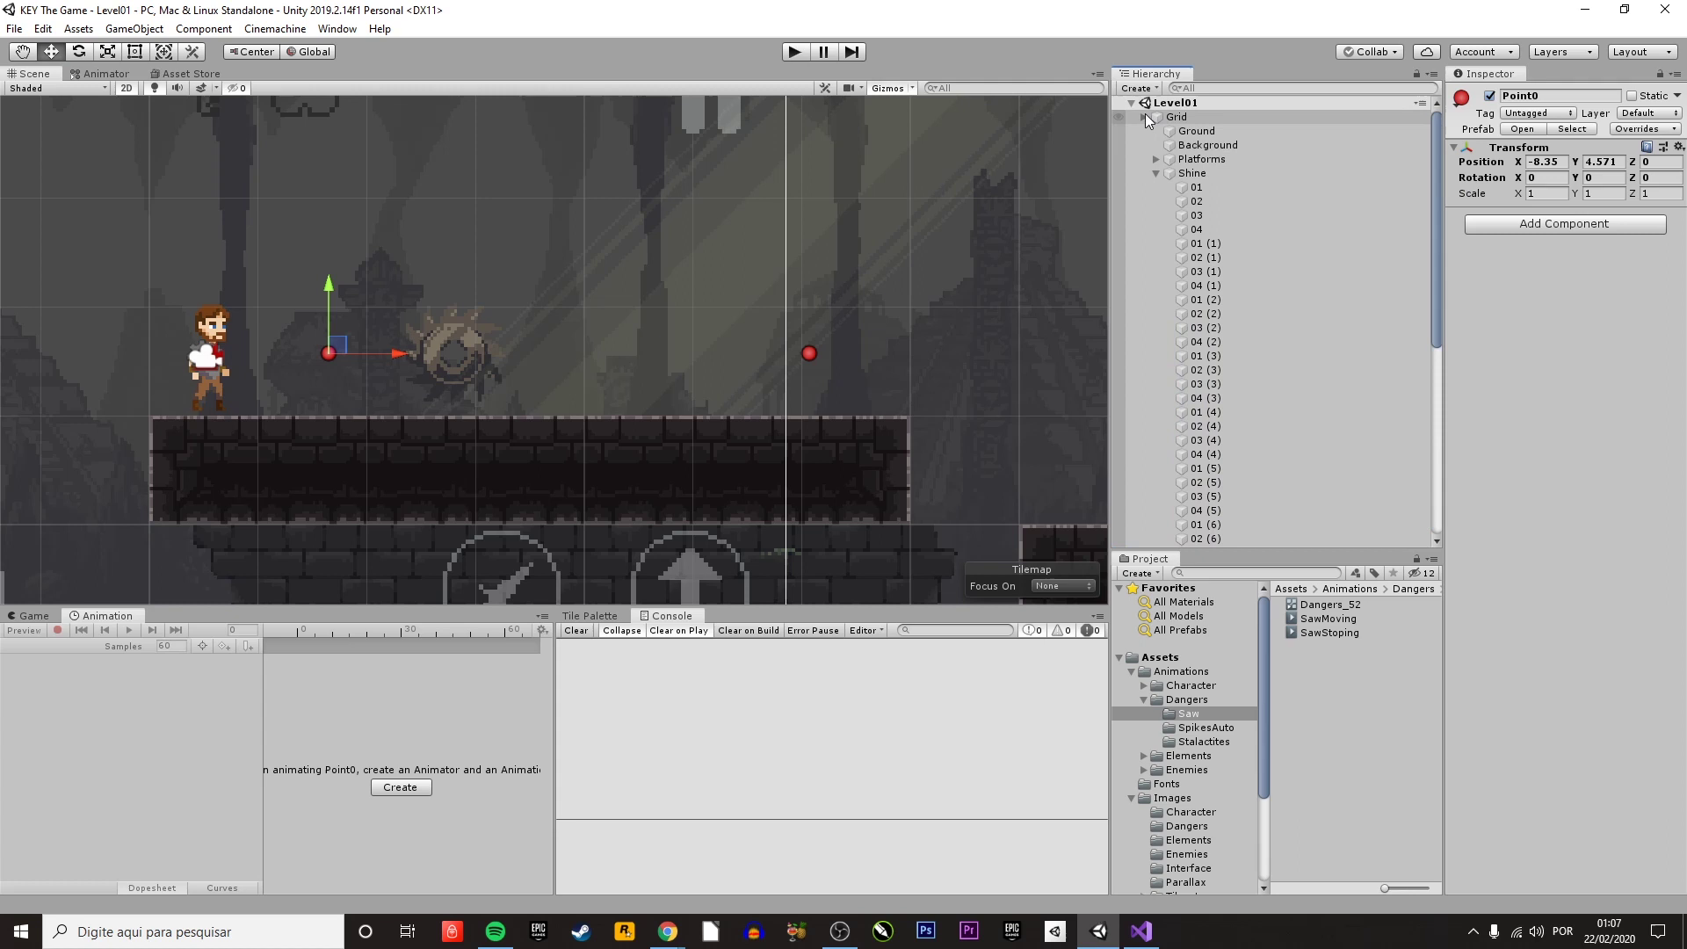
# - Create a new empty GameObject and drag it near the saw
pyautogui.click(1144, 116)
pyautogui.click(1241, 500)
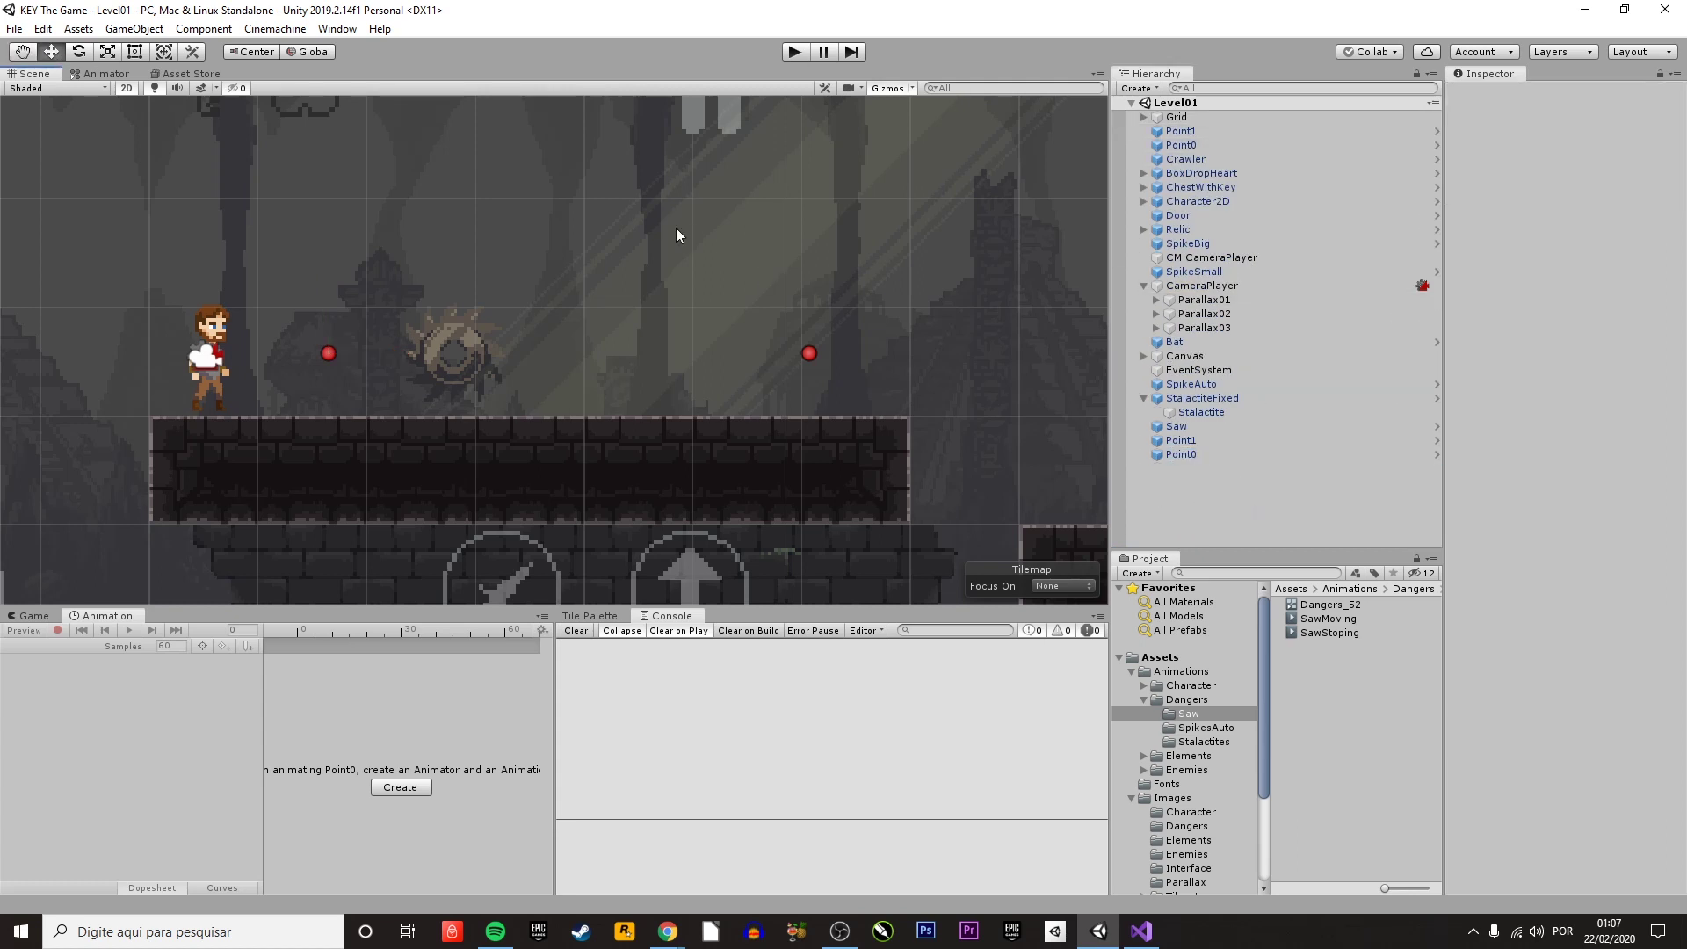
pyautogui.click(134, 28)
pyautogui.click(154, 46)
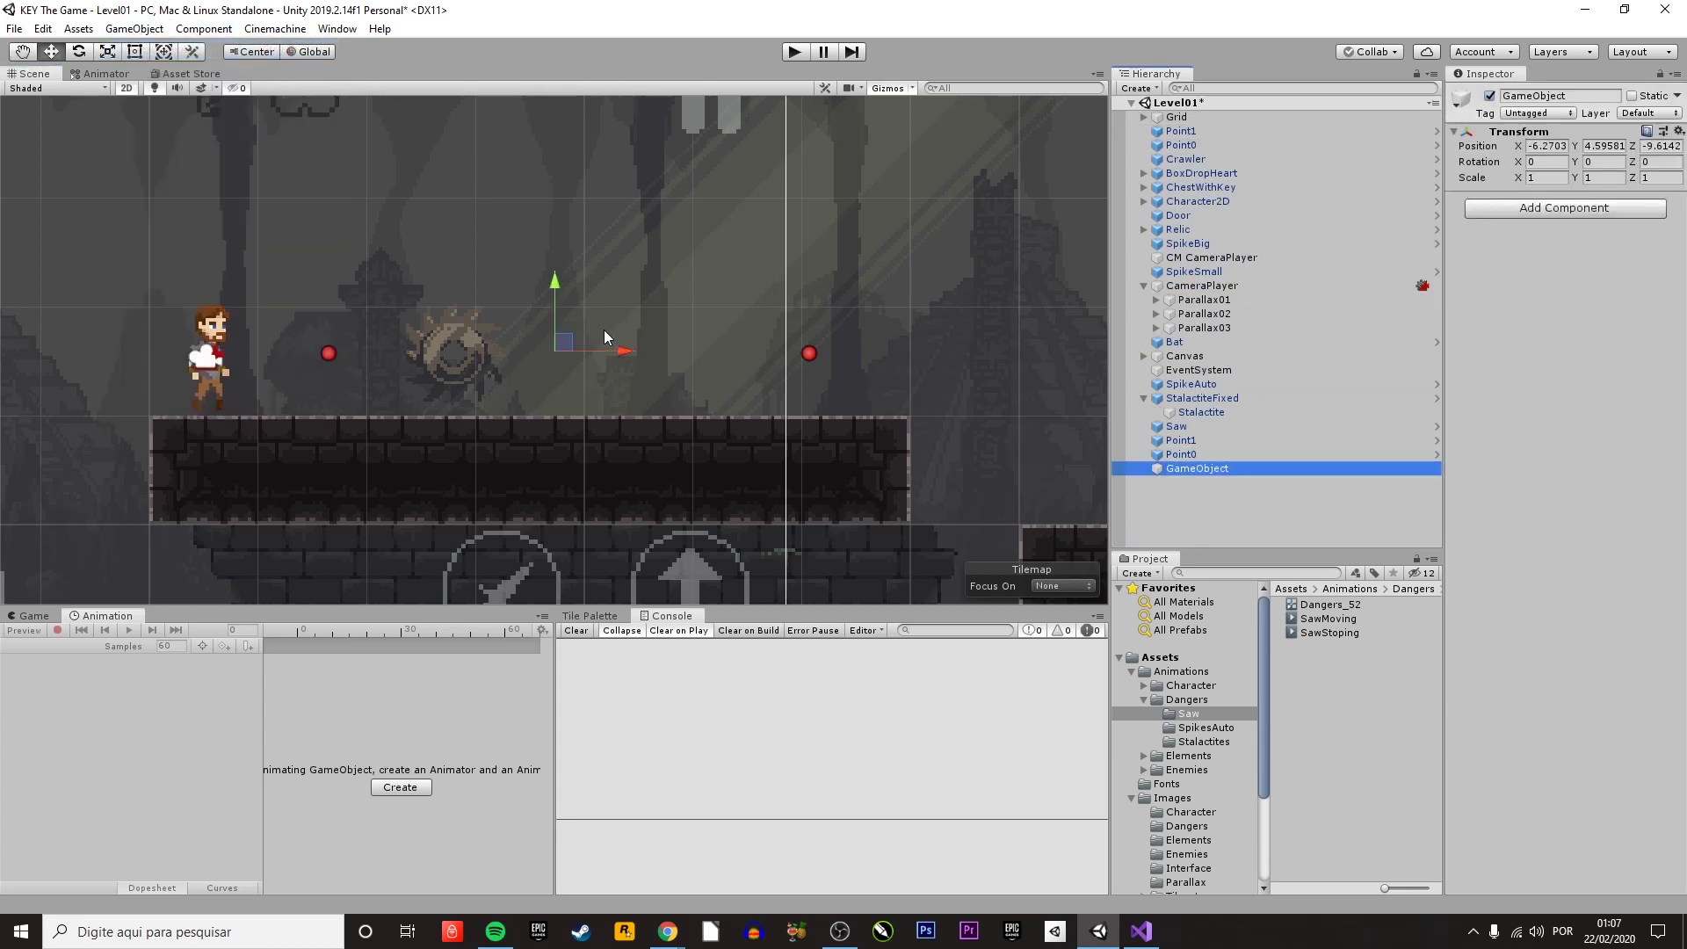
pyautogui.moveTo(632, 306); pyautogui.dragTo(651, 335)
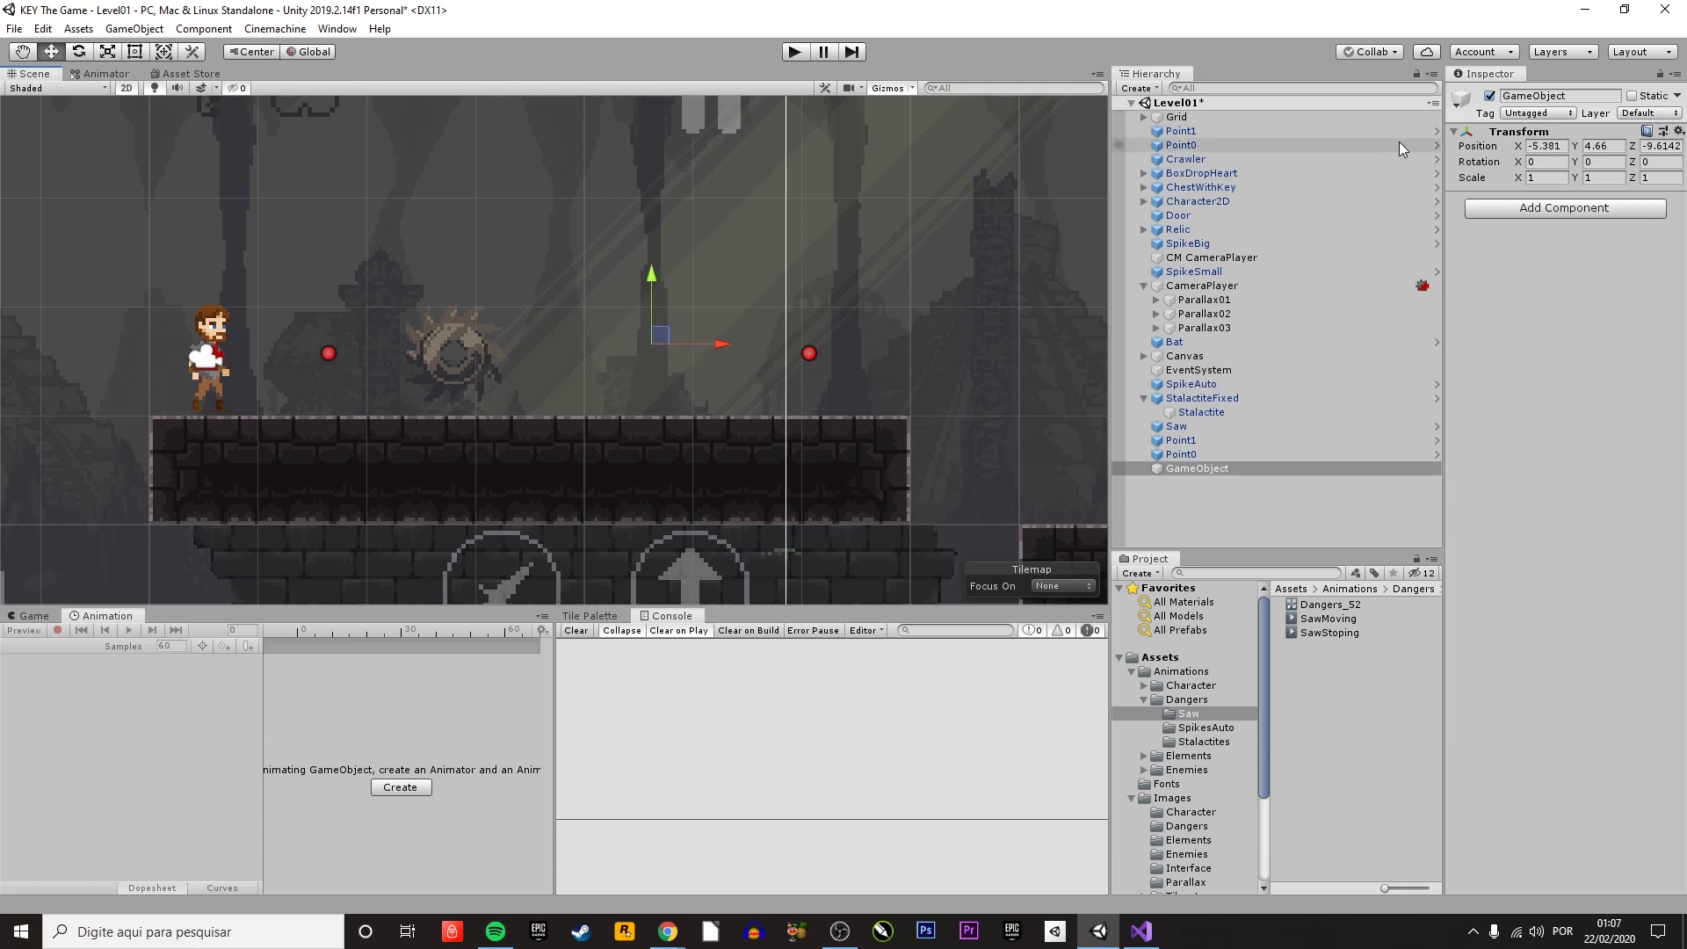
pyautogui.scroll(1, 650, 366)
pyautogui.click(1233, 516)
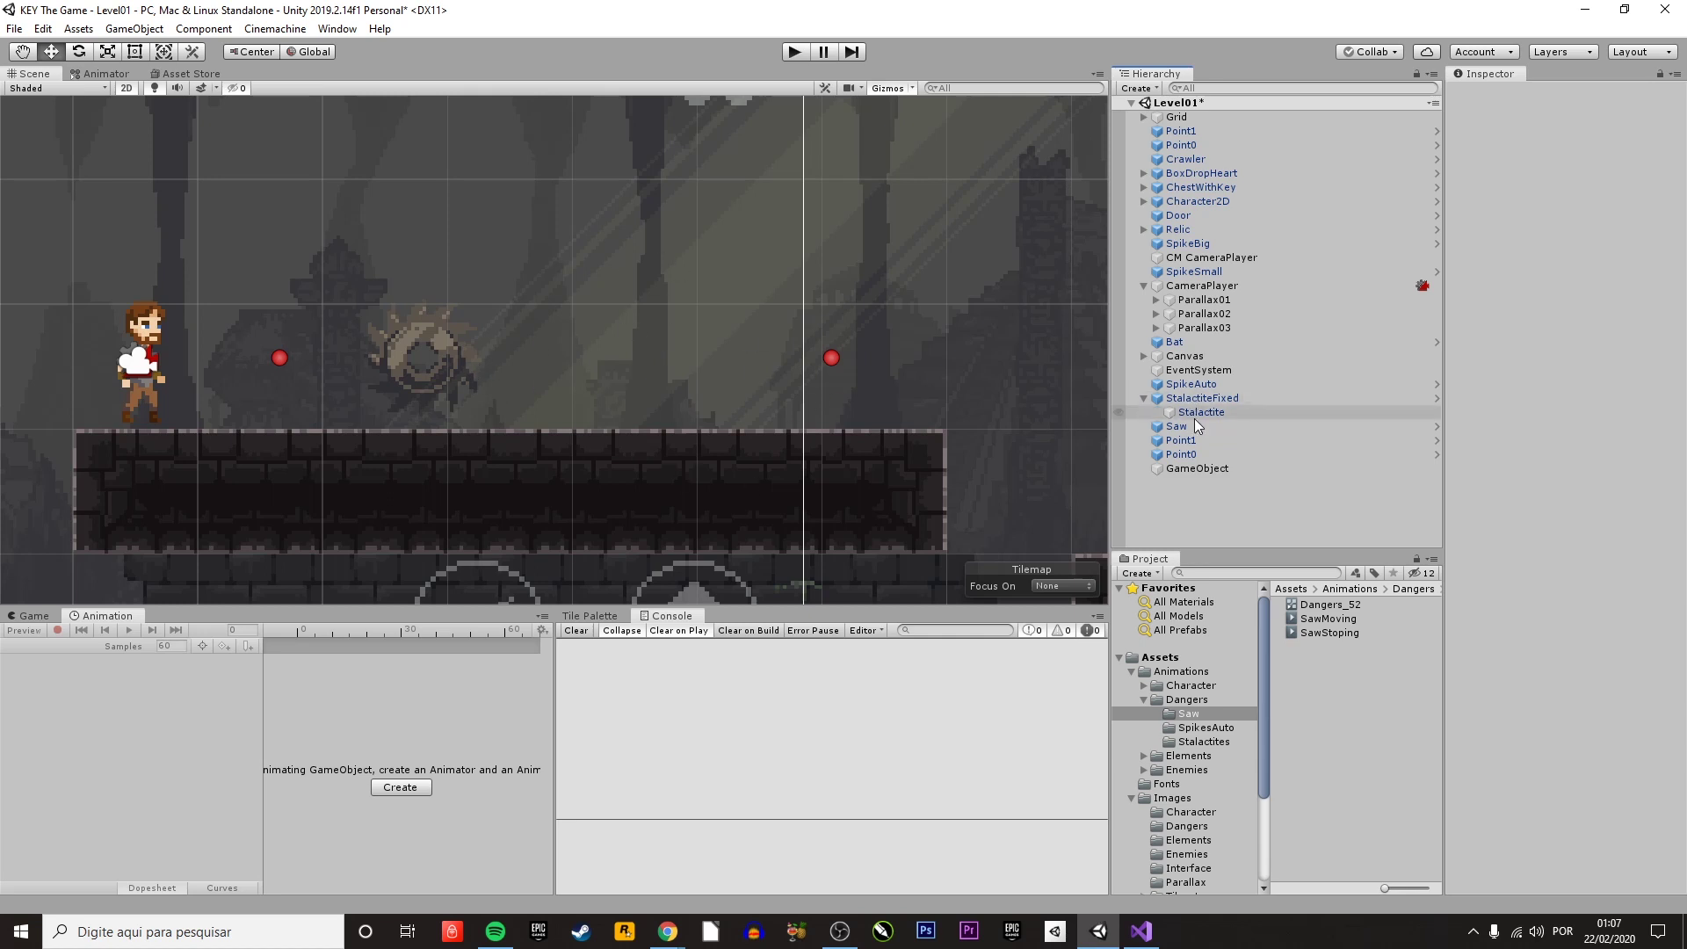
# - Try green diamond, green circle and yellow diamond icons on the empty GameObject, then delete it
pyautogui.click(1189, 469)
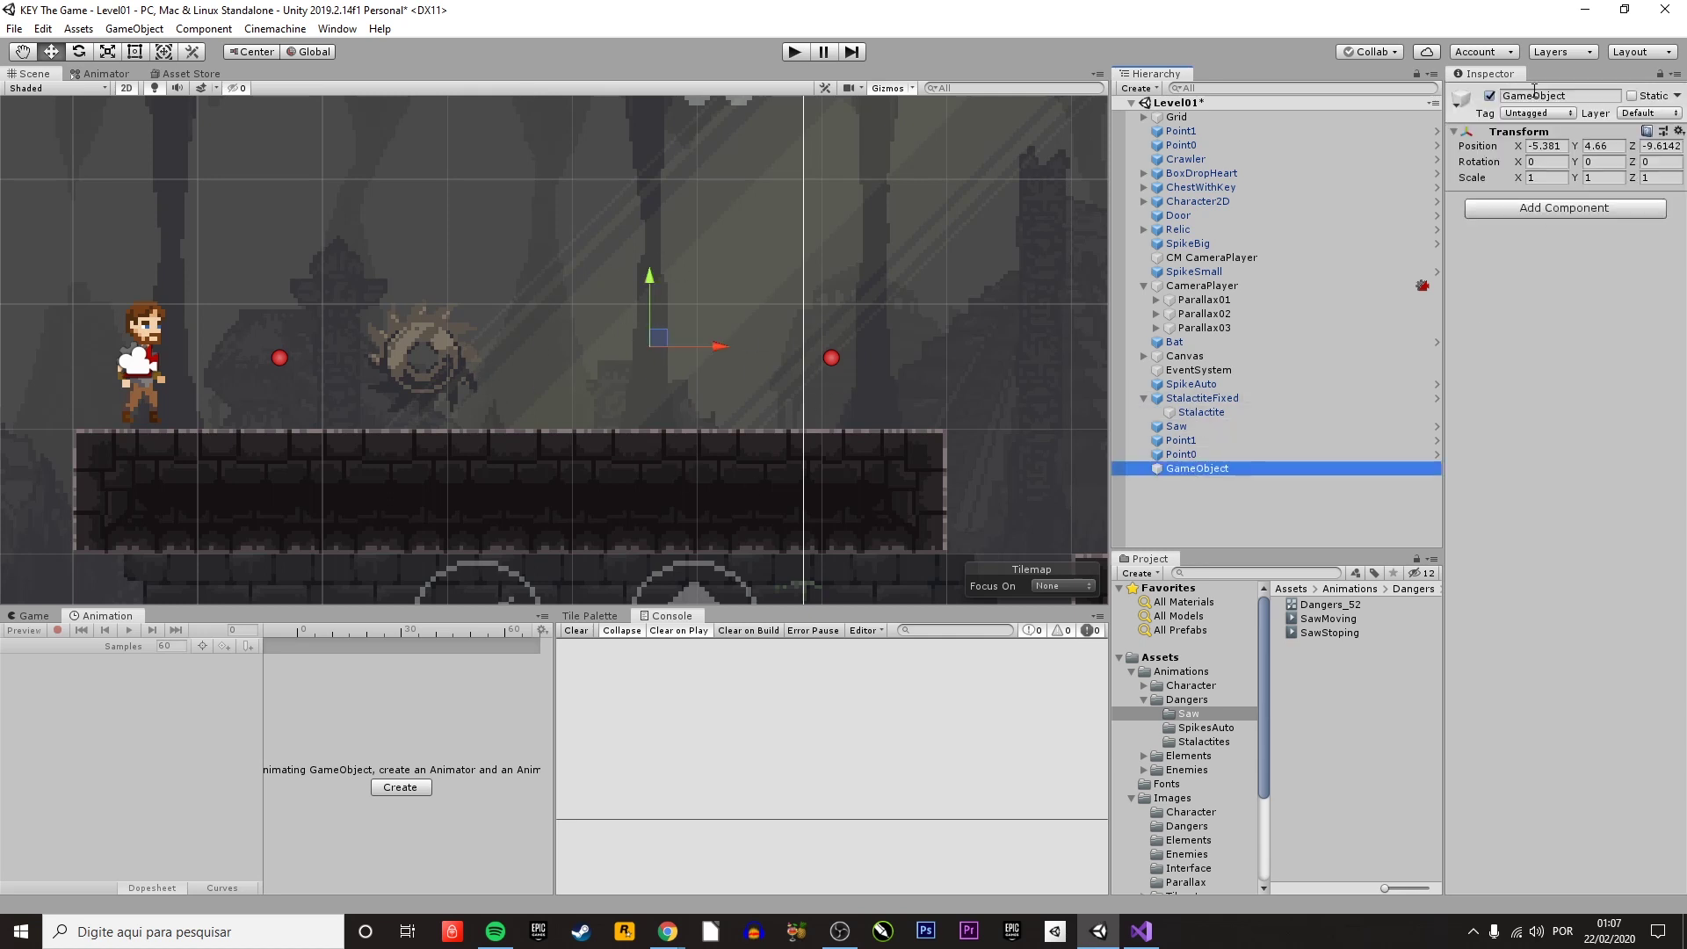
pyautogui.click(1464, 100)
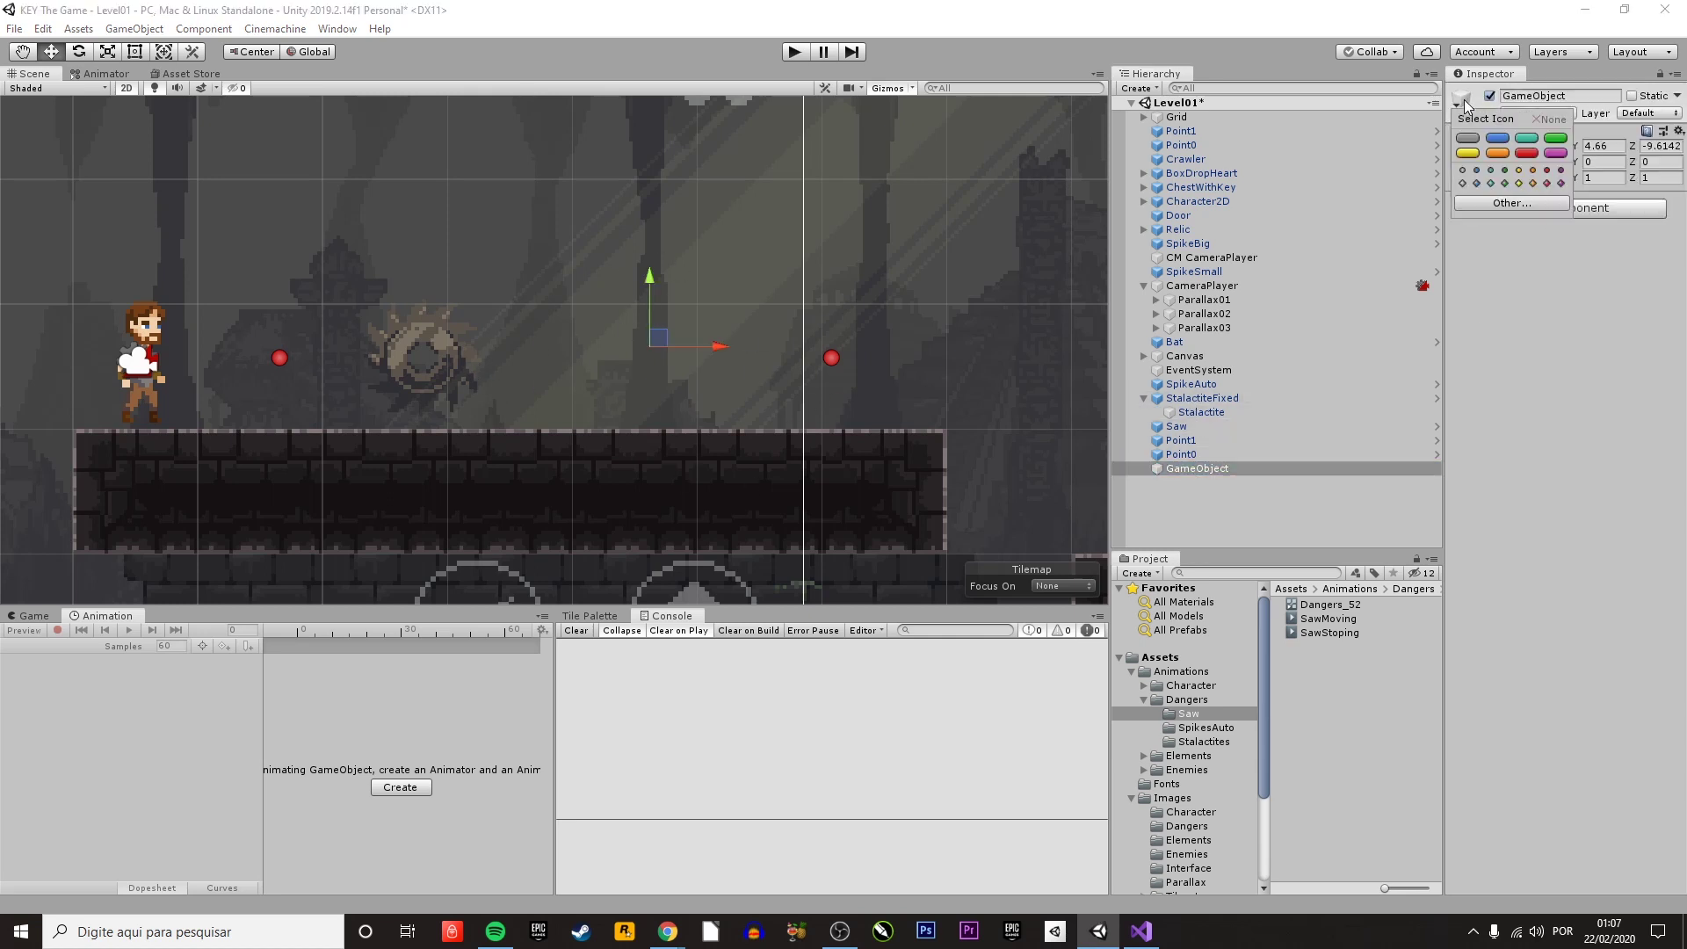
pyautogui.click(1508, 183)
pyautogui.click(1504, 170)
pyautogui.click(1518, 183)
pyautogui.press('Delete')
# - Save the Level01 scene and check the Point1 and Point0 waypoint objects
pyautogui.click(831, 358)
pyautogui.hotkey('ctrl', 's')
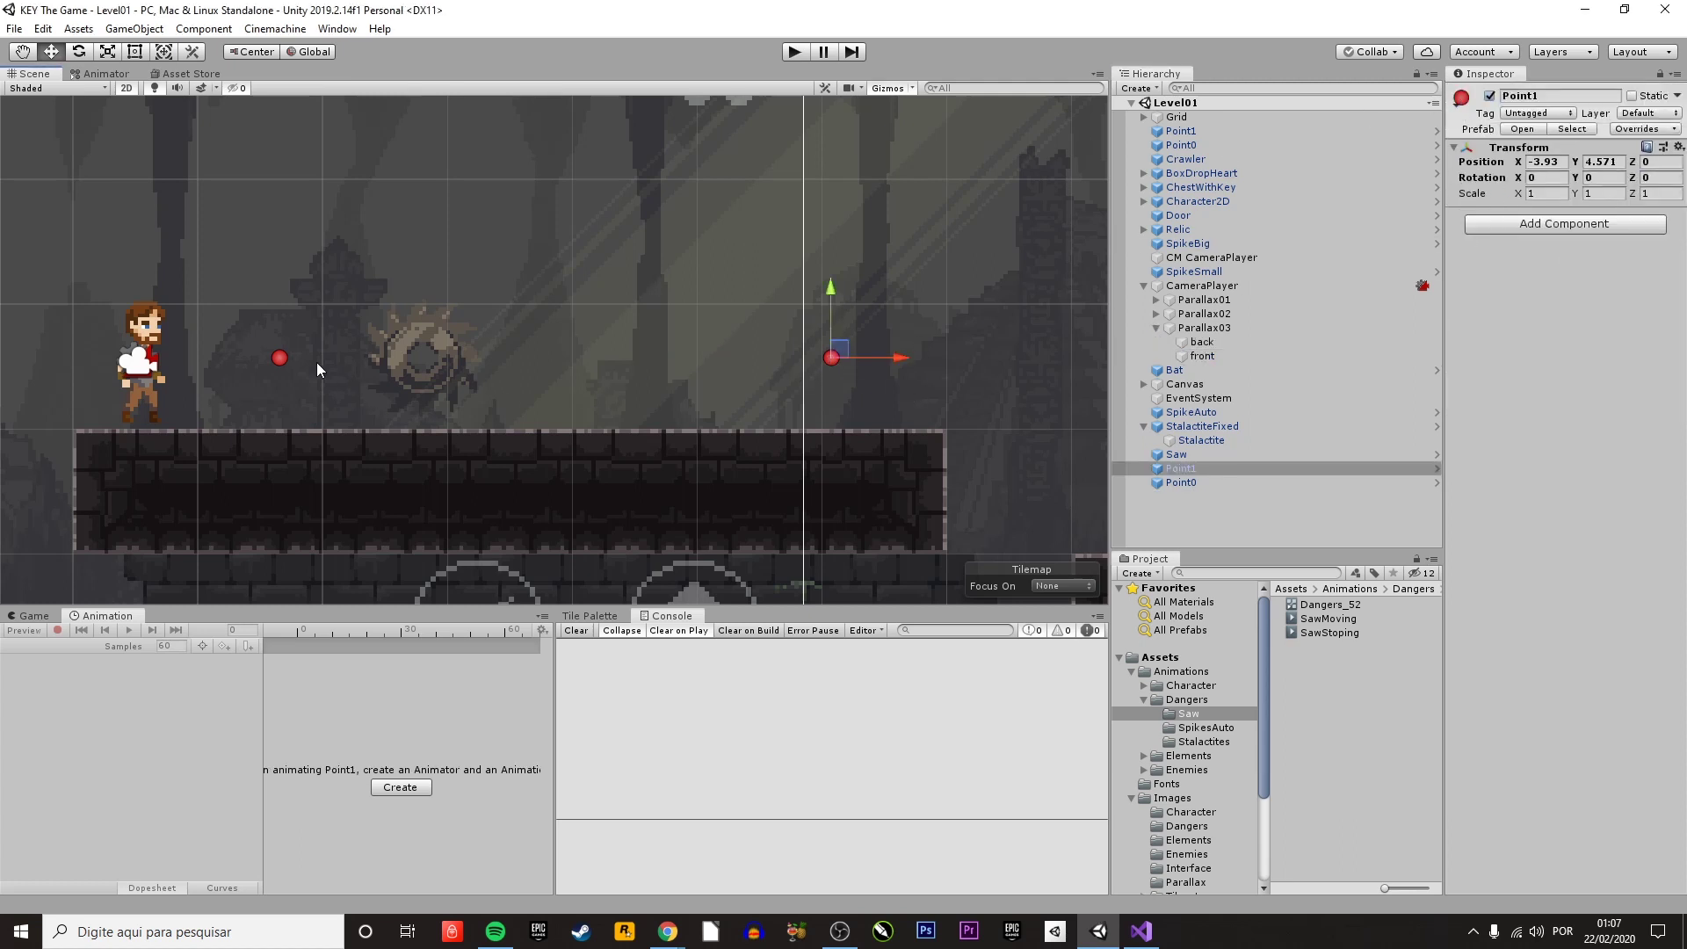
pyautogui.click(278, 360)
pyautogui.click(1213, 470)
pyautogui.click(831, 366)
pyautogui.click(831, 366)
pyautogui.moveTo(709, 378); pyautogui.dragTo(753, 381, button='middle')
pyautogui.click(1187, 469)
pyautogui.click(1185, 482)
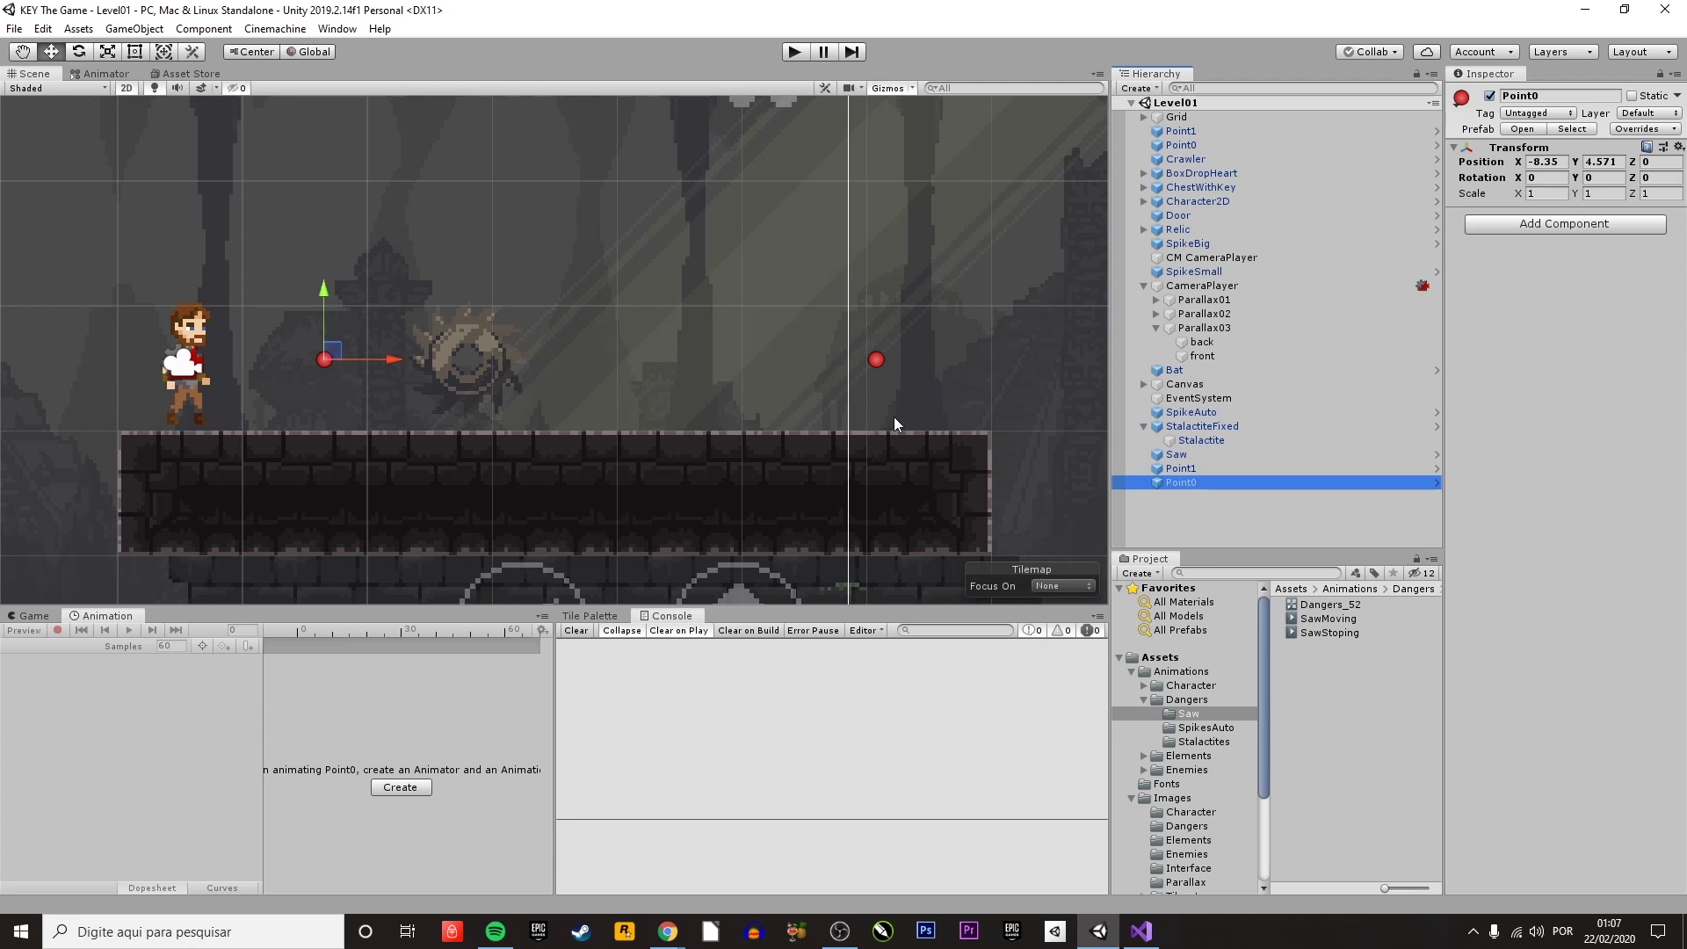
# - Open Saw.cs from the Saw object and delete the blank line after the anim field
pyautogui.click(1178, 455)
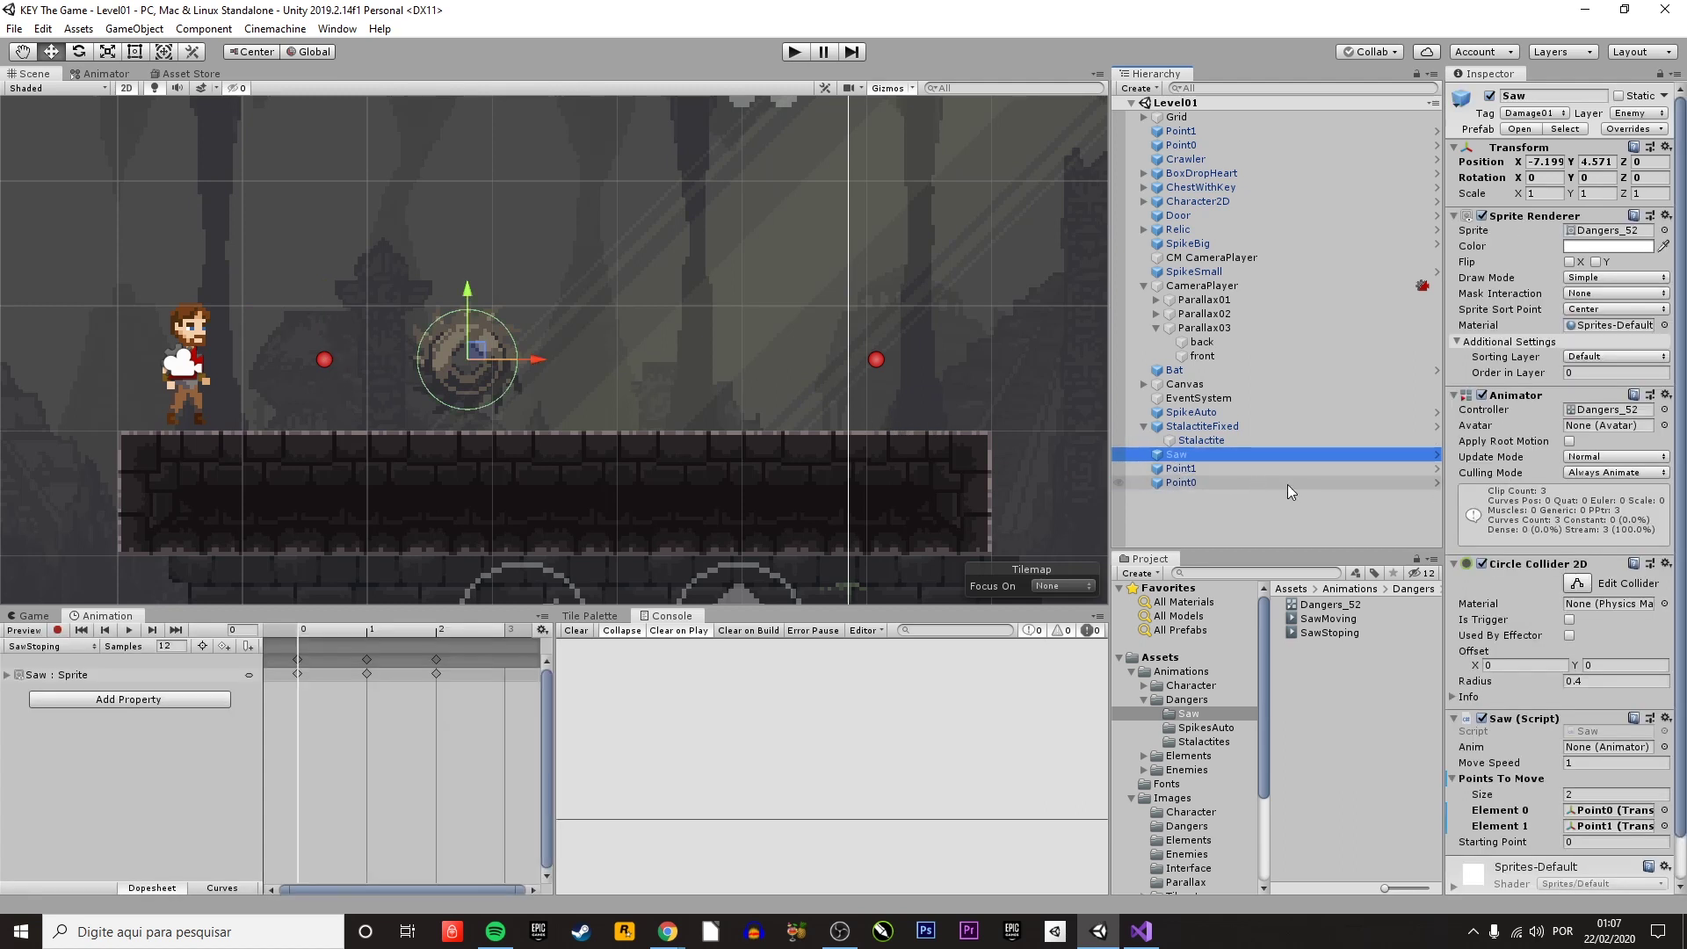
pyautogui.scroll(-3, 1543, 535)
pyautogui.doubleClick(1581, 689)
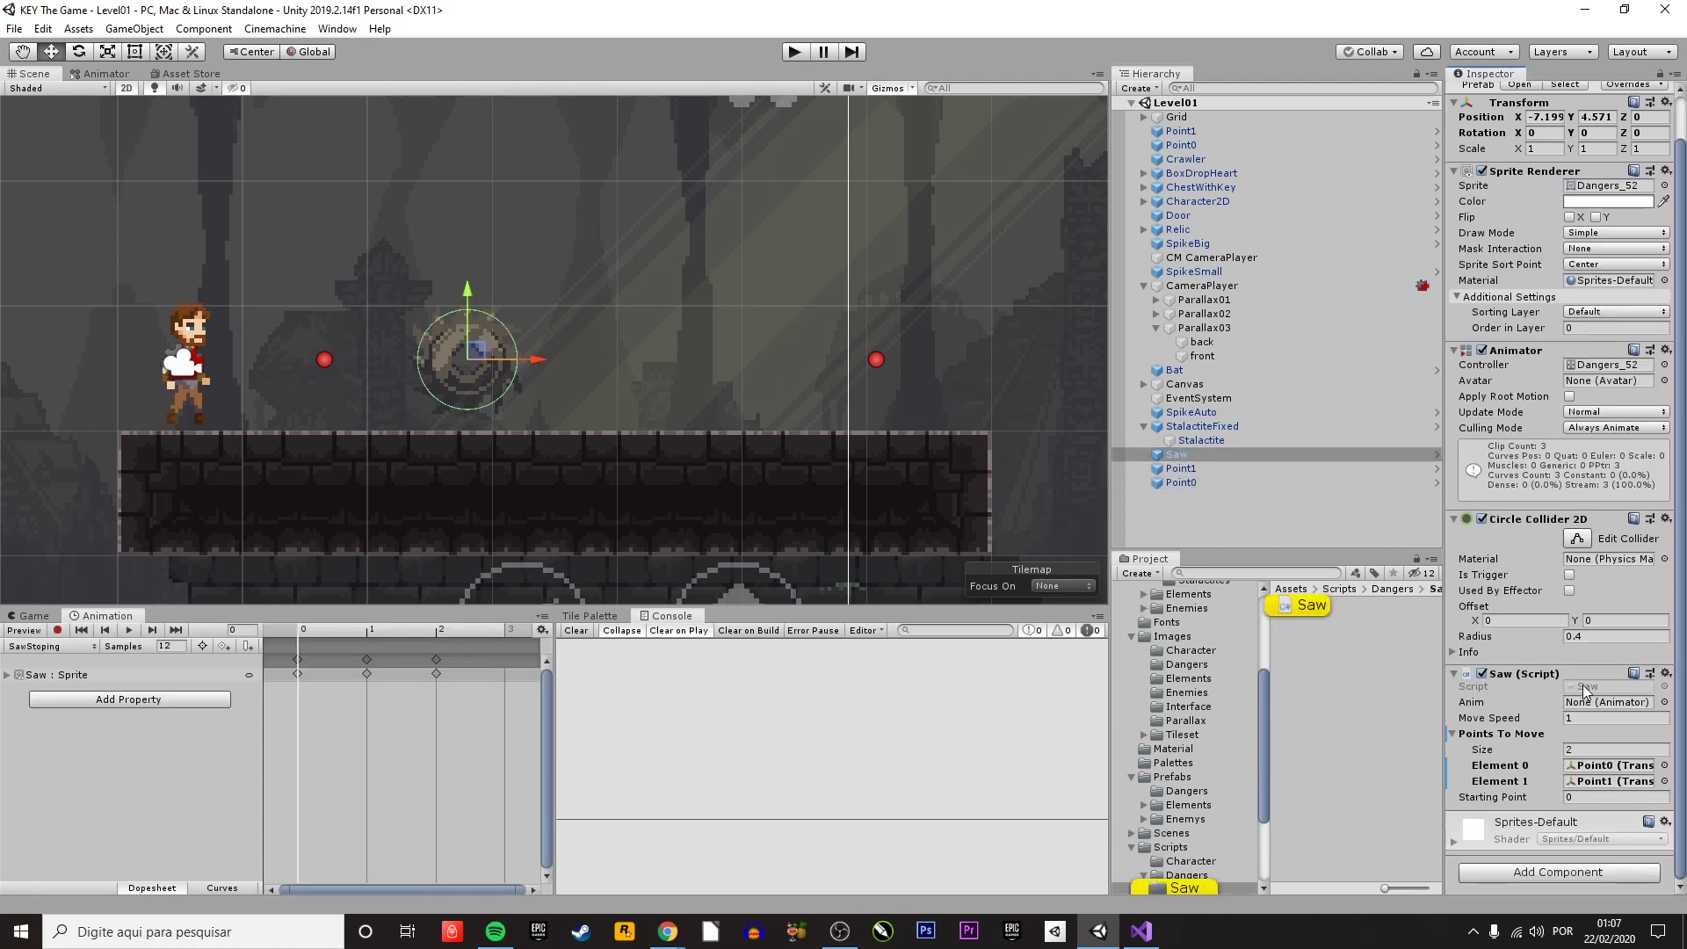
pyautogui.moveTo(445, 315); pyautogui.dragTo(446, 288)
pyautogui.press('BackSpace')
# - Save the Saw script and look over the pointsToMove Transform array declaration
pyautogui.hotkey('ctrl', 's')
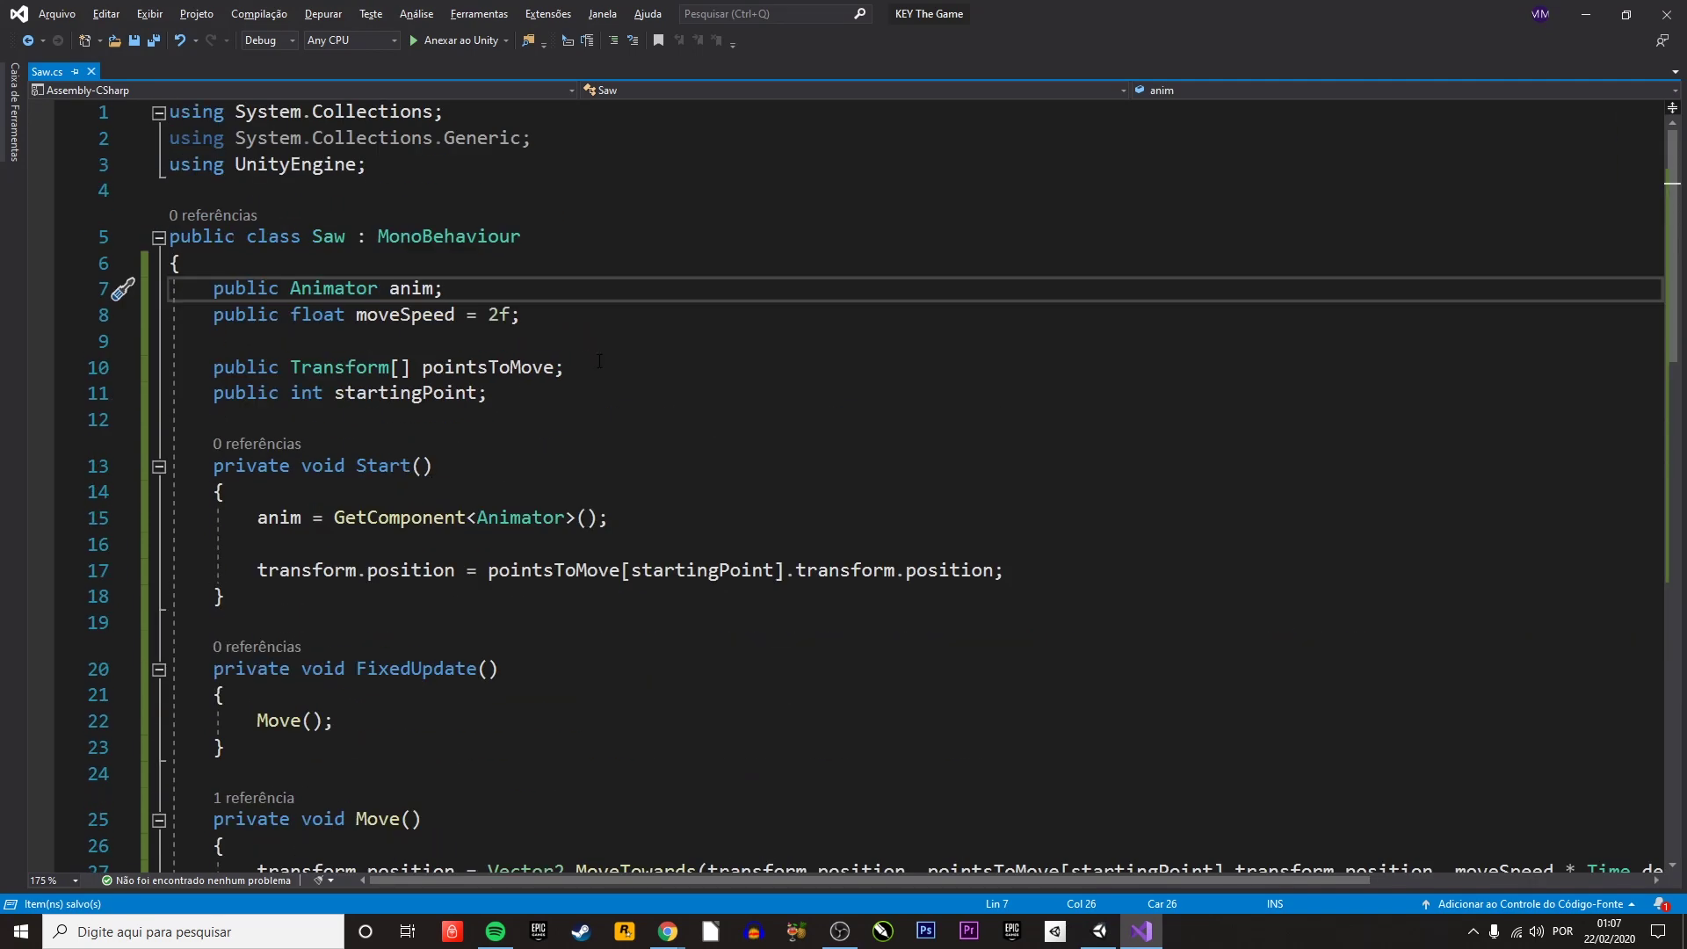
pyautogui.moveTo(599, 362); pyautogui.dragTo(216, 341)
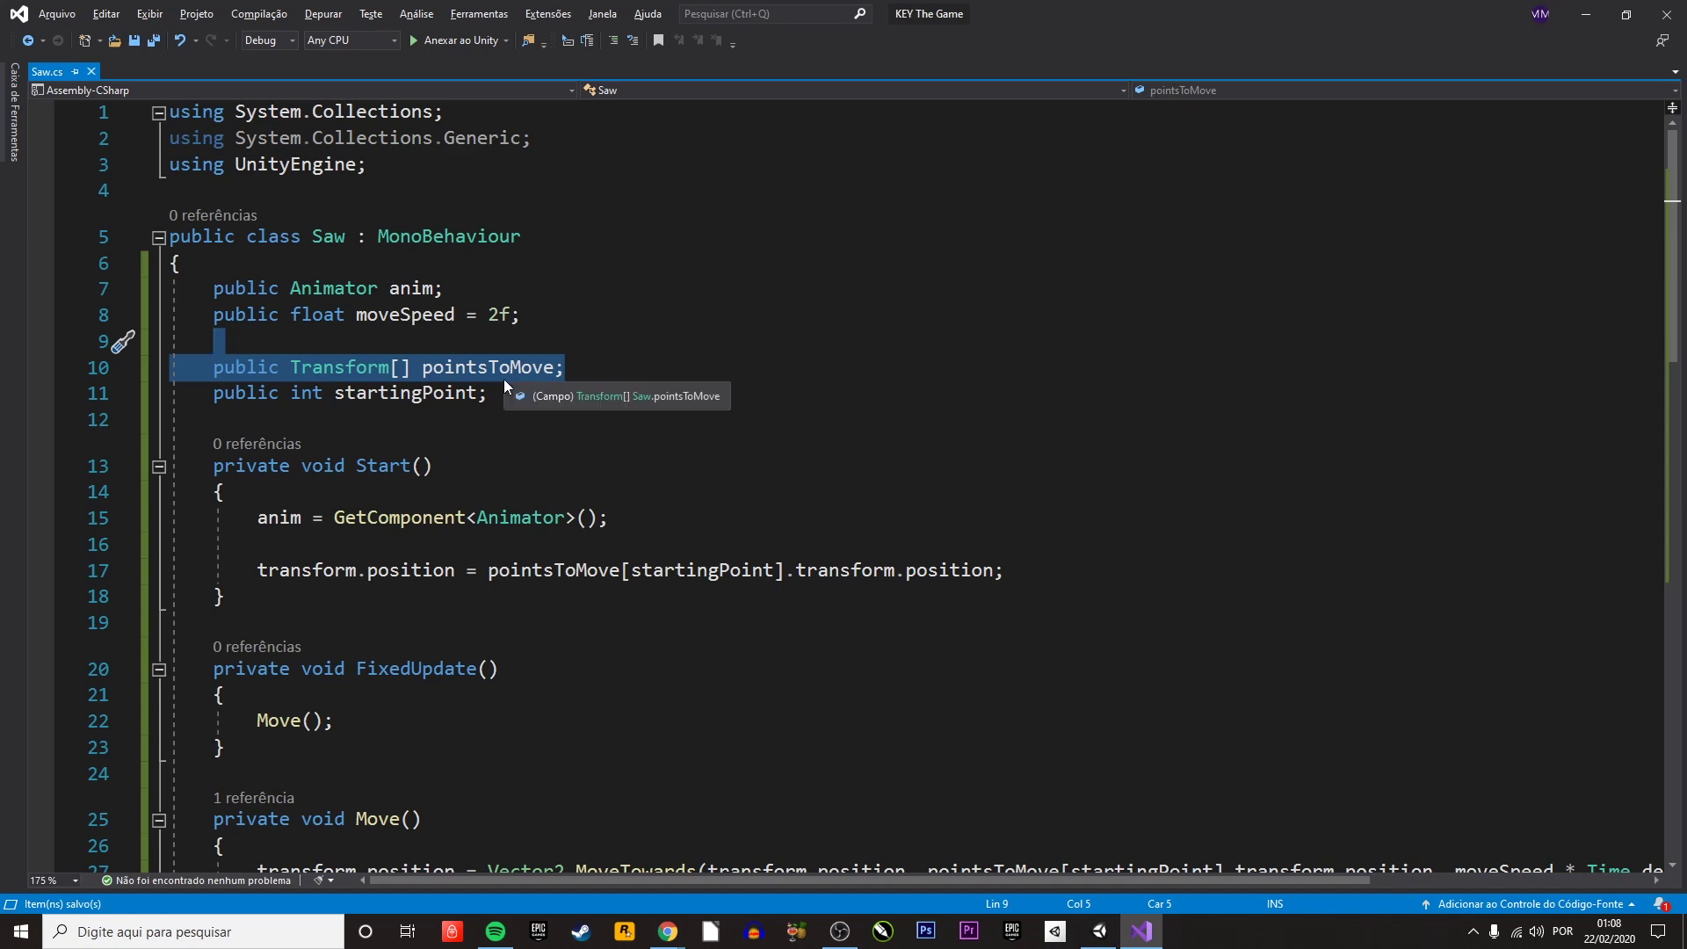
pyautogui.click(345, 367)
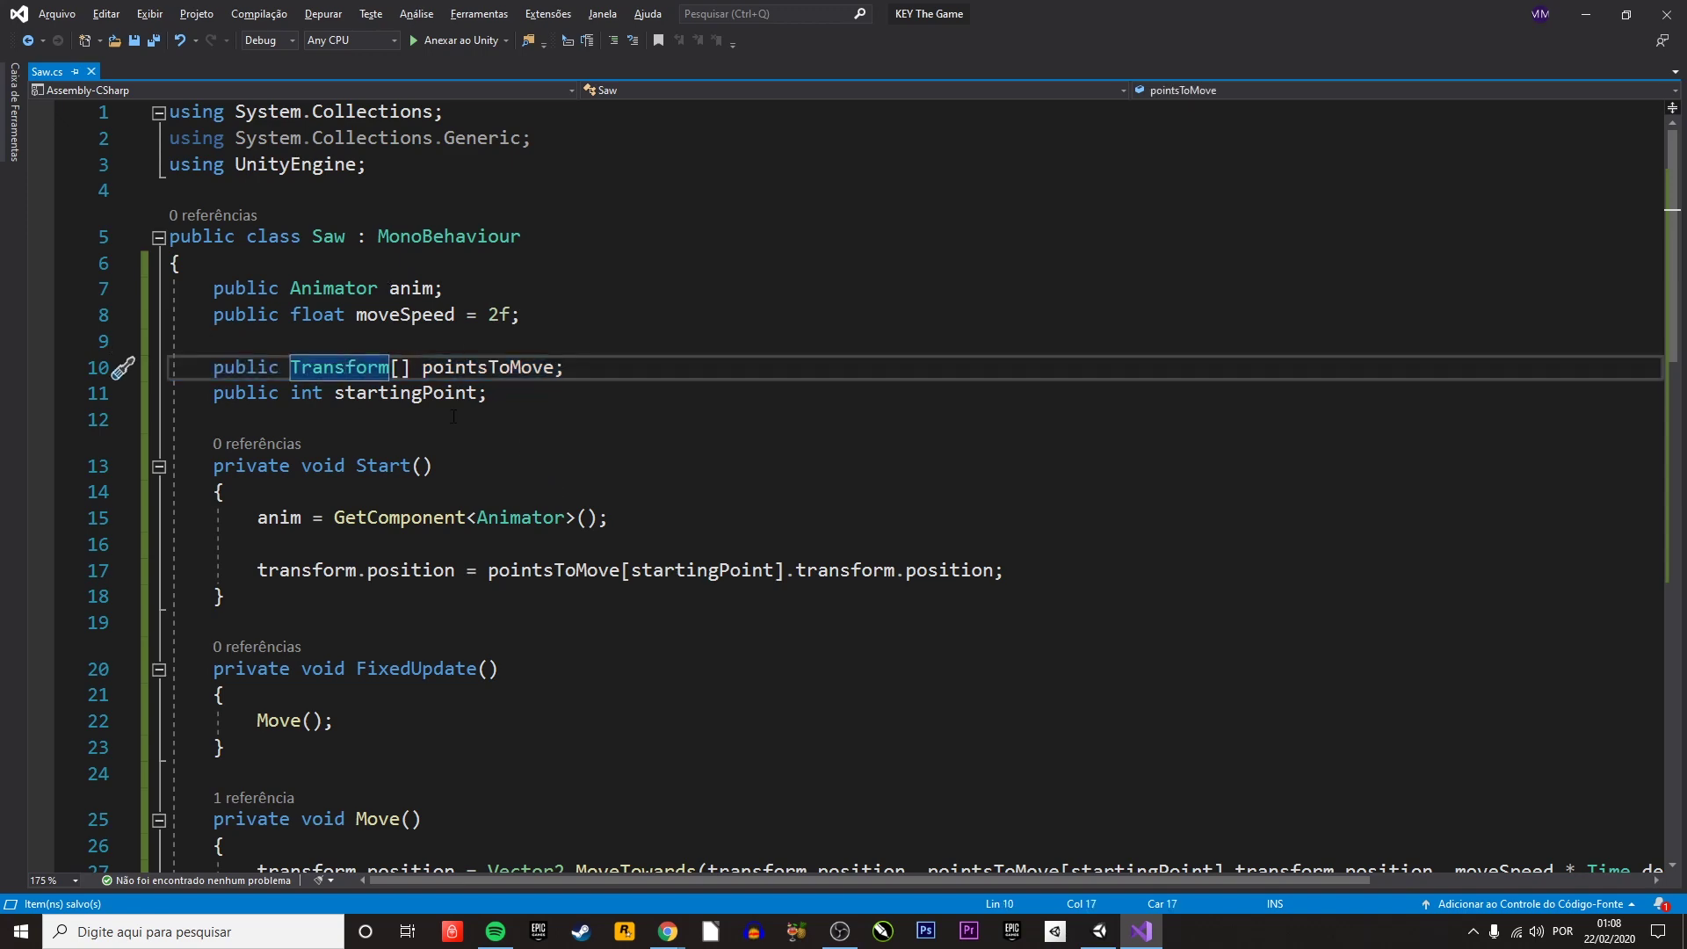
pyautogui.scroll(-2, 672, 464)
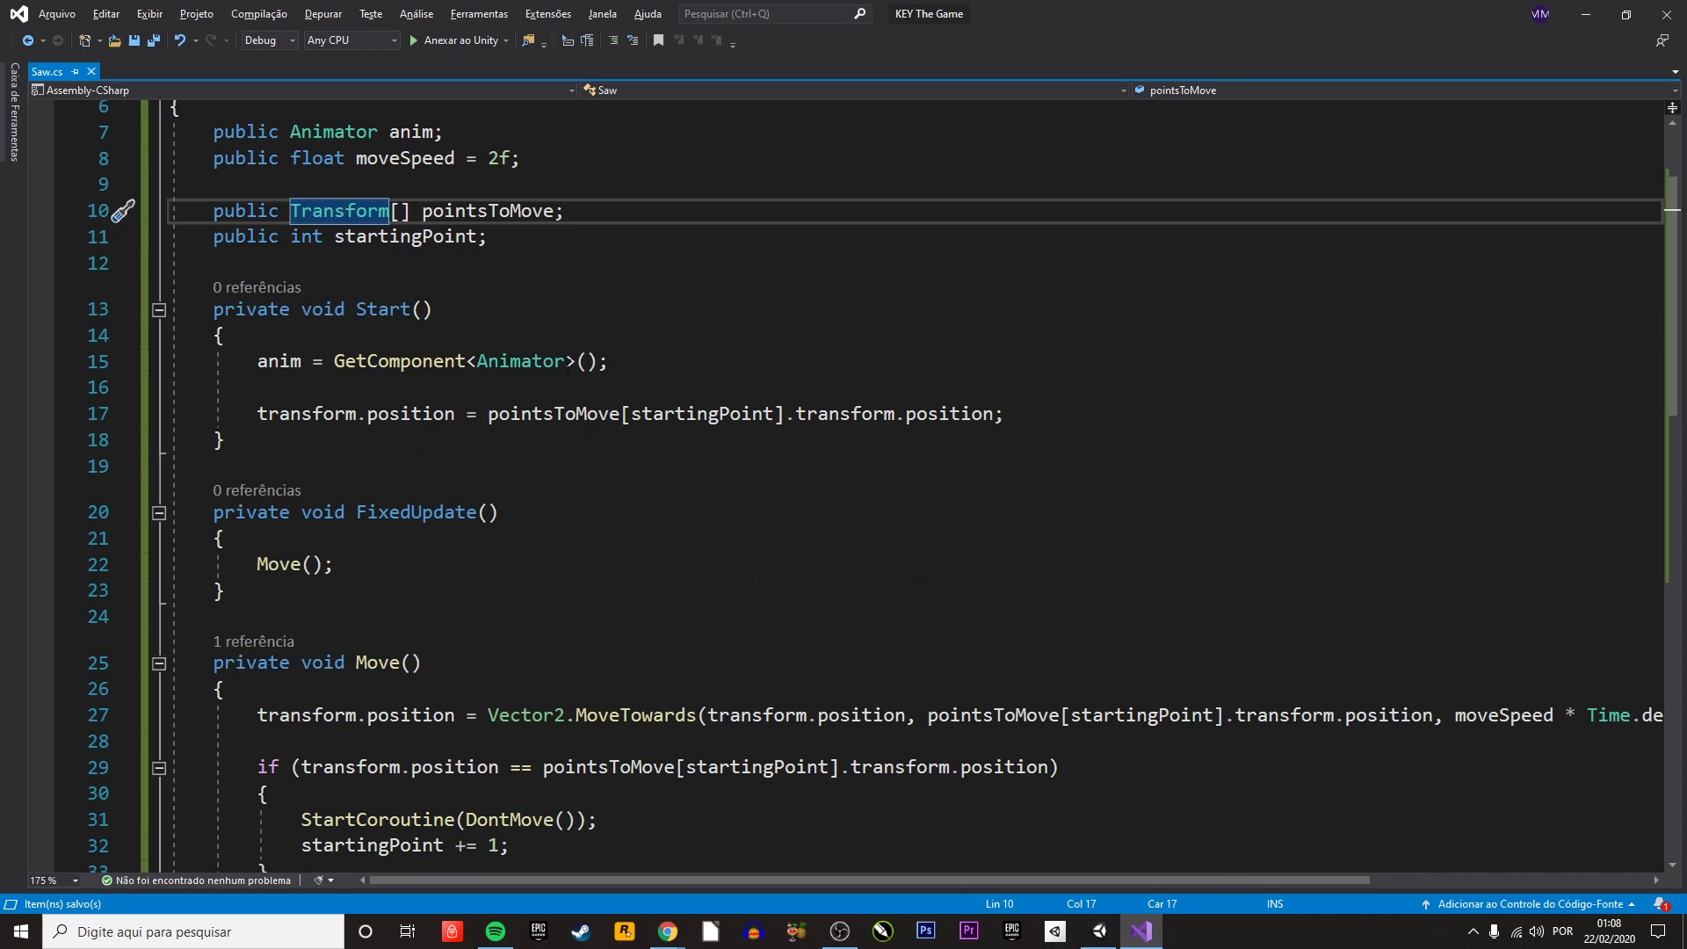
pyautogui.scroll(-1, 673, 464)
pyautogui.scroll(-4, 673, 465)
pyautogui.scroll(-6, 552, 607)
pyautogui.scroll(6, 551, 580)
pyautogui.scroll(6, 548, 546)
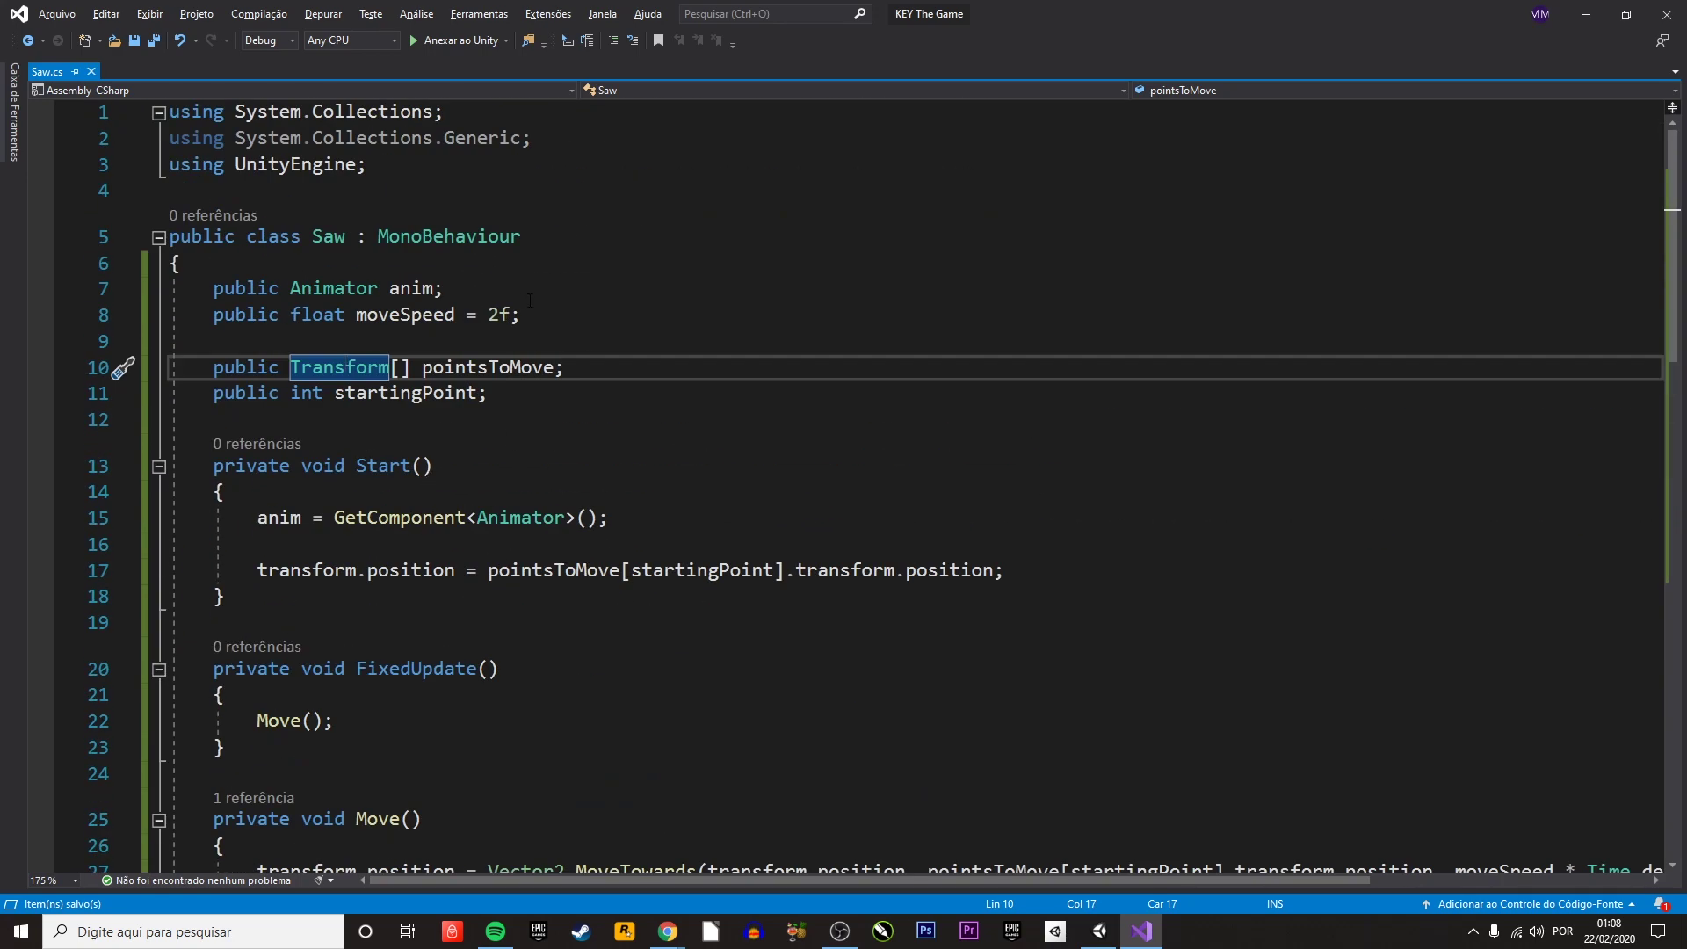
pyautogui.press('Left')
pyautogui.press('Left')
pyautogui.press('Left')
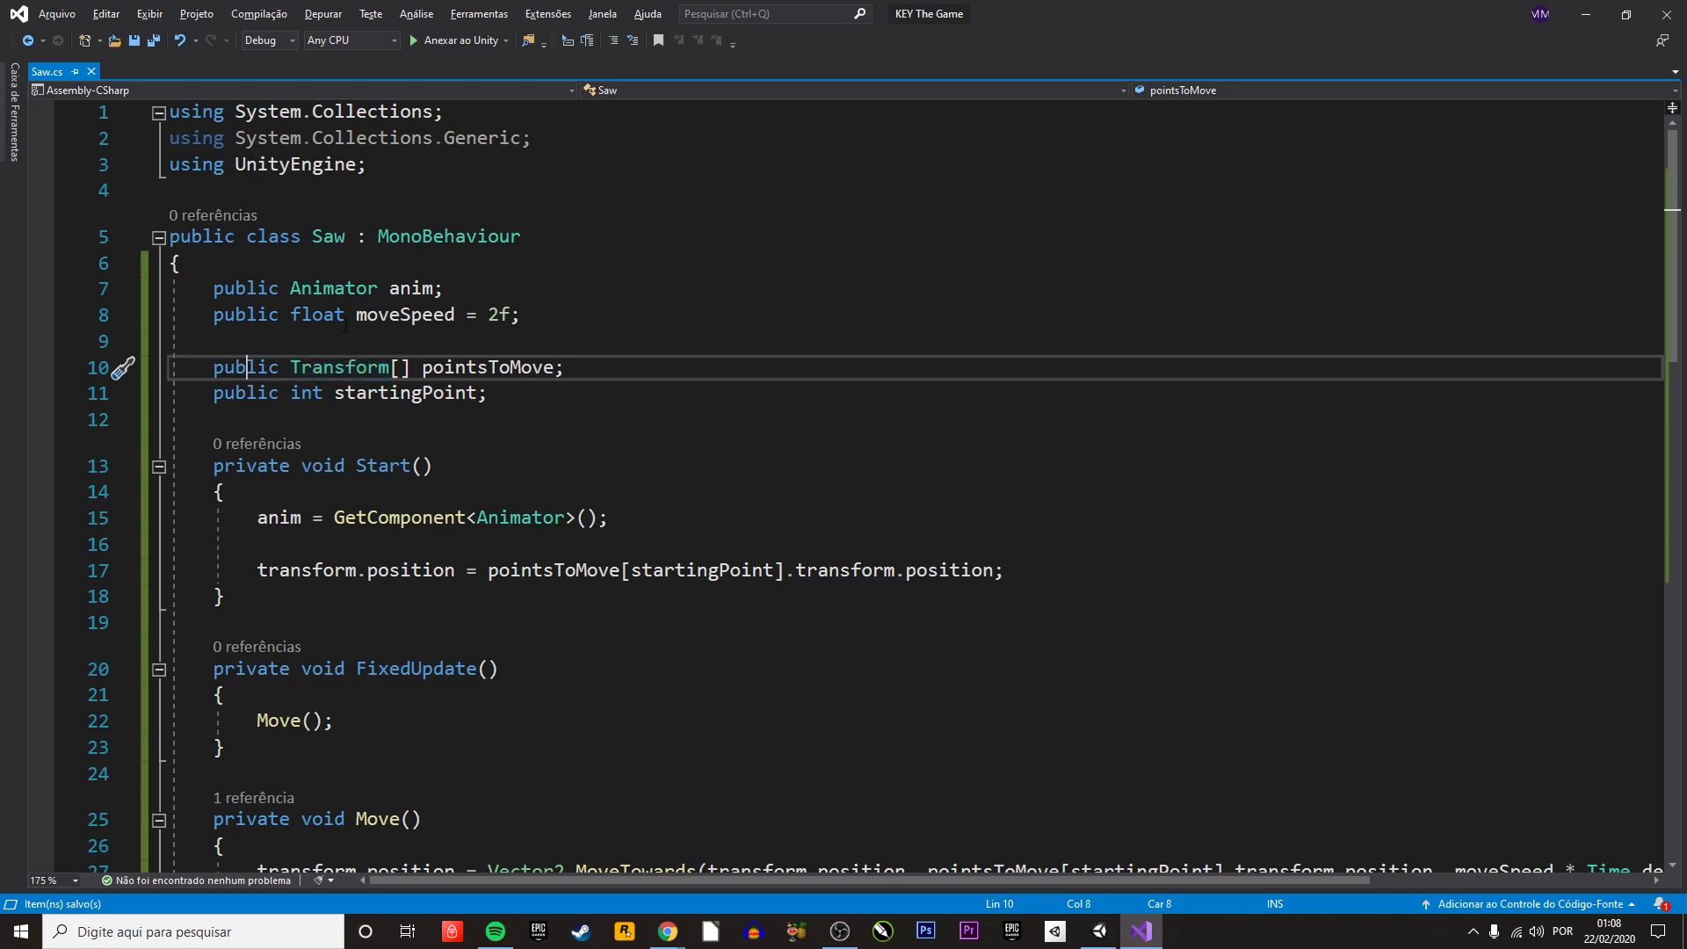
# - Review the anim field and the float moveSpeed declaration with its 2f default
pyautogui.click(393, 288)
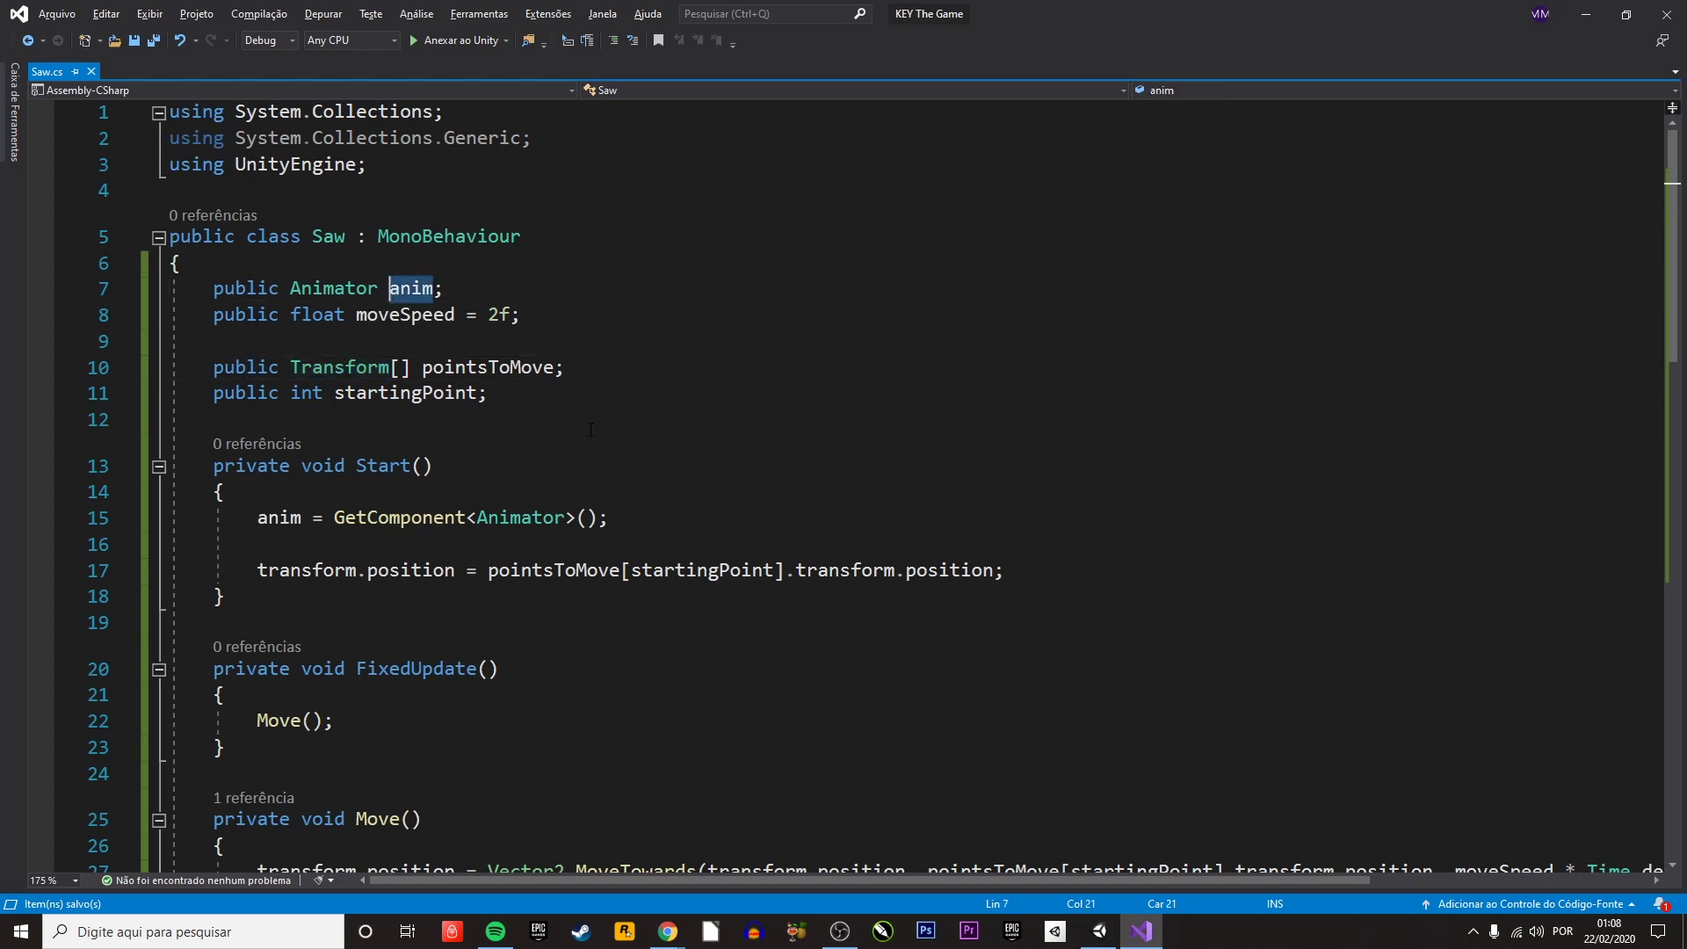
pyautogui.click(305, 316)
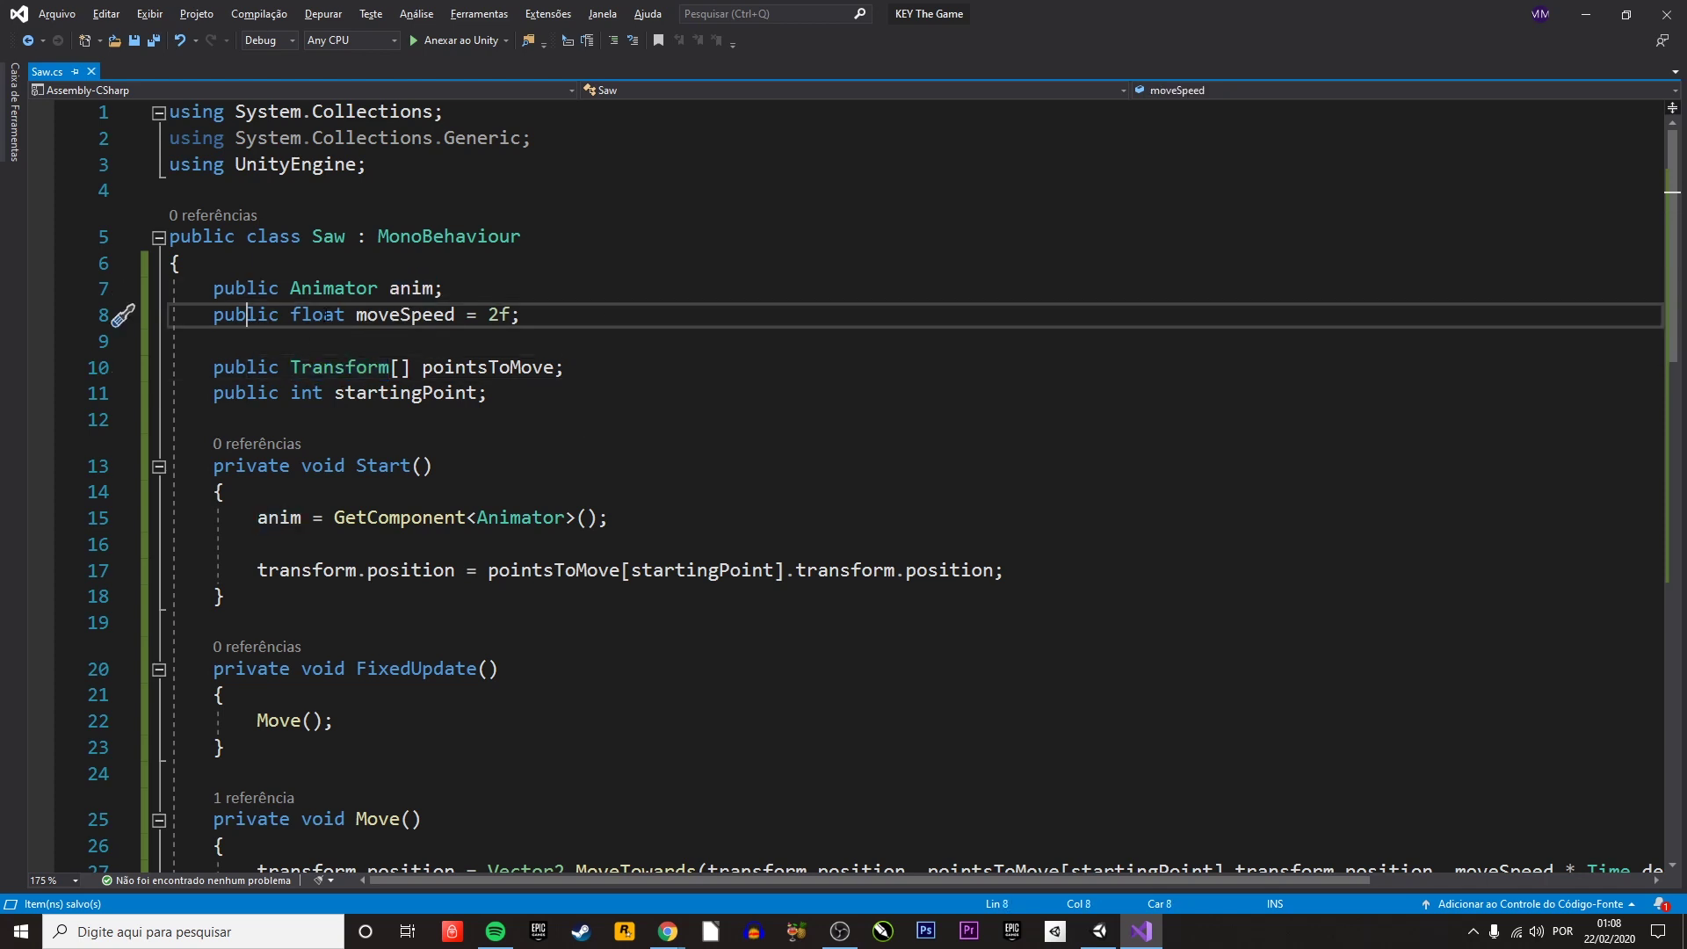
pyautogui.doubleClick(316, 315)
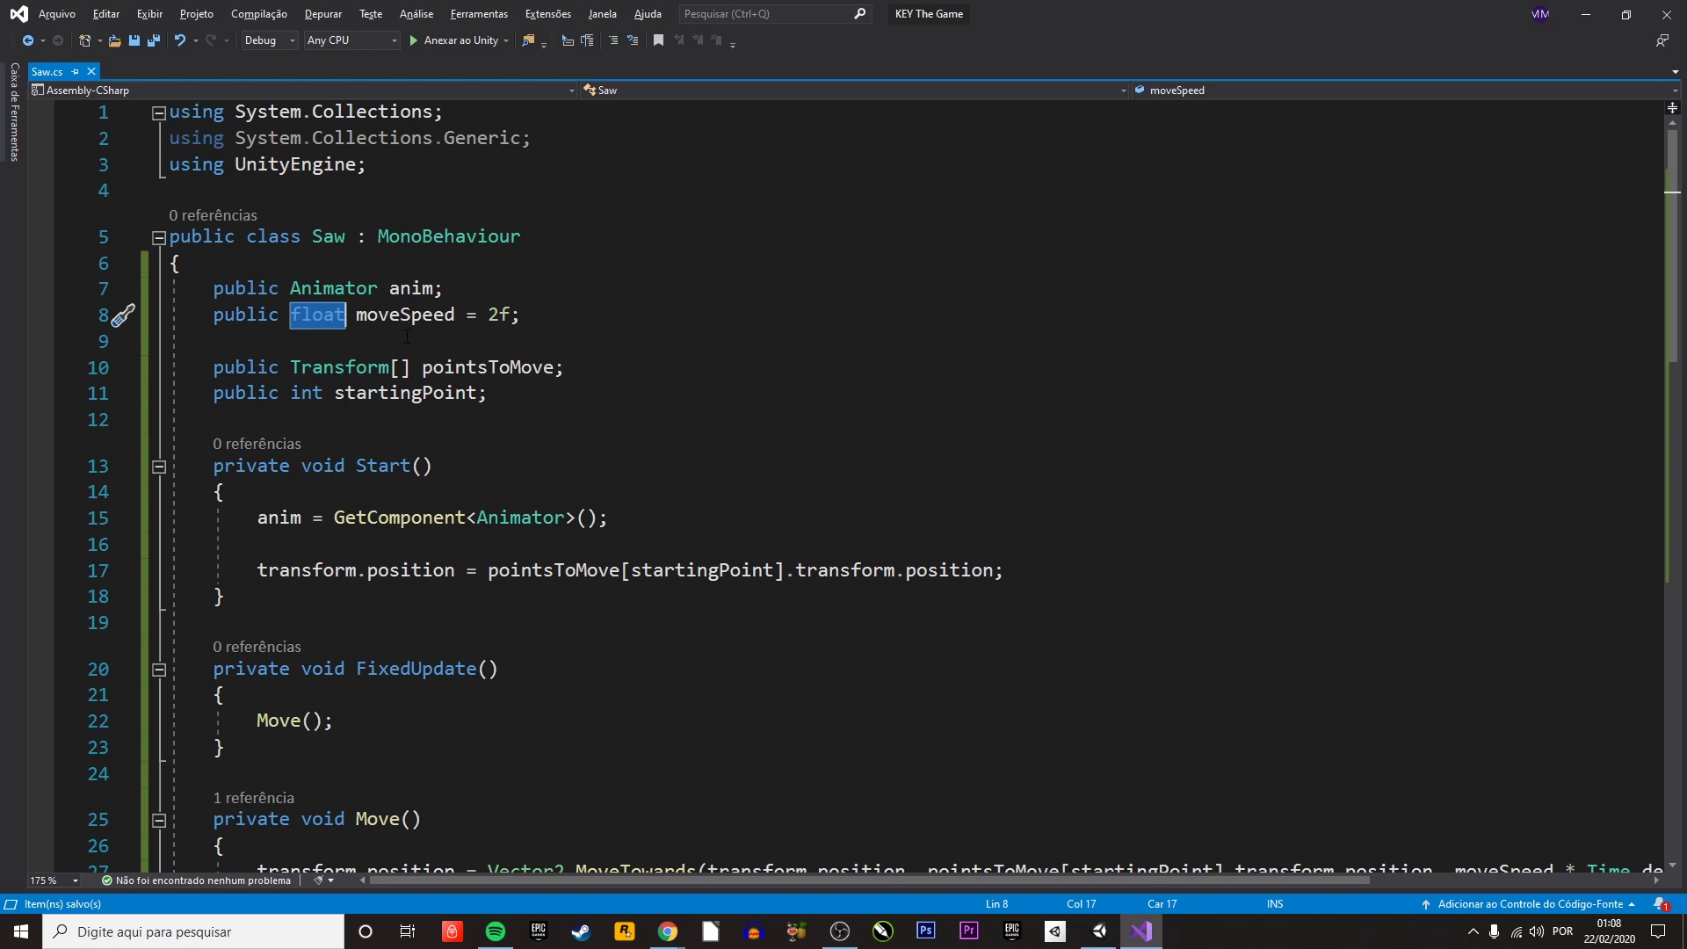
pyautogui.doubleClick(387, 315)
pyautogui.doubleClick(503, 315)
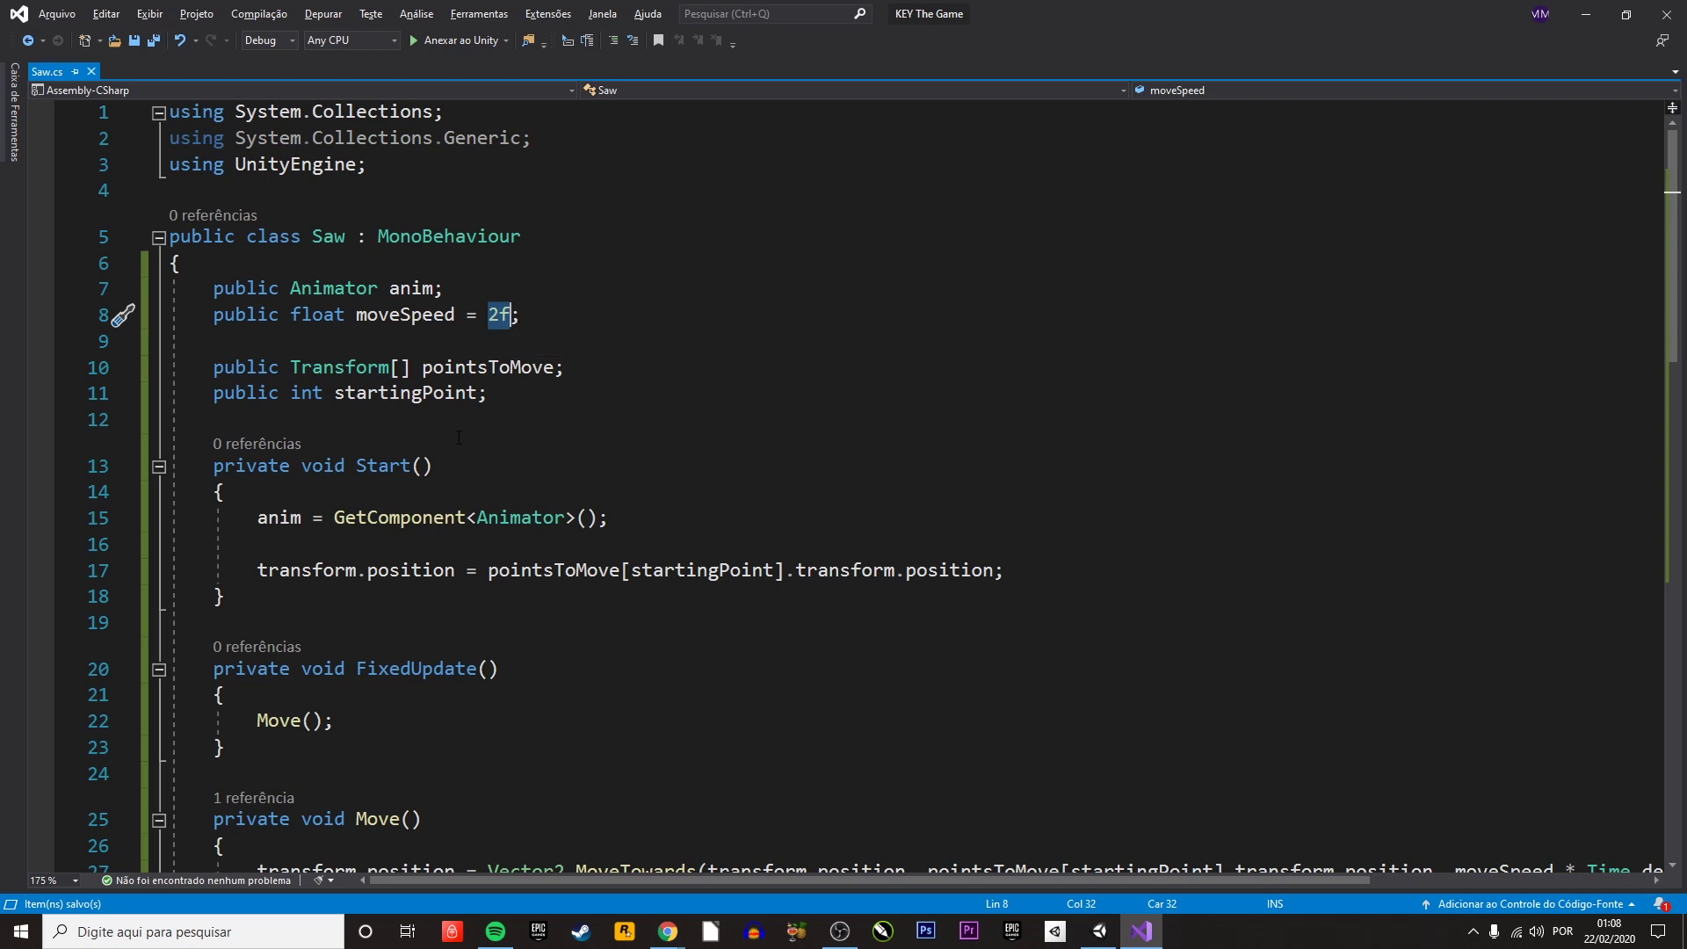
pyautogui.press('Left')
# - Highlight pointsToMove and its references, then move to the startingPoint line
pyautogui.click(399, 369)
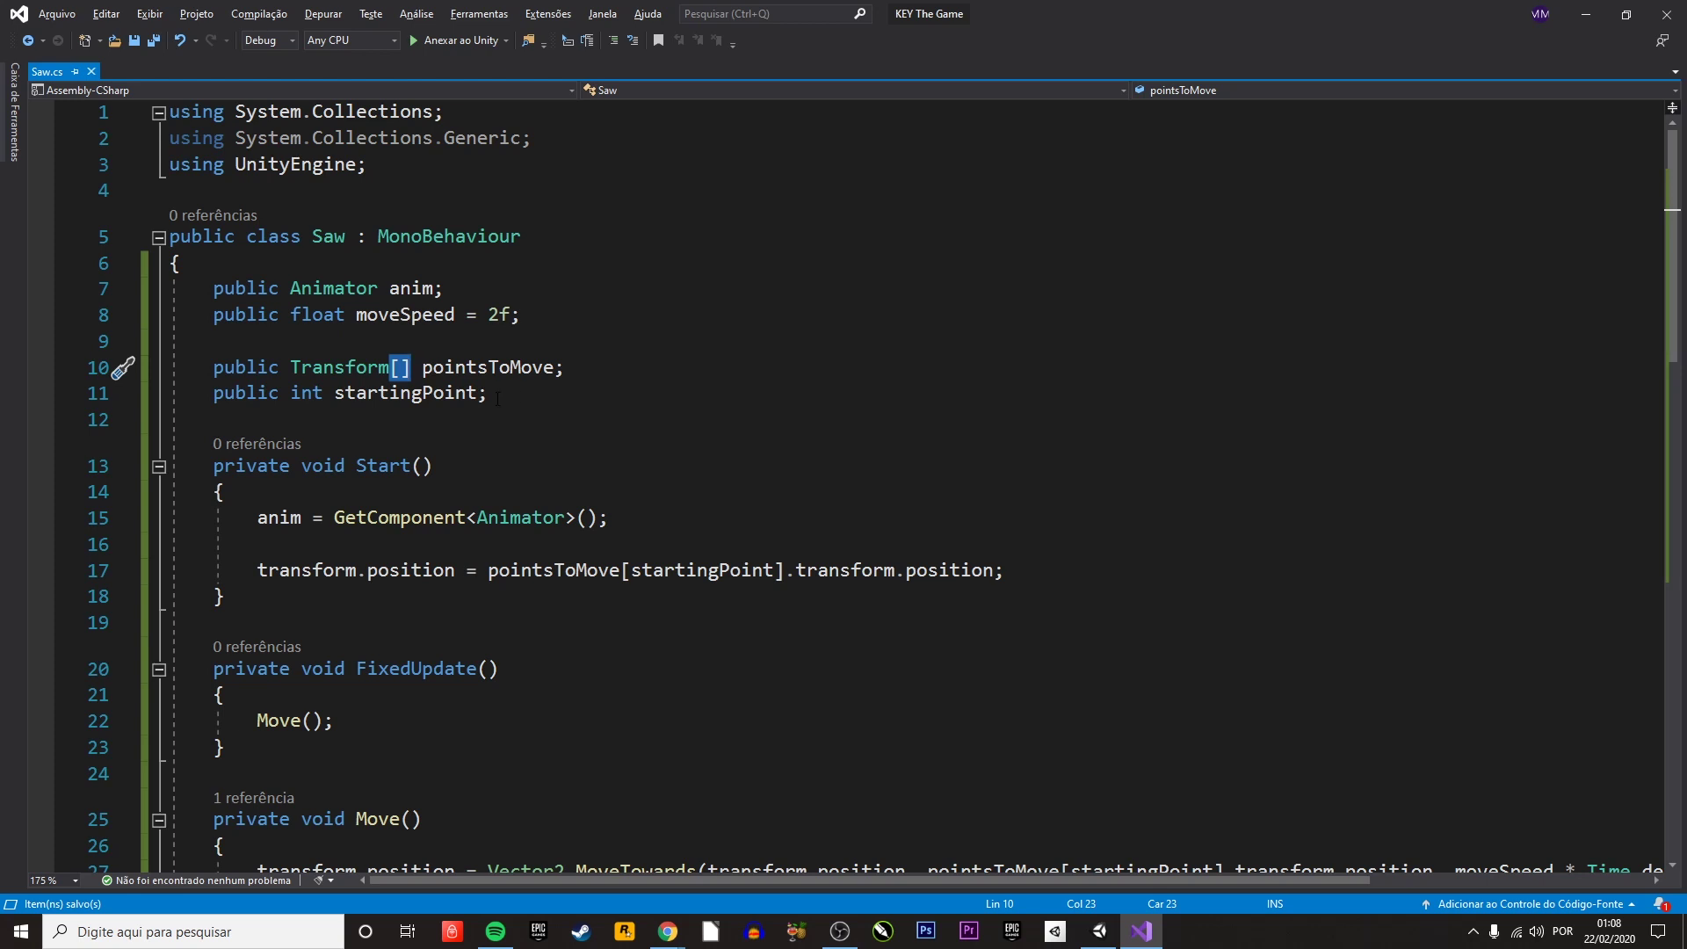
pyautogui.click(456, 369)
pyautogui.doubleClick(455, 369)
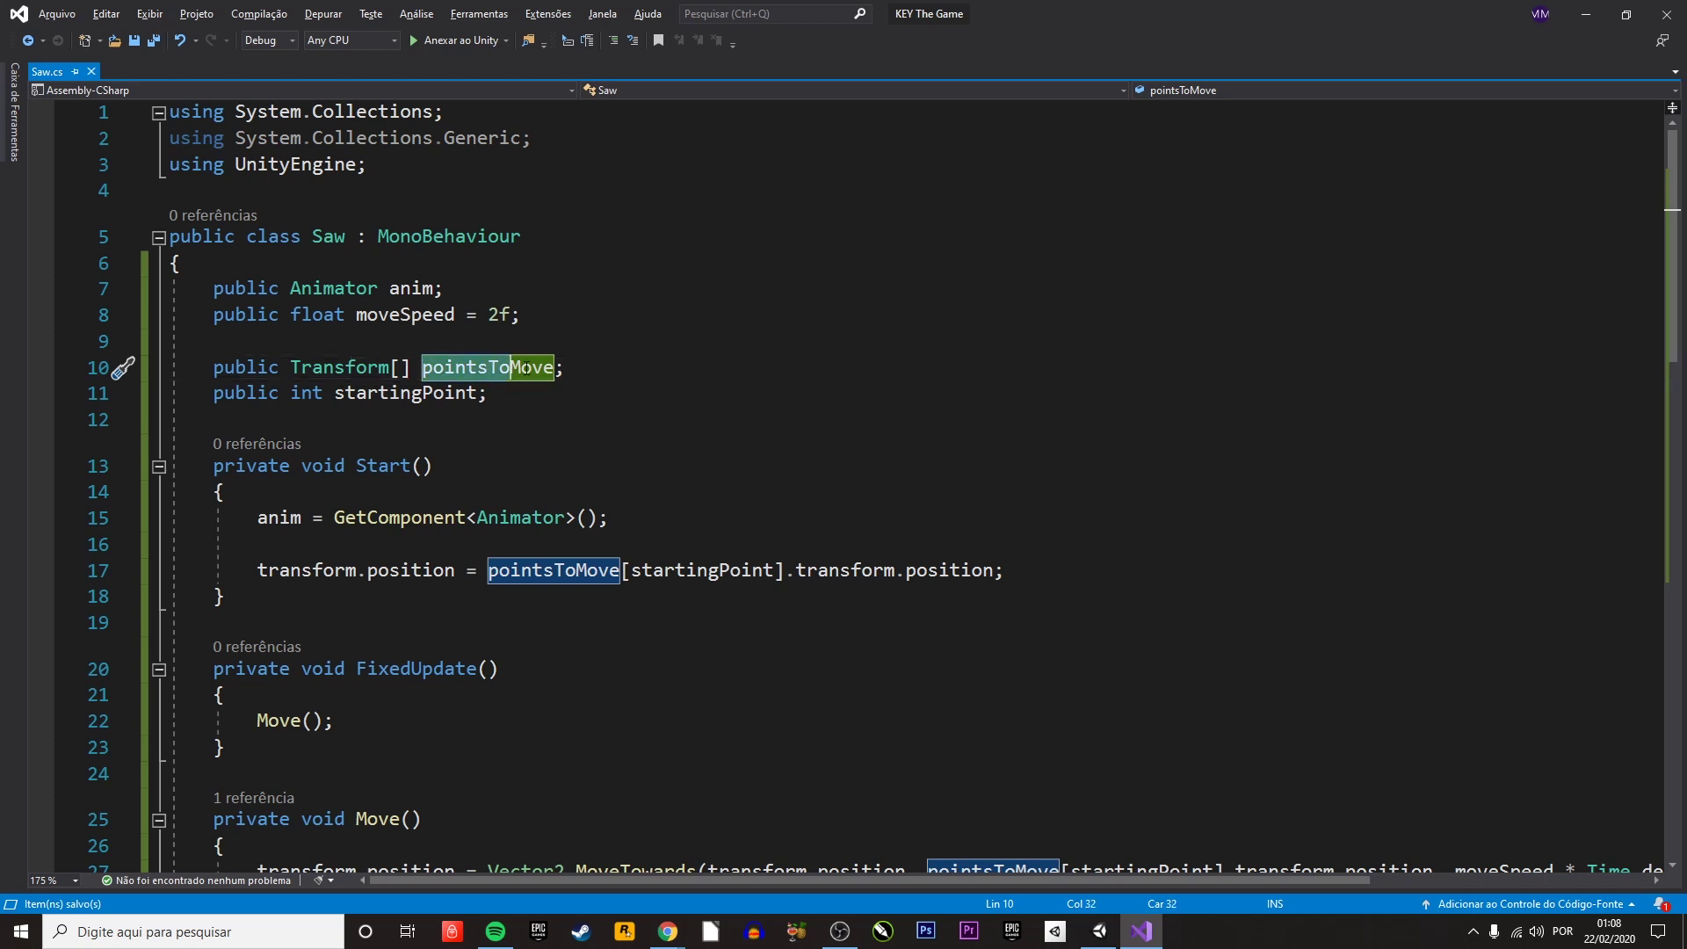
pyautogui.press('Down')
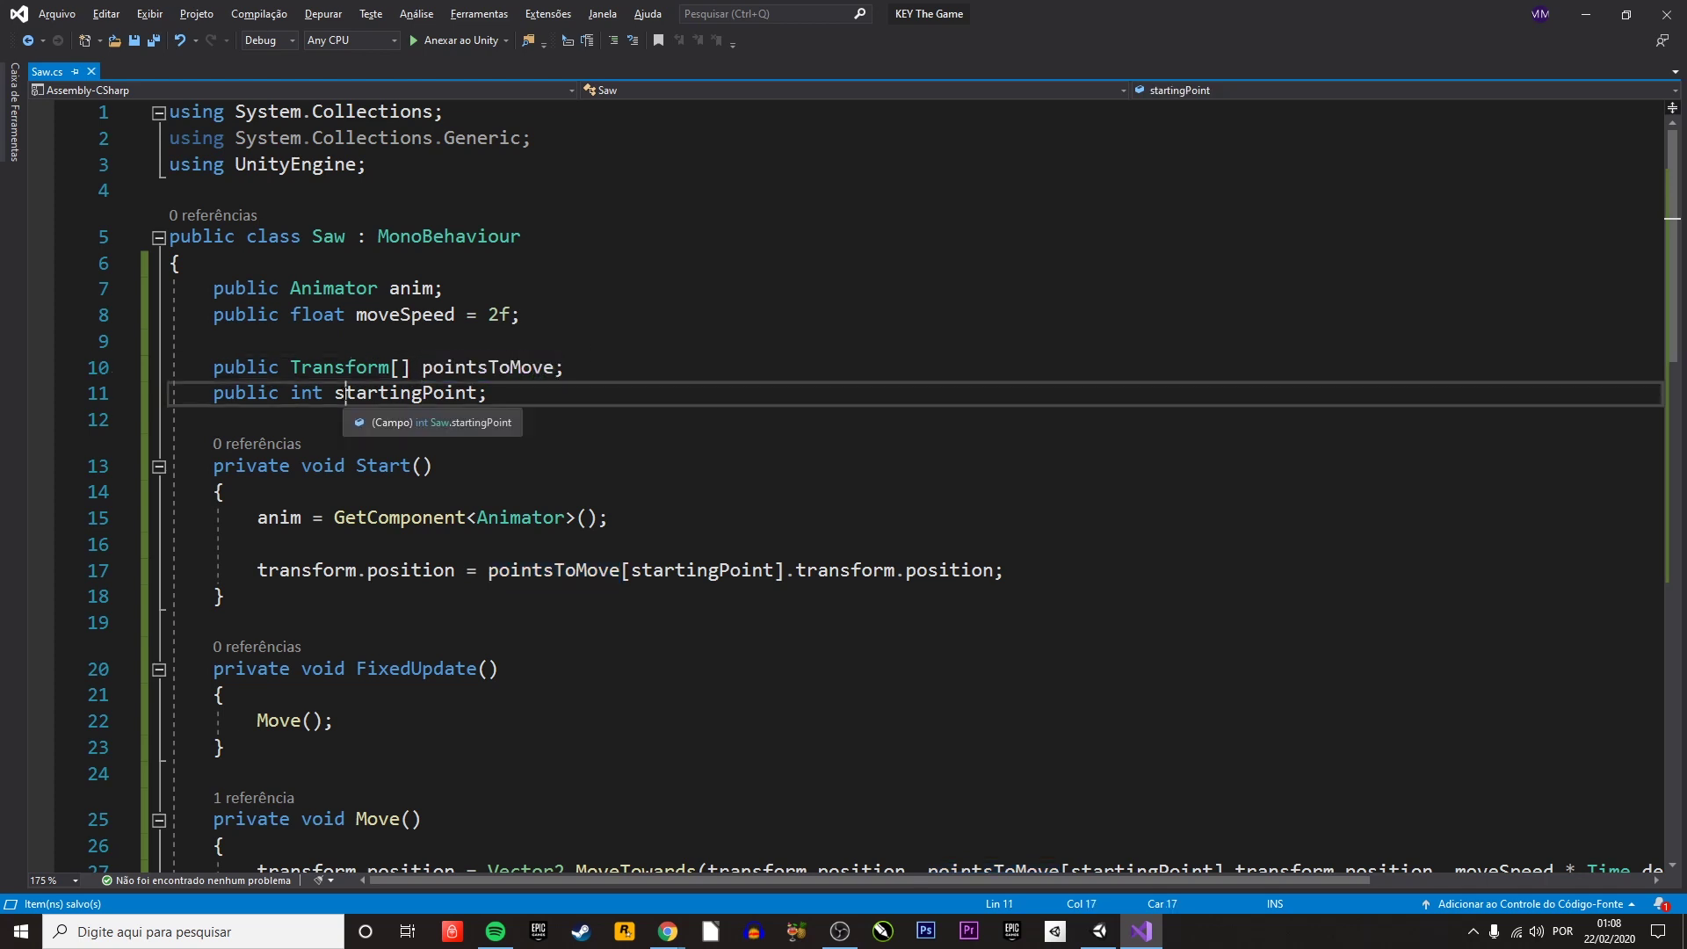
pyautogui.press('Home')
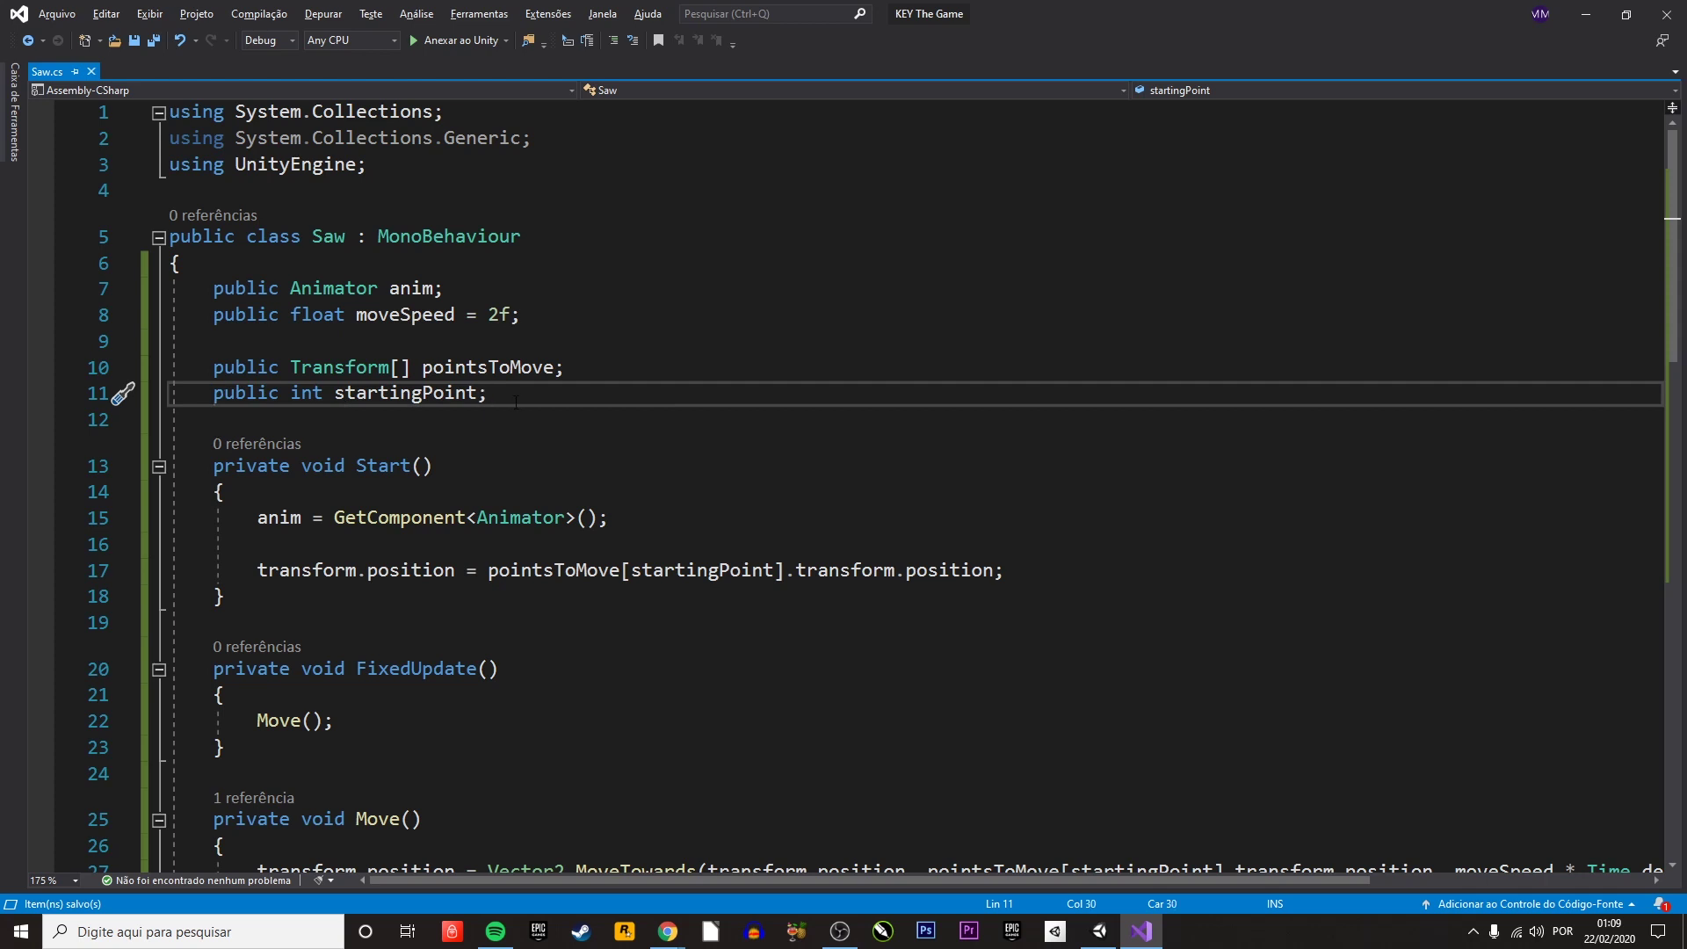
pyautogui.scroll(-2, 516, 402)
# - Back in Unity, drag the saw up and to the right
pyautogui.hotkey('alt', 'Tab')
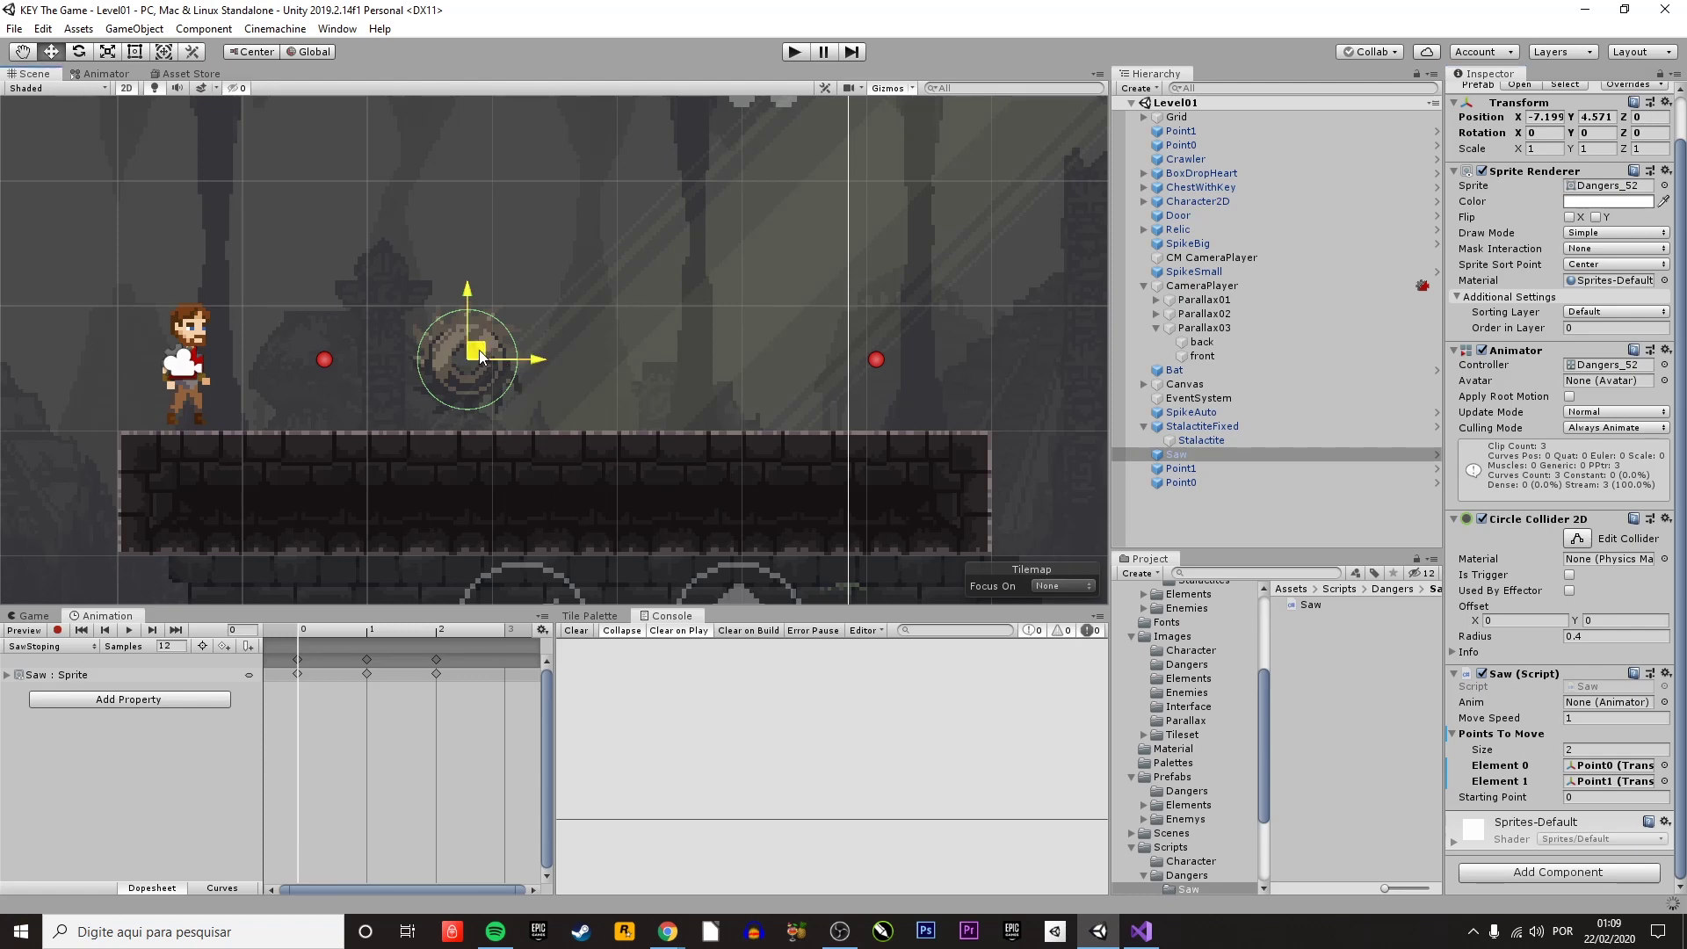
pyautogui.moveTo(478, 350); pyautogui.dragTo(722, 118)
pyautogui.moveTo(762, 241); pyautogui.dragTo(711, 317, button='middle')
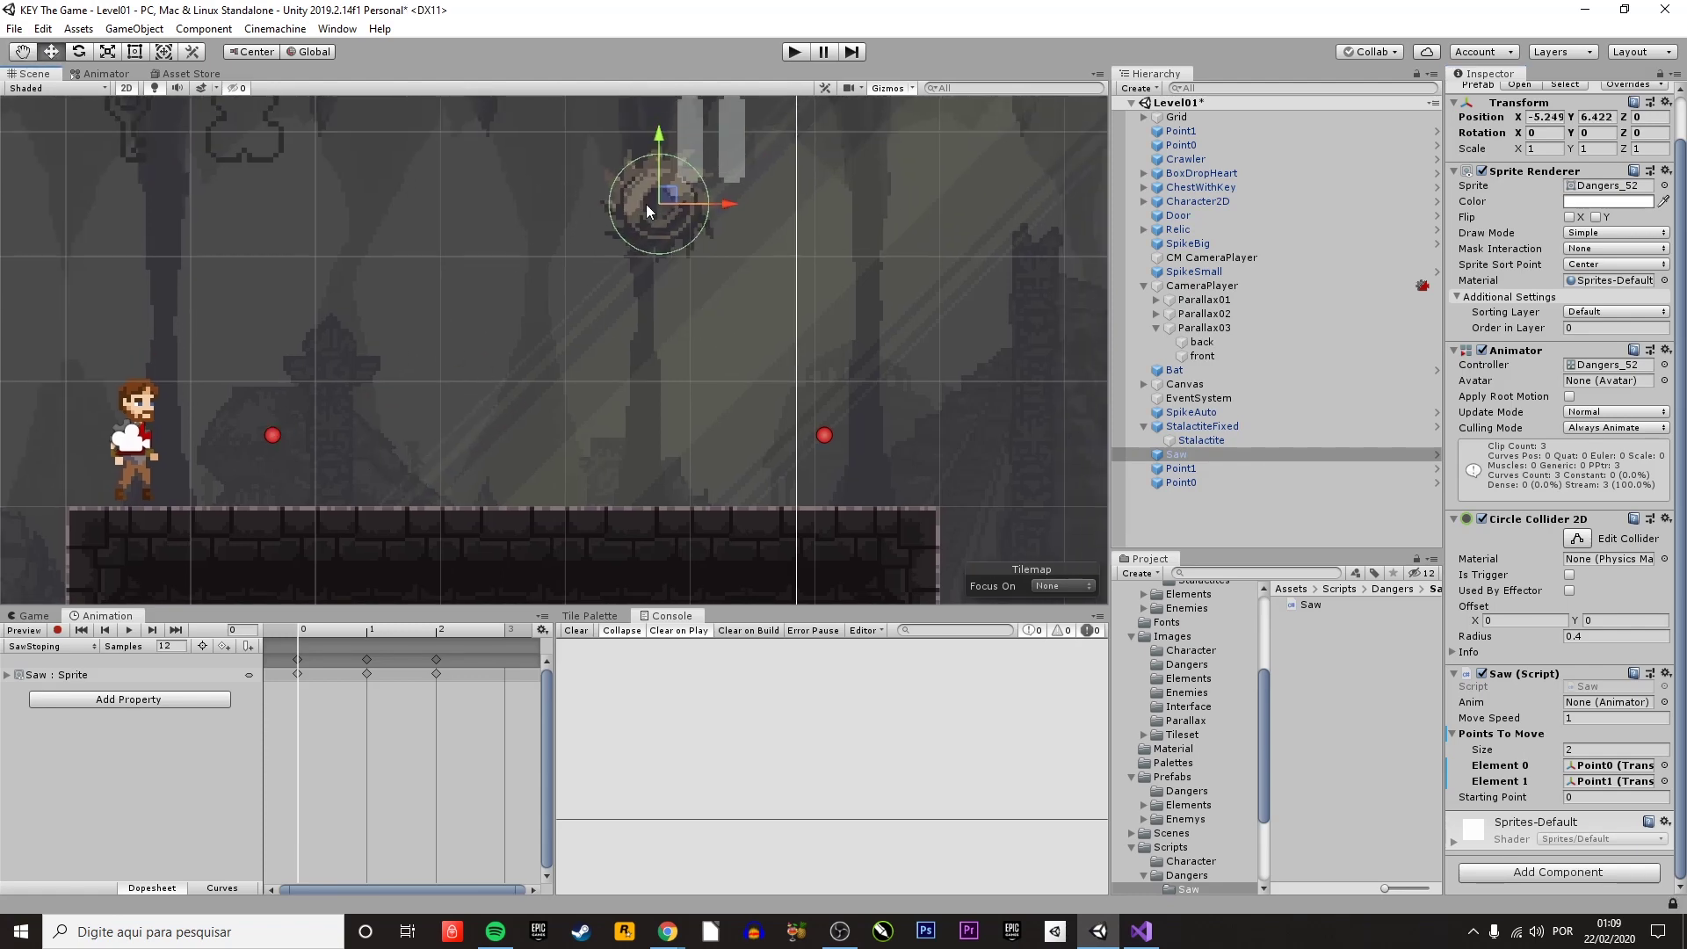
# - Play-test the saw in the Game view, then undo its test move
pyautogui.click(37, 616)
pyautogui.click(795, 51)
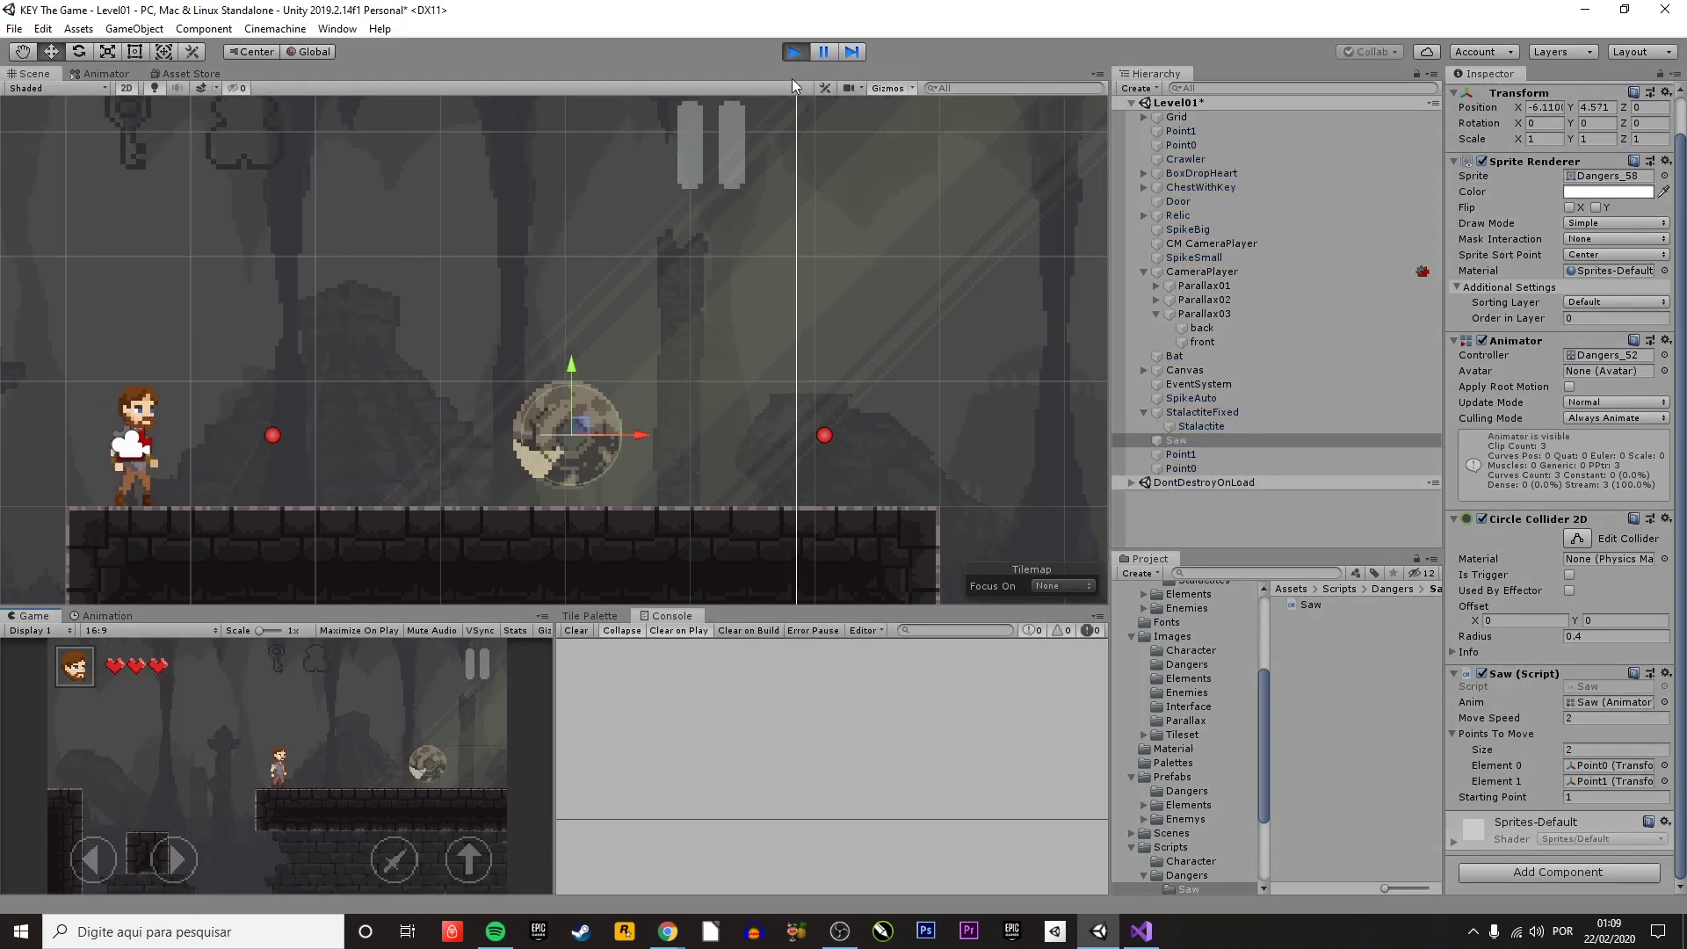
pyautogui.click(795, 52)
pyautogui.hotkey('ctrl', 'z')
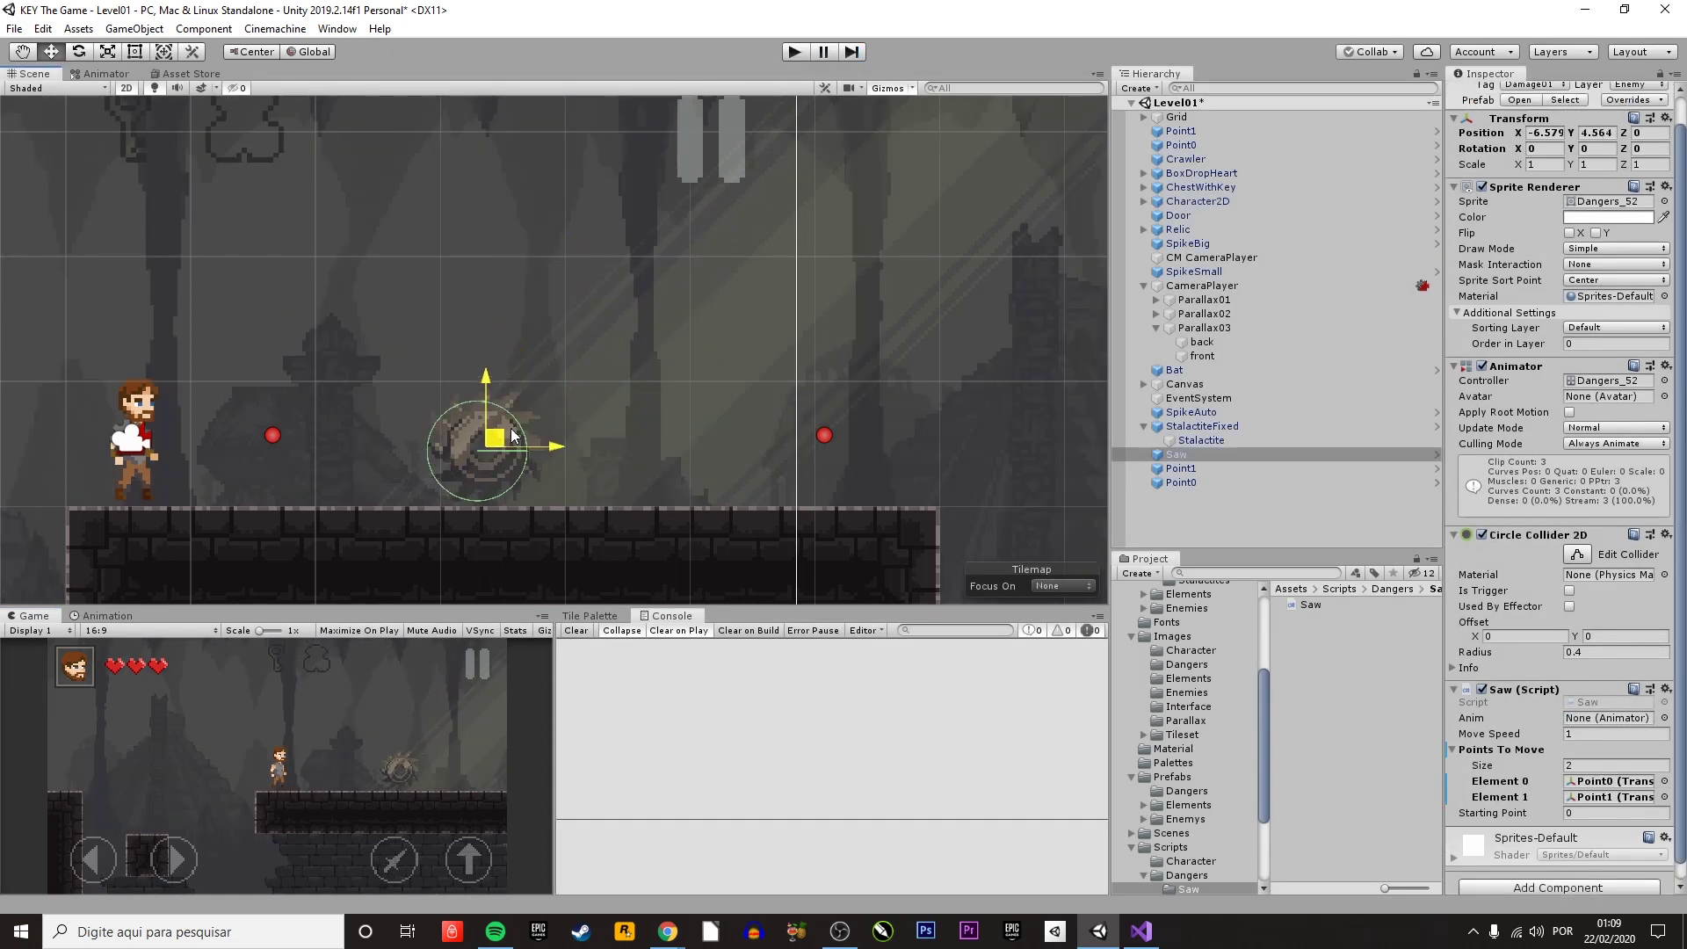
pyautogui.hotkey('alt', 'Tab')
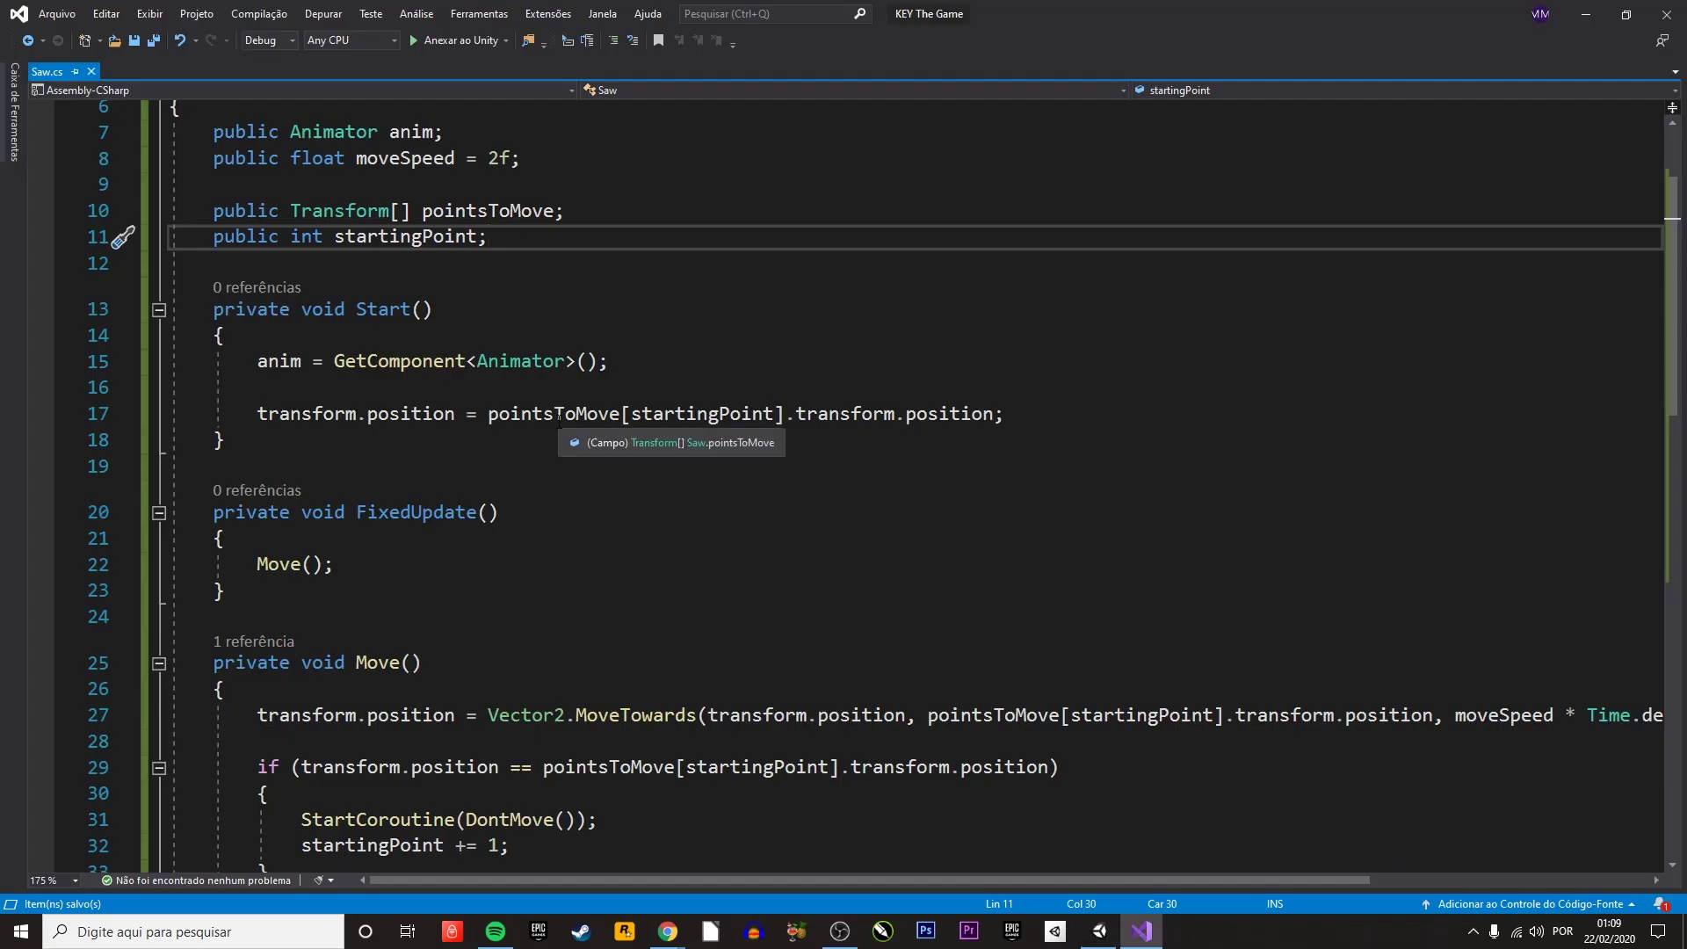
# - Highlight the Start method and its anim GetComponent line in Saw.cs
pyautogui.scroll(-3, 597, 504)
pyautogui.scroll(4, 483, 405)
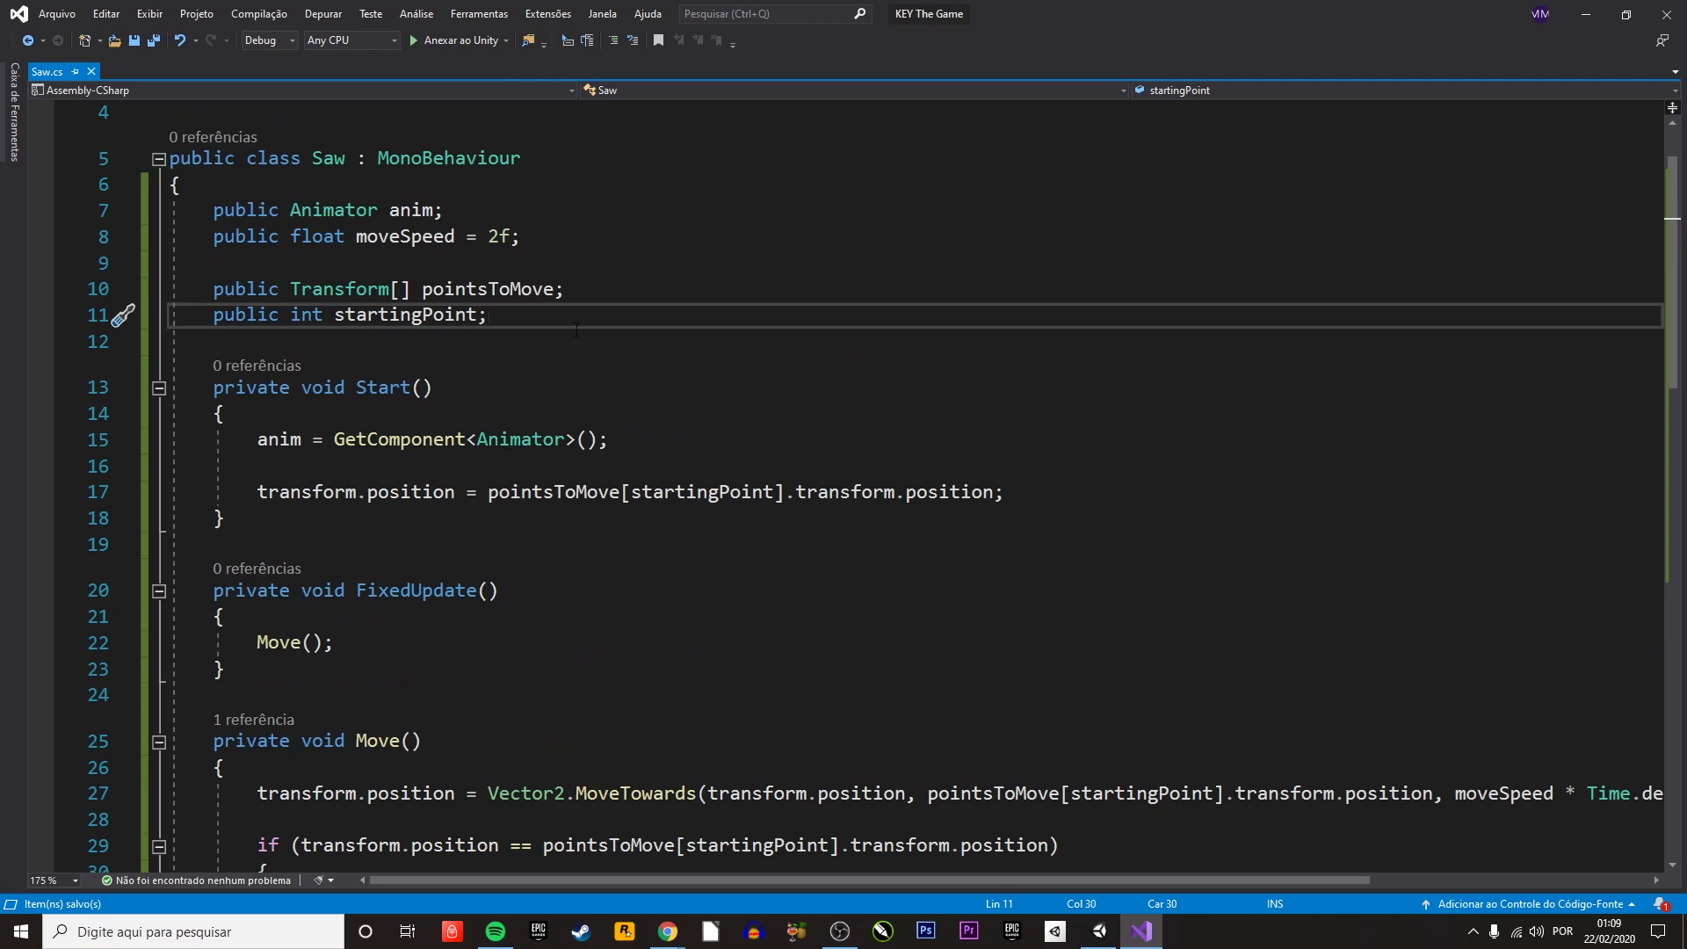
pyautogui.click(283, 521)
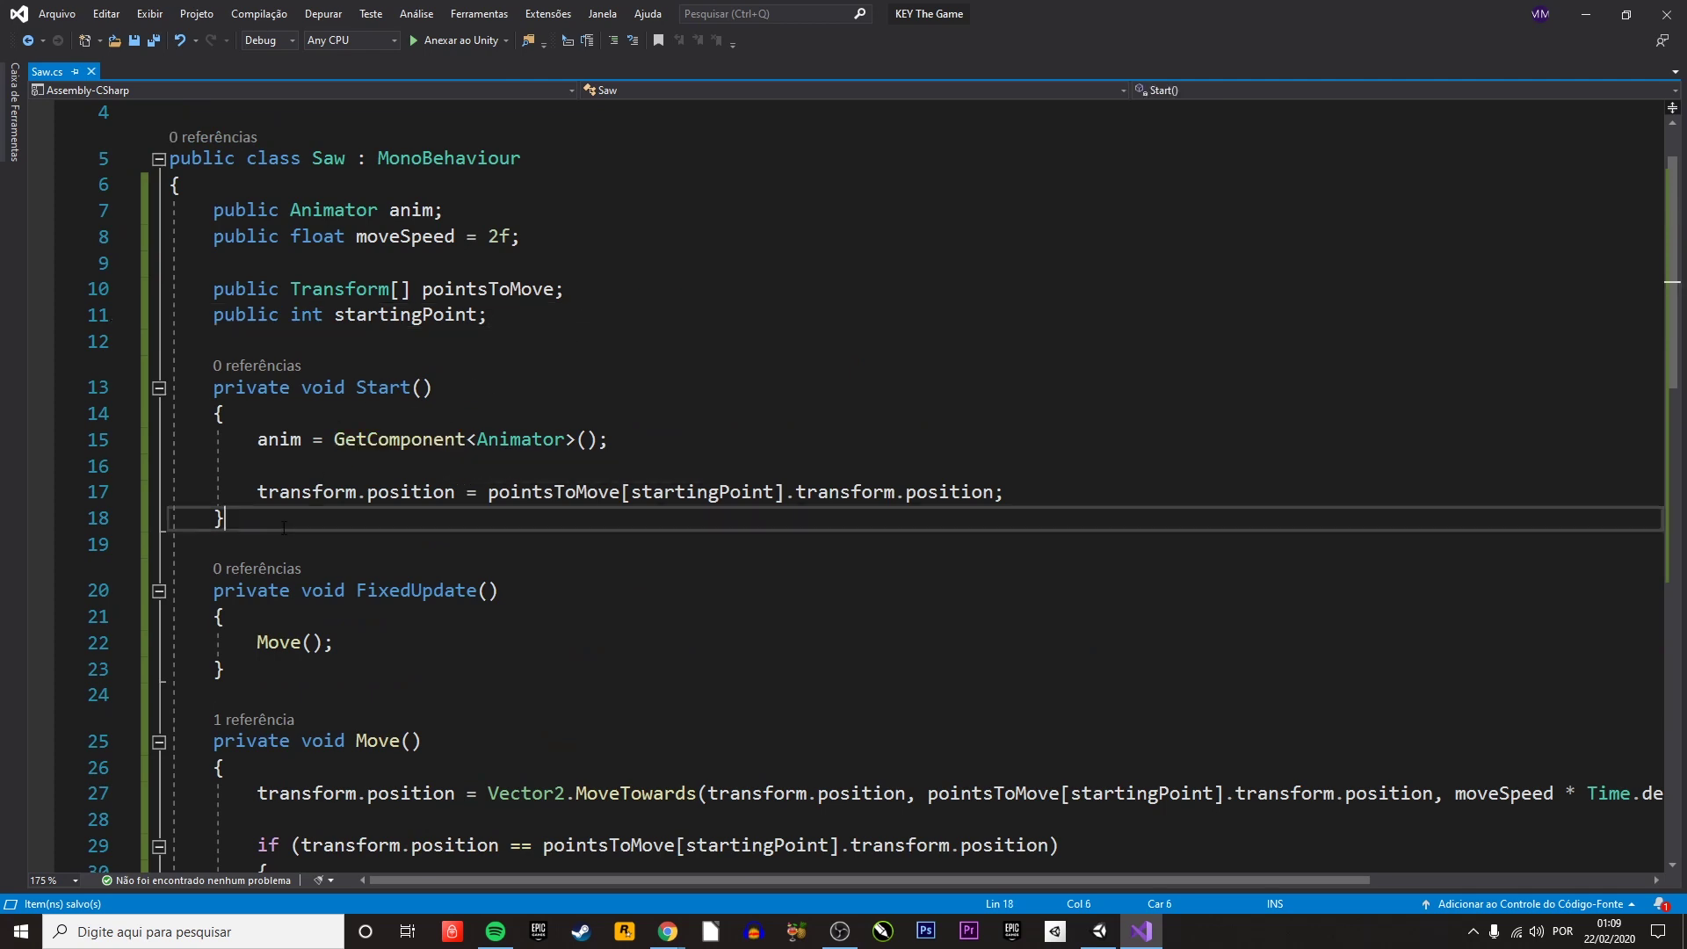
pyautogui.moveTo(283, 521); pyautogui.dragTo(213, 388)
pyautogui.click(481, 382)
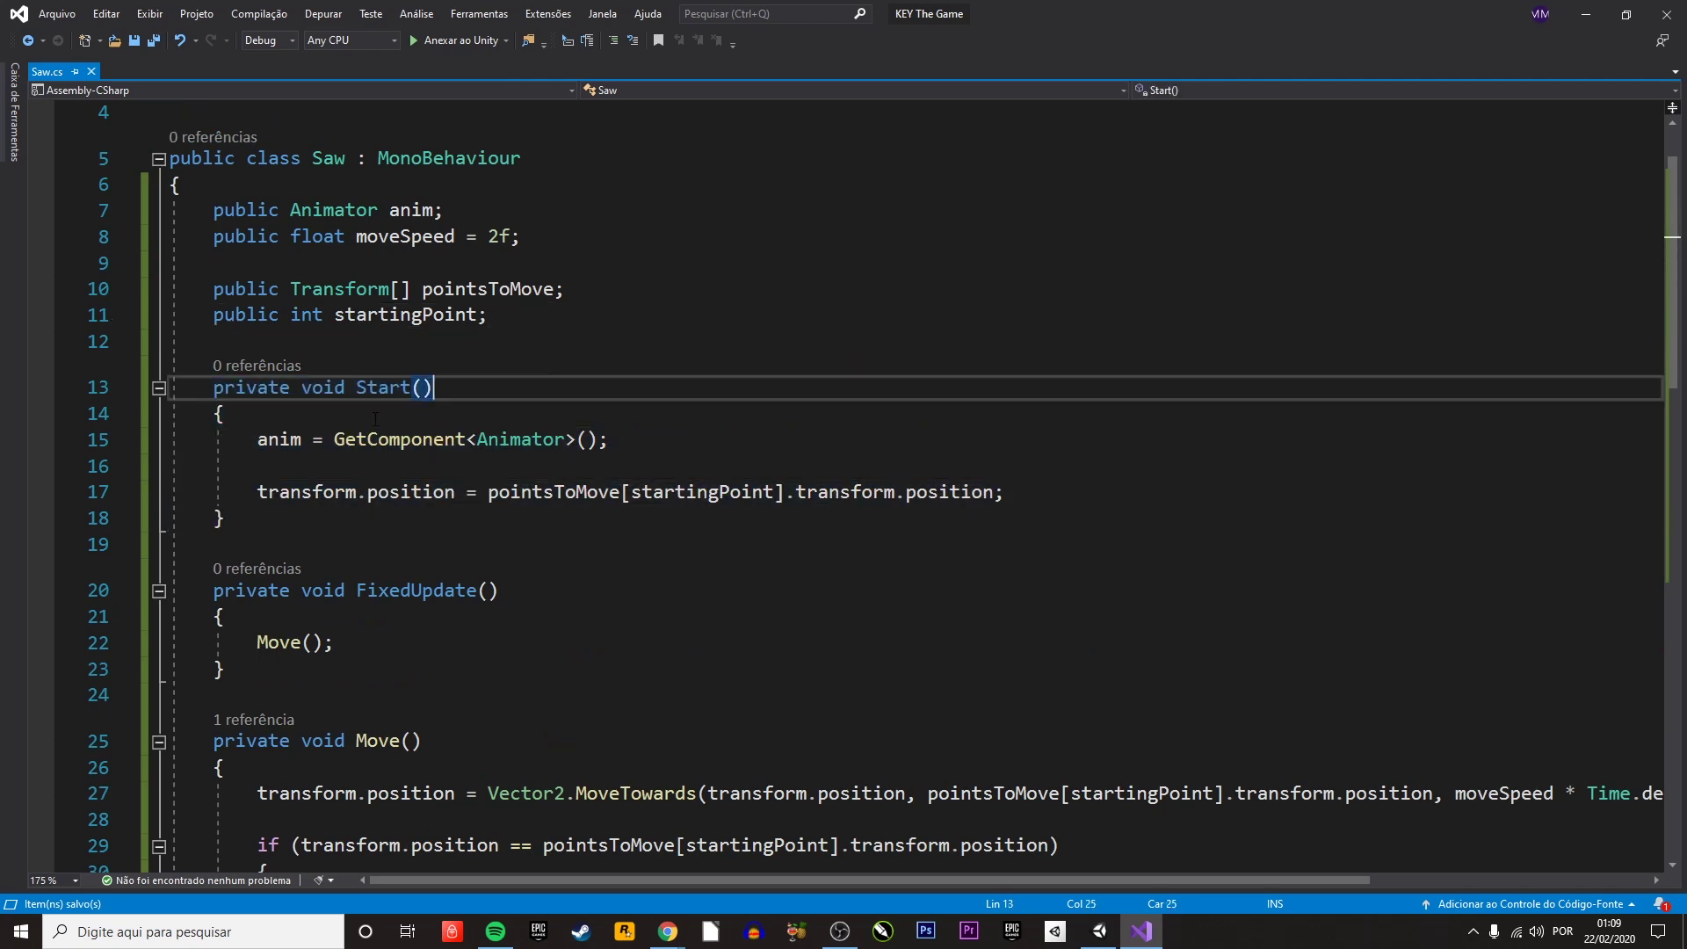
pyautogui.moveTo(257, 439); pyautogui.dragTo(675, 432)
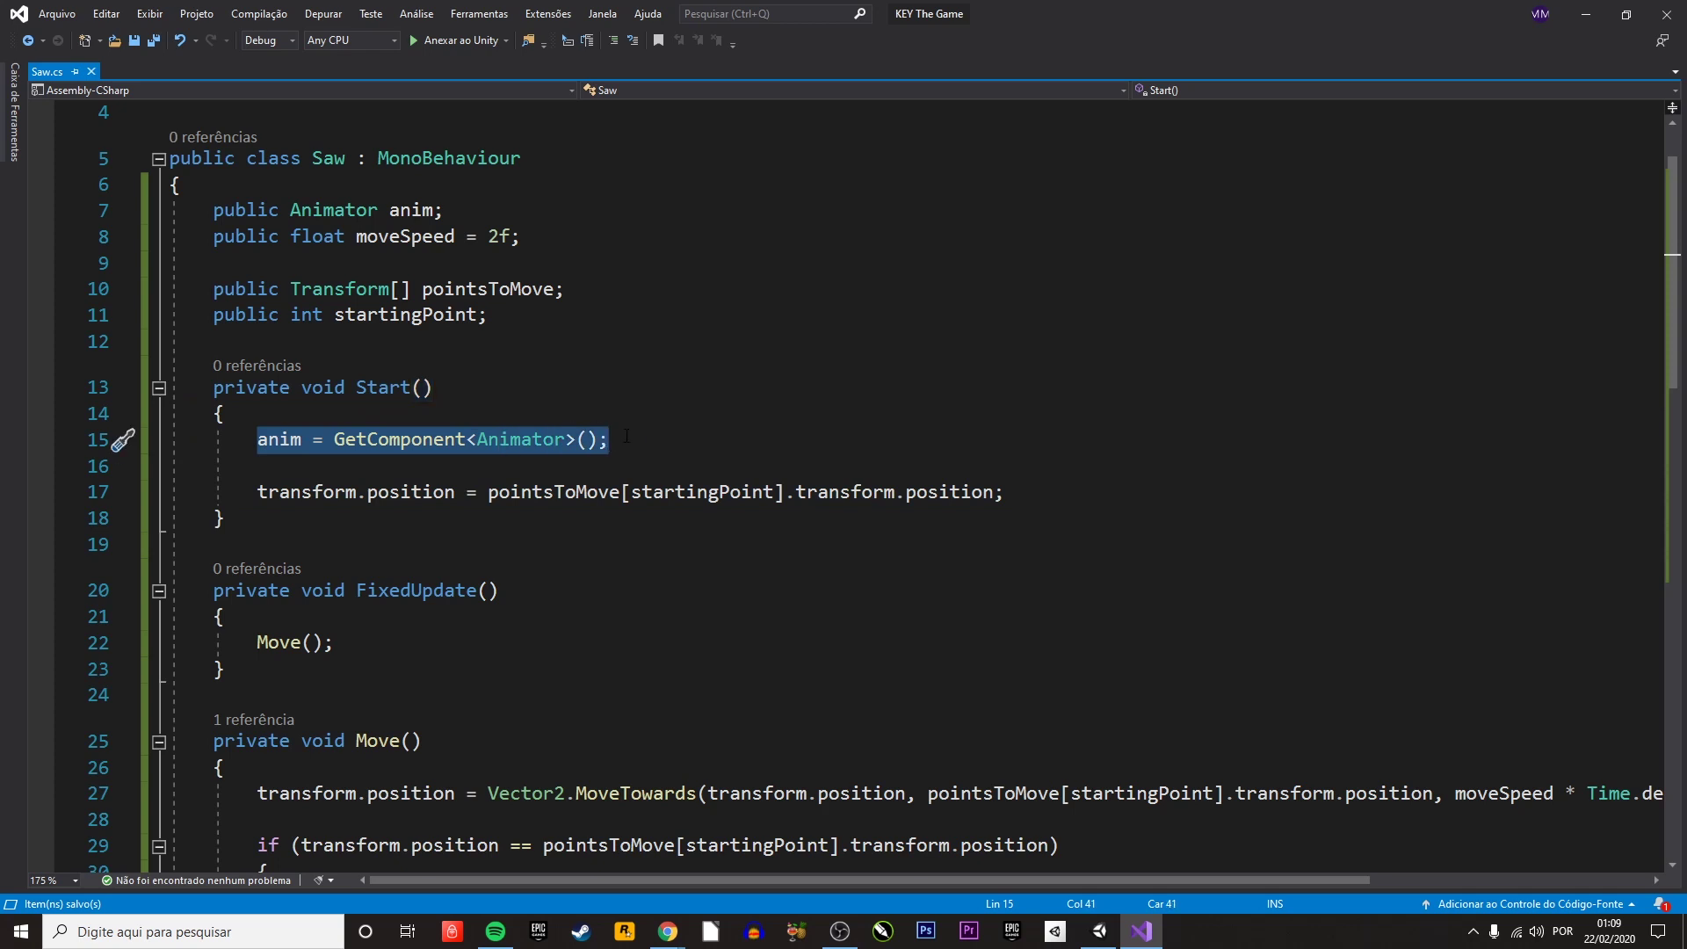
# - Walk through line 17 assigning transform.position from pointsToMove[startingPoint], then return to Unity
pyautogui.click(257, 492)
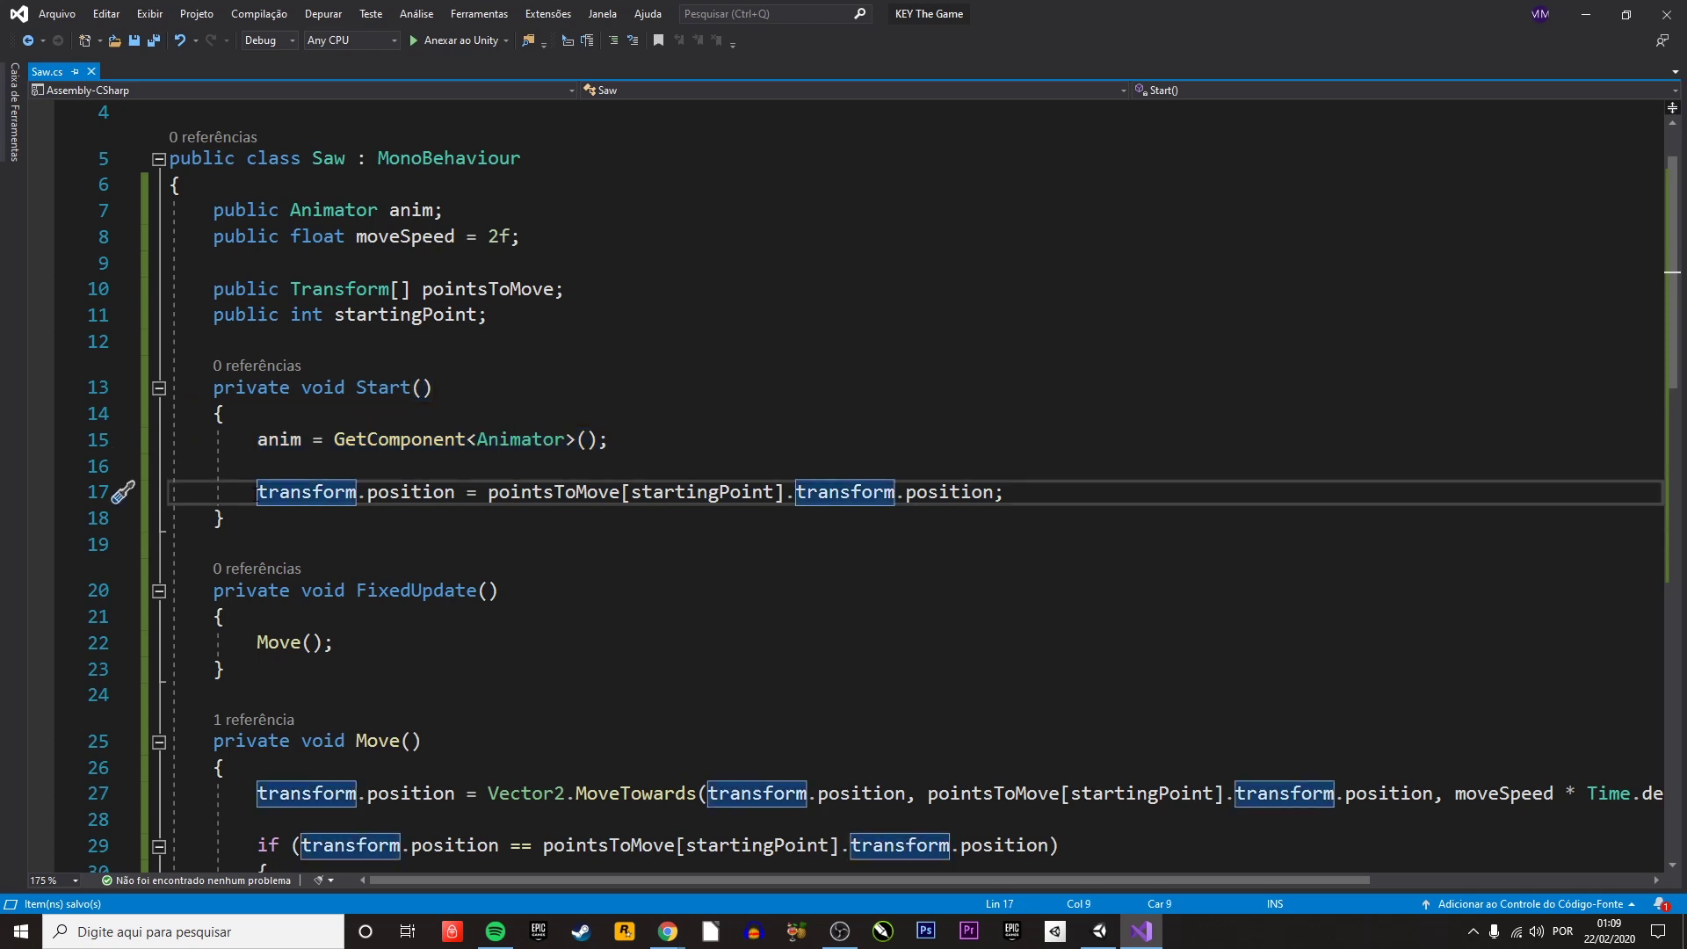
pyautogui.click(314, 492)
pyautogui.moveTo(257, 492); pyautogui.dragTo(457, 492)
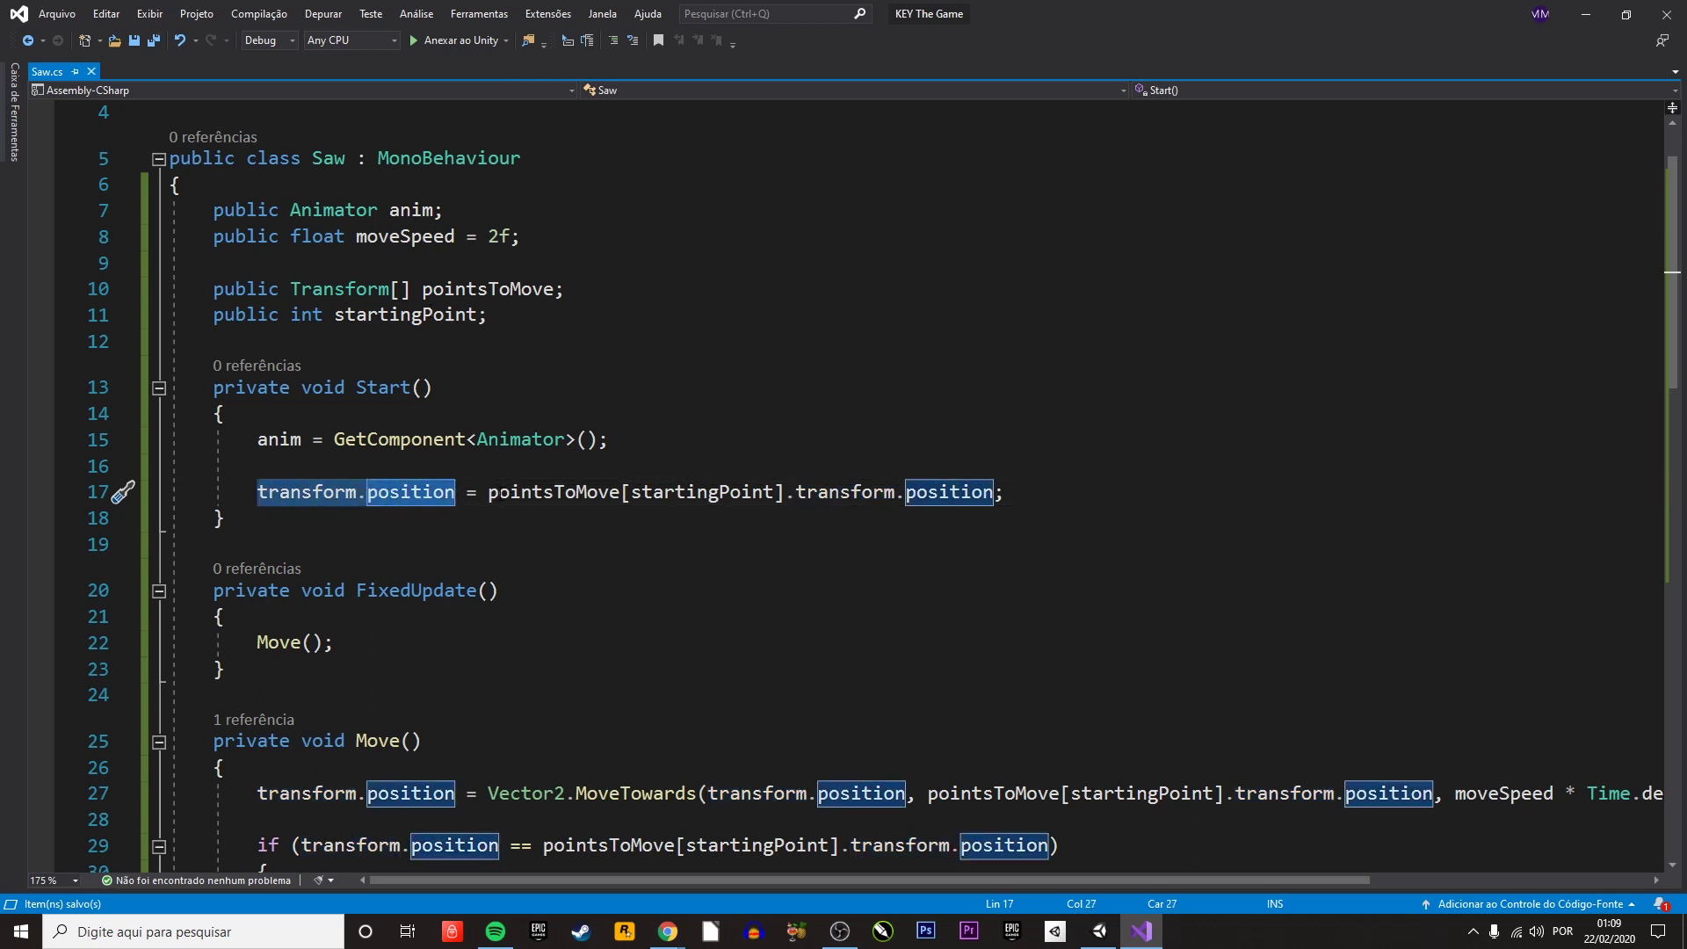
pyautogui.moveTo(488, 493); pyautogui.dragTo(786, 492)
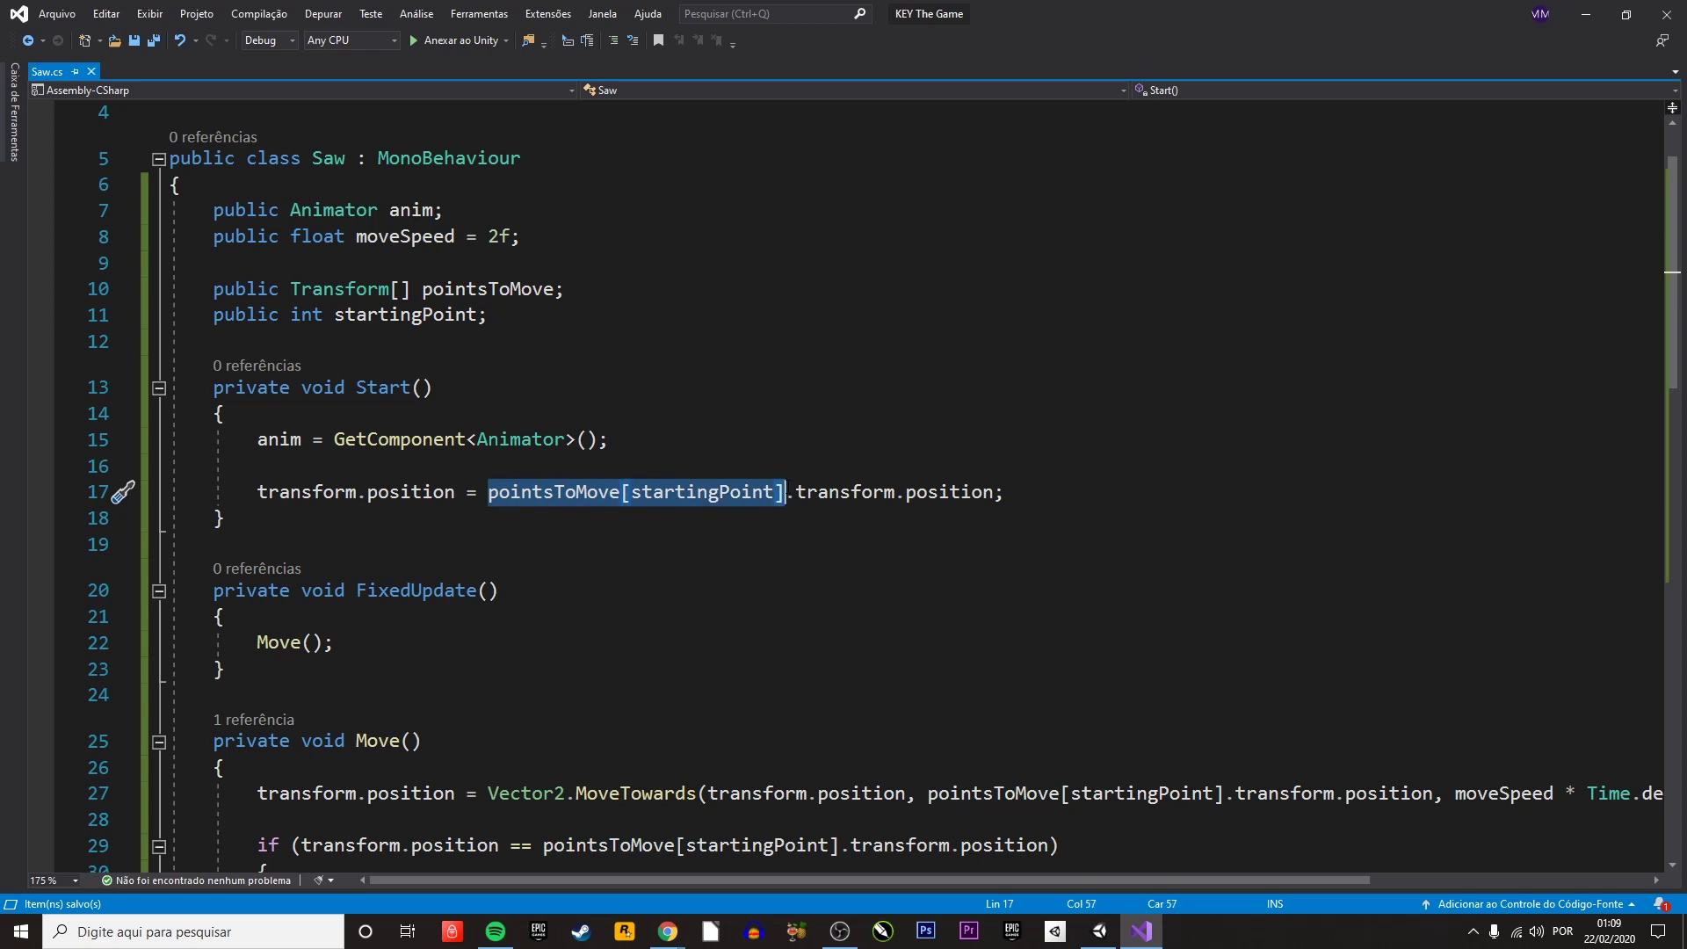
pyautogui.doubleClick(756, 494)
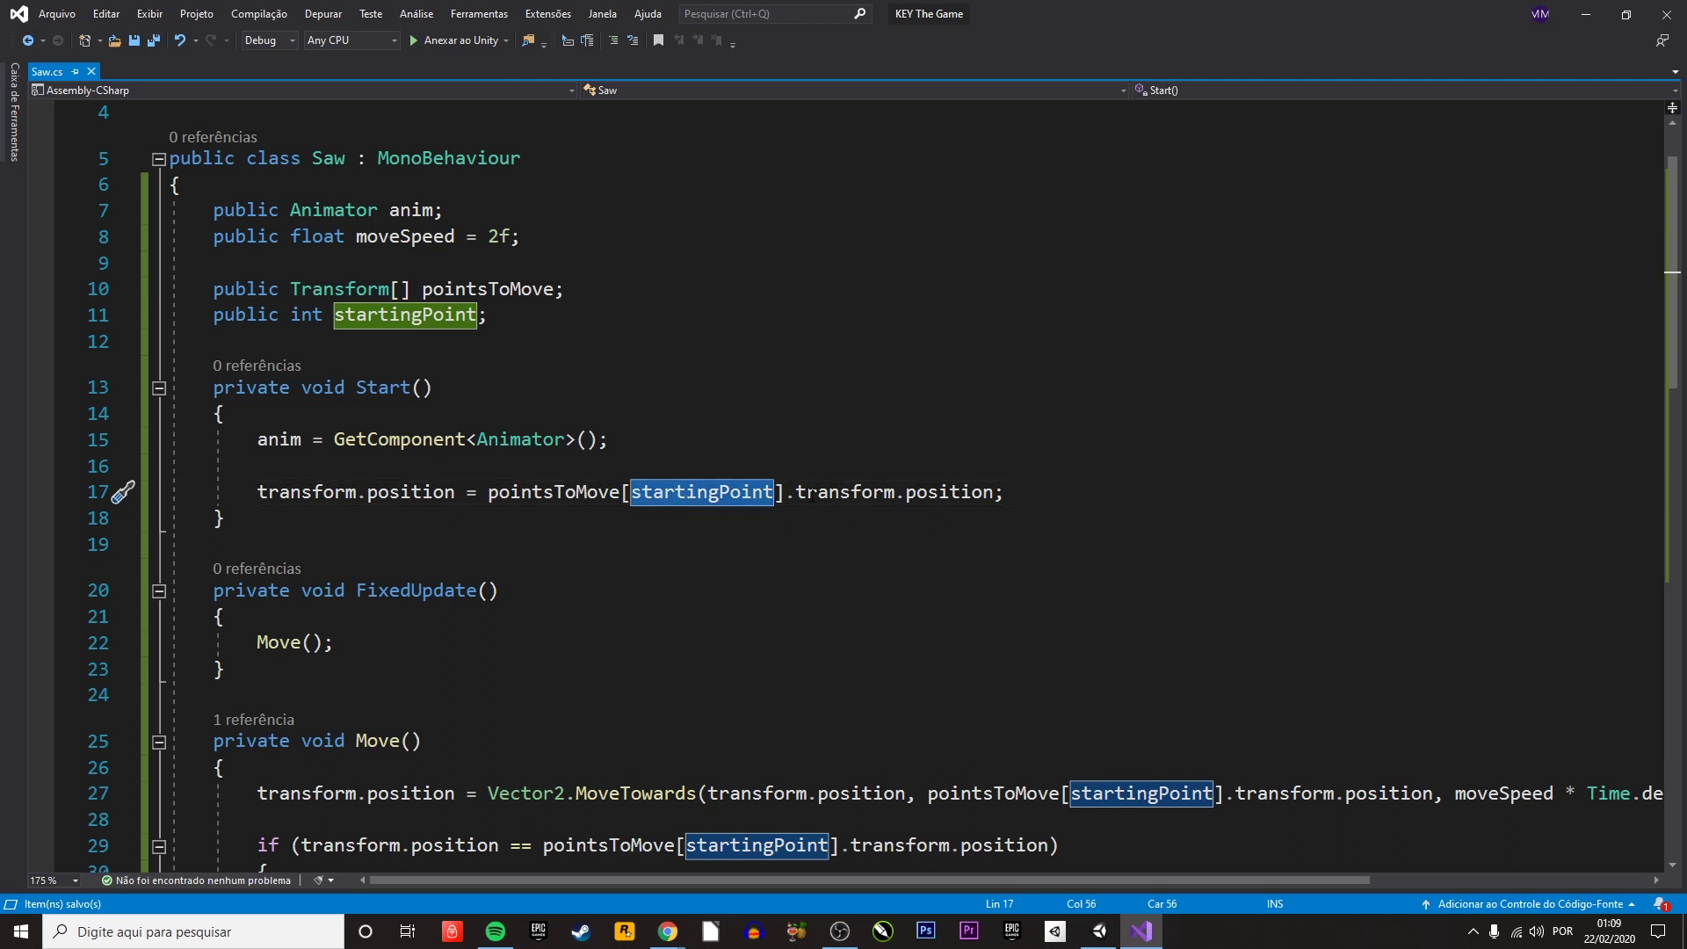
pyautogui.moveTo(1007, 492); pyautogui.dragTo(257, 492)
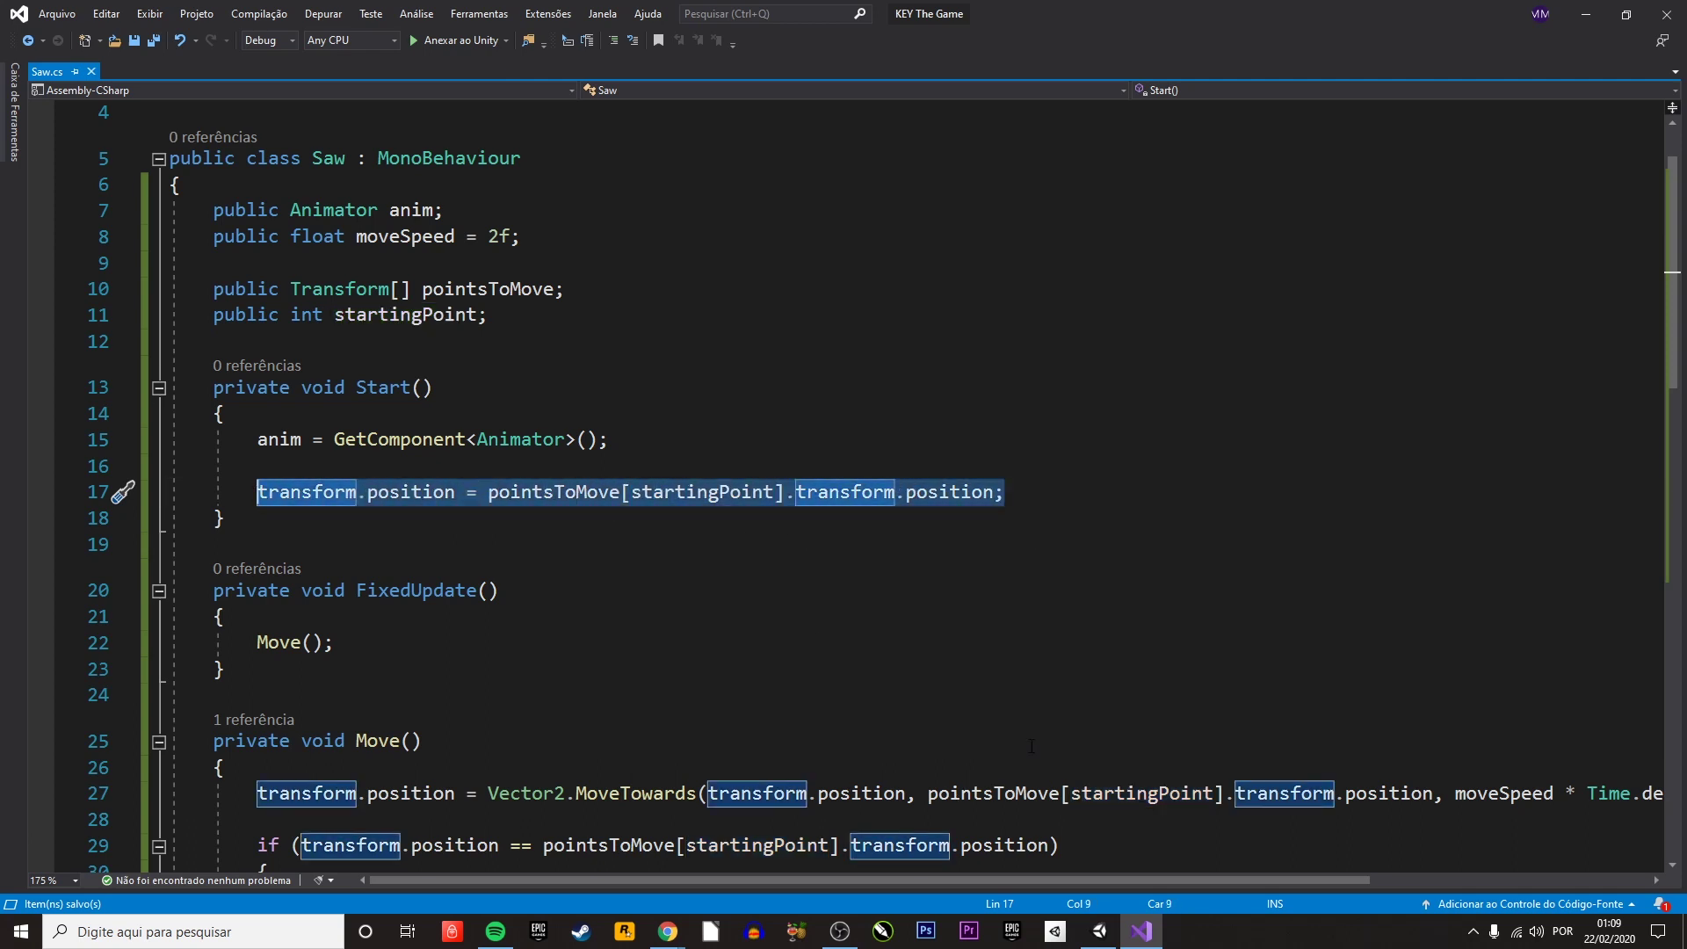
pyautogui.click(1092, 932)
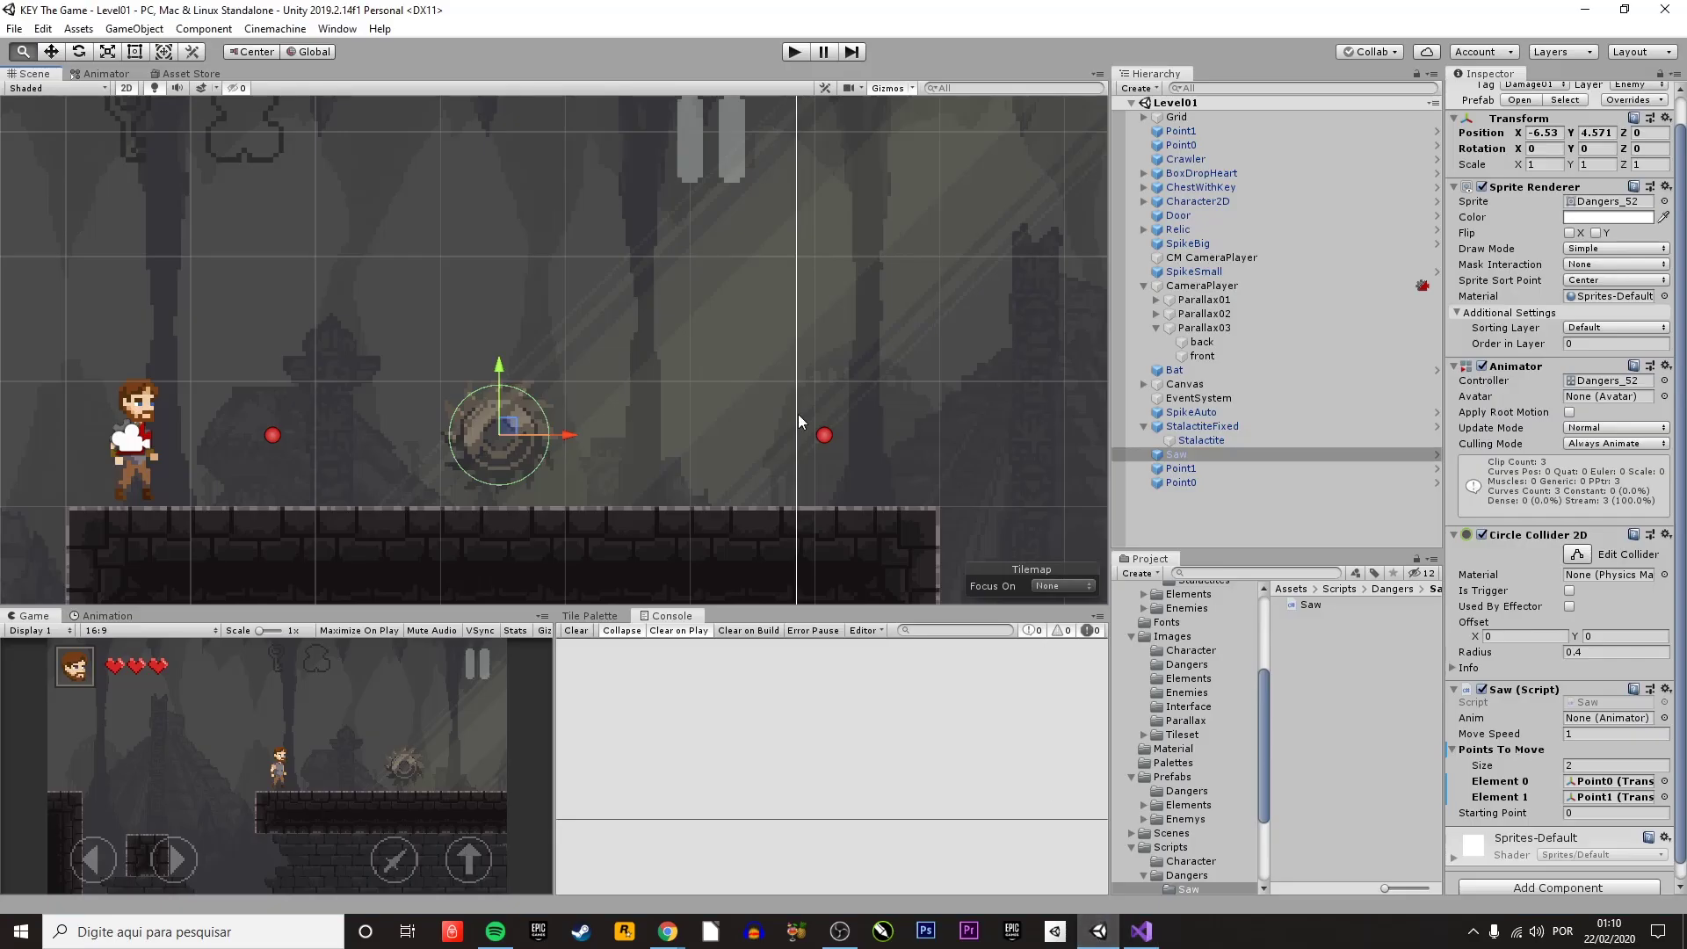
# - Play-test the saw starting from waypoint 0
pyautogui.scroll(-1, 1547, 633)
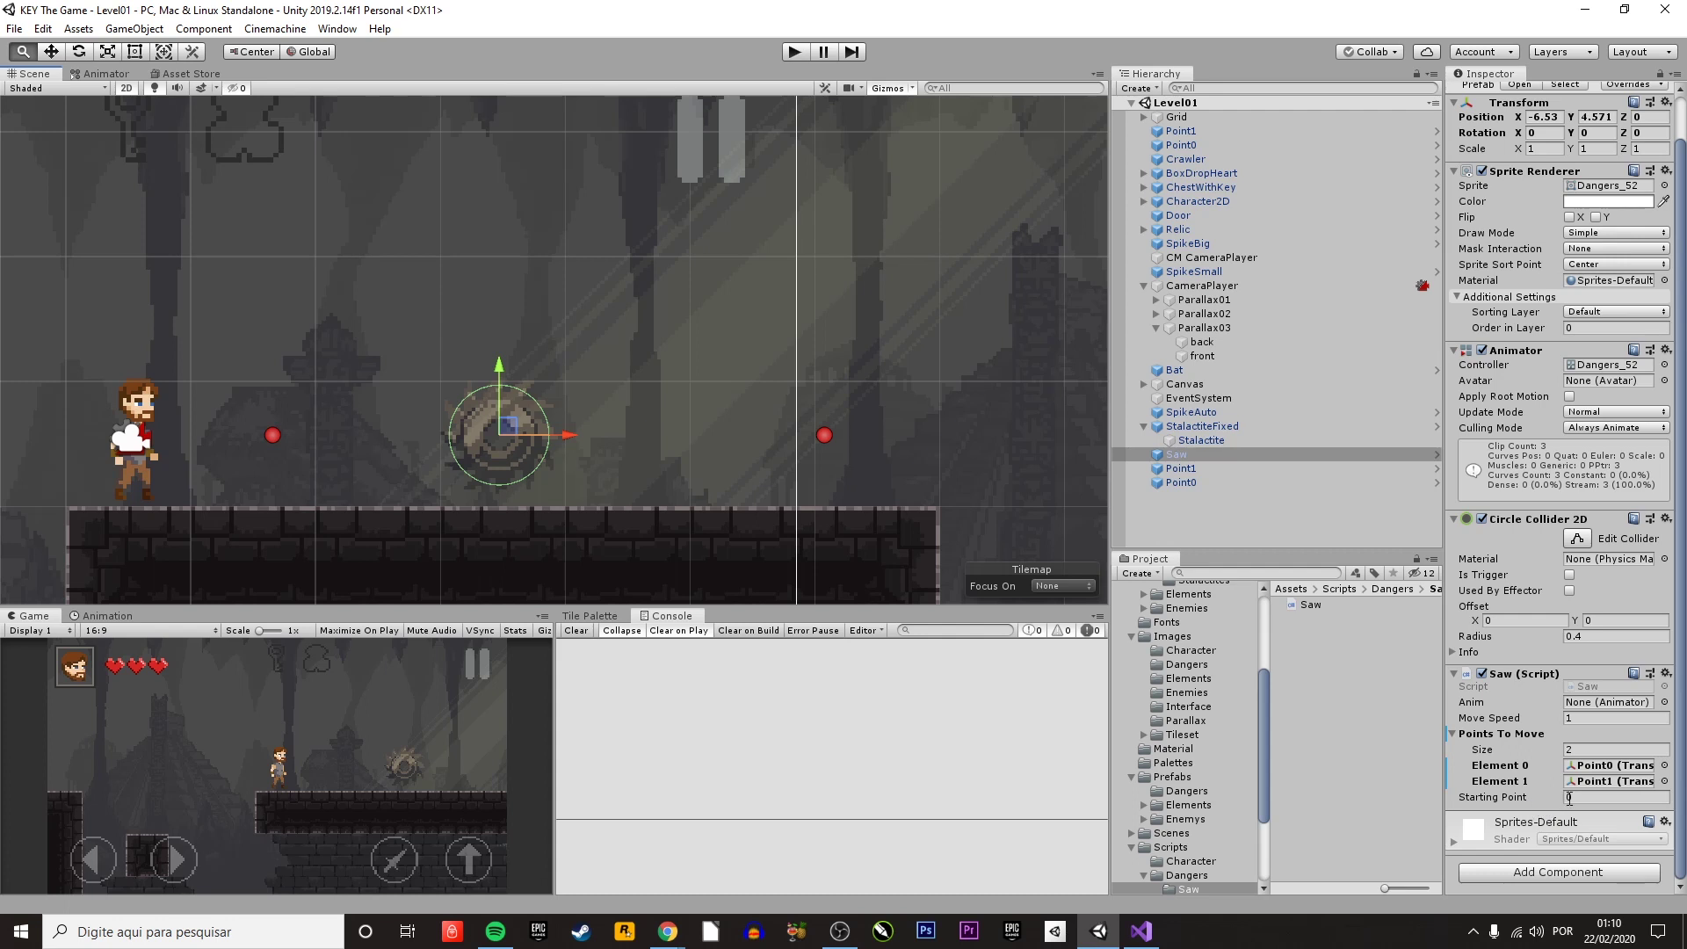
pyautogui.click(1523, 768)
pyautogui.hotkey('ctrl', 'p')
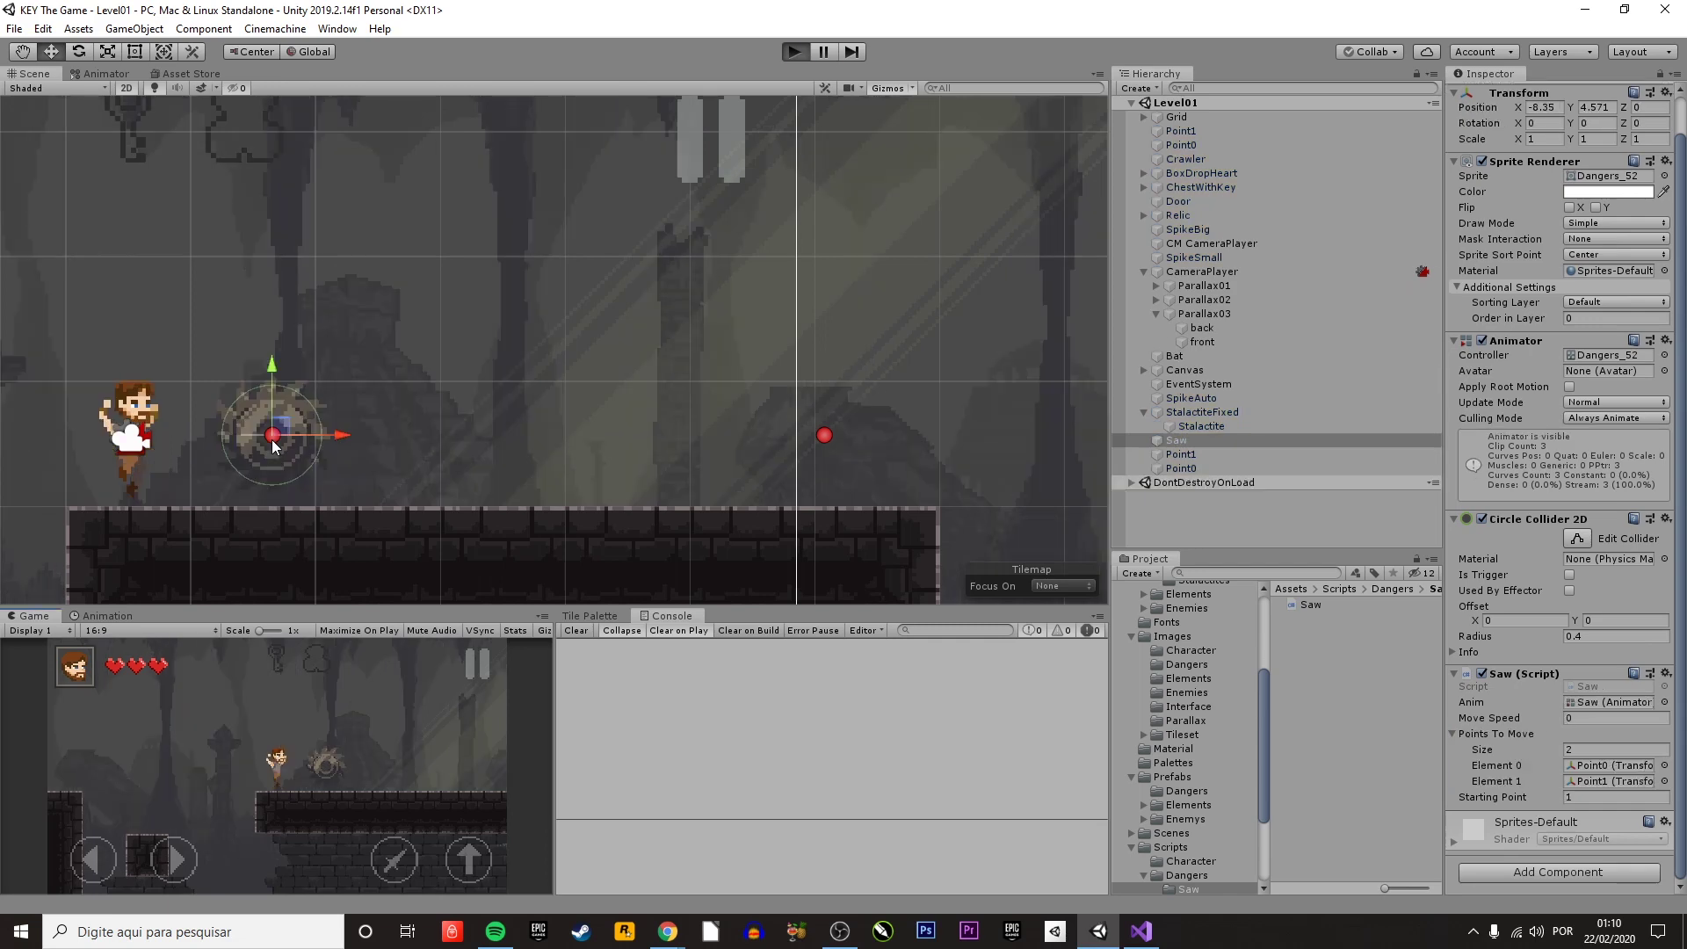
pyautogui.click(803, 58)
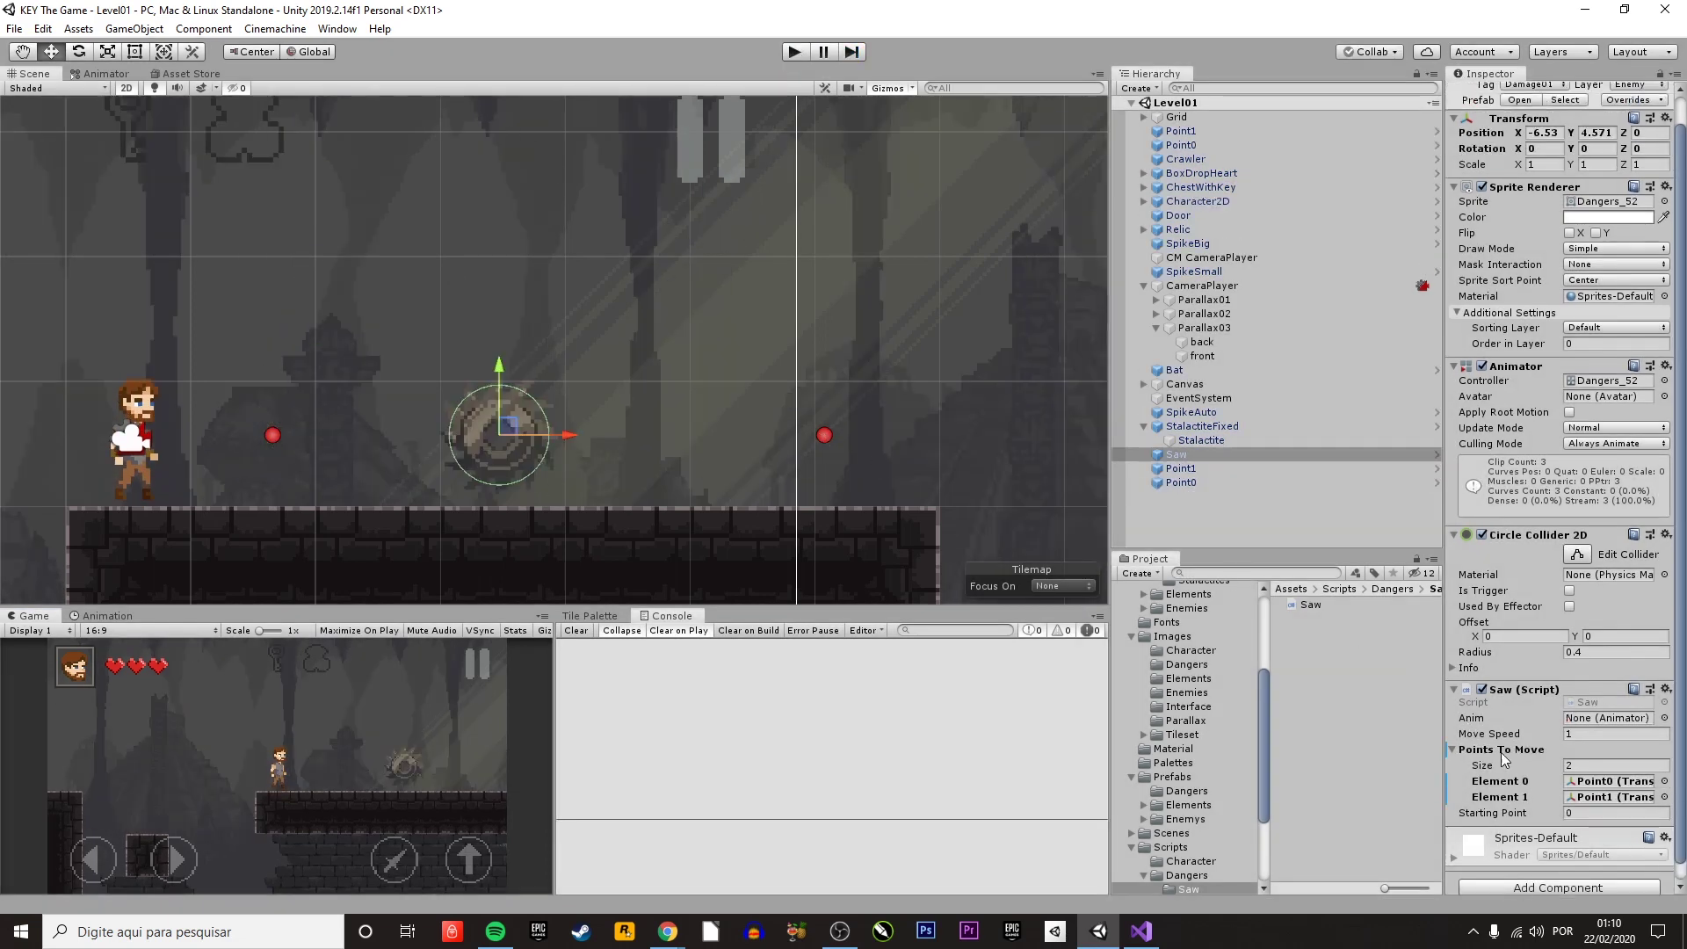
# - Set Starting Point to 1 and play-test, then restore it to 0 and save Level01
pyautogui.click(1603, 813)
pyautogui.write('1')
pyautogui.click(796, 53)
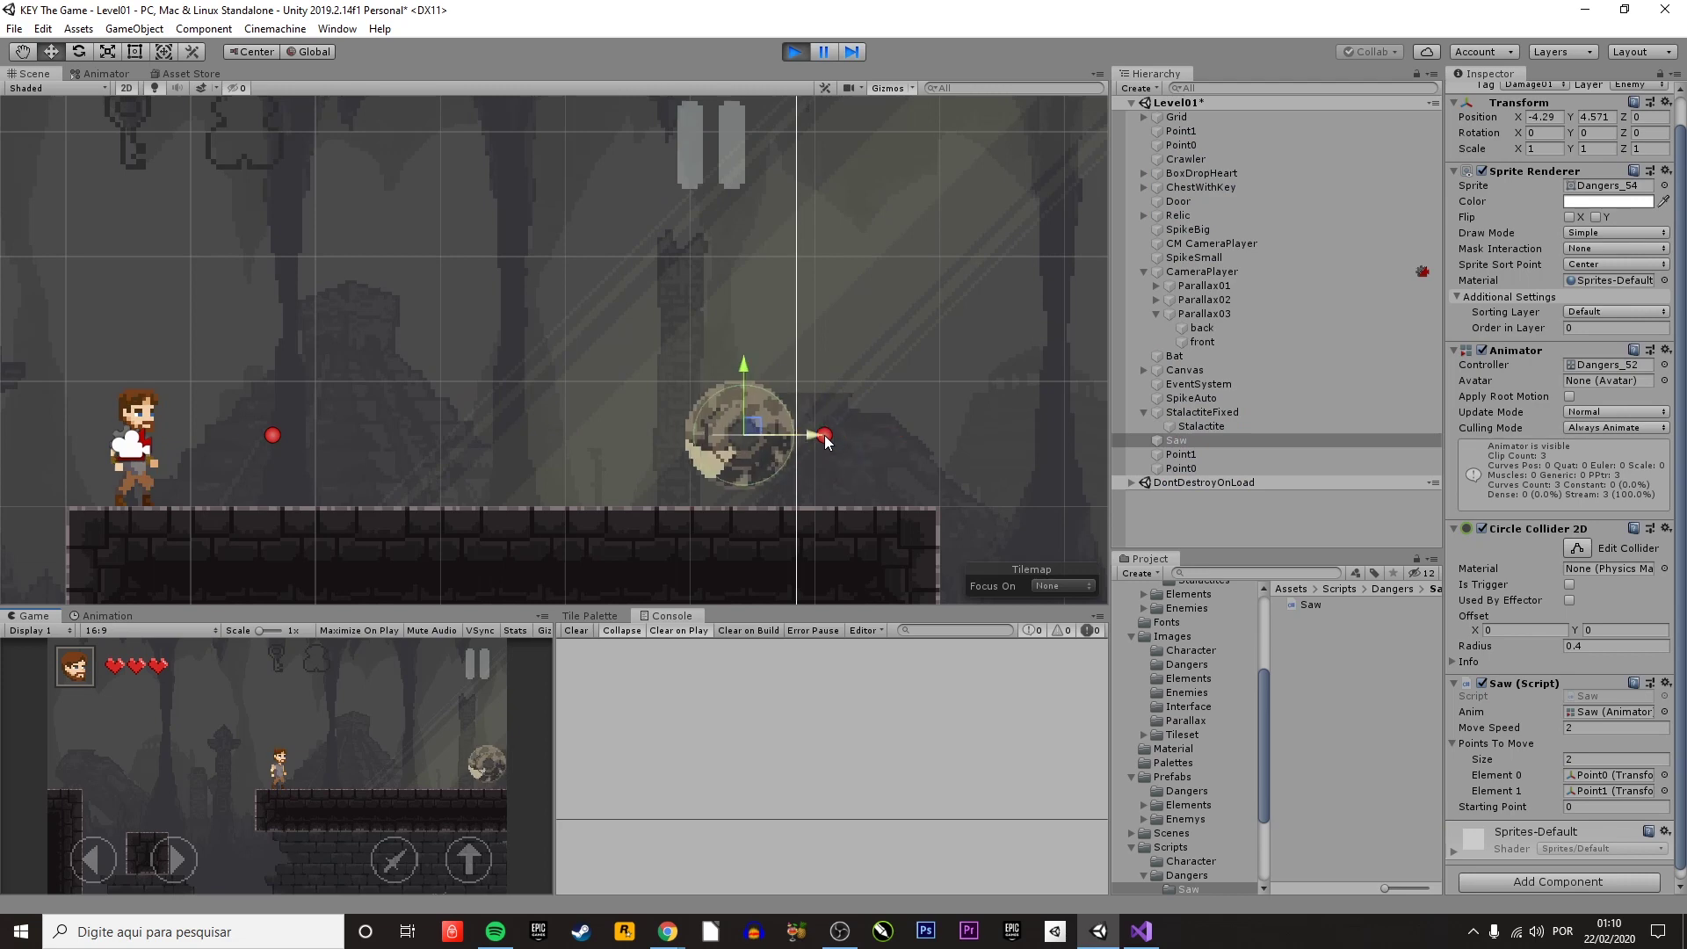
pyautogui.hotkey('ctrl', 'p')
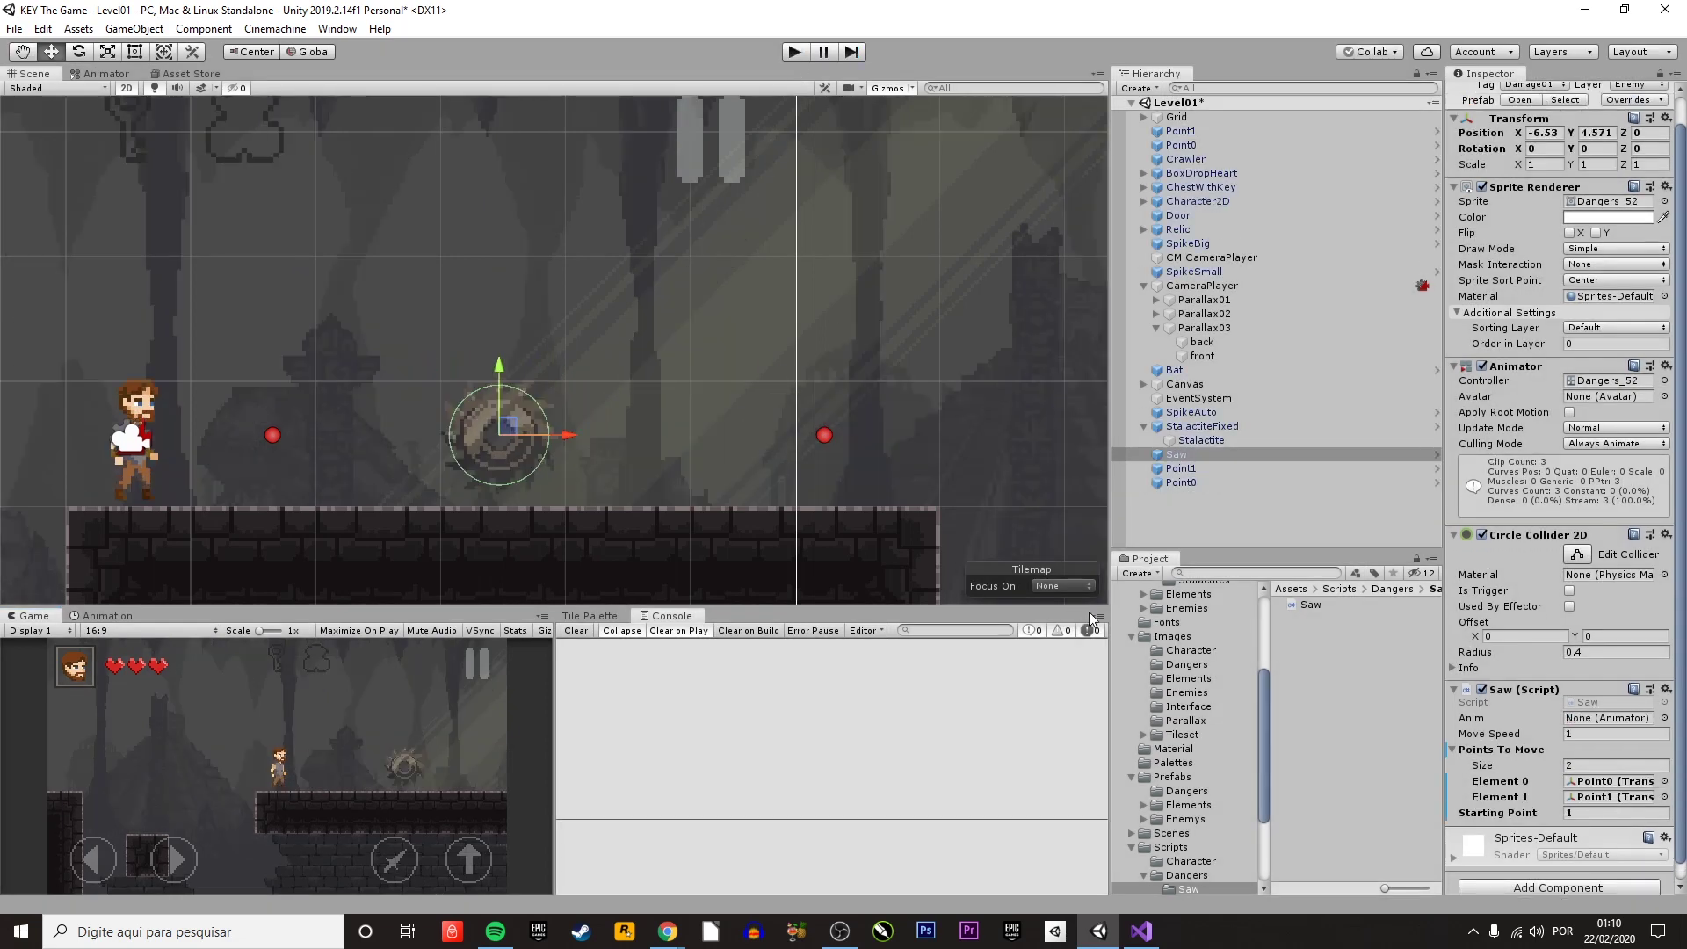
pyautogui.click(1604, 814)
pyautogui.hotkey('ctrl', 's')
pyautogui.hotkey('alt', 'Tab')
# - Trace FixedUpdate's Move() call to the Move method declaration in Saw.cs
pyautogui.moveTo(275, 444); pyautogui.dragTo(214, 309)
pyautogui.scroll(-2, 537, 497)
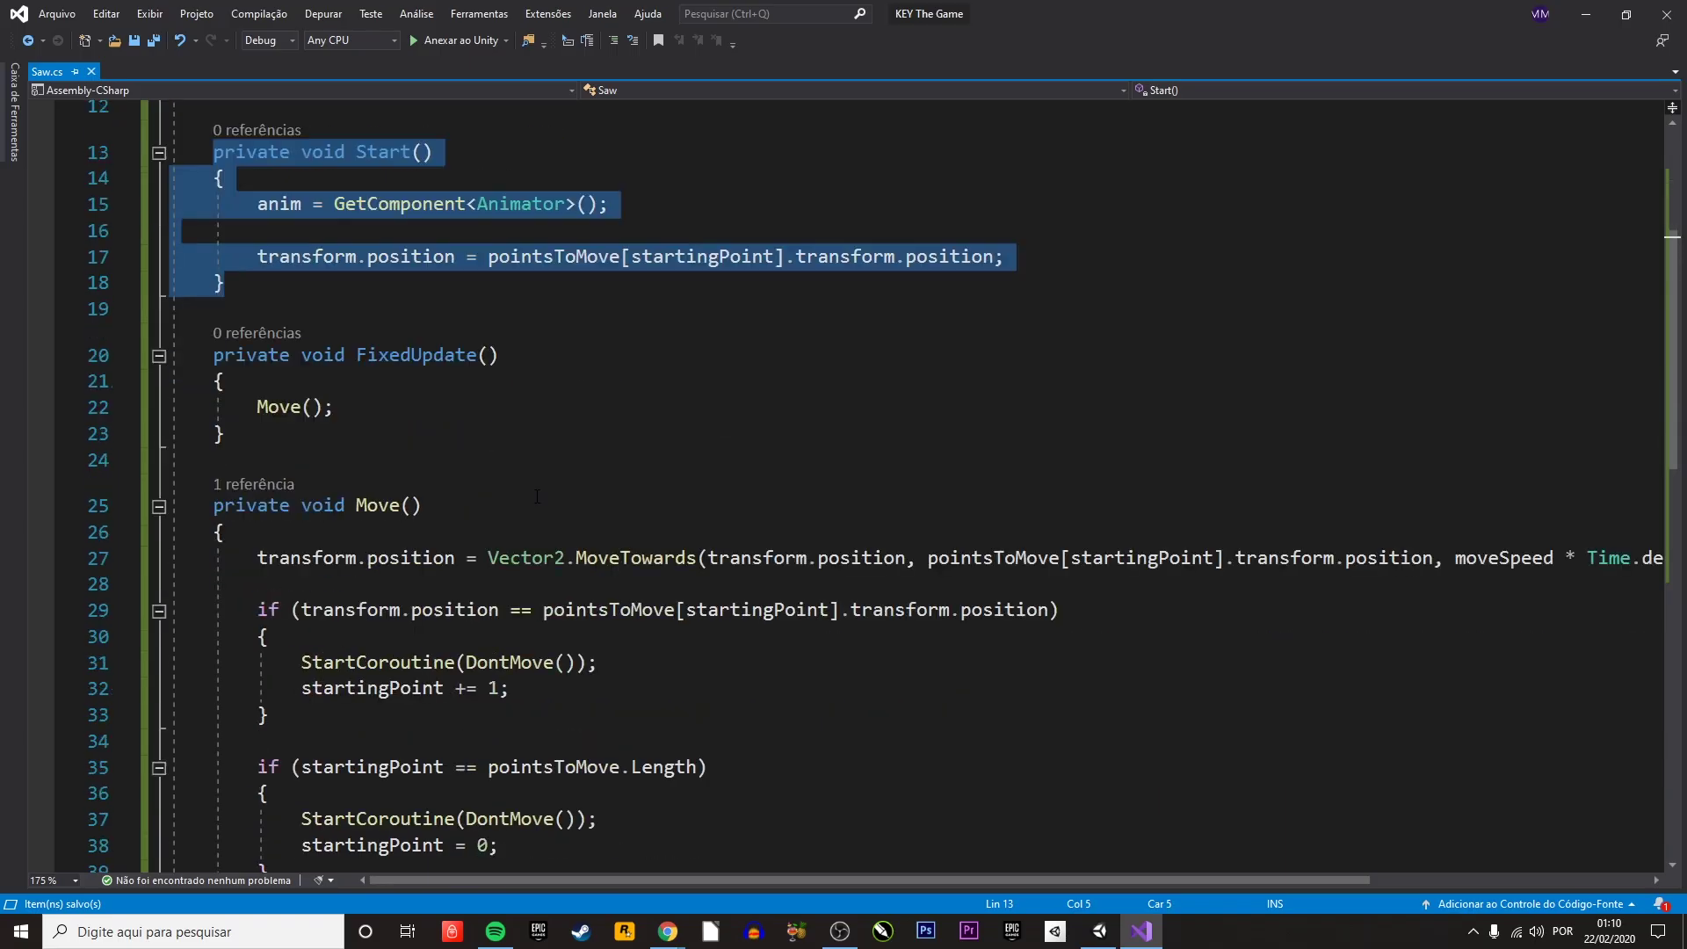
pyautogui.moveTo(274, 439); pyautogui.dragTo(213, 356)
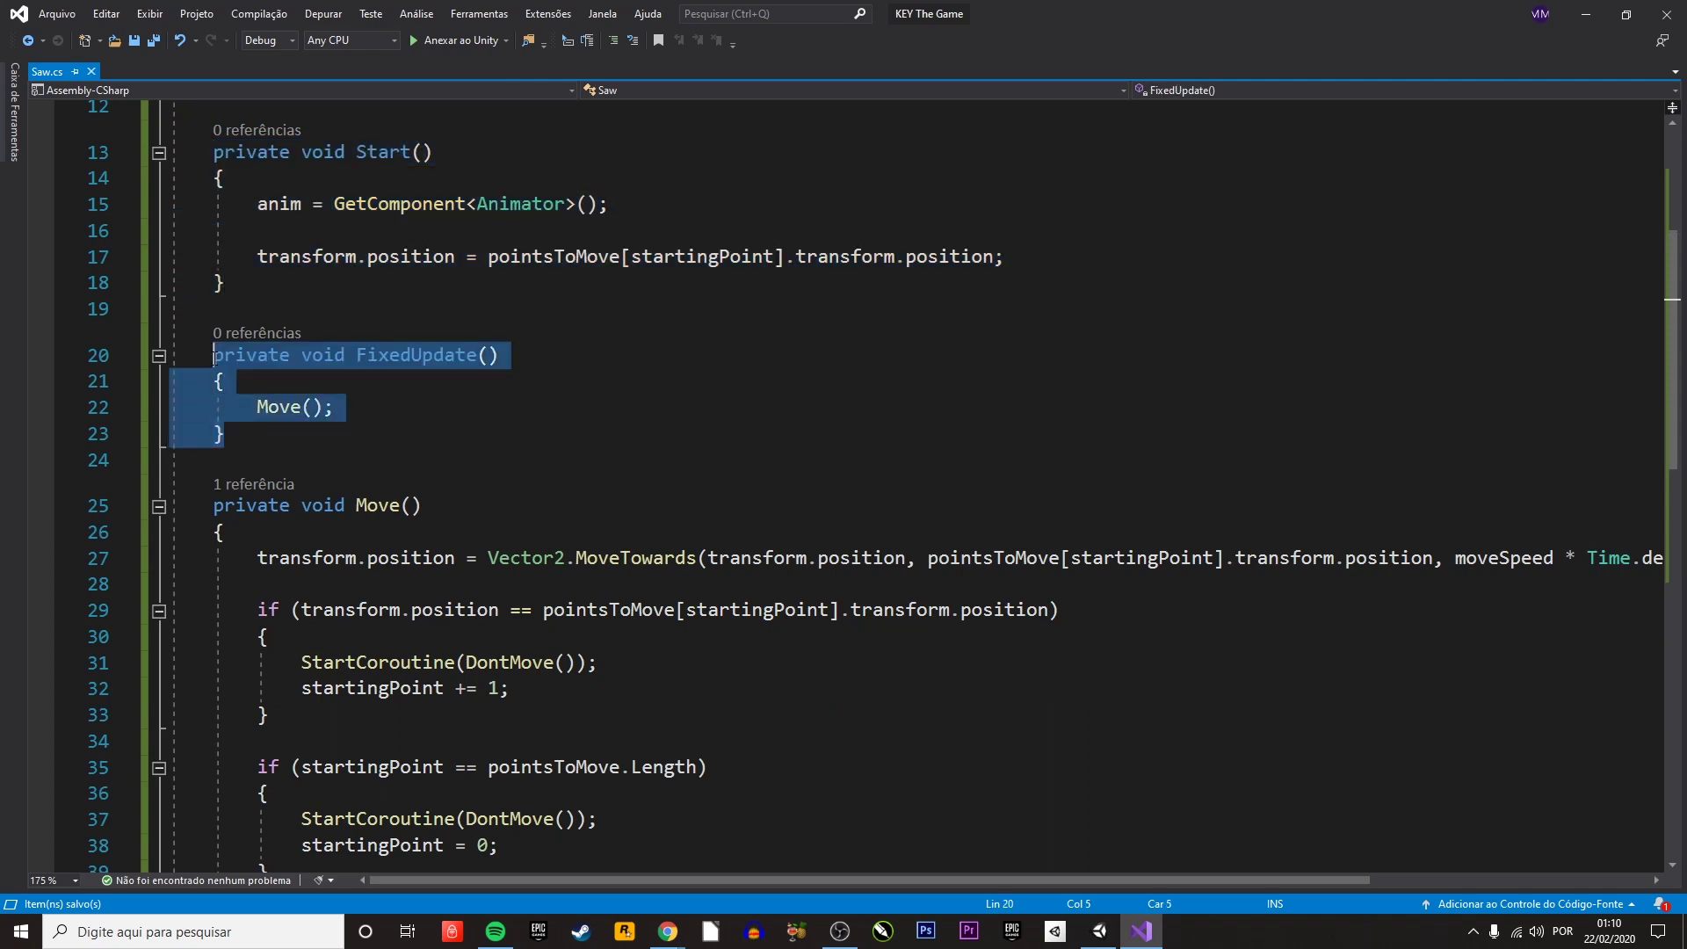
pyautogui.click(478, 355)
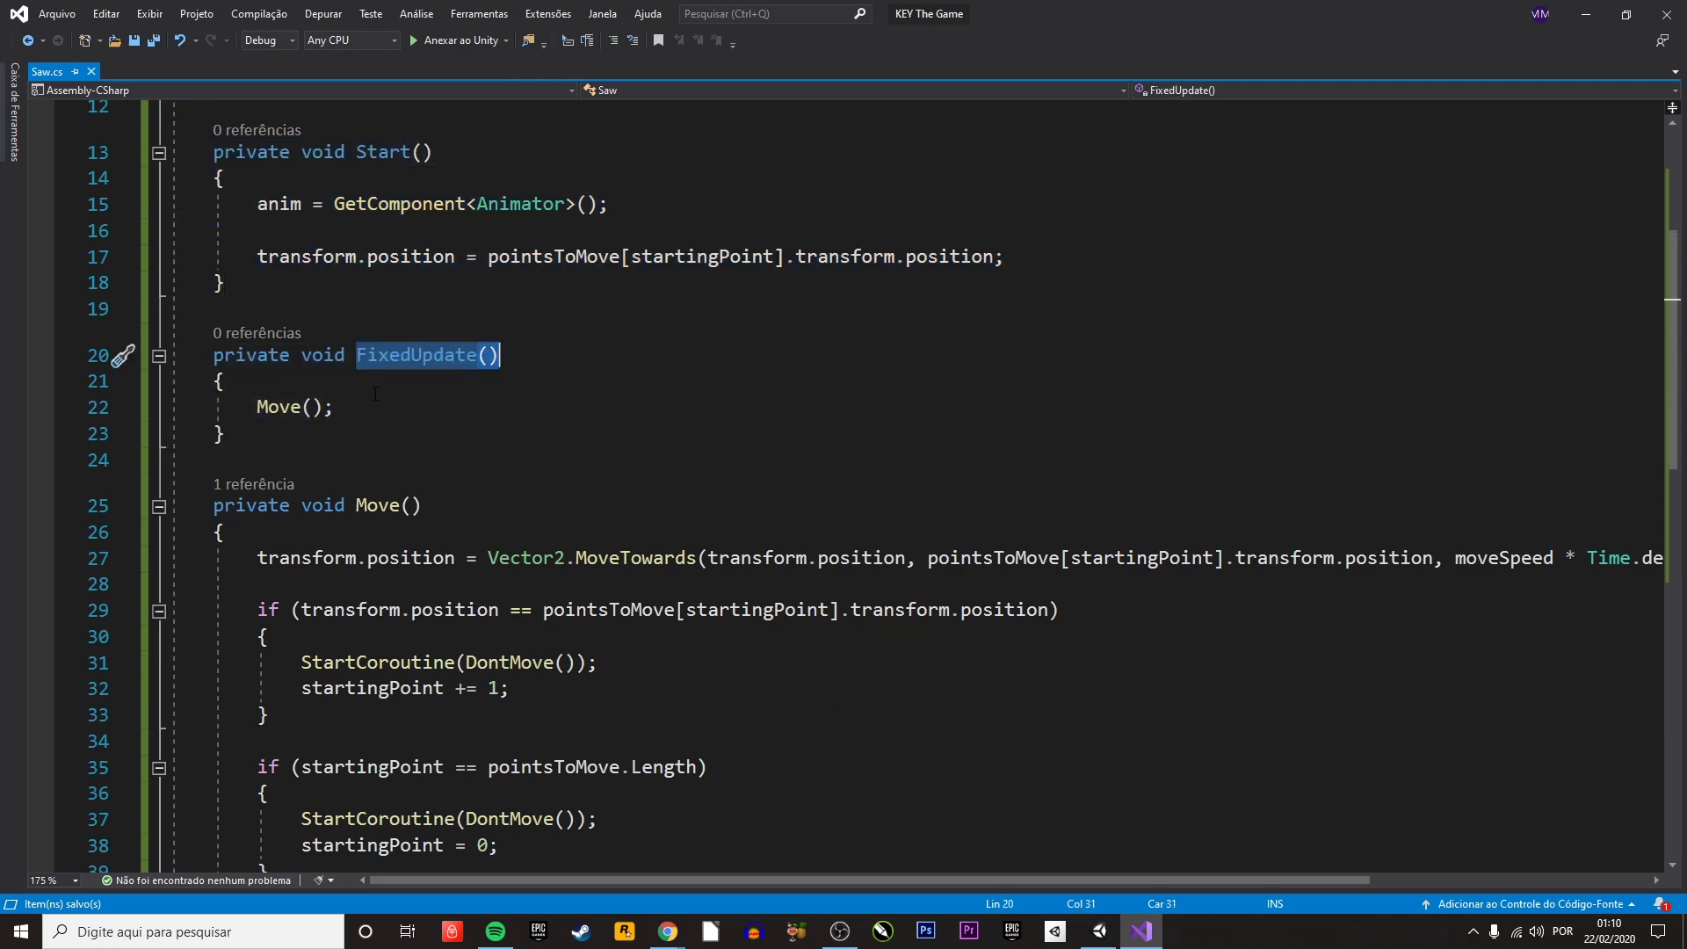
pyautogui.click(313, 407)
pyautogui.moveTo(335, 407); pyautogui.dragTo(257, 407)
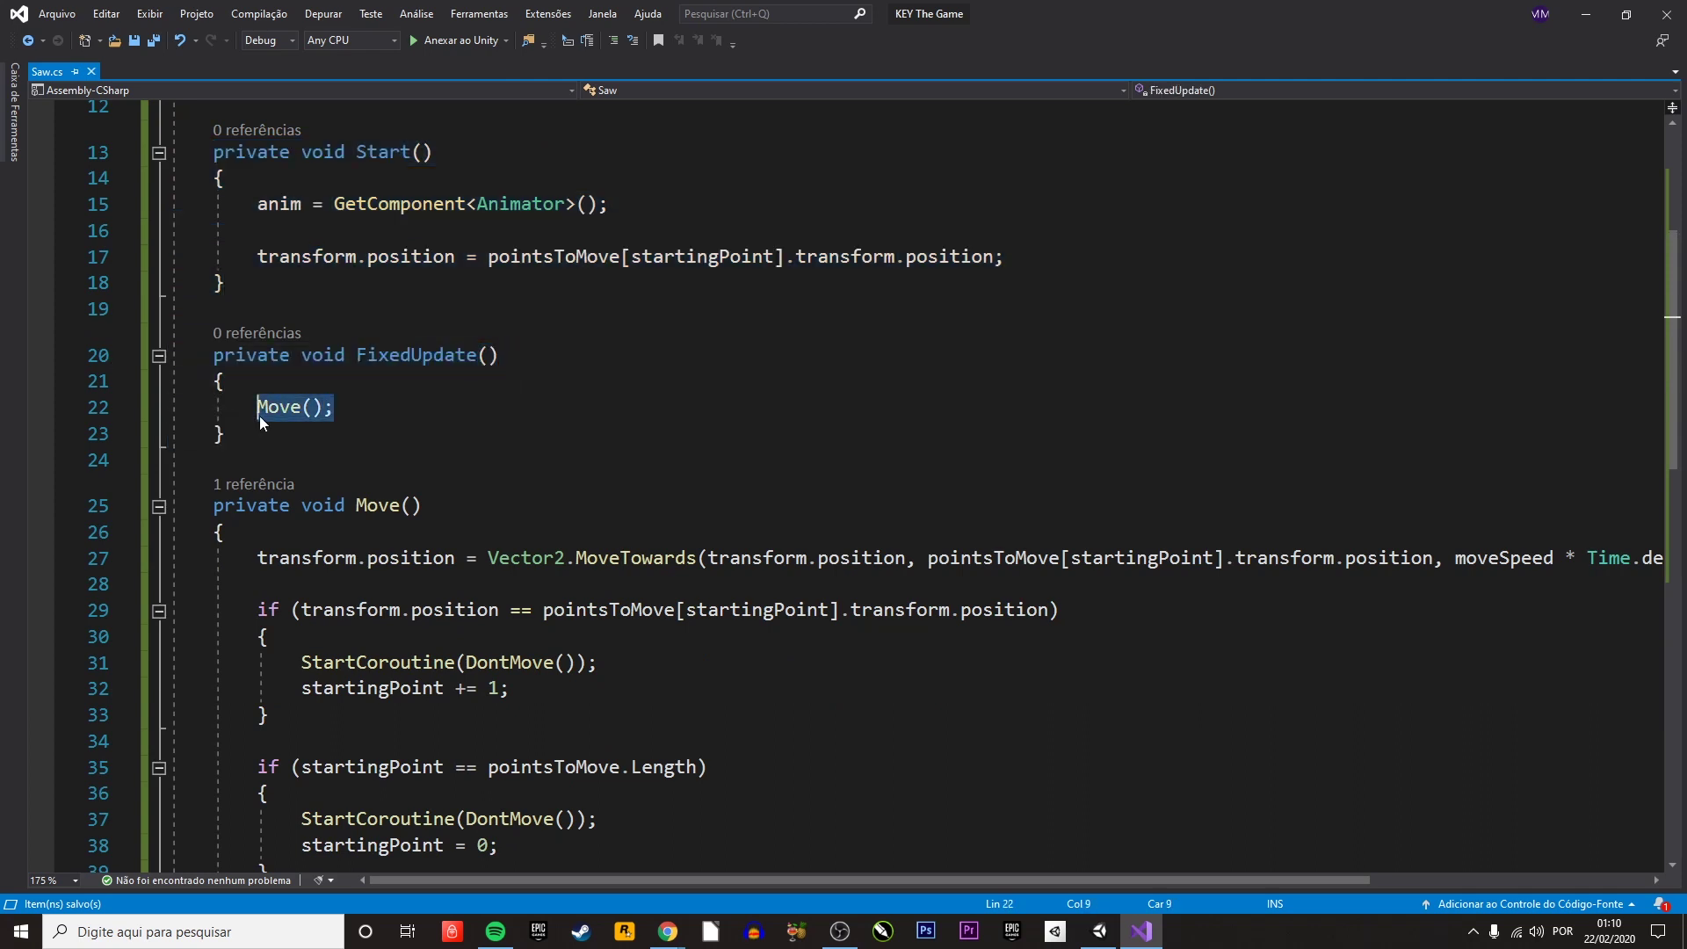
pyautogui.click(495, 505)
pyautogui.scroll(-2, 495, 501)
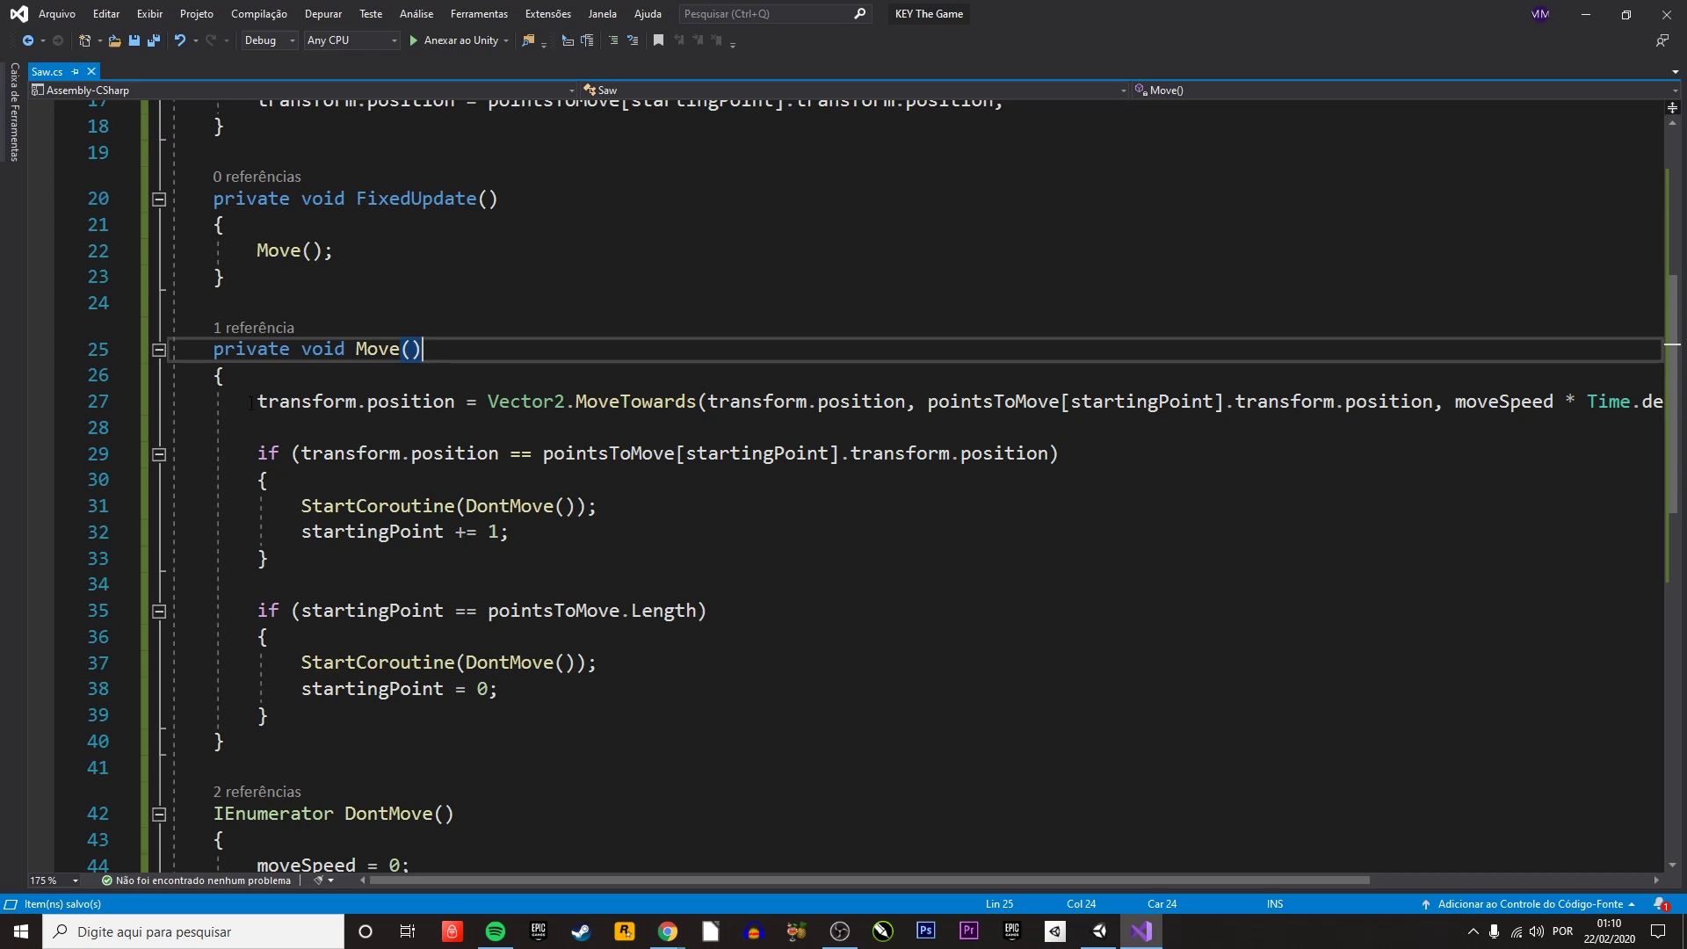
# - Review the MoveTowards line: current position, target waypoint pointsToMove[startingPoint], and moveSpeed * Time.deltaTime
pyautogui.moveTo(256, 402); pyautogui.dragTo(456, 402)
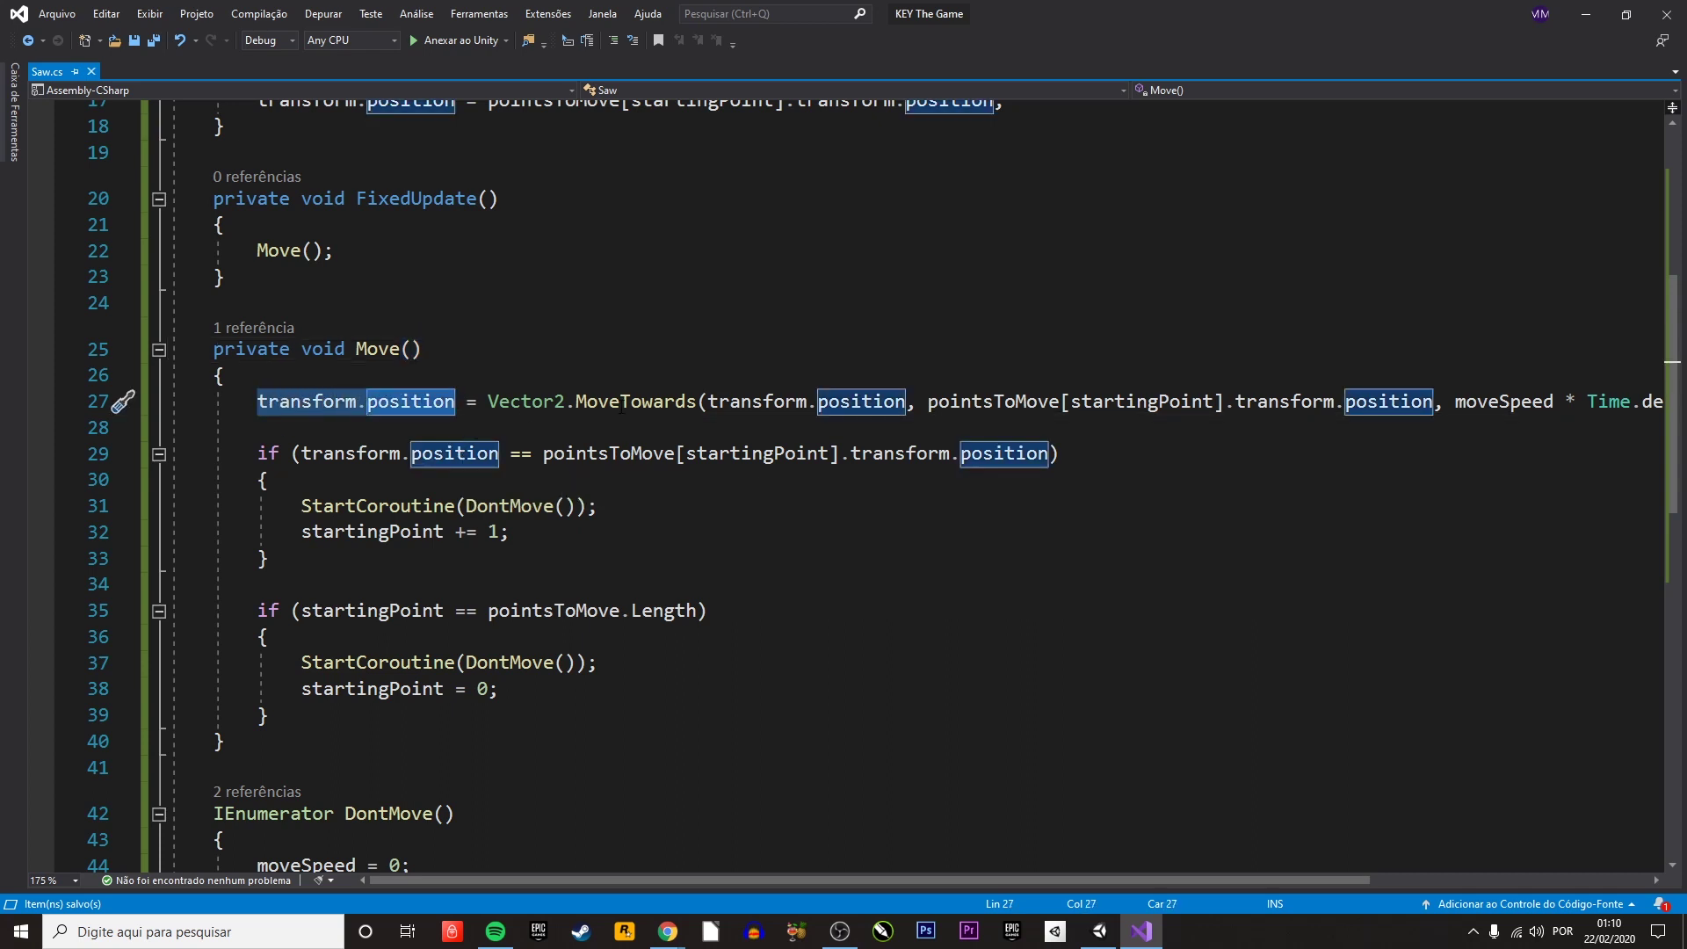
pyautogui.moveTo(610, 407)
pyautogui.moveTo(698, 401); pyautogui.dragTo(906, 402)
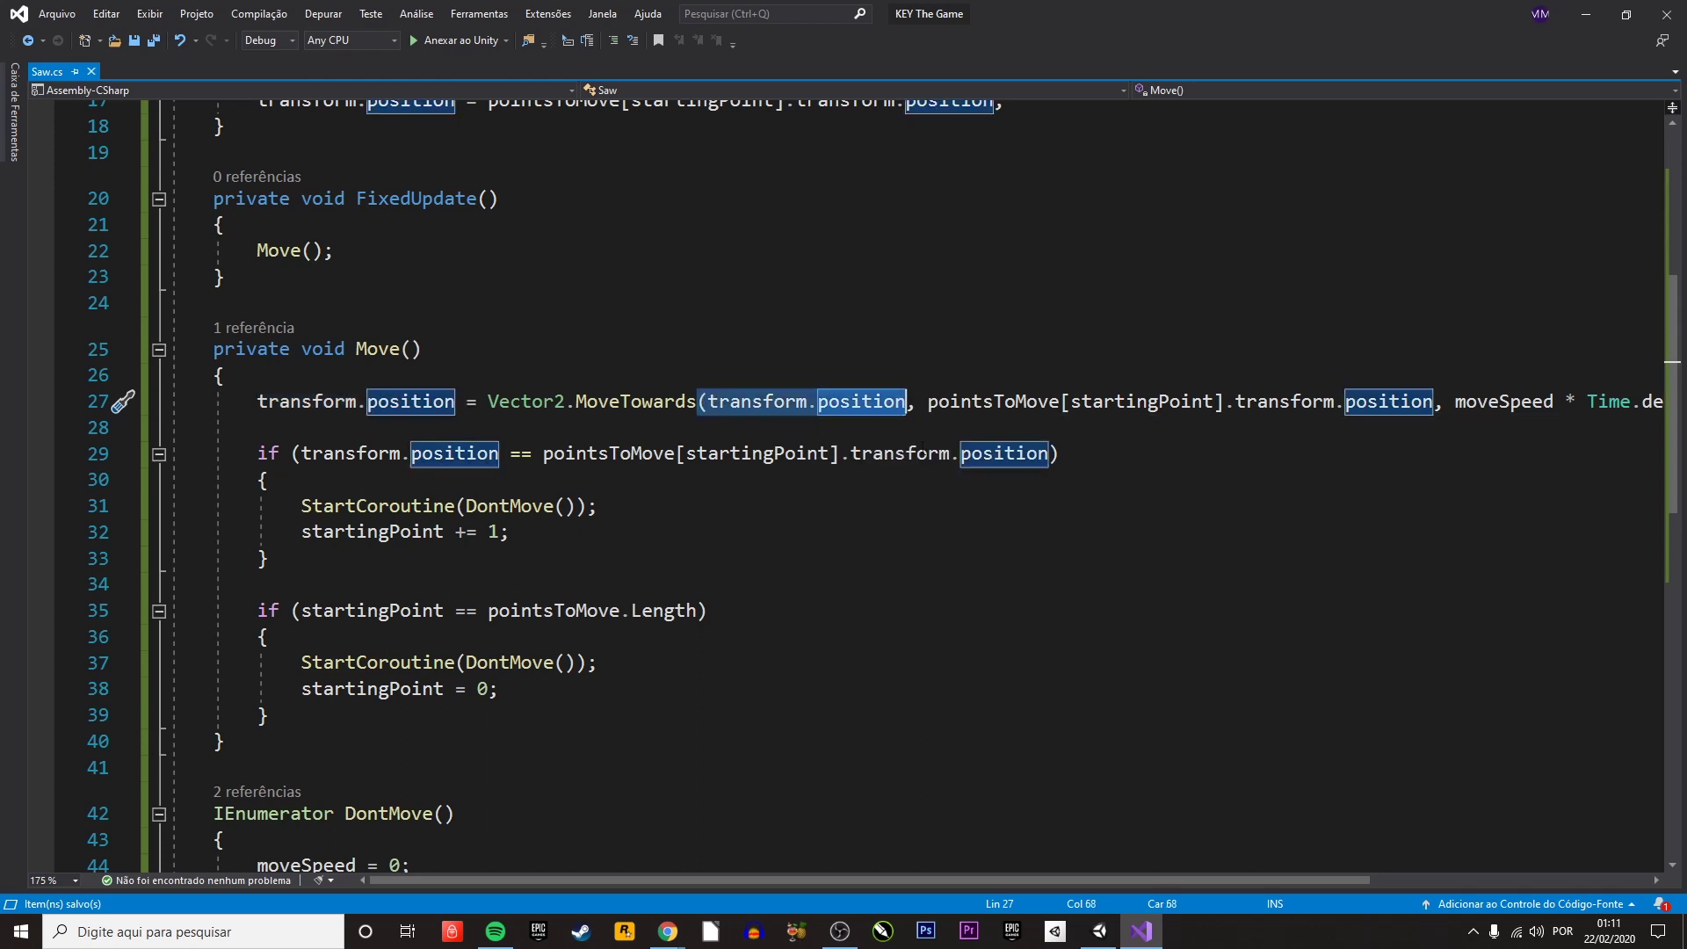
pyautogui.hscroll(3, 995, 873)
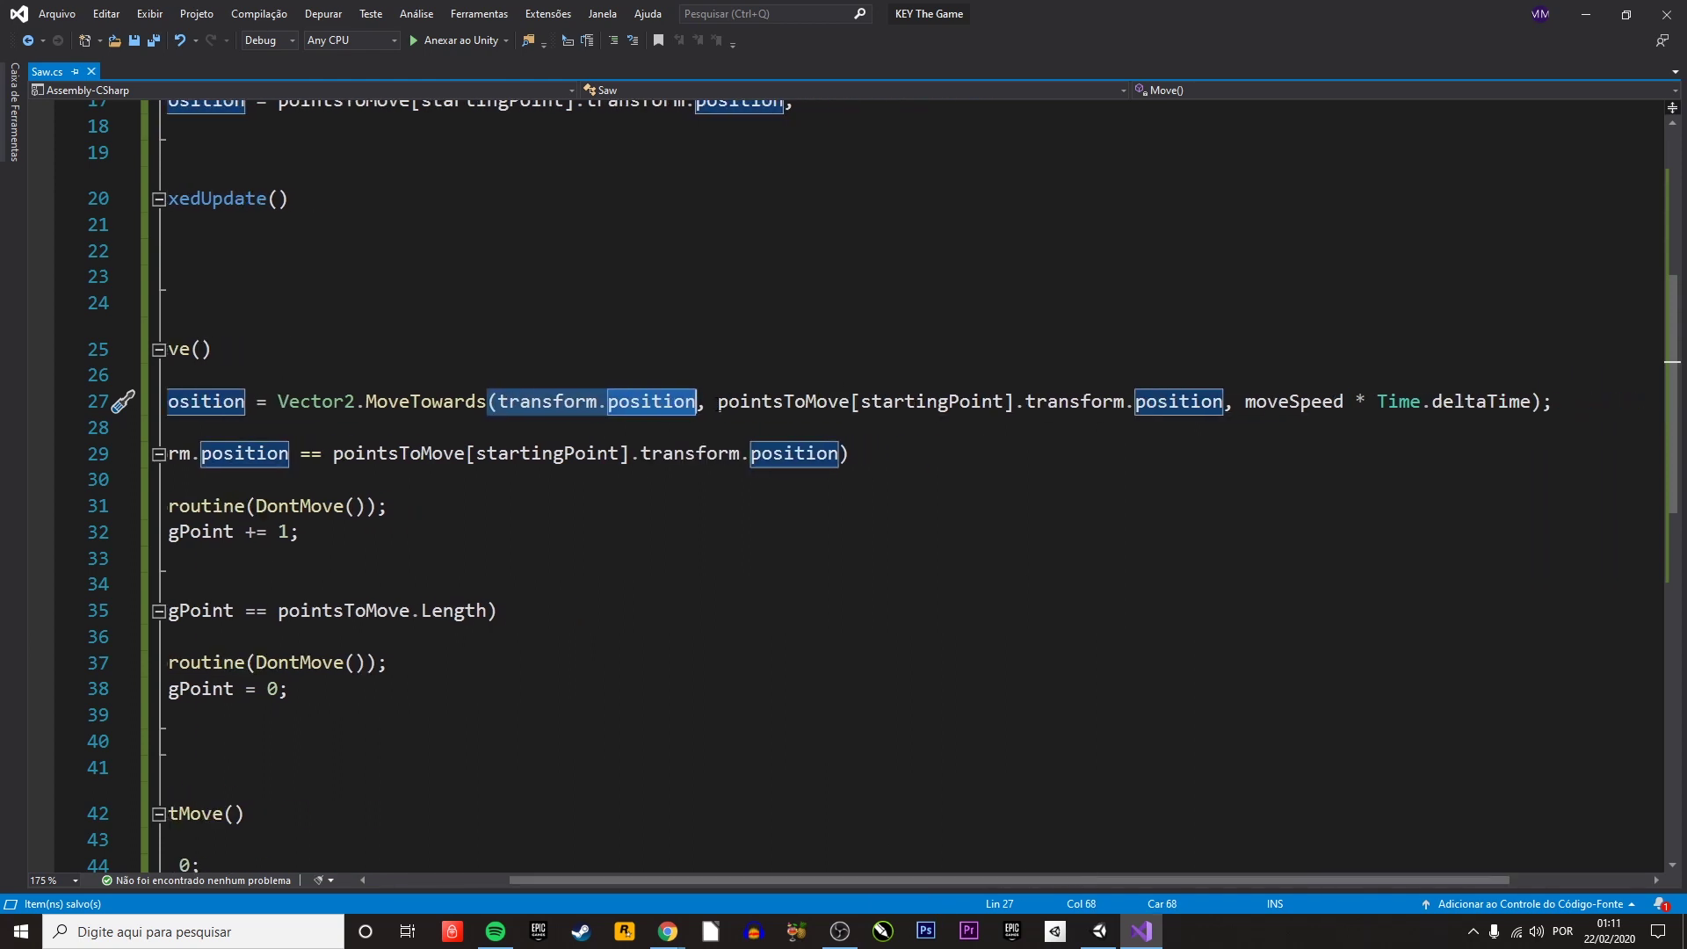
pyautogui.moveTo(719, 404); pyautogui.dragTo(1224, 405)
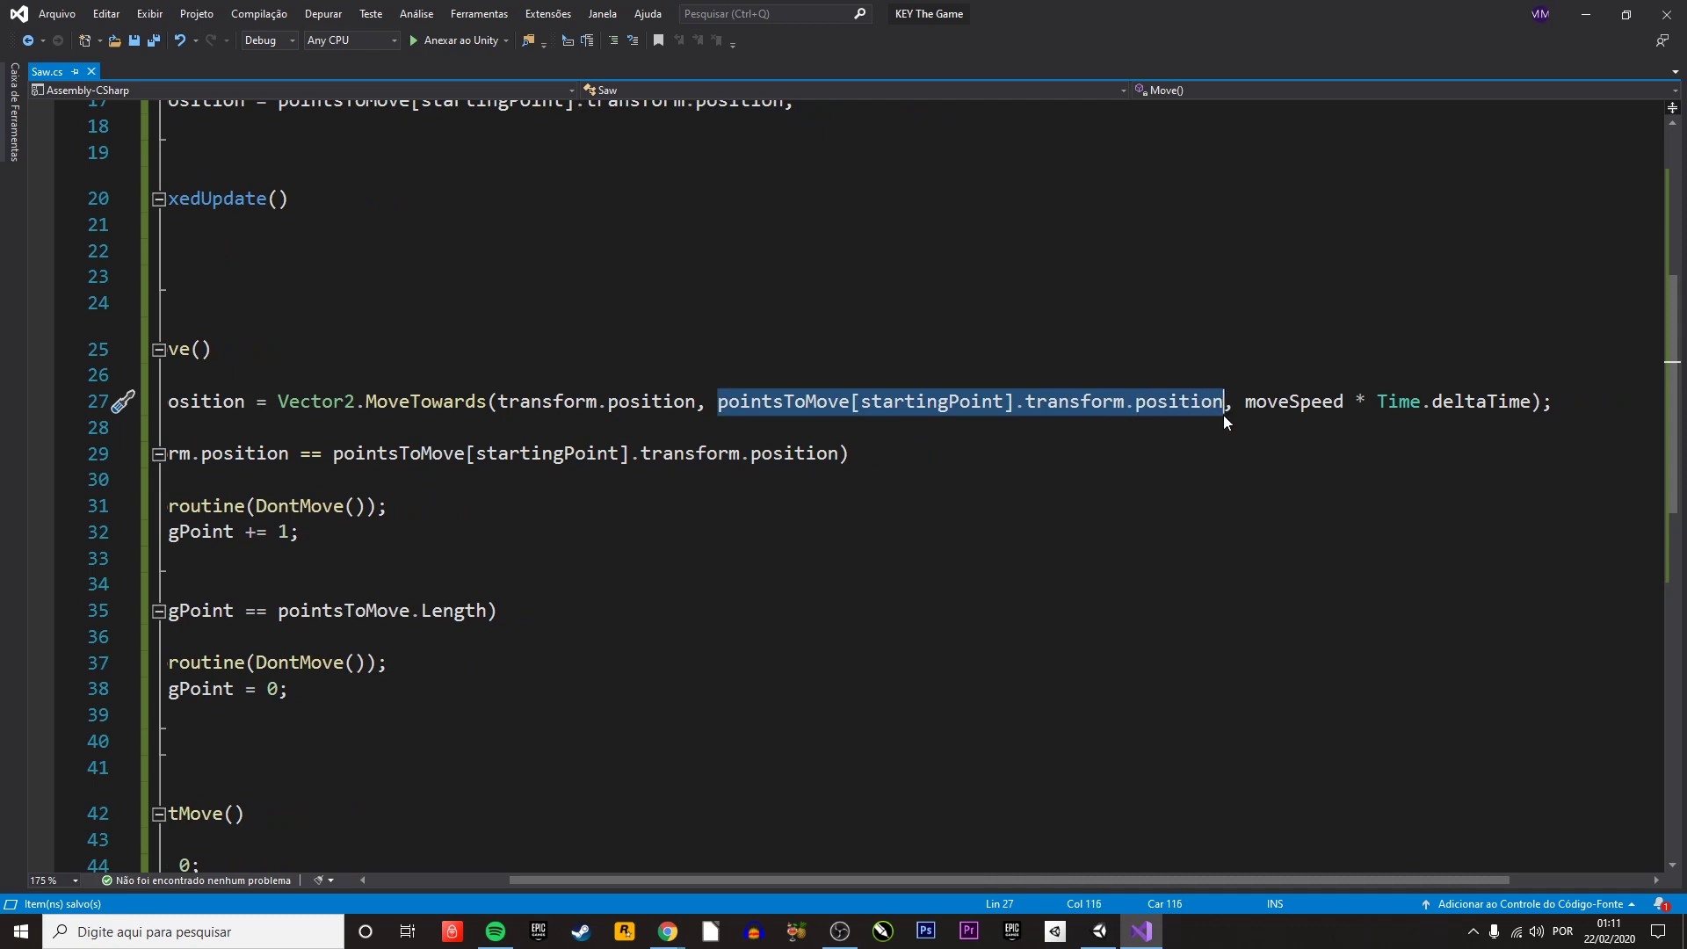
pyautogui.moveTo(1290, 877); pyautogui.dragTo(1185, 877)
pyautogui.moveTo(1403, 403); pyautogui.dragTo(1547, 403)
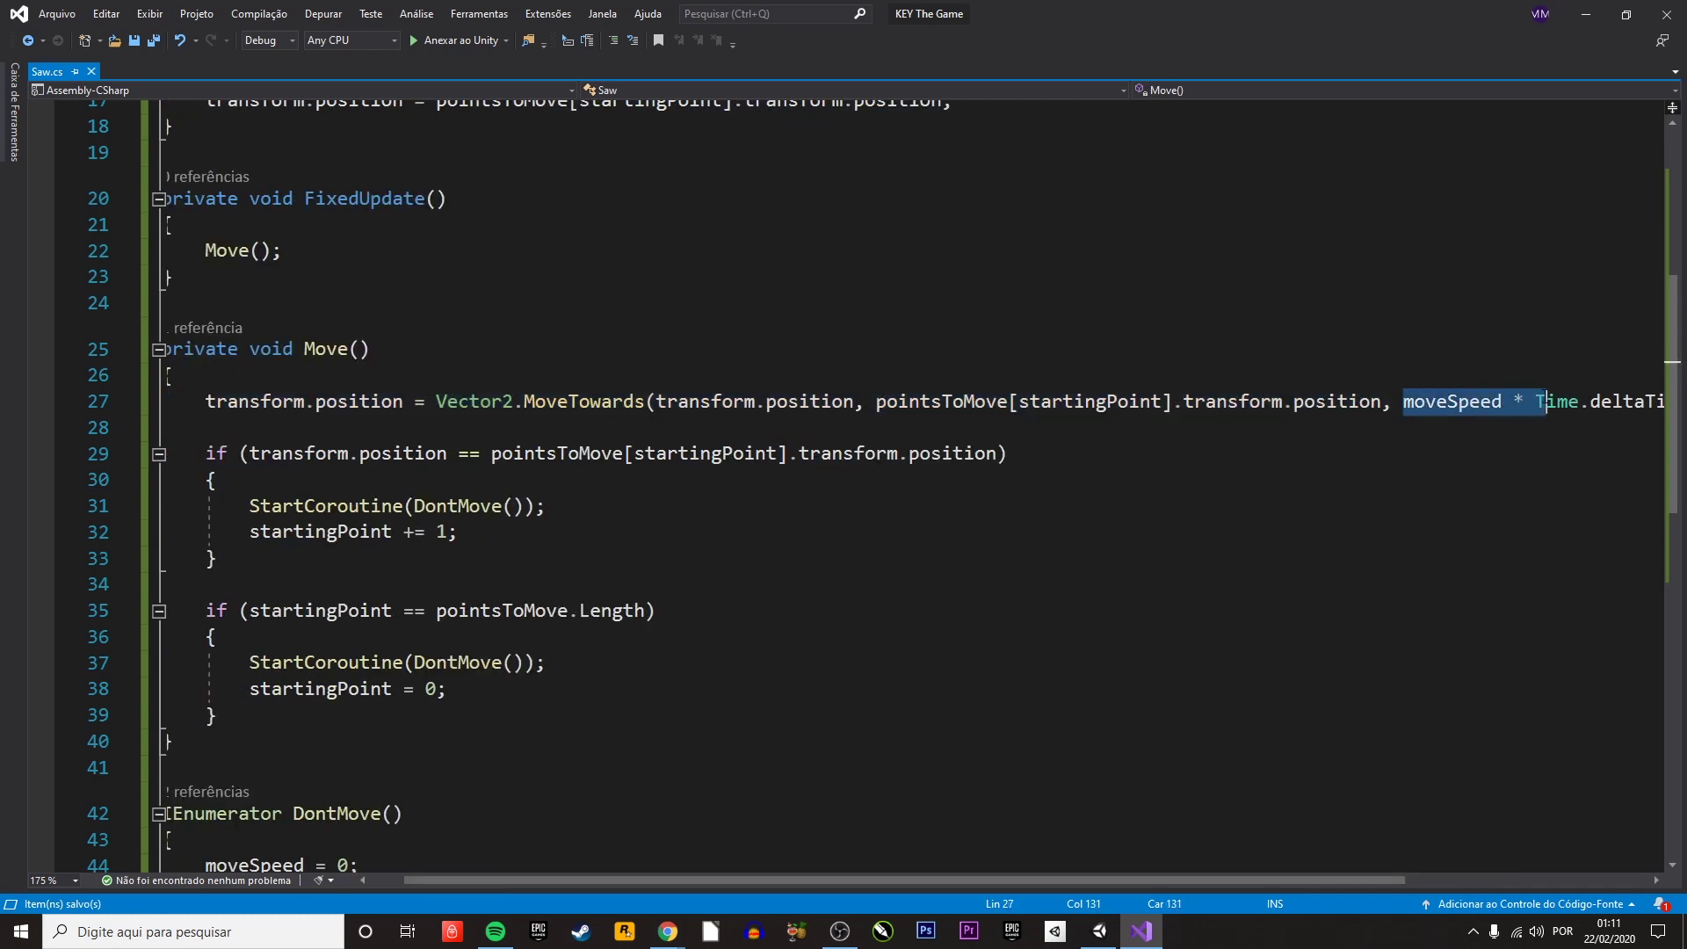
pyautogui.moveTo(1395, 882); pyautogui.dragTo(1539, 882)
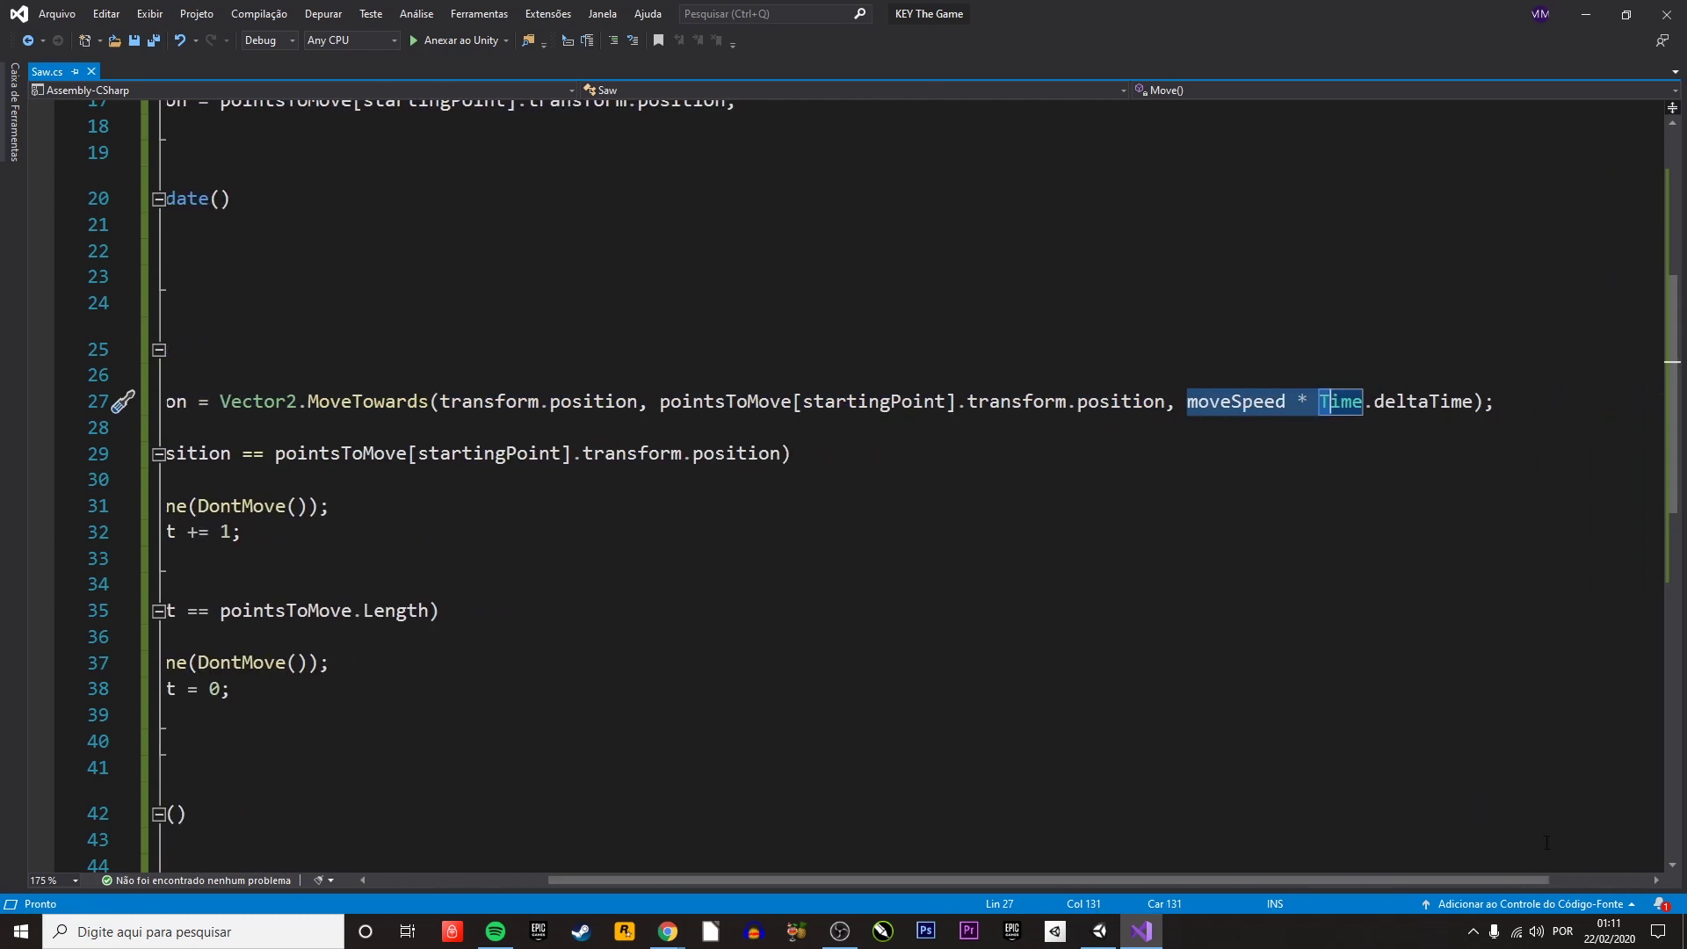
pyautogui.keyDown('shift'); pyautogui.click(1476, 402); pyautogui.keyUp('shift')
pyautogui.moveTo(1313, 878); pyautogui.dragTo(1205, 881)
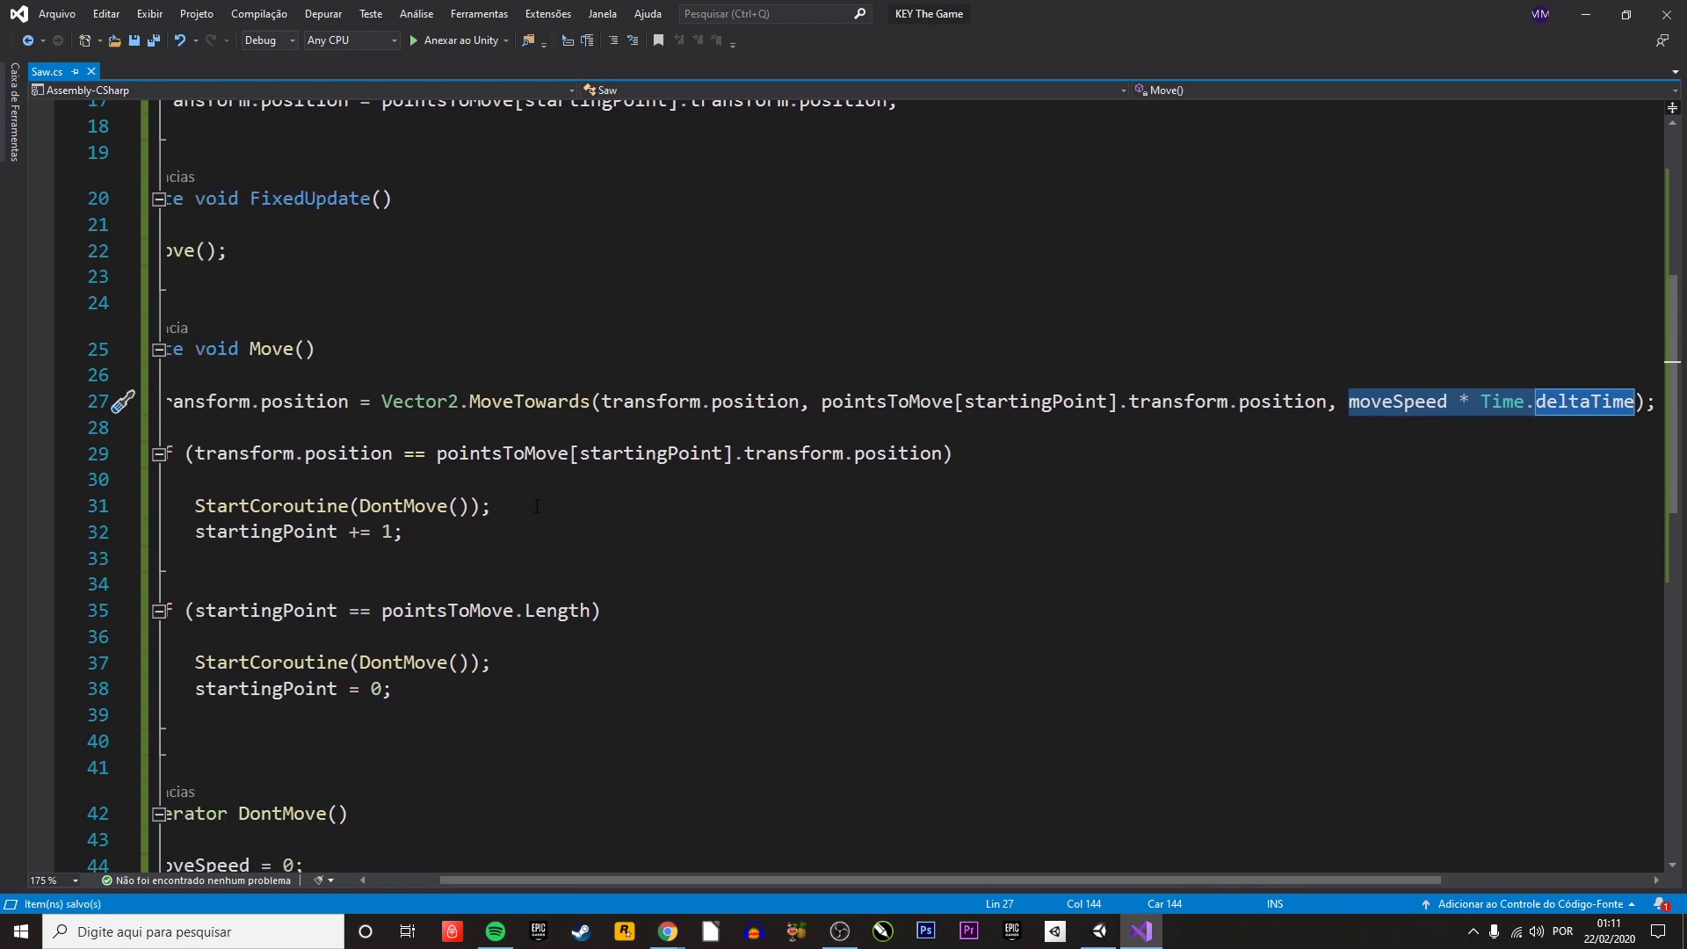
pyautogui.moveTo(603, 402); pyautogui.dragTo(1383, 402)
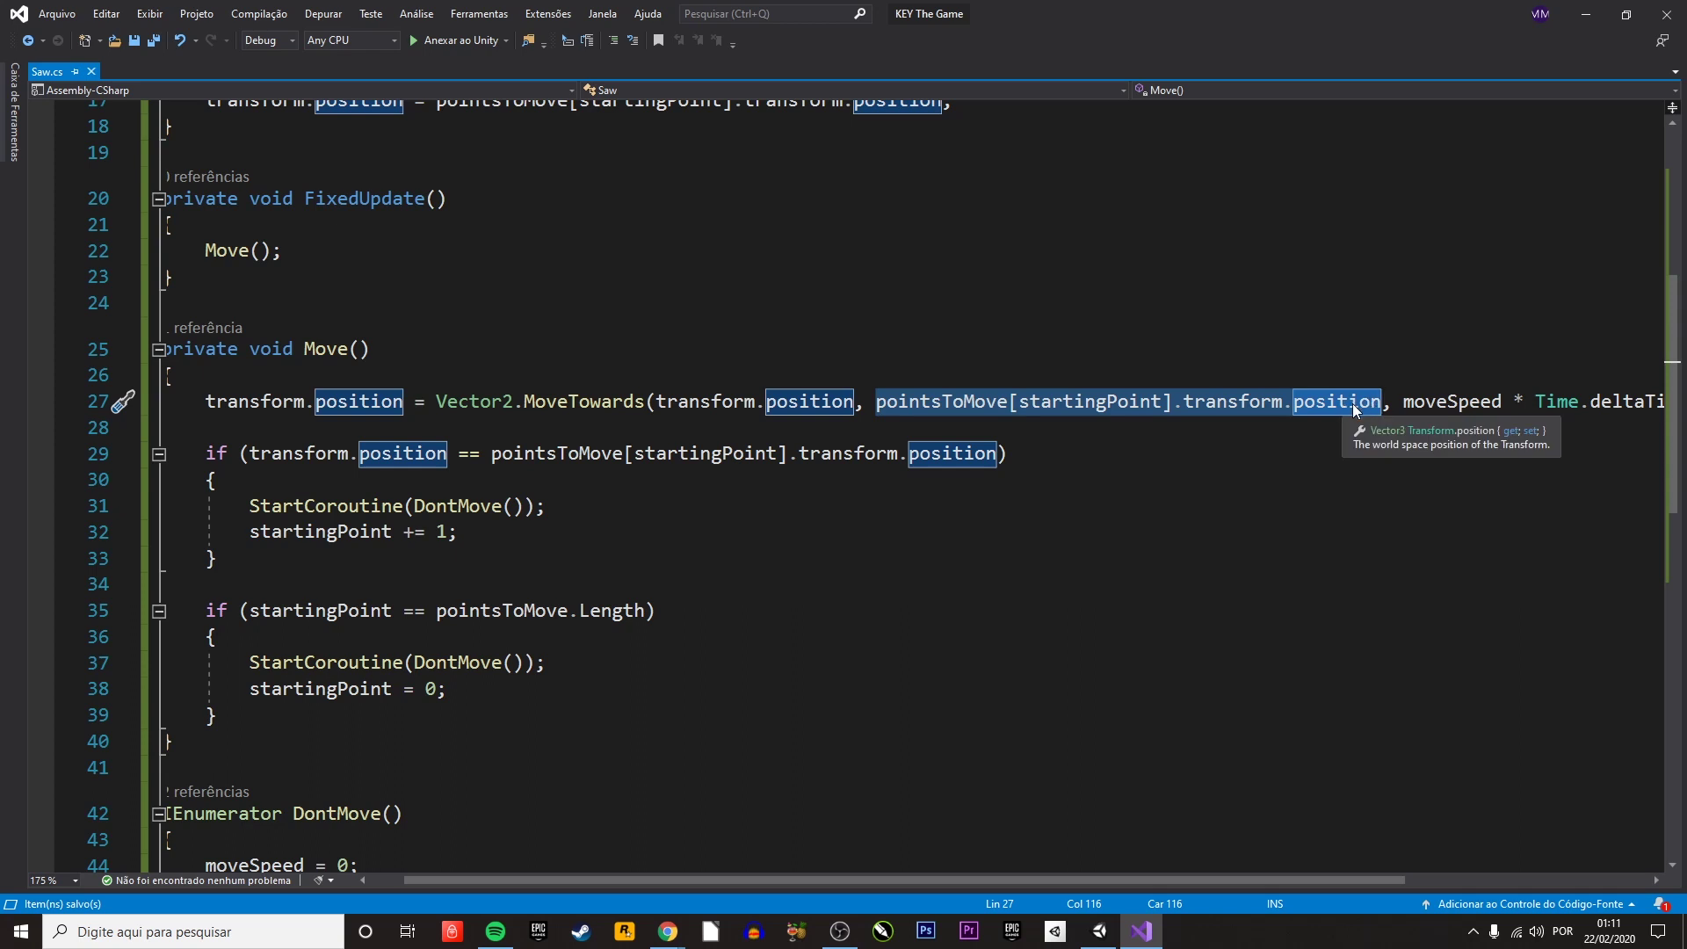
pyautogui.doubleClick(1067, 403)
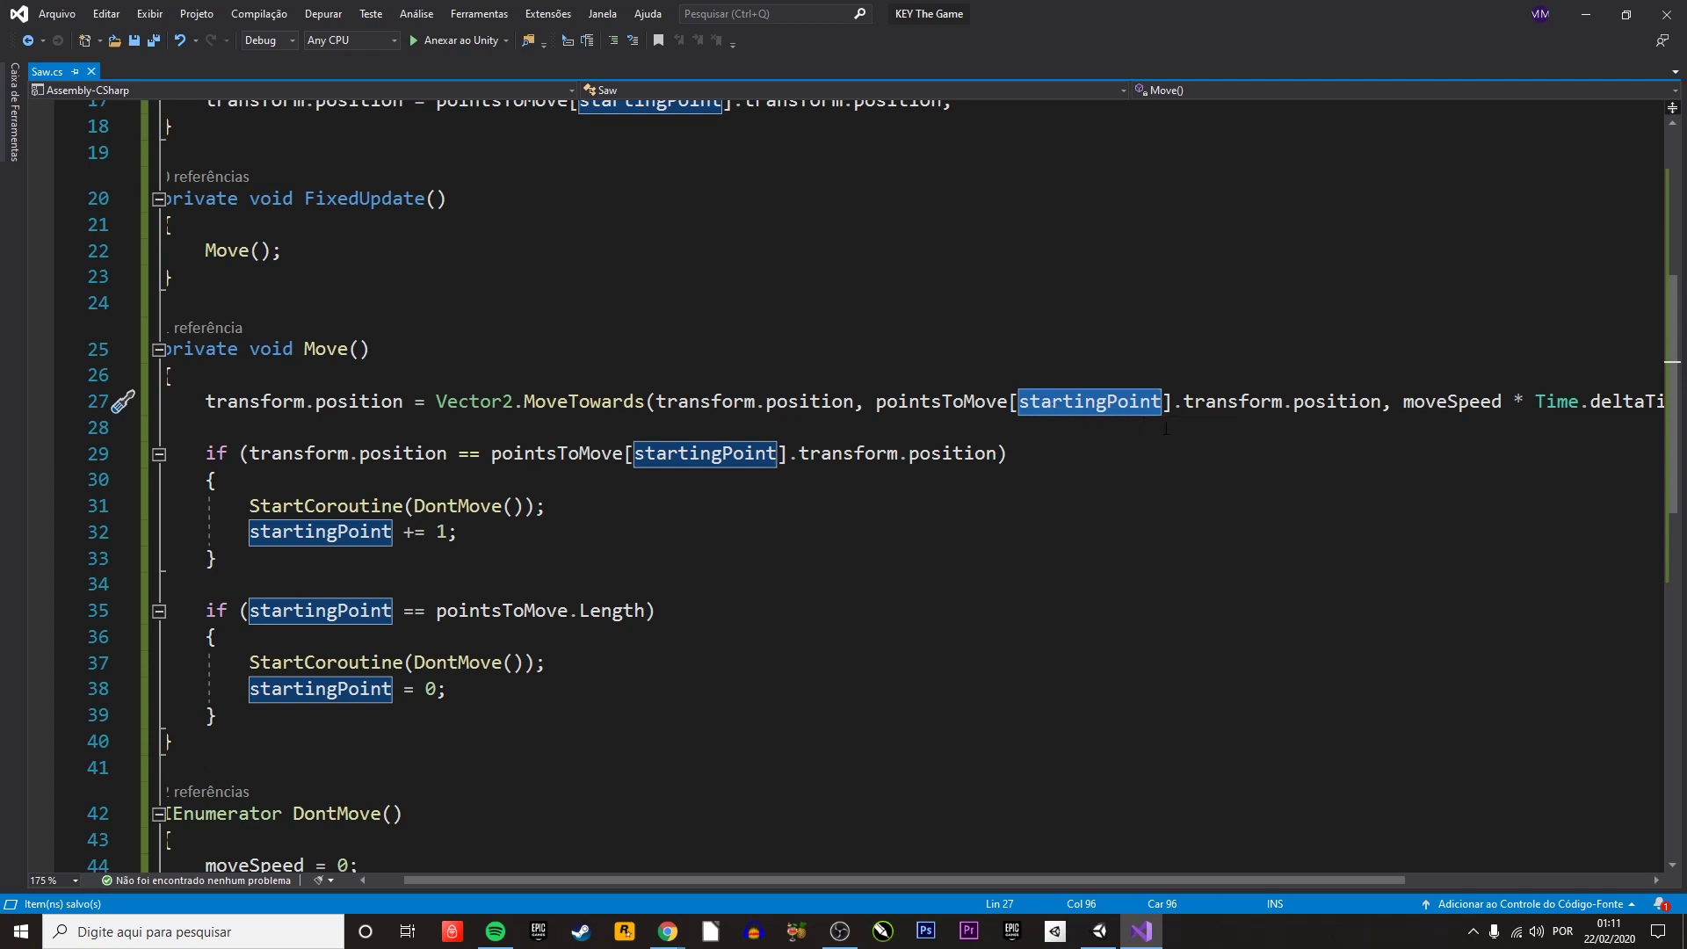
pyautogui.hscroll(-2, 1220, 879)
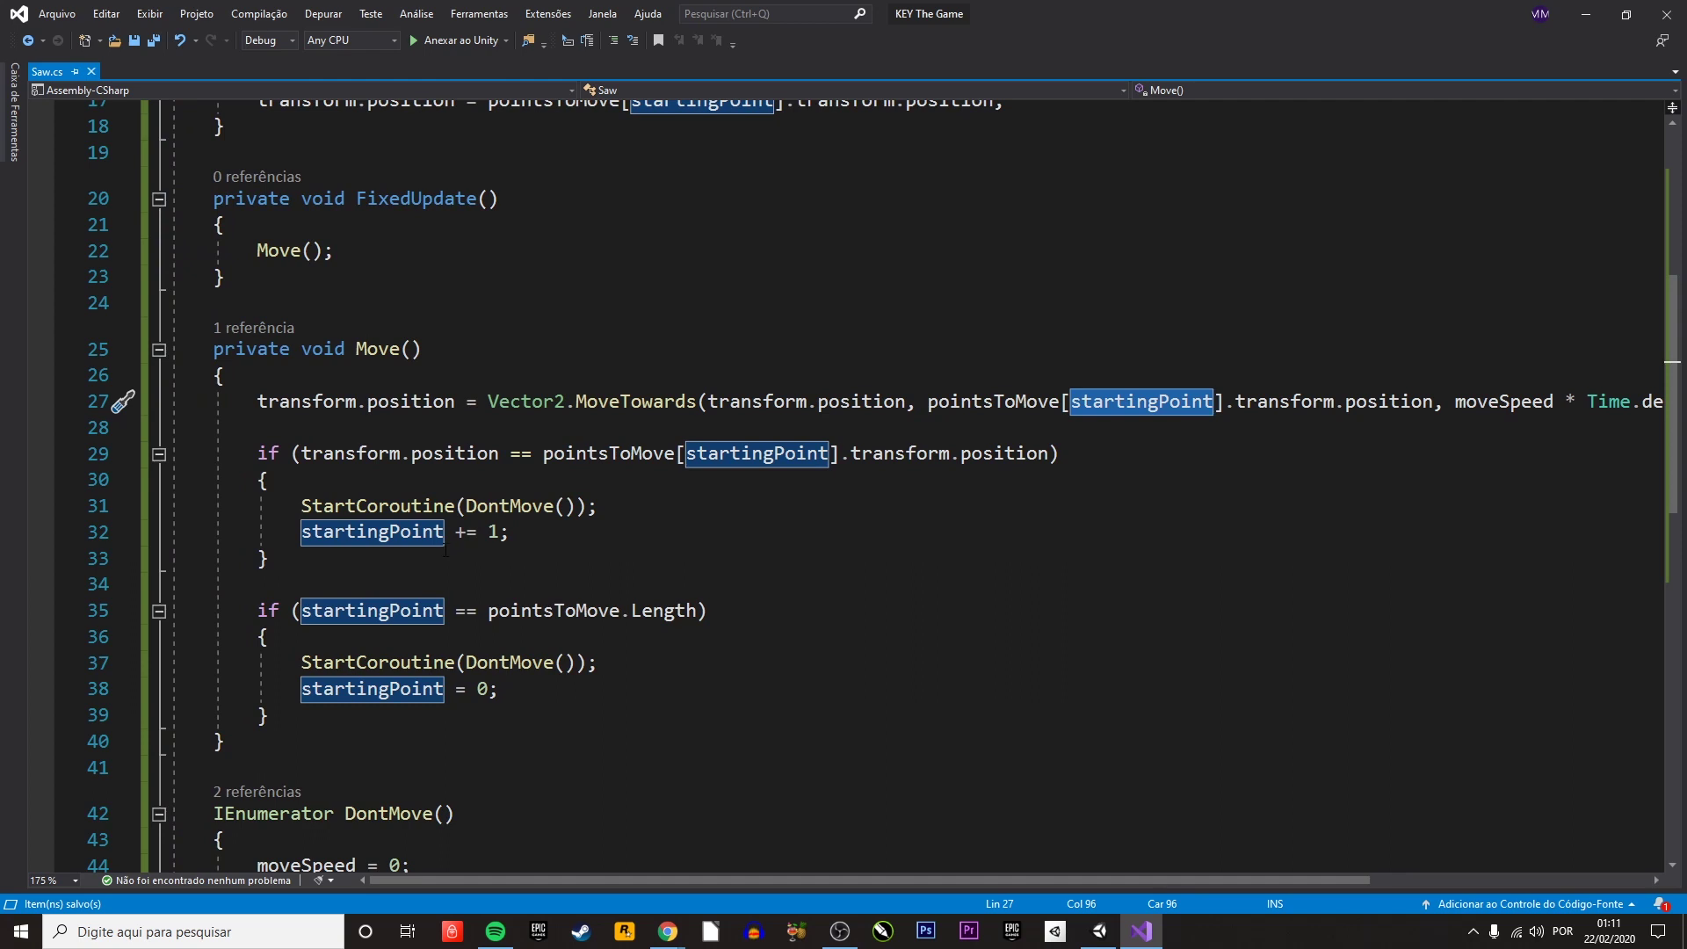
# - Review the arrival check, startingPoint += 1, and the reset to 0 at pointsToMove.Length
pyautogui.click(301, 454)
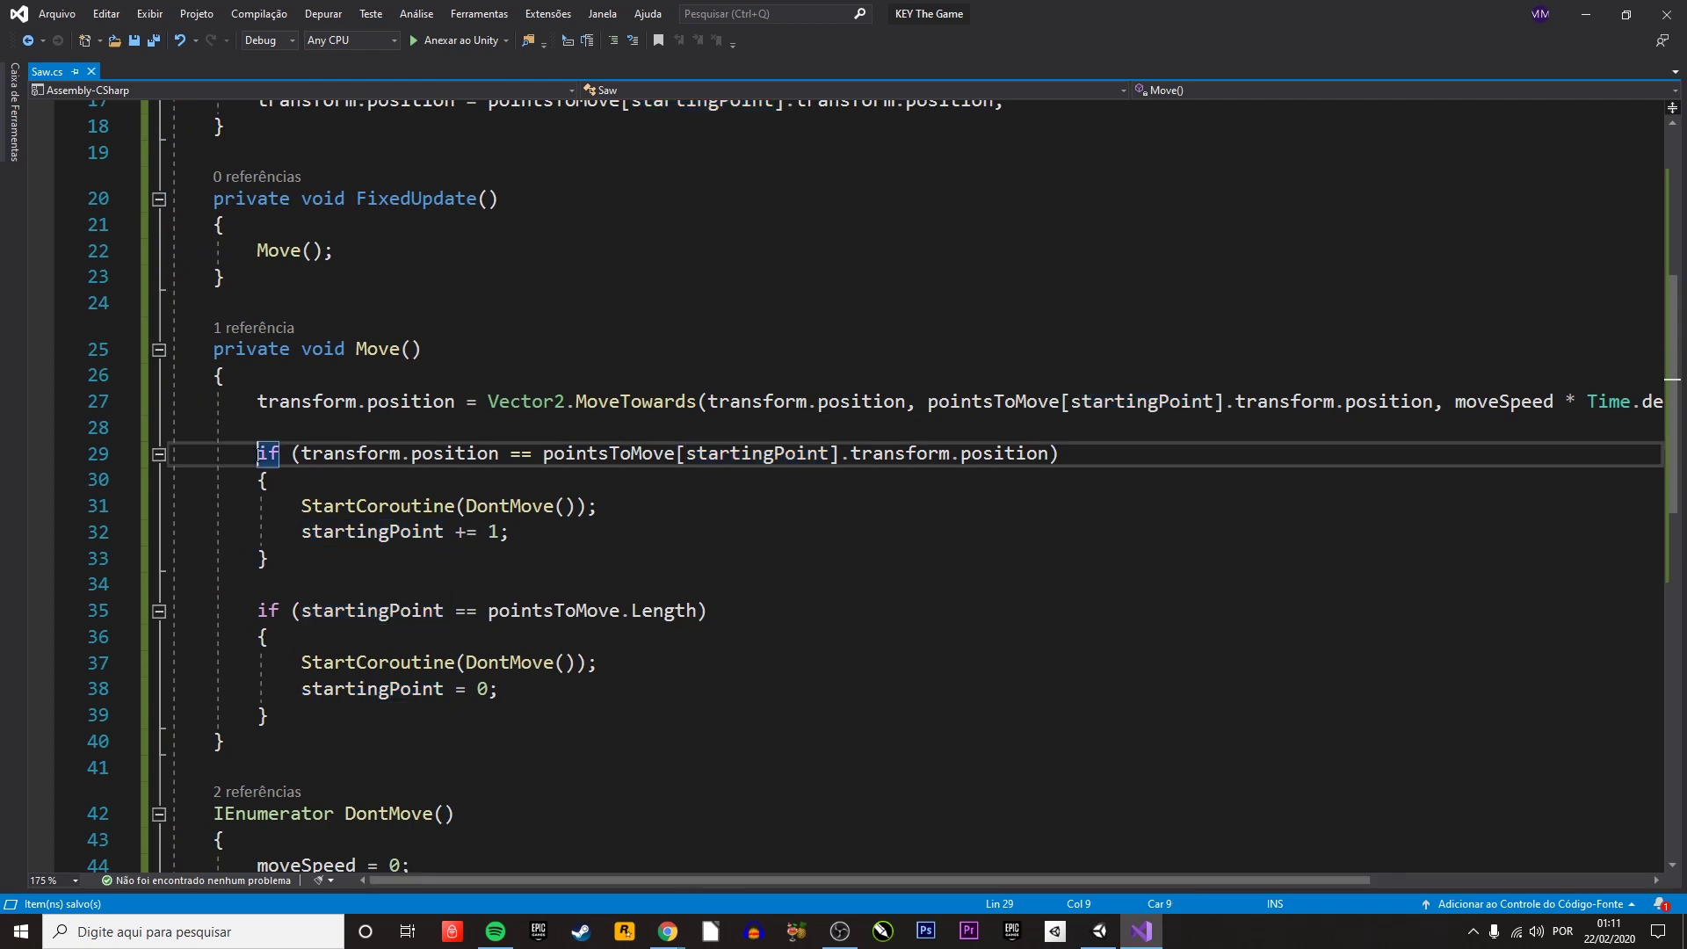
pyautogui.moveTo(302, 453); pyautogui.dragTo(830, 456)
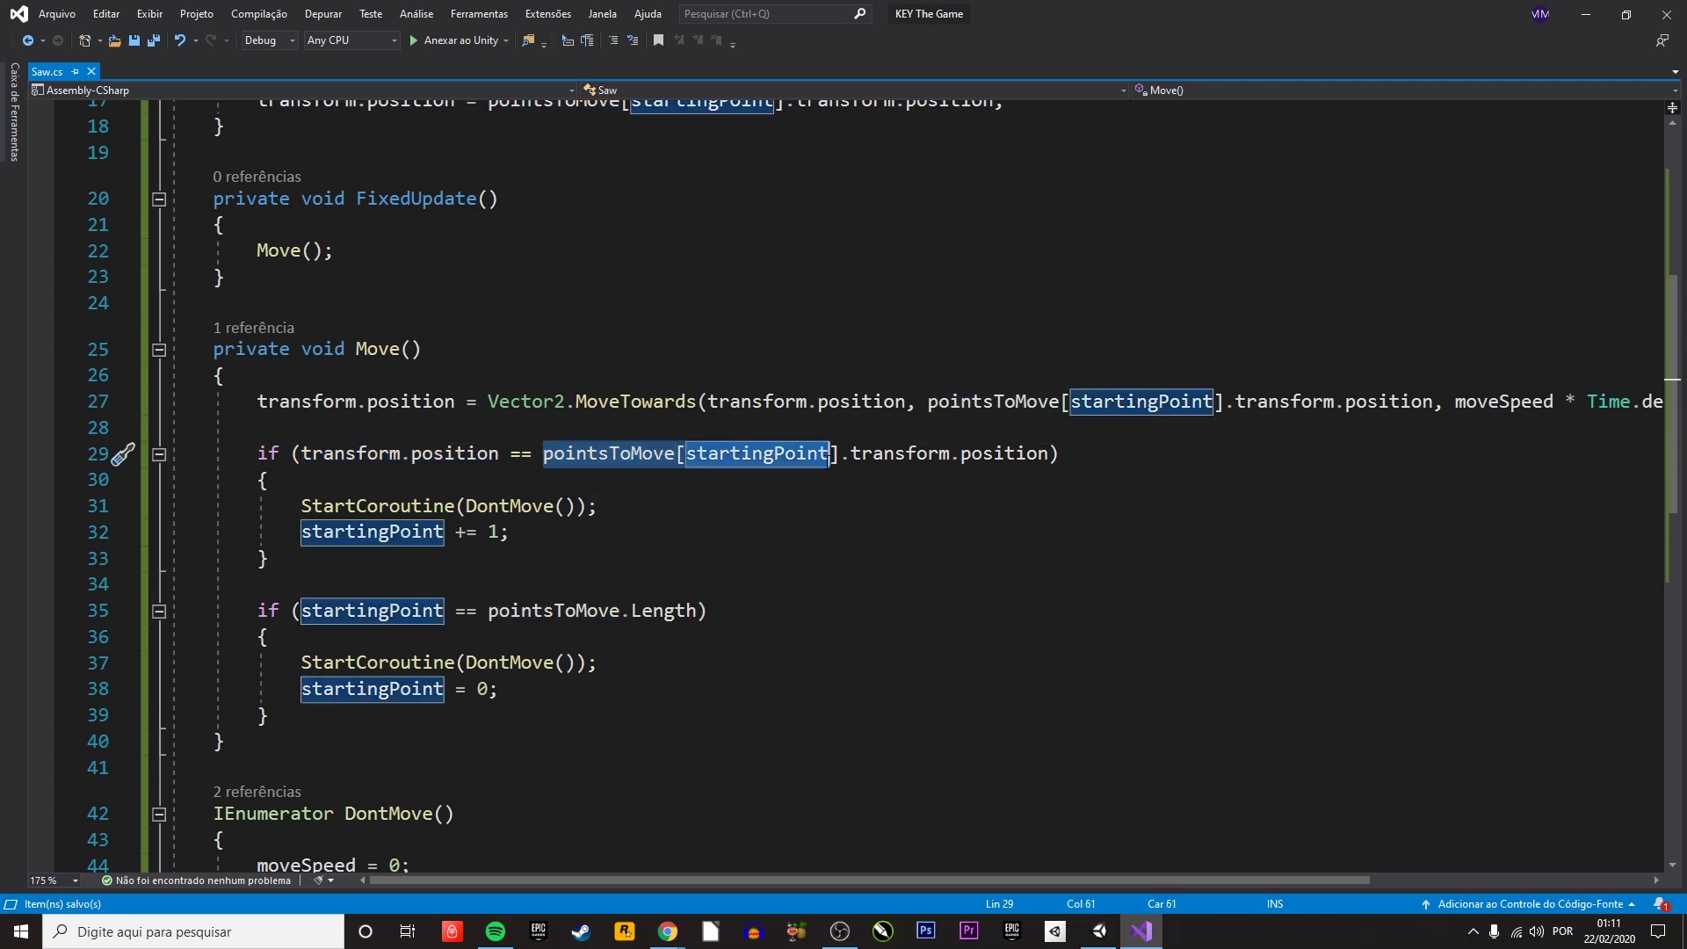
pyautogui.moveTo(829, 455); pyautogui.dragTo(1050, 454)
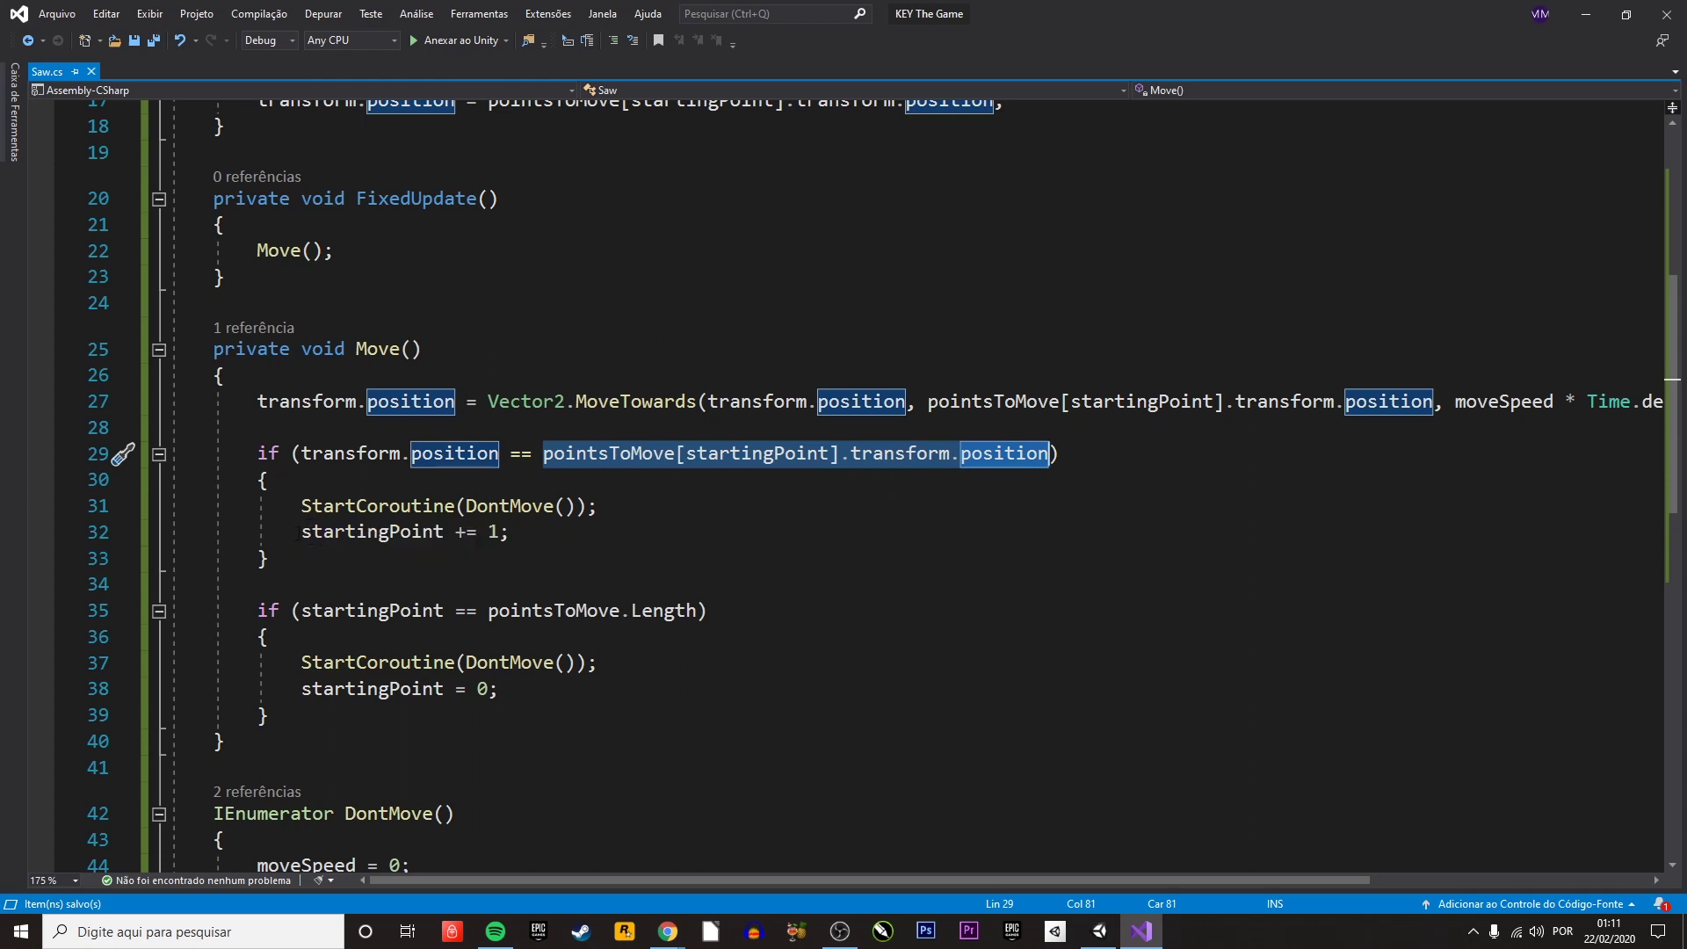
pyautogui.moveTo(302, 532); pyautogui.dragTo(511, 532)
pyautogui.click(448, 532)
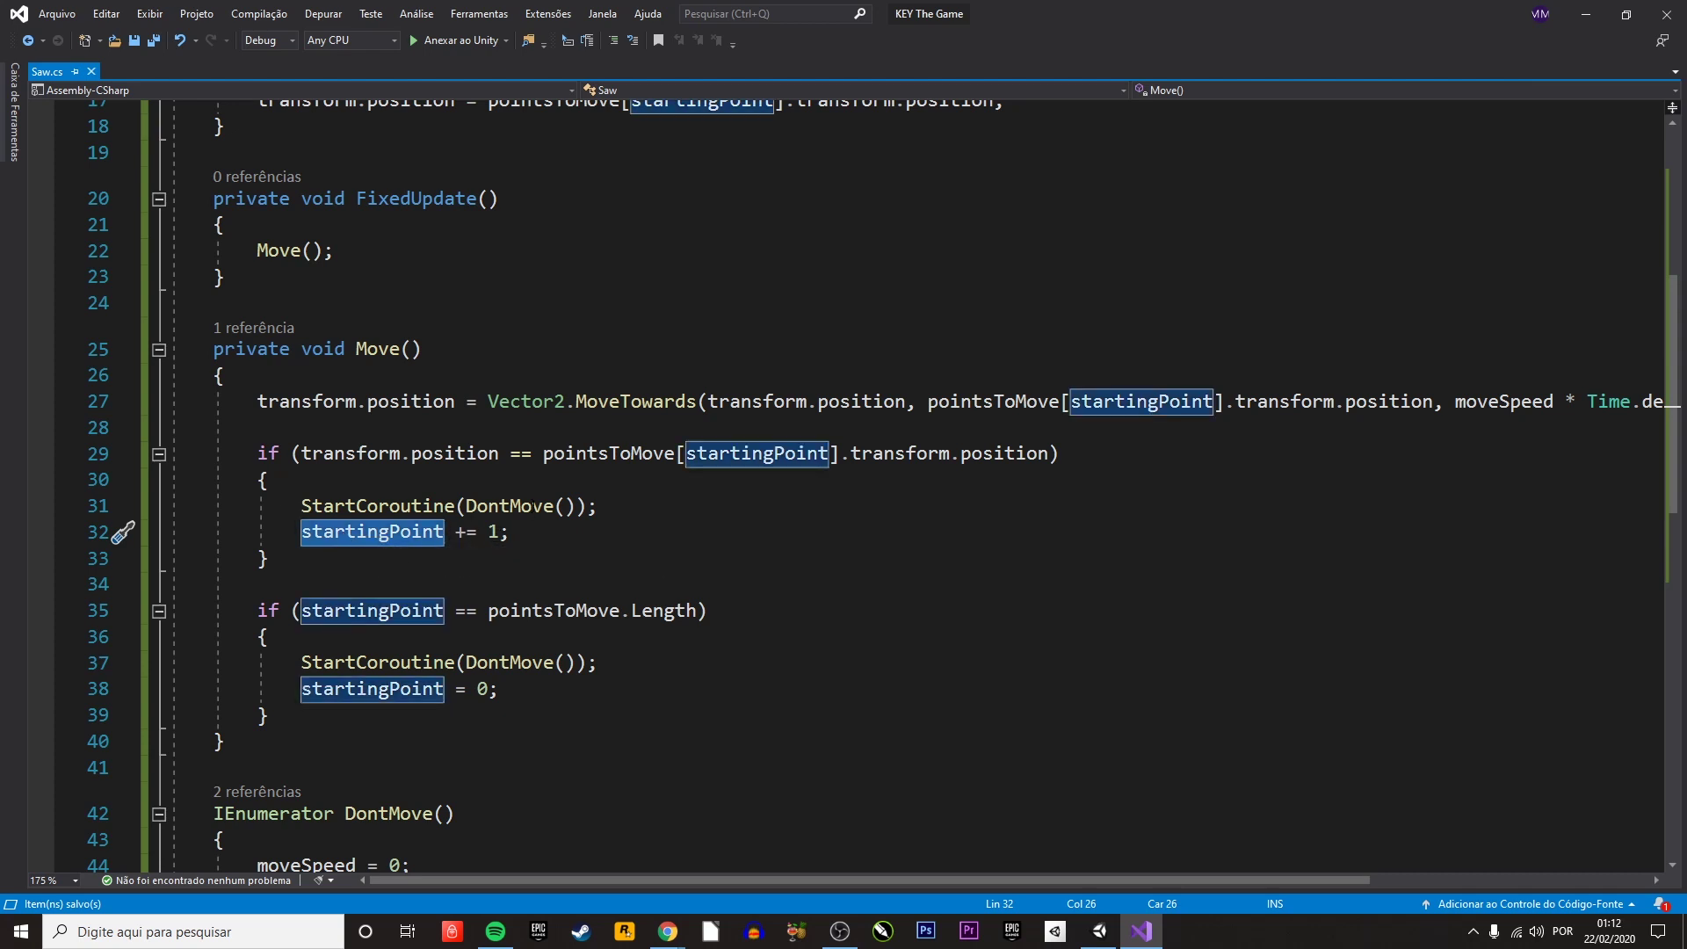
pyautogui.press('Down')
pyautogui.press('Down')
pyautogui.press('Down')
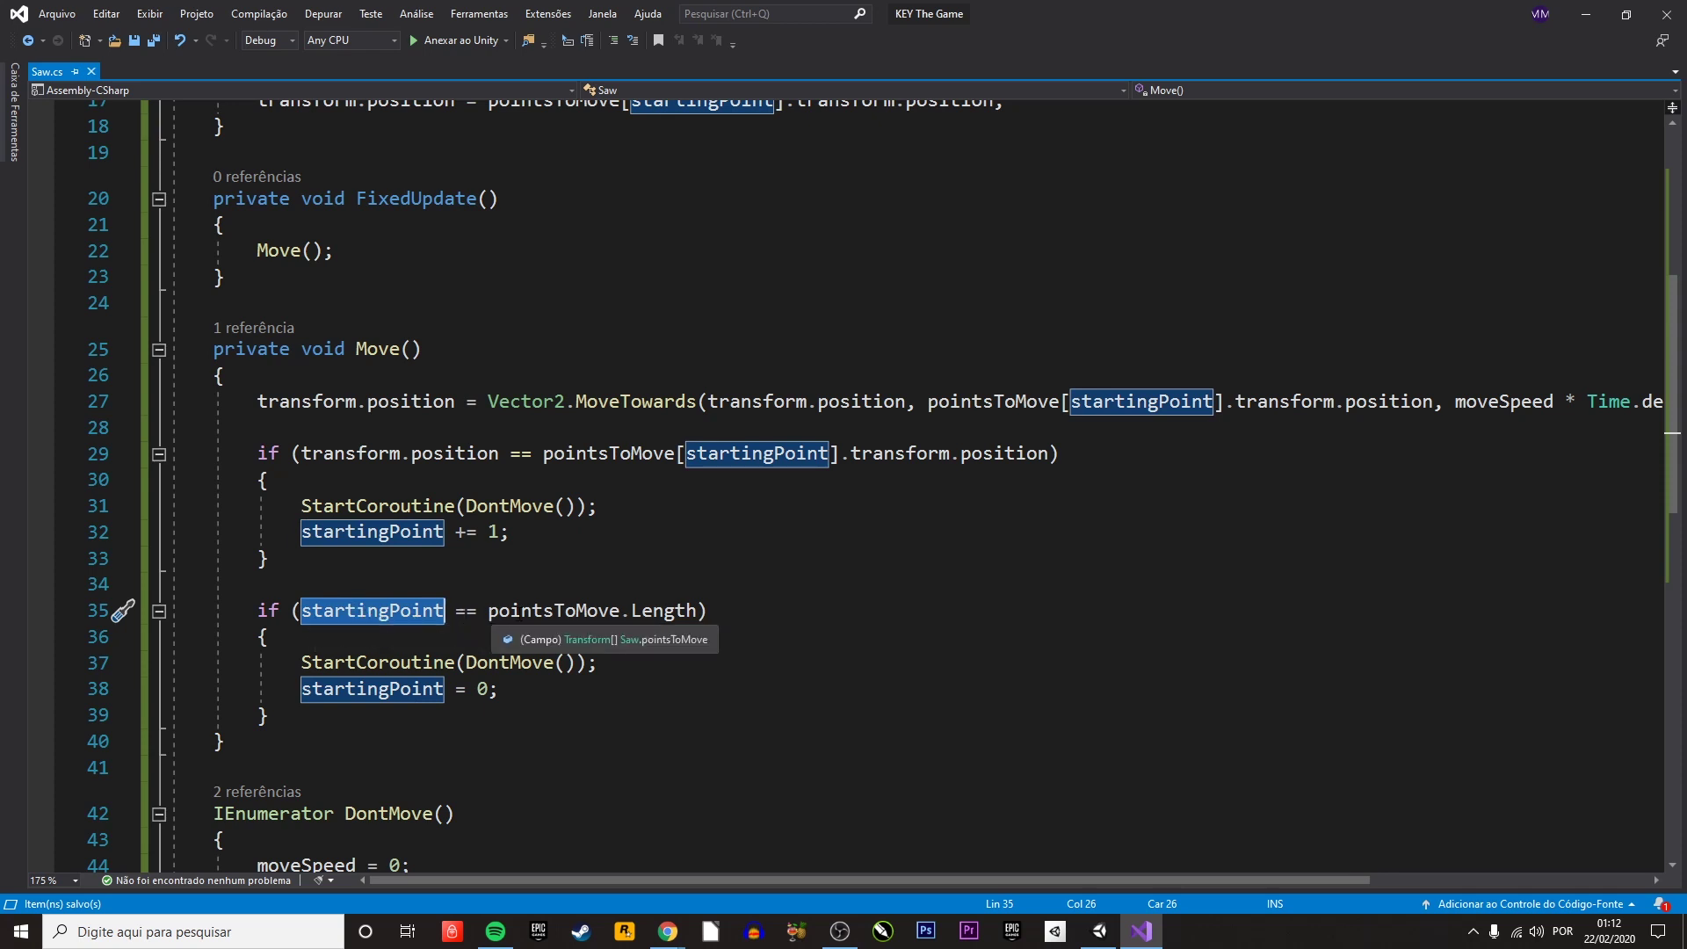
pyautogui.doubleClick(515, 610)
pyautogui.click(630, 610)
pyautogui.doubleClick(691, 612)
pyautogui.click(725, 616)
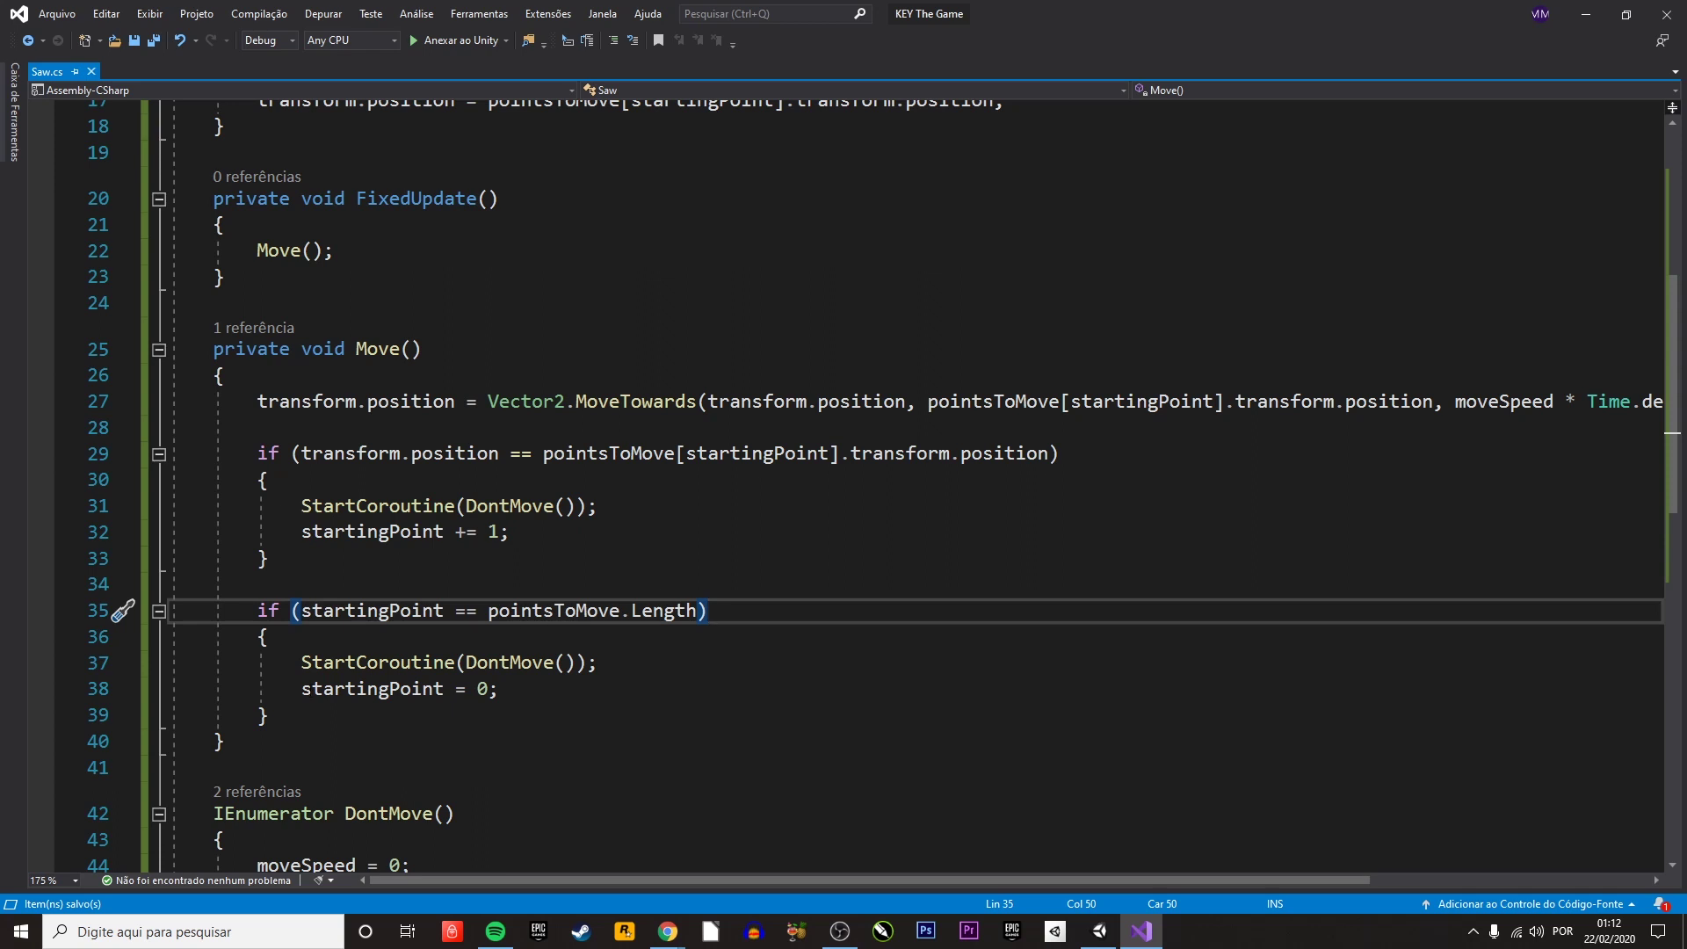
pyautogui.doubleClick(369, 689)
pyautogui.doubleClick(482, 689)
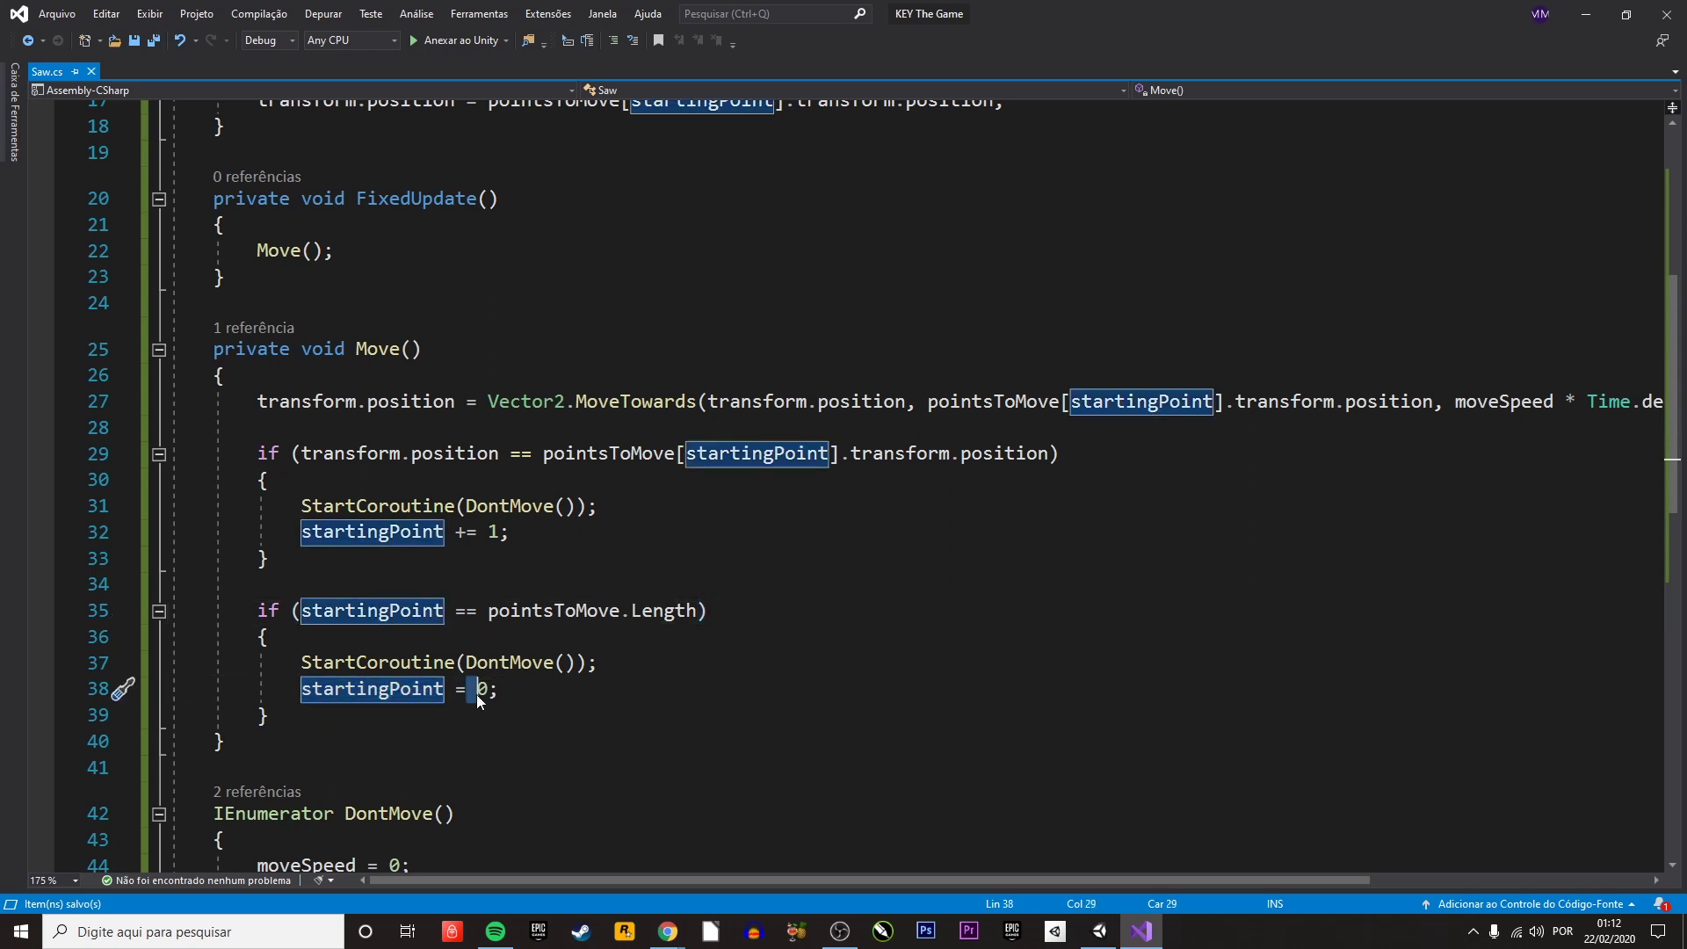
pyautogui.click(485, 691)
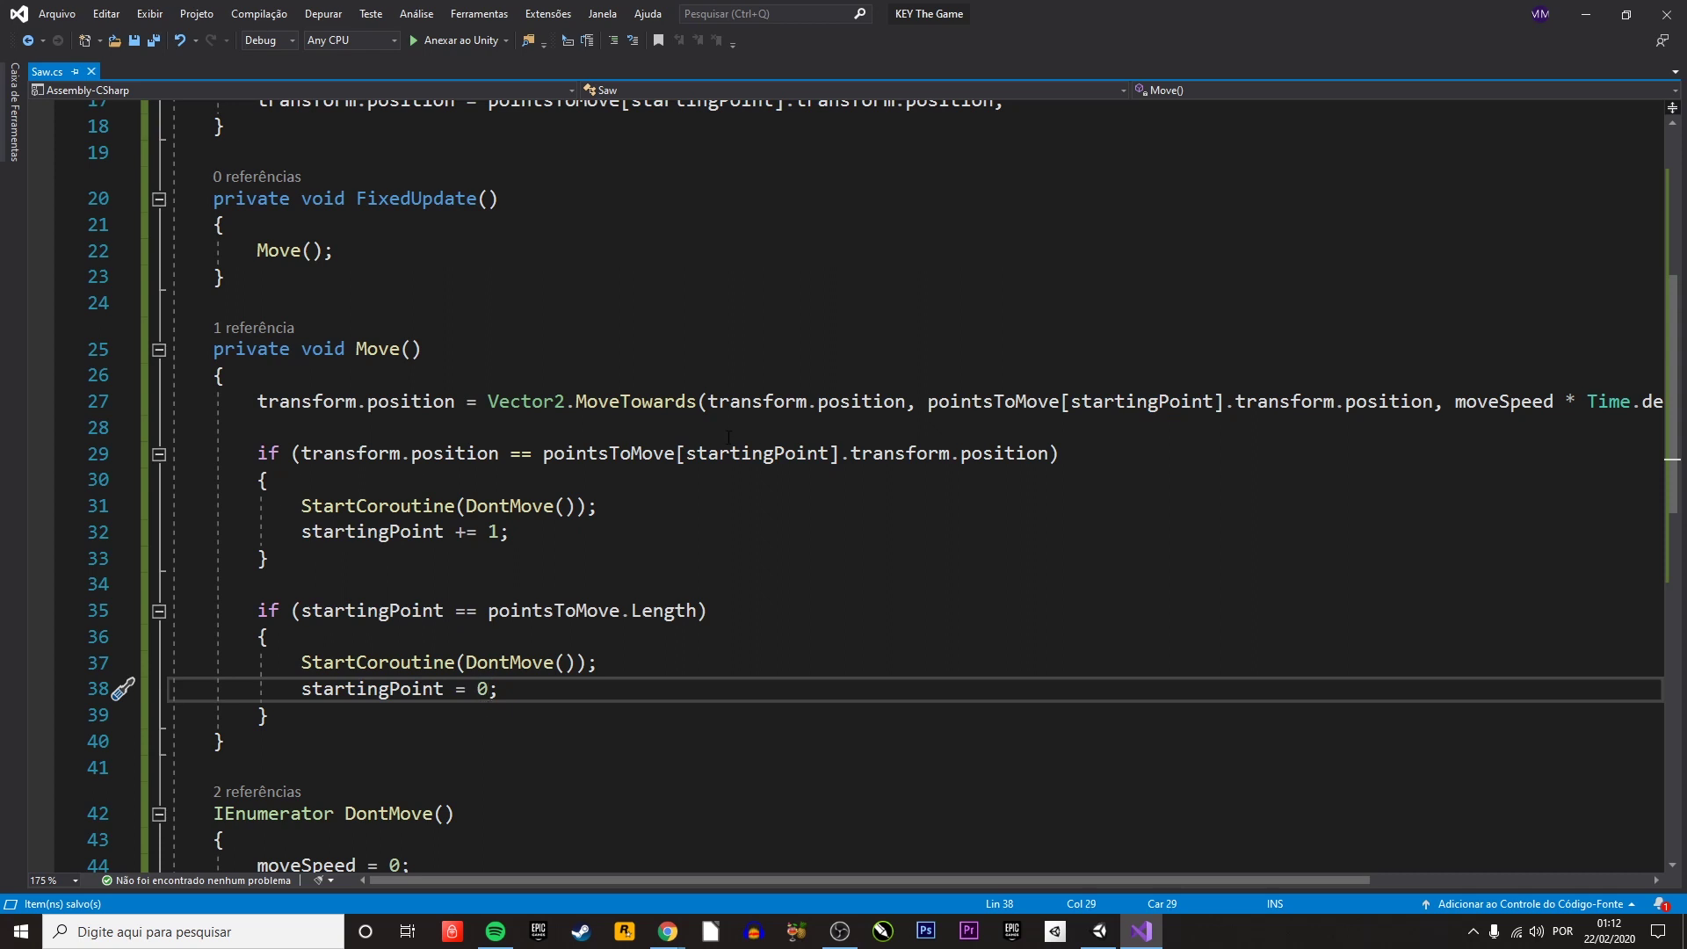
# - Select both StartCoroutine(DontMove()) calls and highlight every DontMove reference
pyautogui.click(271, 559)
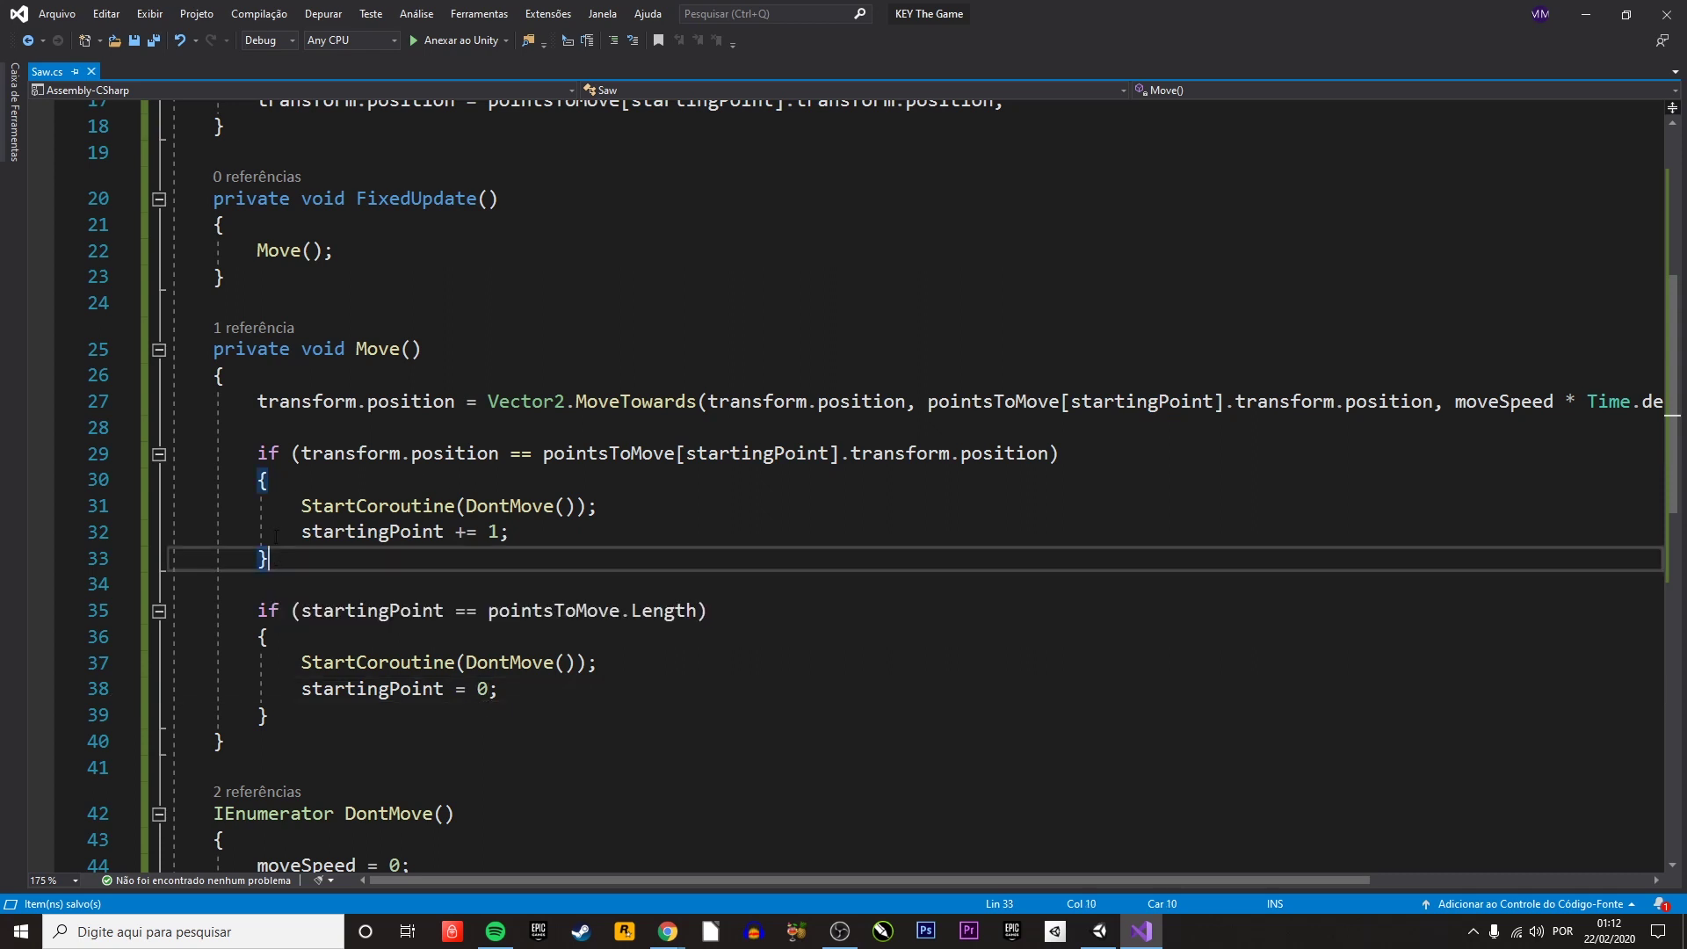
pyautogui.moveTo(258, 454)
pyautogui.mouseDown()
pyautogui.moveTo(270, 559)
pyautogui.moveTo(225, 743)
pyautogui.mouseUp()
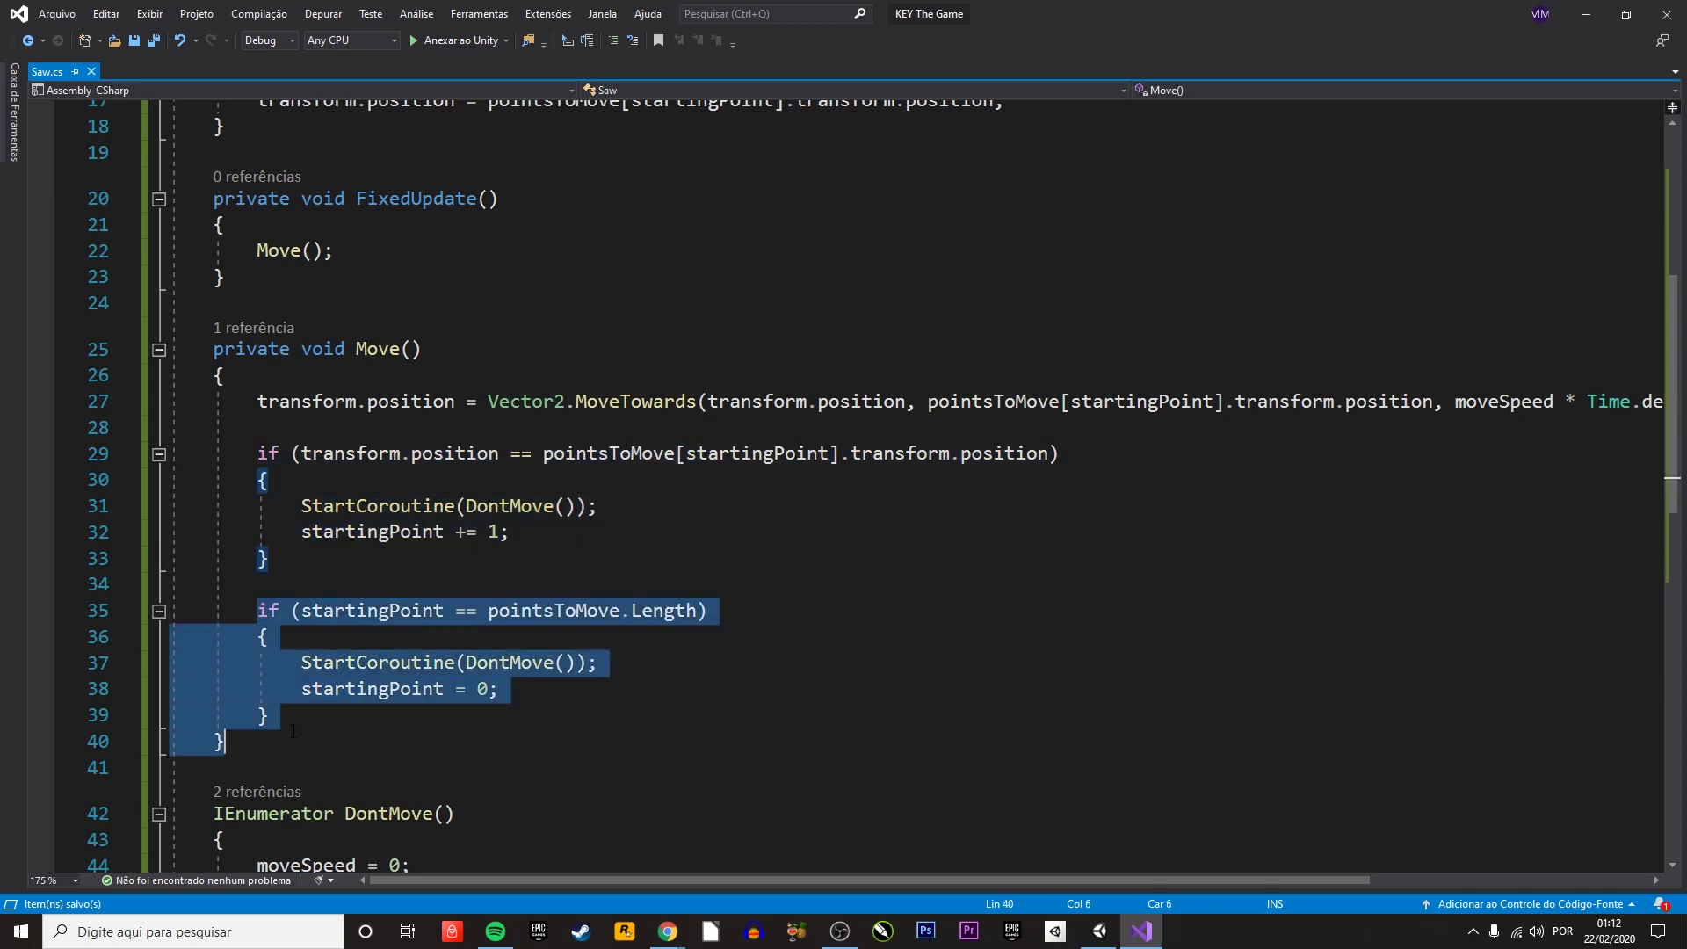
pyautogui.click(423, 662)
pyautogui.moveTo(301, 663); pyautogui.dragTo(628, 667)
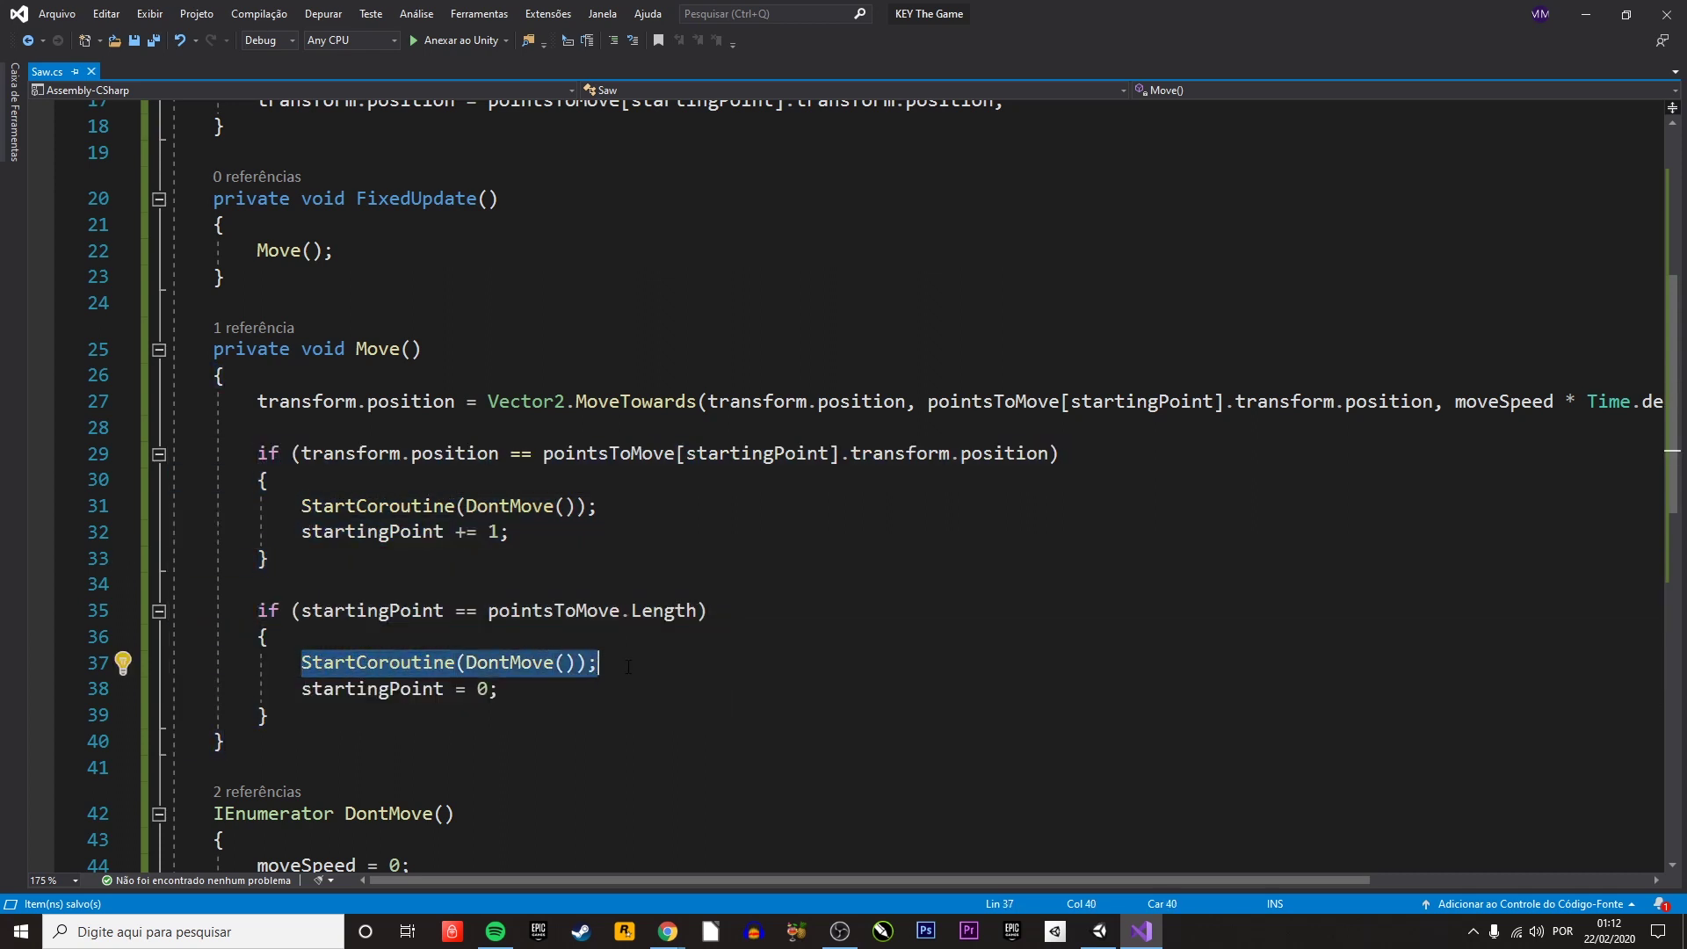
pyautogui.moveTo(301, 506); pyautogui.dragTo(597, 508)
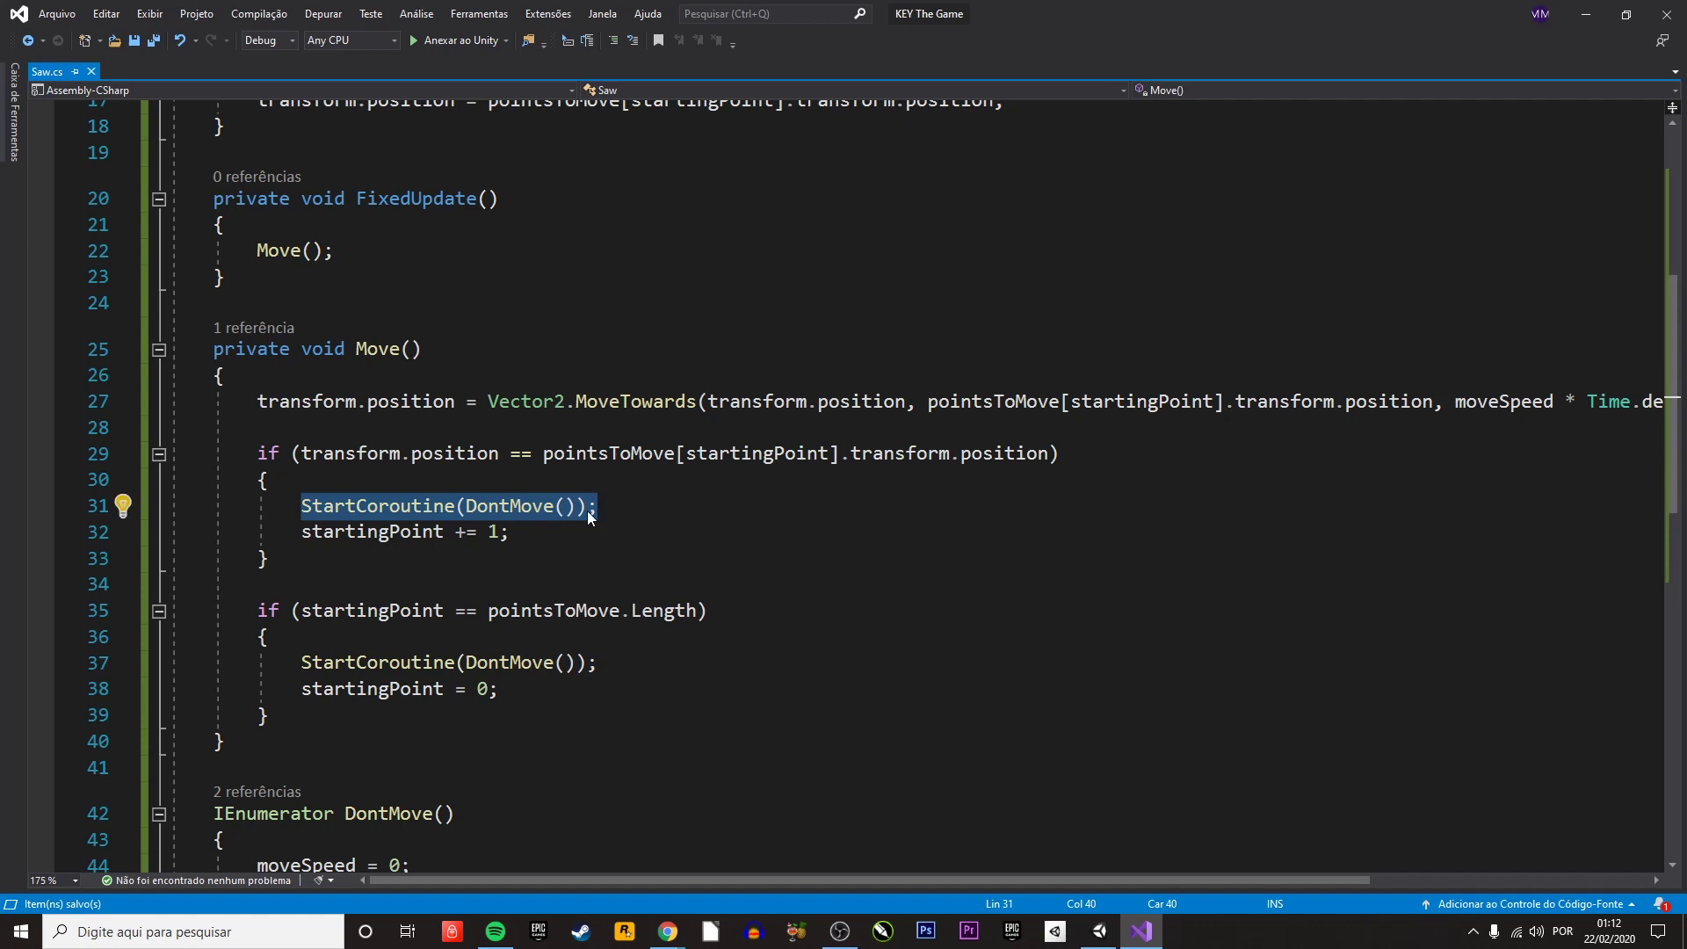
pyautogui.moveTo(598, 663); pyautogui.dragTo(302, 665)
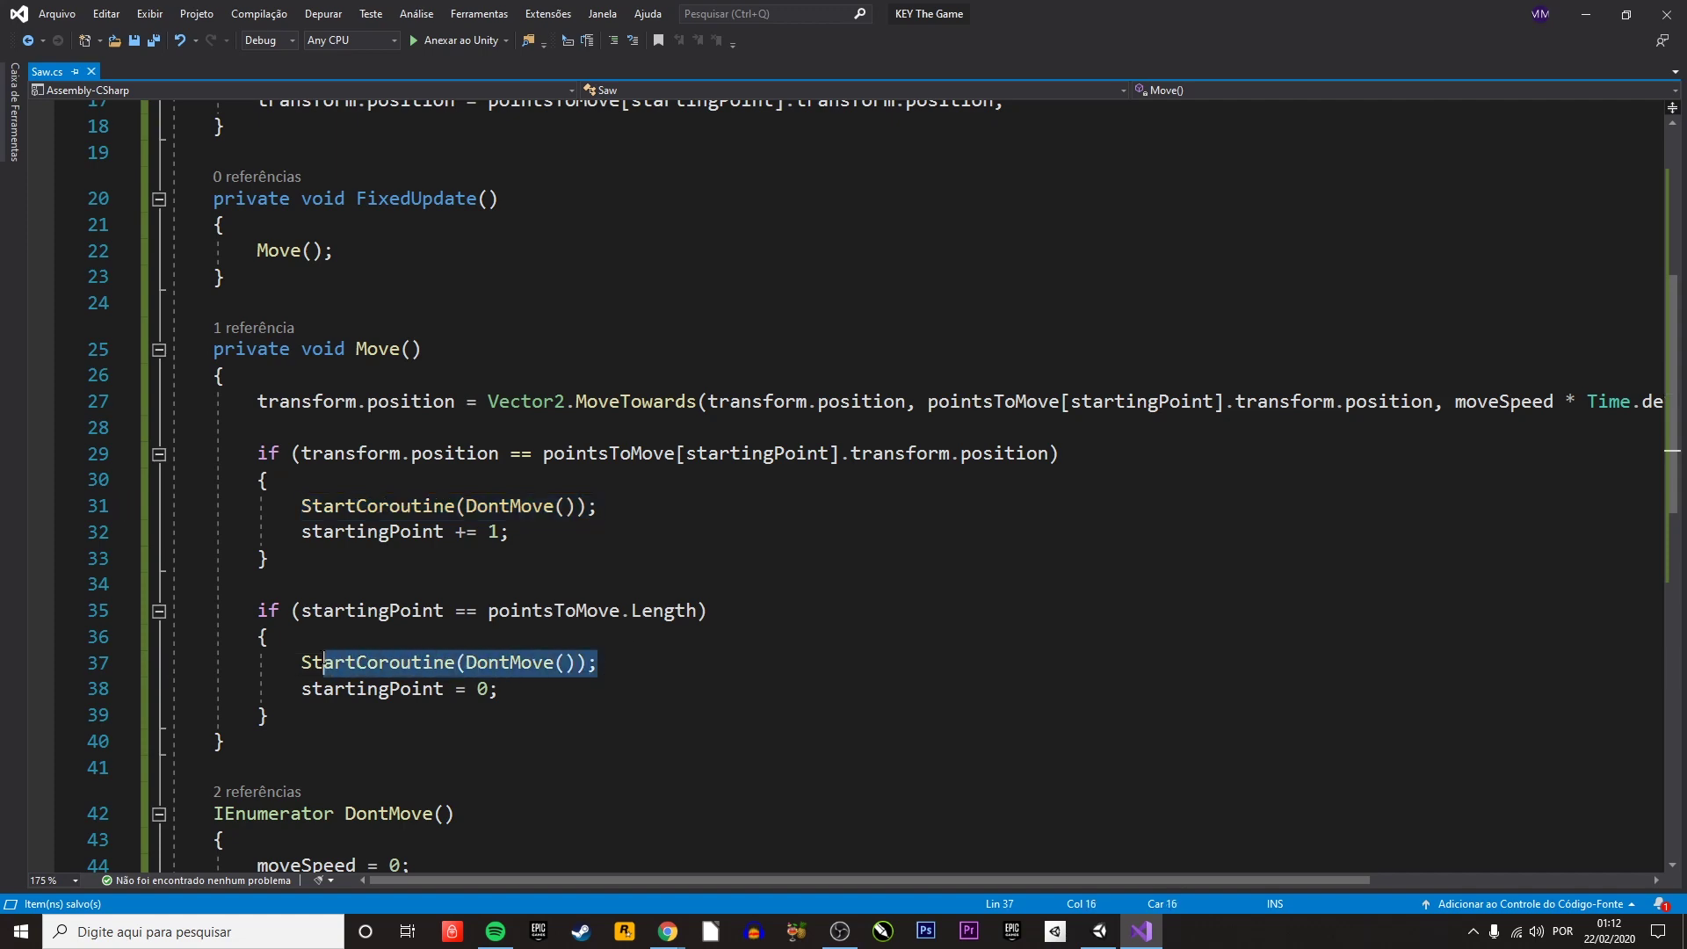
pyautogui.doubleClick(488, 665)
pyautogui.click(466, 665)
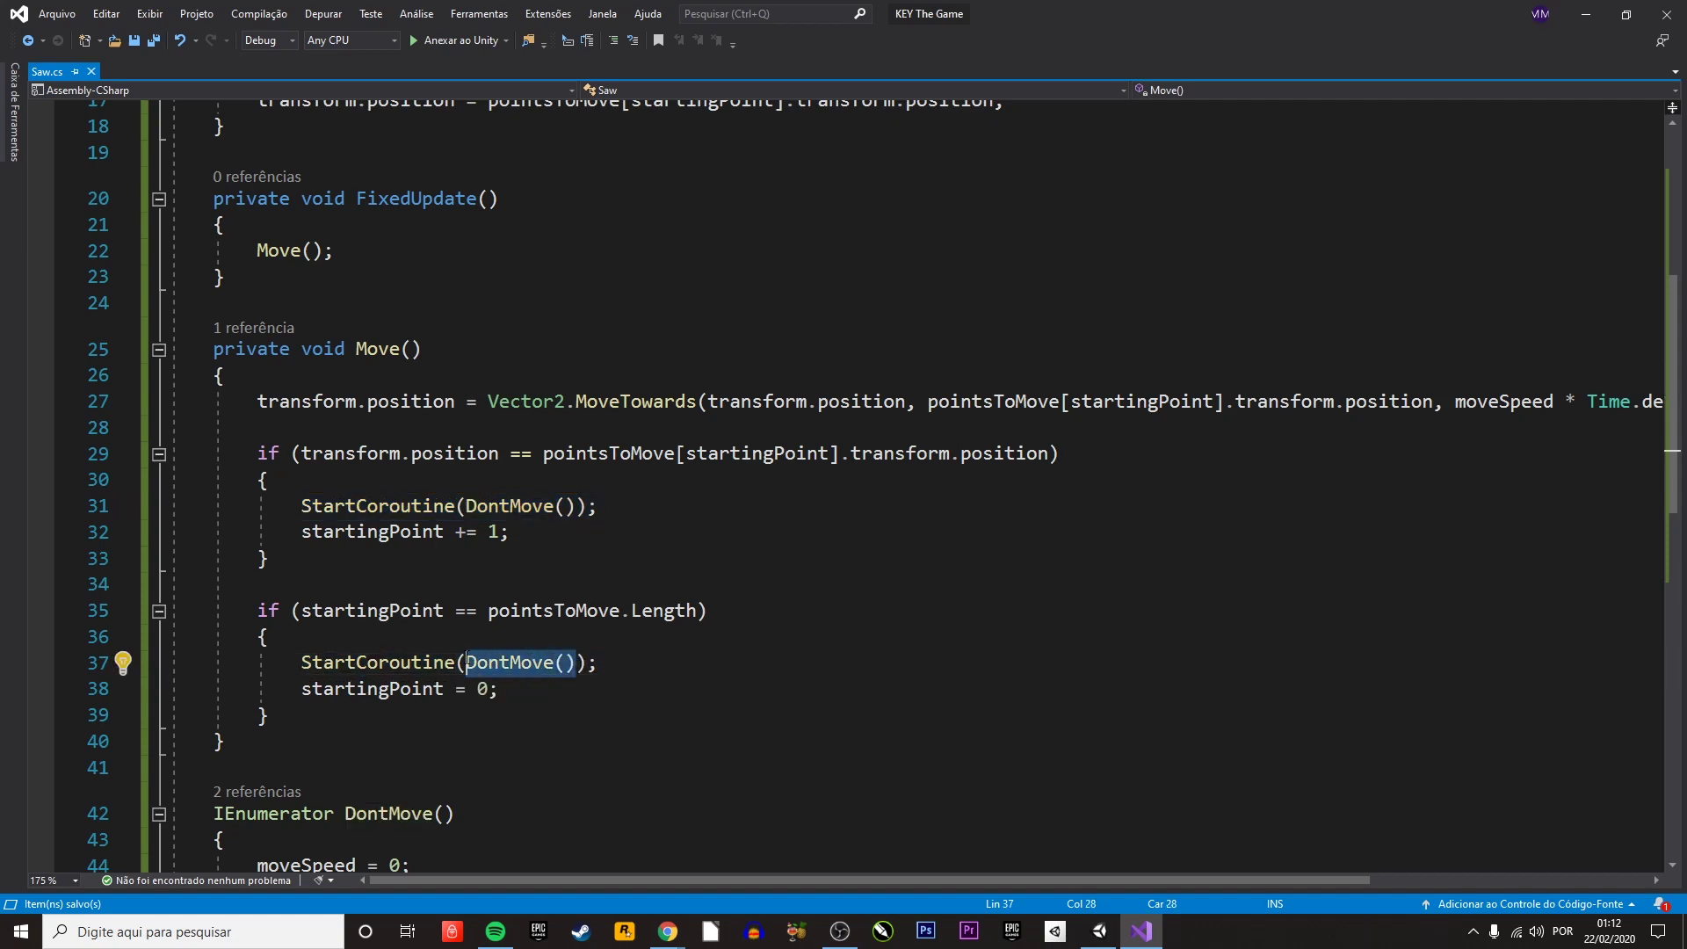
pyautogui.scroll(-4, 614, 674)
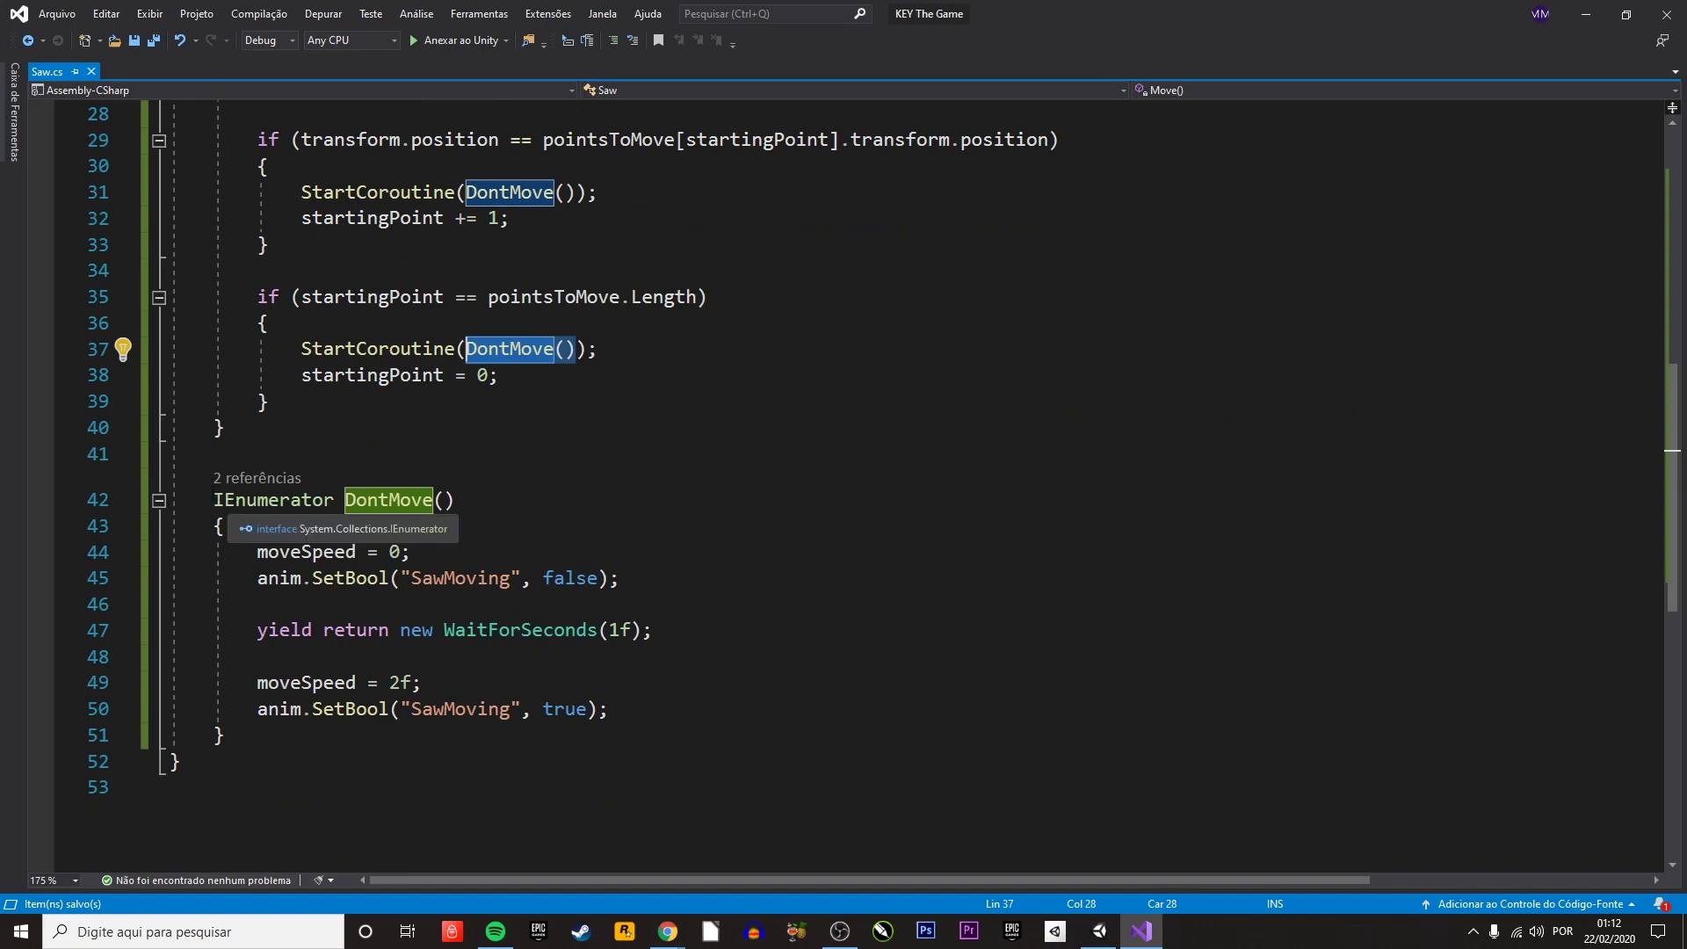
# - Stop the running Unity play test and return to Saw.cs's DontMove coroutine
pyautogui.moveTo(176, 501); pyautogui.dragTo(606, 735)
pyautogui.click(606, 735)
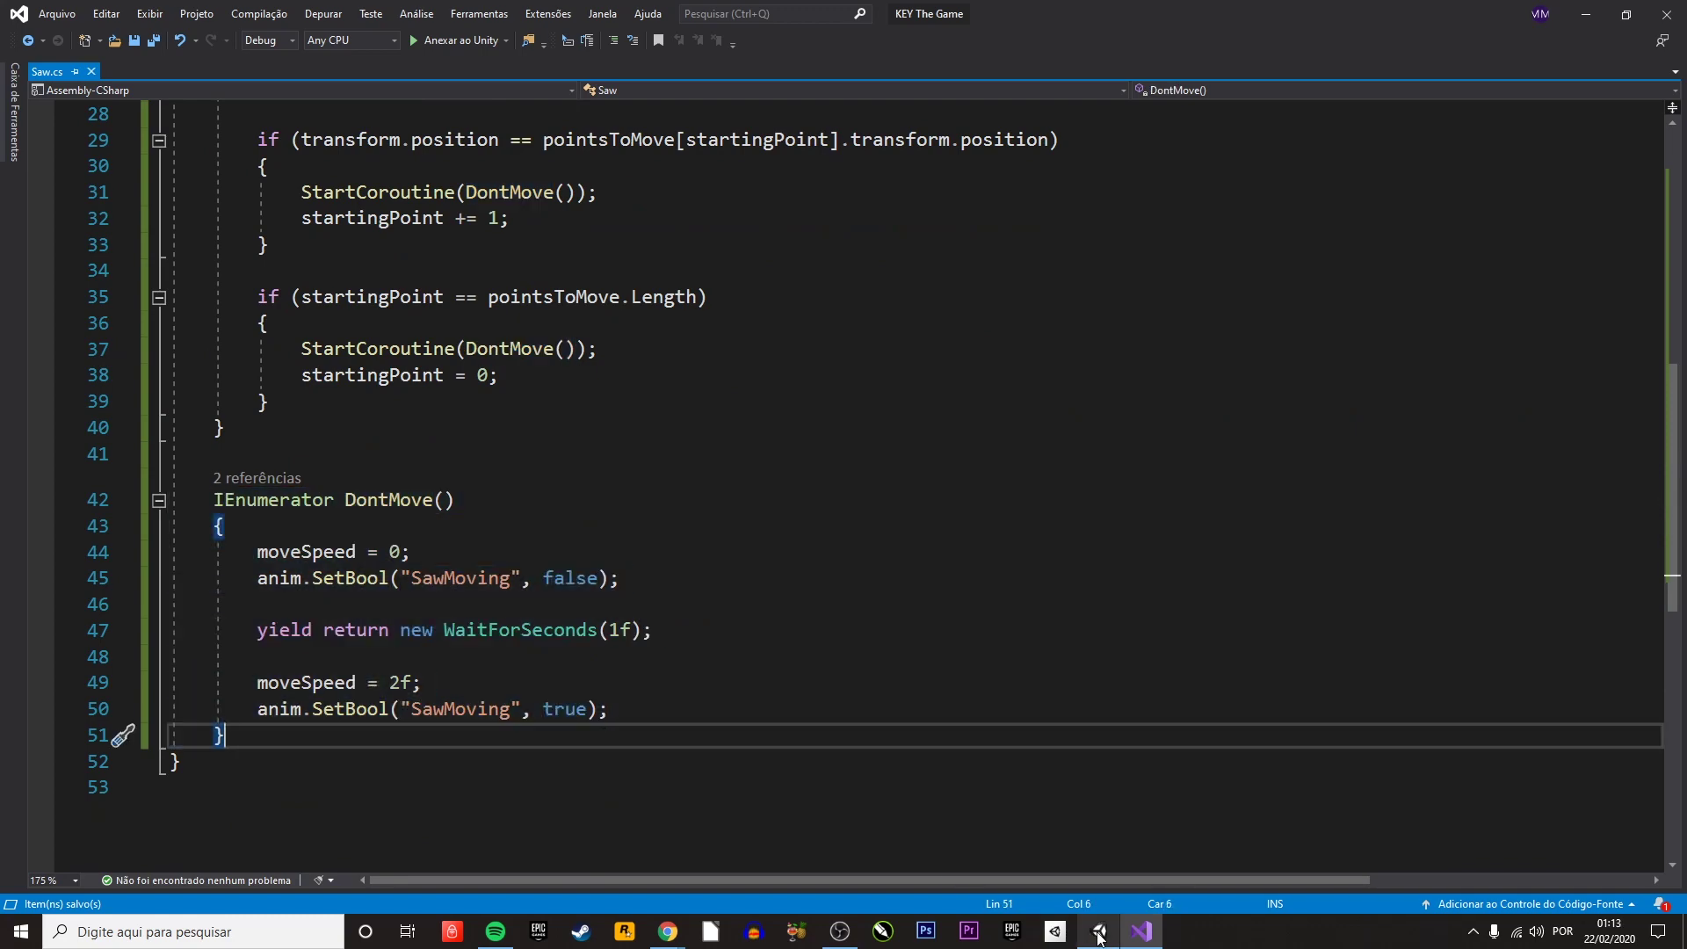
pyautogui.click(1099, 932)
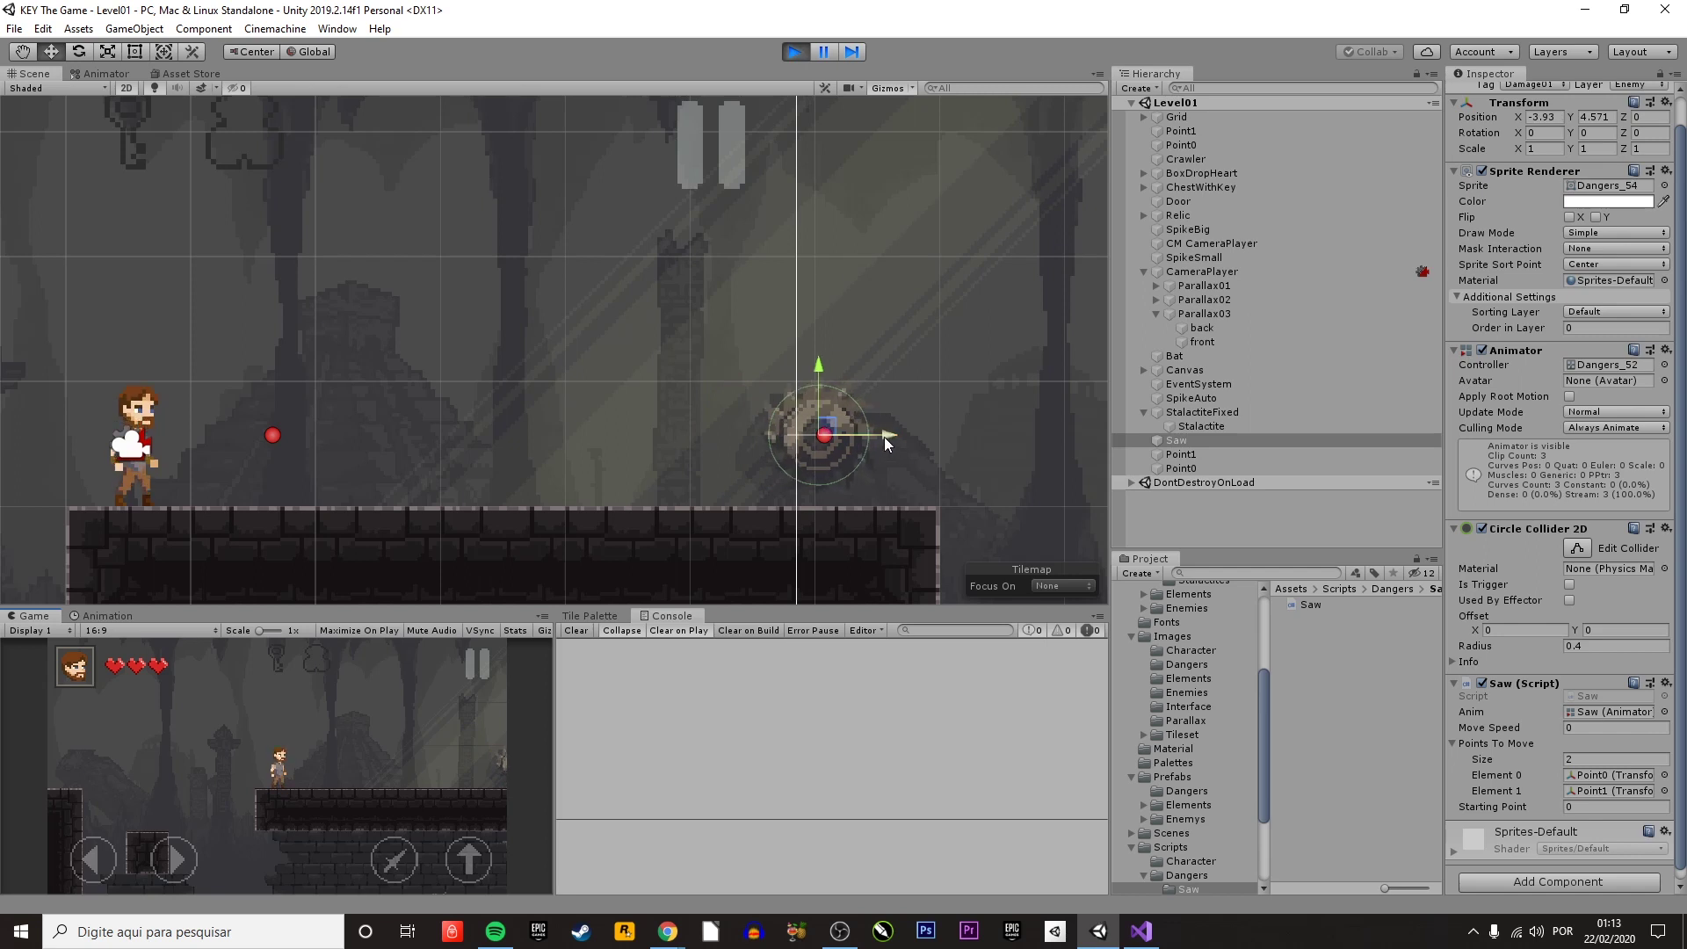
pyautogui.click(796, 53)
pyautogui.hotkey('alt', 'Tab')
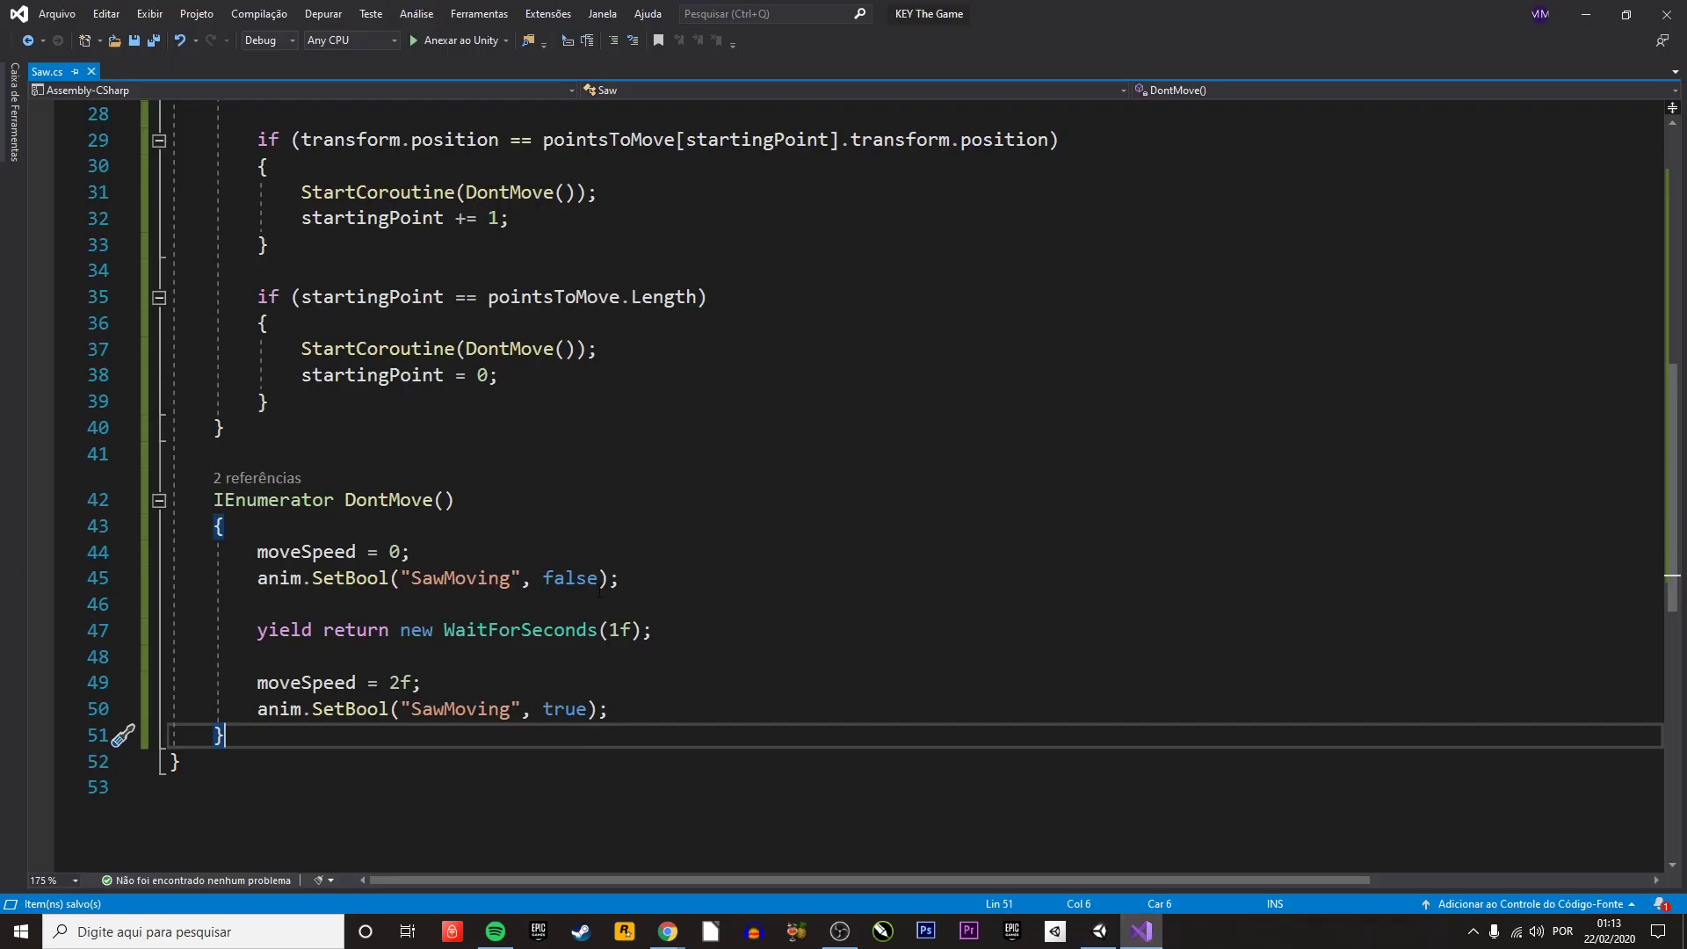
pyautogui.moveTo(268, 741); pyautogui.dragTo(218, 448)
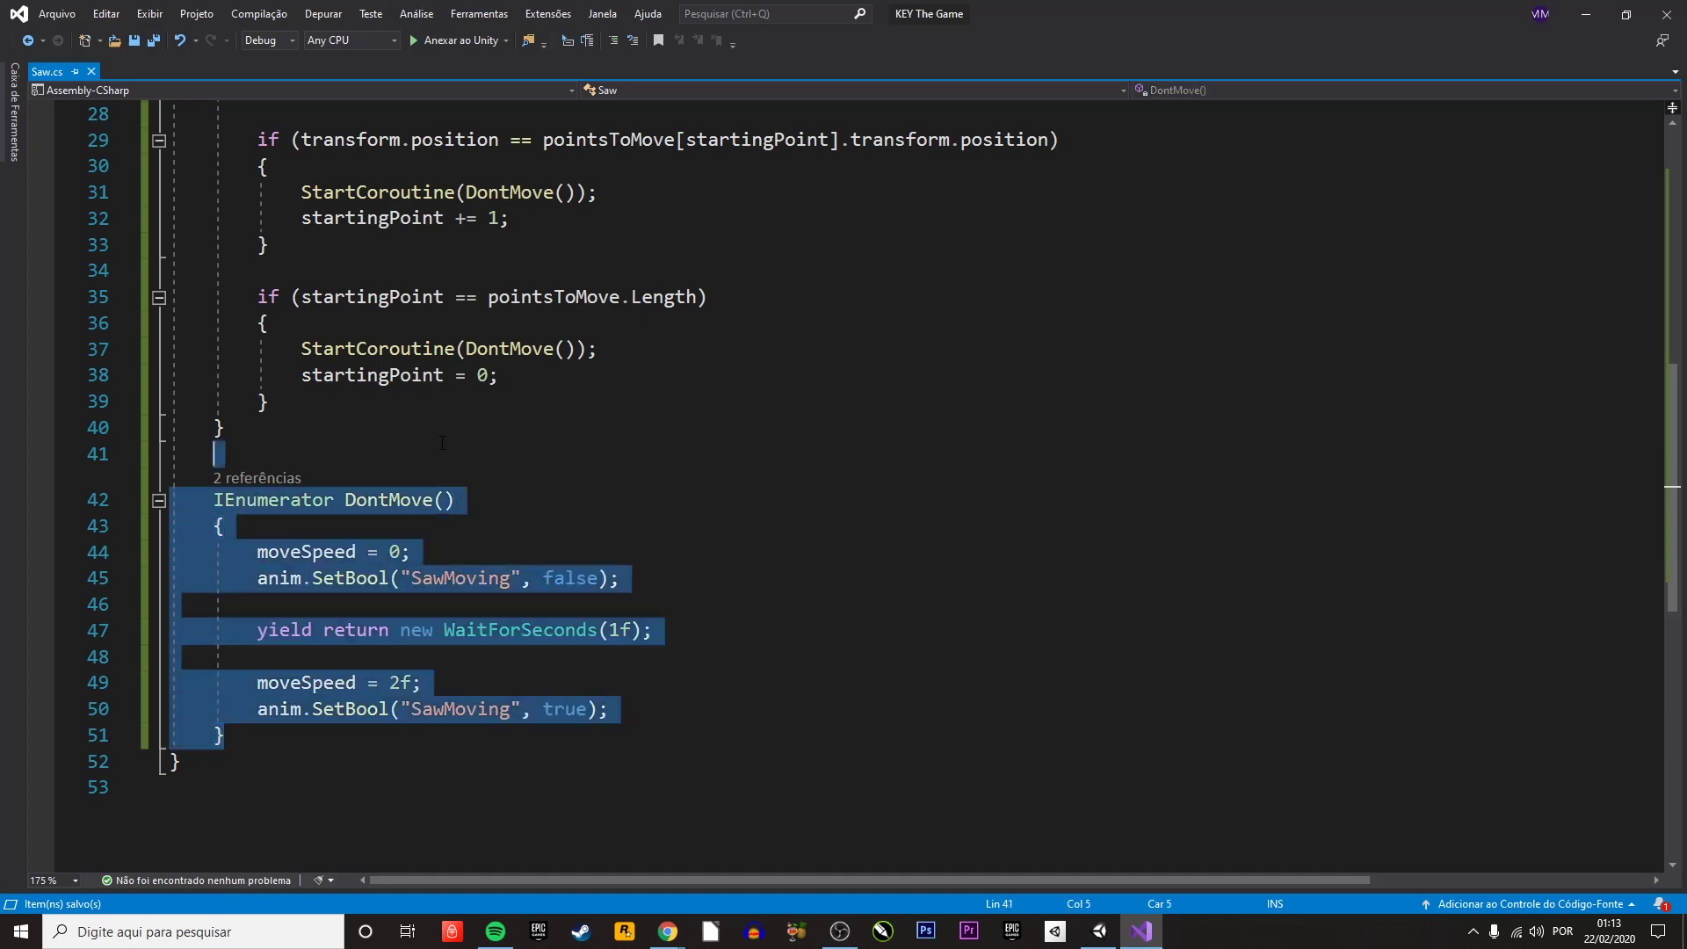
pyautogui.scroll(2, 440, 484)
pyautogui.click(623, 501)
pyautogui.moveTo(623, 501); pyautogui.dragTo(268, 479)
pyautogui.press('BackSpace')
pyautogui.moveTo(598, 349); pyautogui.dragTo(269, 323)
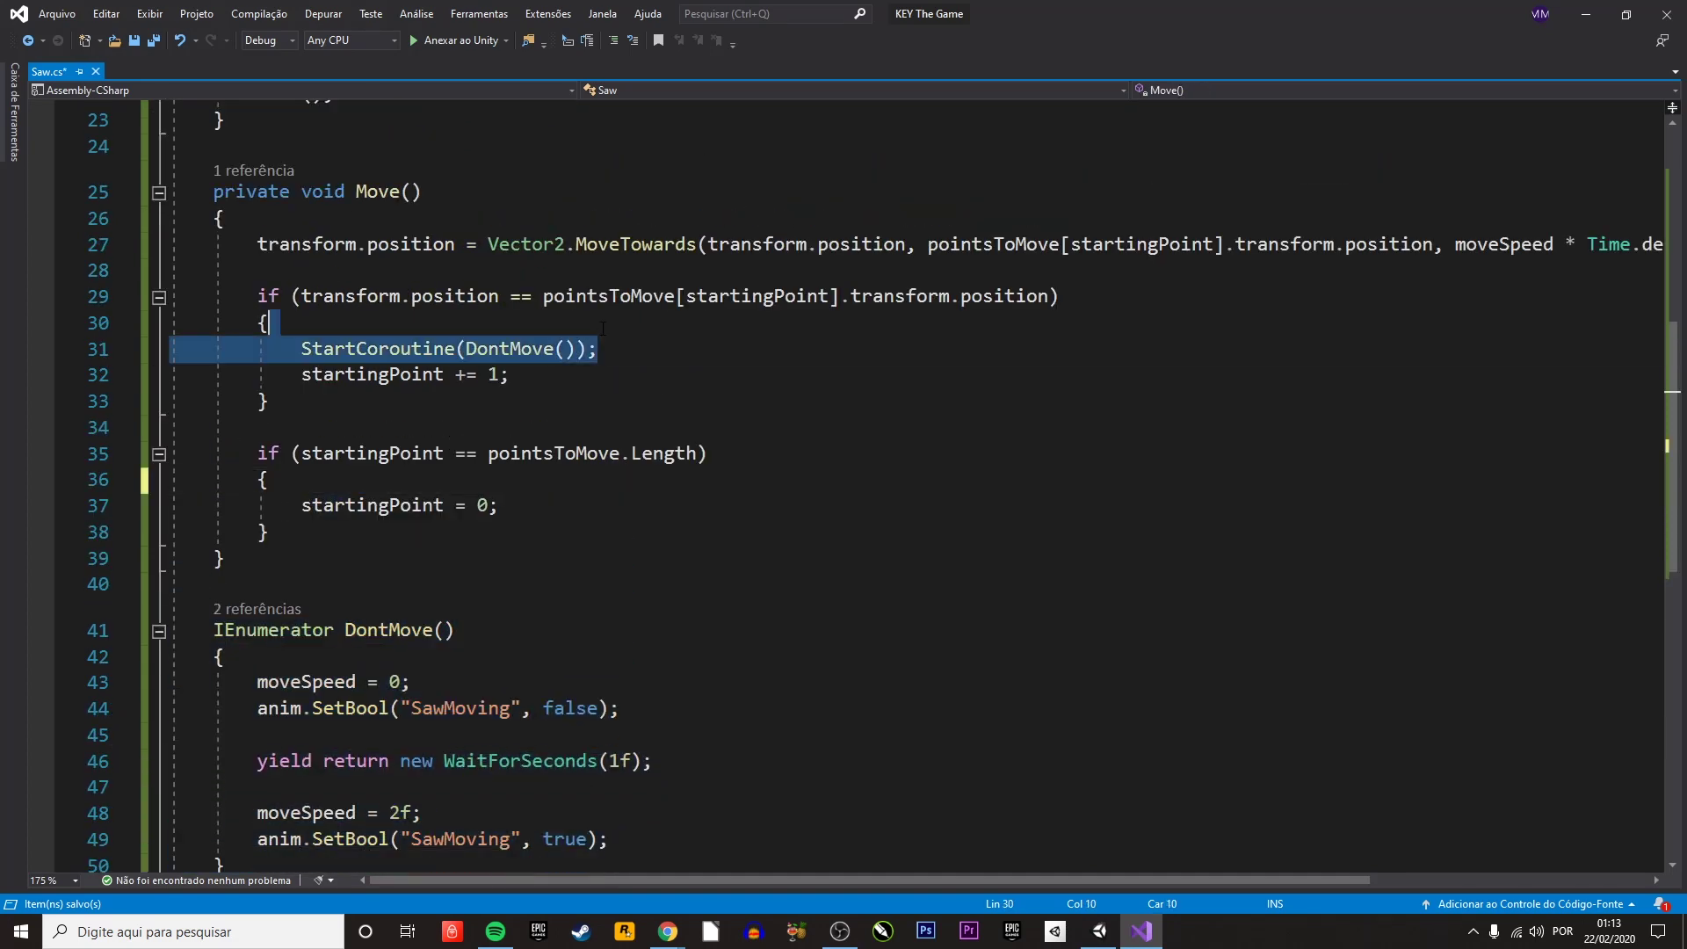
pyautogui.press('BackSpace')
pyautogui.scroll(-1, 292, 684)
pyautogui.scroll(-1, 293, 684)
pyautogui.moveTo(293, 684); pyautogui.dragTo(217, 443)
pyautogui.press('BackSpace')
pyautogui.press('BackSpace')
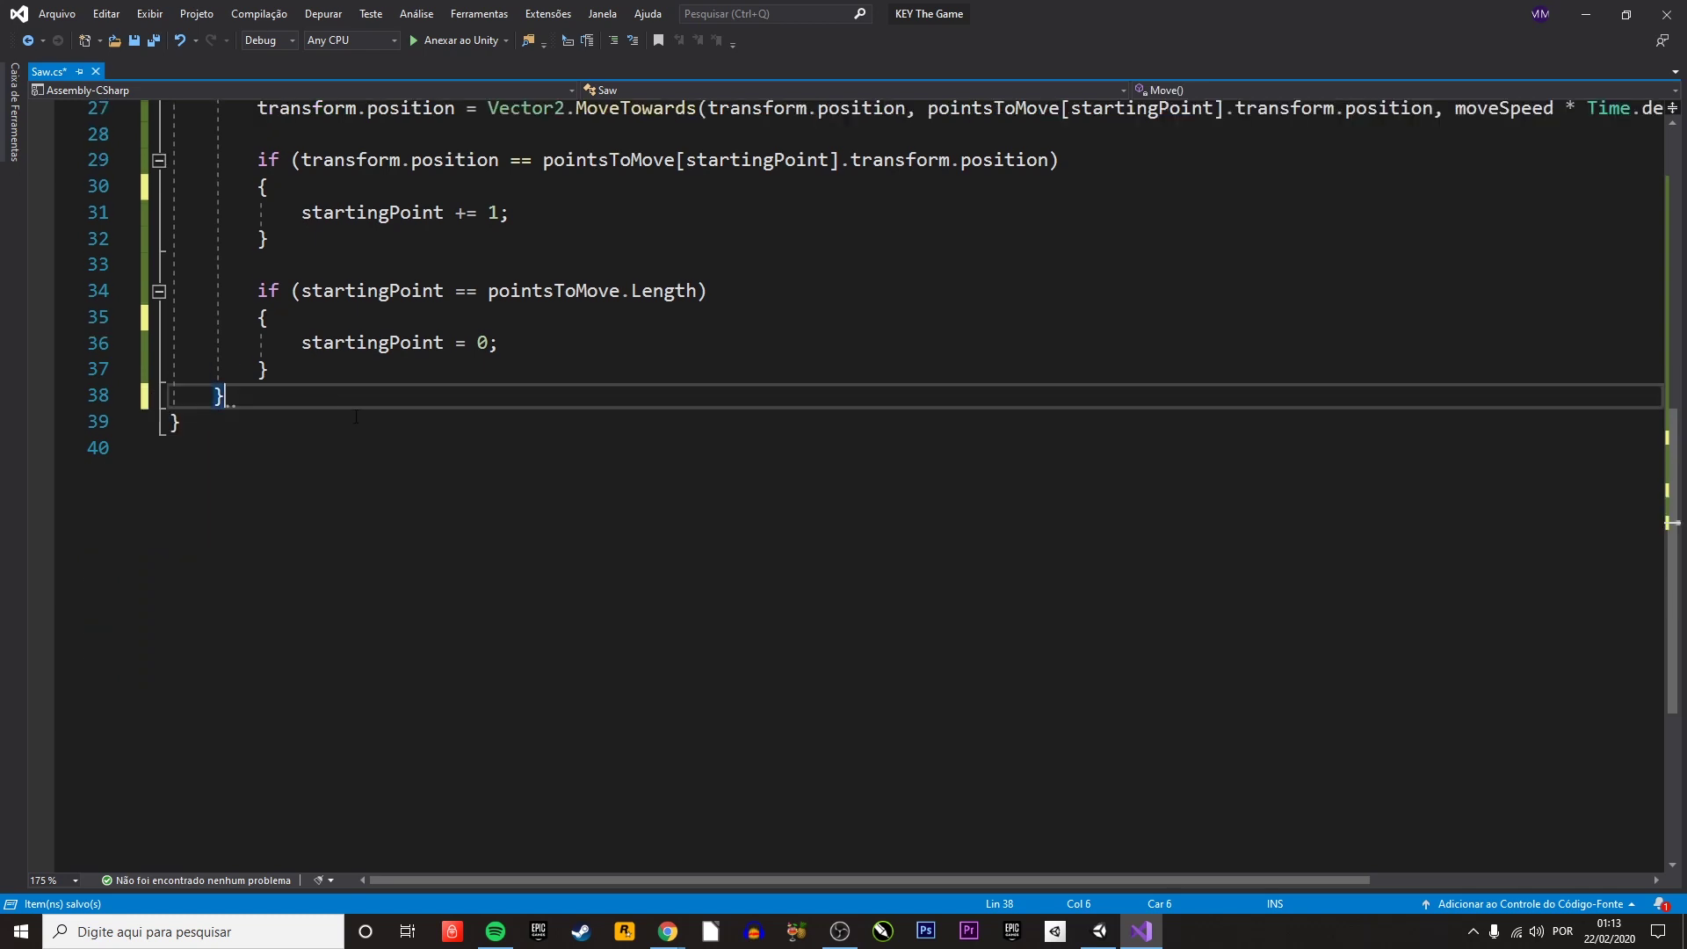
pyautogui.scroll(3, 456, 419)
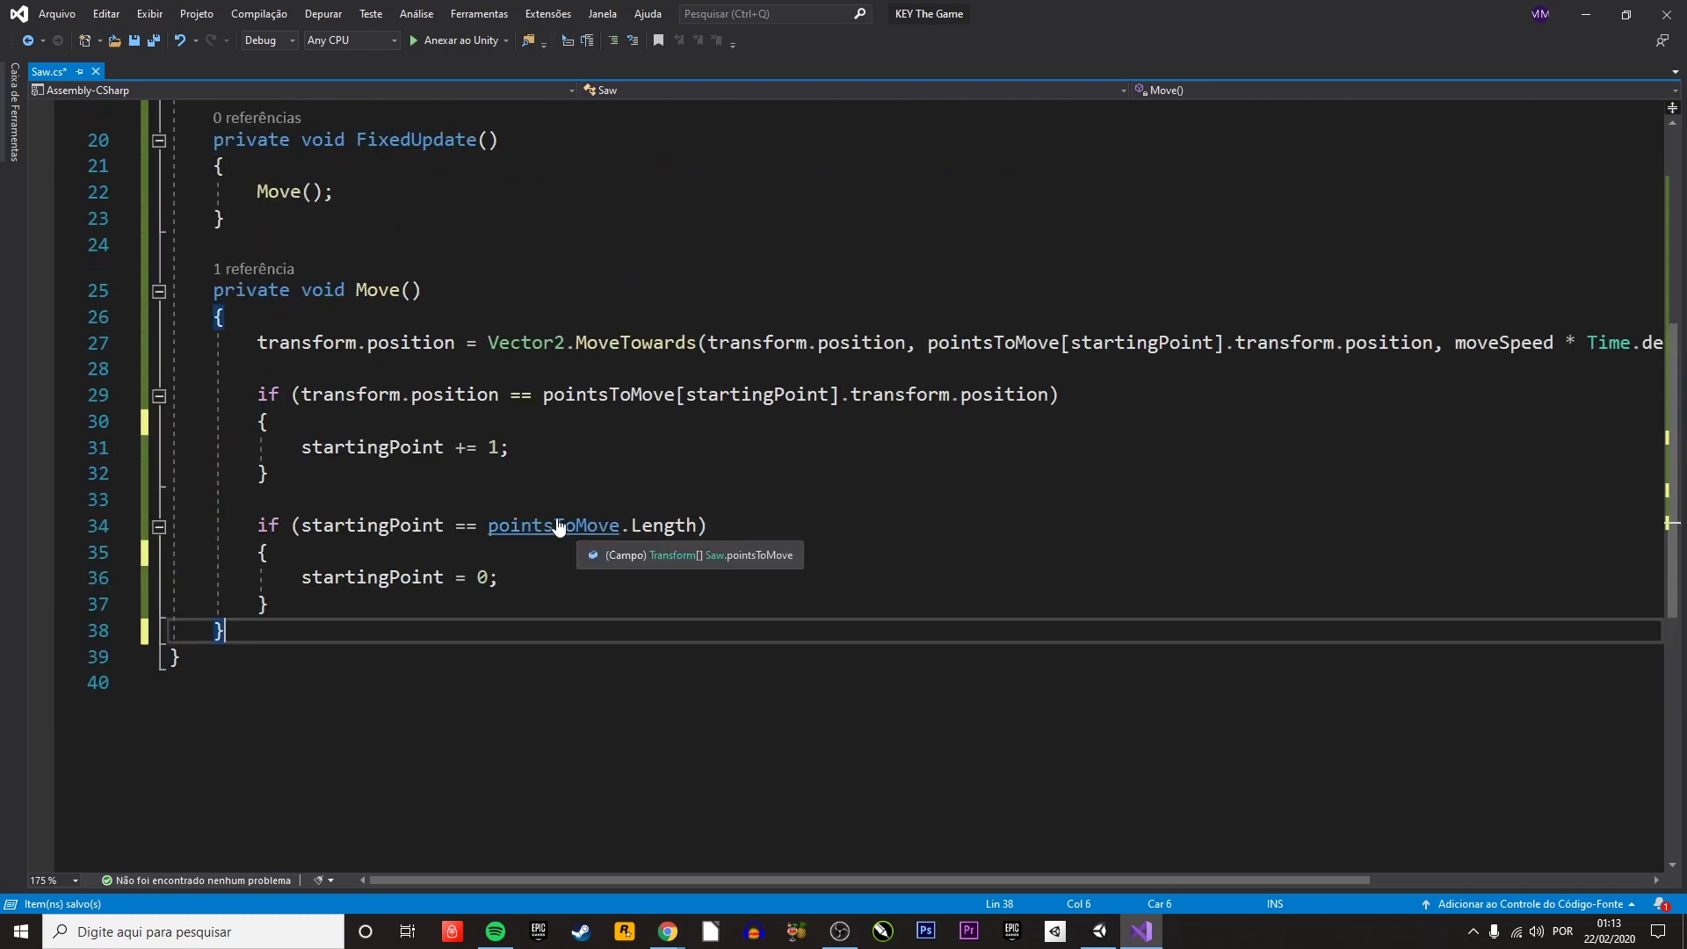
pyautogui.hotkey('ctrl', 'z')
pyautogui.hotkey('ctrl', 'z')
pyautogui.hotkey('ctrl', 'z')
pyautogui.hotkey('ctrl', 'z')
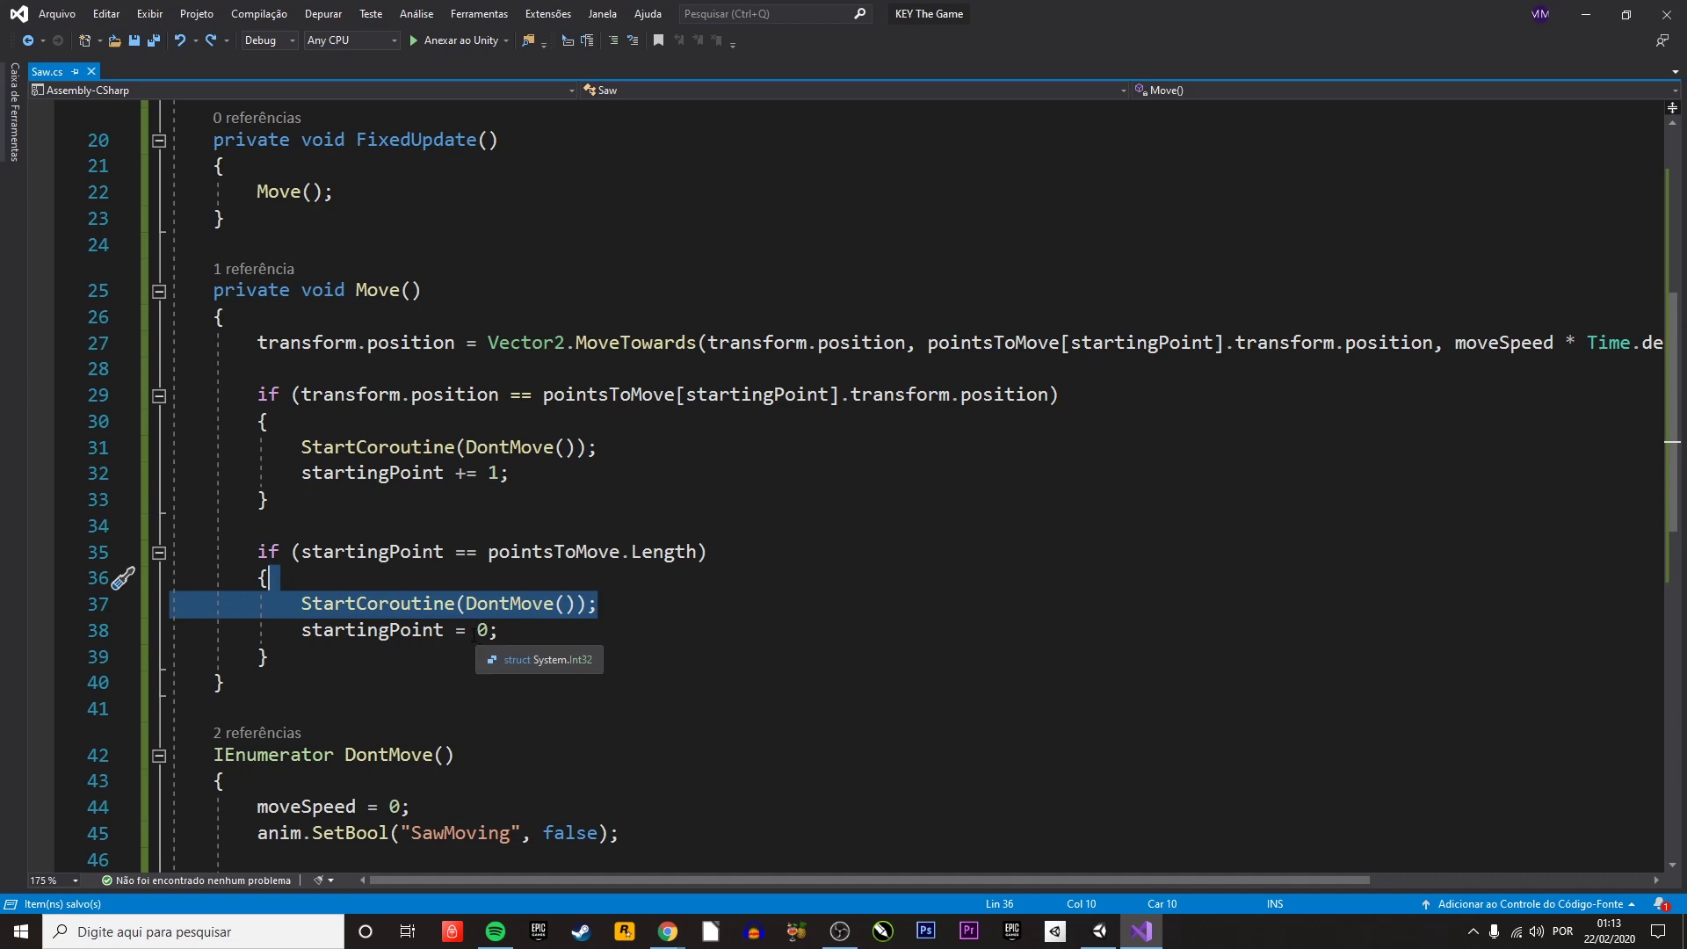
pyautogui.scroll(-1, 471, 634)
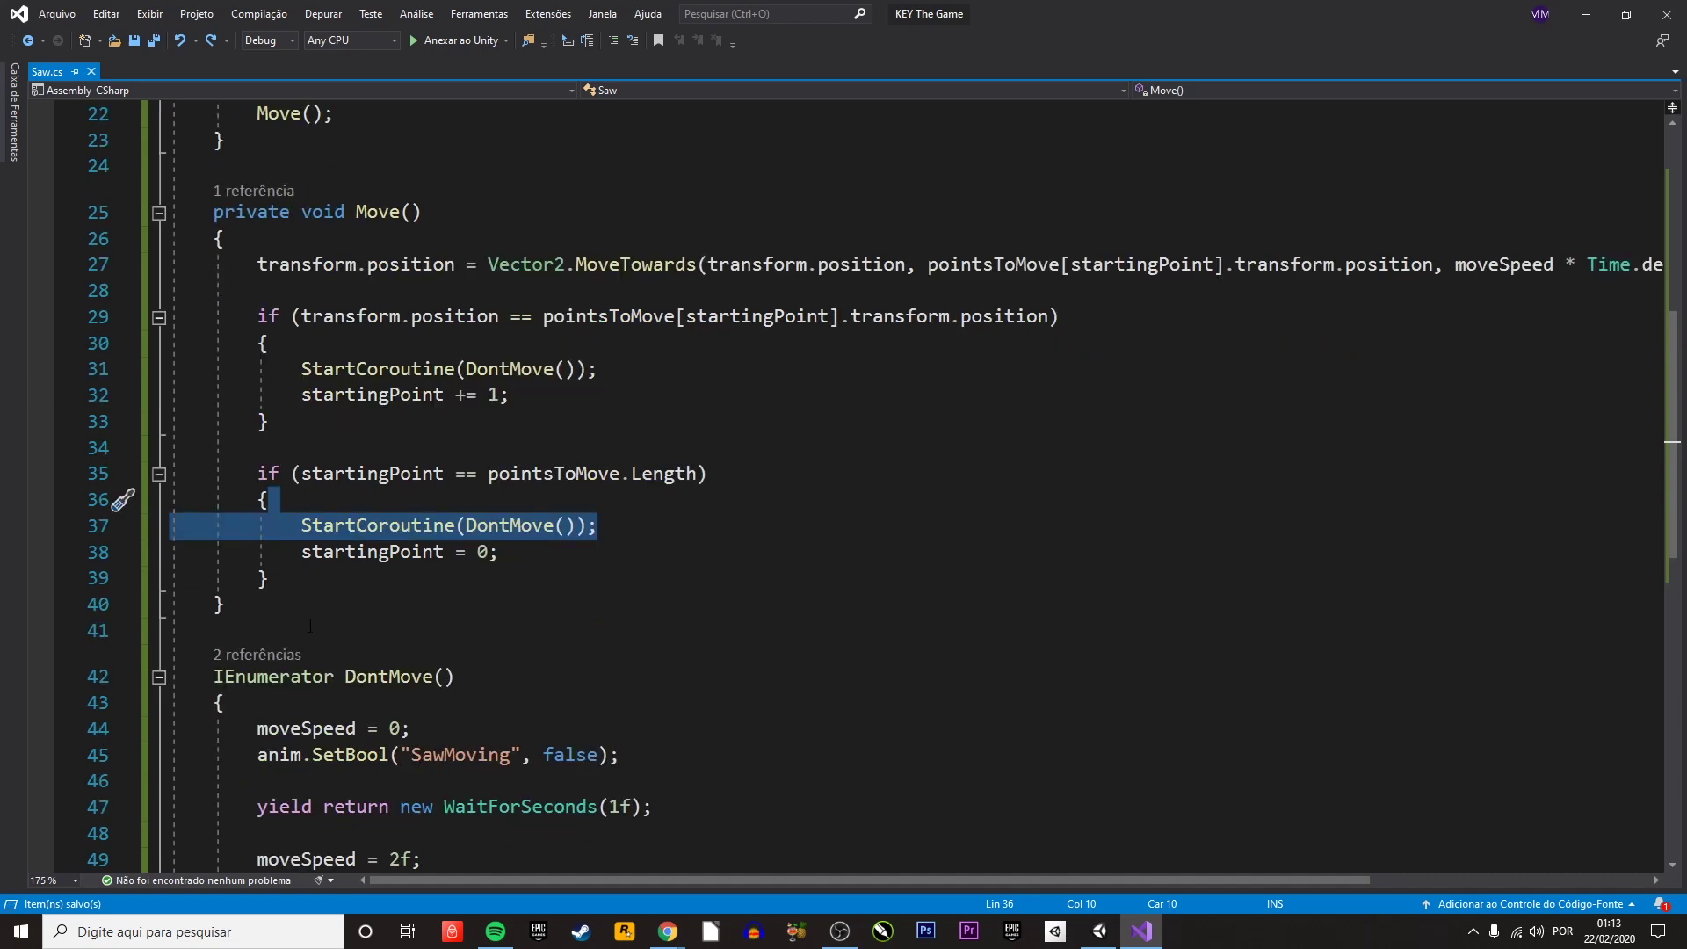
pyautogui.scroll(-1, 122, 501)
pyautogui.moveTo(213, 598); pyautogui.dragTo(572, 842)
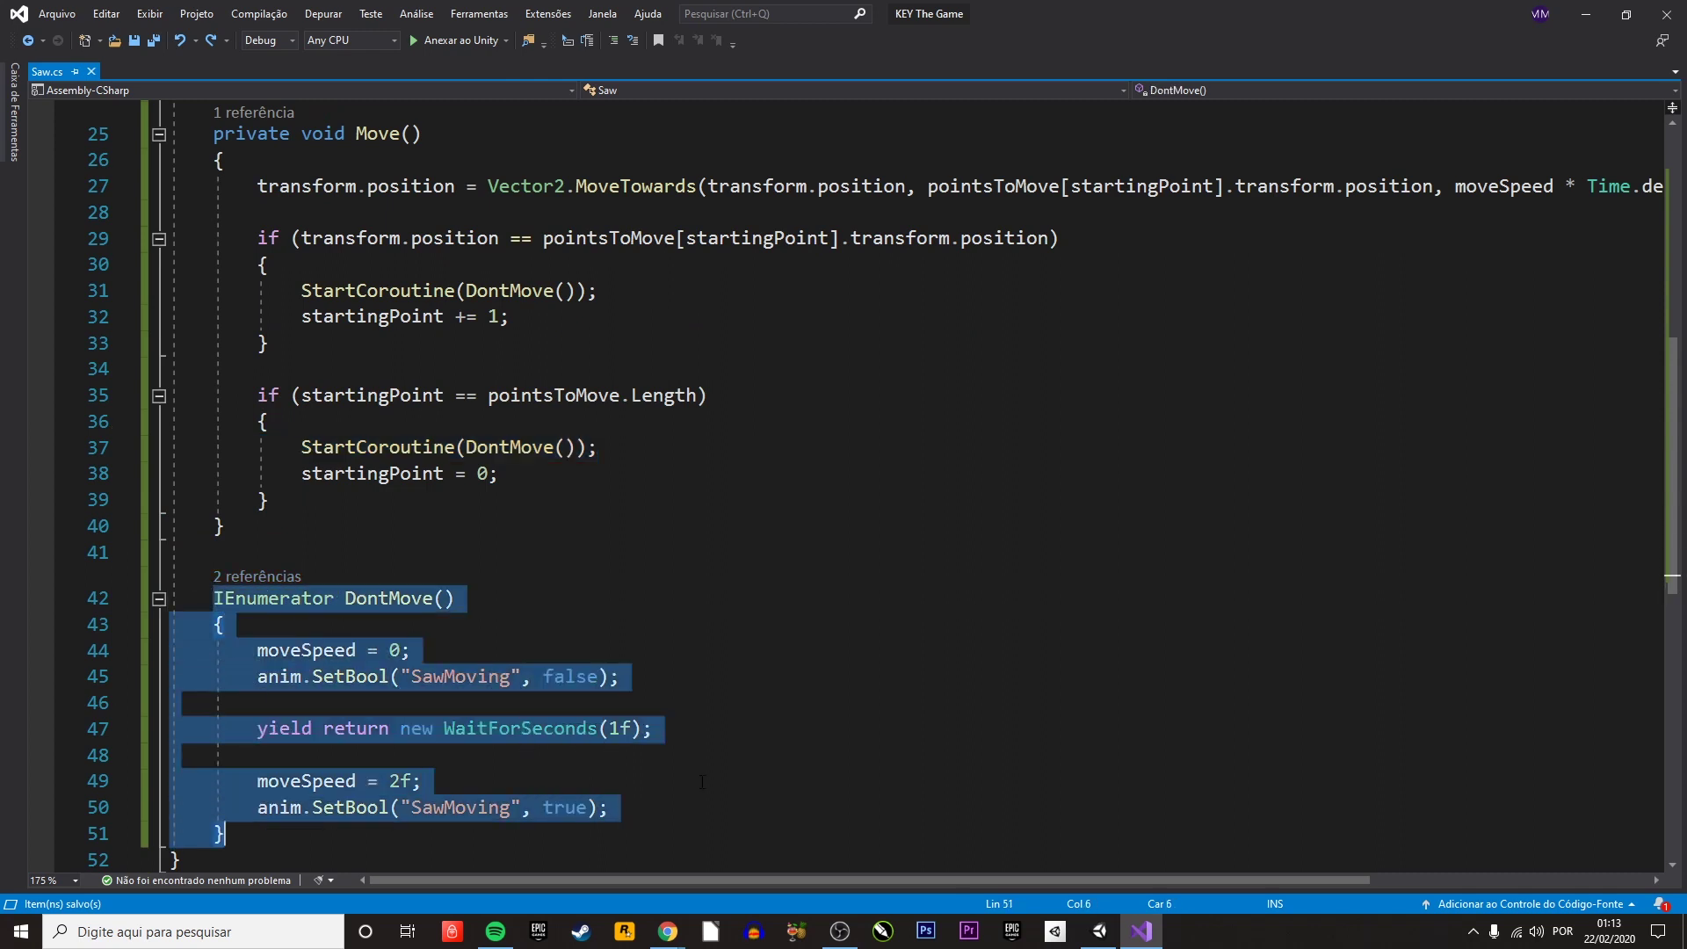
pyautogui.moveTo(301, 447); pyautogui.dragTo(598, 448)
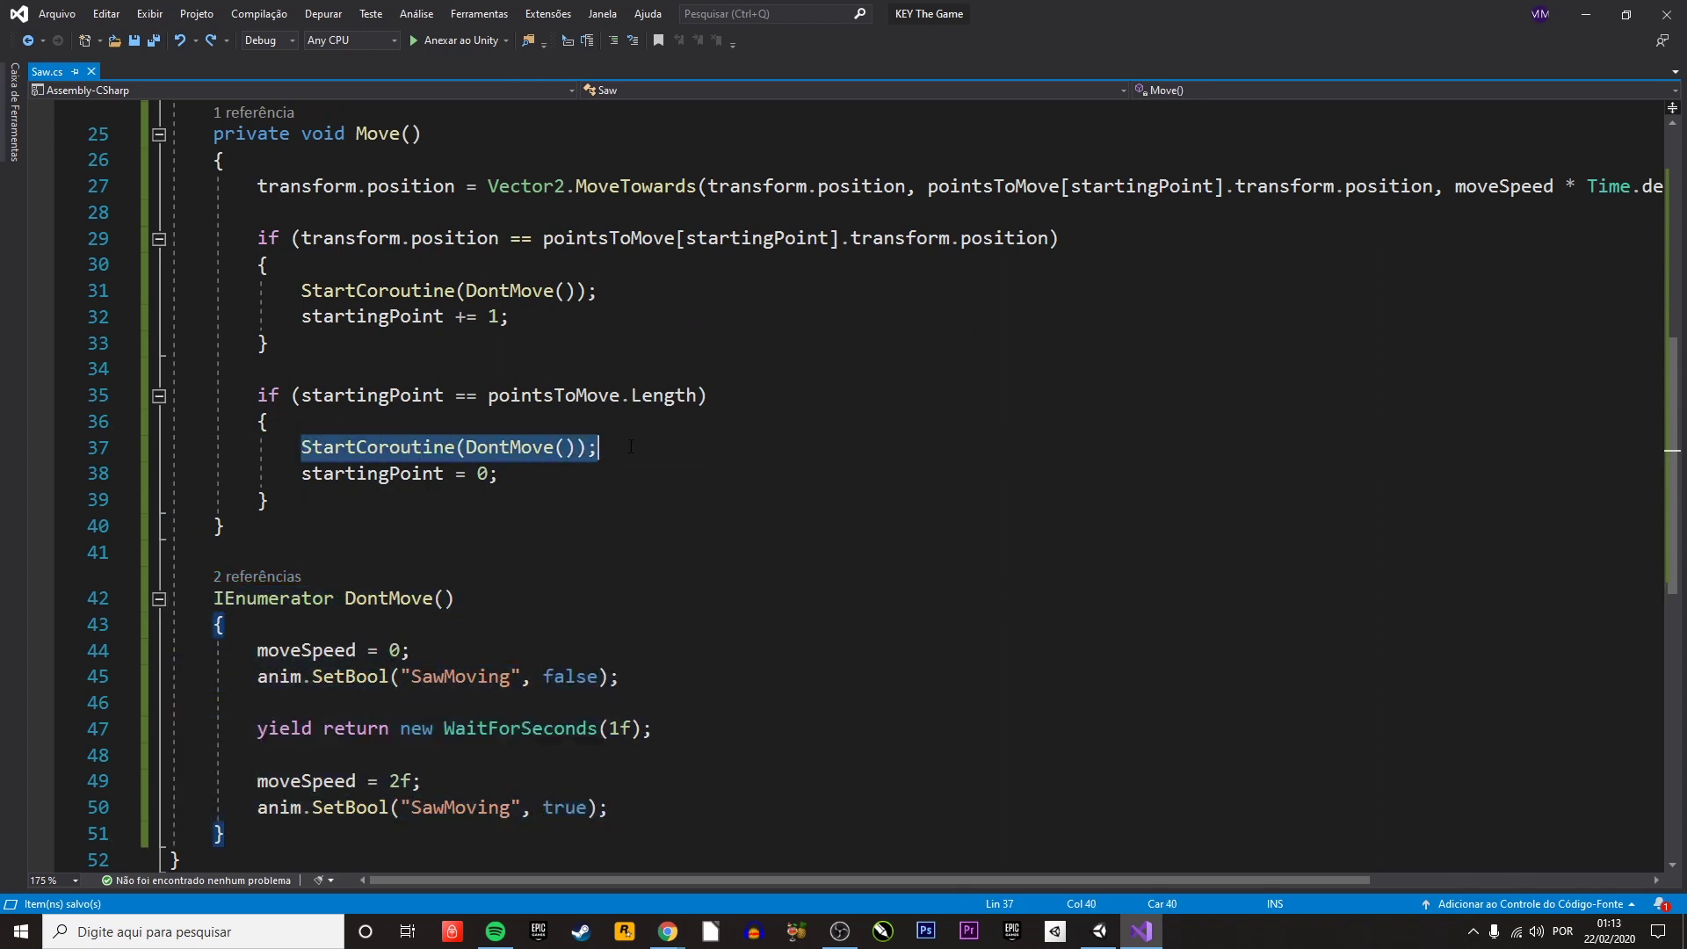
pyautogui.moveTo(301, 290); pyautogui.dragTo(597, 290)
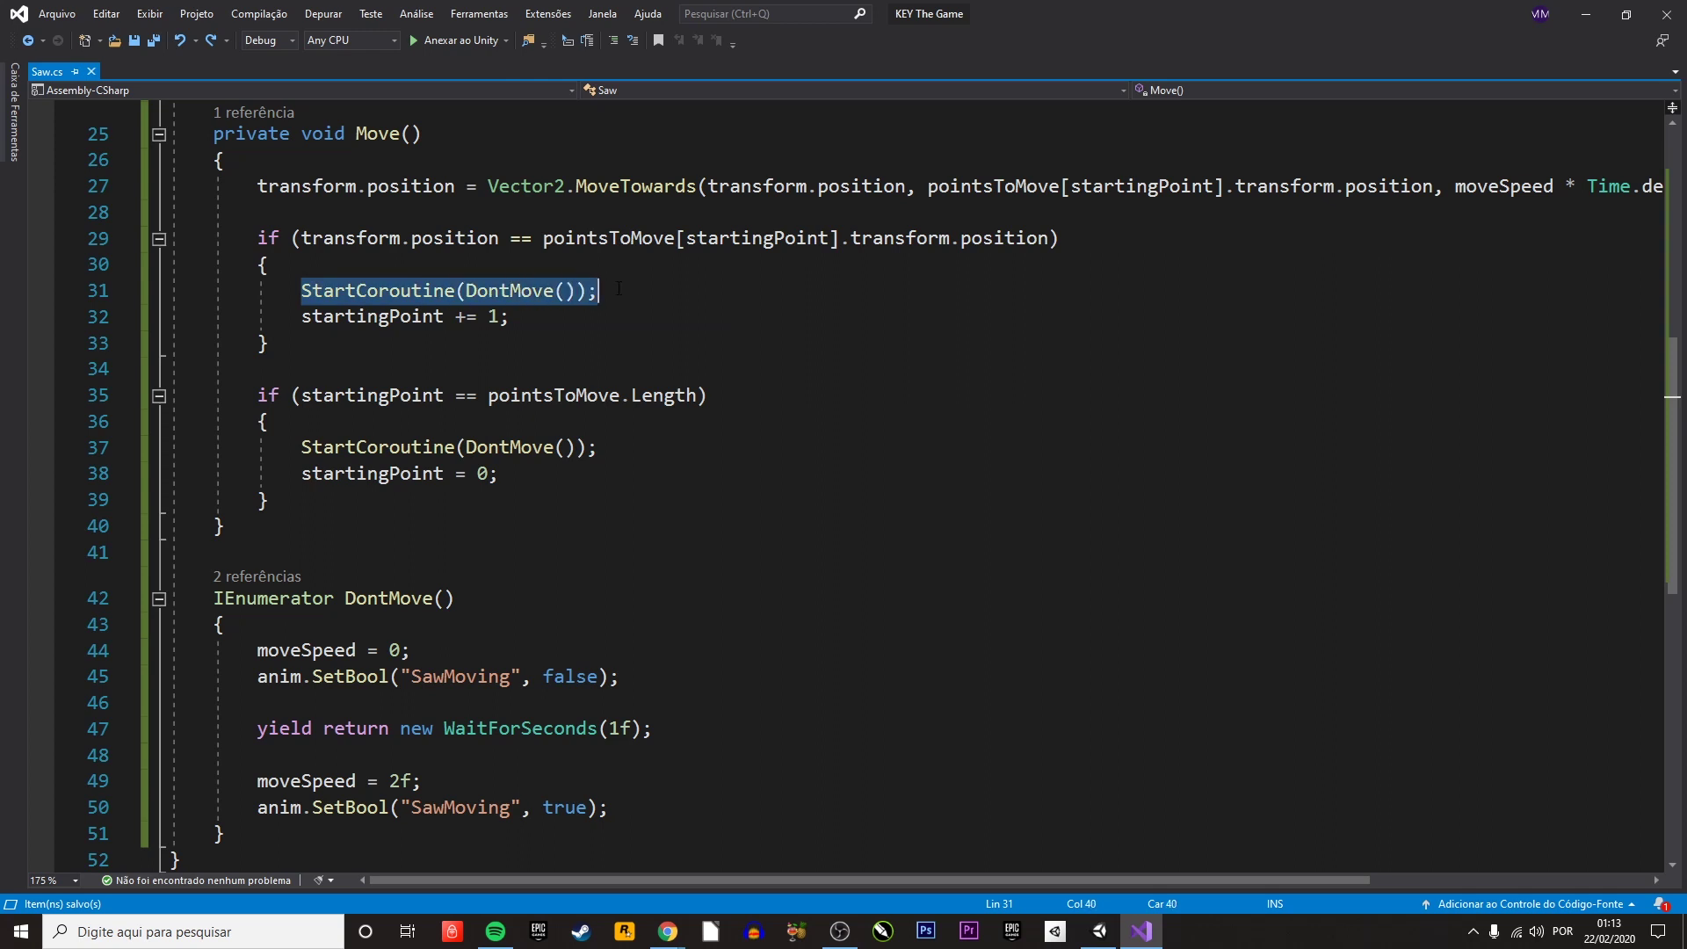
pyautogui.moveTo(301, 448); pyautogui.dragTo(599, 447)
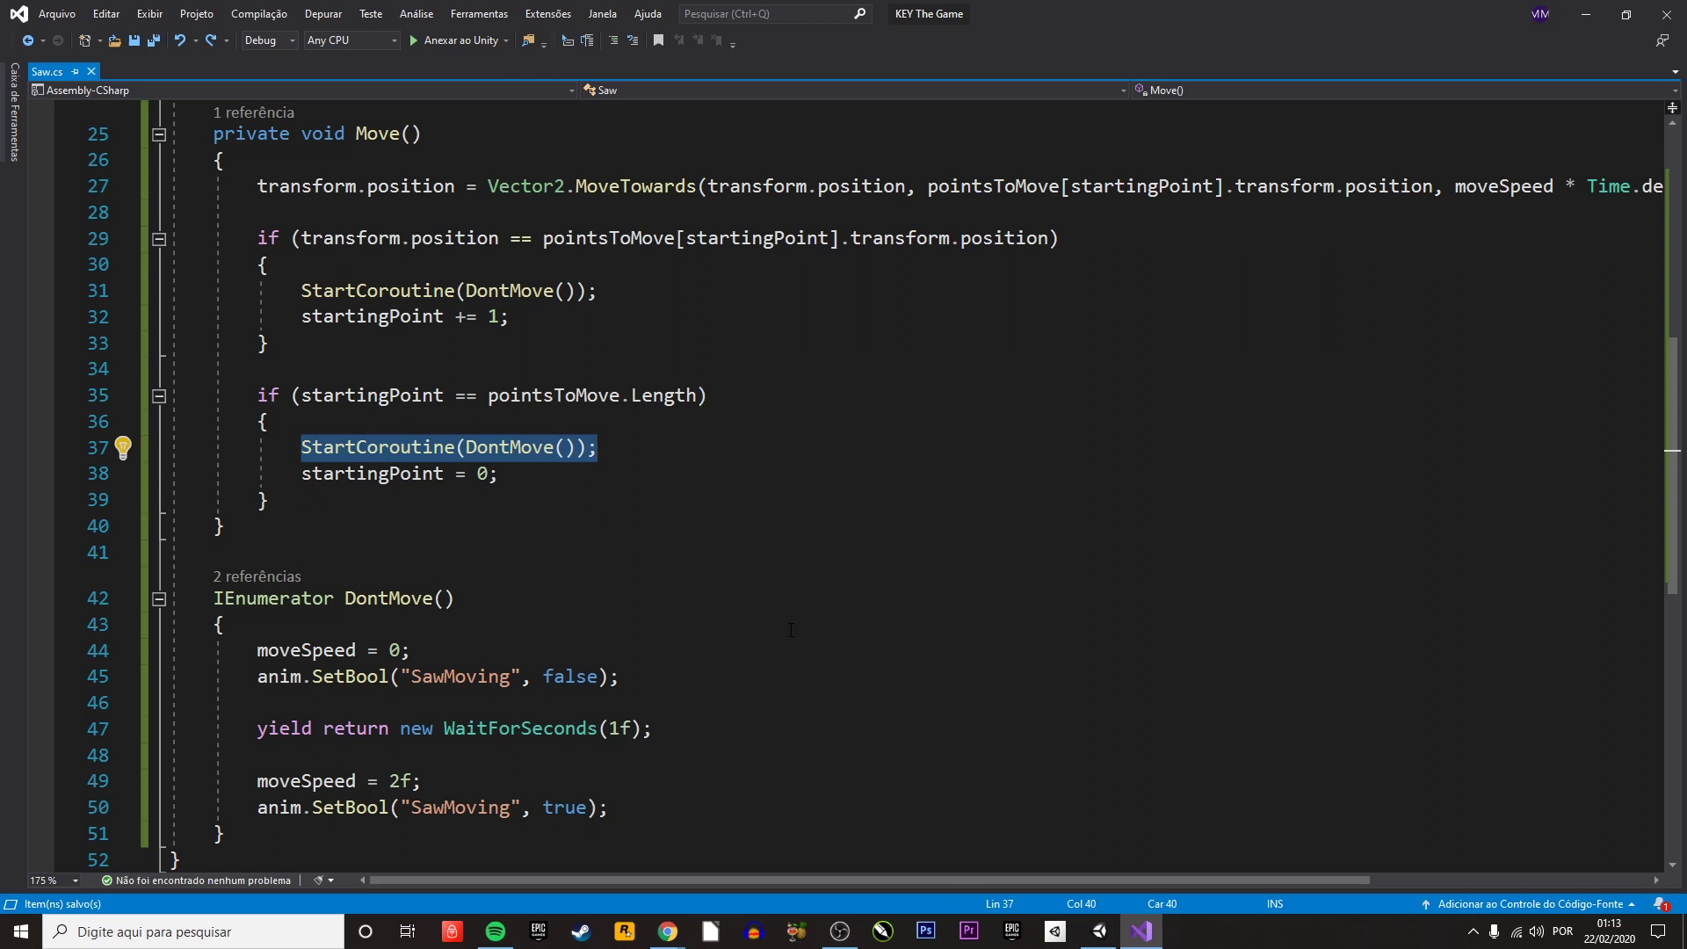
pyautogui.scroll(-2, 519, 526)
pyautogui.moveTo(213, 442); pyautogui.dragTo(457, 441)
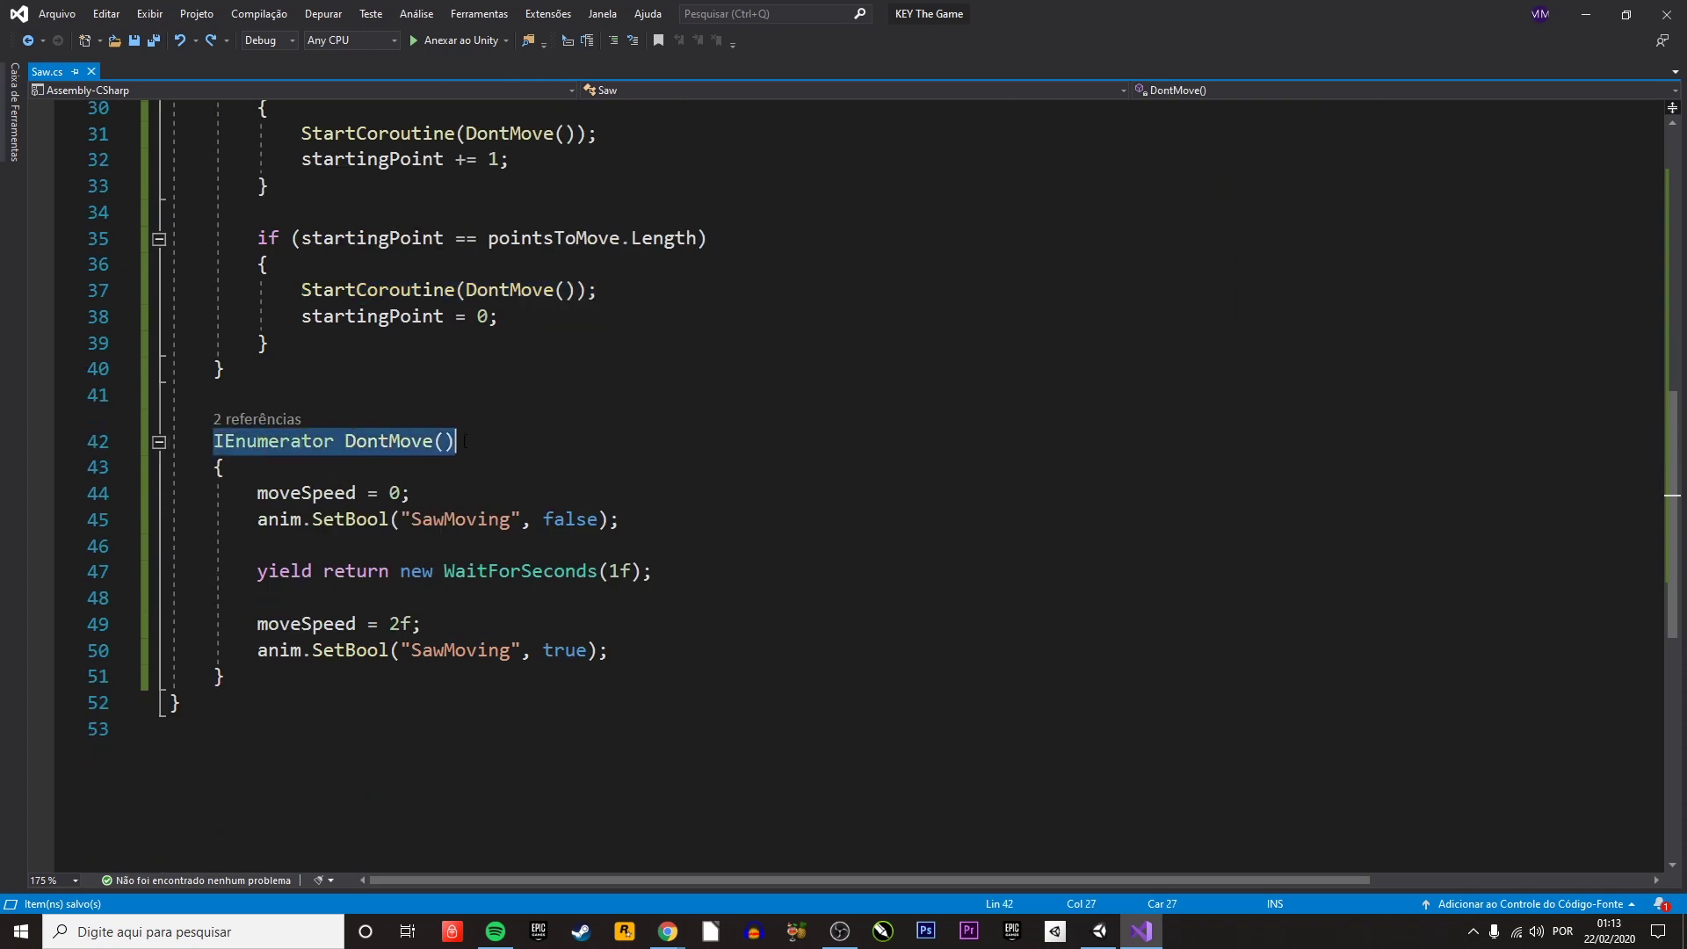
pyautogui.moveTo(225, 677)
pyautogui.mouseDown()
pyautogui.moveTo(278, 572)
pyautogui.moveTo(214, 442)
pyautogui.mouseUp()
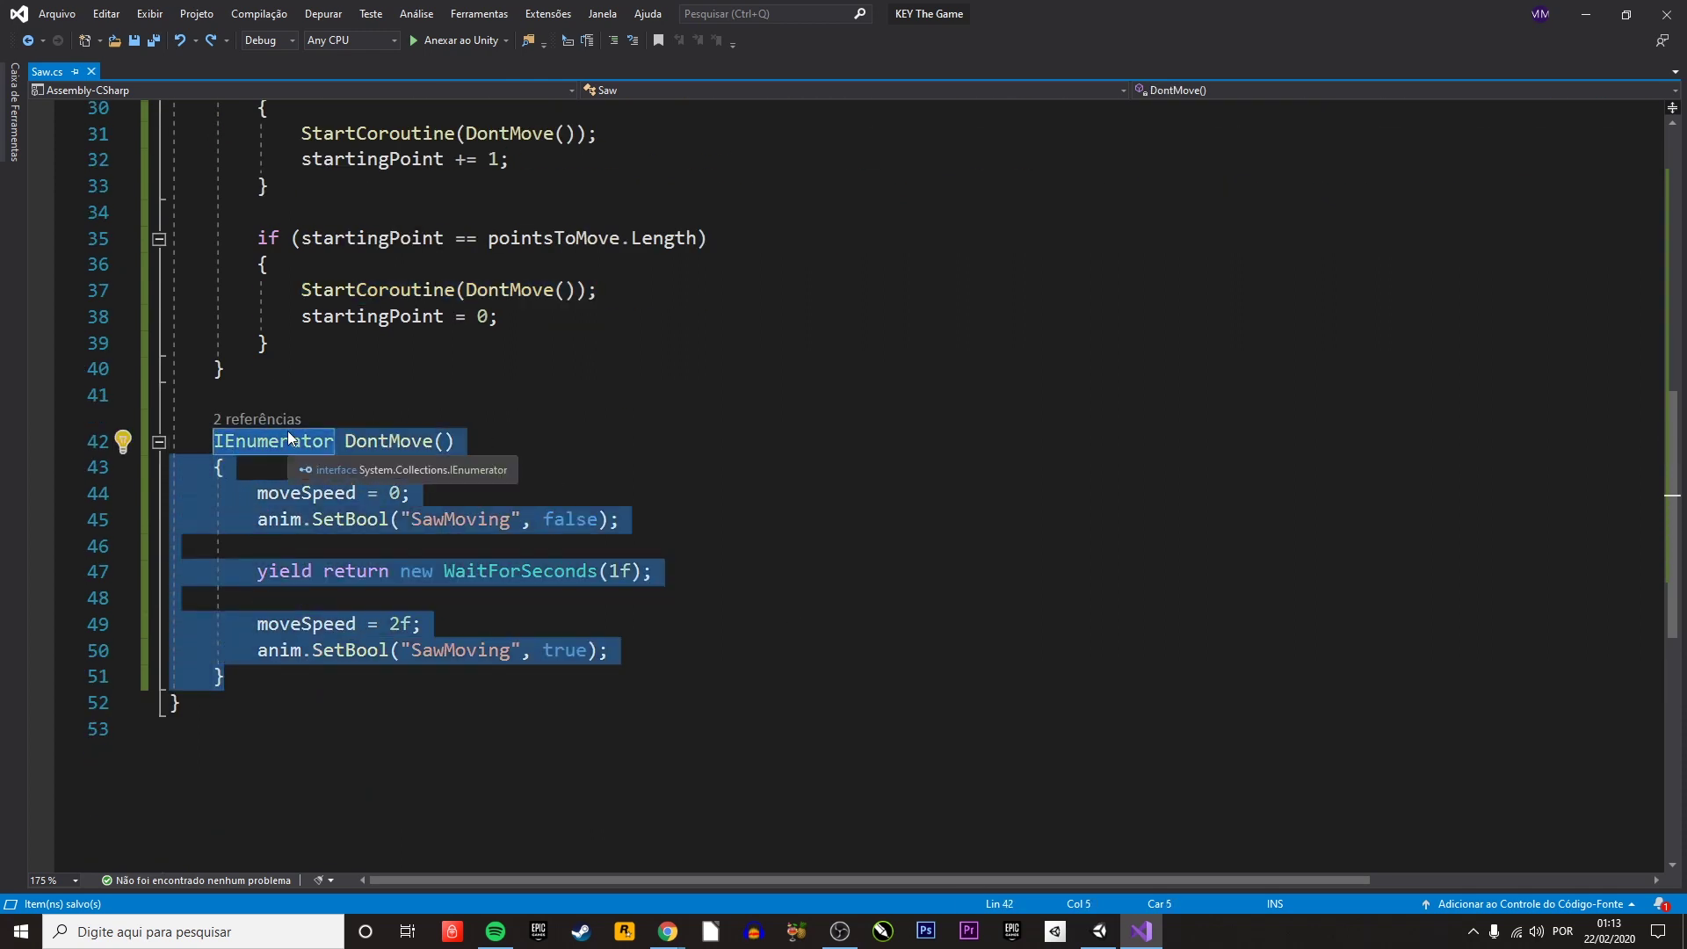
pyautogui.click(362, 445)
pyautogui.click(335, 442)
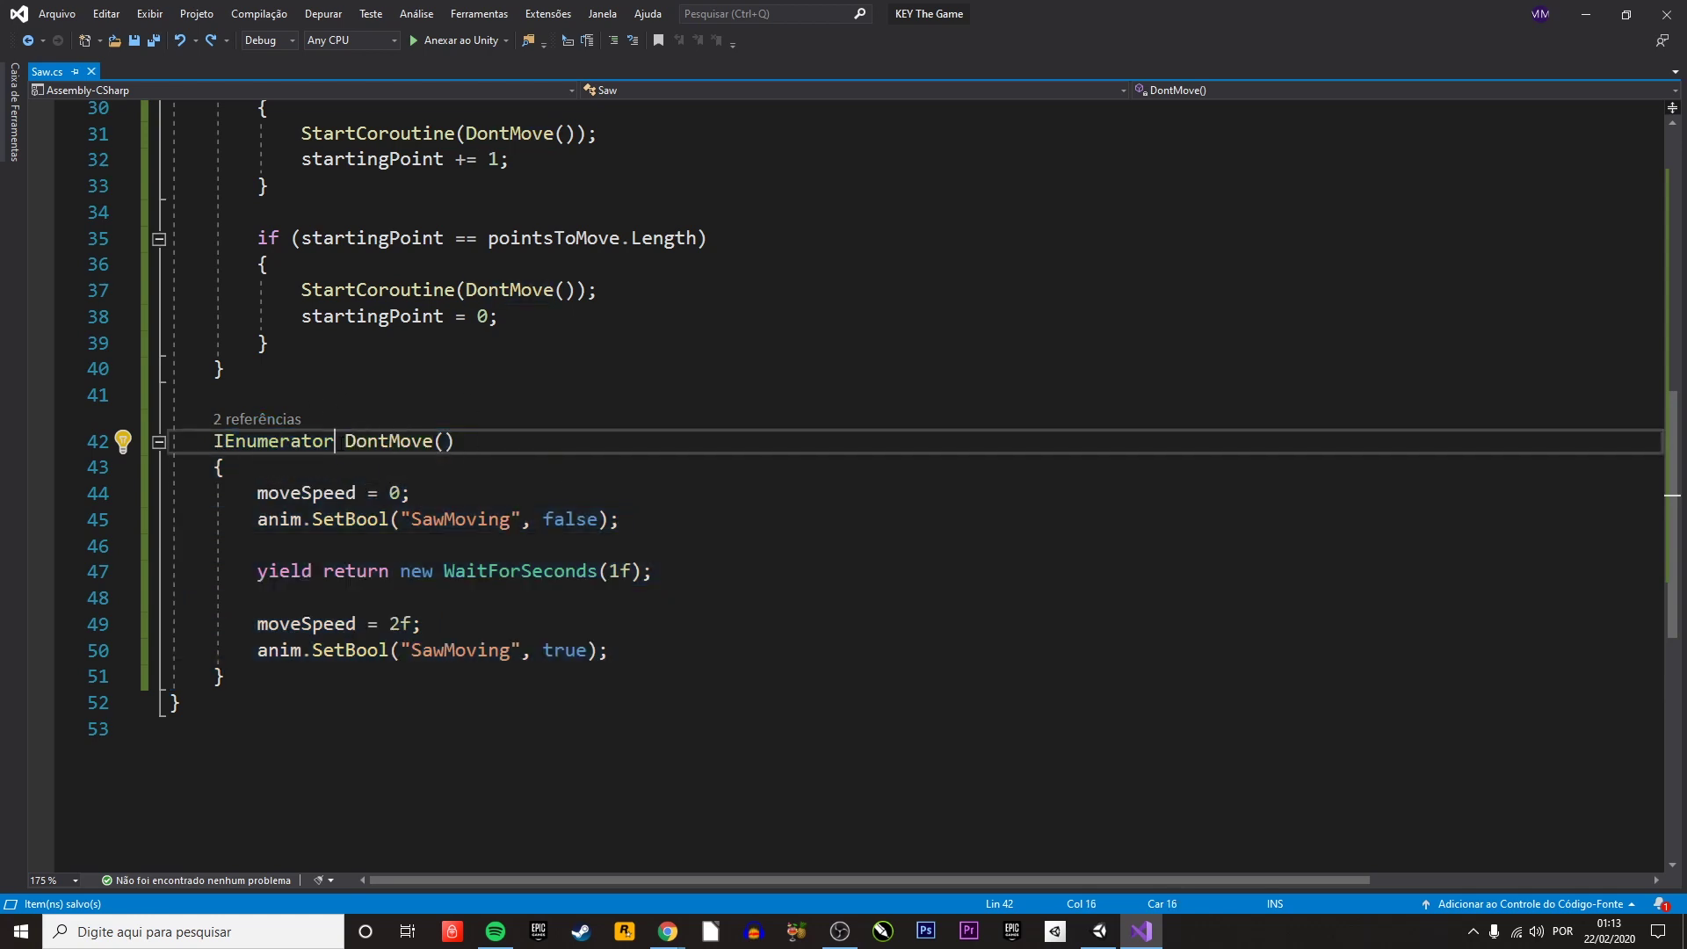
pyautogui.scroll(1, 400, 406)
pyautogui.click(396, 212)
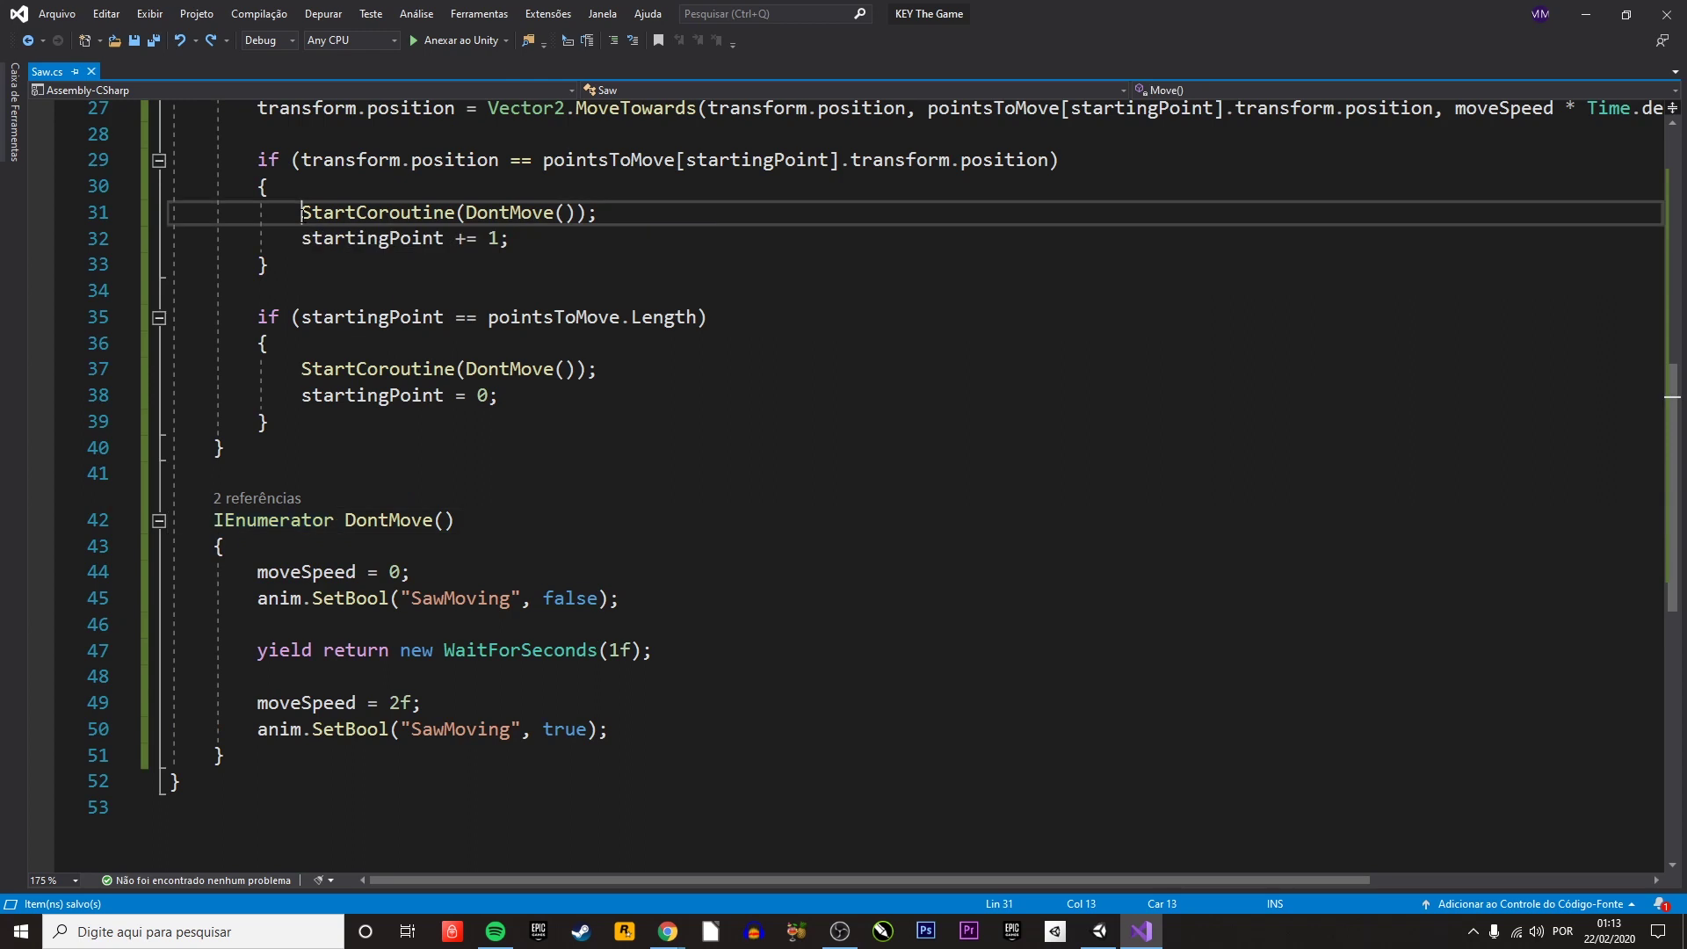
# - Paste a DontMove(); line after startingPoint += 1, then undo to remove the stray call
pyautogui.click(542, 238)
pyautogui.press('Return')
pyautogui.press('Return')
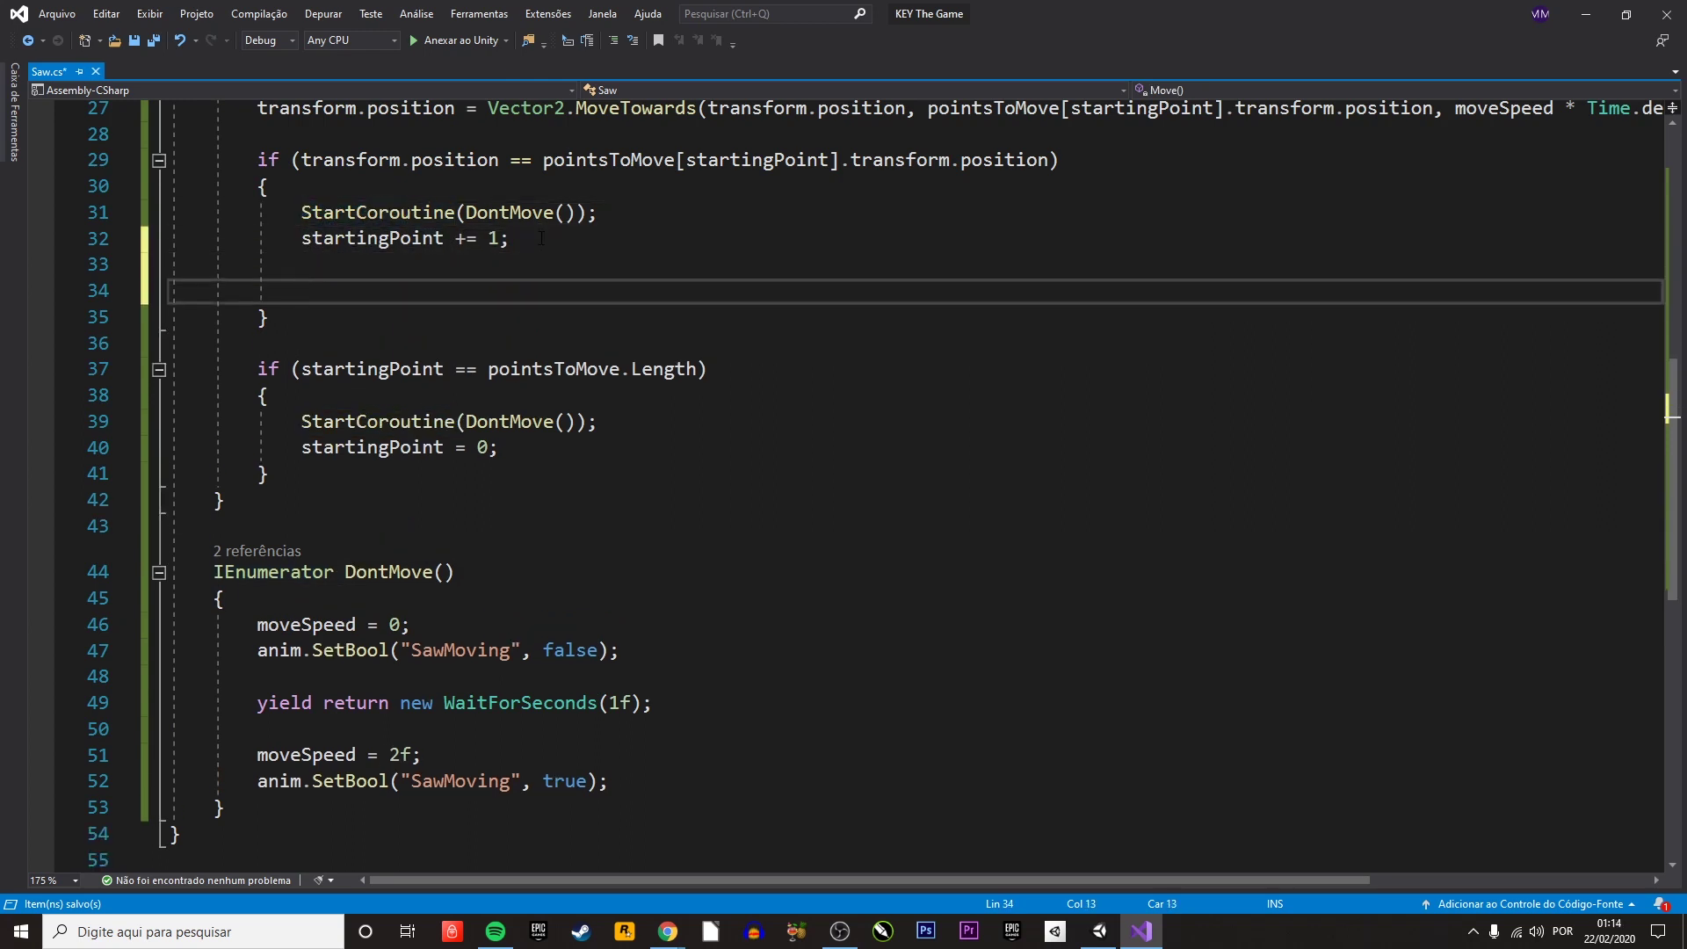
pyautogui.moveTo(466, 212); pyautogui.dragTo(577, 212)
pyautogui.hotkey('ctrl', 'c')
pyautogui.click(436, 283)
pyautogui.hotkey('ctrl', 'v')
pyautogui.write(';')
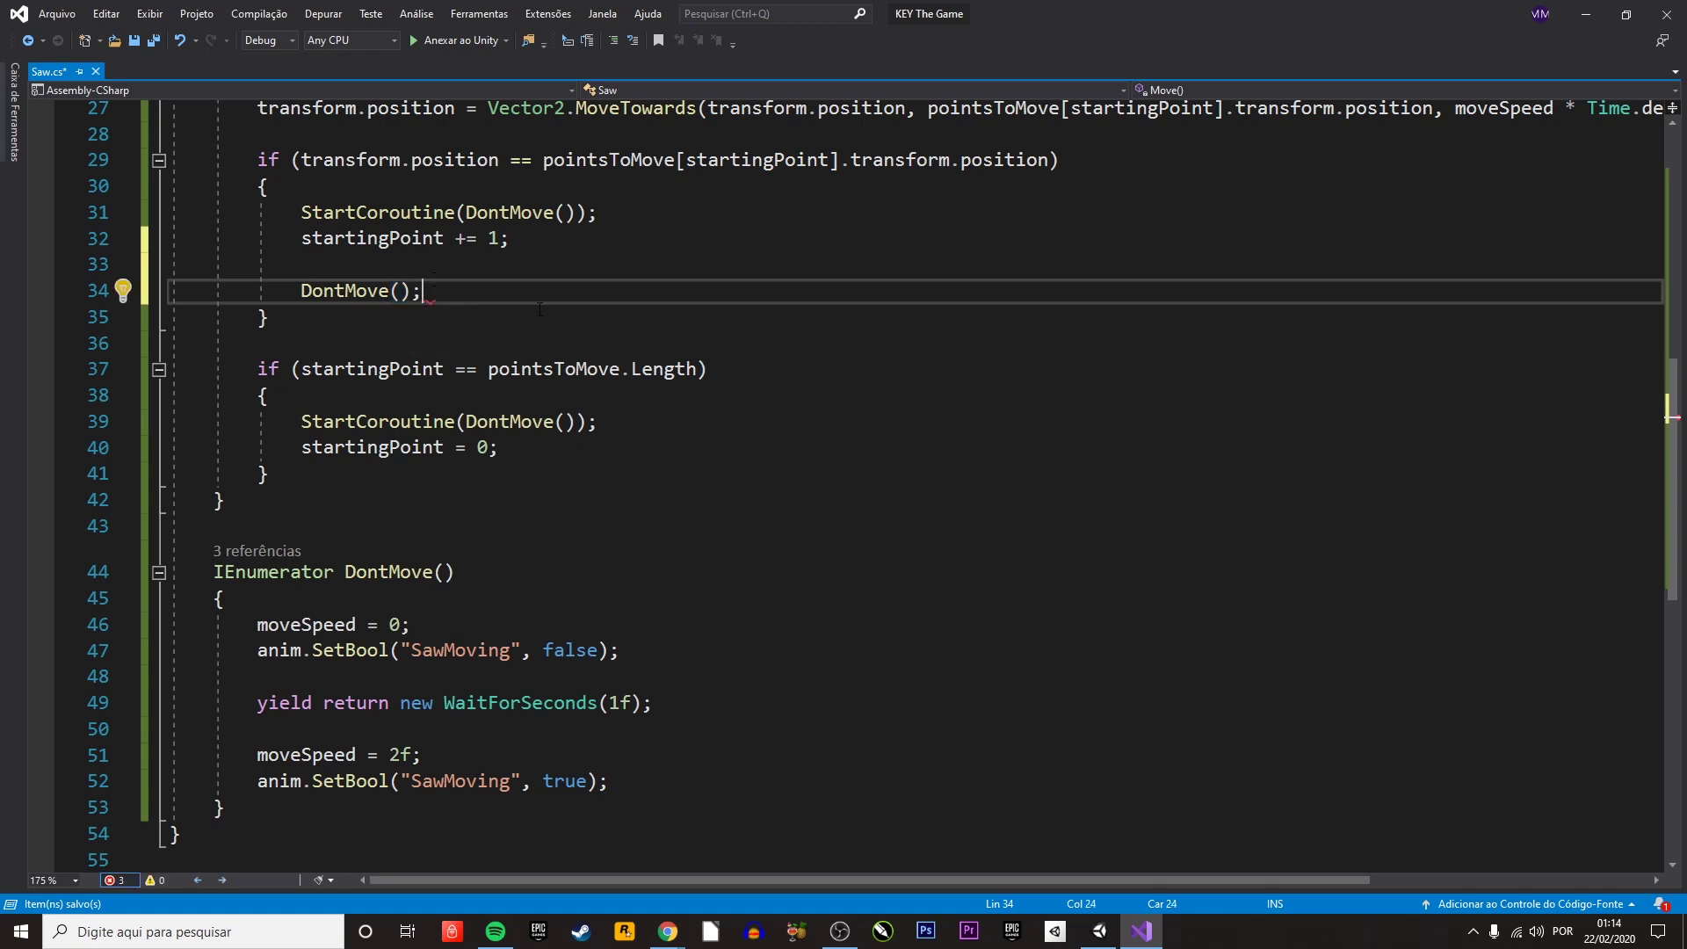
pyautogui.hotkey('shift', 'Home')
pyautogui.hotkey('shift', 'Up')
pyautogui.hotkey('shift', 'Up')
pyautogui.hotkey('ctrl', 'z')
pyautogui.hotkey('ctrl', 'z')
pyautogui.hotkey('ctrl', 'z')
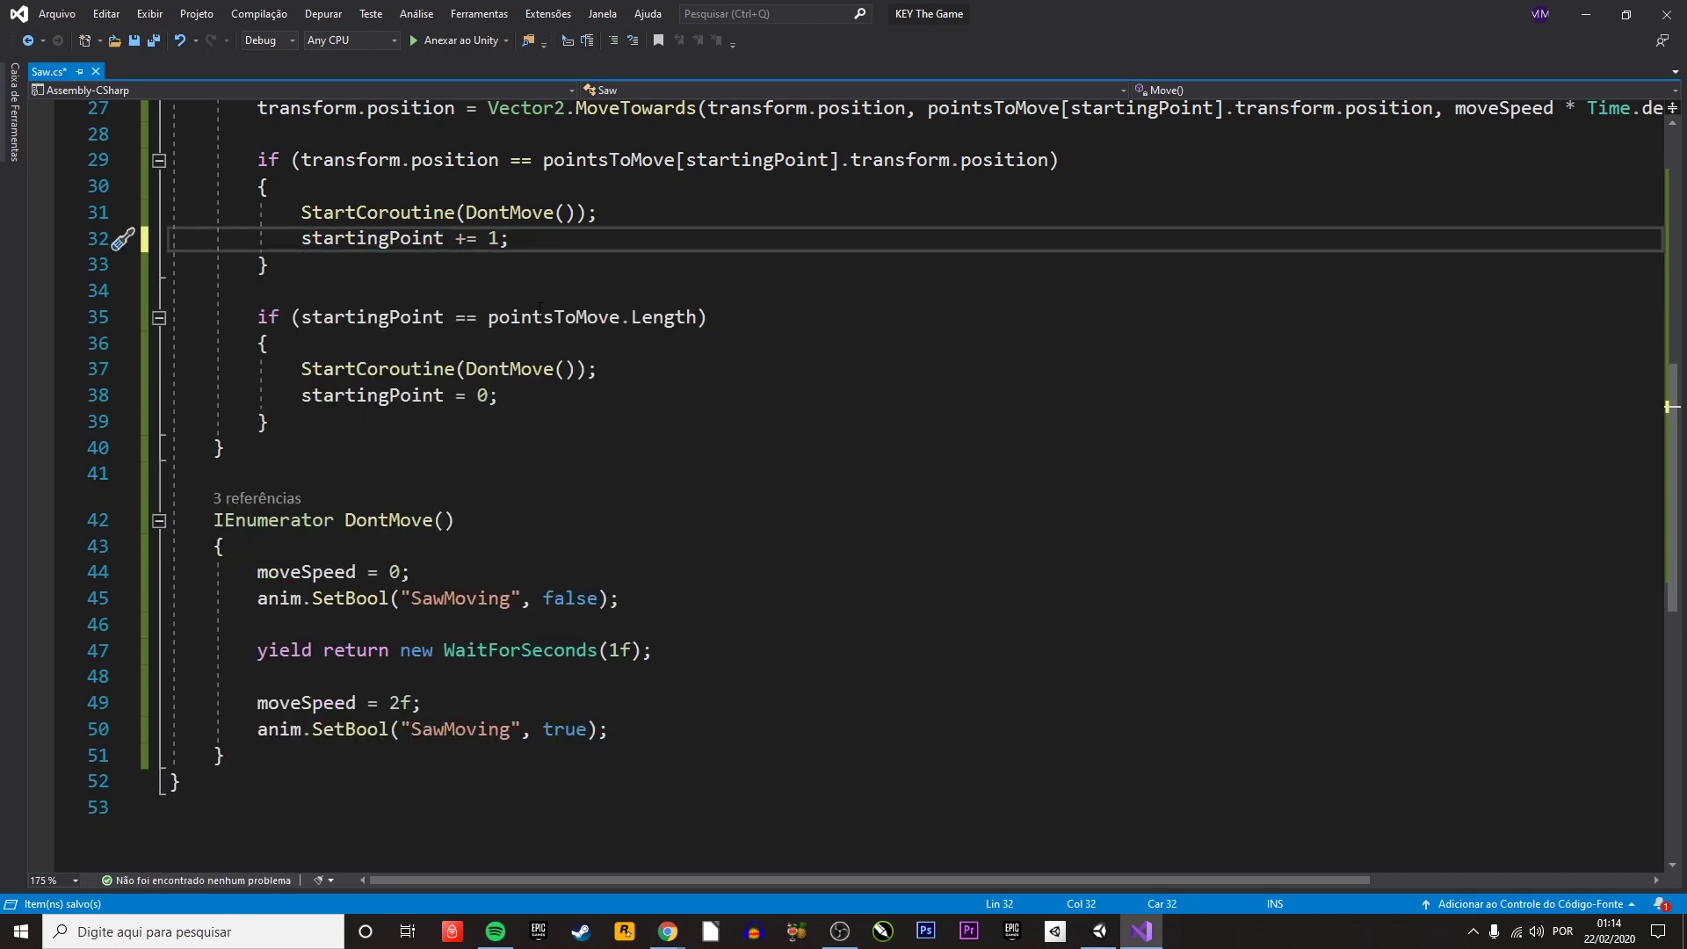
# - Try deleting DontMove() from line 31's StartCoroutine call, then restore it
pyautogui.moveTo(301, 212); pyautogui.dragTo(599, 212)
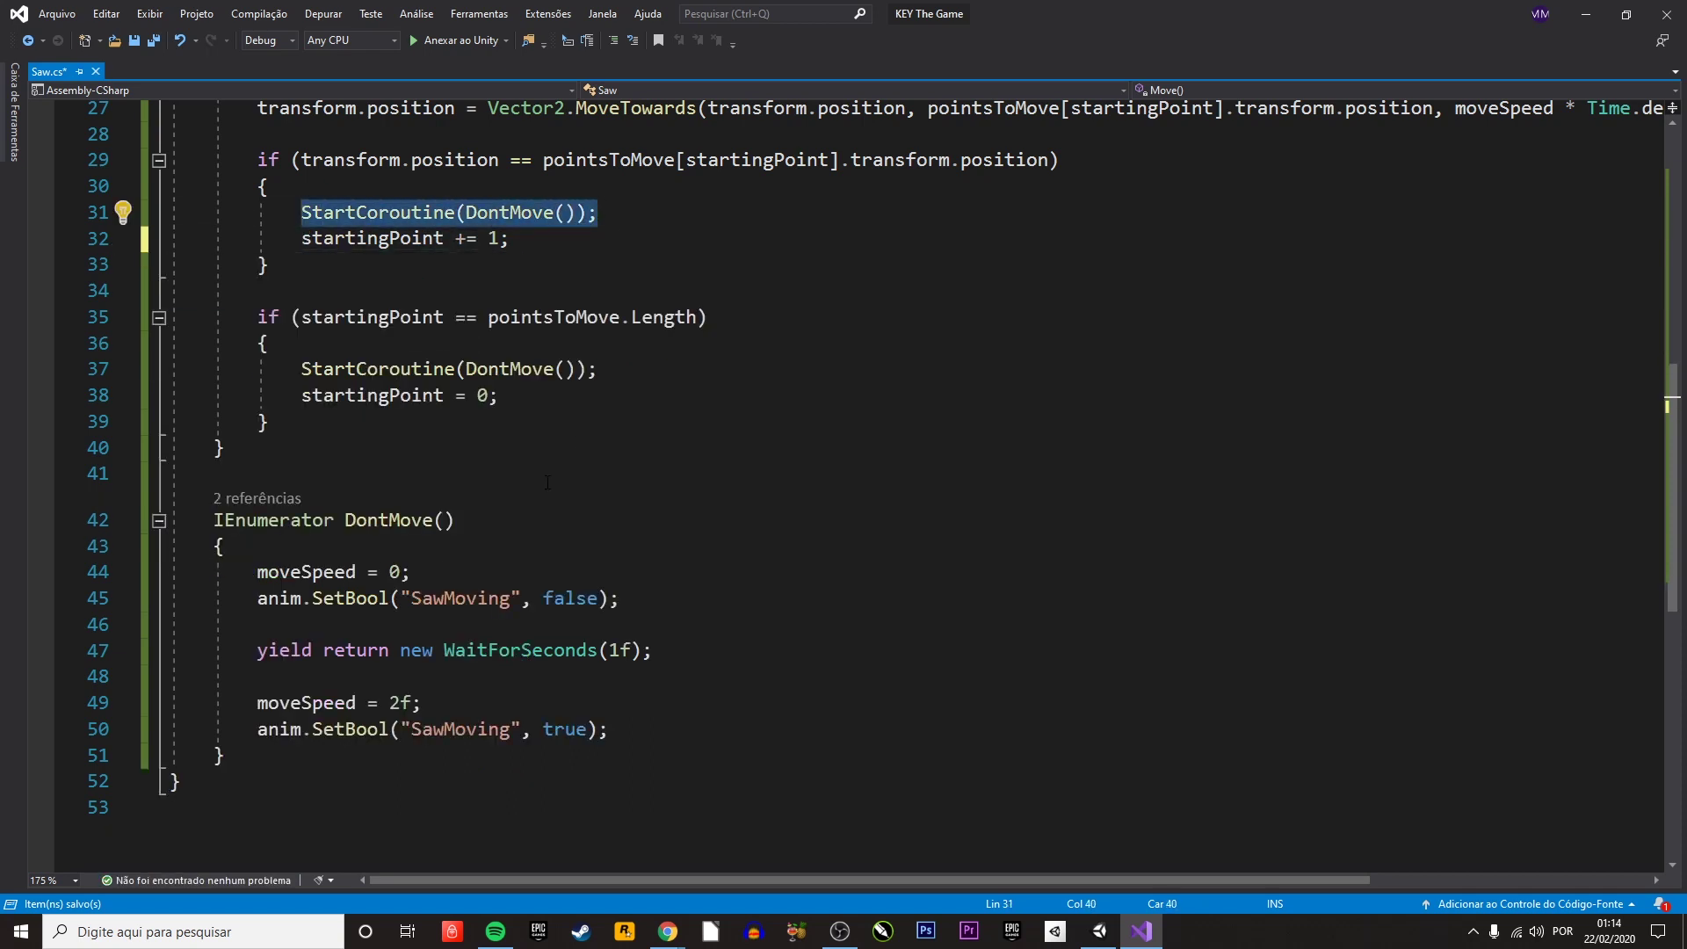
pyautogui.click(463, 212)
pyautogui.moveTo(464, 211); pyautogui.dragTo(557, 212)
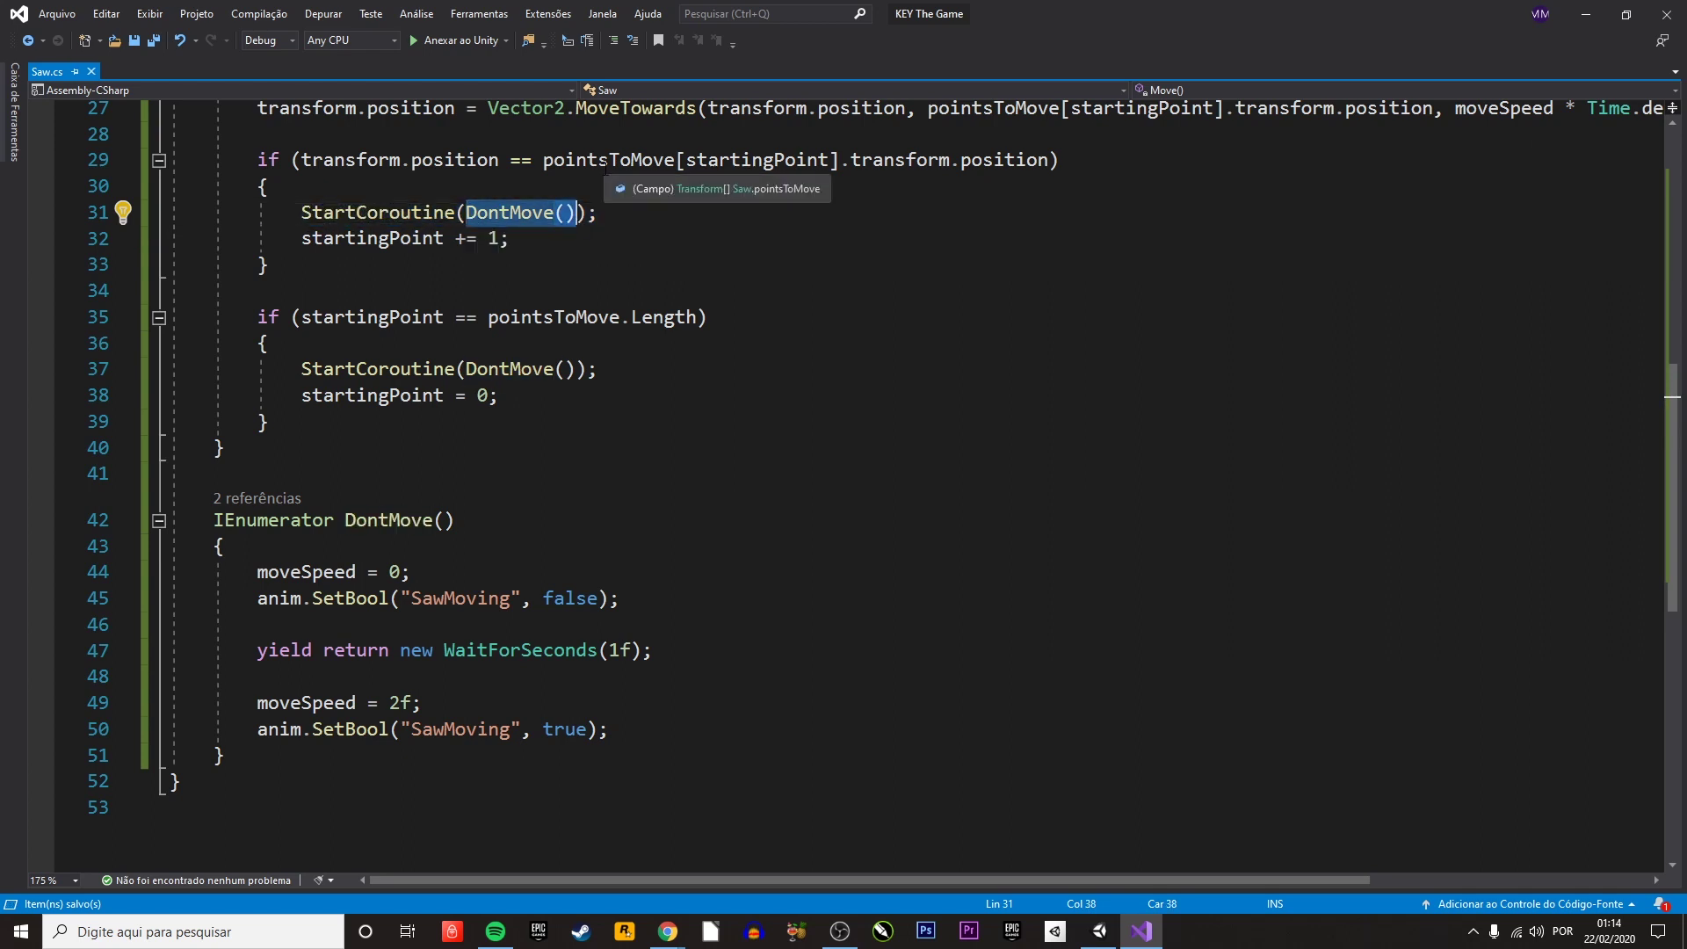
pyautogui.press('Delete')
pyautogui.hotkey('ctrl', 'z')
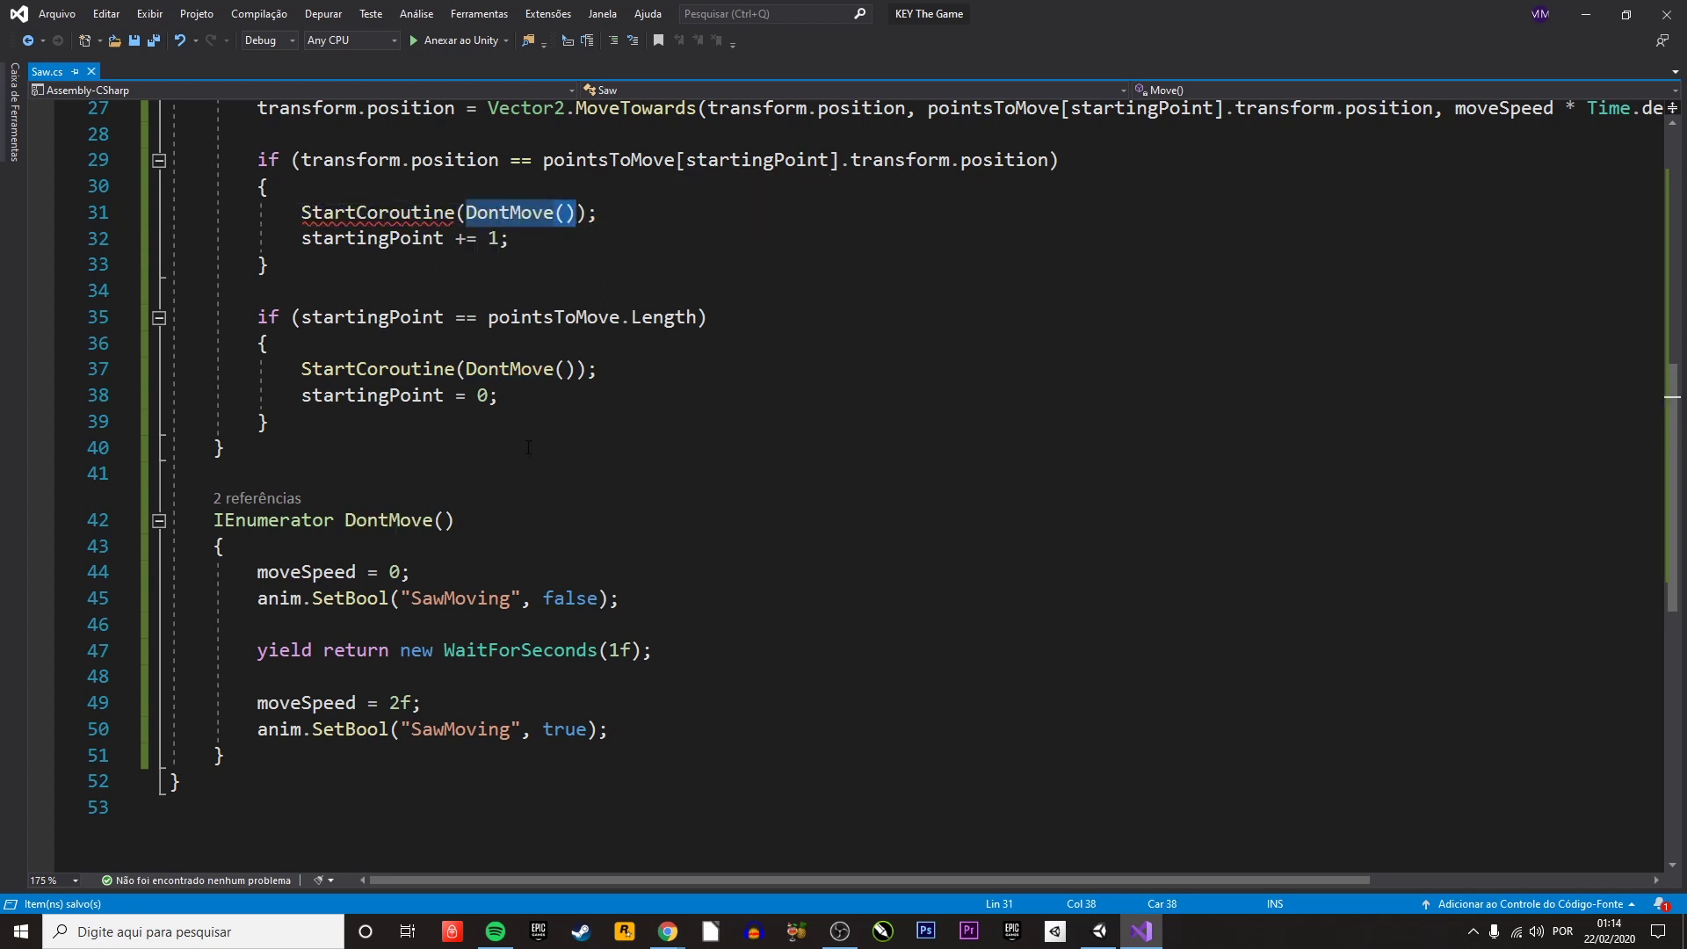
# - Review the waypoint-reached condition, startingPoint += 1, StartCoroutine(DontMove()) and moveSpeed = 0
pyautogui.moveTo(213, 520); pyautogui.dragTo(456, 520)
pyautogui.scroll(-1, 457, 519)
pyautogui.click(390, 492)
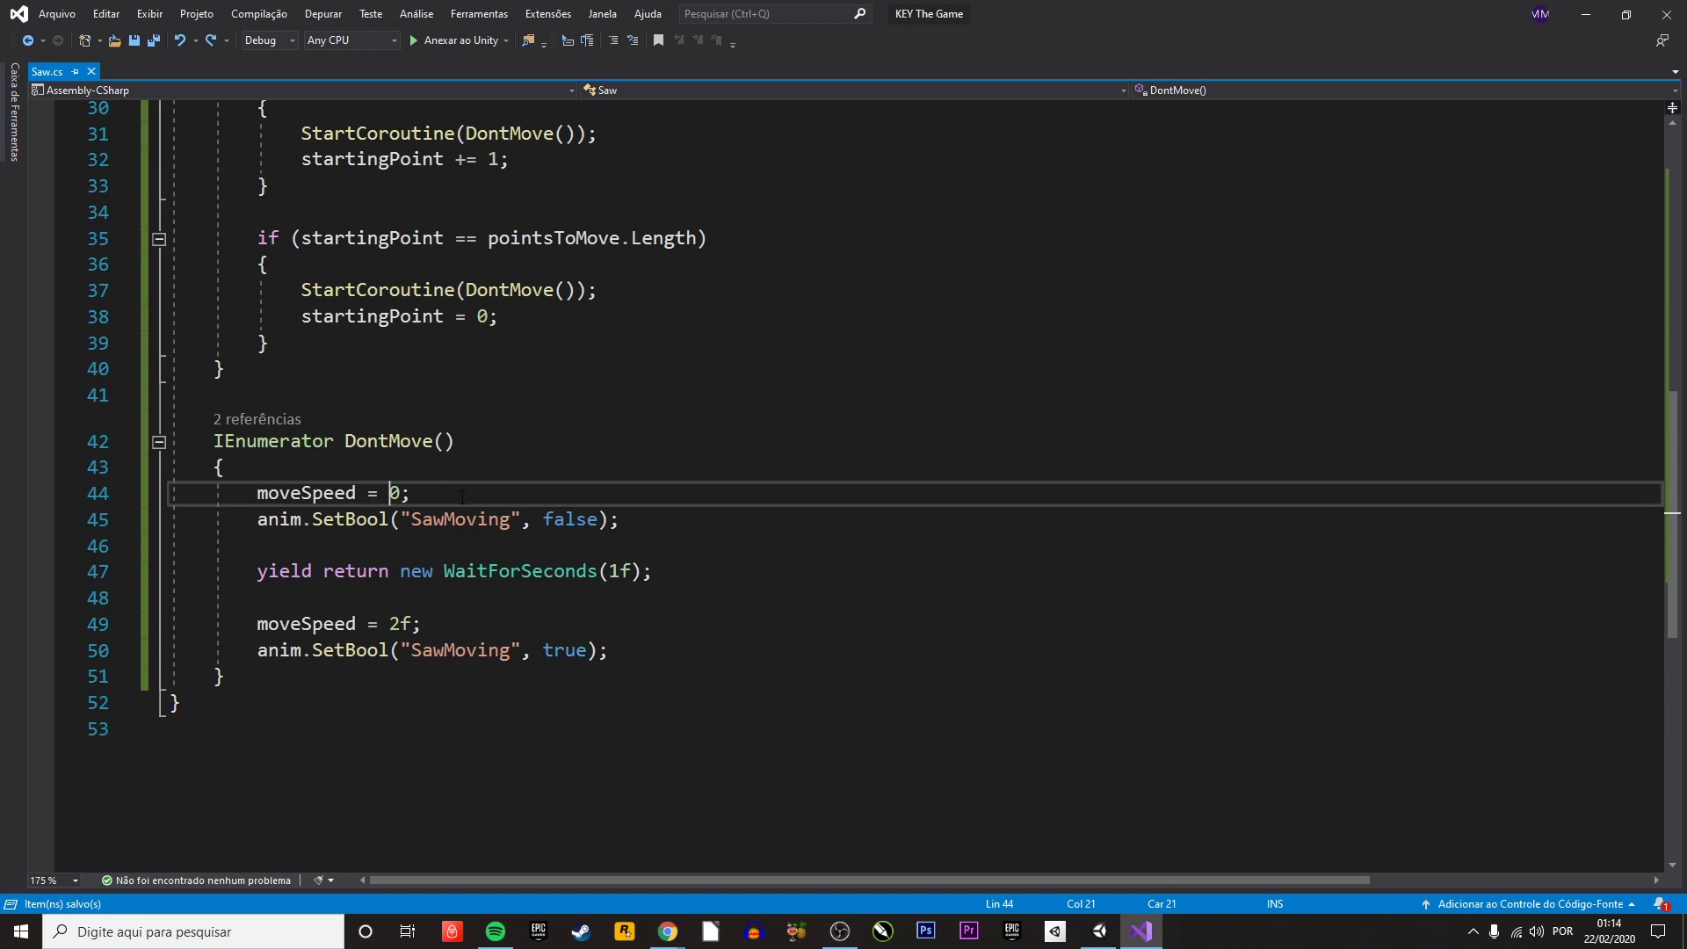
pyautogui.scroll(3, 462, 498)
pyautogui.moveTo(292, 316); pyautogui.dragTo(1052, 321)
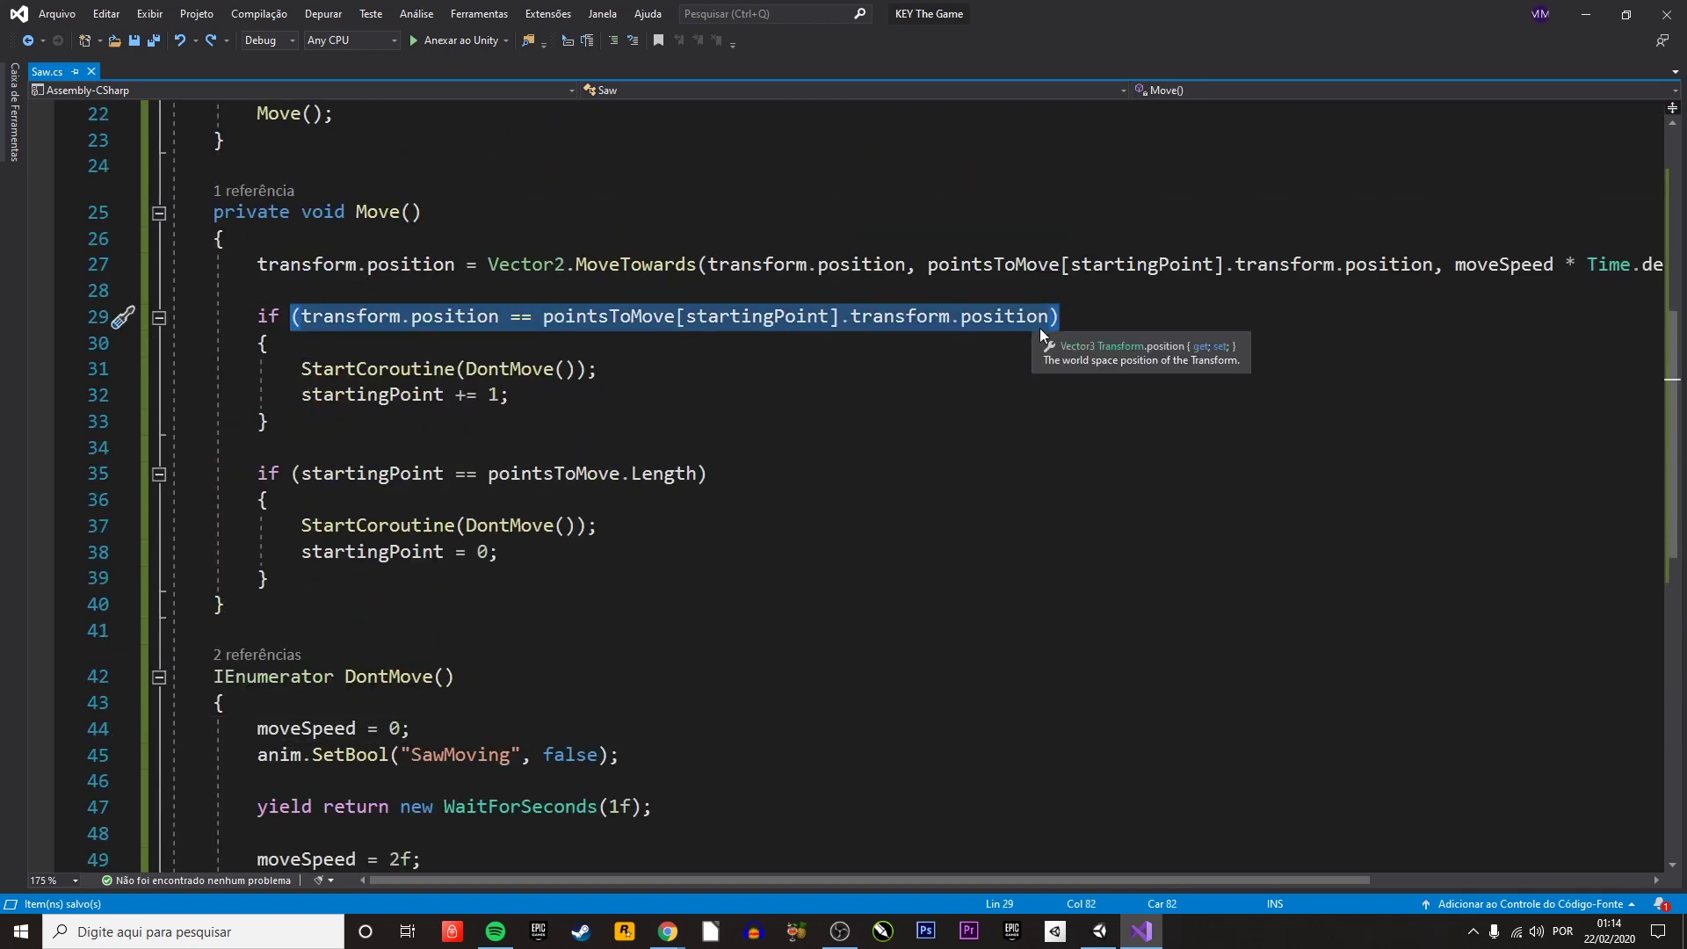
pyautogui.scroll(-2, 456, 539)
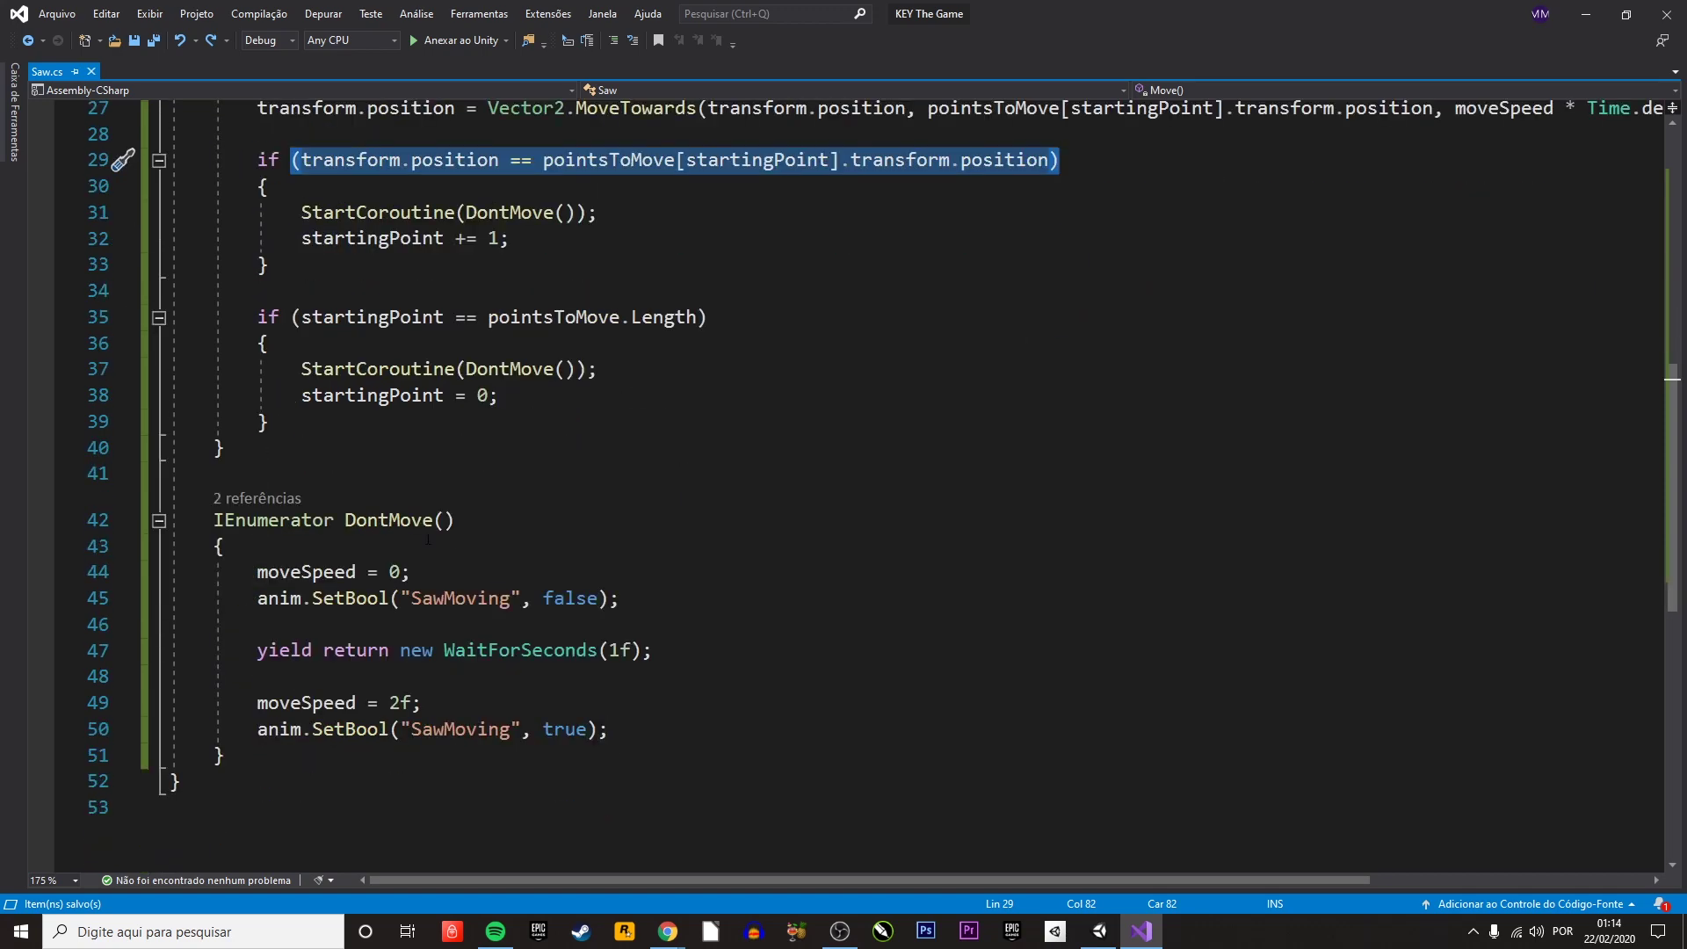
pyautogui.moveTo(301, 239); pyautogui.dragTo(512, 241)
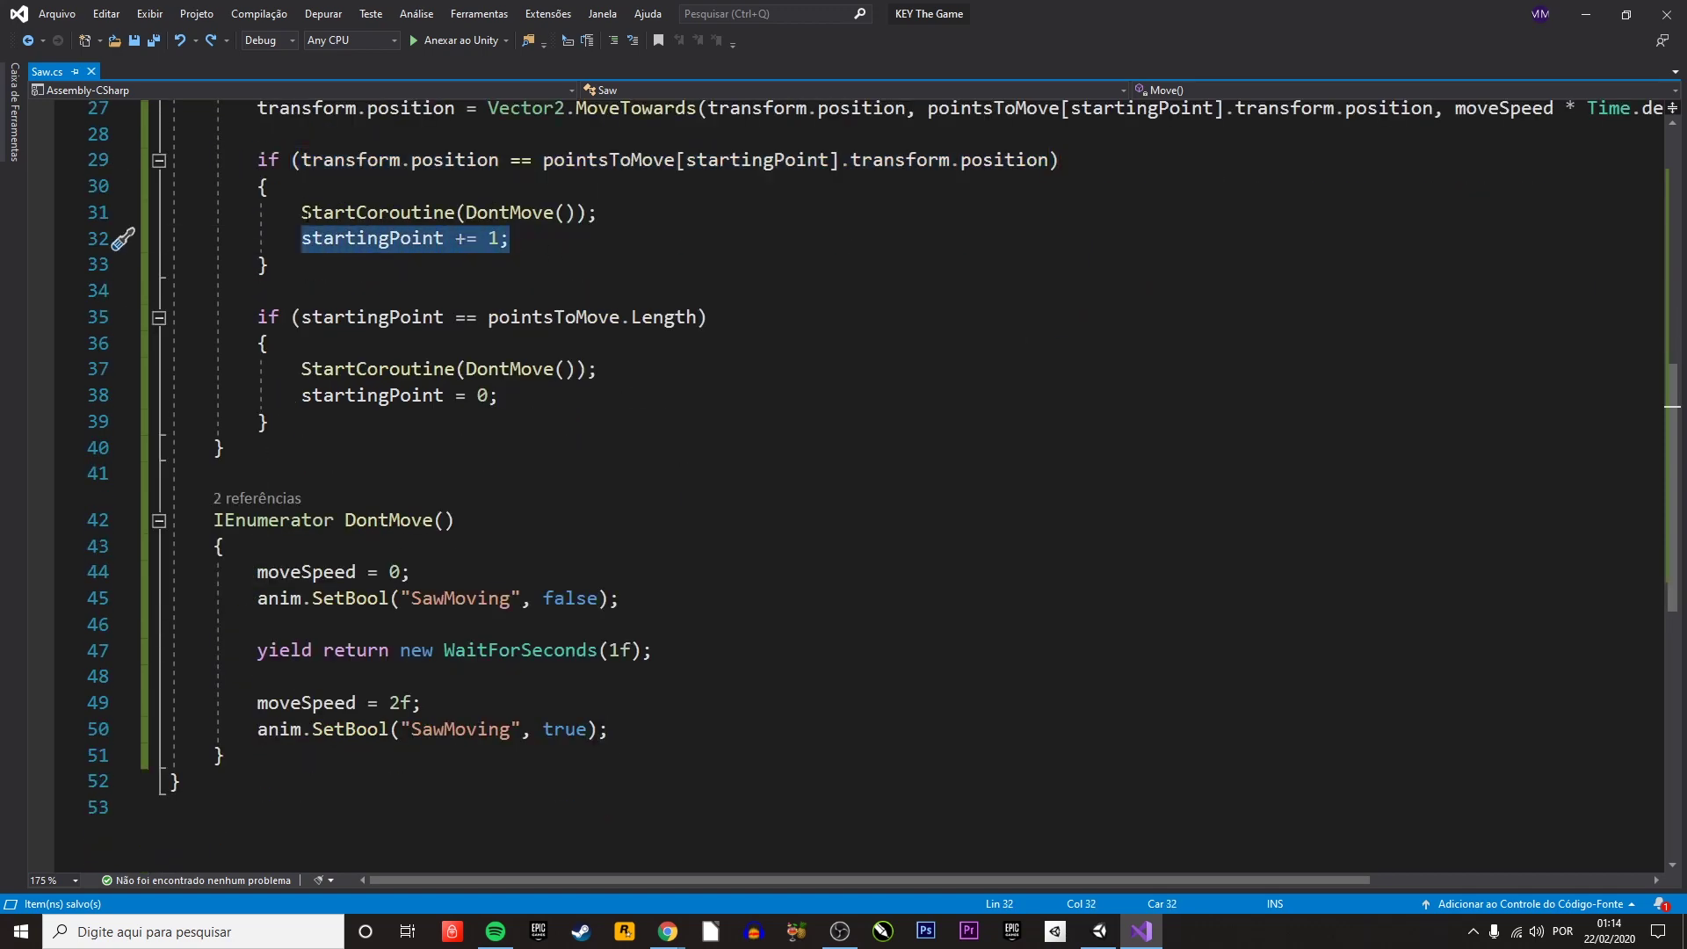
pyautogui.moveTo(301, 212); pyautogui.dragTo(600, 213)
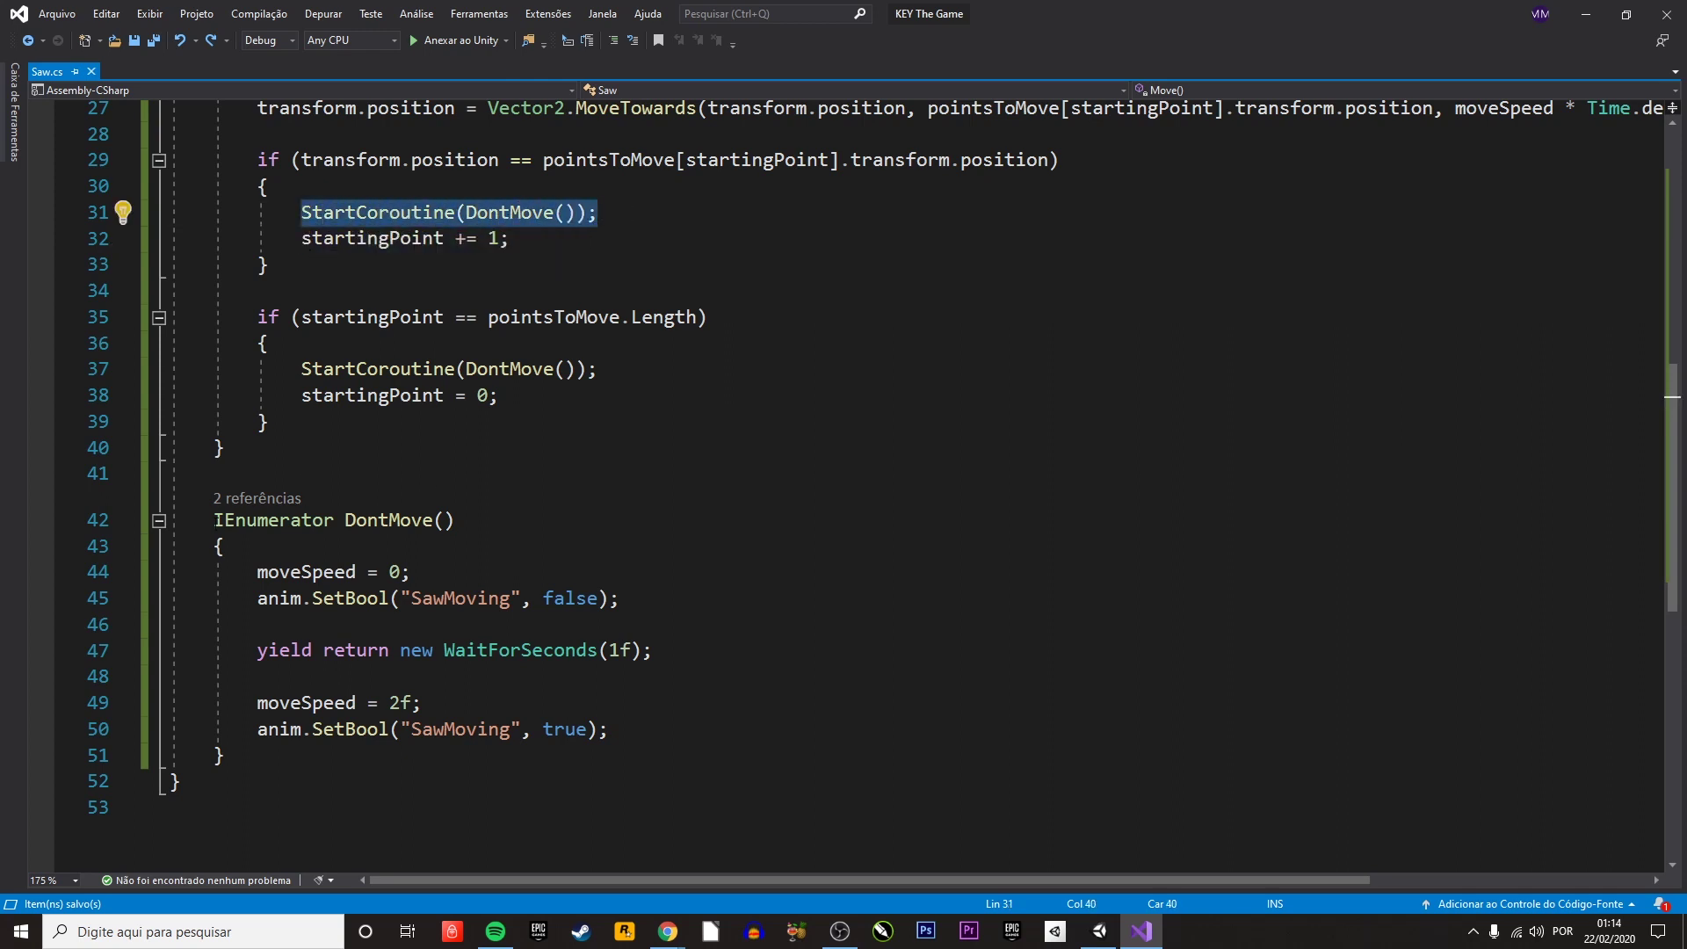
pyautogui.click(258, 572)
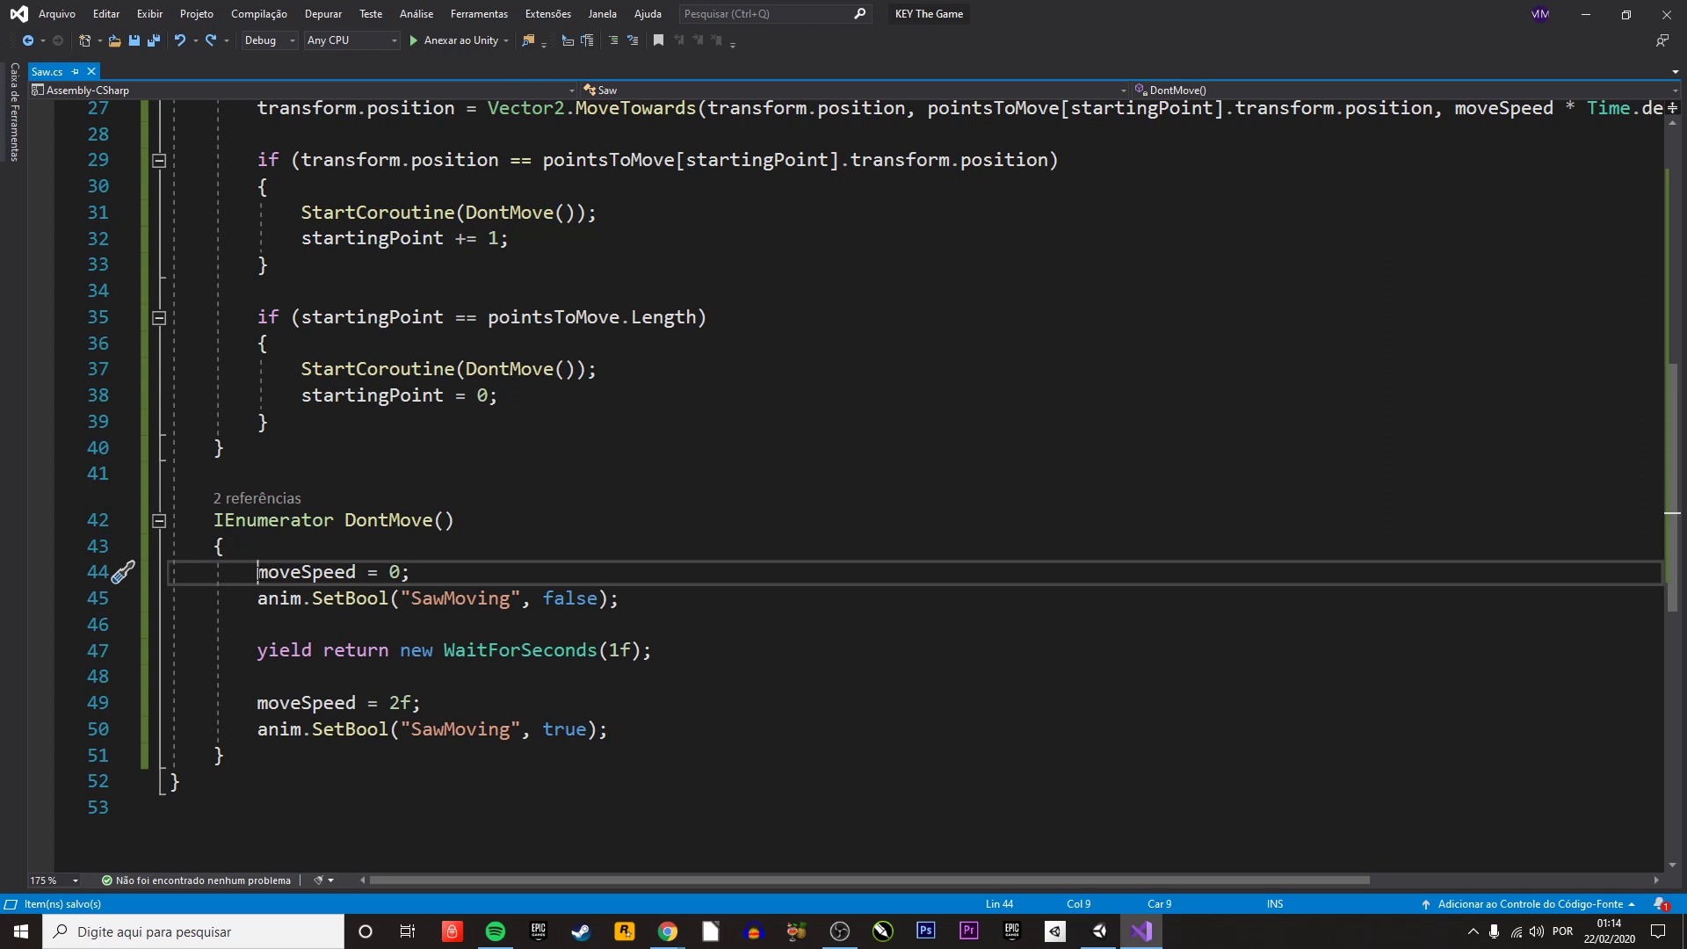
pyautogui.moveTo(258, 572); pyautogui.dragTo(446, 571)
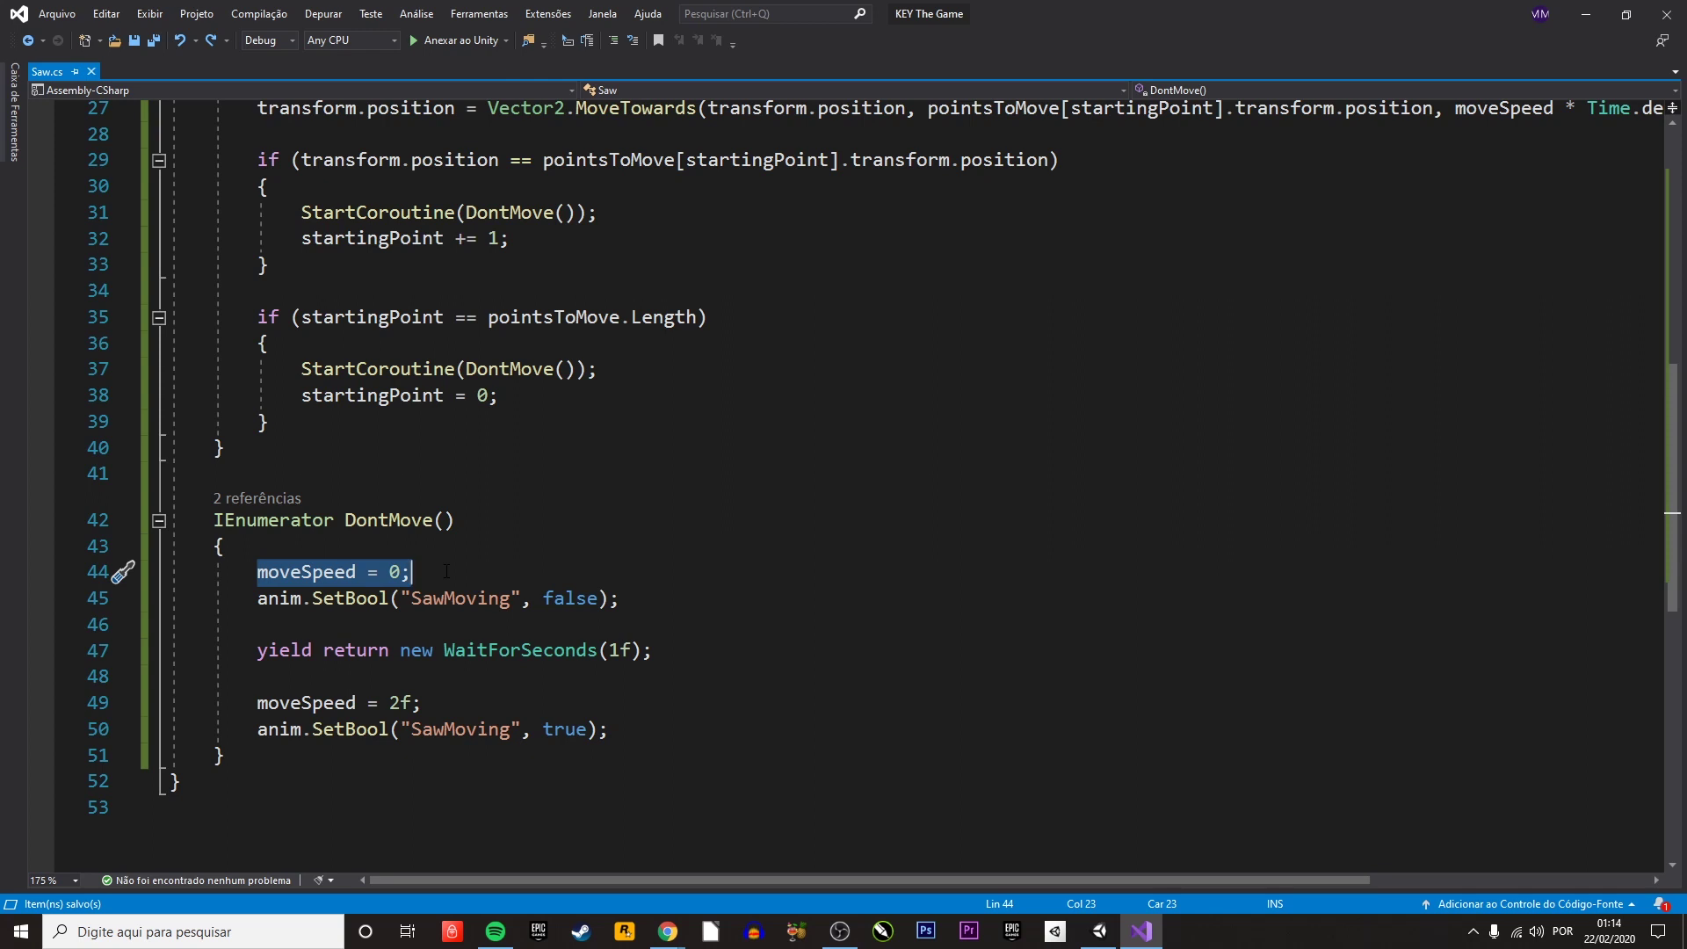
pyautogui.click(259, 598)
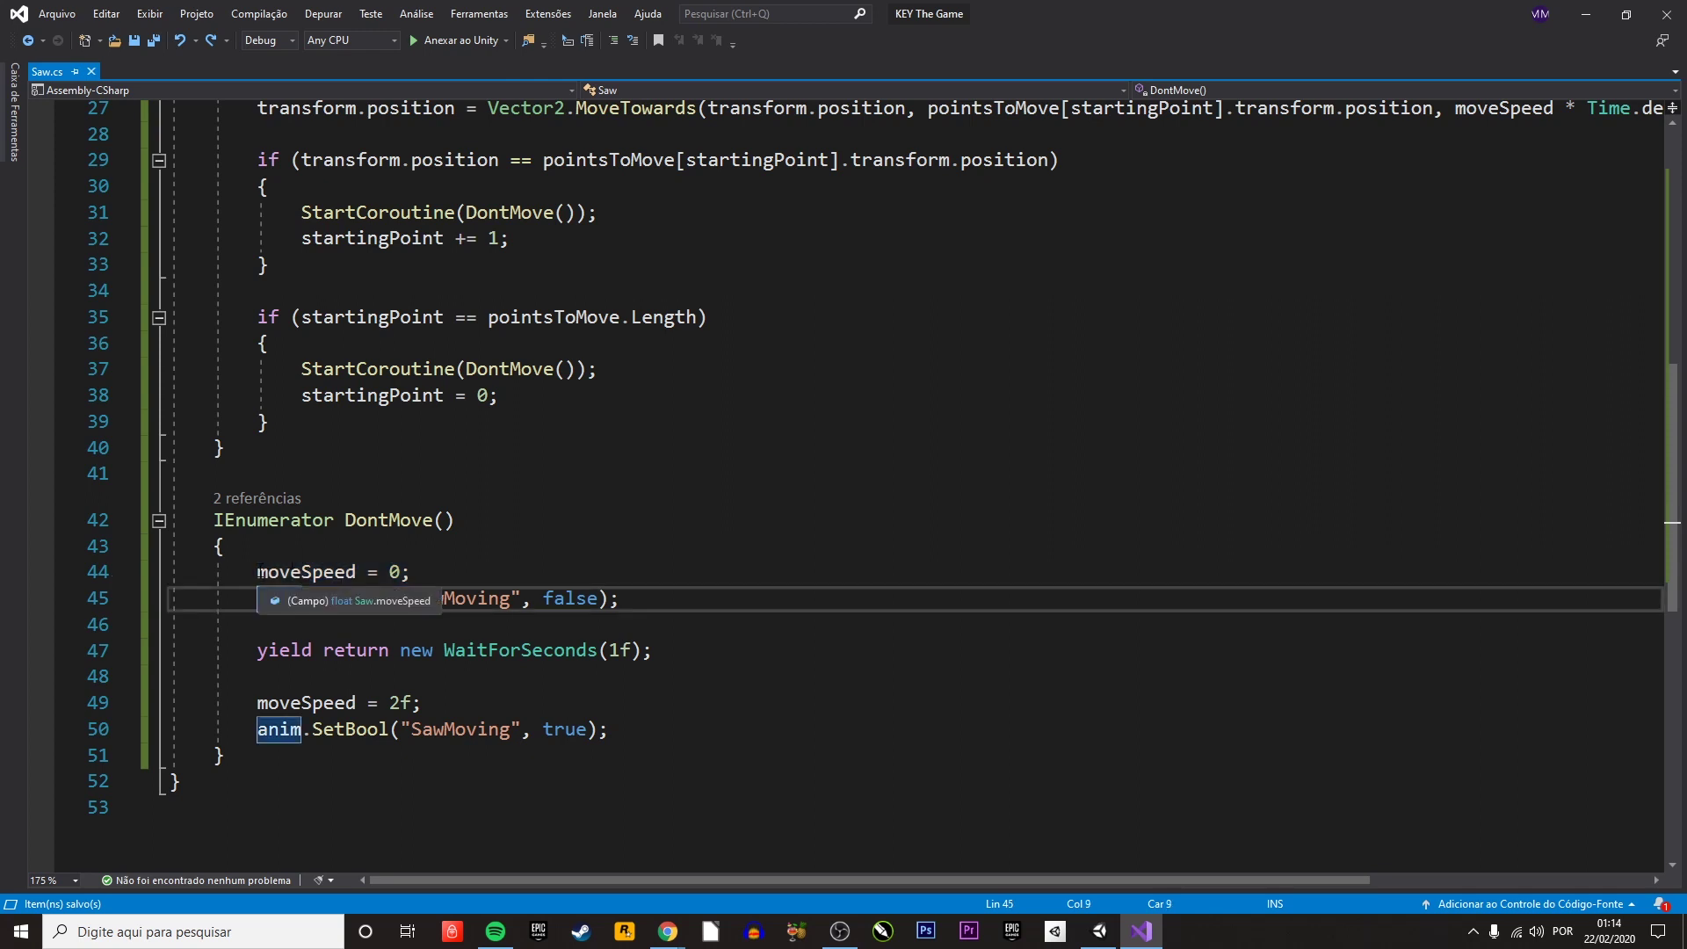
pyautogui.moveTo(258, 572); pyautogui.dragTo(426, 574)
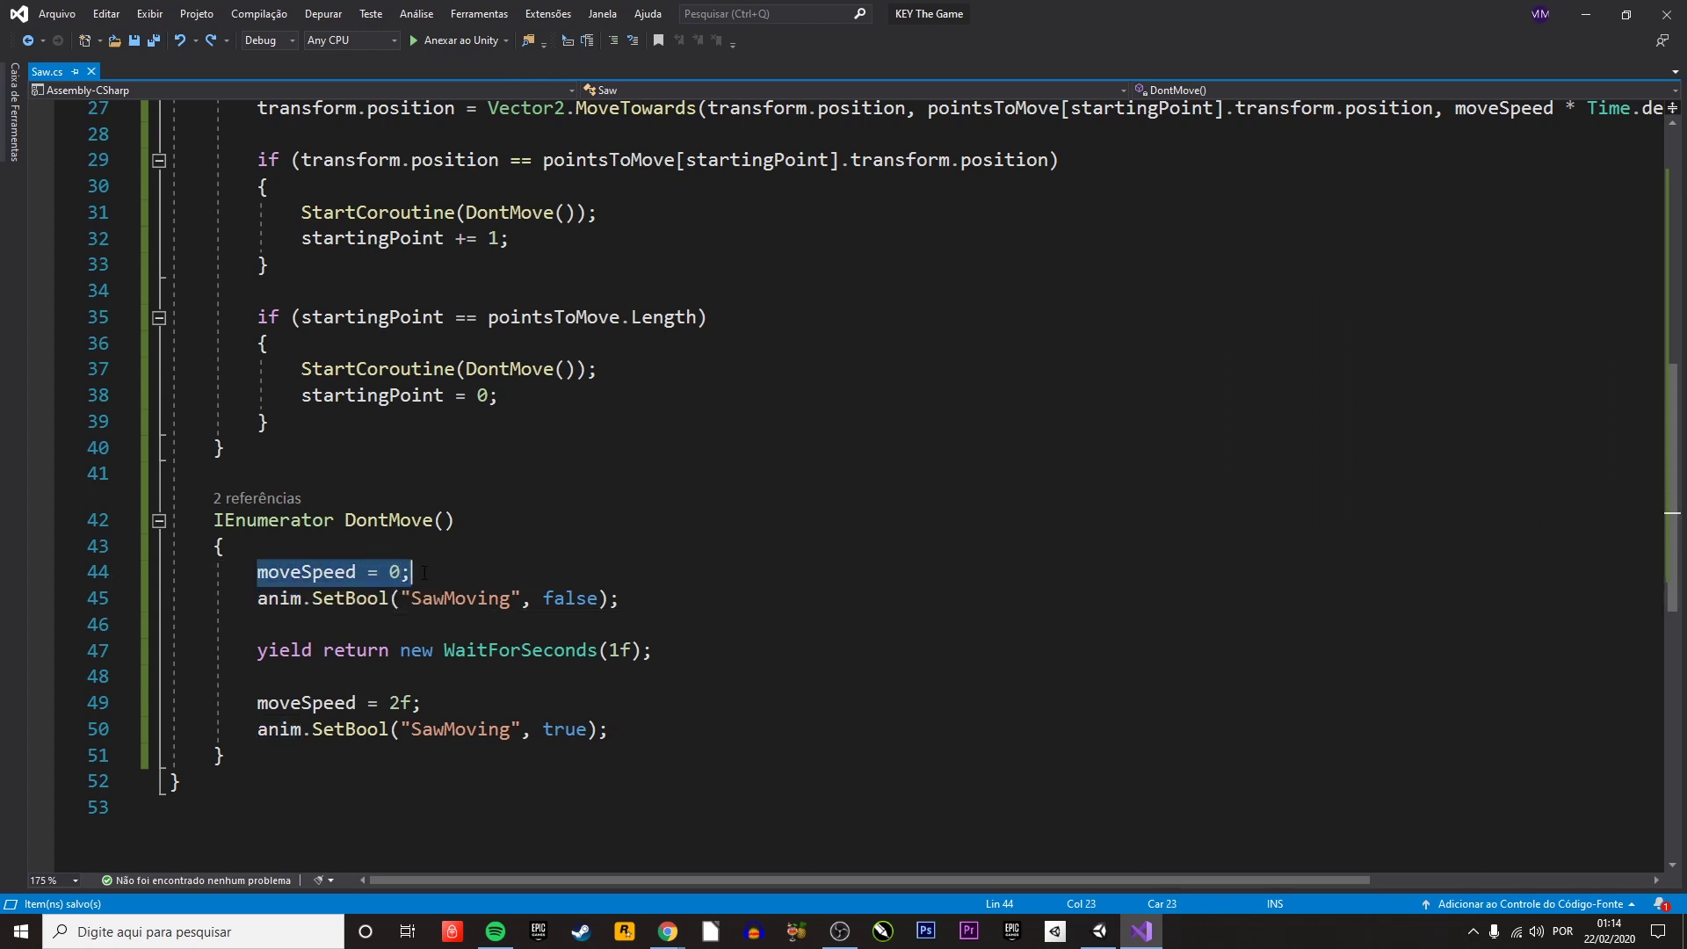
pyautogui.moveTo(254, 602); pyautogui.dragTo(367, 600)
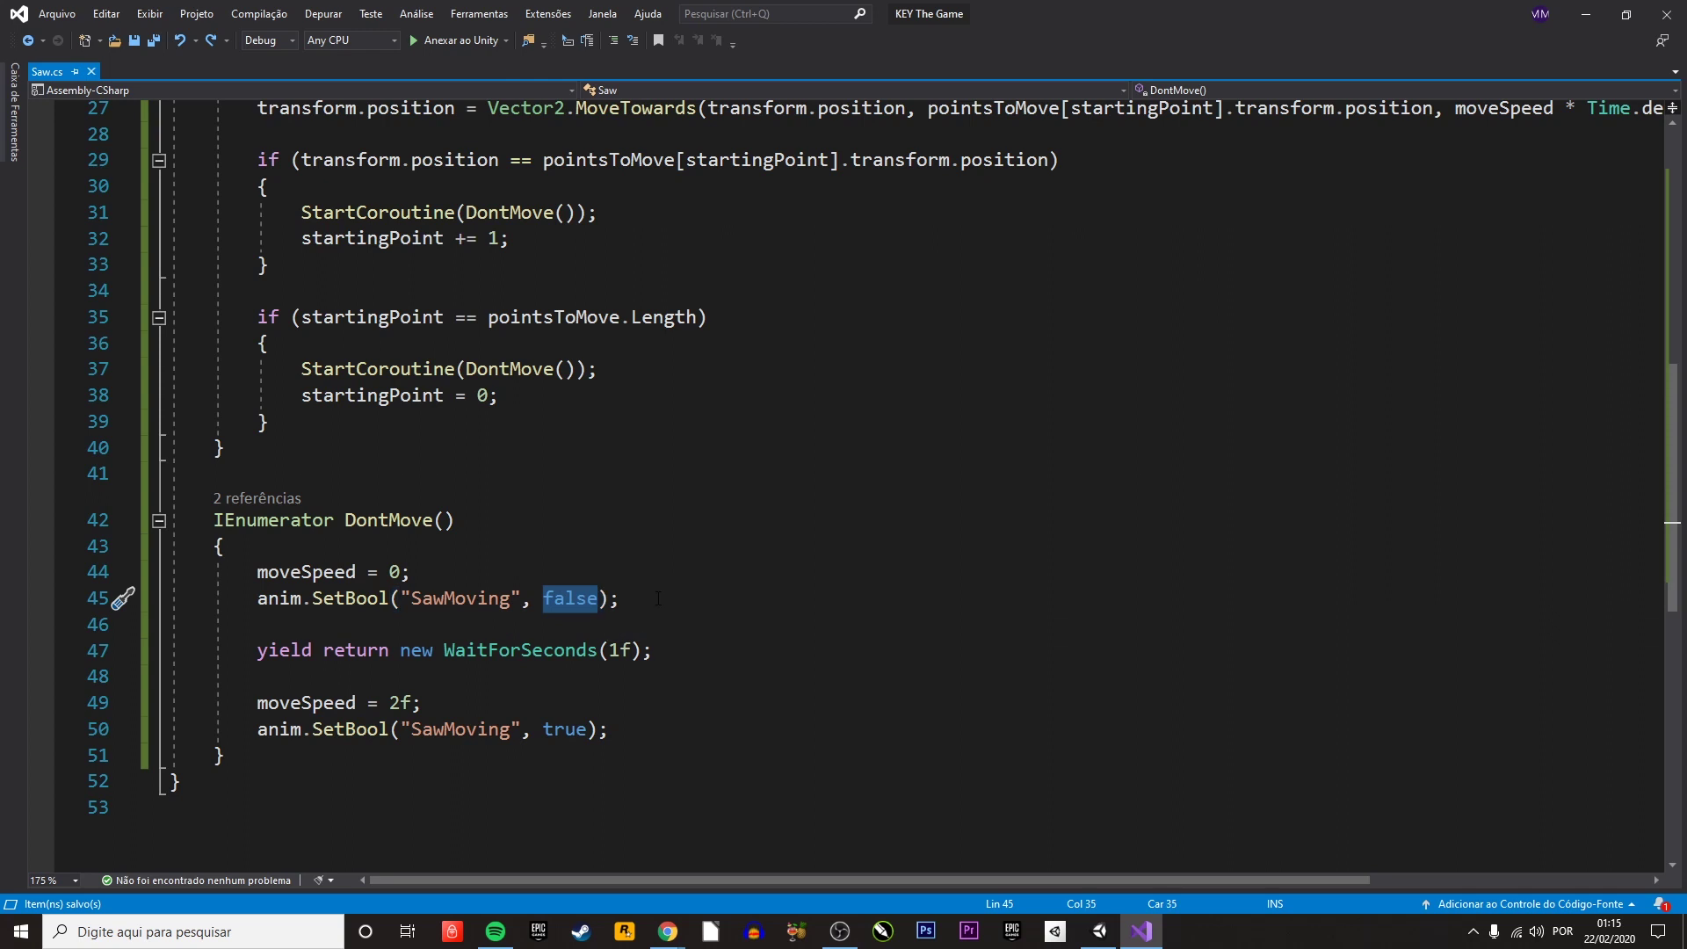
pyautogui.moveTo(620, 599); pyautogui.dragTo(269, 557)
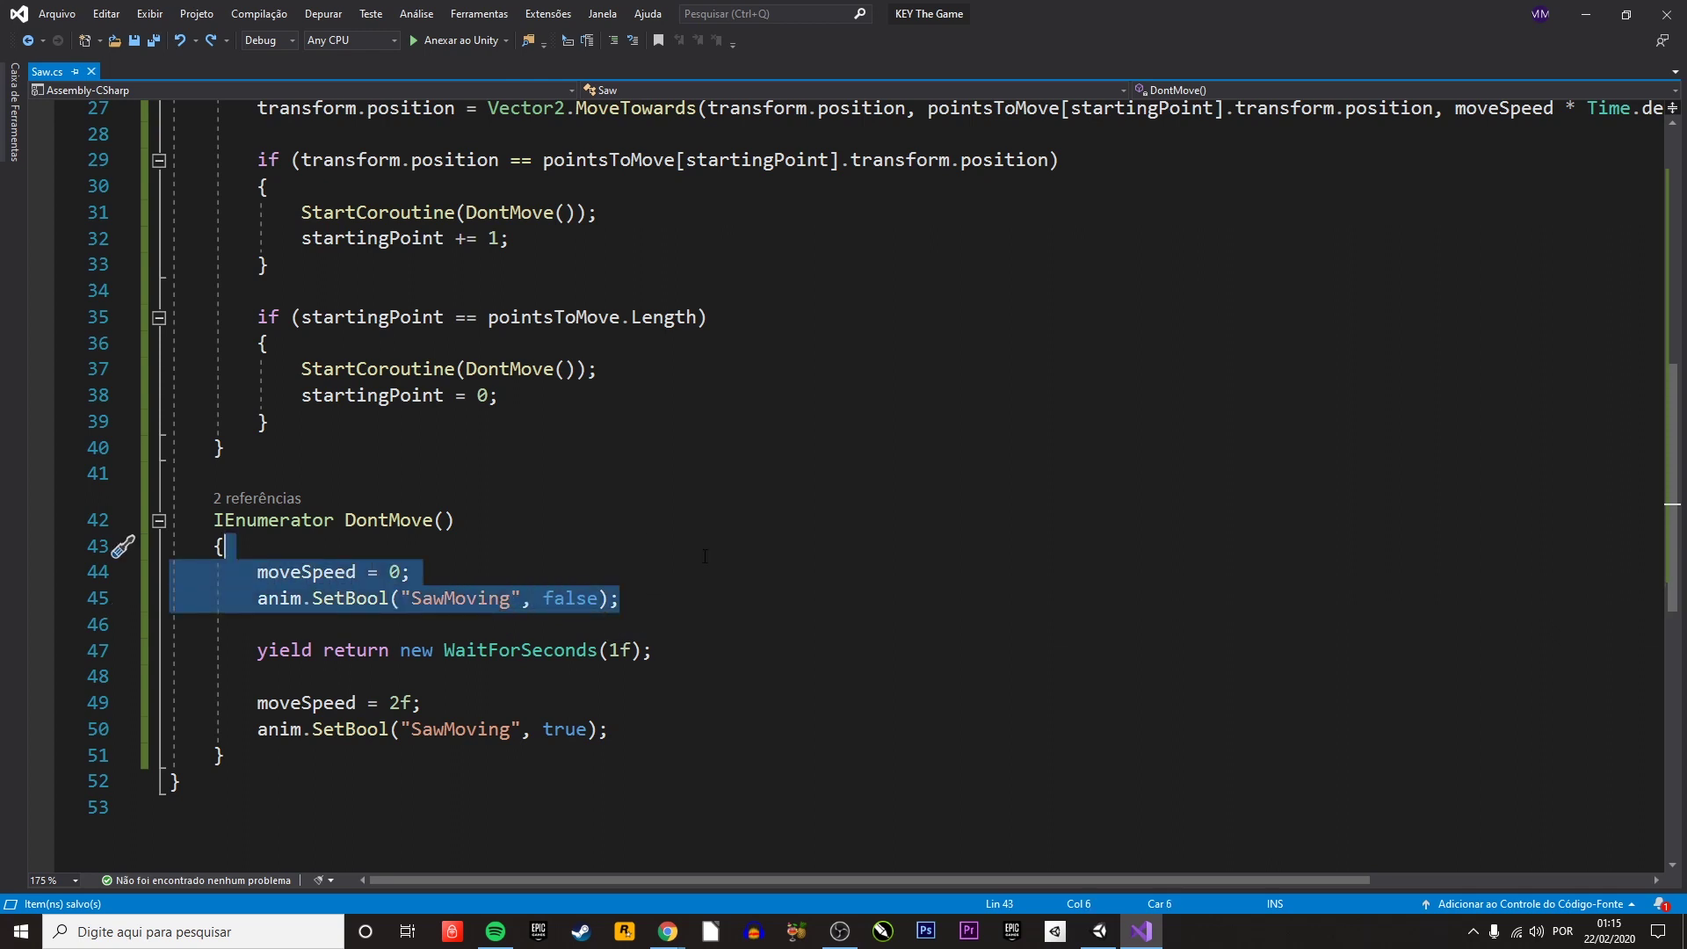
pyautogui.click(641, 600)
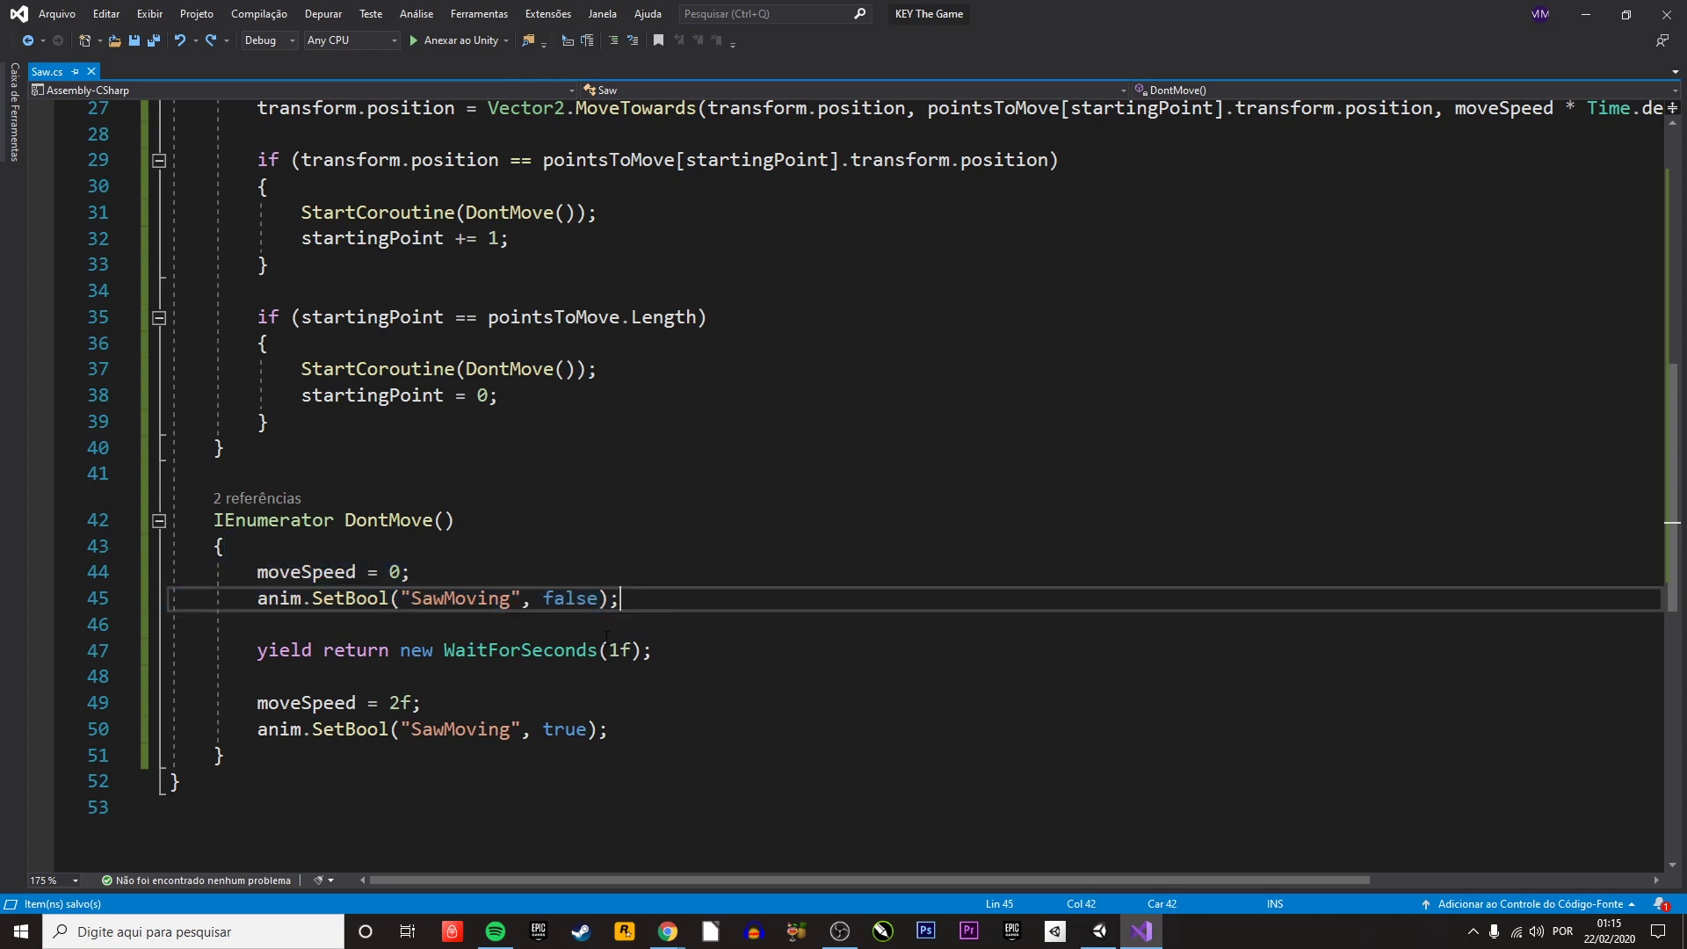
pyautogui.moveTo(256, 651); pyautogui.dragTo(556, 651)
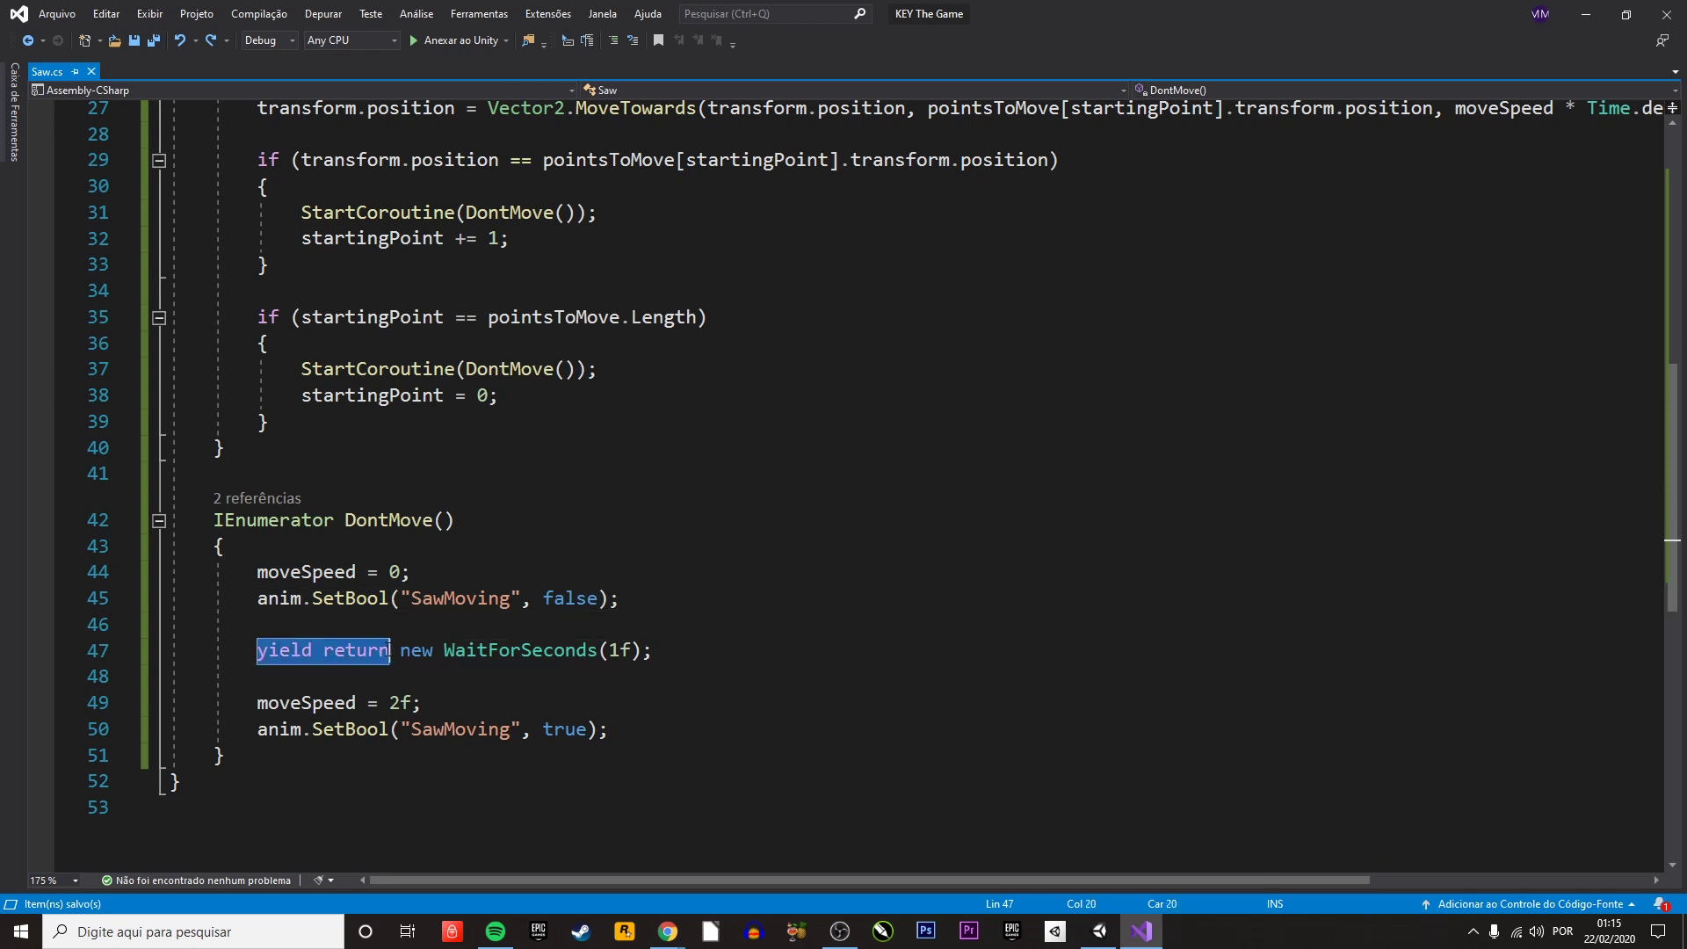
pyautogui.click(616, 650)
pyautogui.click(123, 651)
pyautogui.click(258, 702)
pyautogui.moveTo(258, 702); pyautogui.dragTo(423, 705)
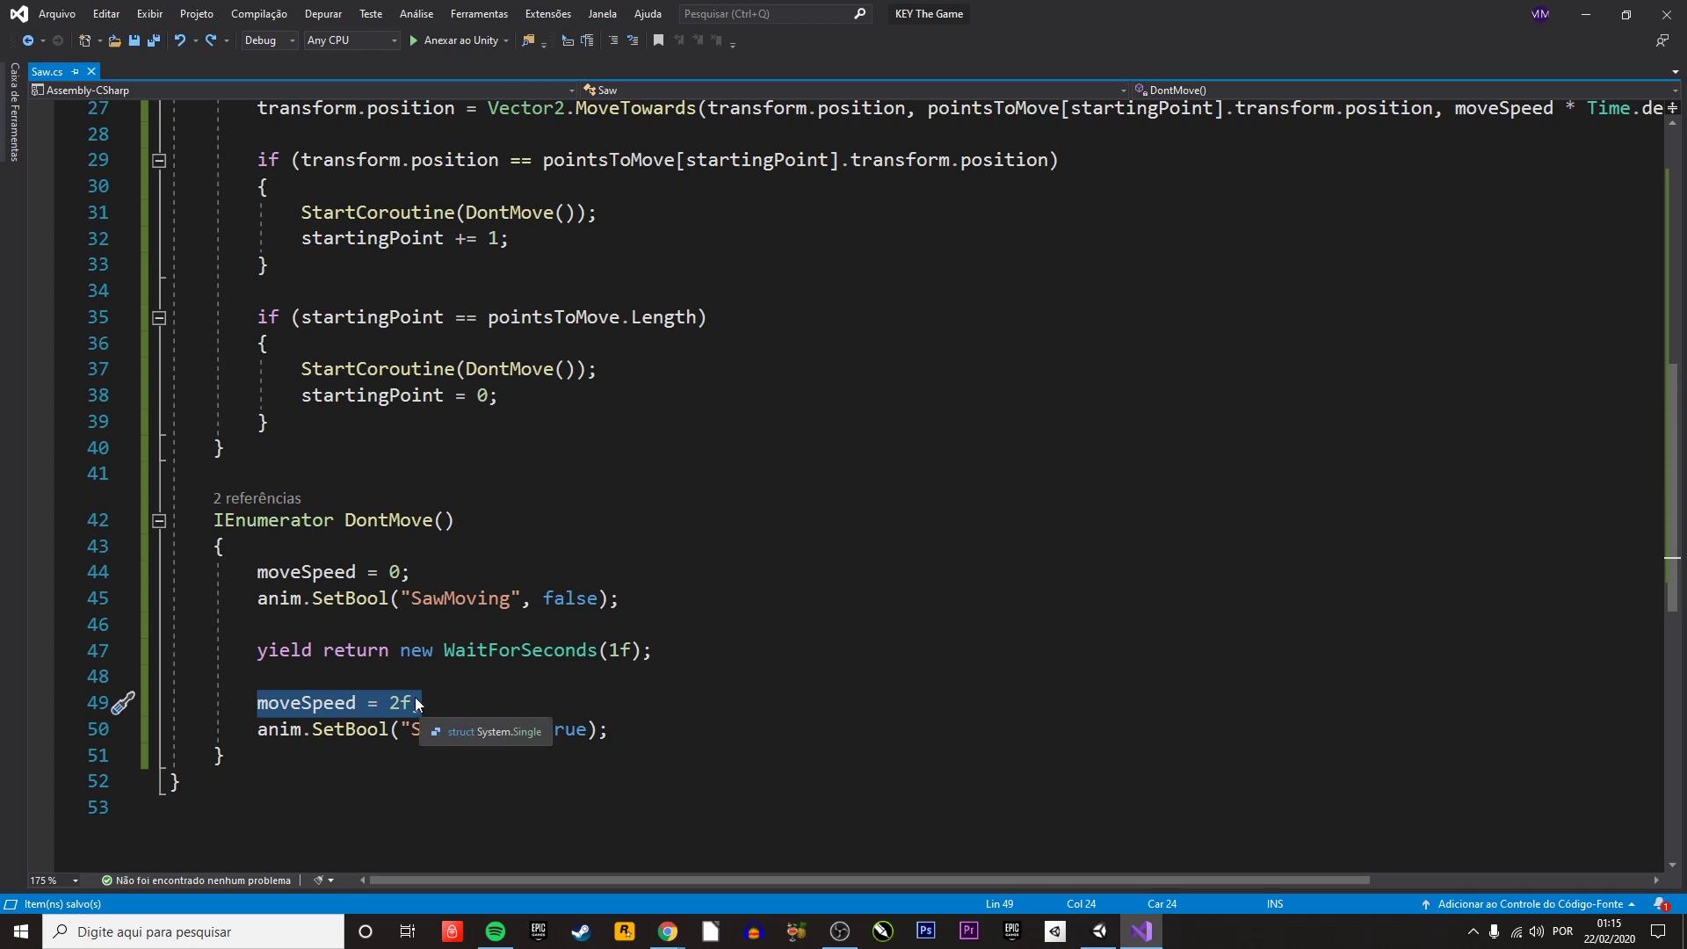
pyautogui.moveTo(257, 729); pyautogui.dragTo(608, 732)
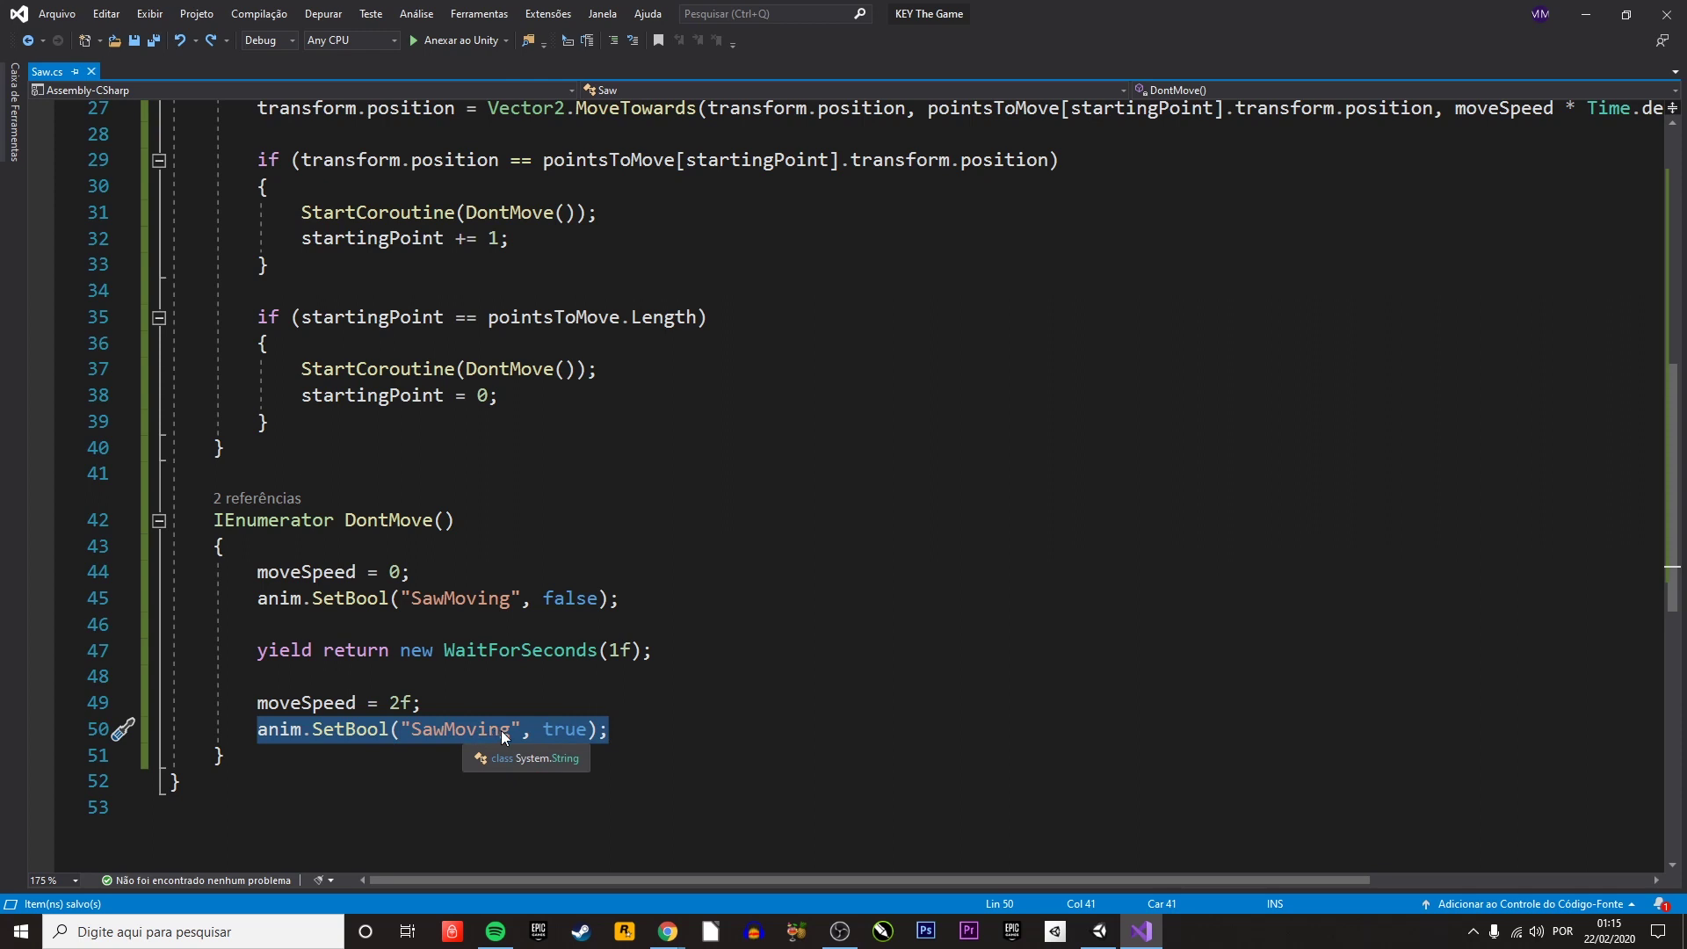
pyautogui.doubleClick(561, 733)
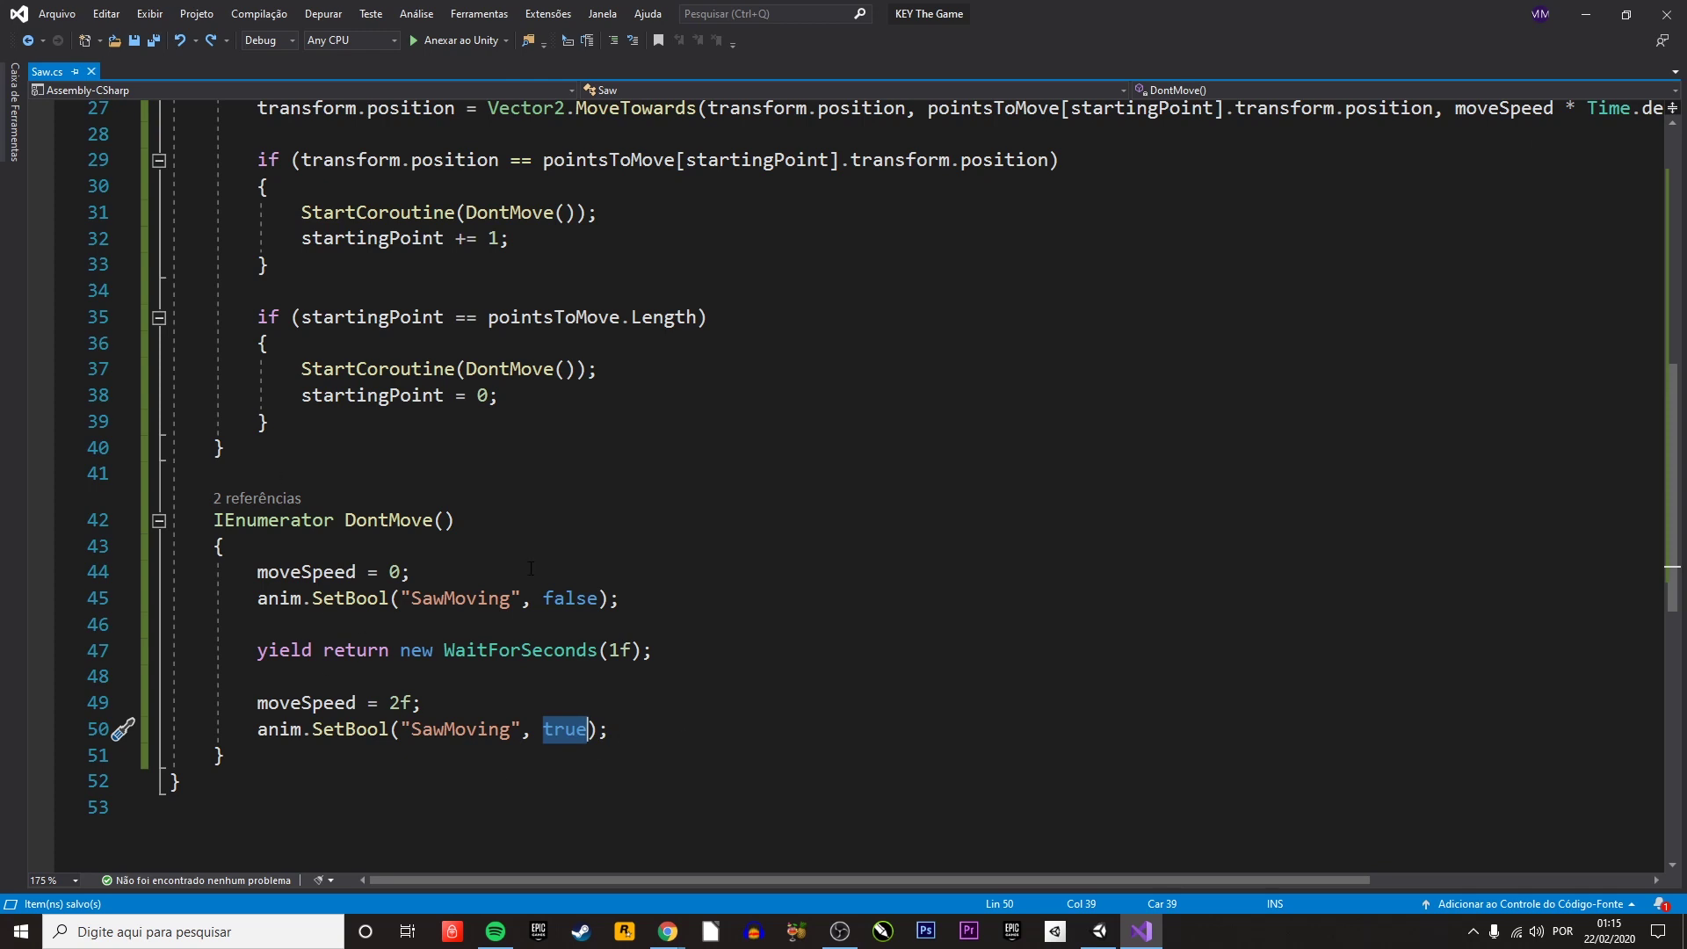
pyautogui.click(626, 598)
pyautogui.hotkey('shift', 'Up')
pyautogui.hotkey('shift', 'Up')
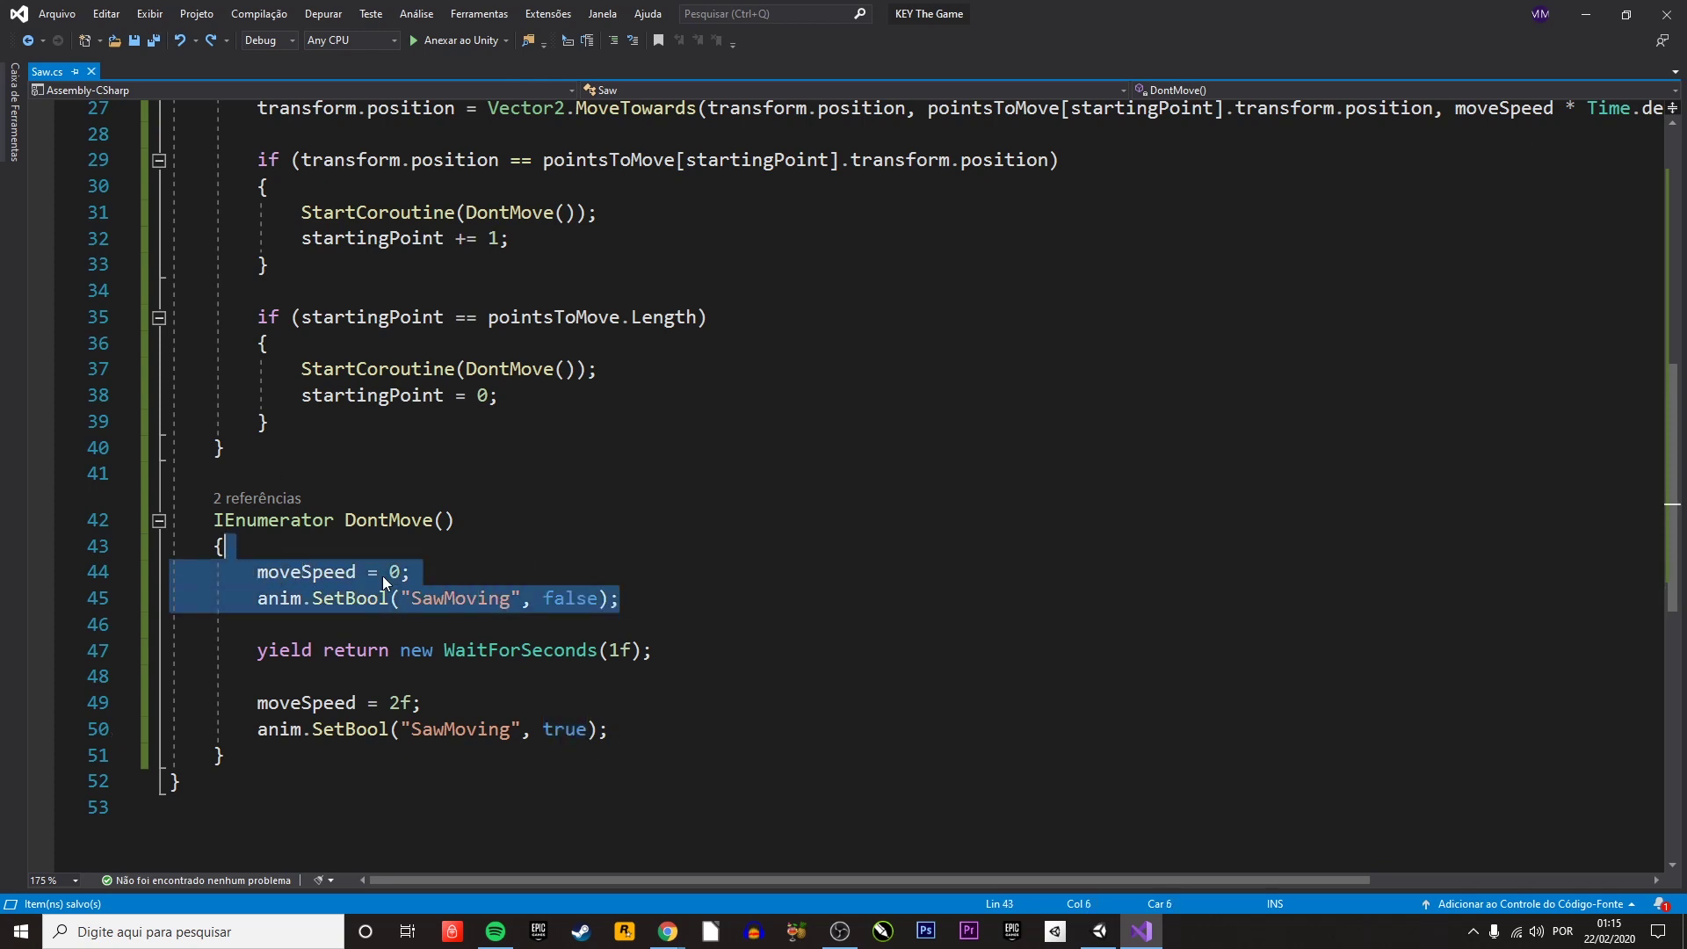
pyautogui.moveTo(694, 665); pyautogui.dragTo(257, 657)
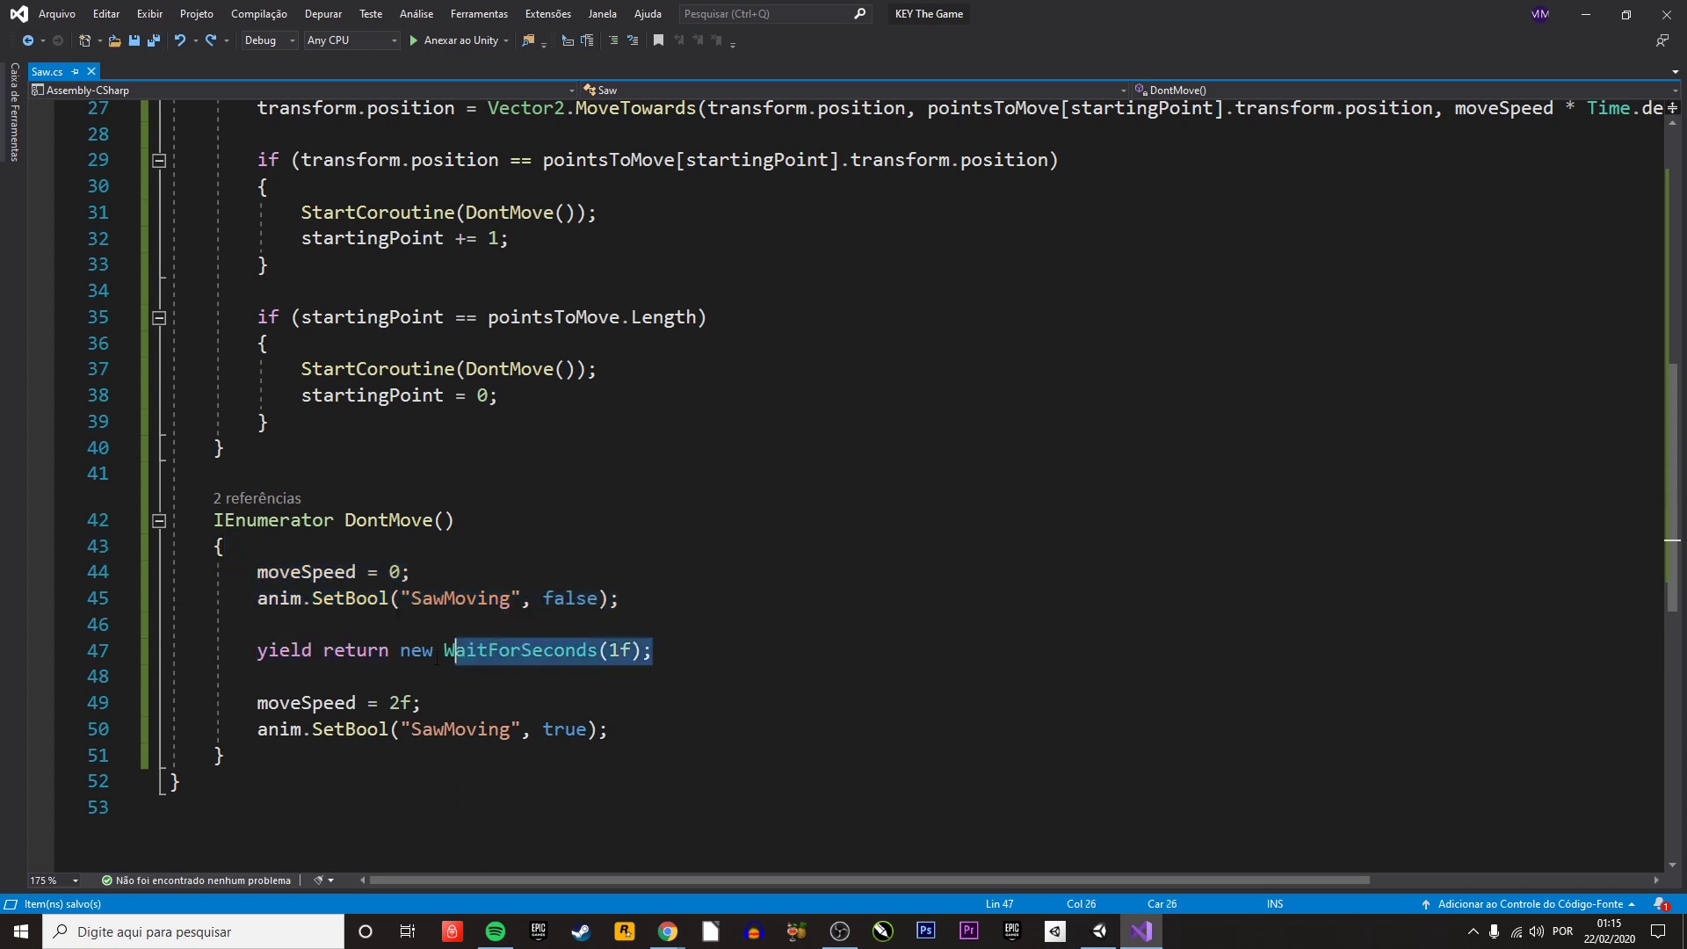
pyautogui.moveTo(644, 739); pyautogui.dragTo(257, 703)
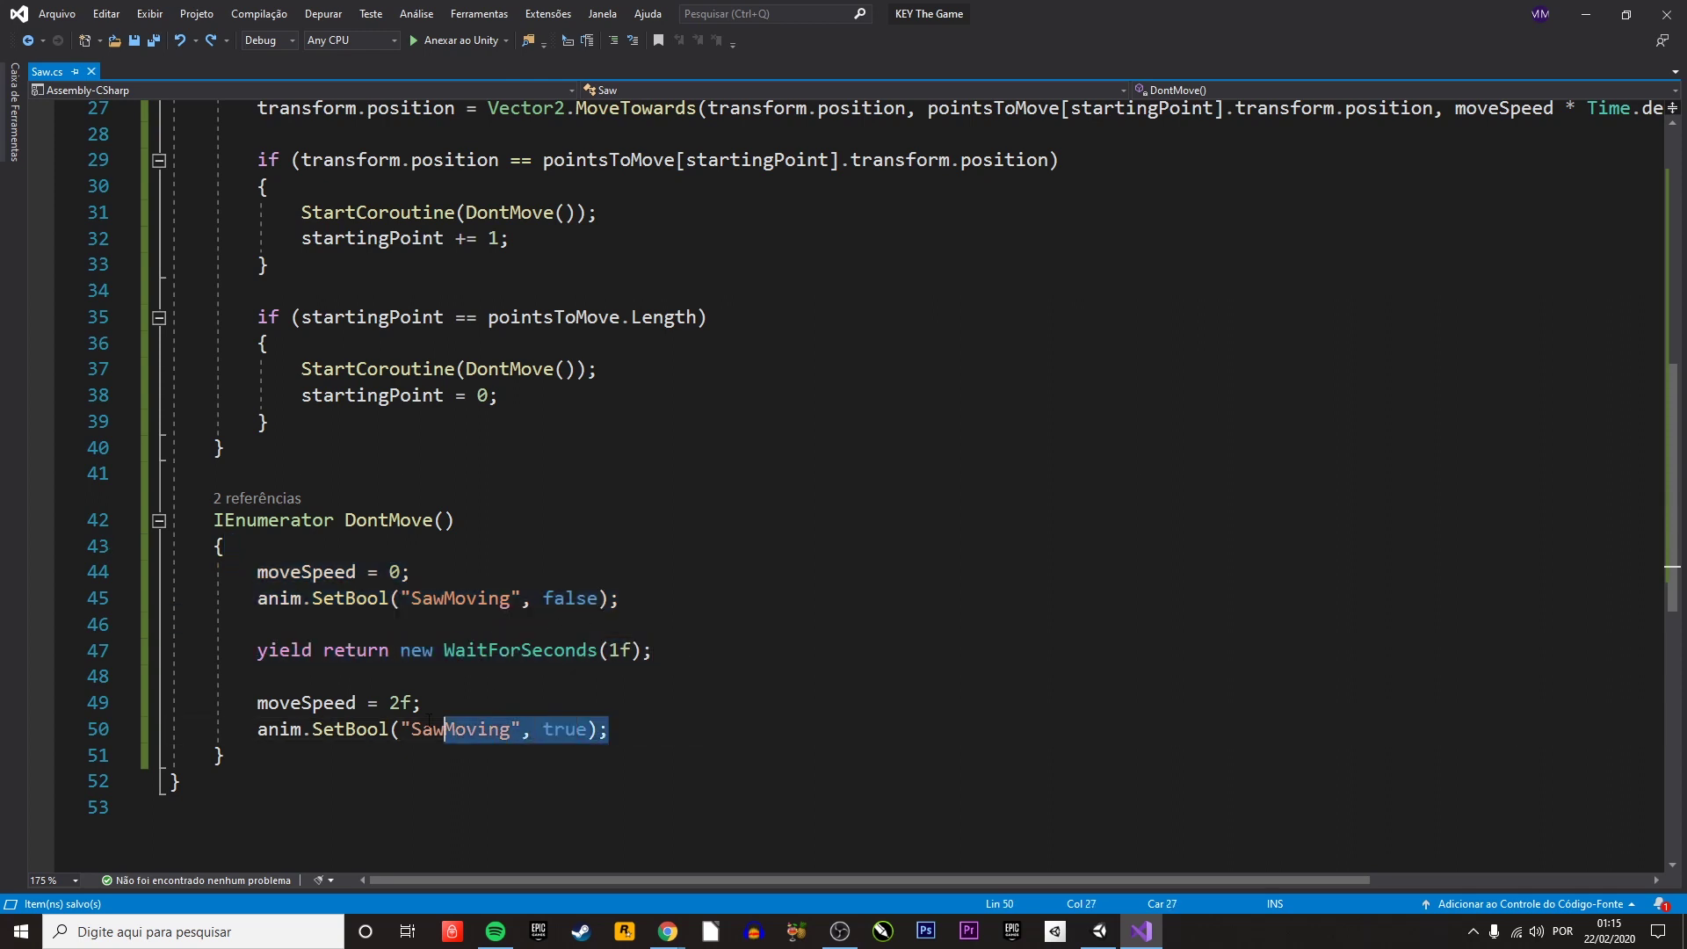
pyautogui.click(389, 704)
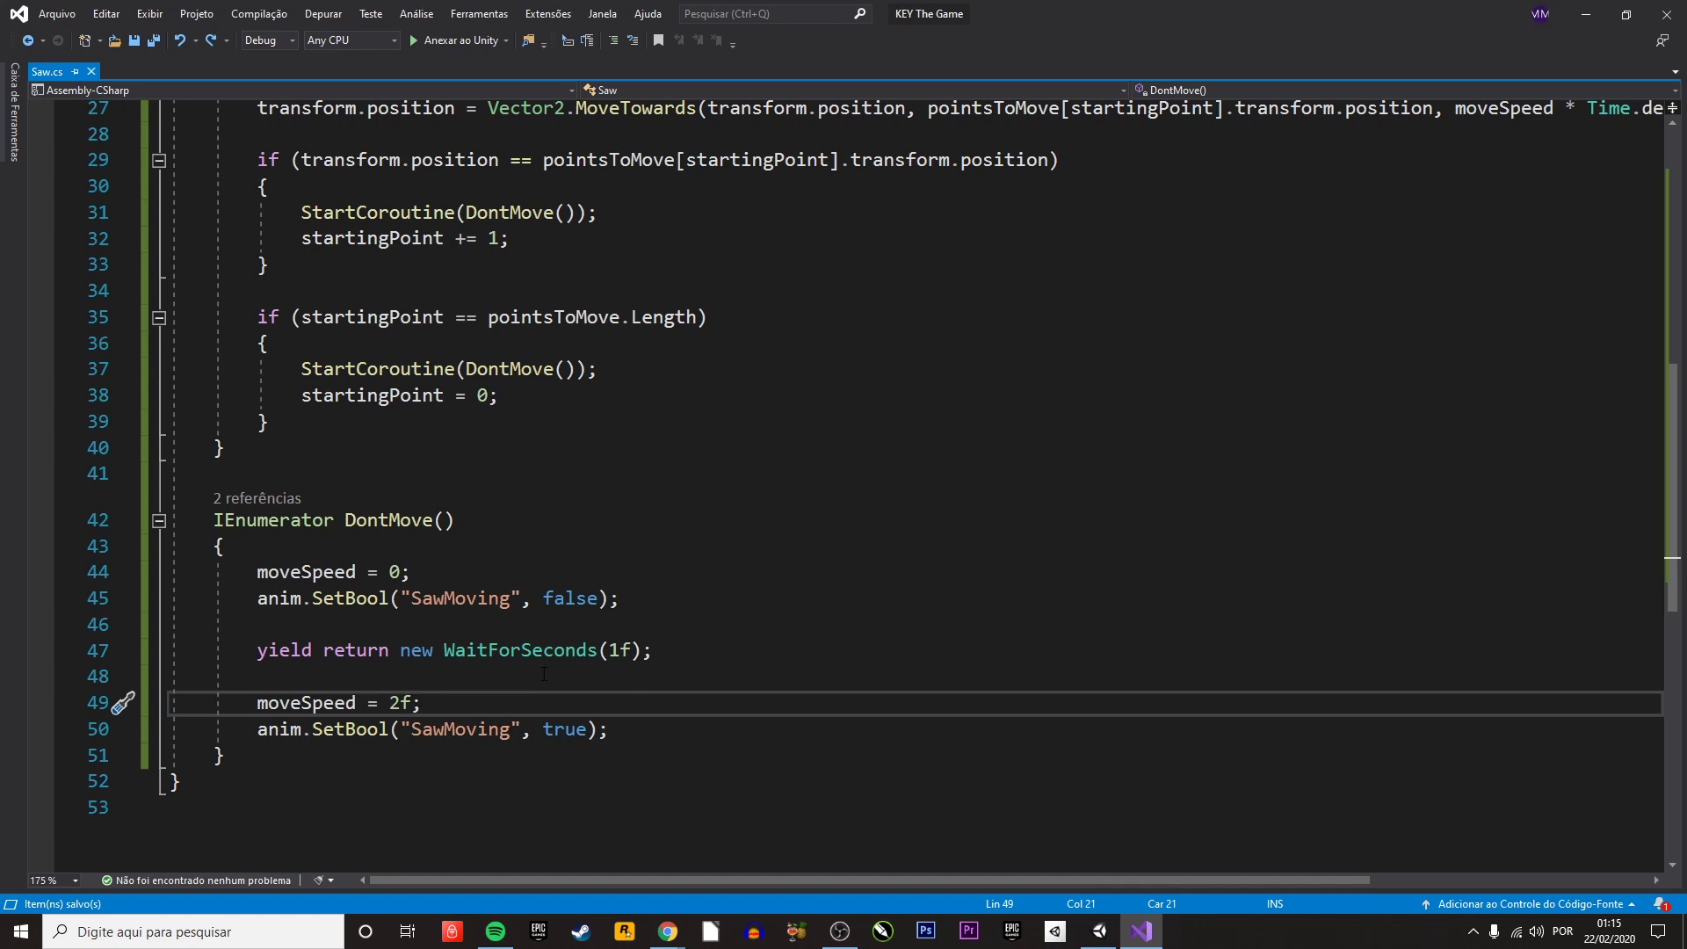
pyautogui.scroll(1, 543, 674)
pyautogui.scroll(3, 543, 673)
pyautogui.scroll(2, 543, 673)
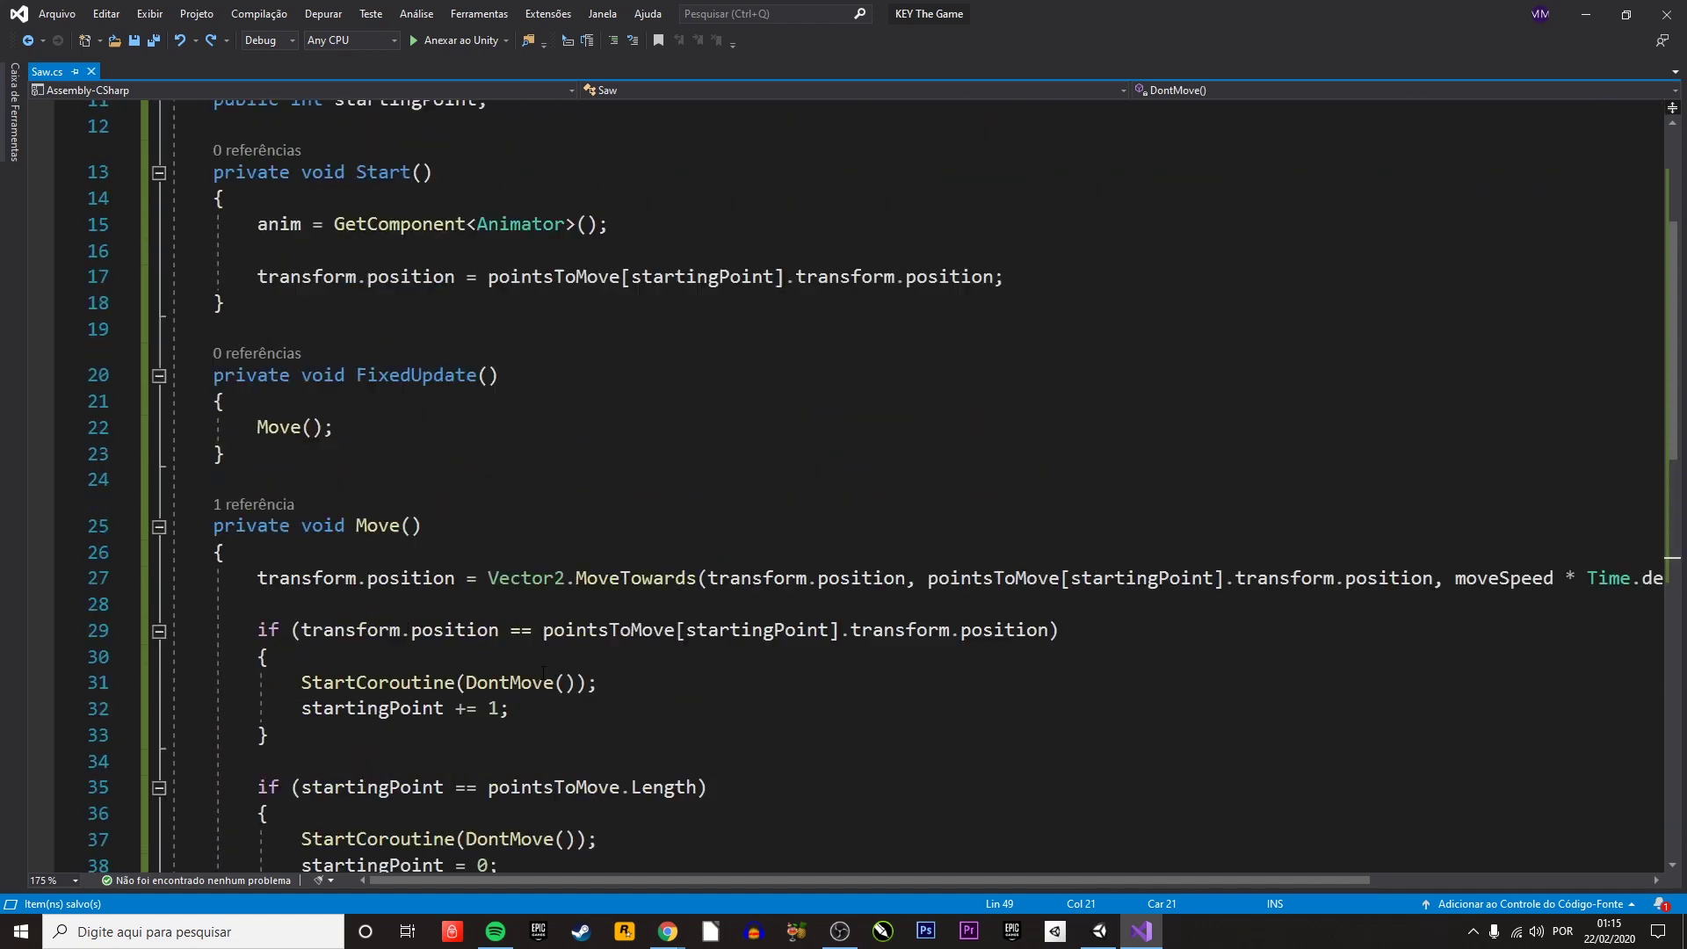
pyautogui.moveTo(1067, 879); pyautogui.dragTo(1005, 874)
# - Run a quick play test of the saw in Unity, then stop it
pyautogui.scroll(1, 1005, 874)
pyautogui.click(1098, 931)
pyautogui.scroll(1, 791, 350)
pyautogui.scroll(2, 795, 345)
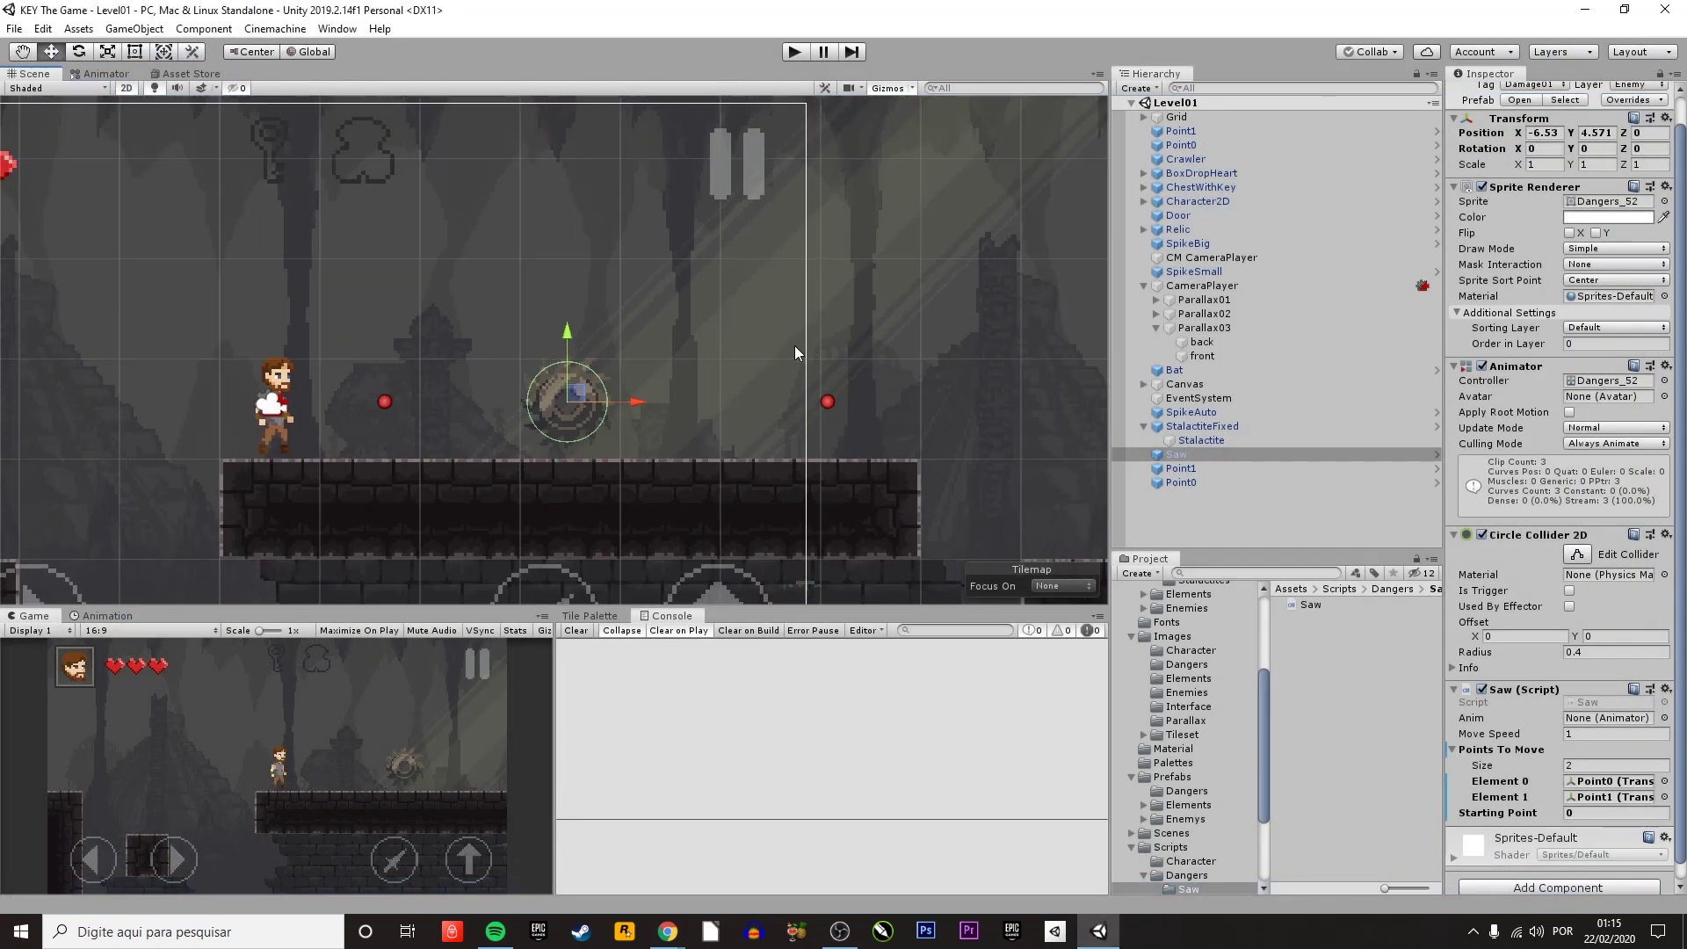
pyautogui.click(798, 55)
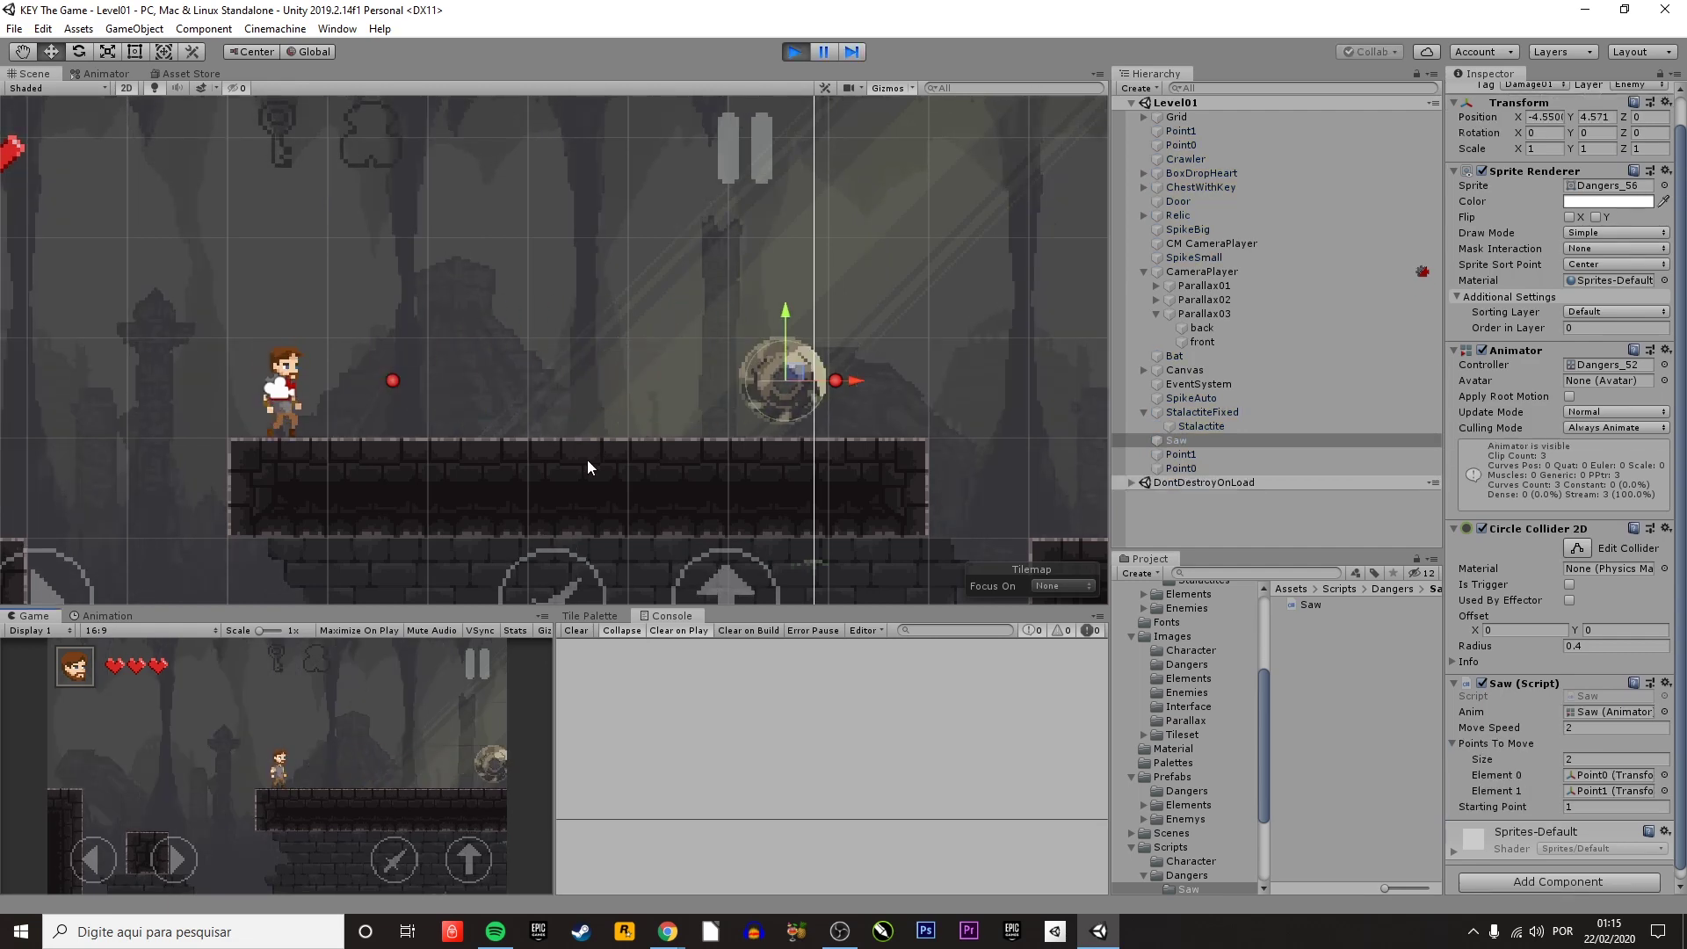
pyautogui.hotkey('ctrl', 'p')
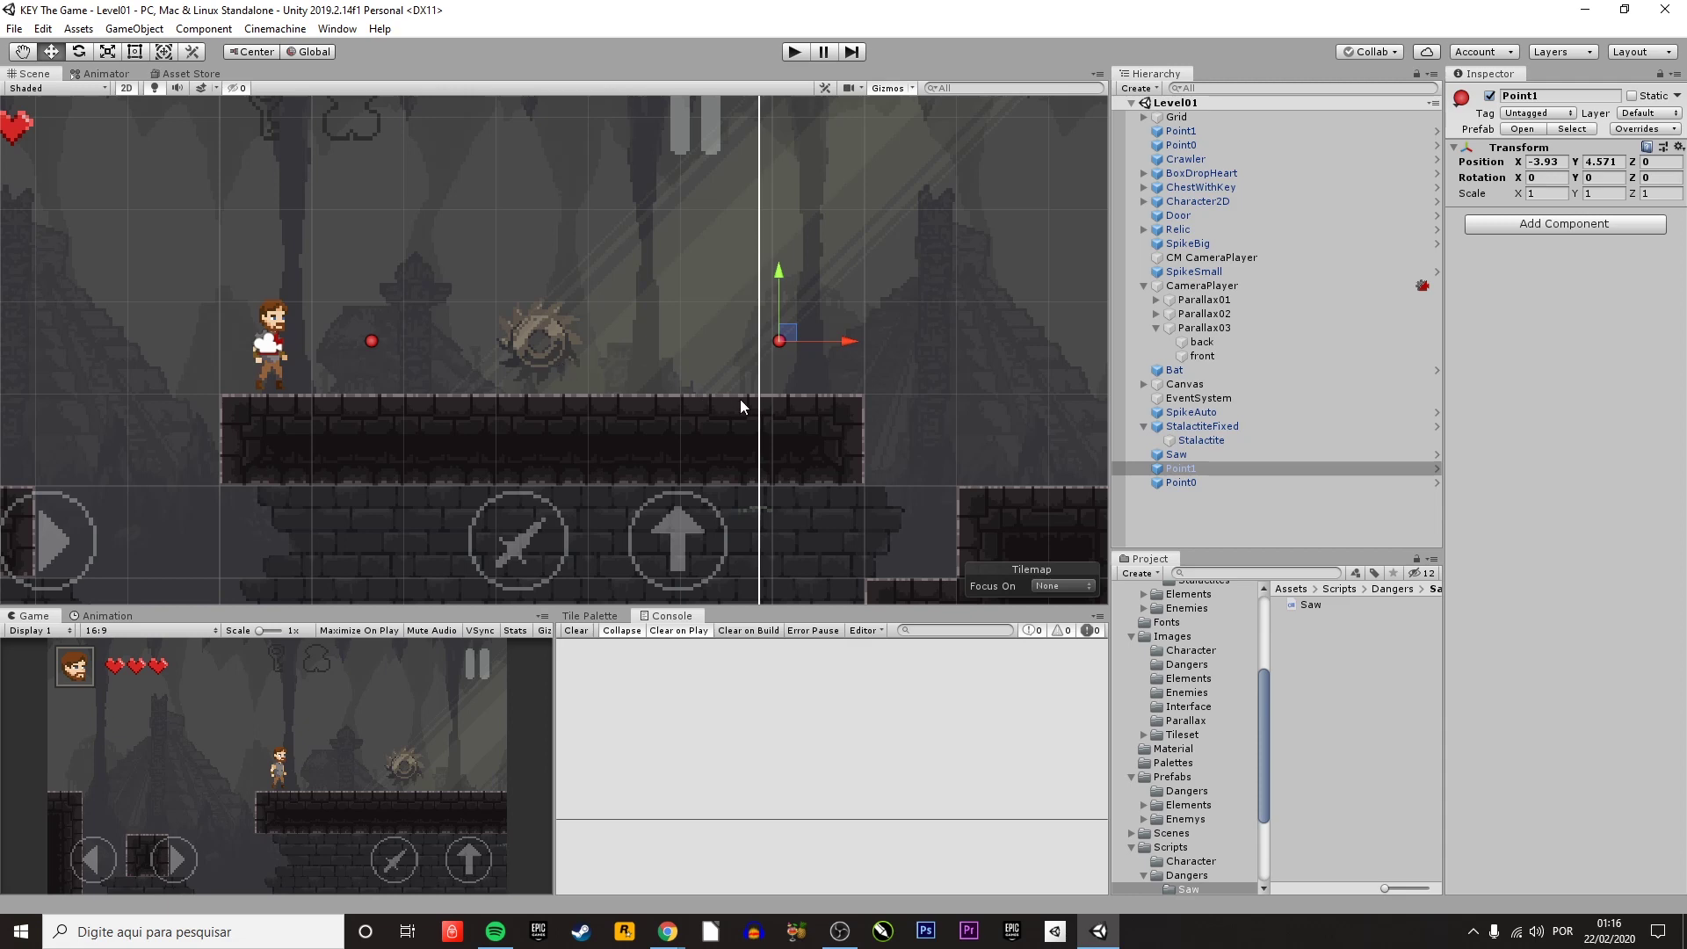
# - Frame the platform and drag Point0 left to about X -10.6
pyautogui.click(1178, 456)
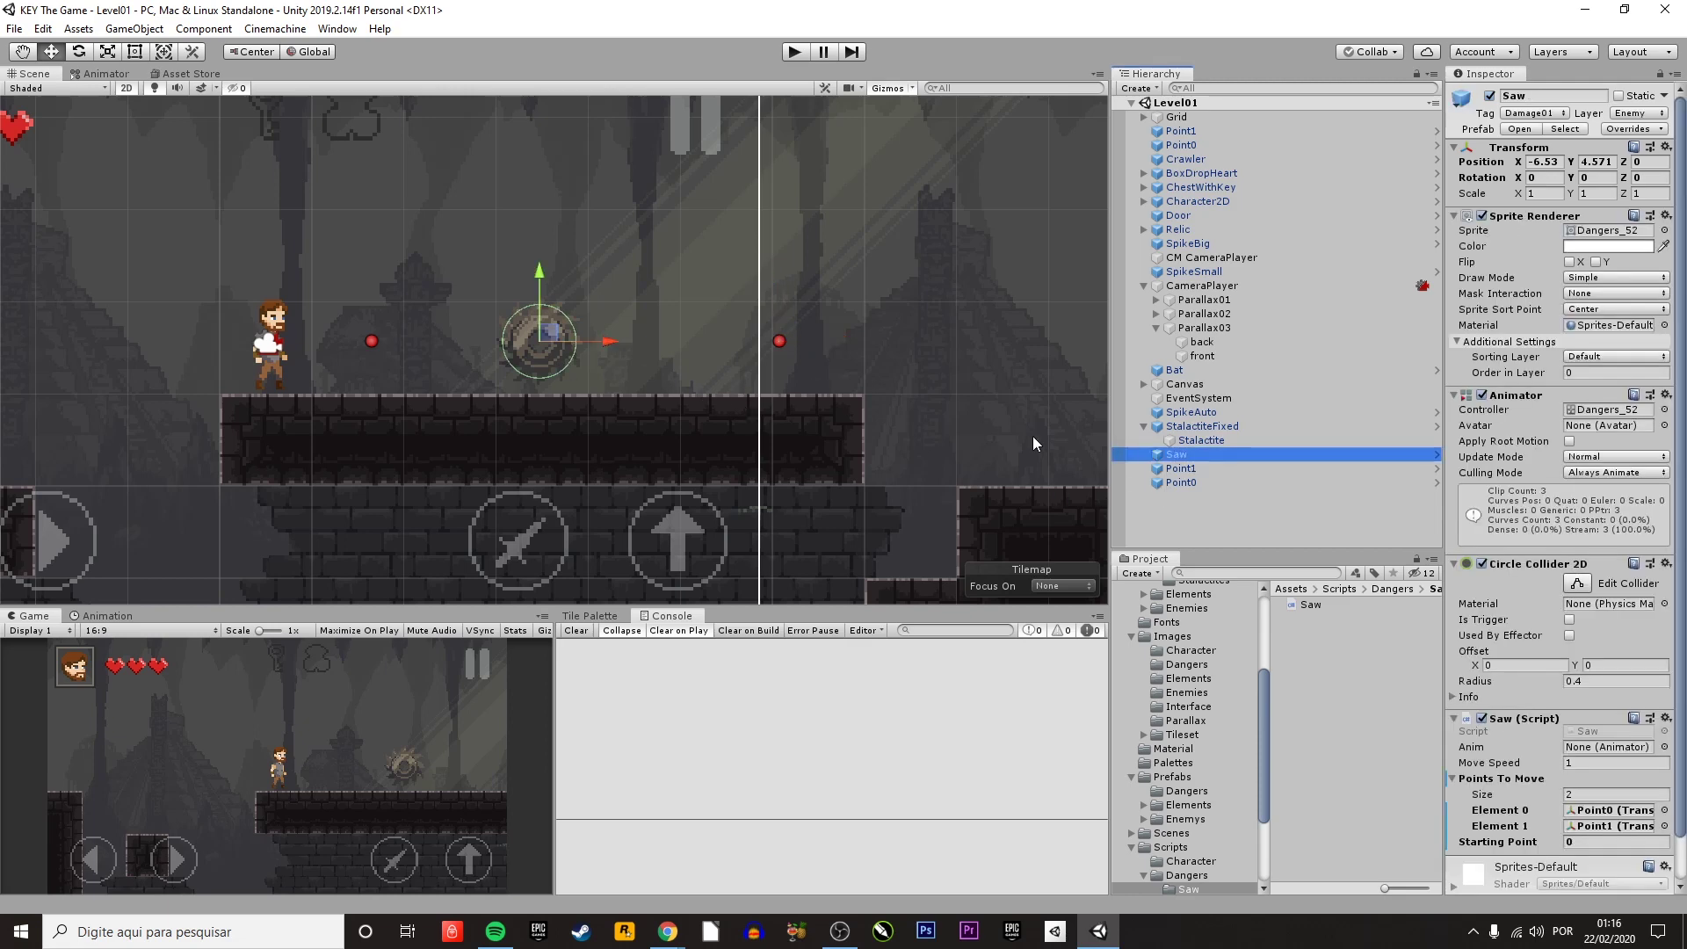
pyautogui.scroll(-1, 1556, 528)
pyautogui.scroll(-2, 771, 479)
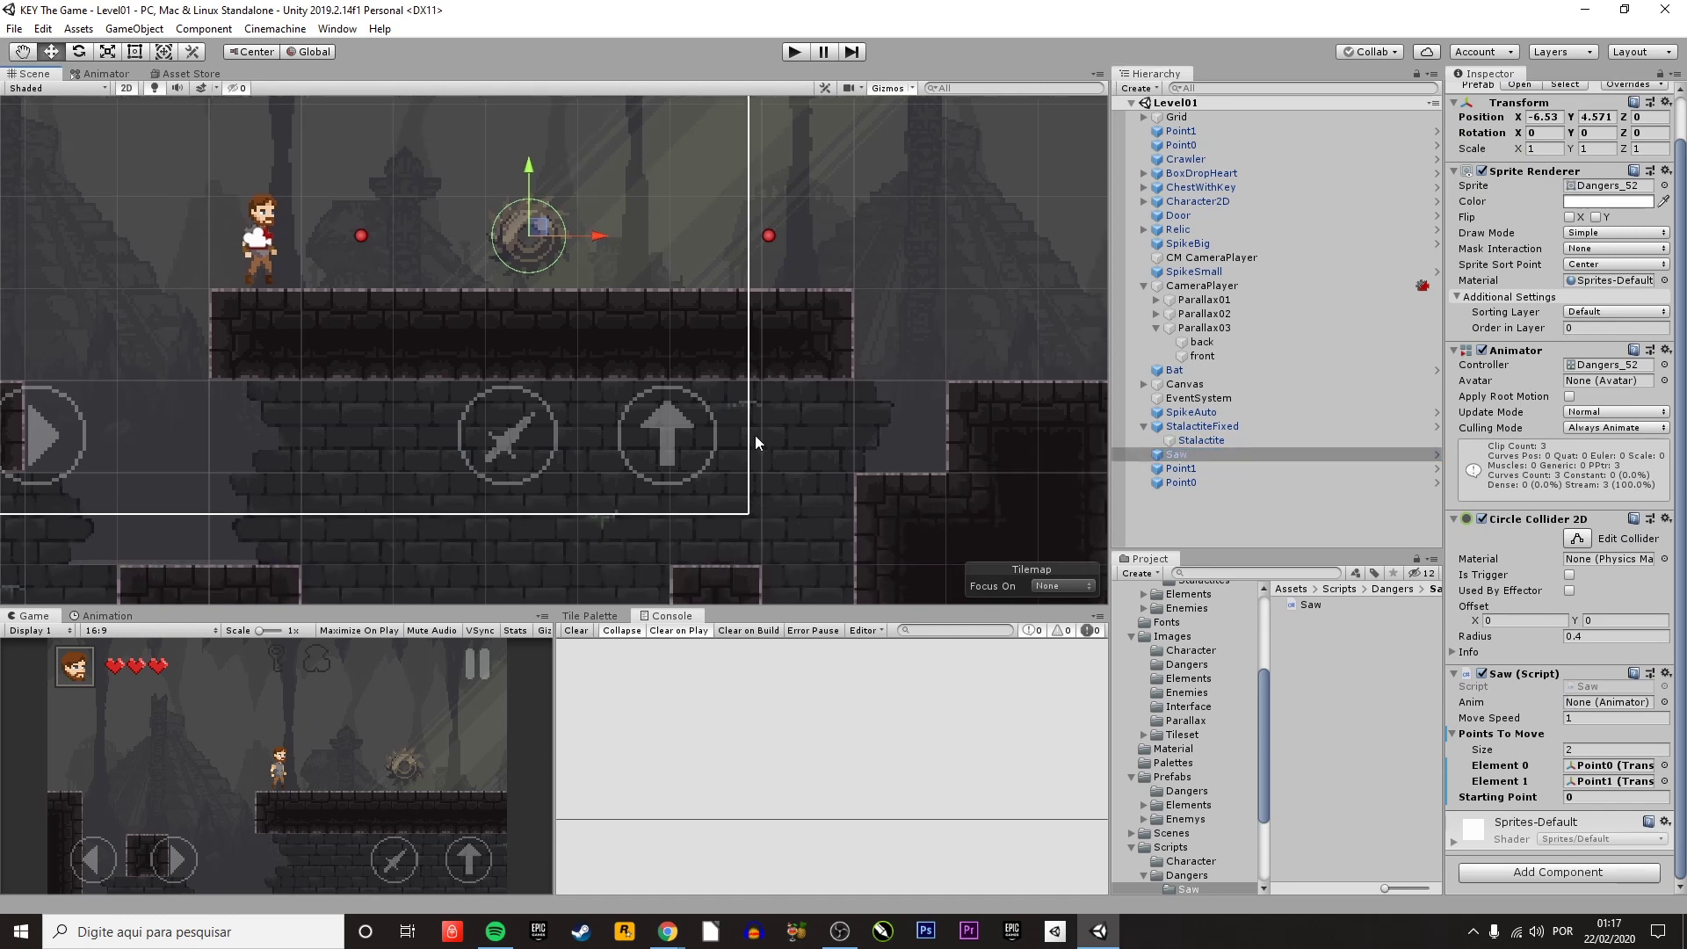
pyautogui.moveTo(693, 293); pyautogui.dragTo(558, 399, button='middle')
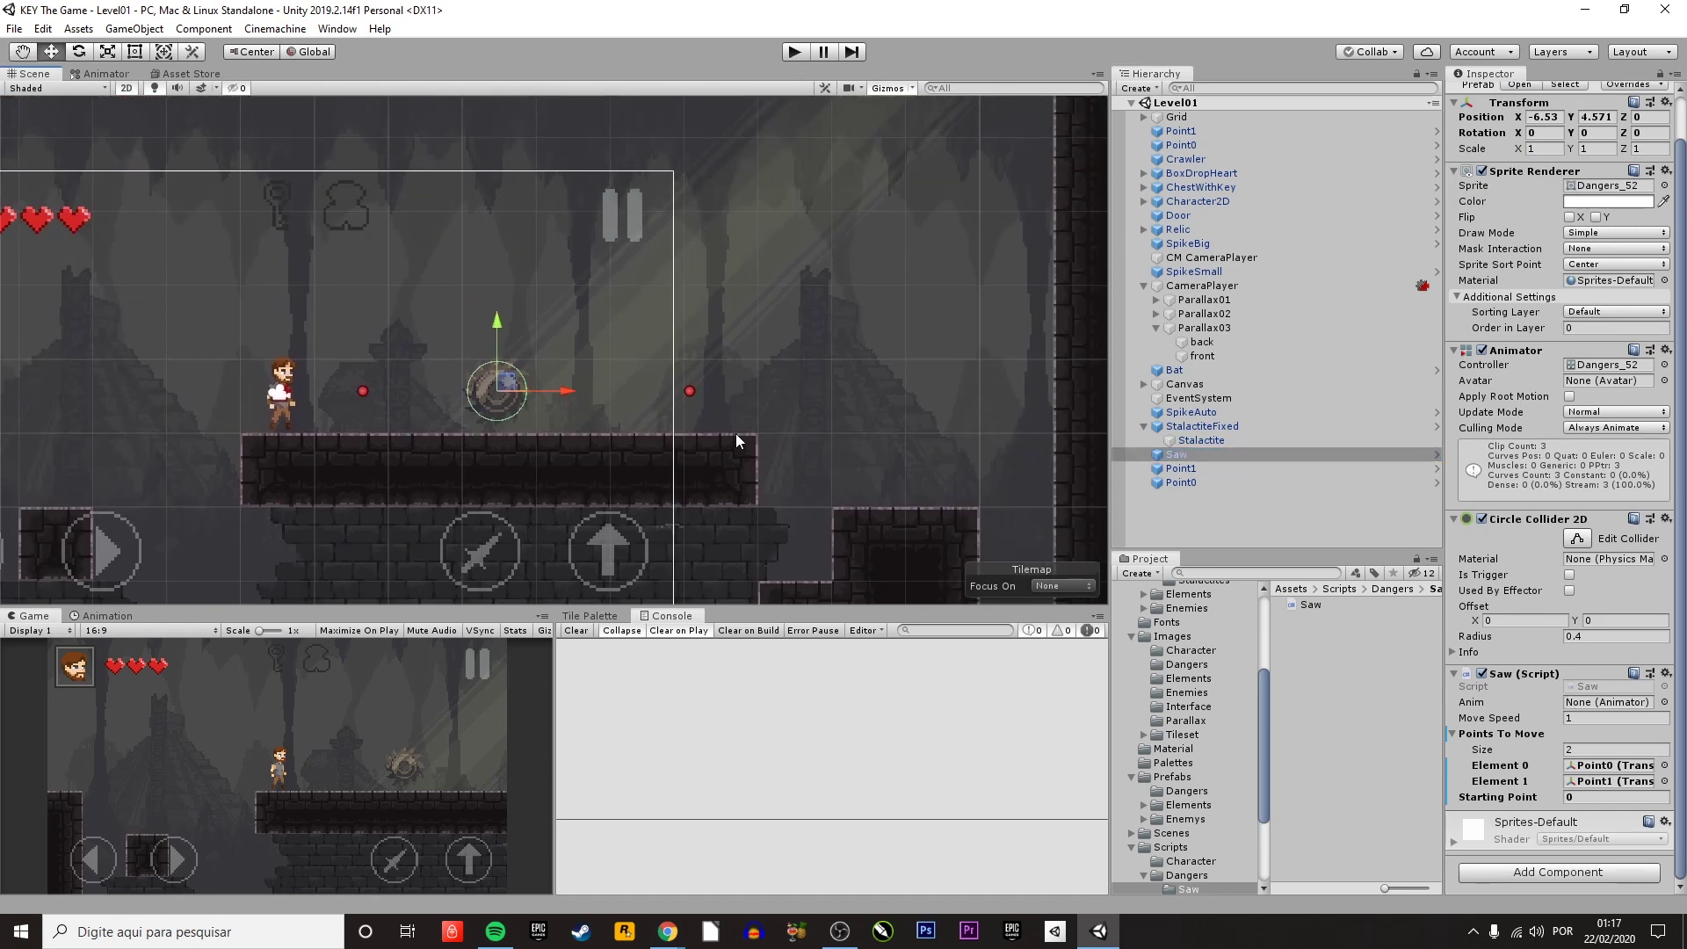
pyautogui.scroll(2, 598, 446)
pyautogui.moveTo(292, 380); pyautogui.dragTo(505, 350, button='middle')
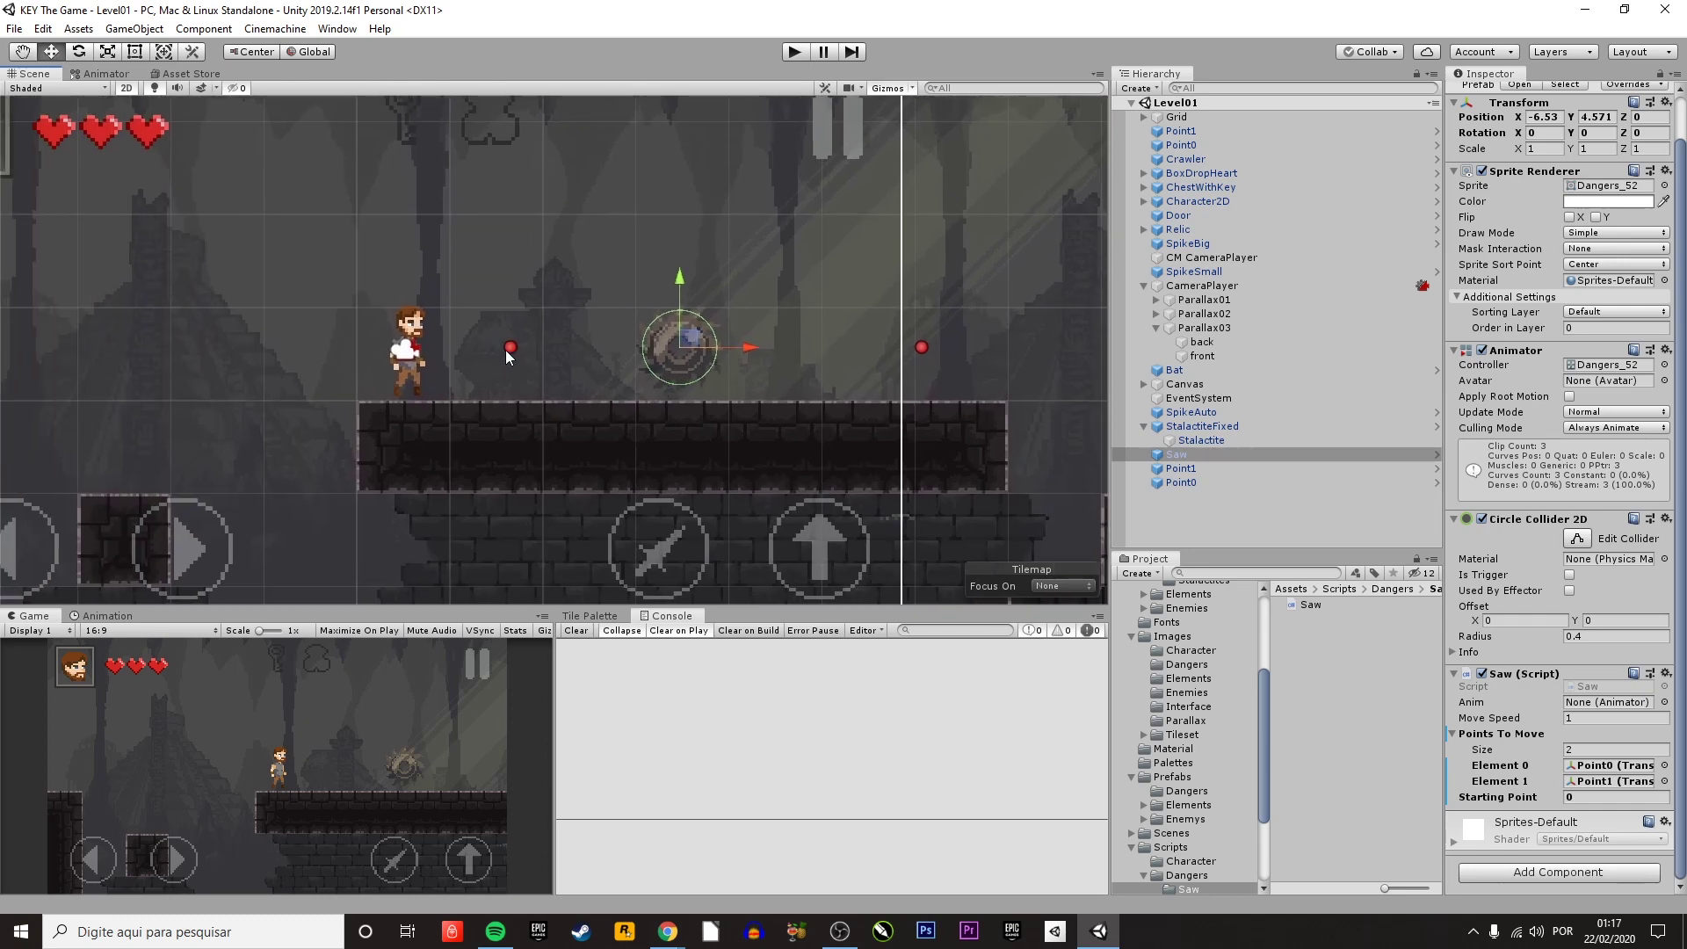
pyautogui.click(512, 349)
pyautogui.moveTo(577, 350); pyautogui.dragTo(370, 351)
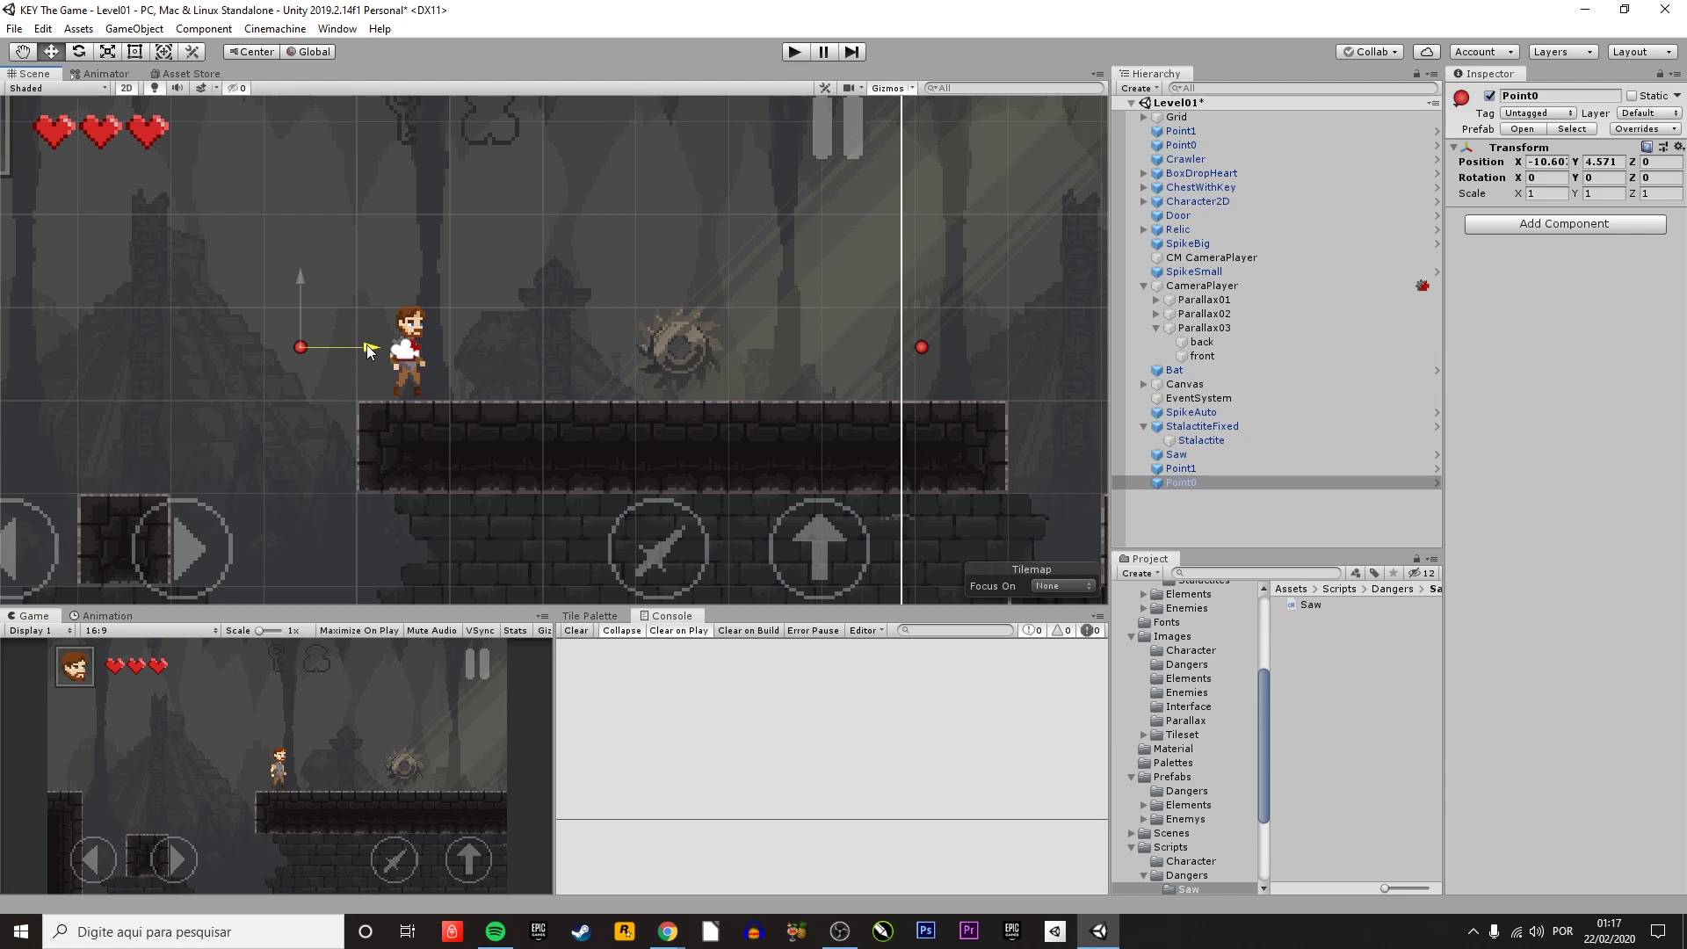
# - Move Point1 right to the platform's right end
pyautogui.click(921, 346)
pyautogui.moveTo(976, 346); pyautogui.dragTo(909, 341, button='middle')
pyautogui.moveTo(909, 341); pyautogui.dragTo(1074, 344)
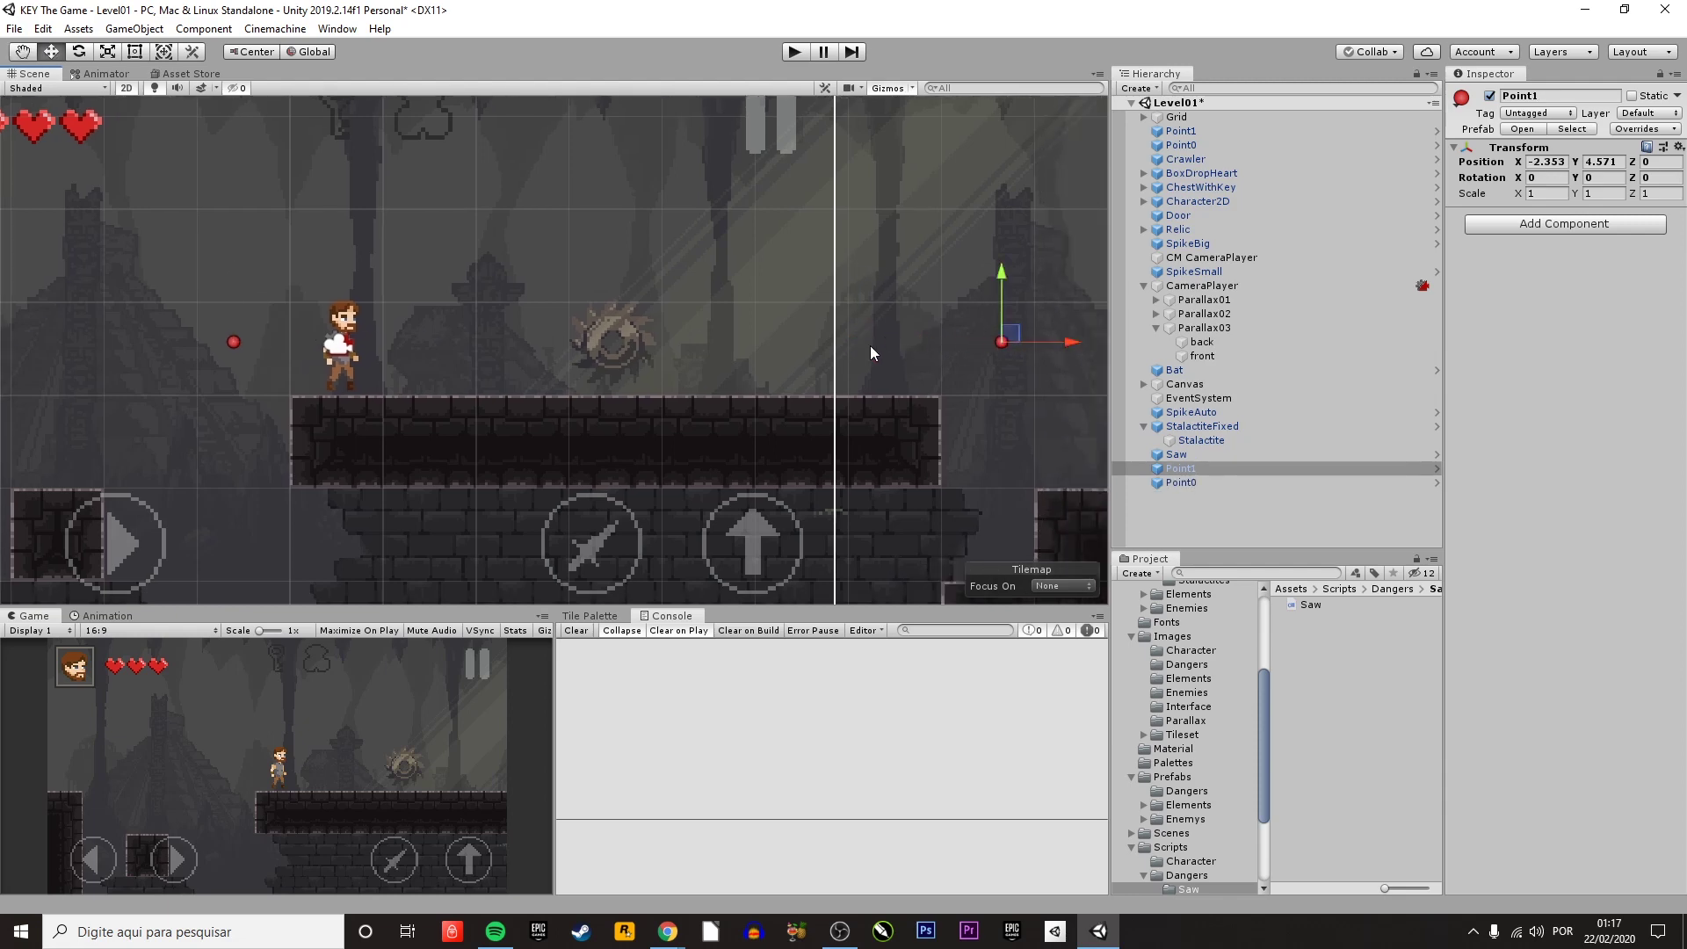
pyautogui.moveTo(967, 409); pyautogui.dragTo(972, 362, button='middle')
# - Duplicate Point1 twice, naming the copies Point2 and Point3
pyautogui.click(1177, 469)
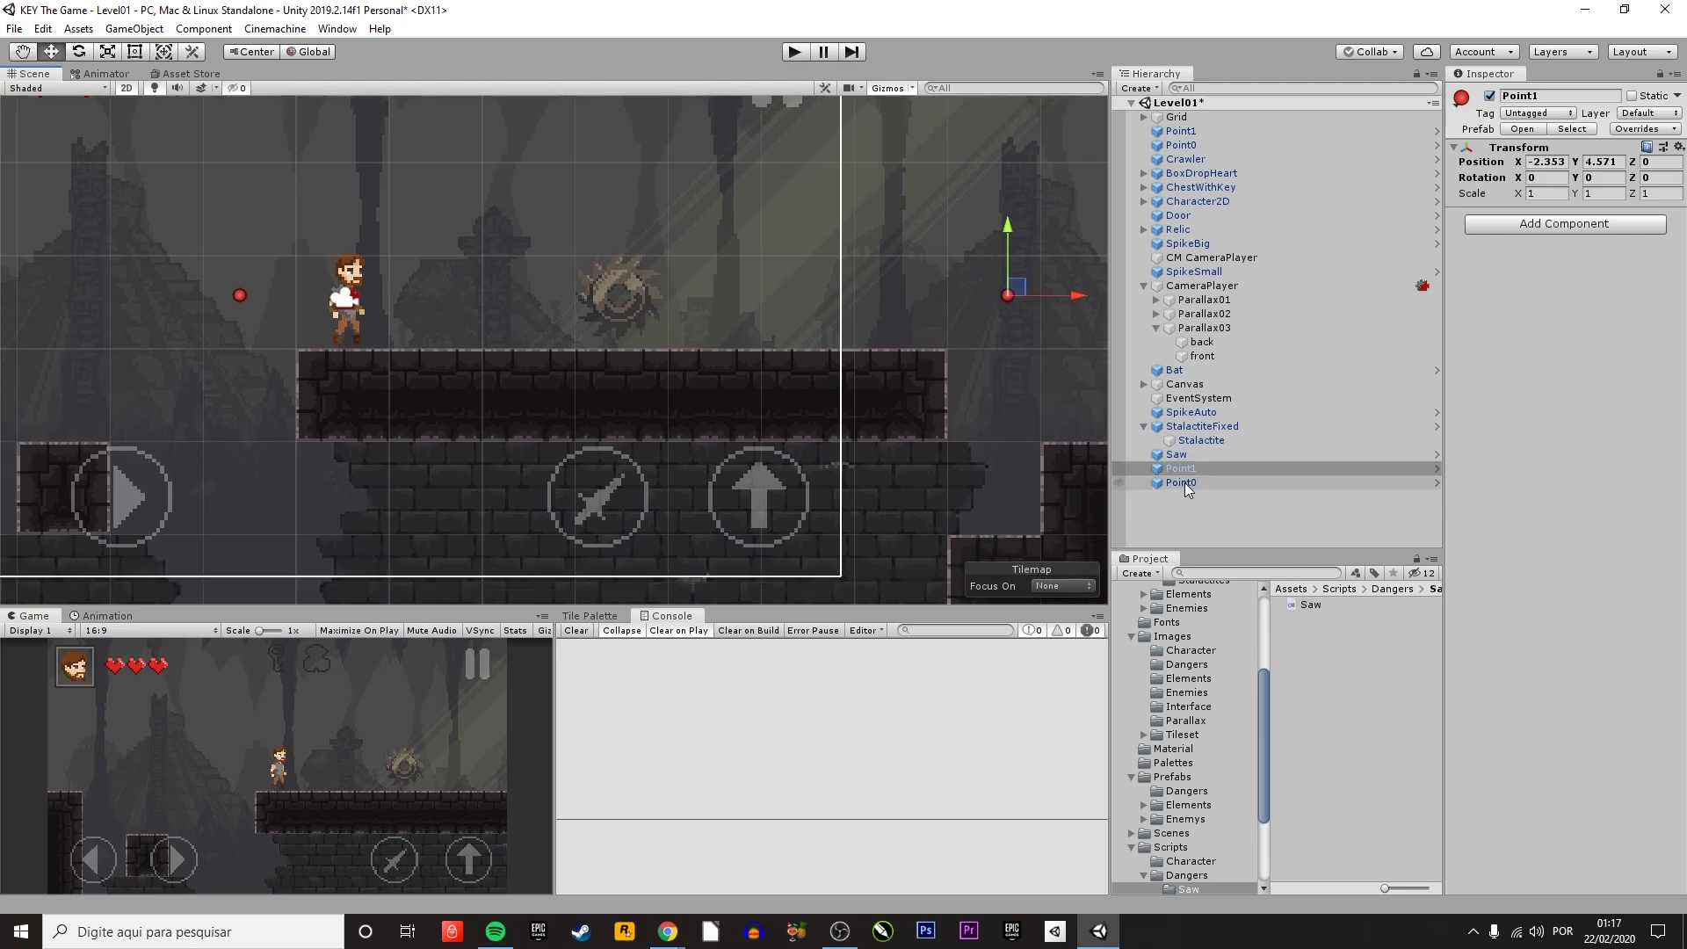
pyautogui.hotkey('ctrl', 'd')
pyautogui.click(1199, 496)
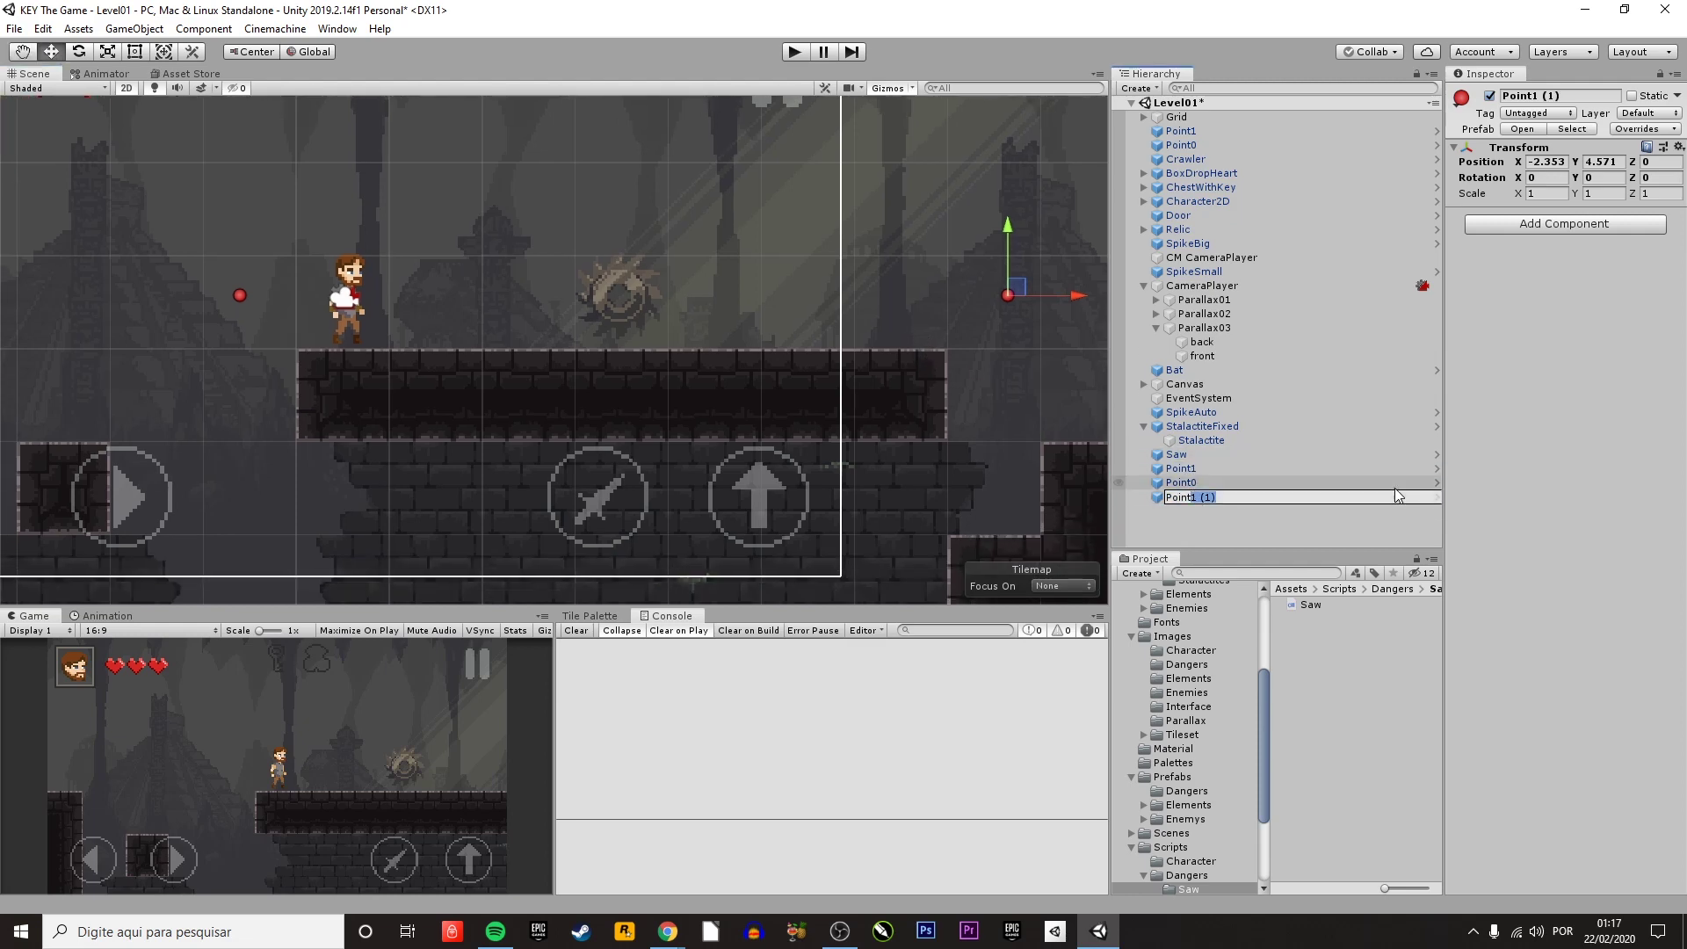
pyautogui.write('2')
pyautogui.press('Return')
pyautogui.hotkey('ctrl', 'd')
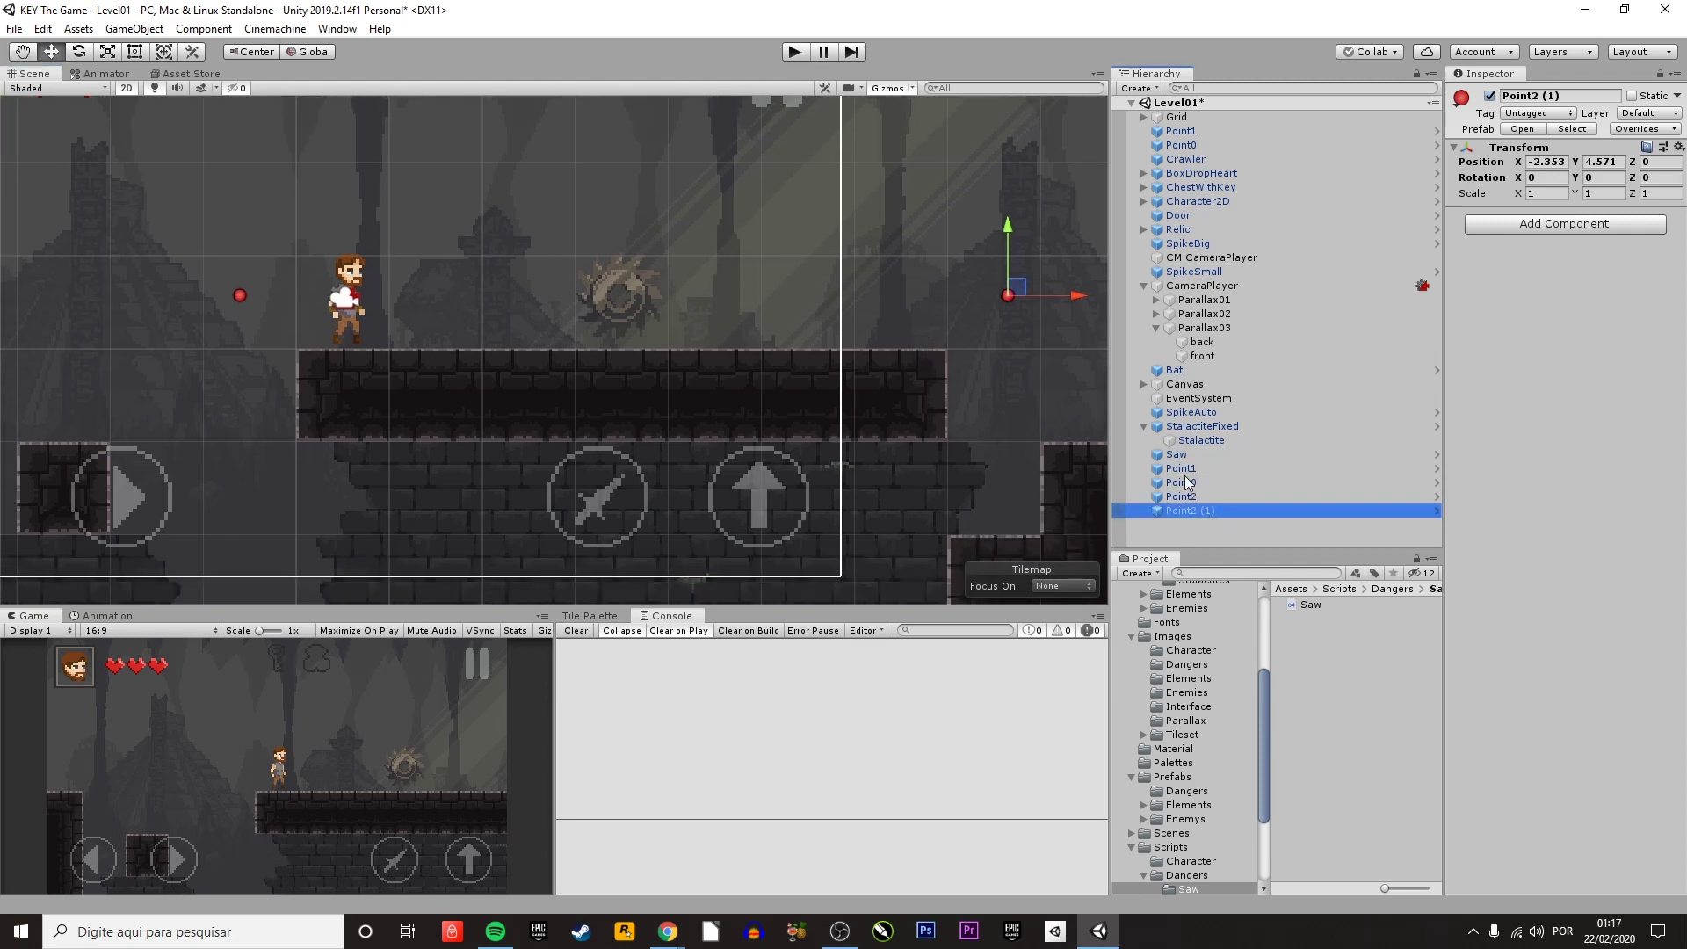
pyautogui.click(1190, 511)
pyautogui.write('Point3')
pyautogui.press('Return')
# - Place Point3 and Point2 below the platform at Y about 2.2 and save the scene
pyautogui.moveTo(1017, 287); pyautogui.dragTo(251, 514)
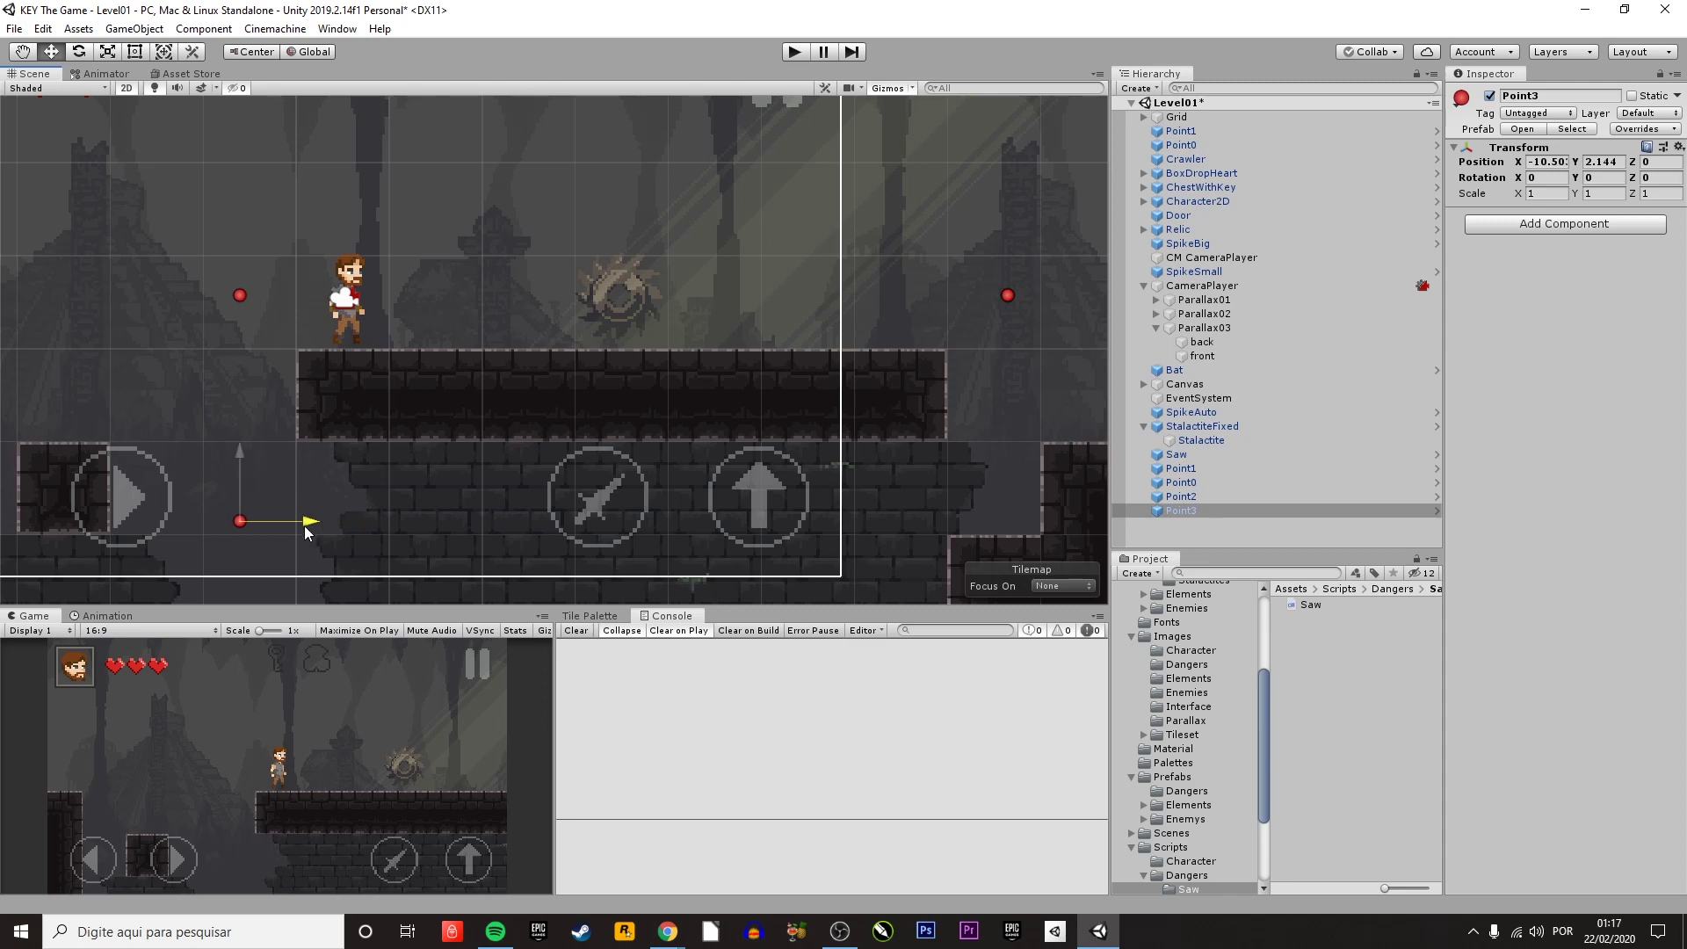
pyautogui.click(1182, 496)
pyautogui.moveTo(1002, 220); pyautogui.dragTo(1039, 439)
pyautogui.hotkey('ctrl', 's')
pyautogui.click(1177, 454)
pyautogui.scroll(-2, 1579, 748)
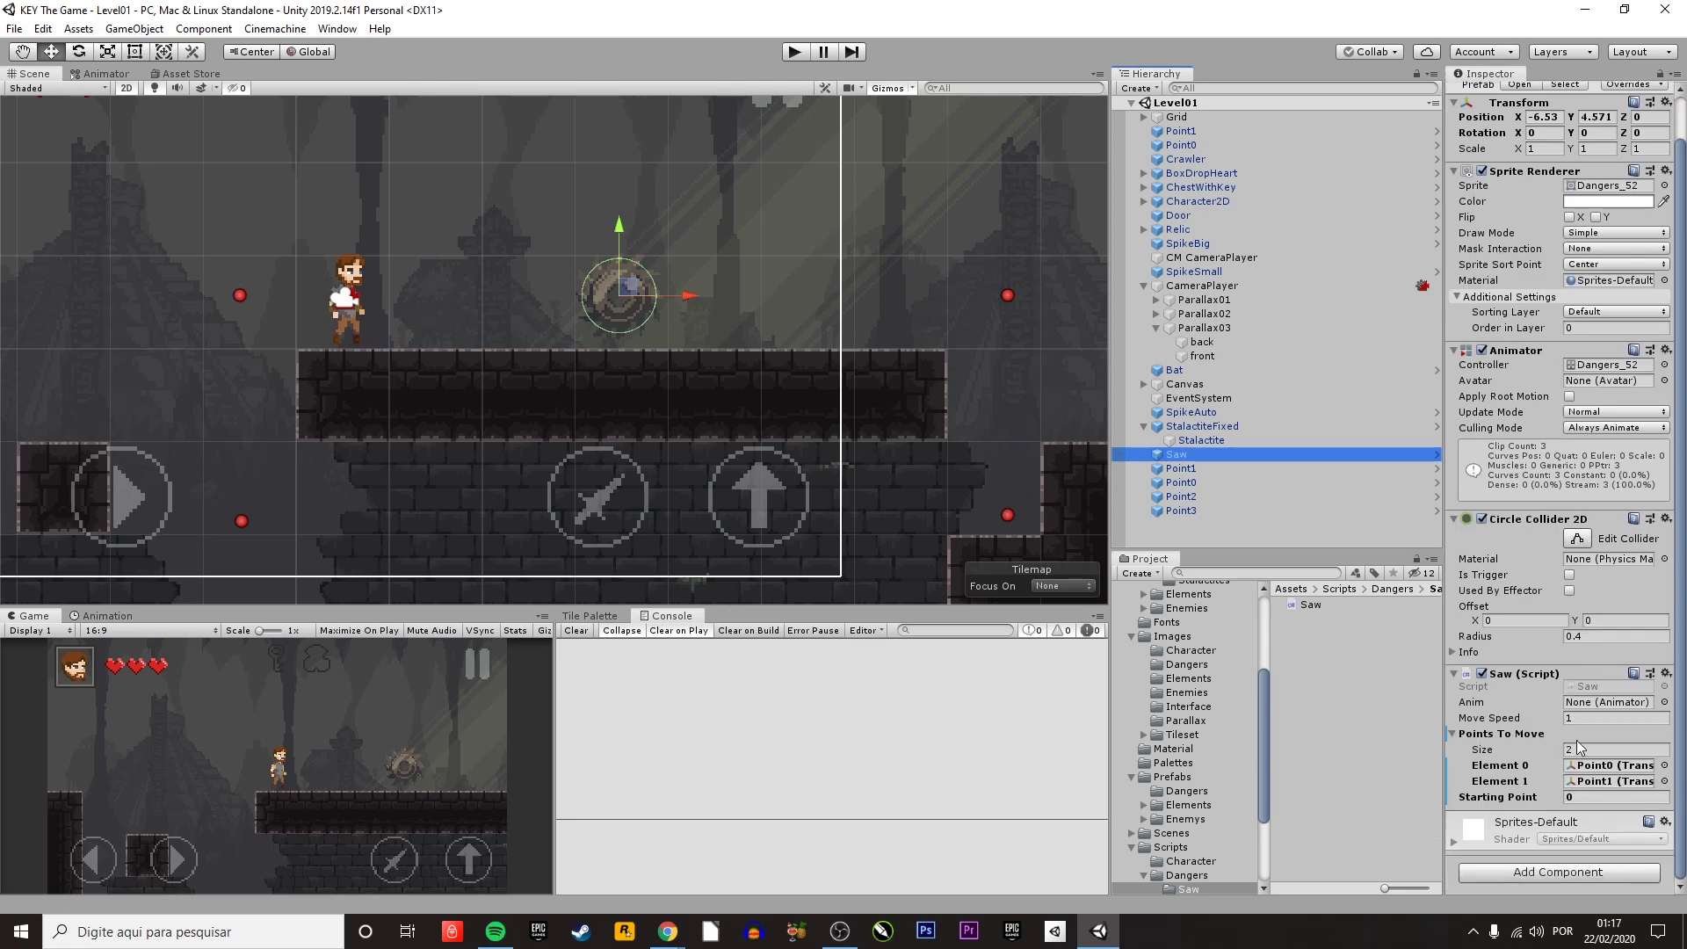
# - Set the saw's Points To Move size to 4, assign Point0–Point3 to Elements 0–3, and play
pyautogui.click(1582, 749)
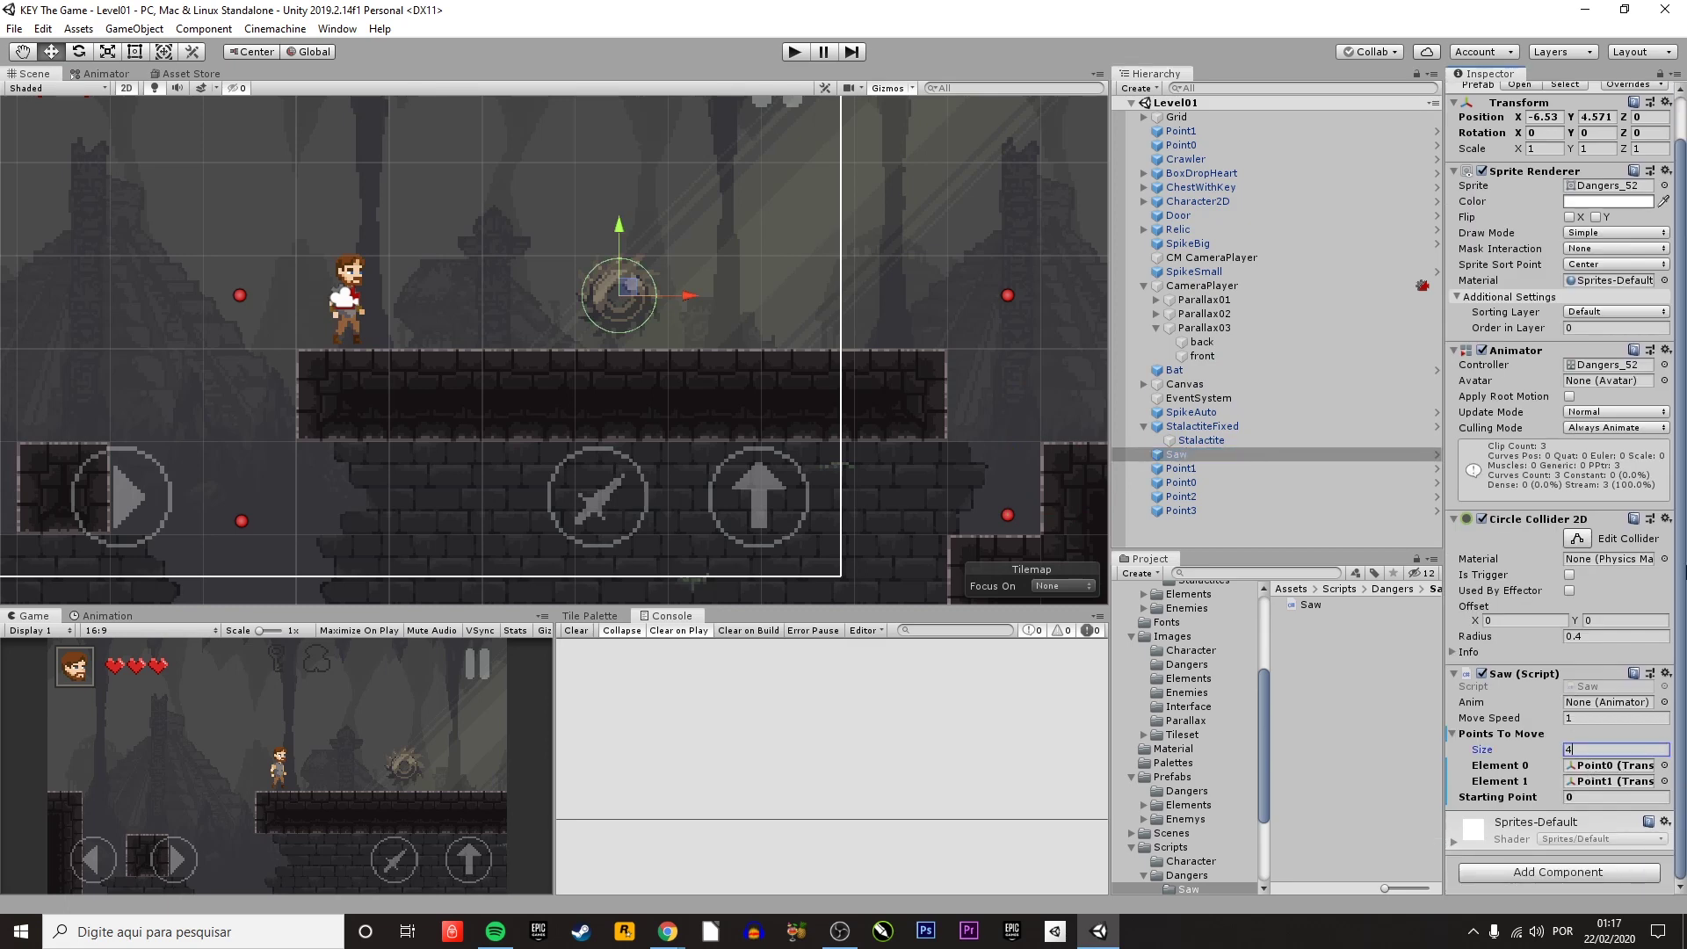
pyautogui.press('Return')
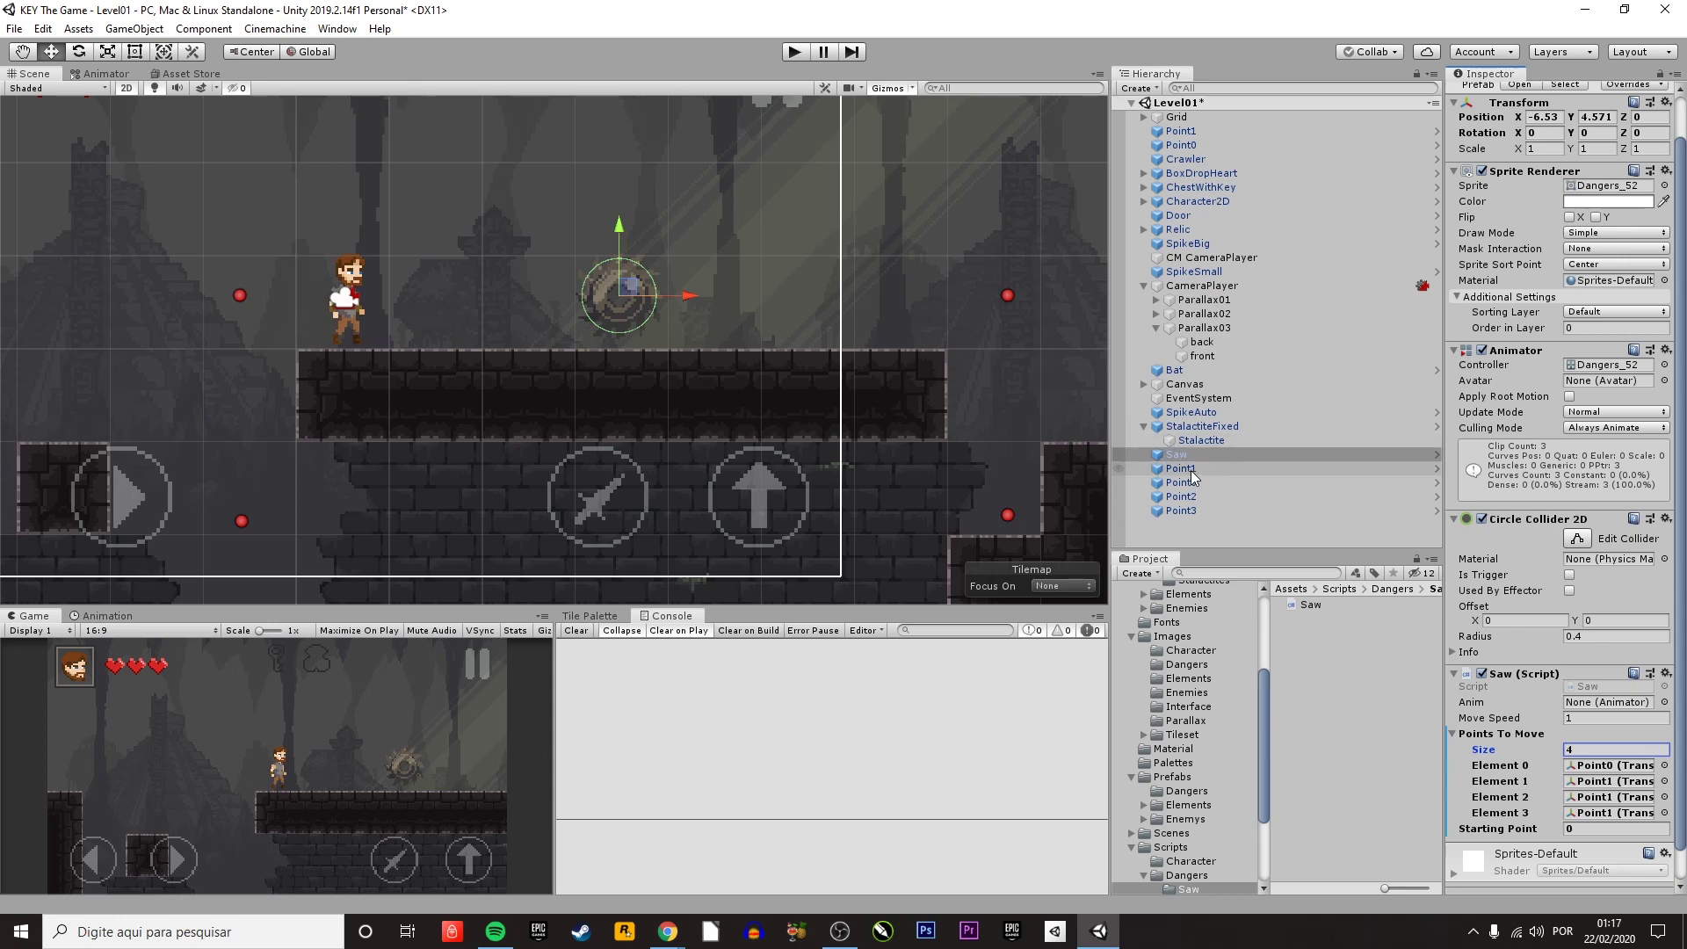
pyautogui.moveTo(1192, 483); pyautogui.dragTo(1597, 773)
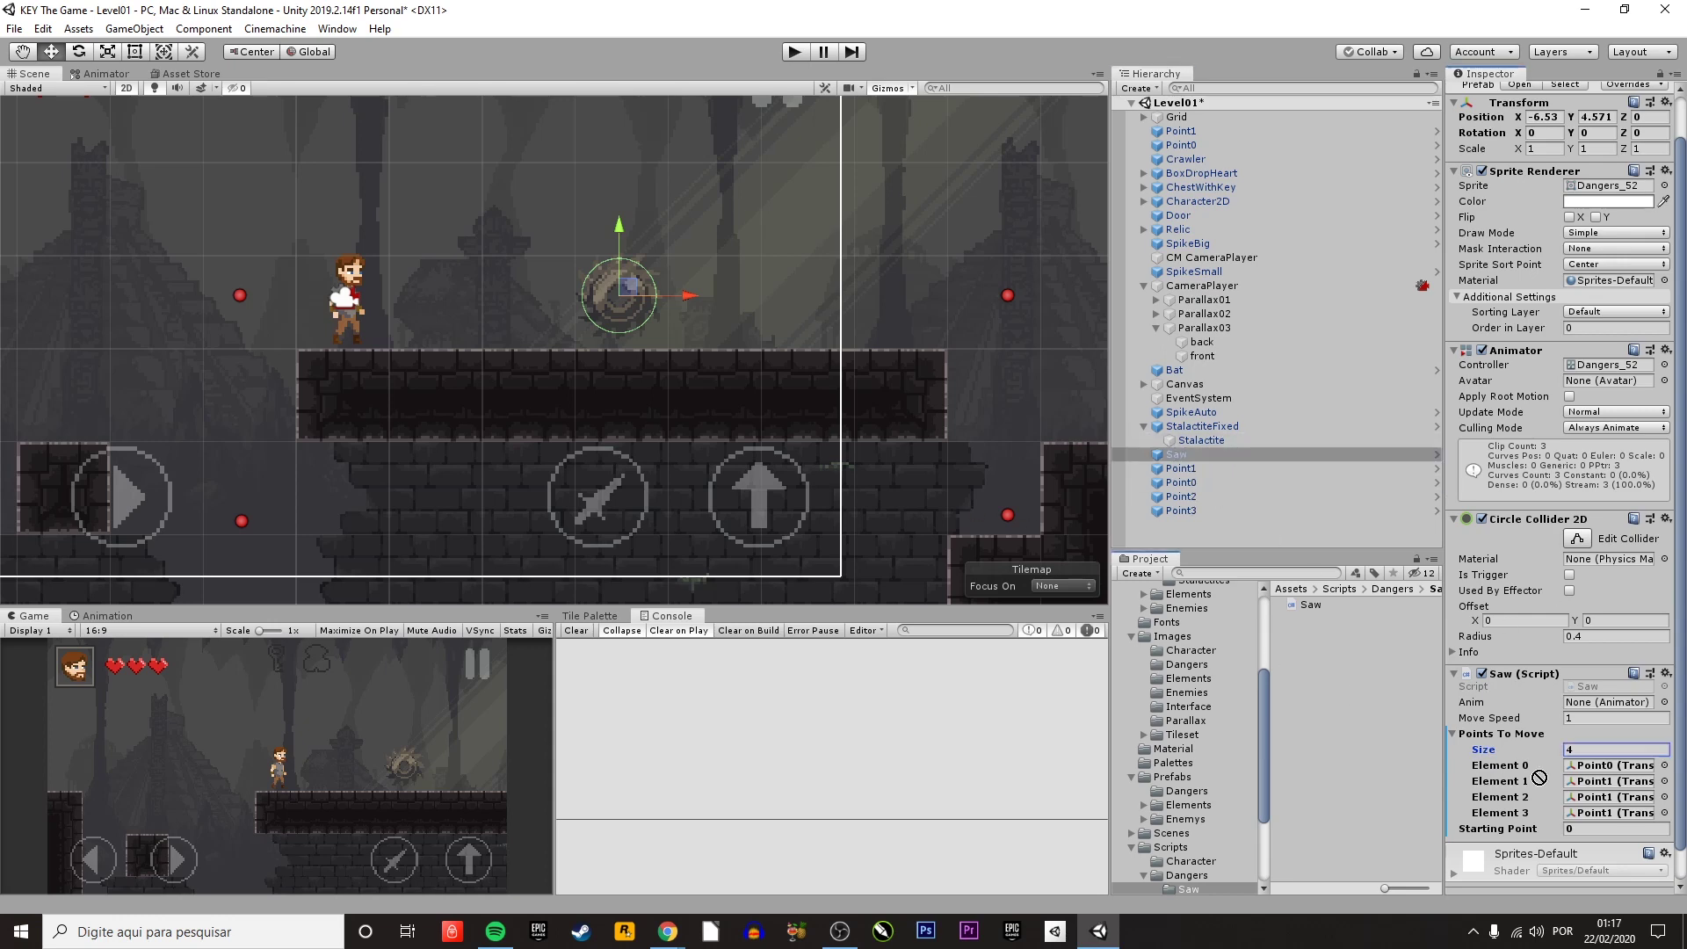
pyautogui.click(1195, 473)
pyautogui.moveTo(1196, 474); pyautogui.dragTo(1624, 777)
pyautogui.moveTo(1615, 785); pyautogui.dragTo(1615, 785)
pyautogui.moveTo(1209, 500); pyautogui.dragTo(1591, 805)
pyautogui.moveTo(1202, 511); pyautogui.dragTo(1593, 822)
pyautogui.scroll(-1, 759, 318)
pyautogui.scroll(-1, 759, 318)
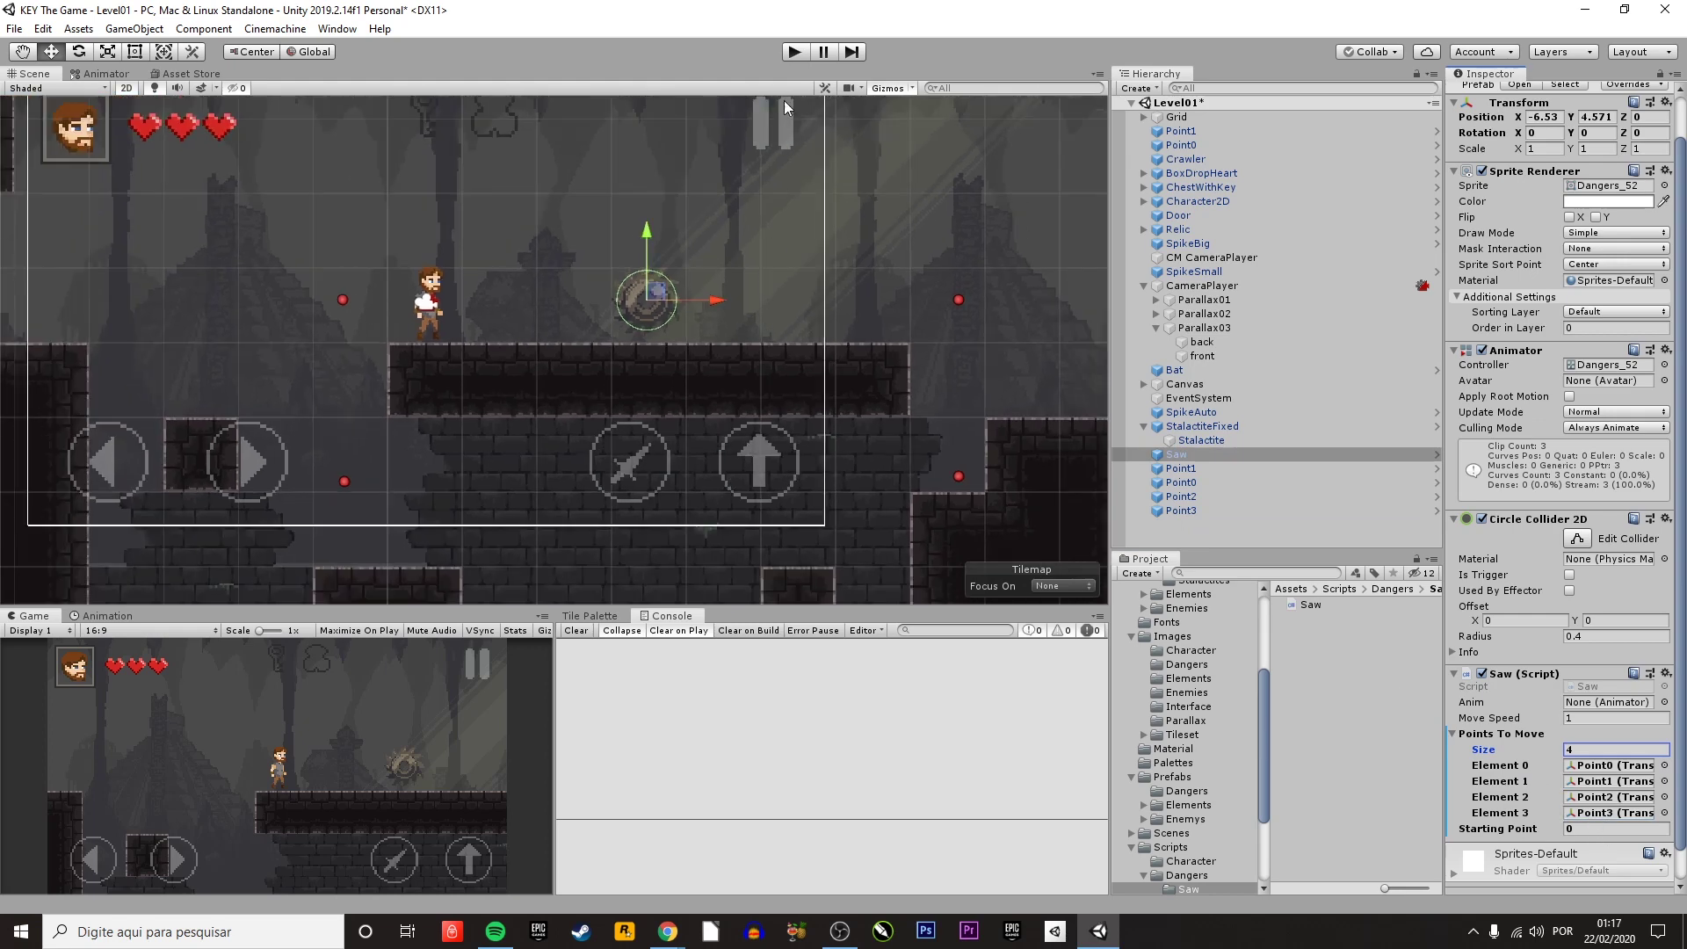
pyautogui.click(792, 52)
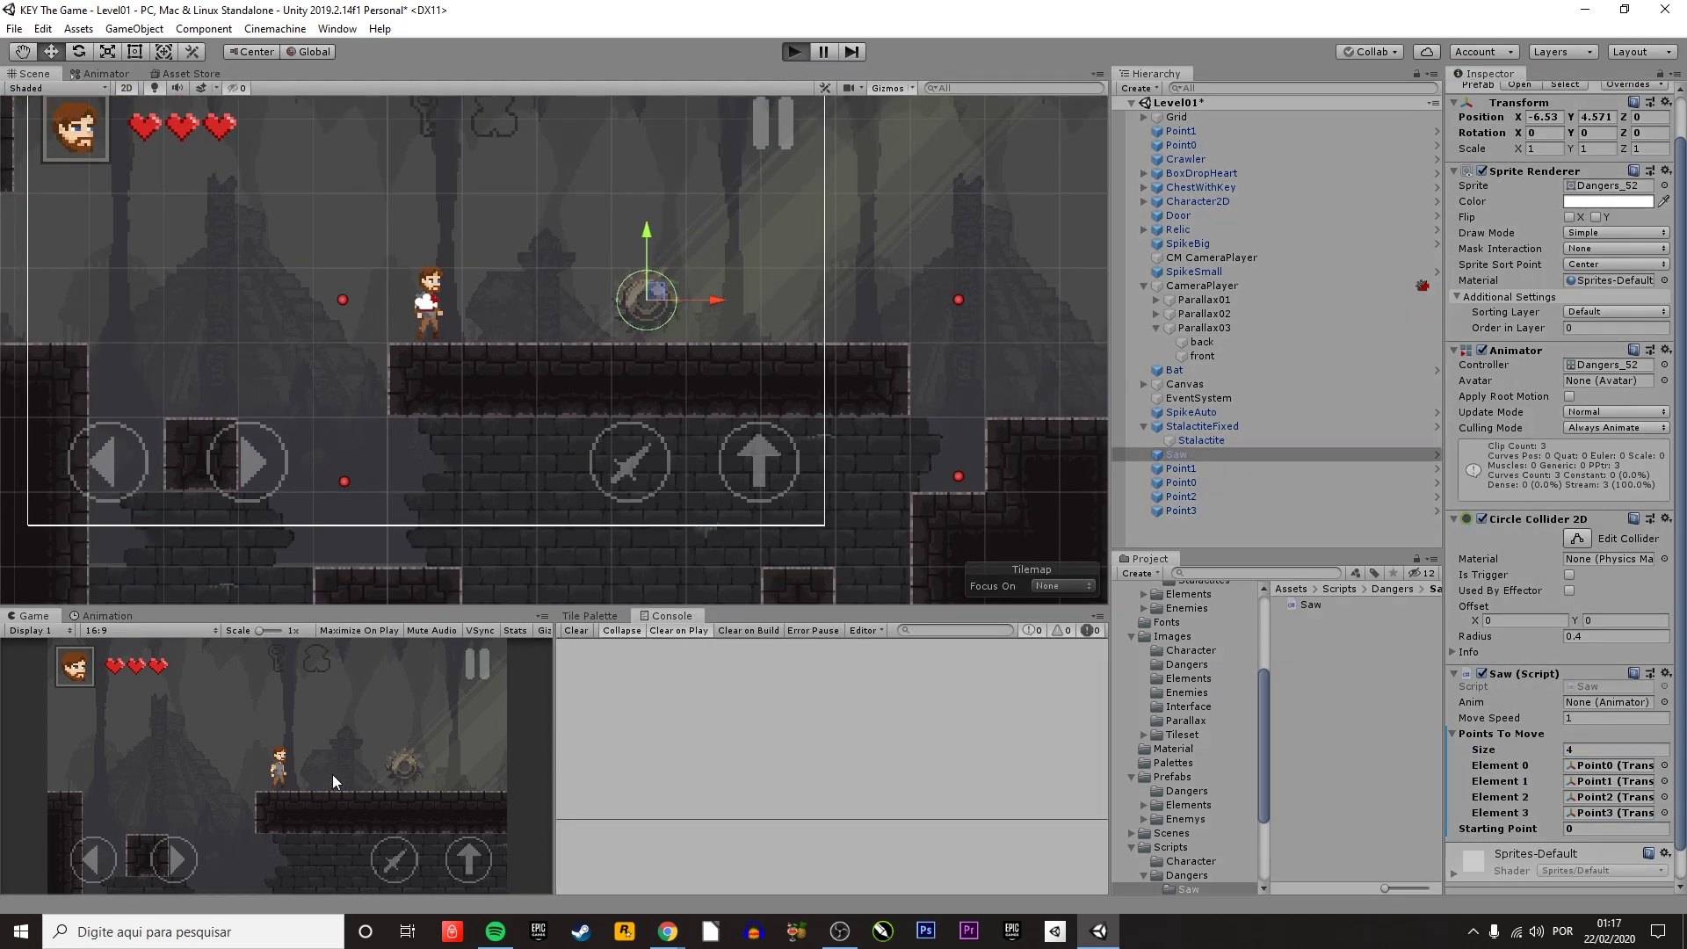
pyautogui.press('Right')
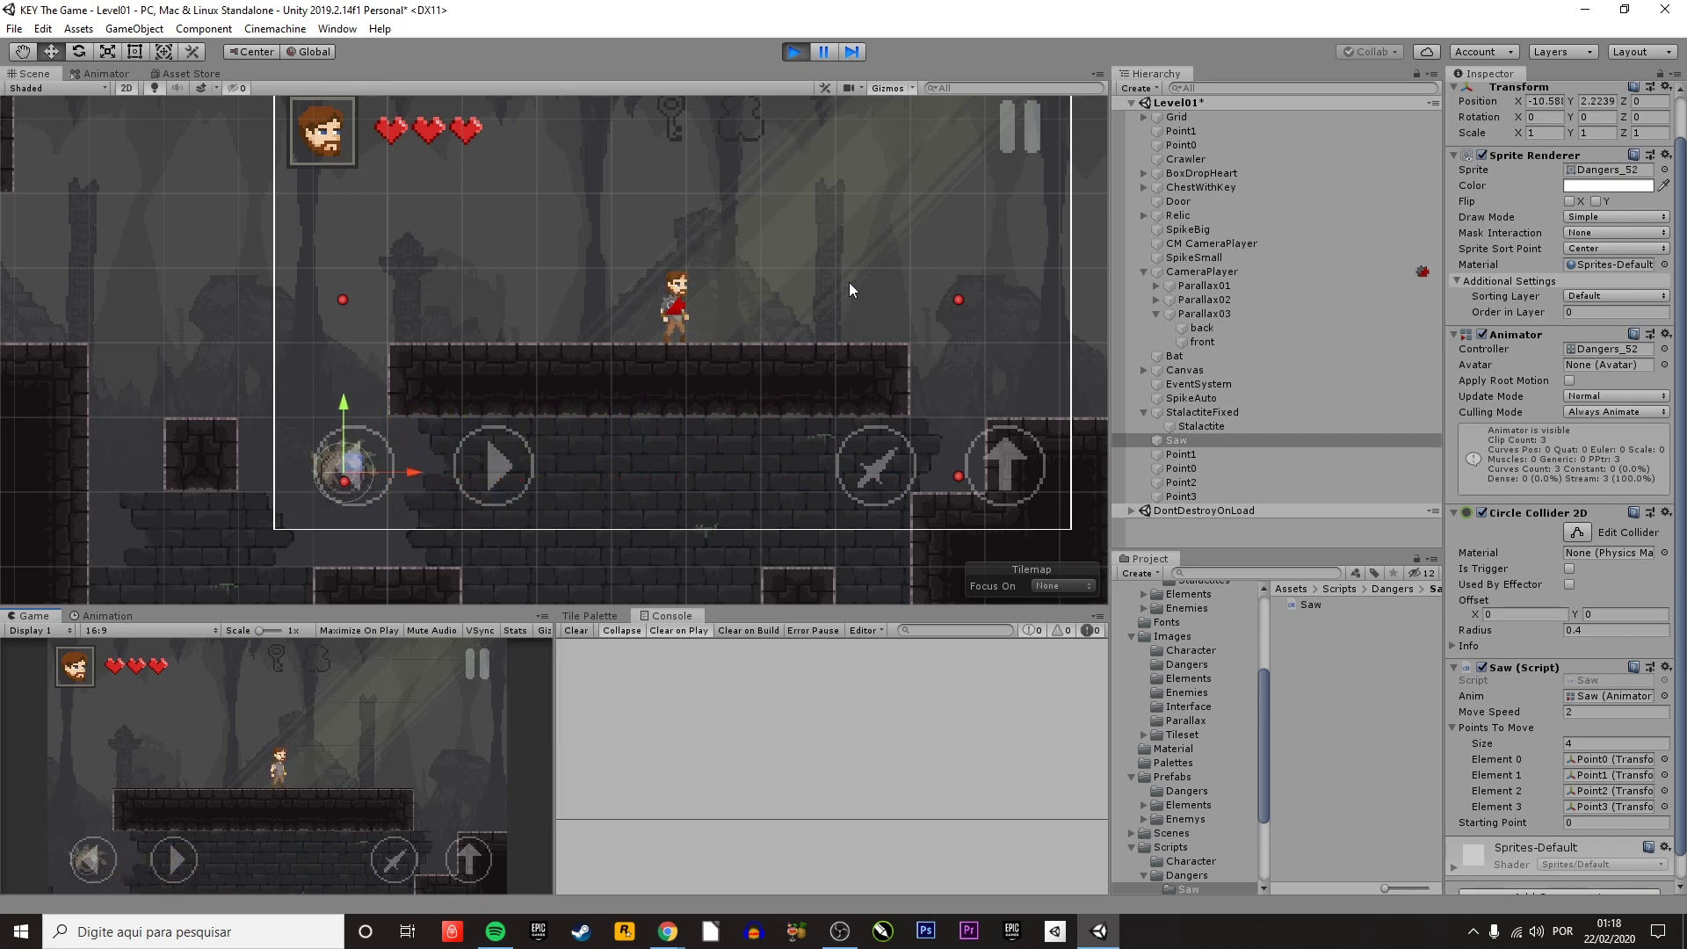
pyautogui.click(959, 299)
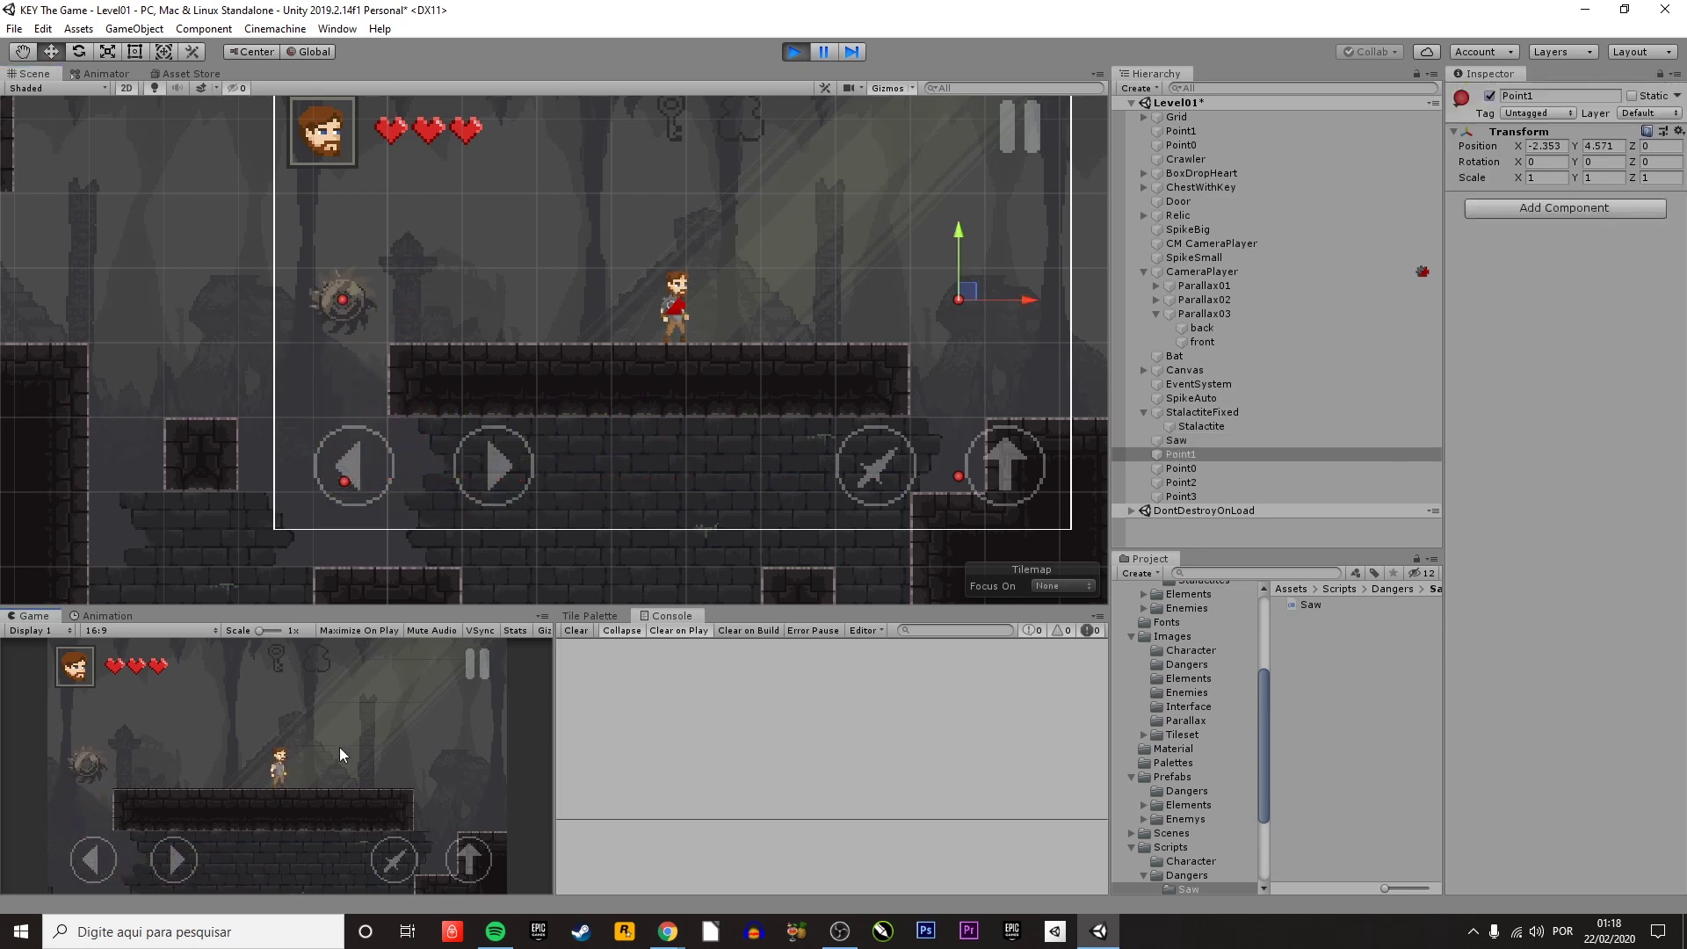
pyautogui.press('Left')
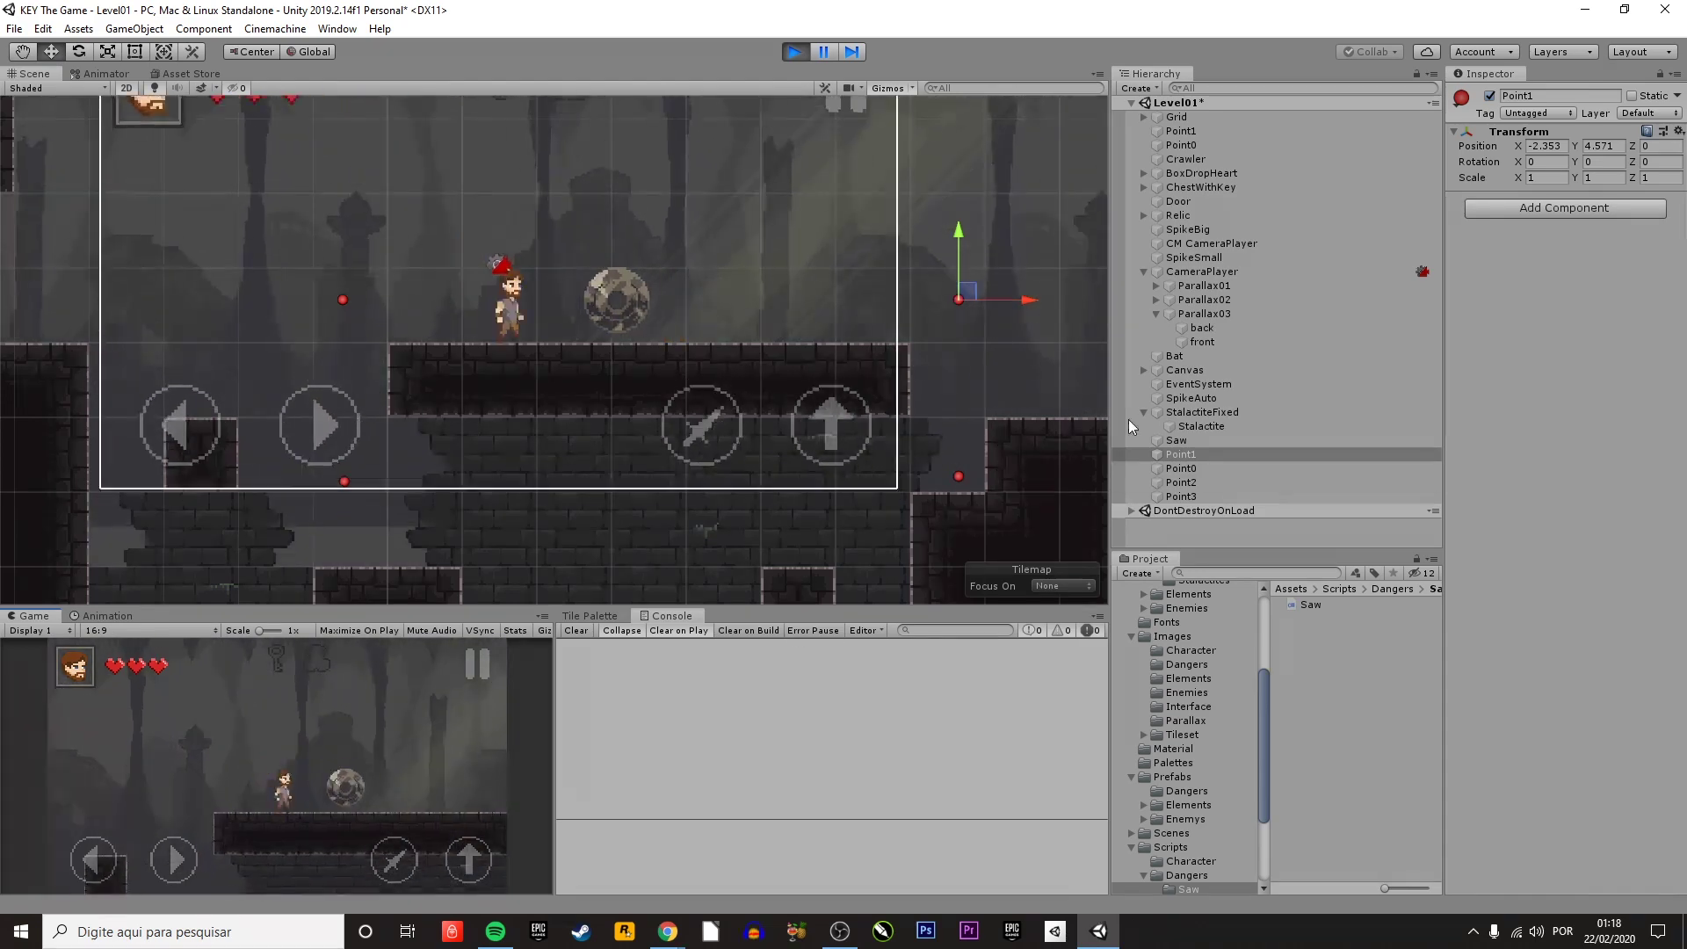
pyautogui.moveTo(967, 291); pyautogui.dragTo(914, 335)
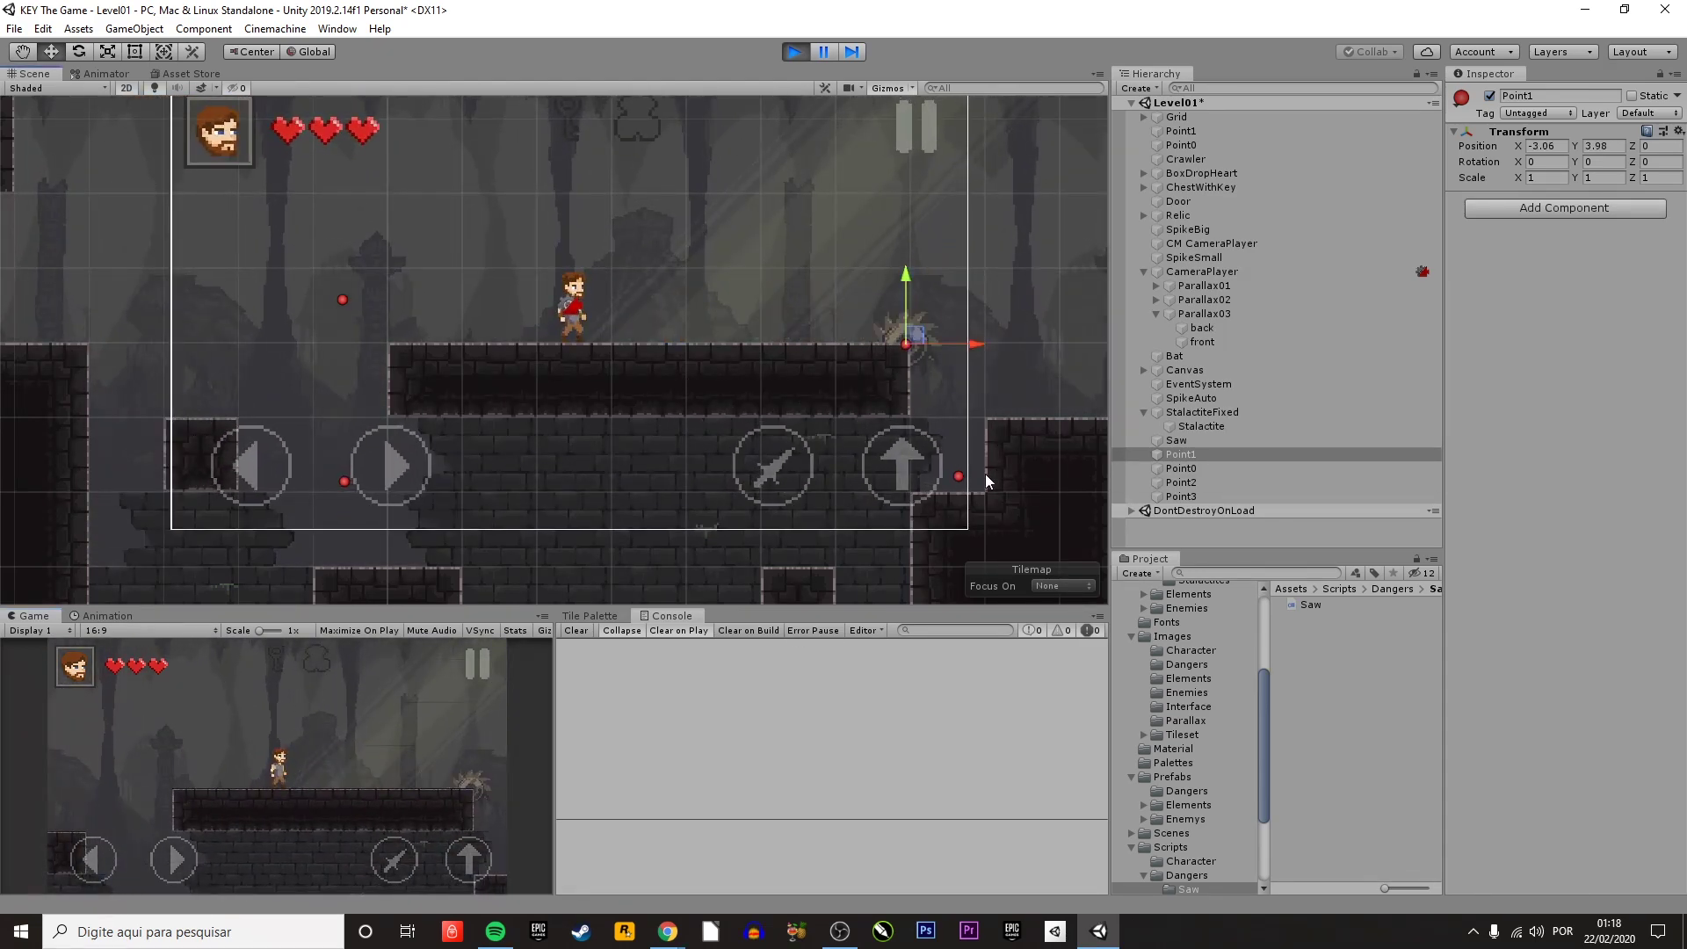
pyautogui.click(959, 477)
pyautogui.moveTo(967, 468); pyautogui.dragTo(910, 412)
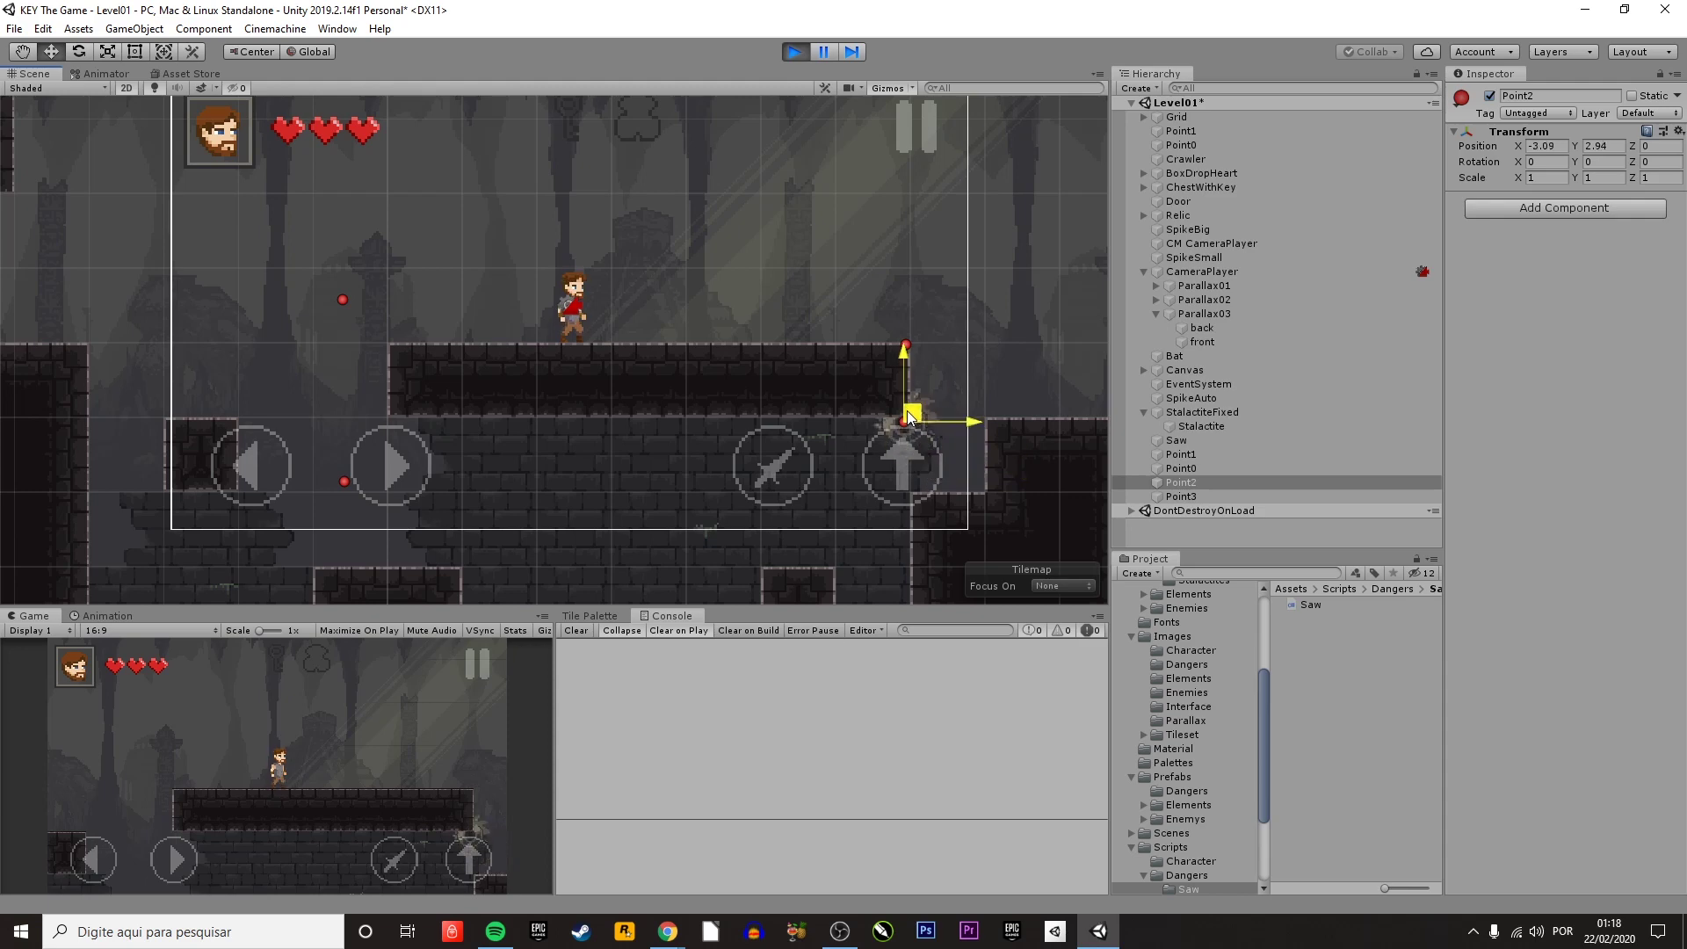
pyautogui.click(345, 481)
pyautogui.moveTo(352, 474); pyautogui.dragTo(396, 407)
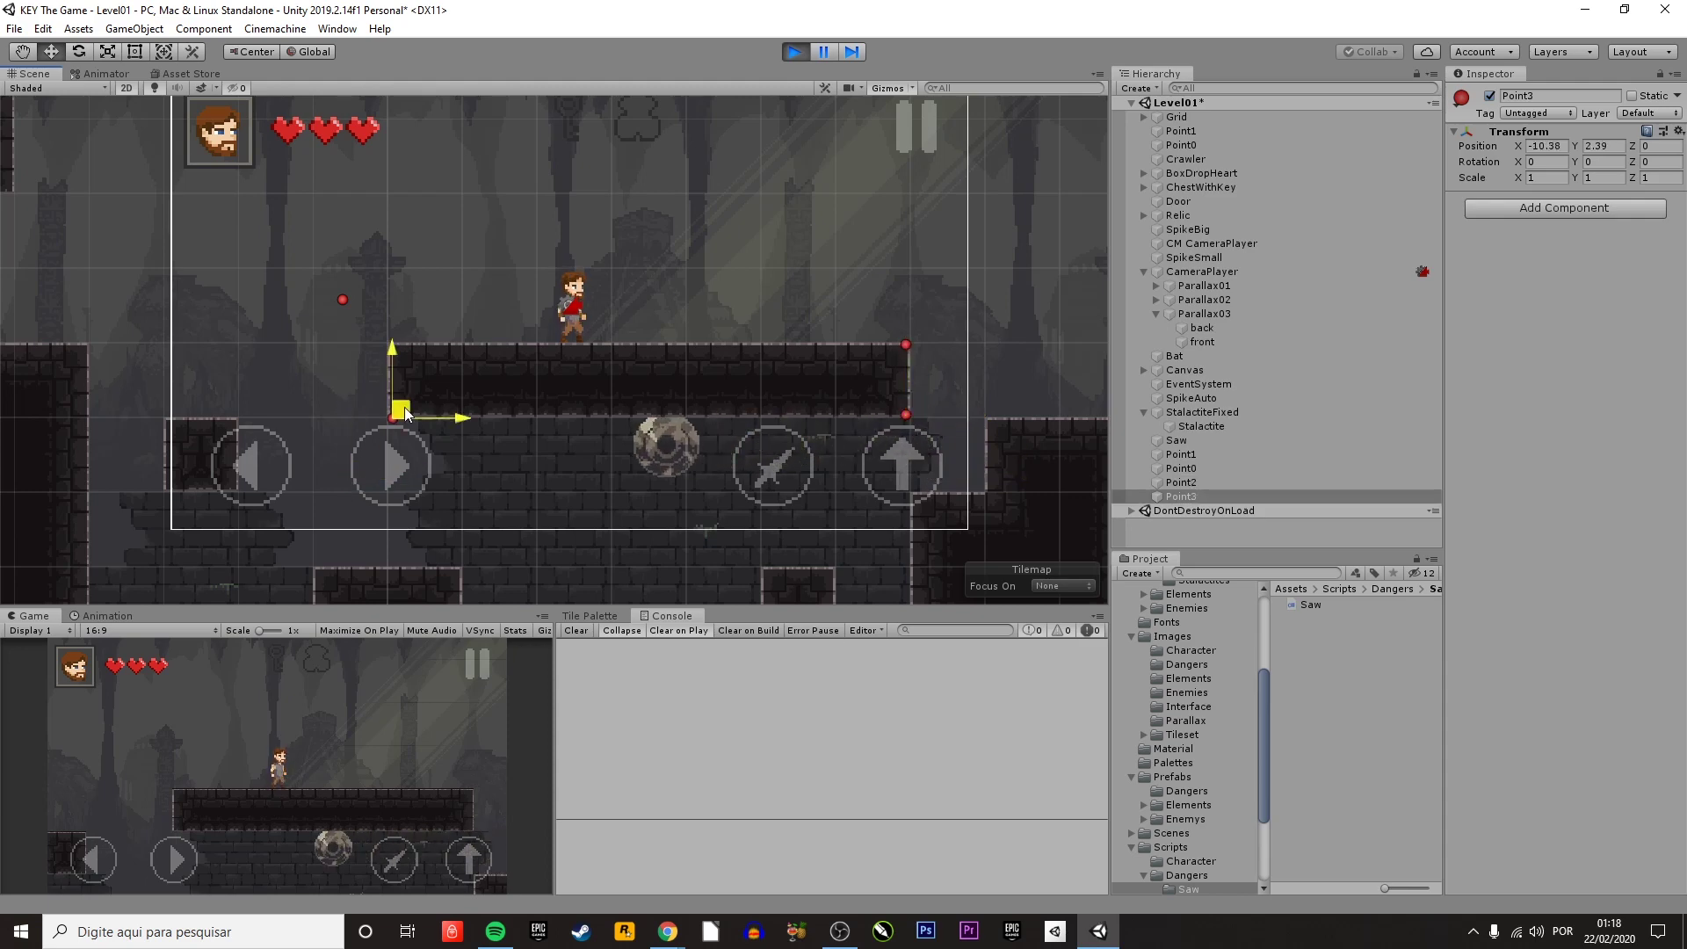
pyautogui.click(342, 301)
pyautogui.moveTo(343, 301); pyautogui.dragTo(389, 342)
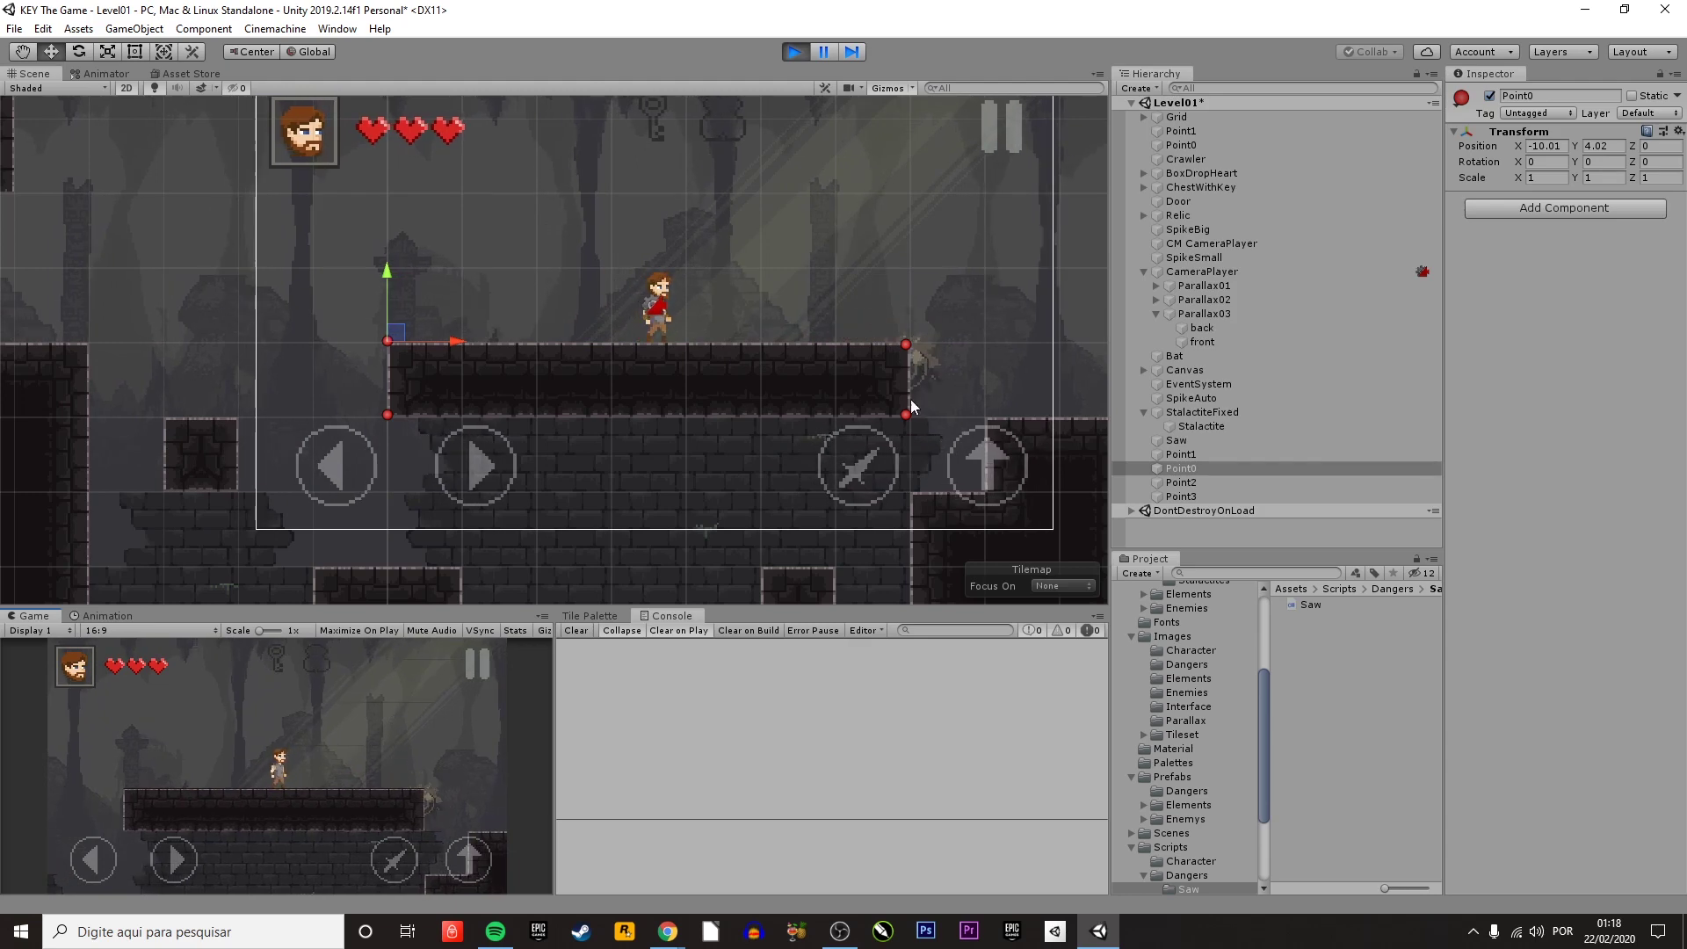
pyautogui.click(794, 52)
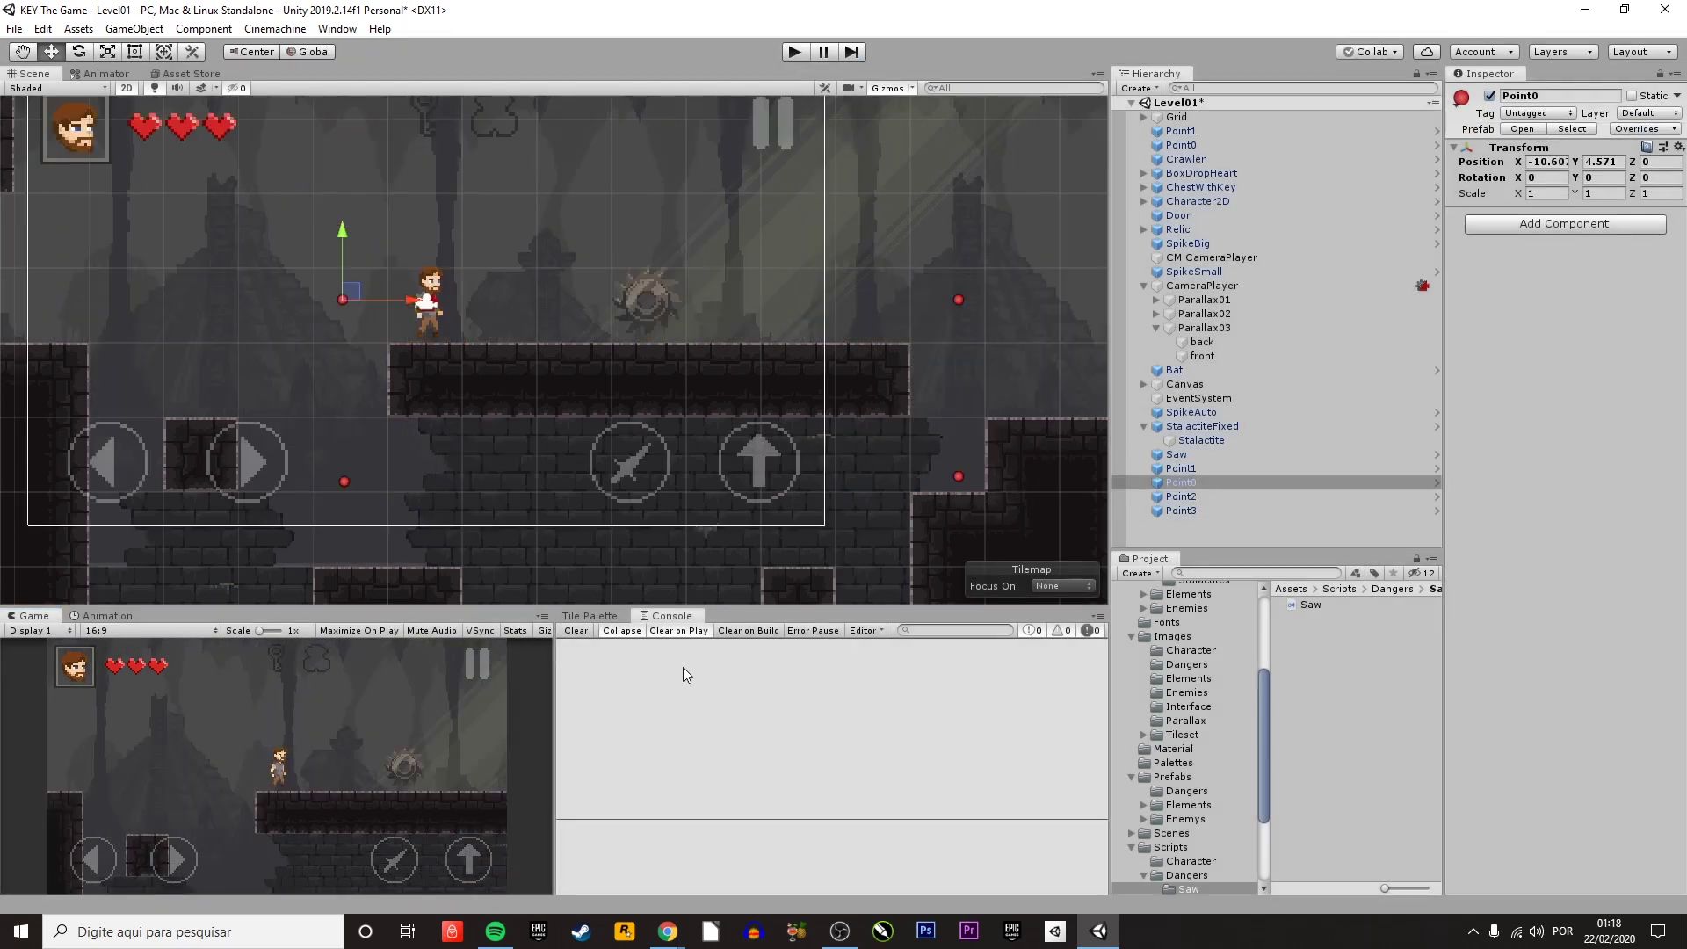
# - Run Level01 maximized in play mode with Ctrl+P to watch the saw circle the platform
pyautogui.hotkey('ctrl', 'p')
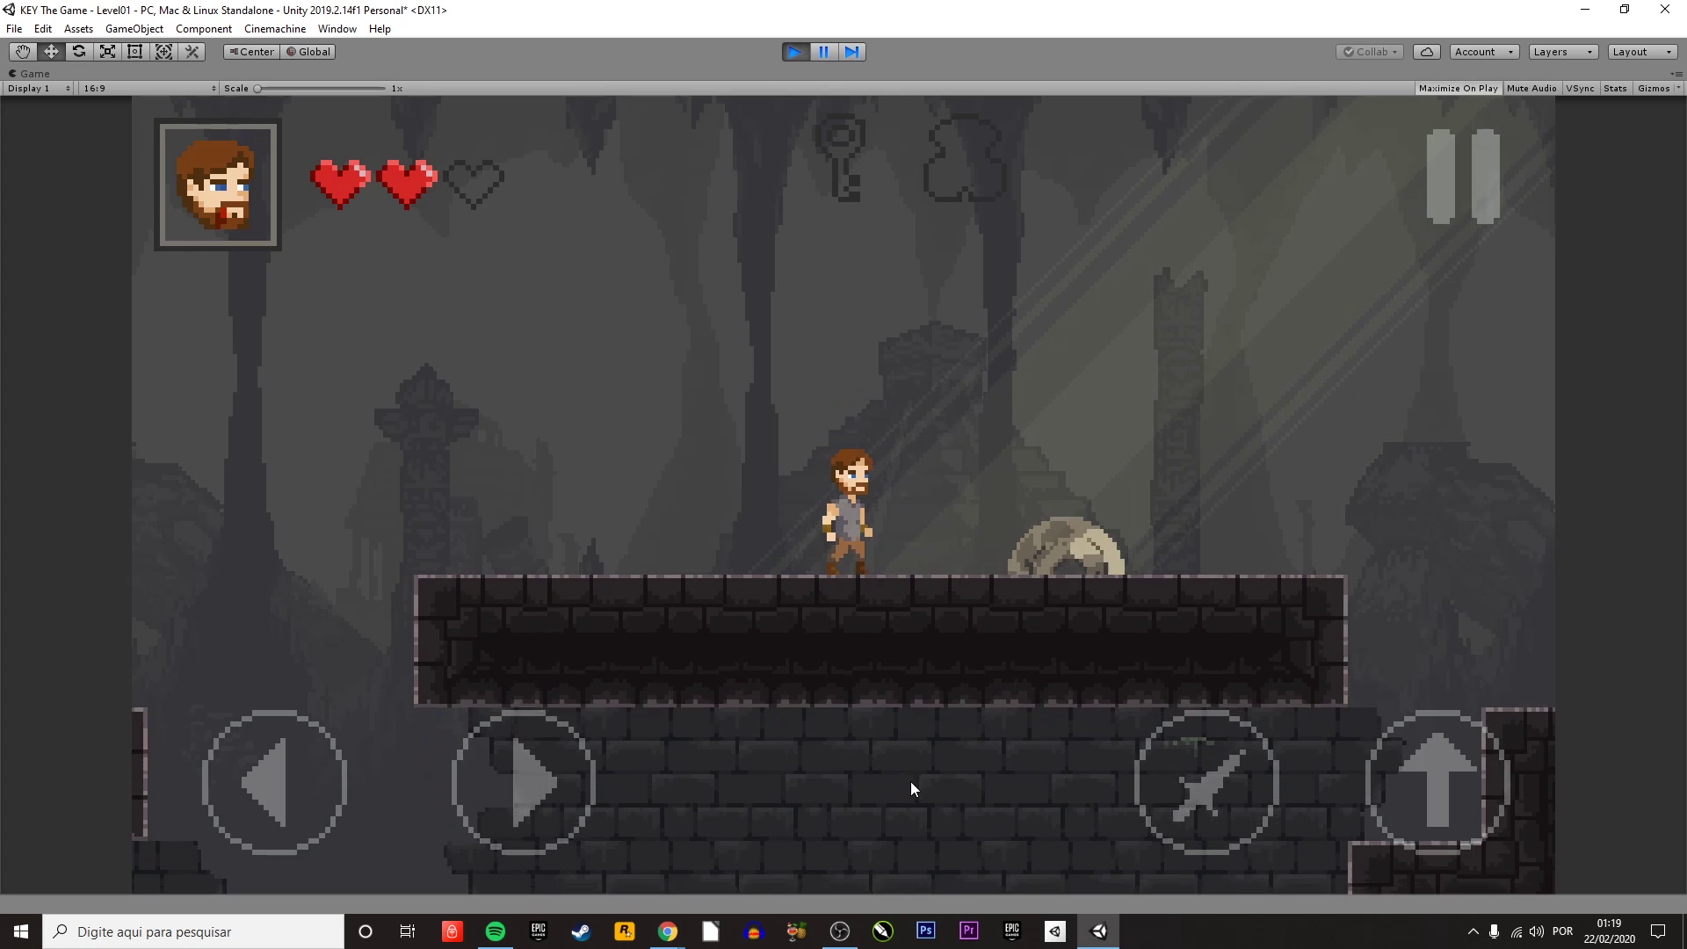